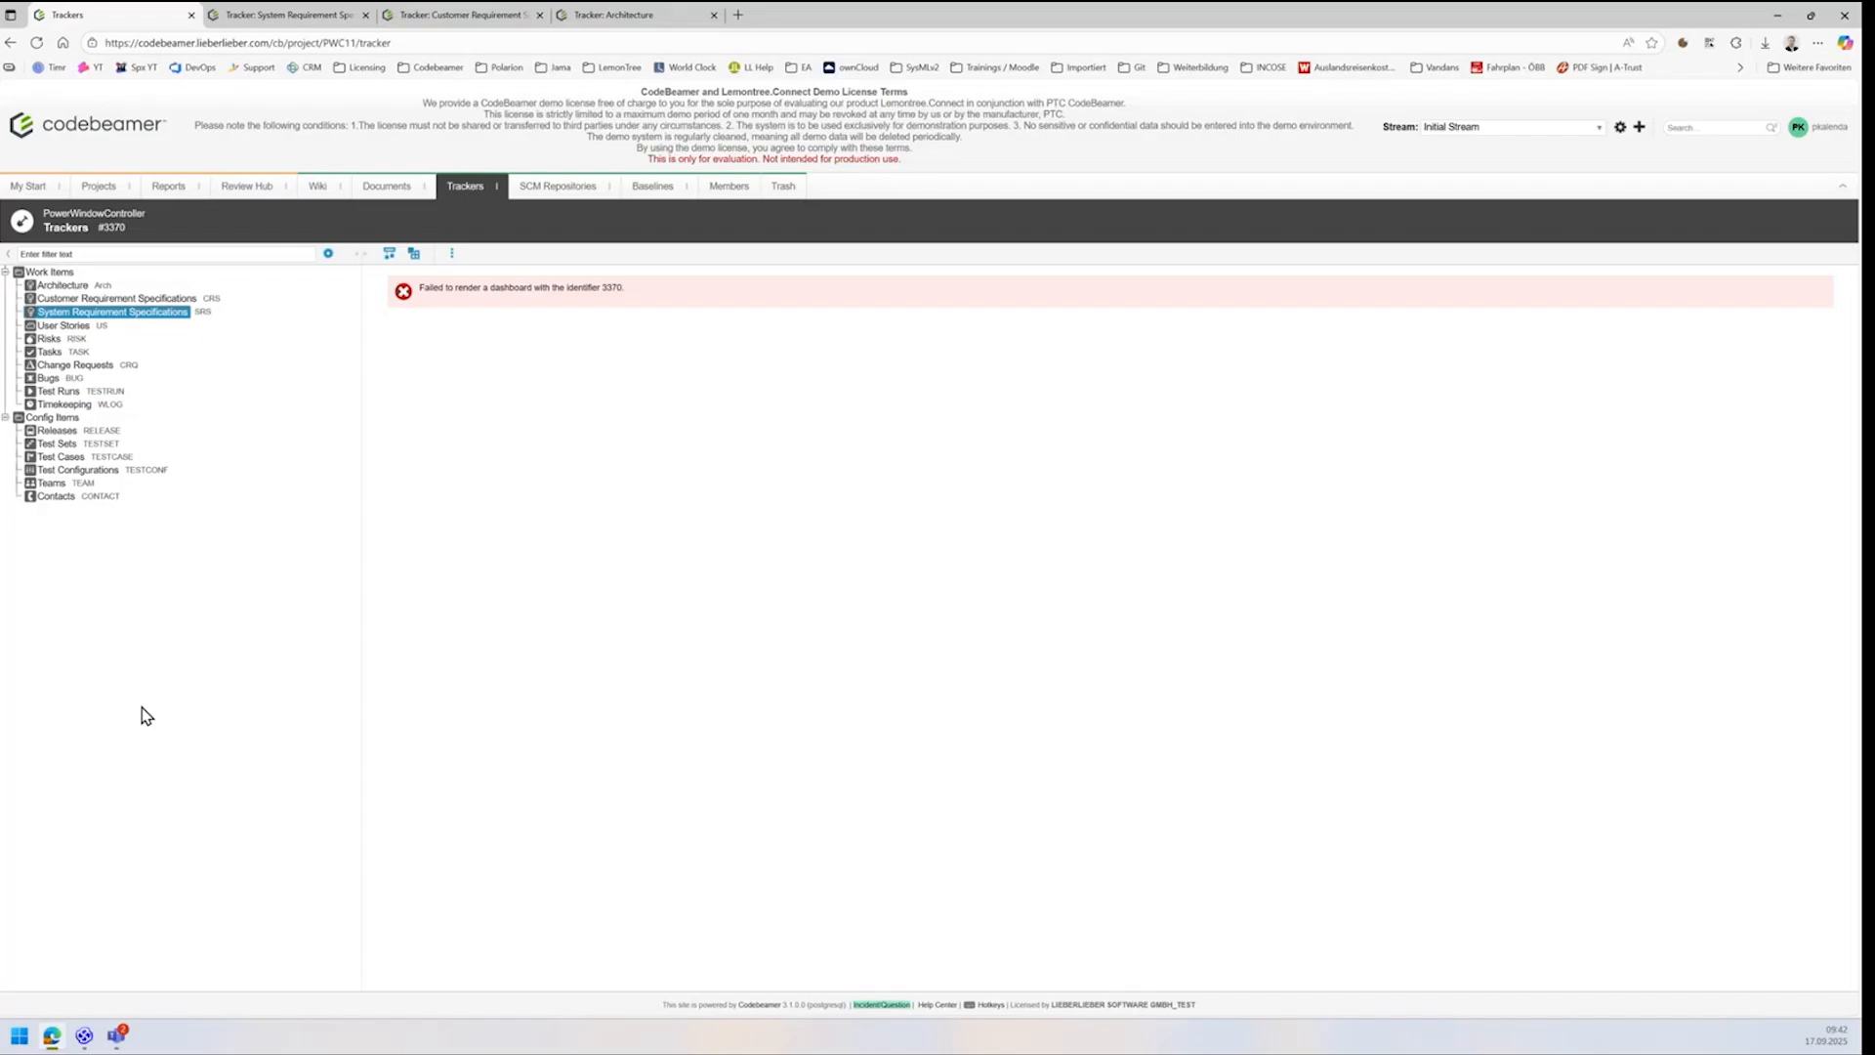
# Step: Compare the requirement and architecture packages in Enterprise Architect with the System Requirement Specifications tracker in Codebeamer
pyautogui.click(88, 1041)
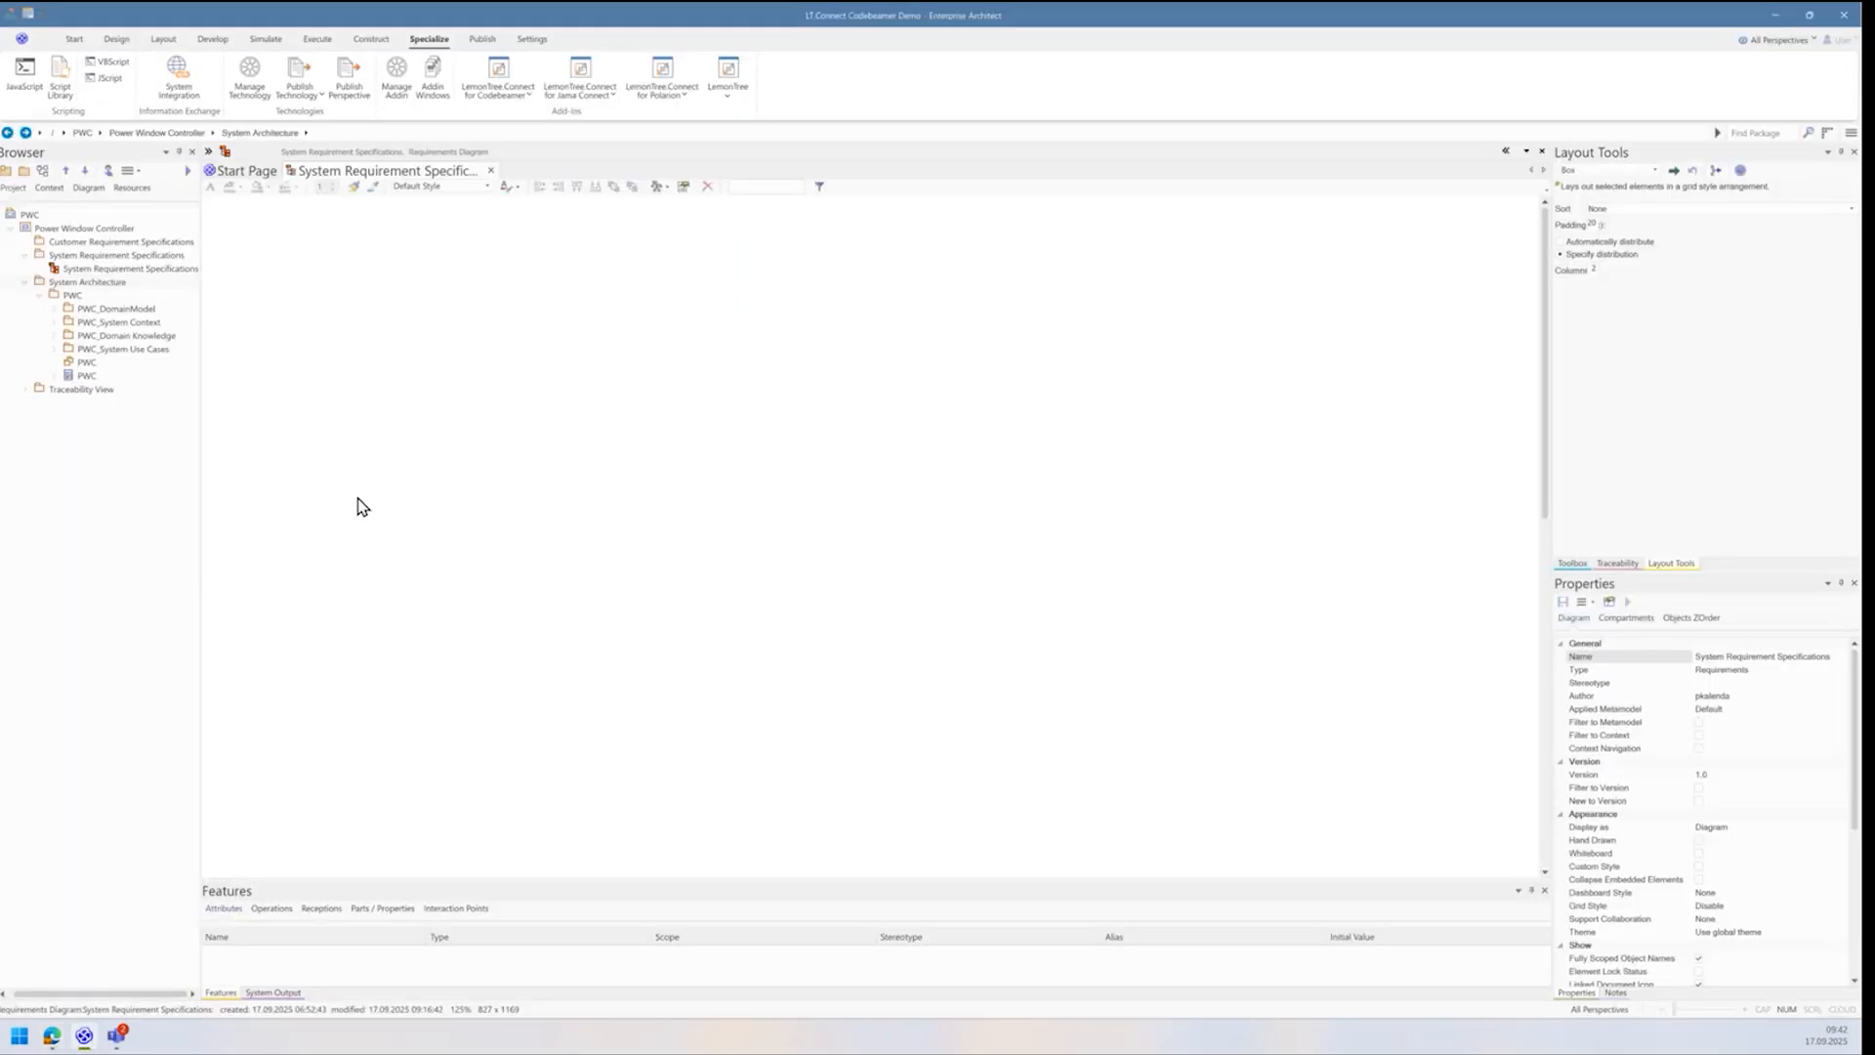
pyautogui.click(98, 260)
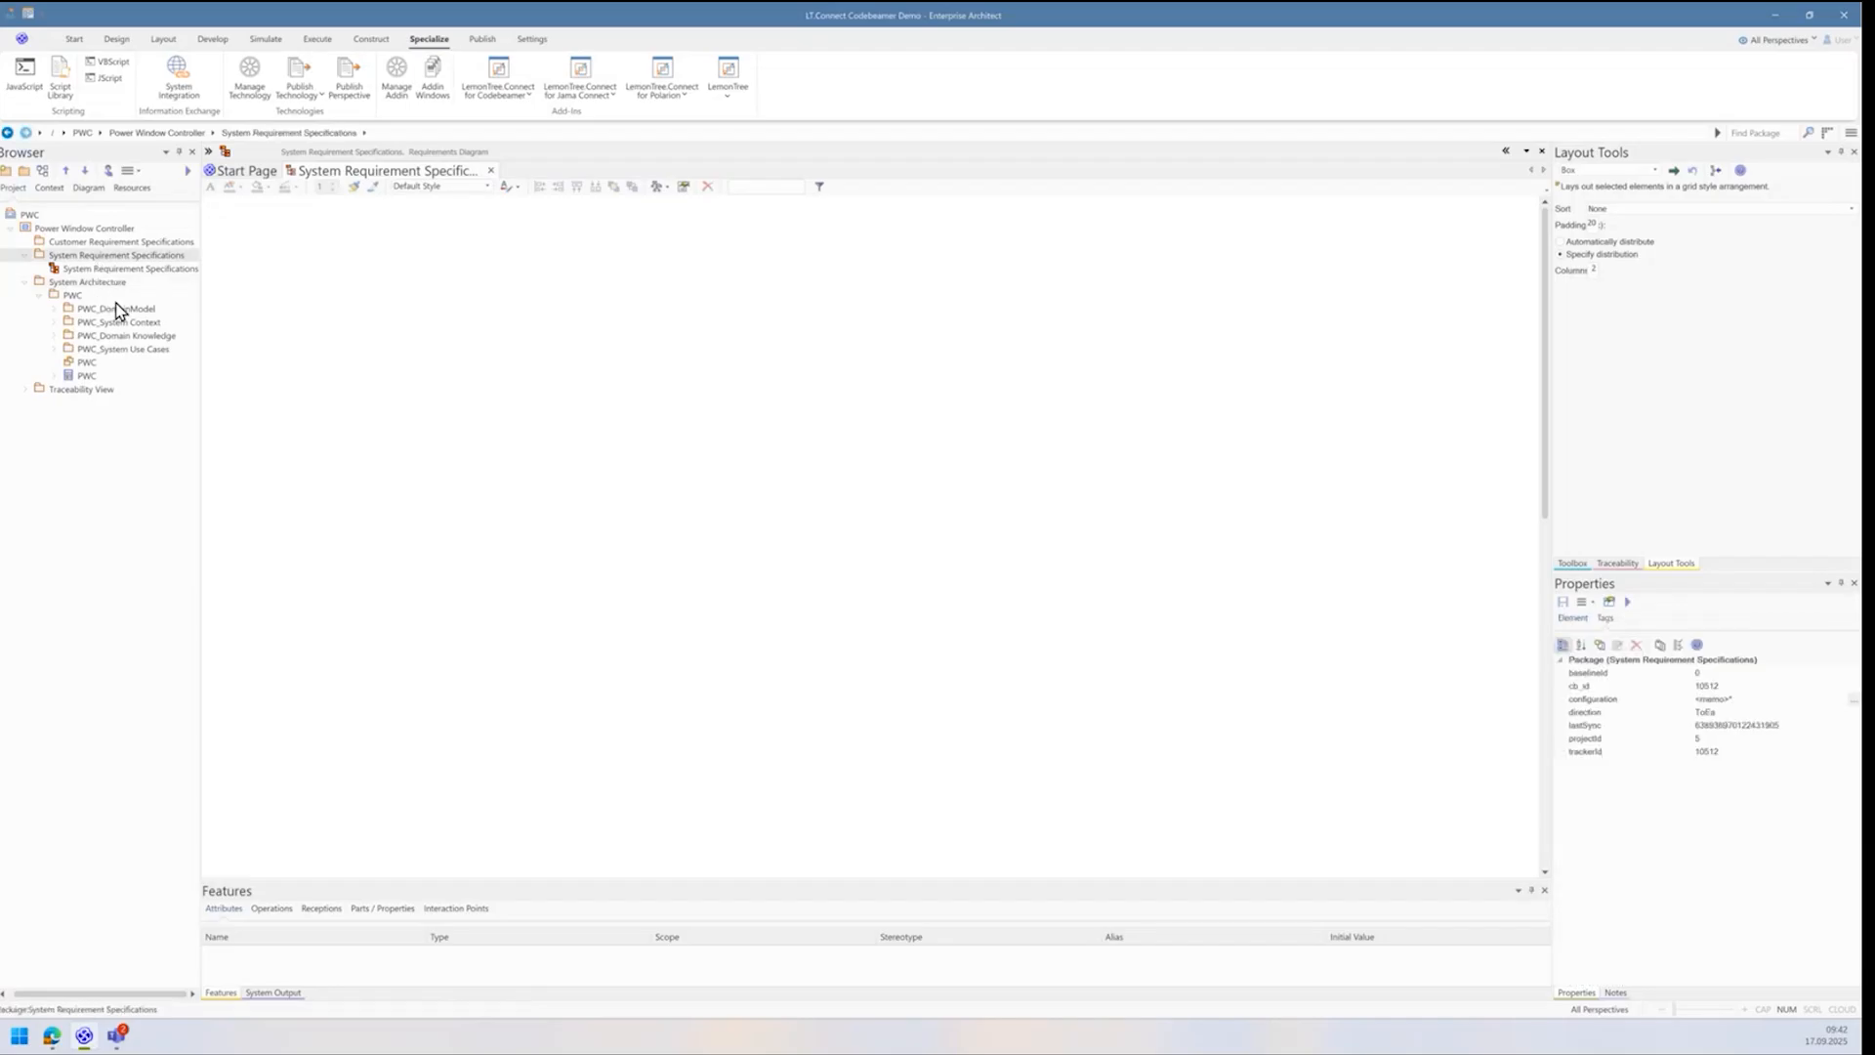
pyautogui.doubleClick(101, 265)
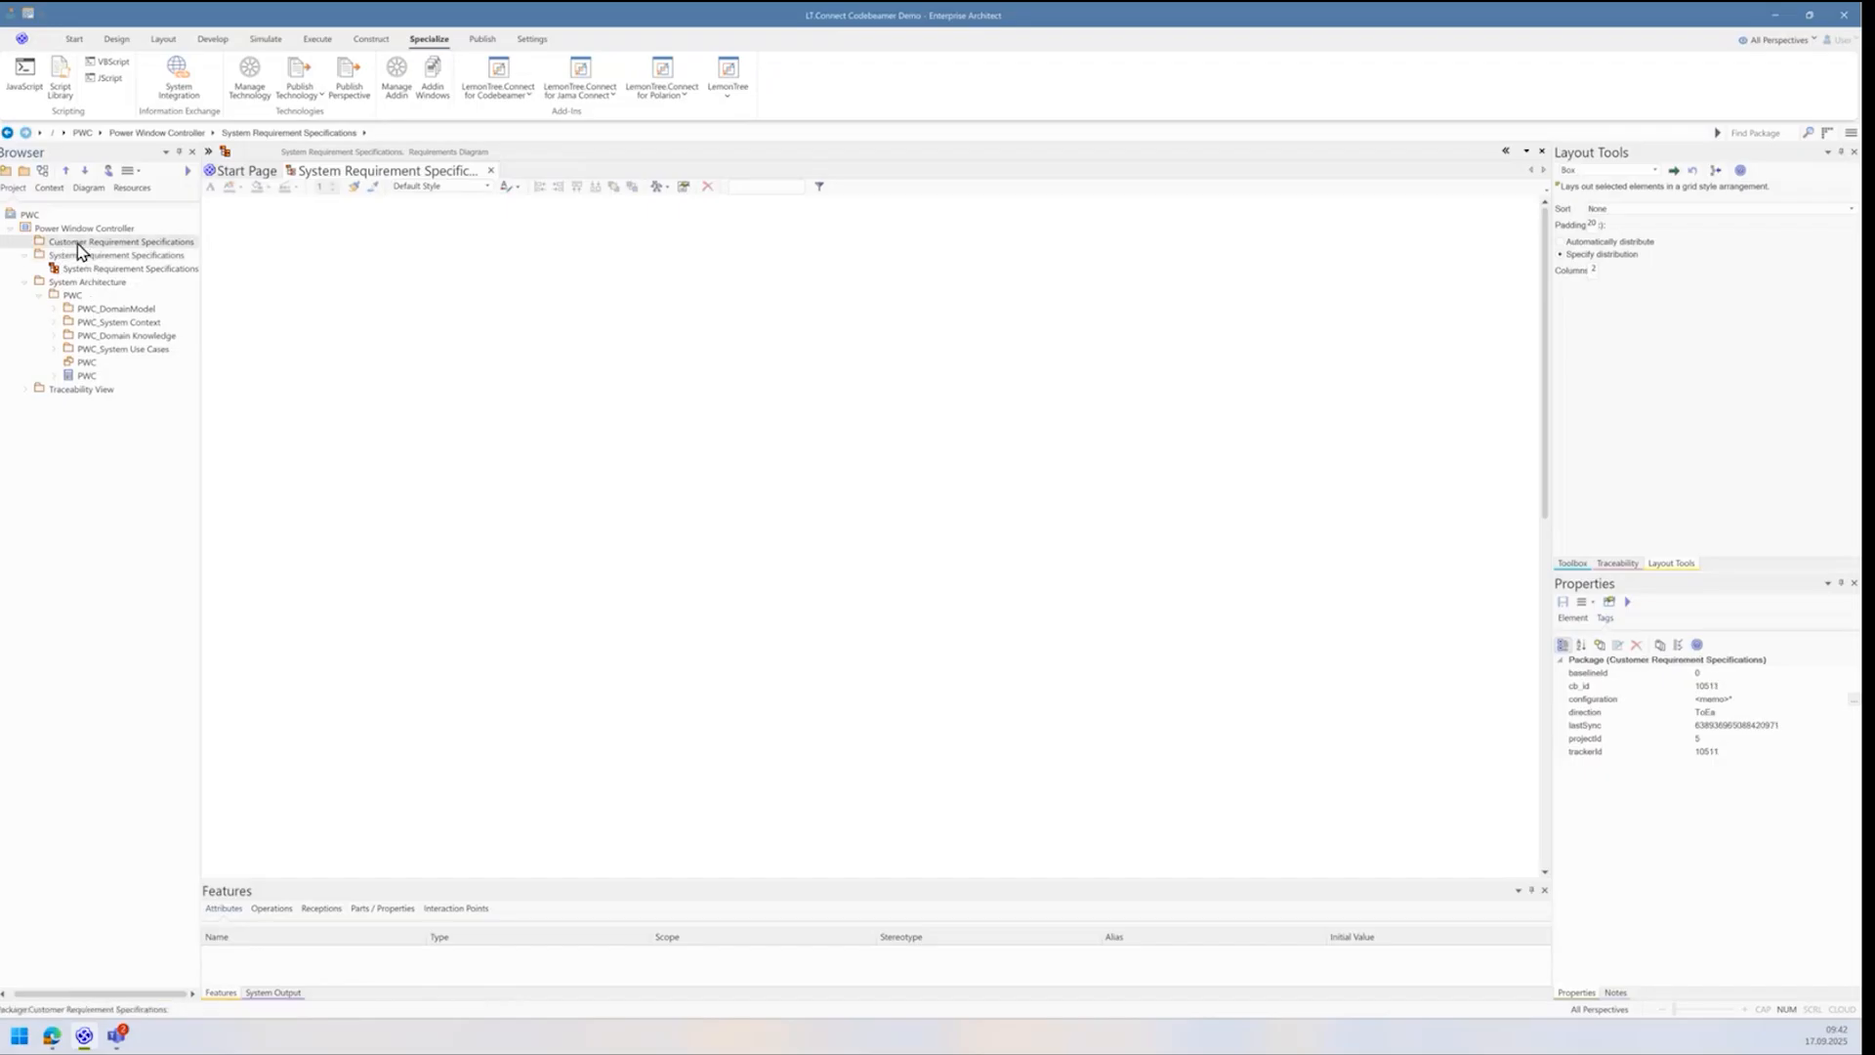
pyautogui.click(93, 282)
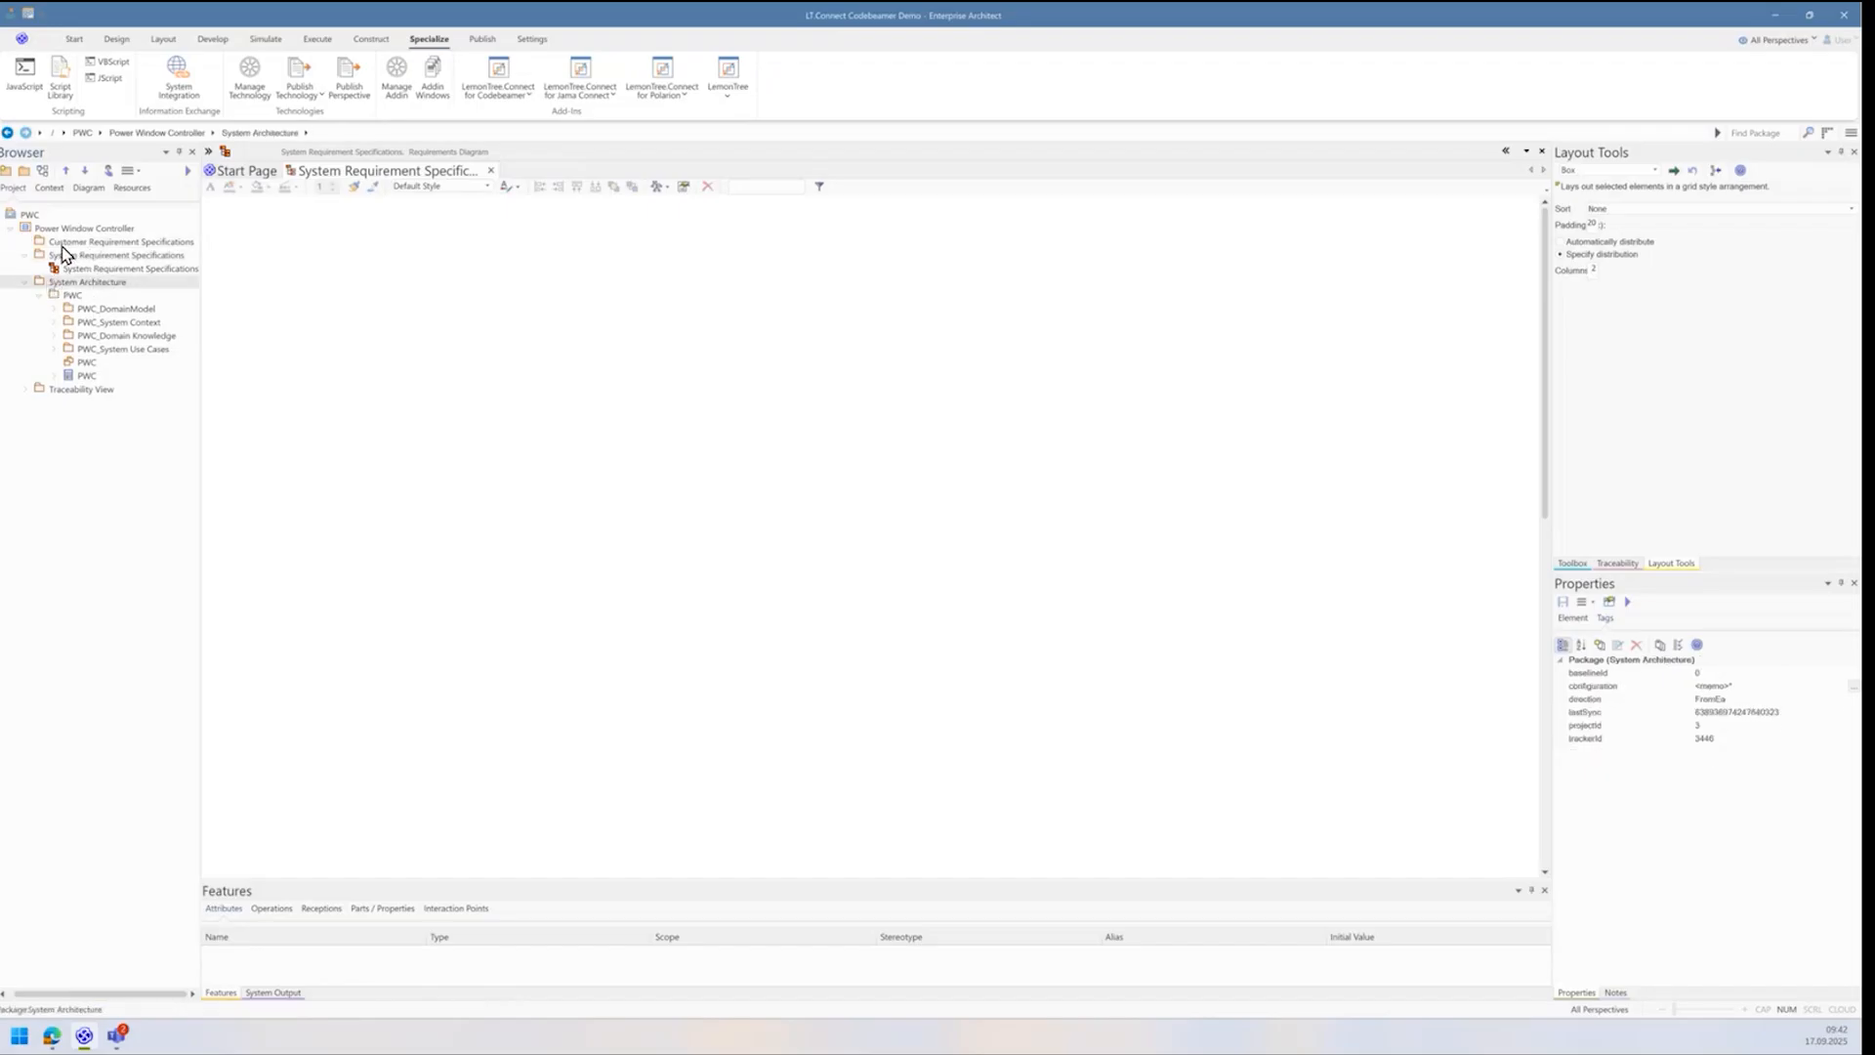
pyautogui.click(66, 255)
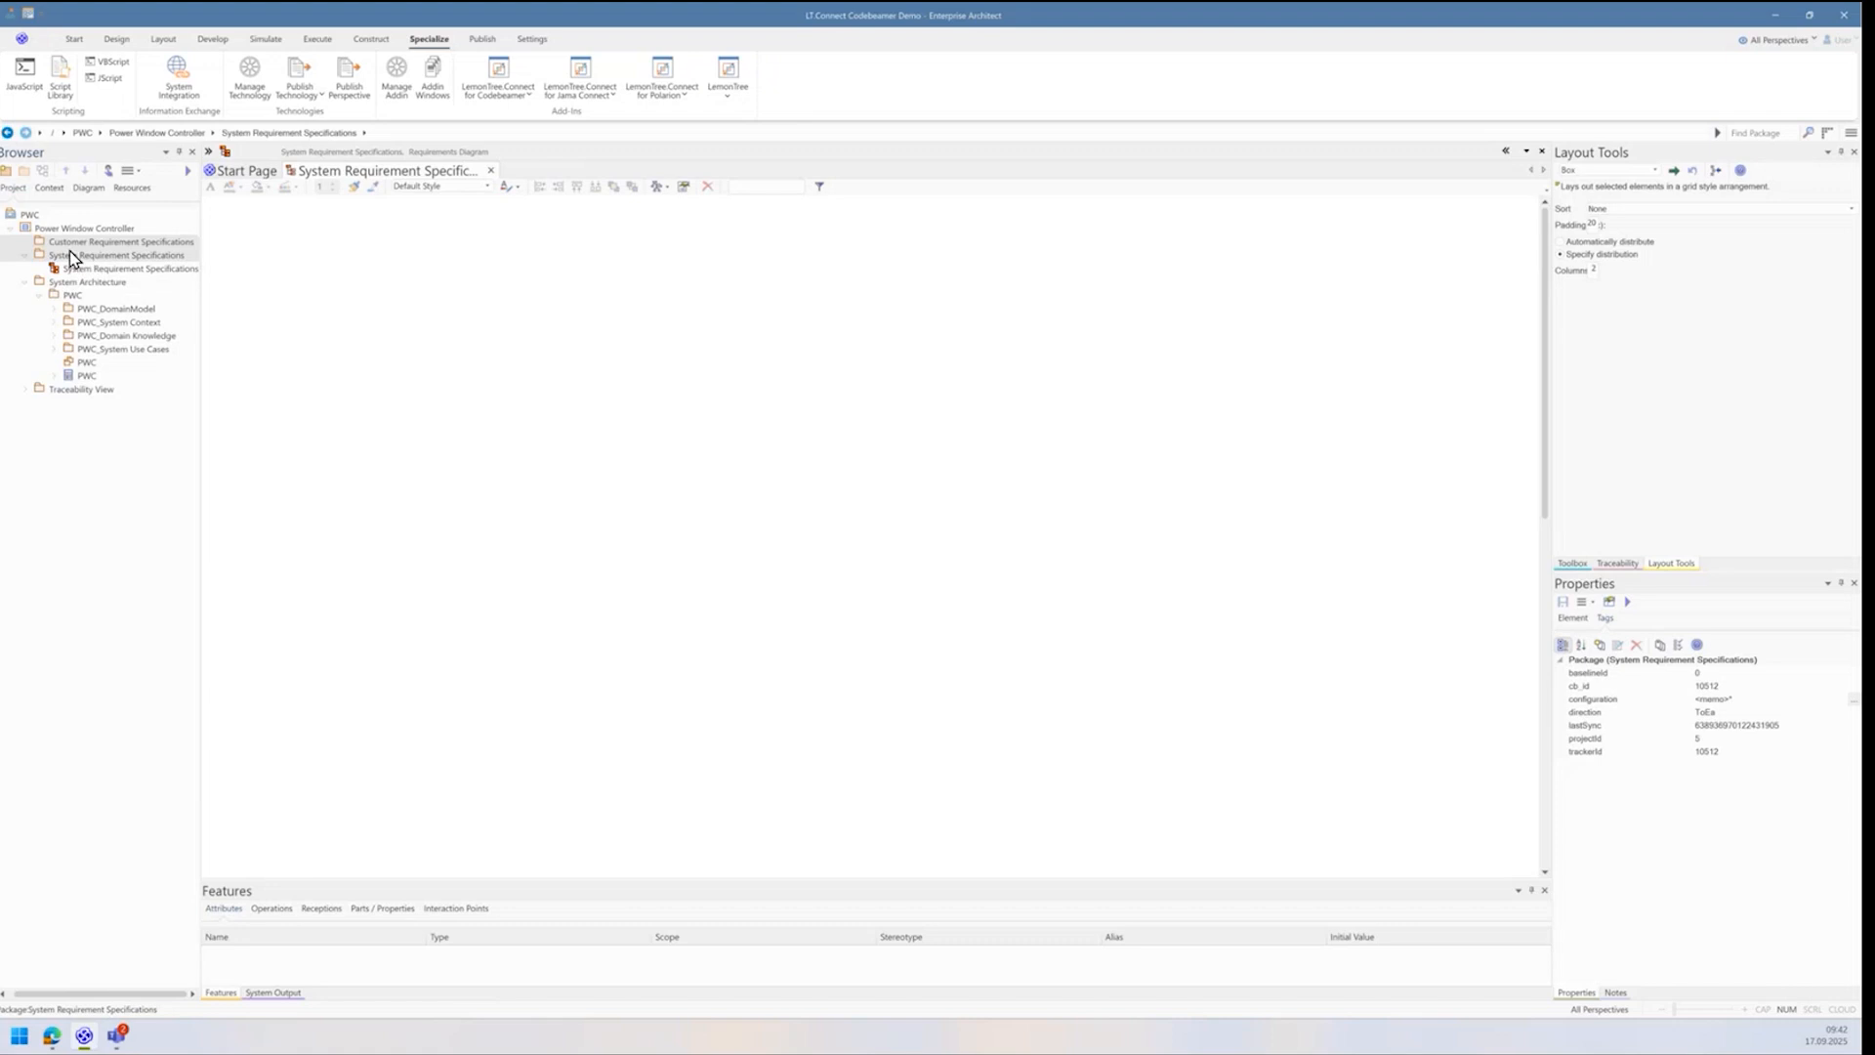
pyautogui.click(65, 283)
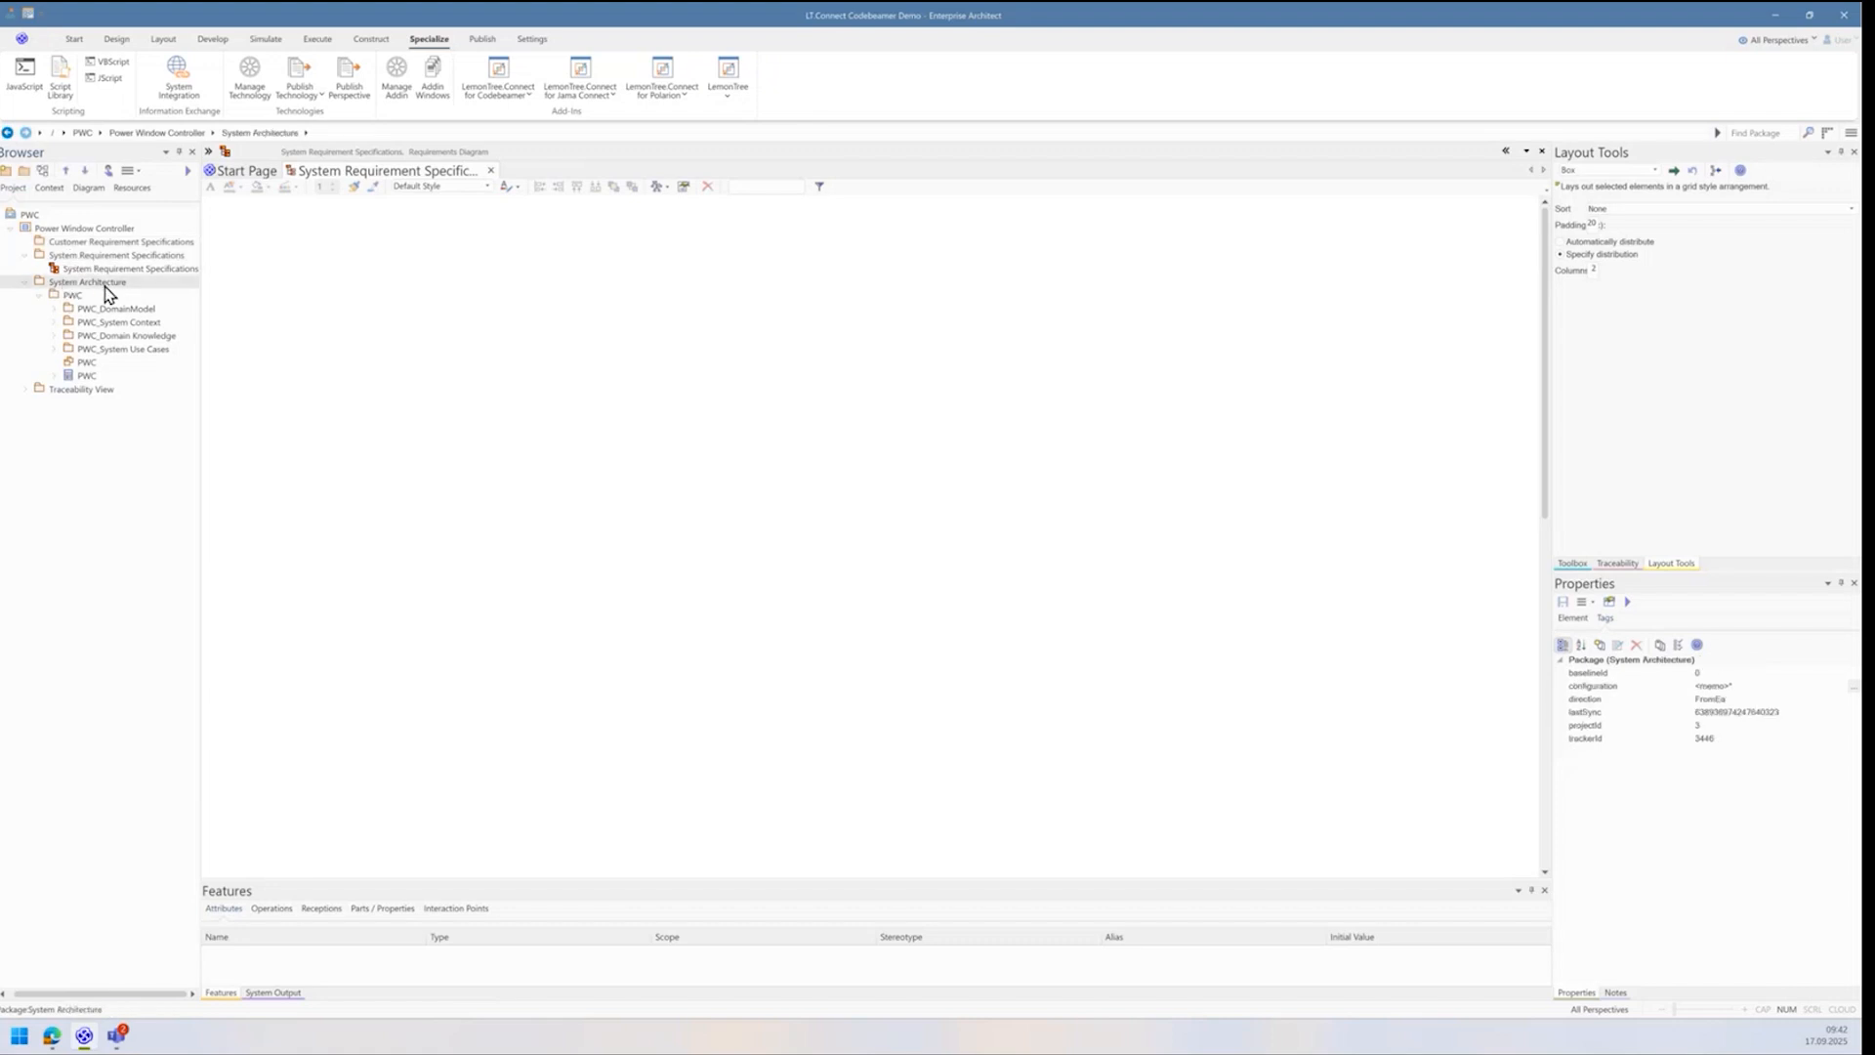
pyautogui.click(52, 1035)
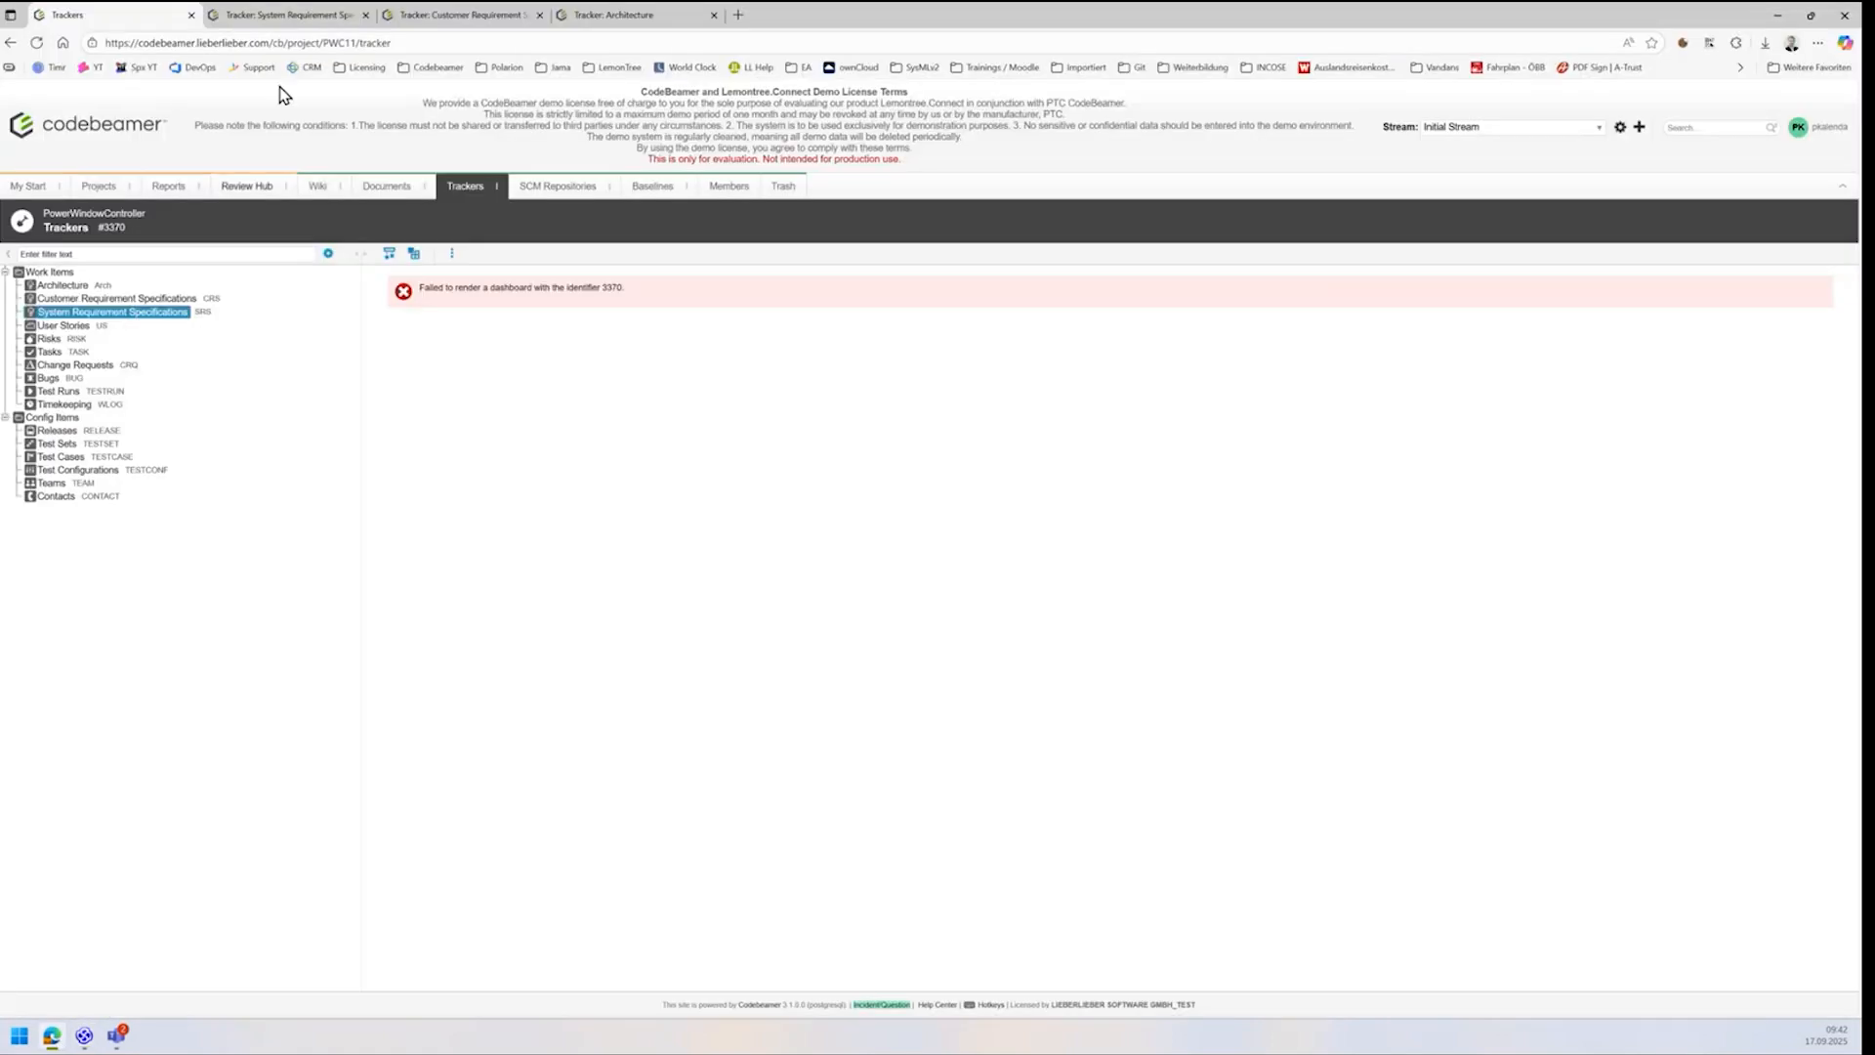
pyautogui.click(293, 15)
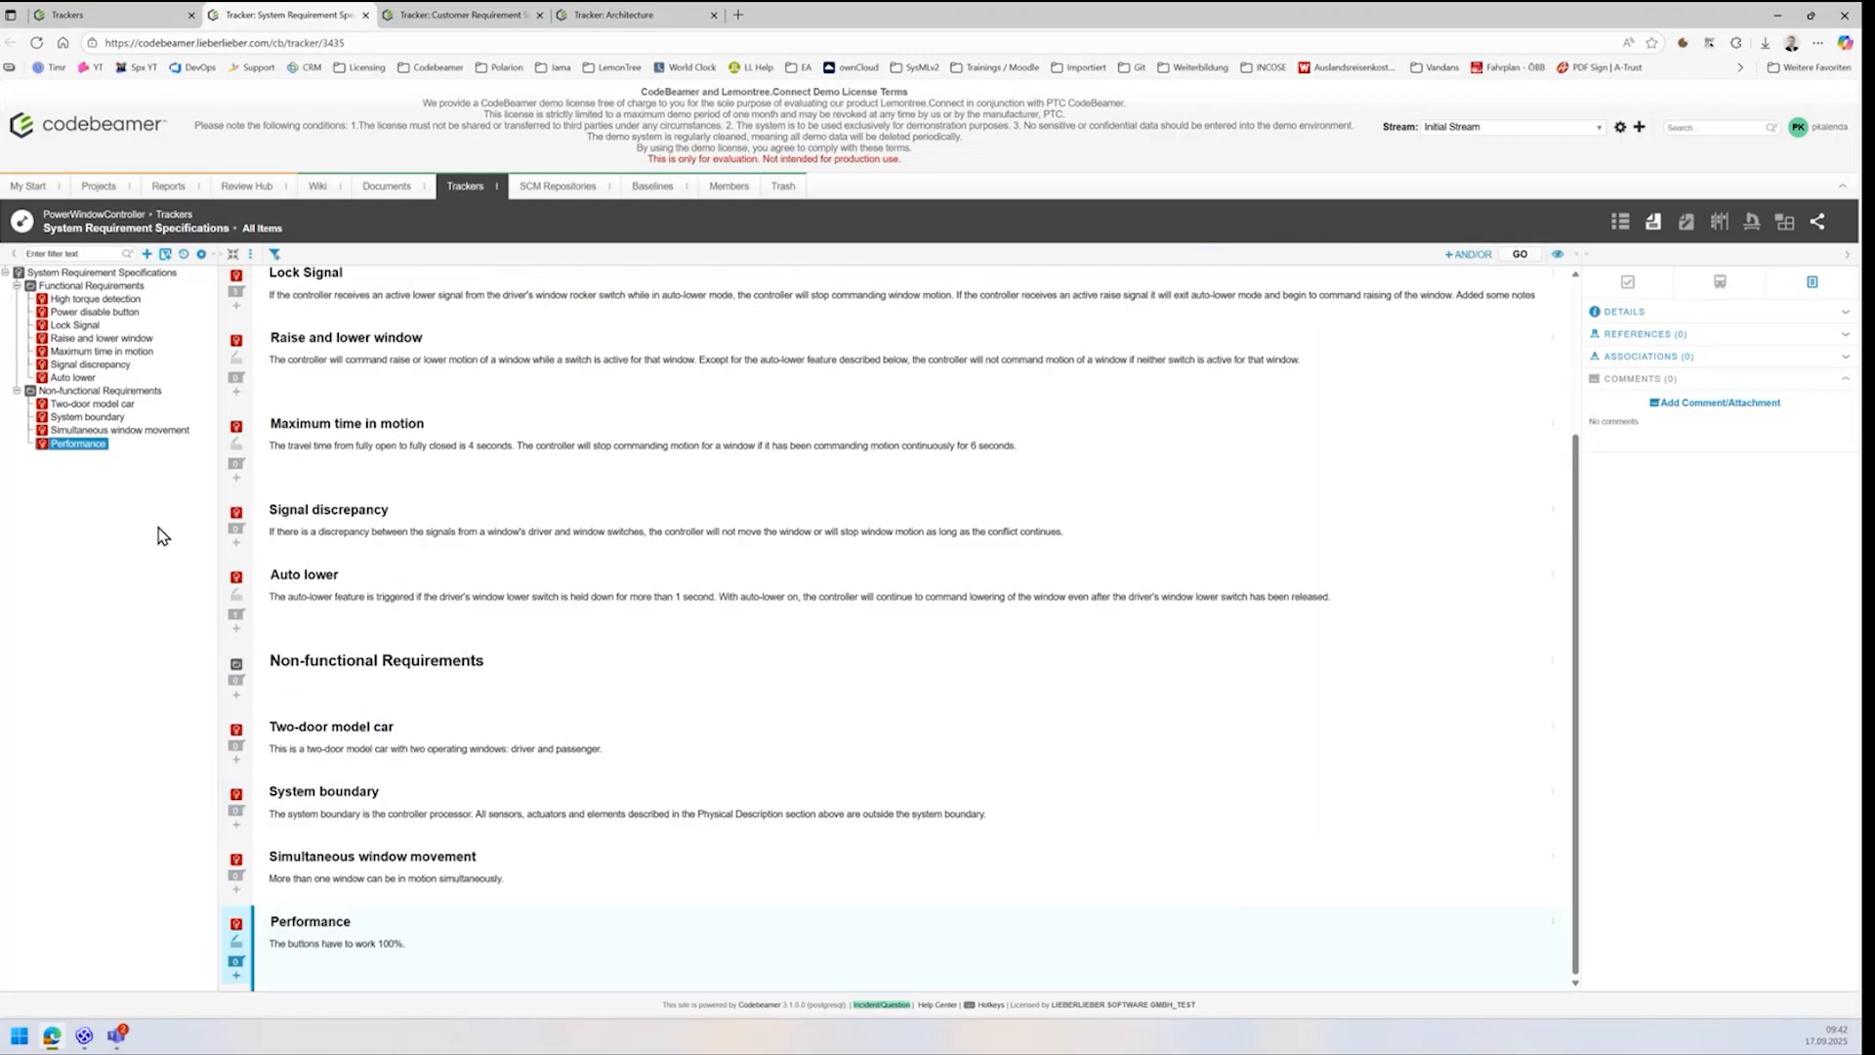
# Step: Switch to Enterprise Architect and open the LemonTree.Connect Codebeamer configuration for the System Requirement Specifications package
pyautogui.click(84, 1036)
pyautogui.rightClick(75, 256)
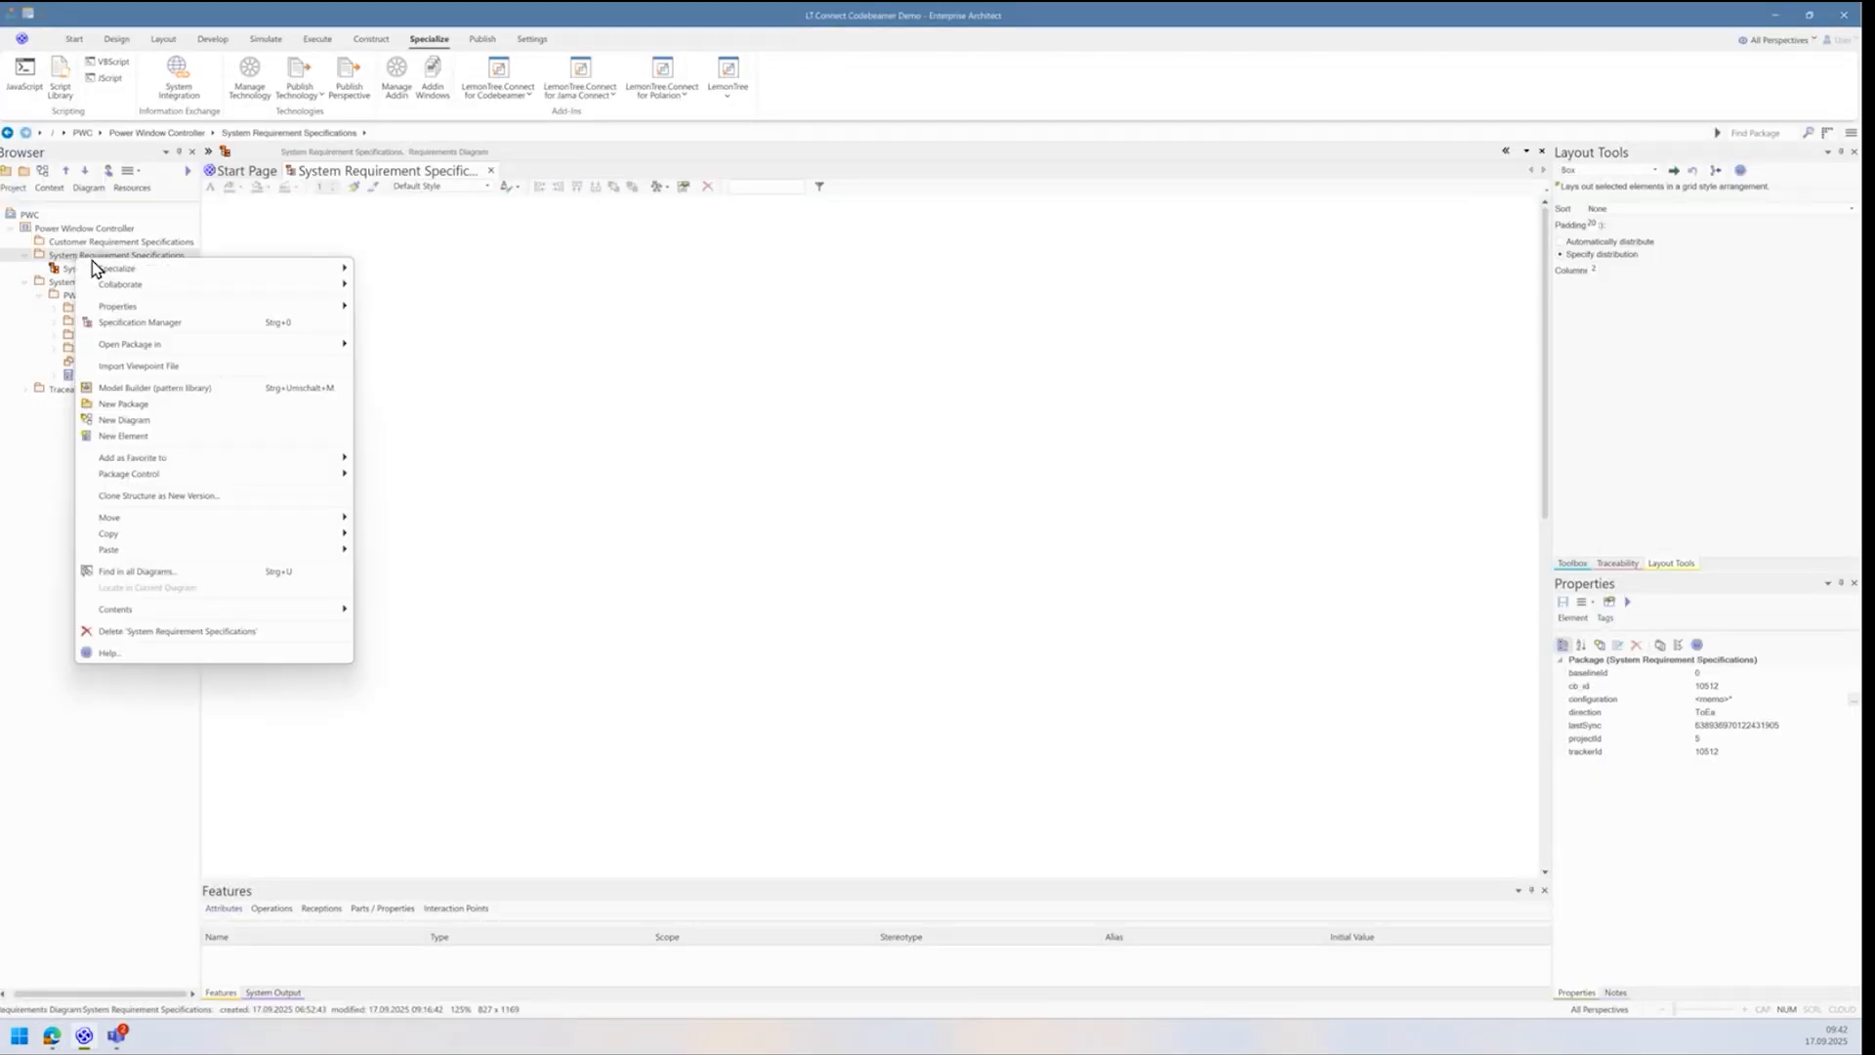
pyautogui.moveTo(184, 268)
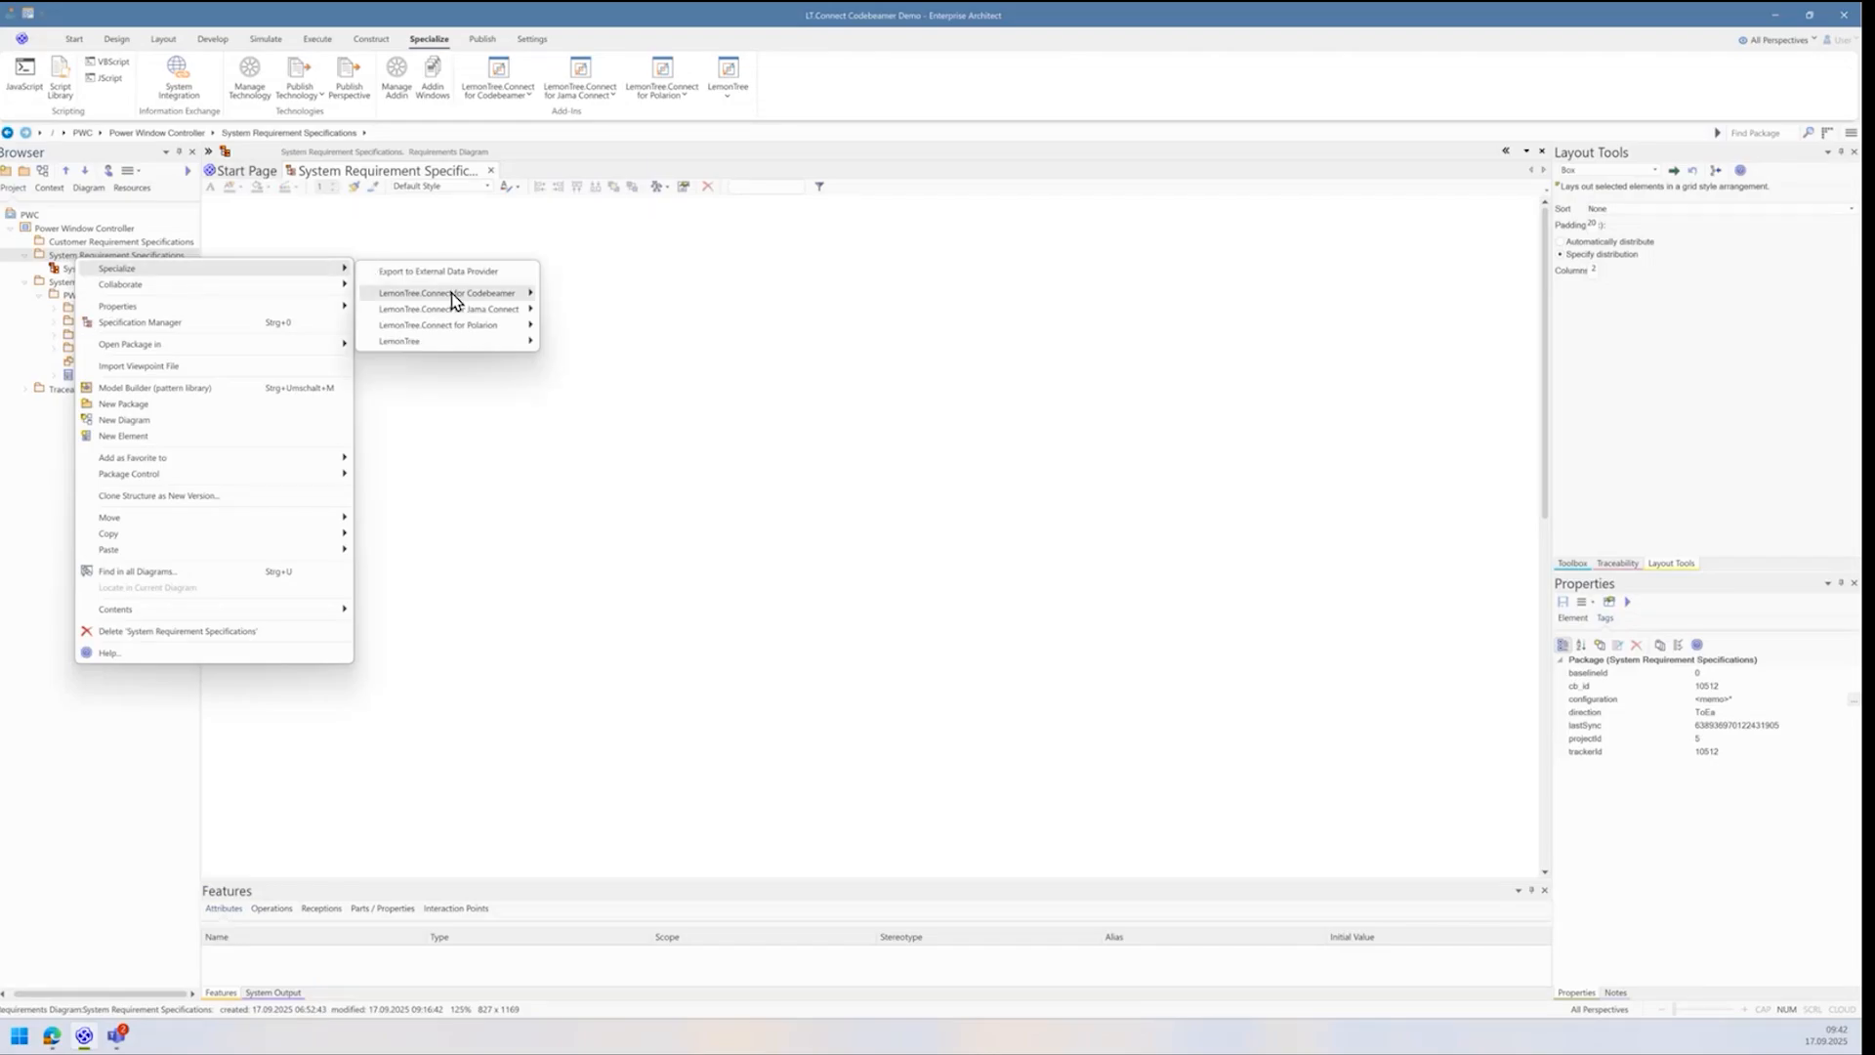
pyautogui.moveTo(452, 301)
pyautogui.click(550, 297)
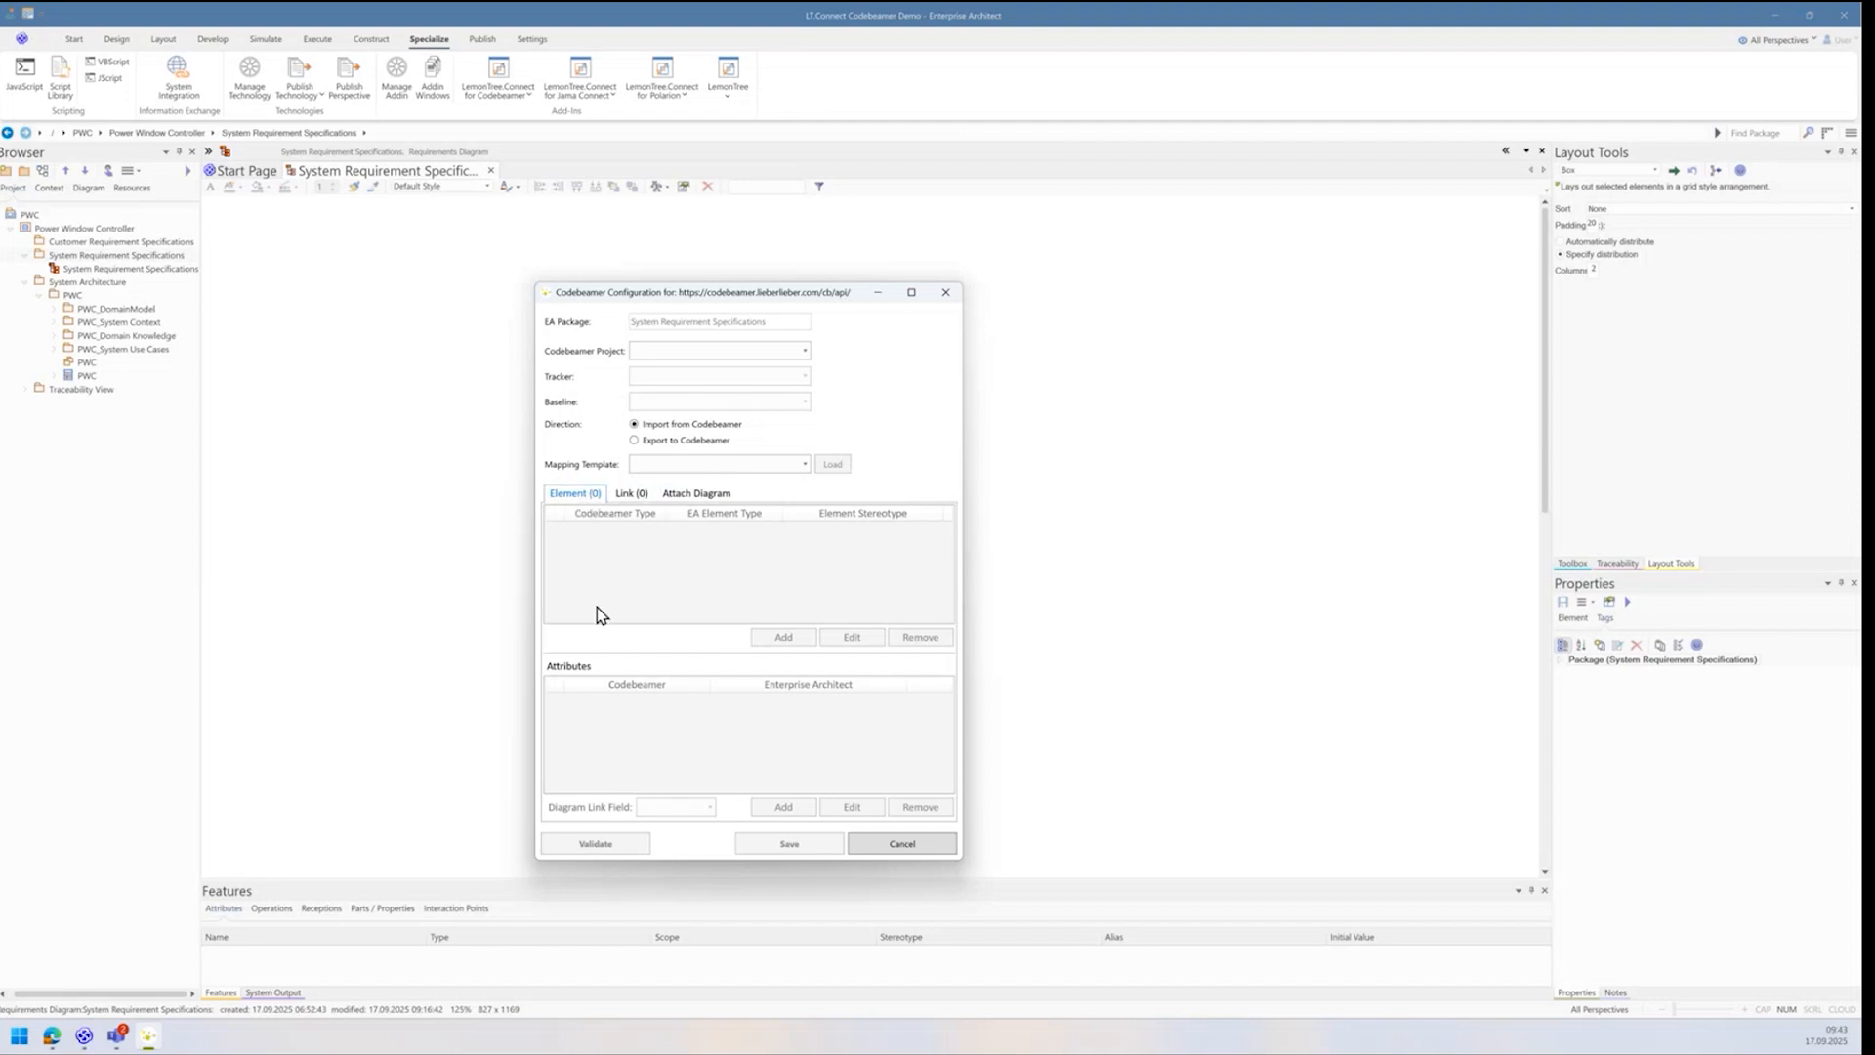
pyautogui.click(691, 496)
pyautogui.click(596, 495)
# Step: Set the Codebeamer project to PowerWindowController and the tracker to System Requirement Specifications
pyautogui.click(805, 352)
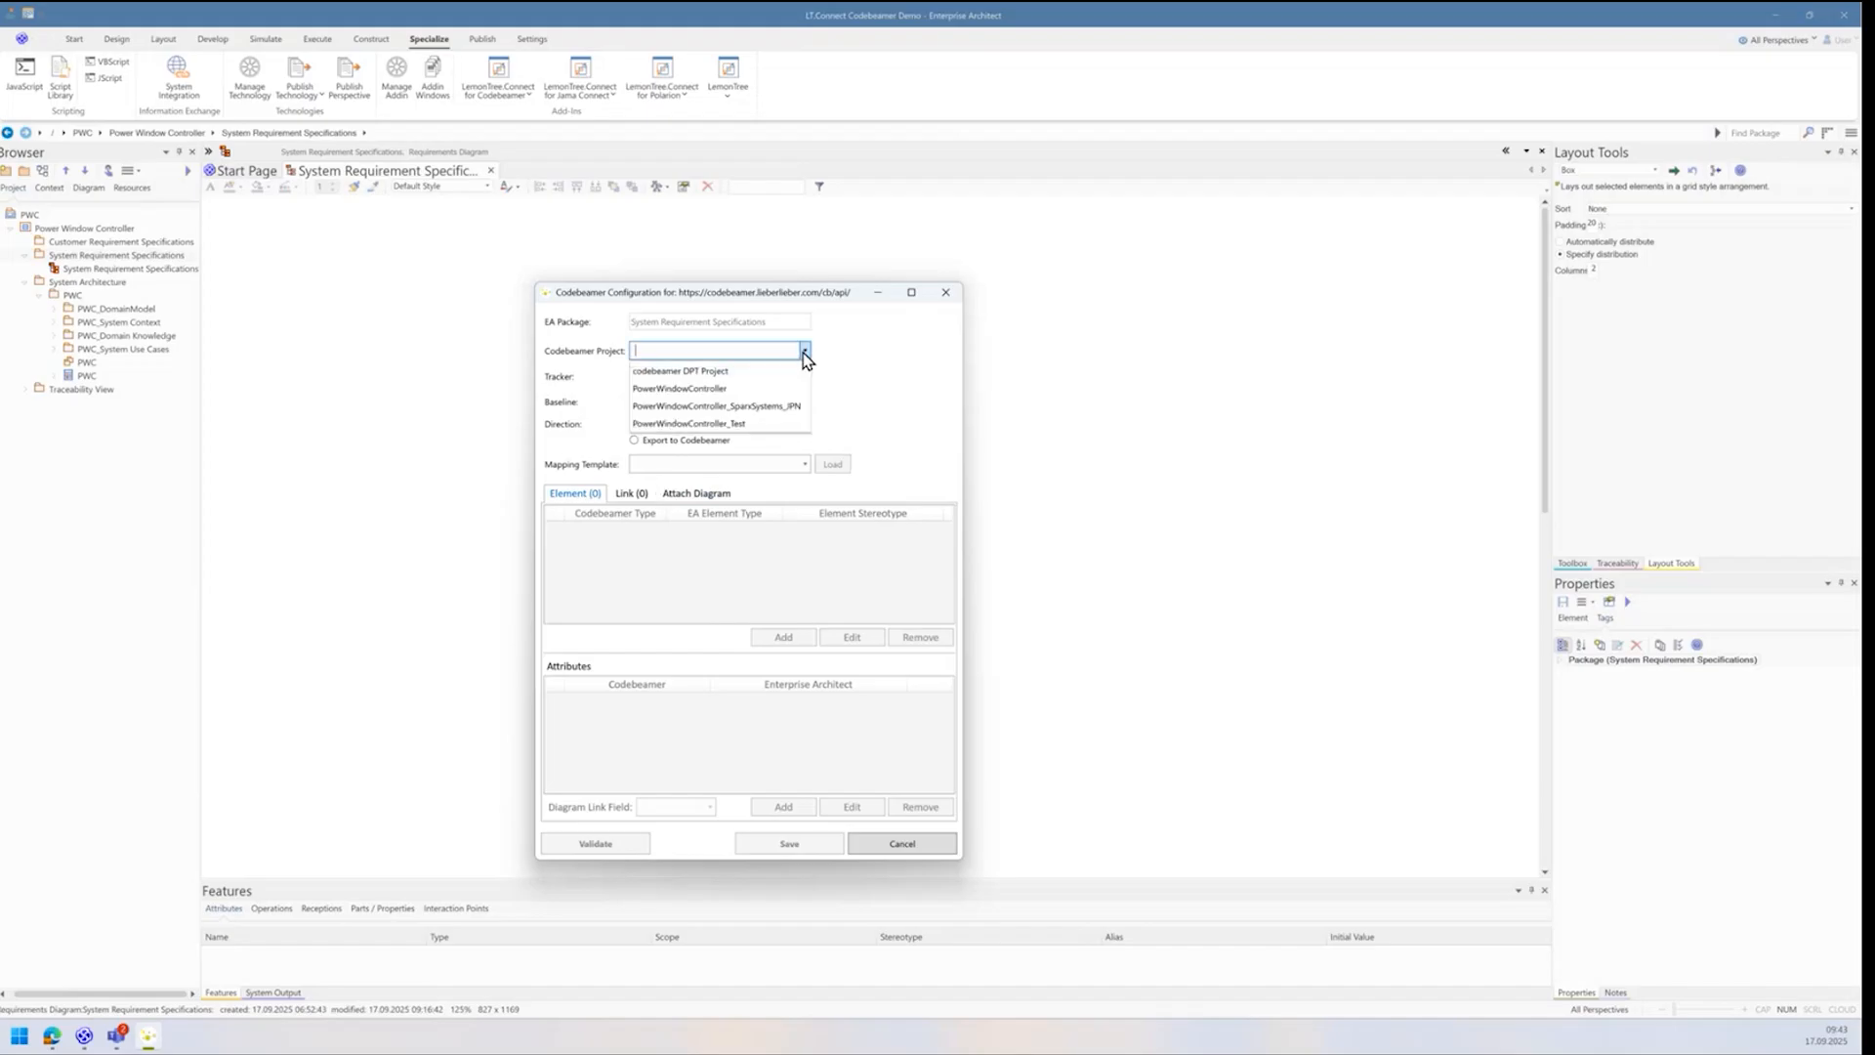
pyautogui.click(852, 369)
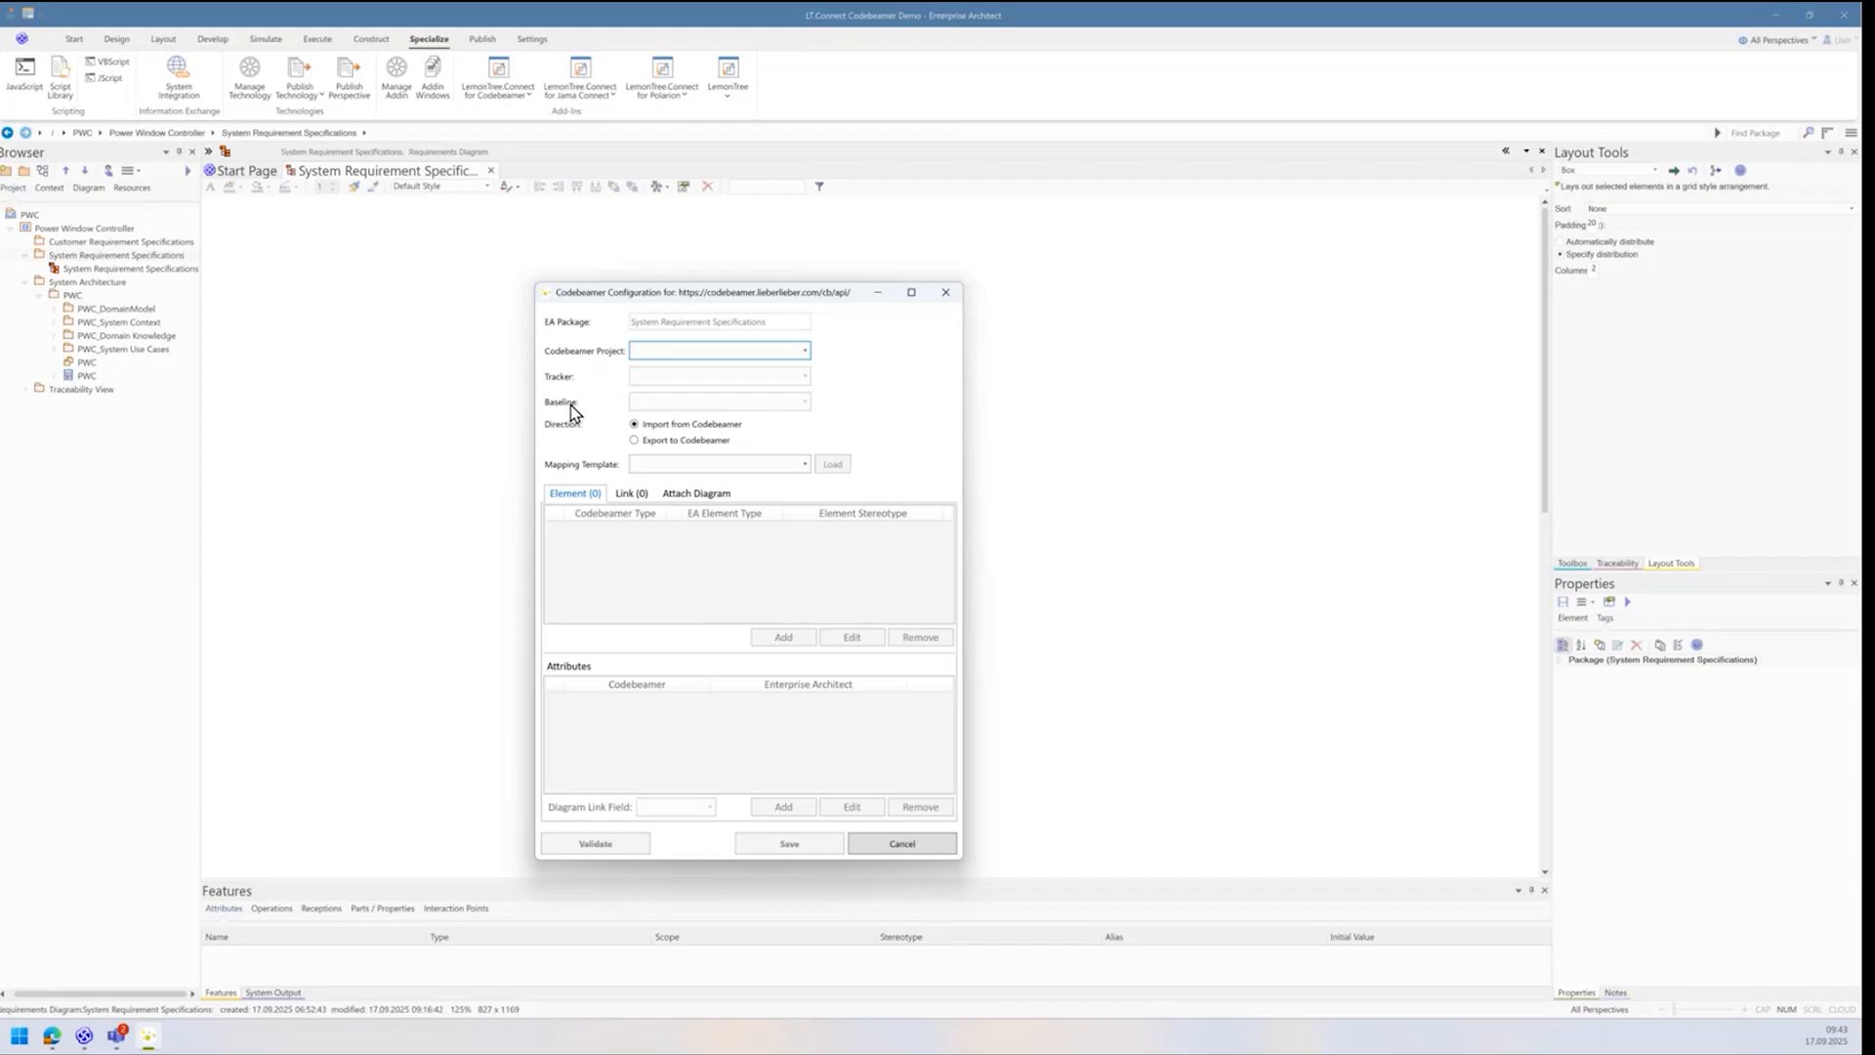
pyautogui.click(805, 351)
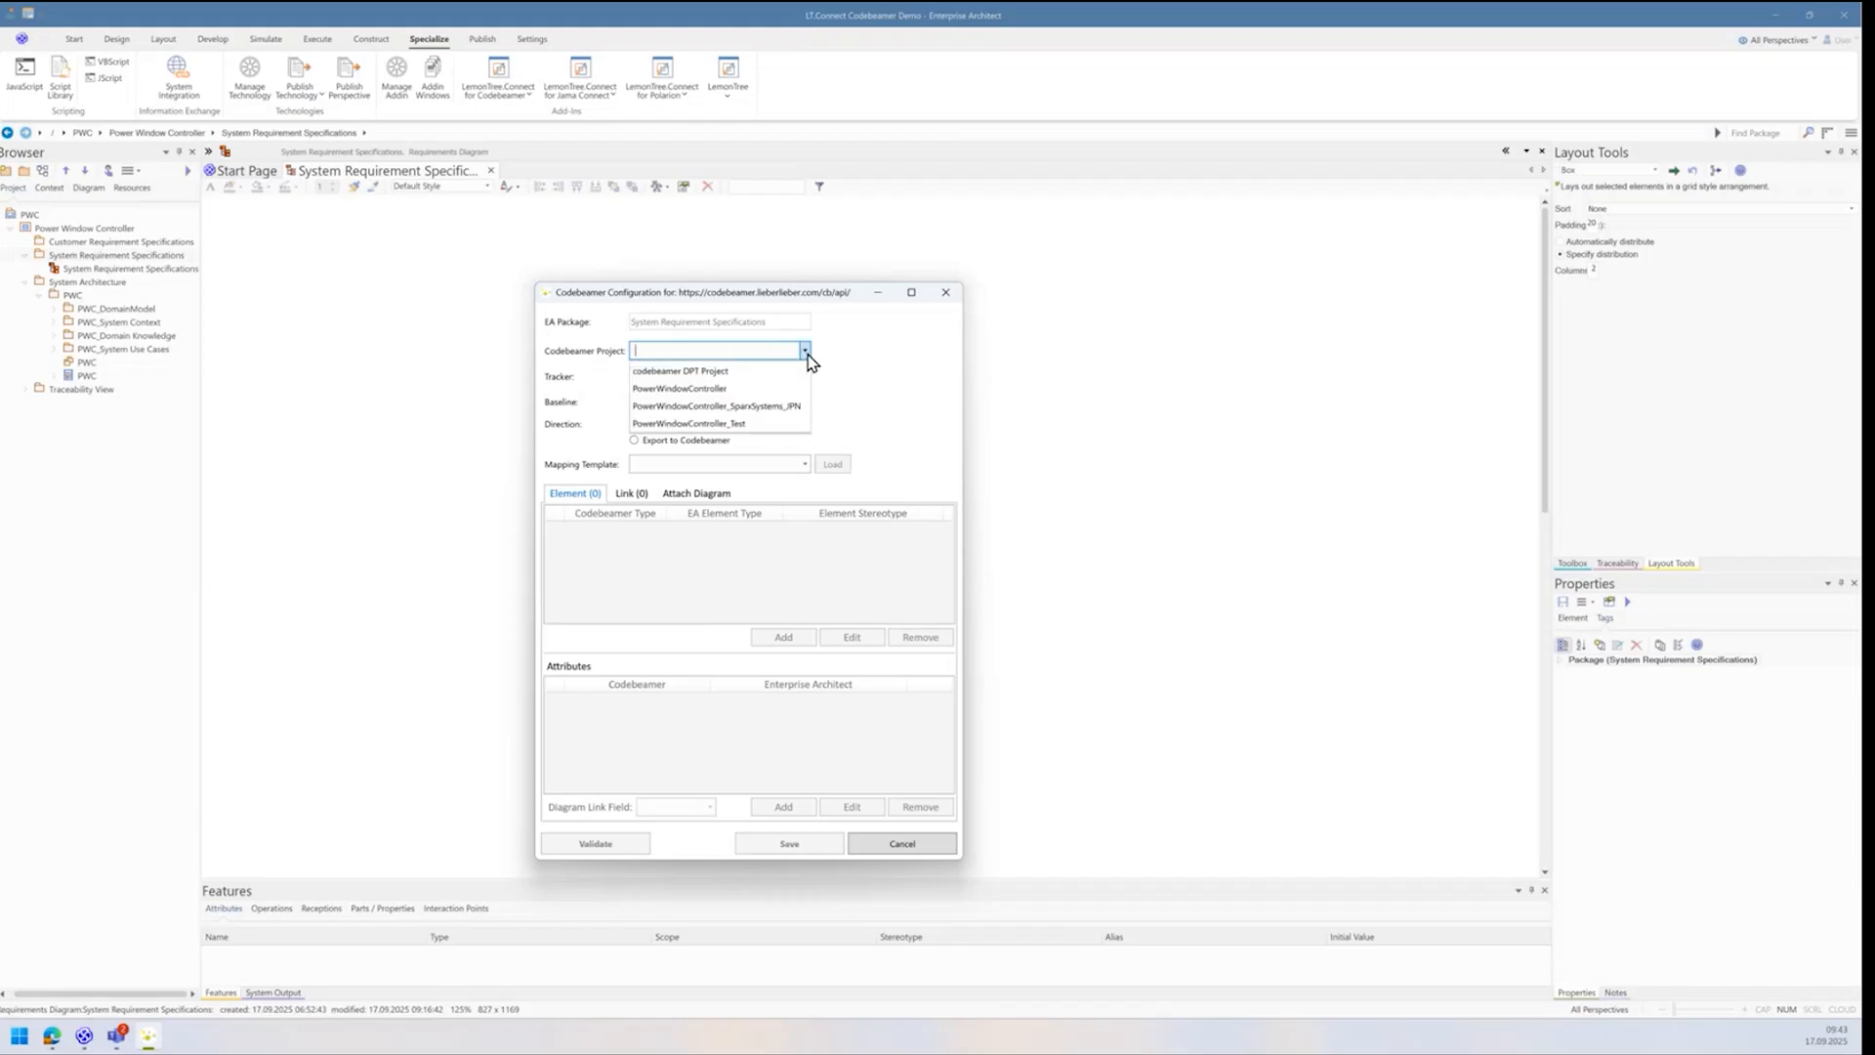
pyautogui.click(725, 390)
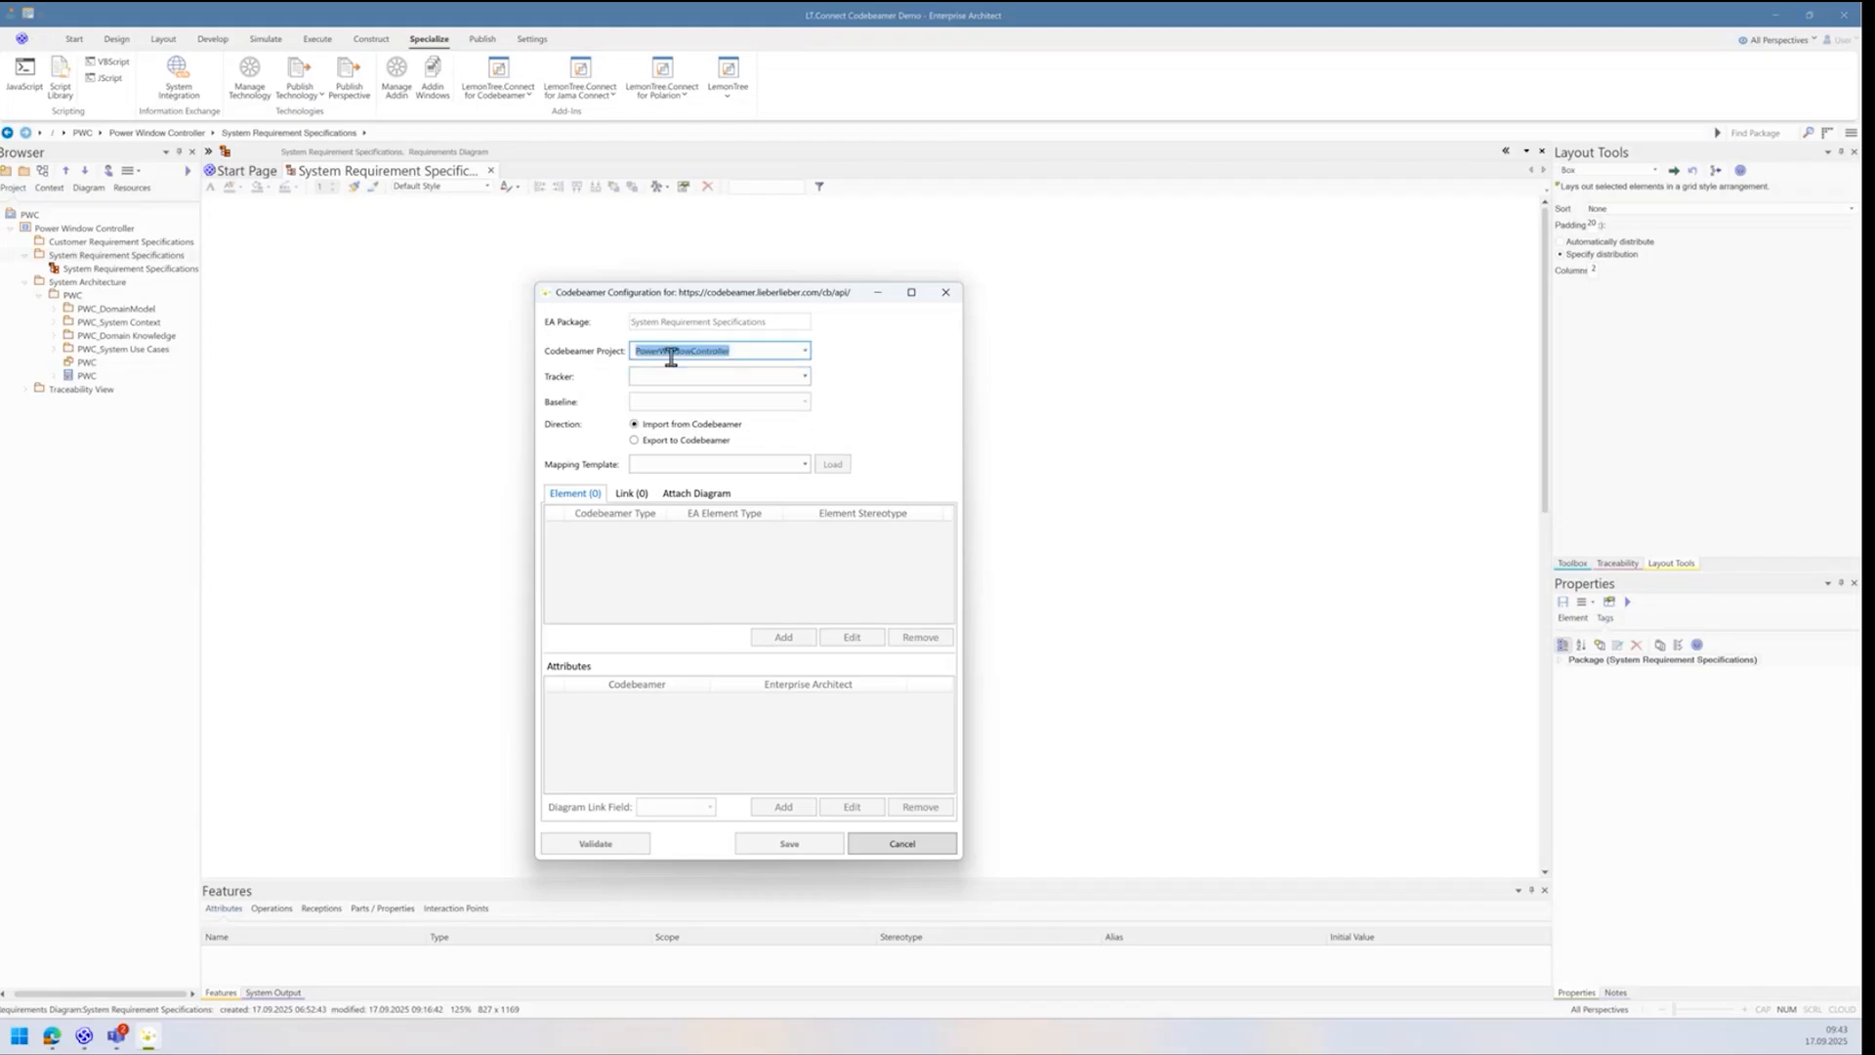
pyautogui.click(794, 375)
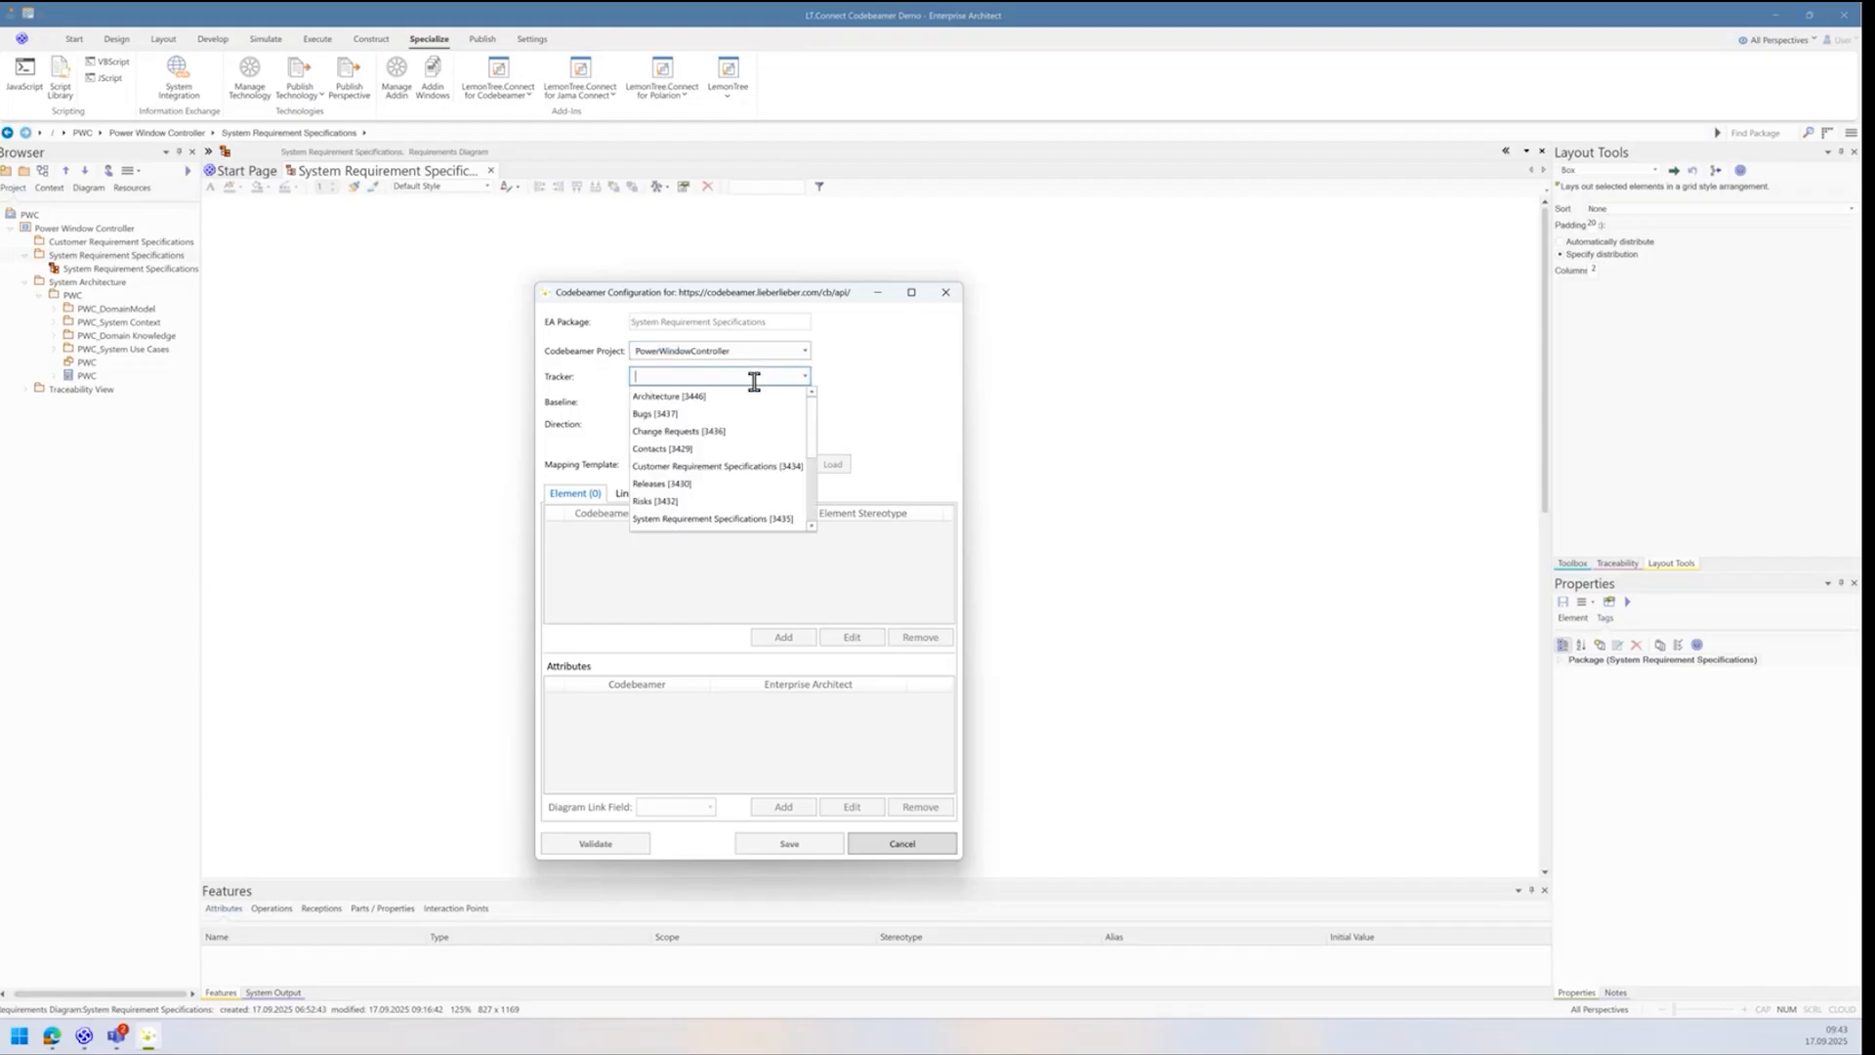
pyautogui.click(717, 519)
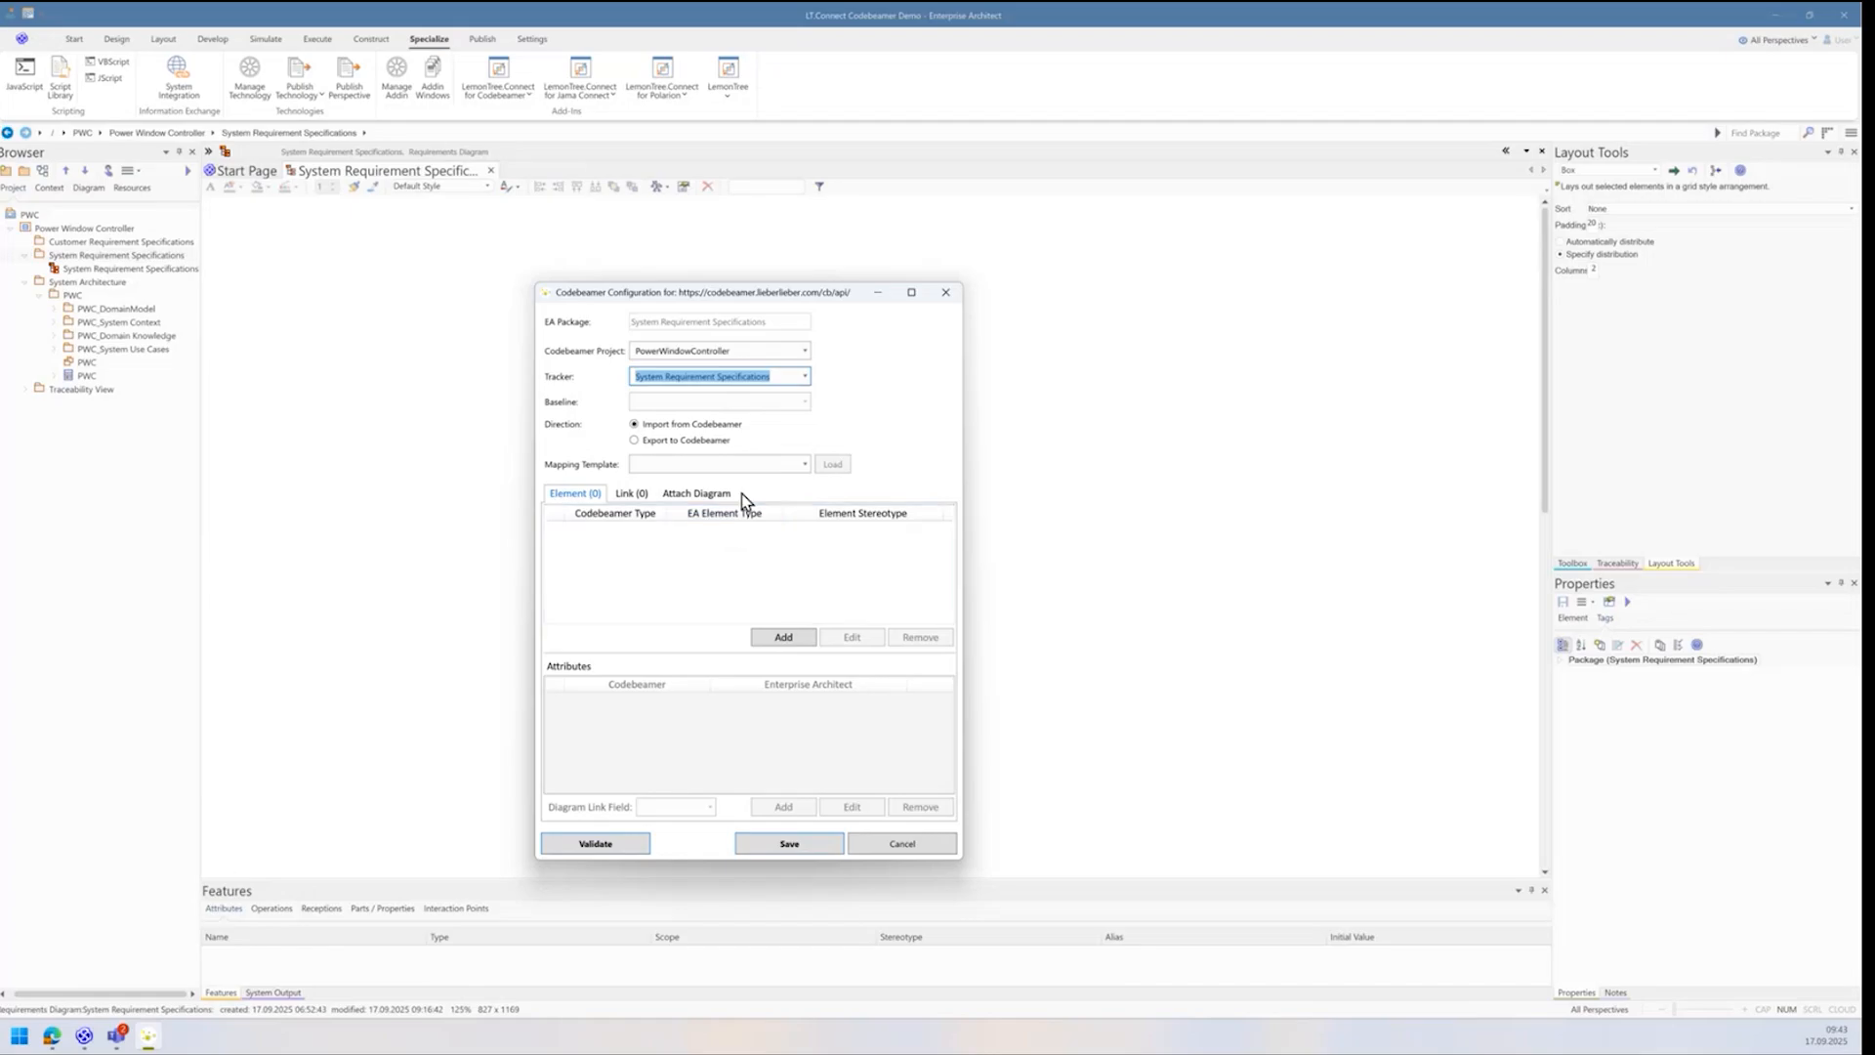
# Step: Load the EA Simple Requirements Mapping template and display the attribute mappings of its TrackerItem element
pyautogui.click(707, 468)
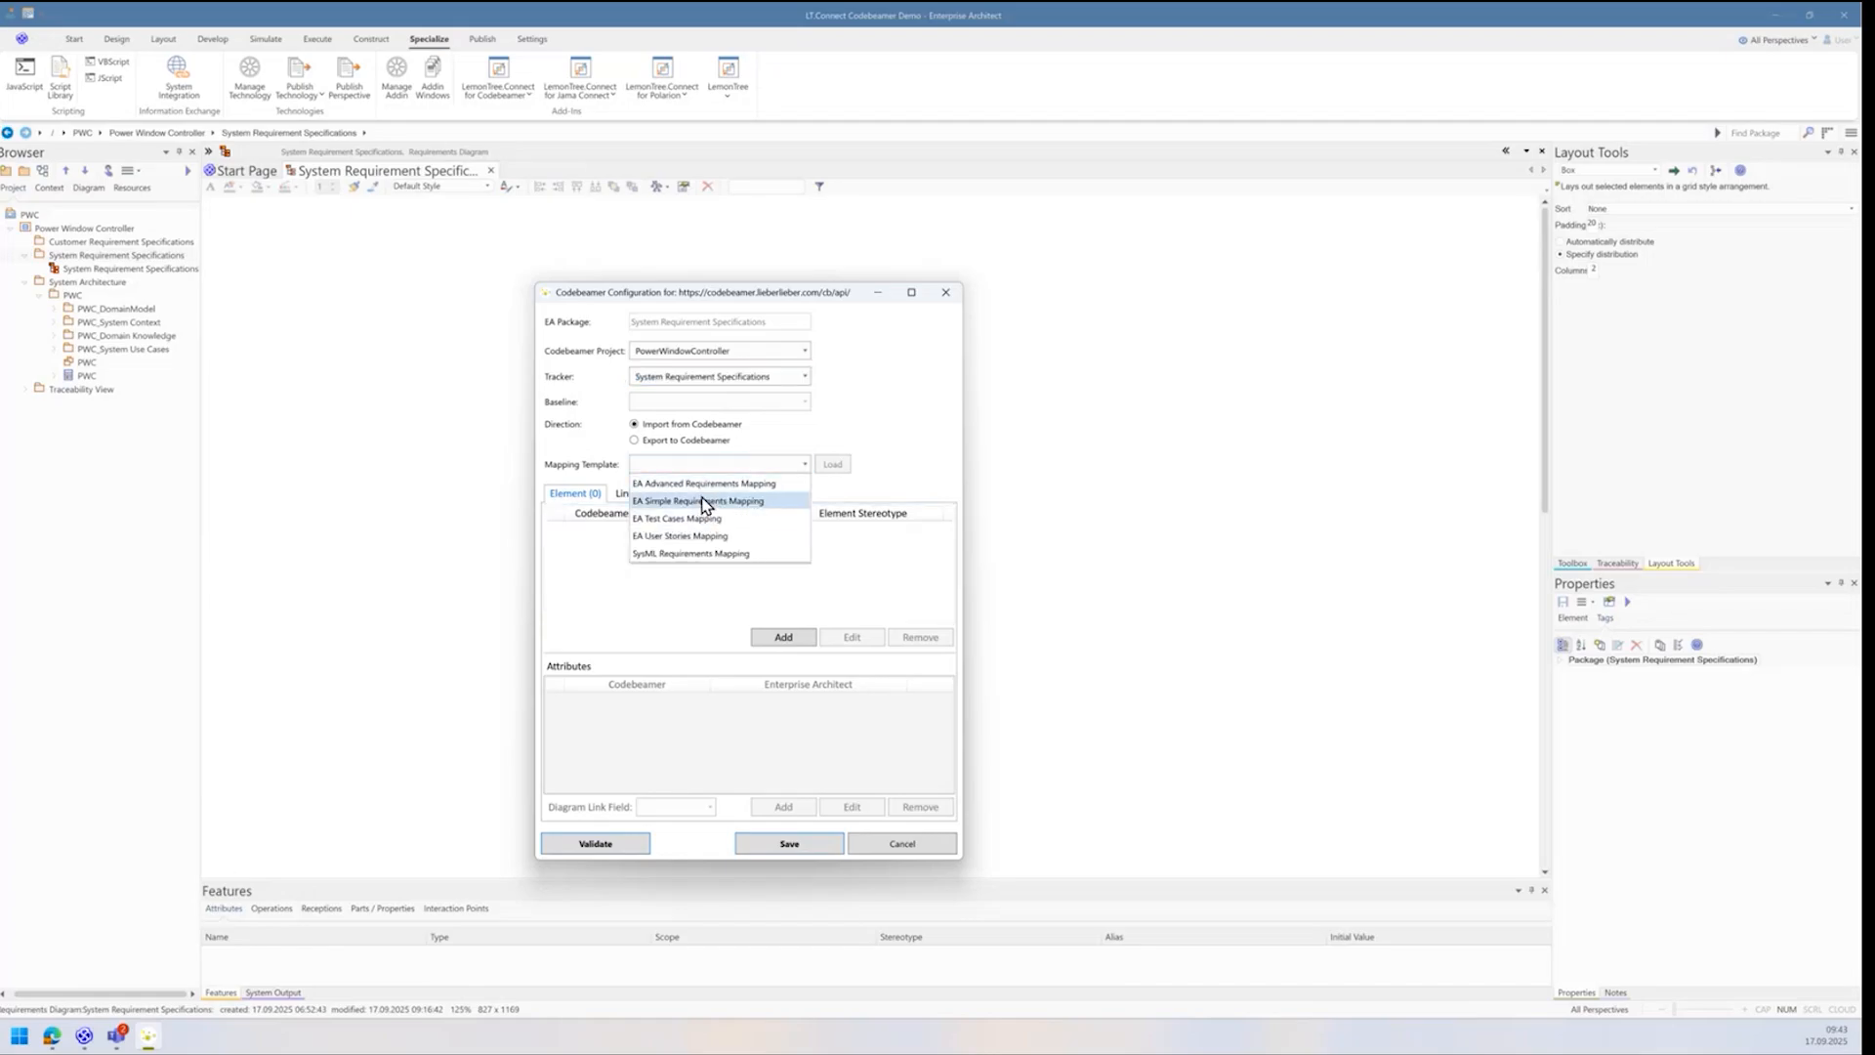
pyautogui.click(699, 502)
pyautogui.click(831, 465)
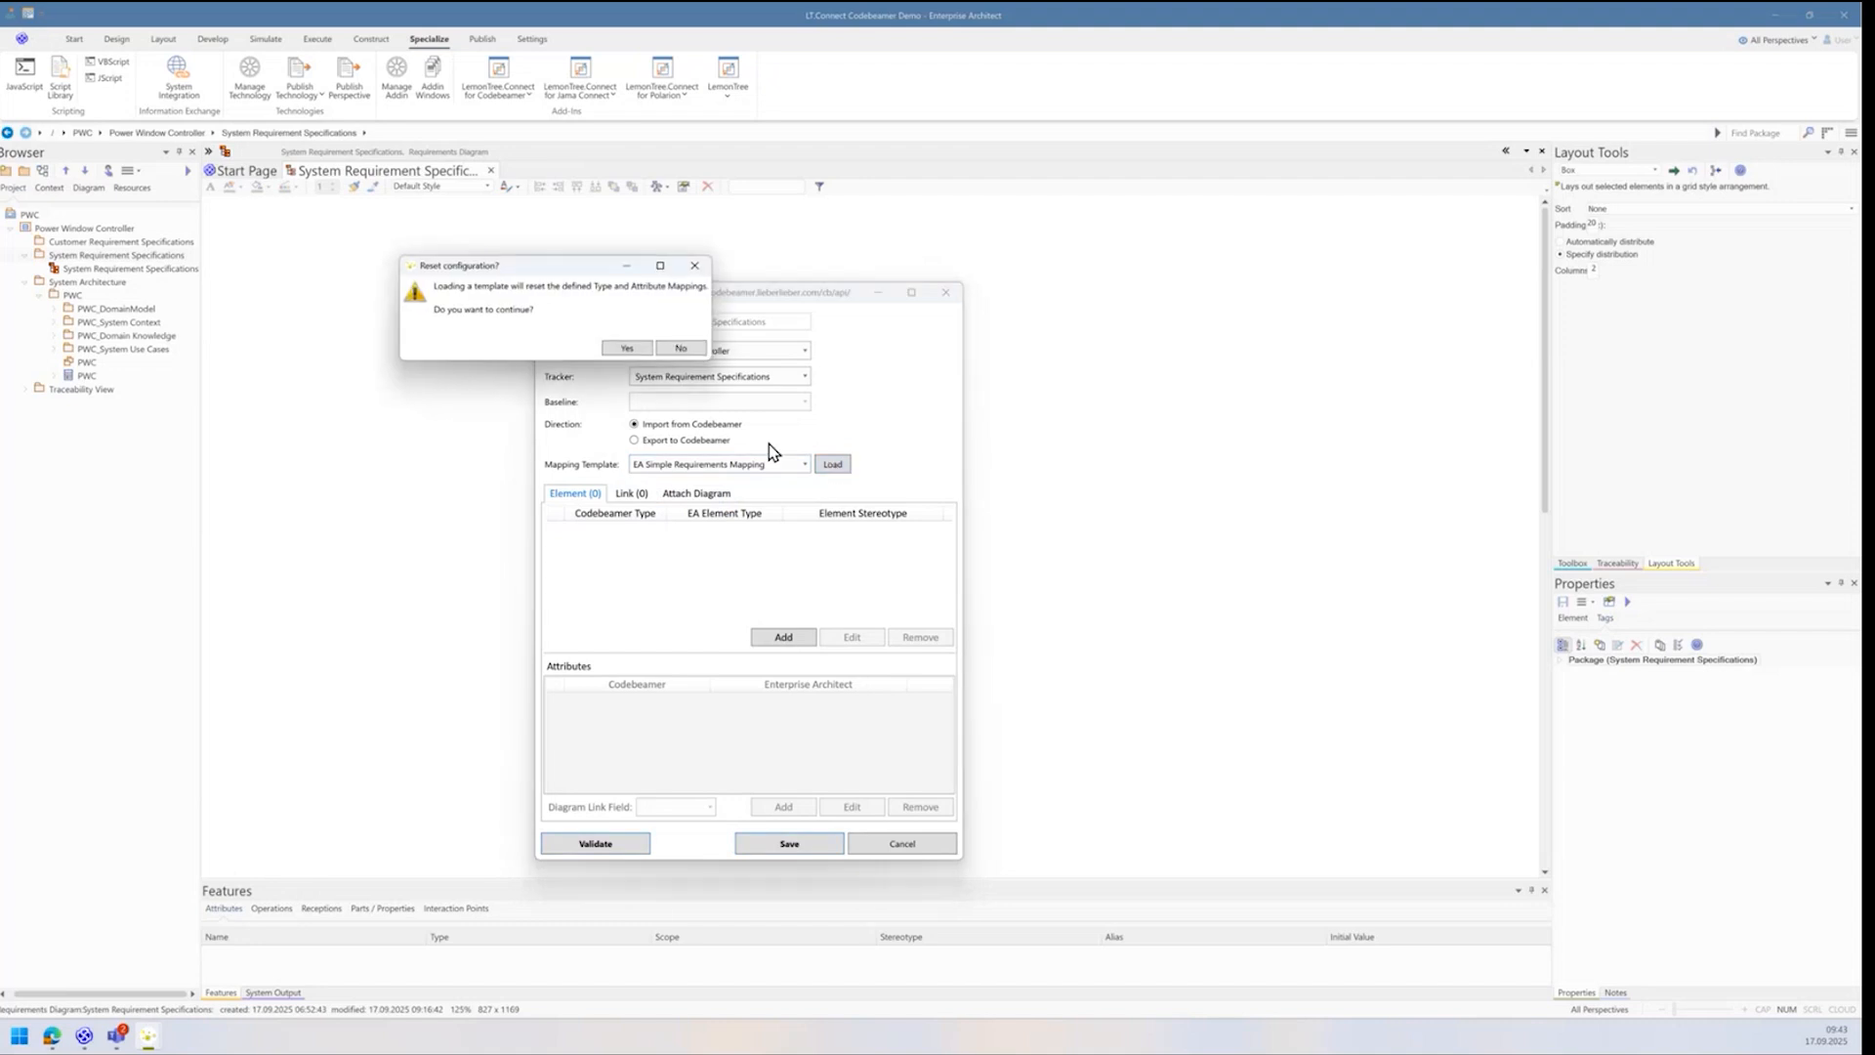
pyautogui.click(628, 348)
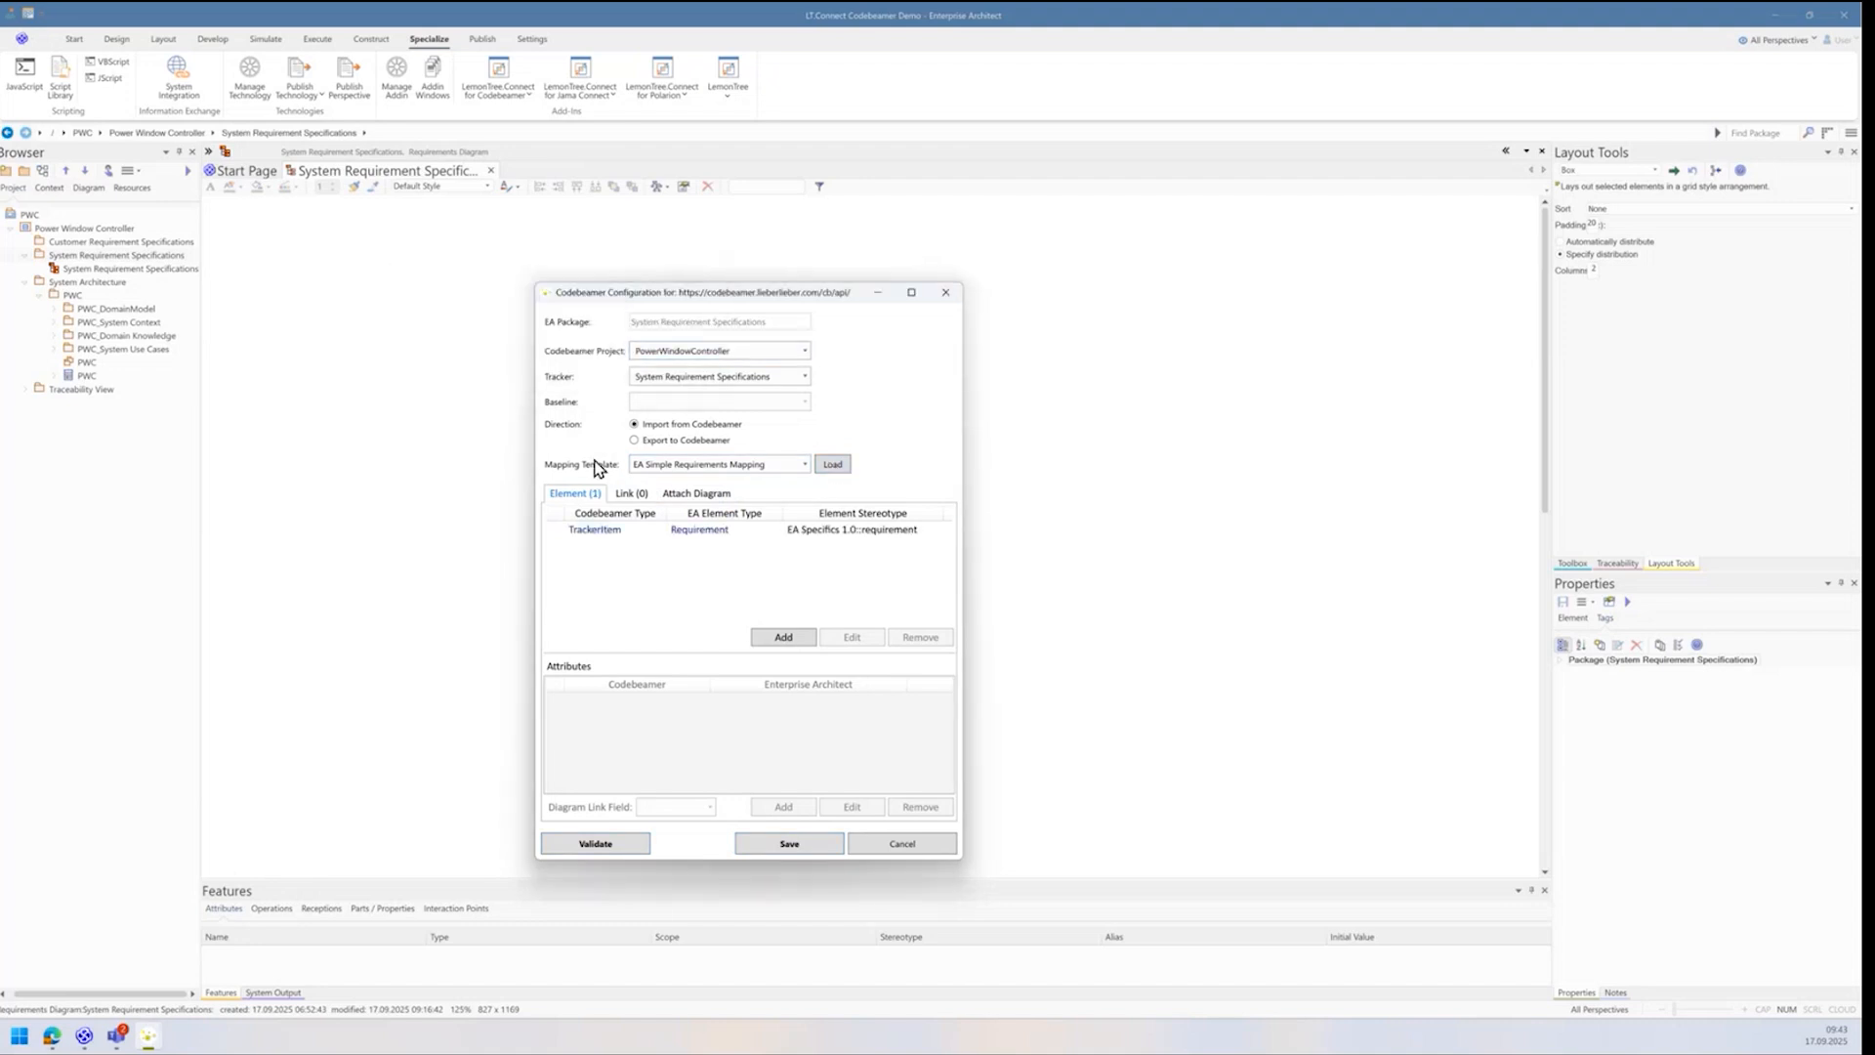
pyautogui.click(598, 531)
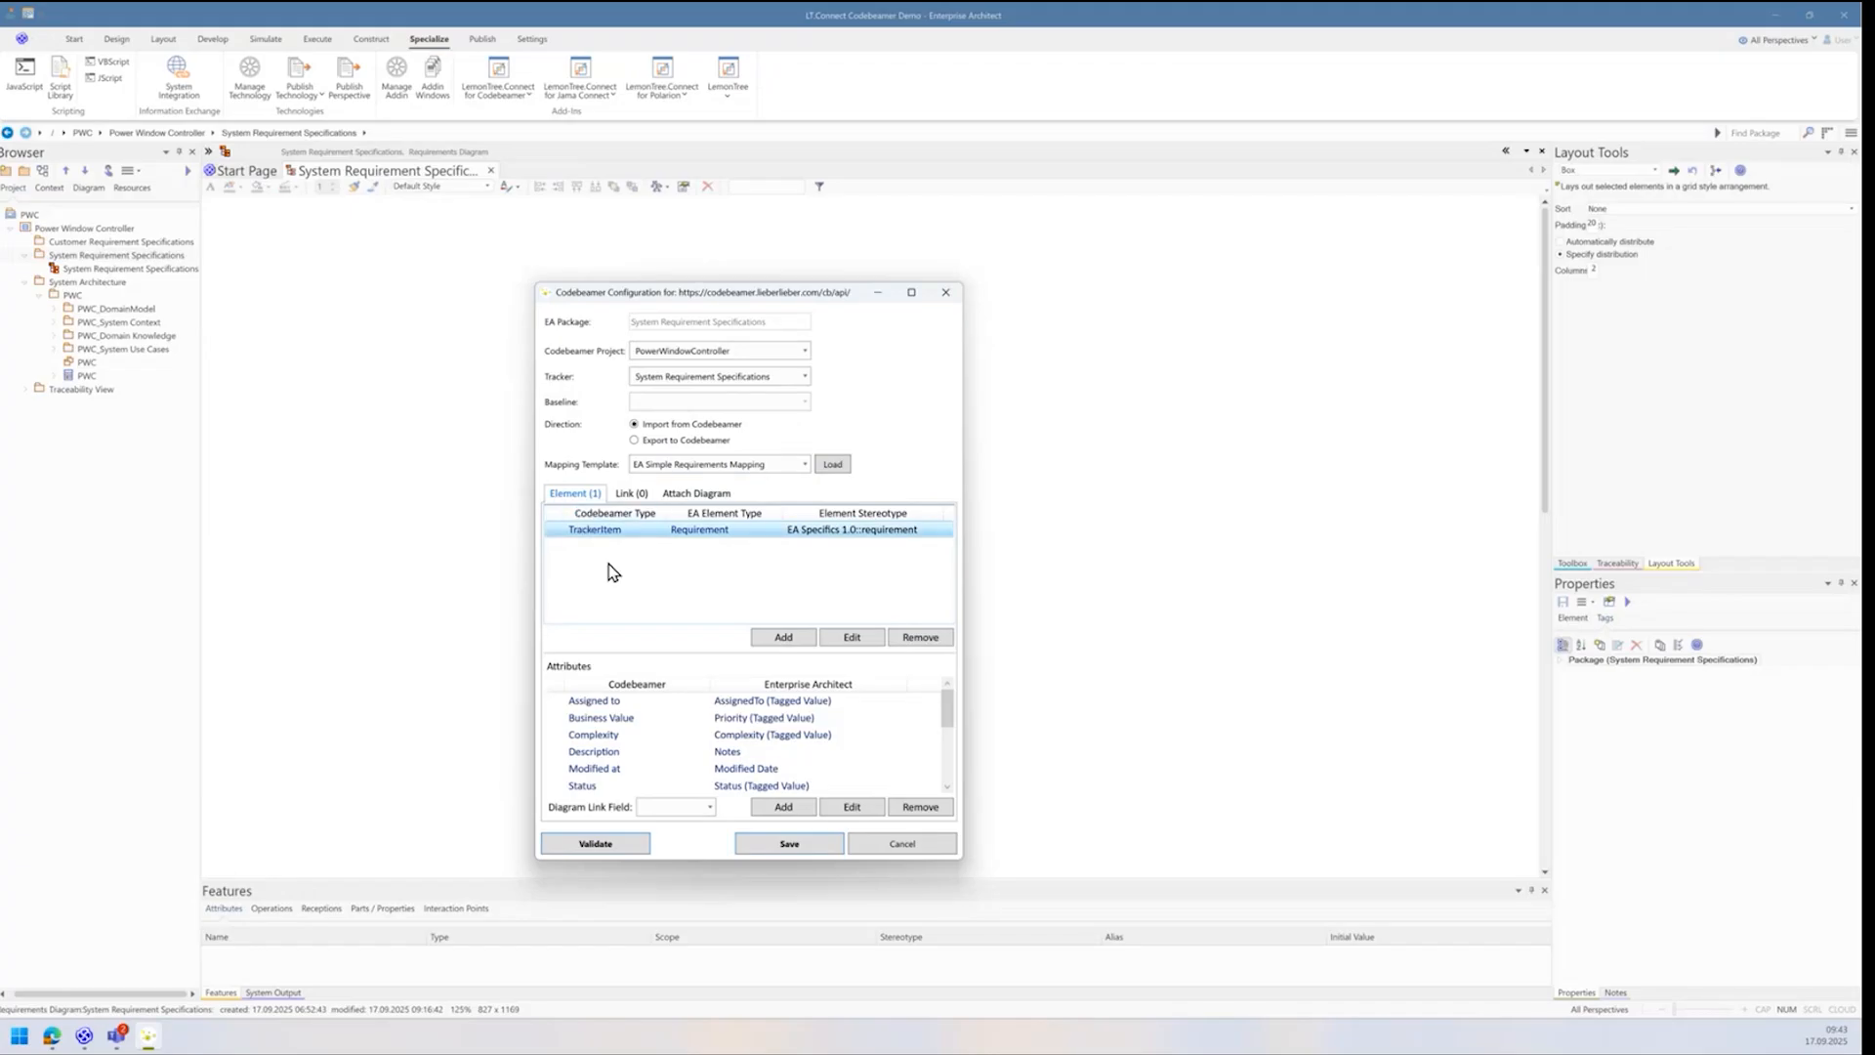
# Step: Add a link mapping from the Customer Requirement link field to the EA link type Dependency
pyautogui.click(630, 493)
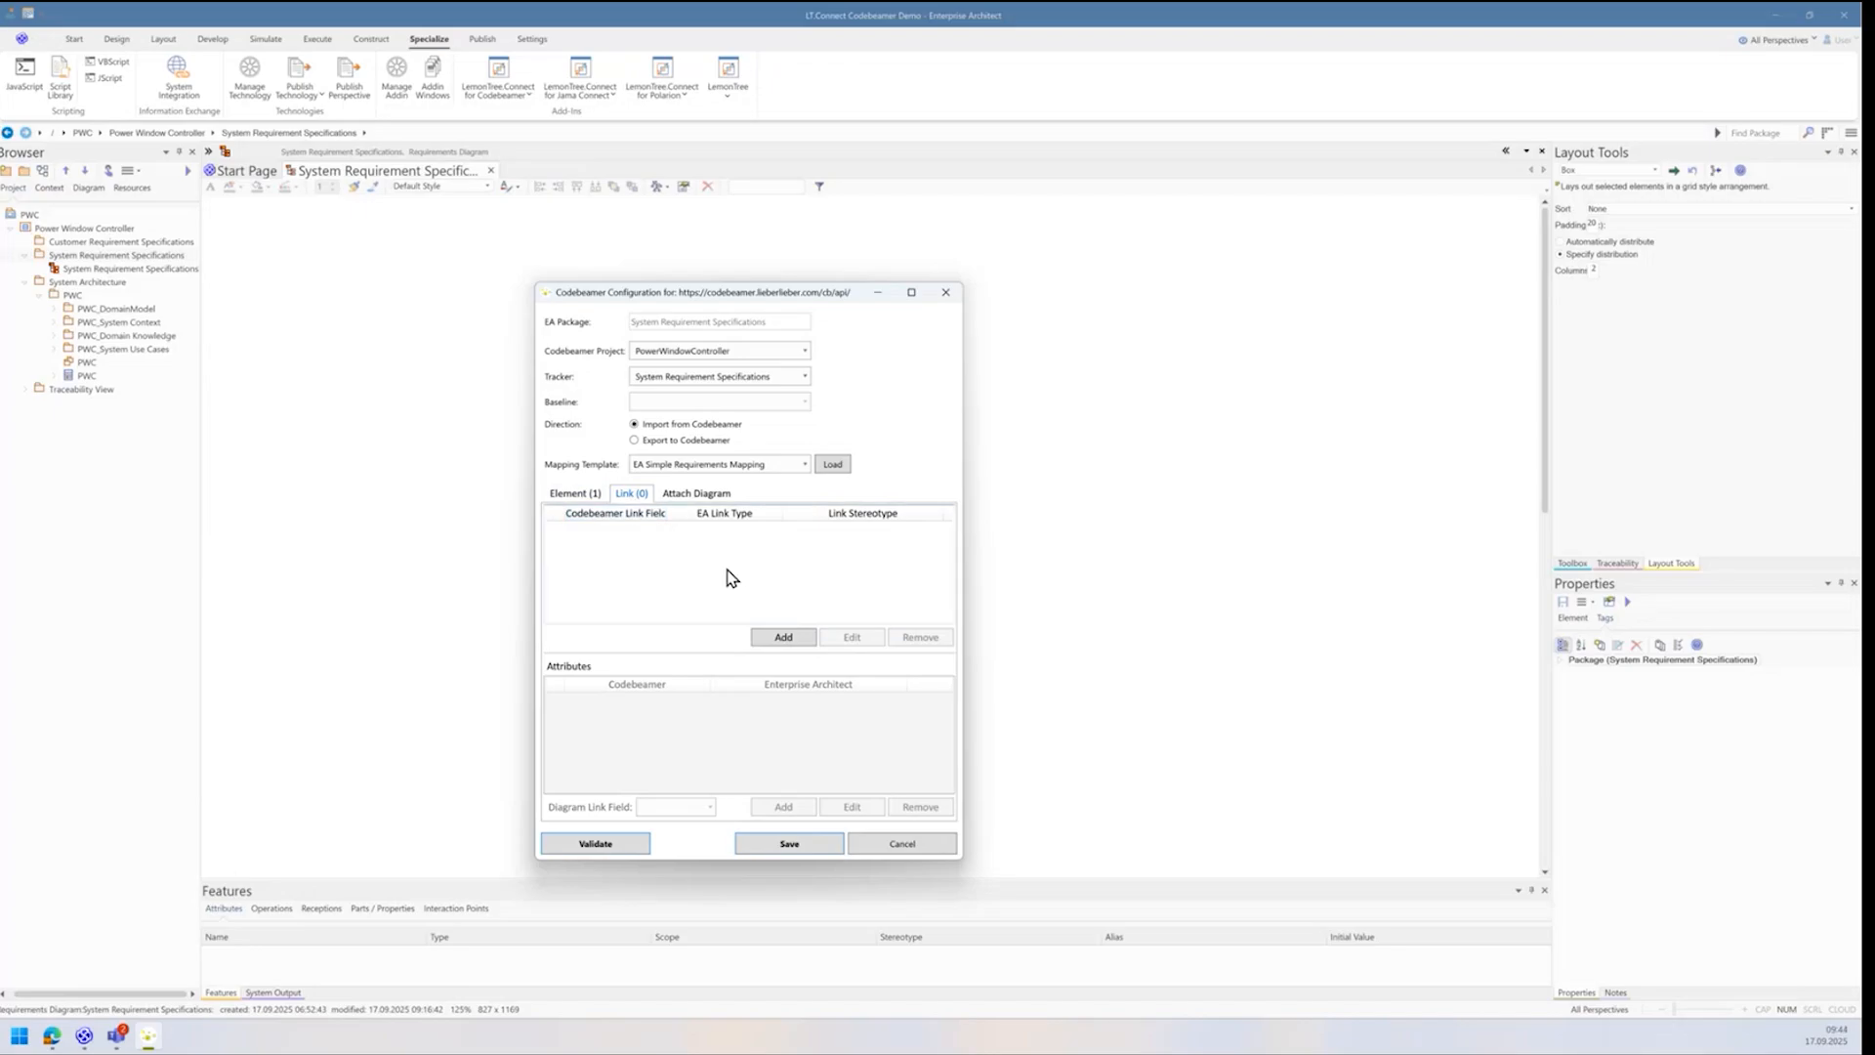
pyautogui.click(780, 638)
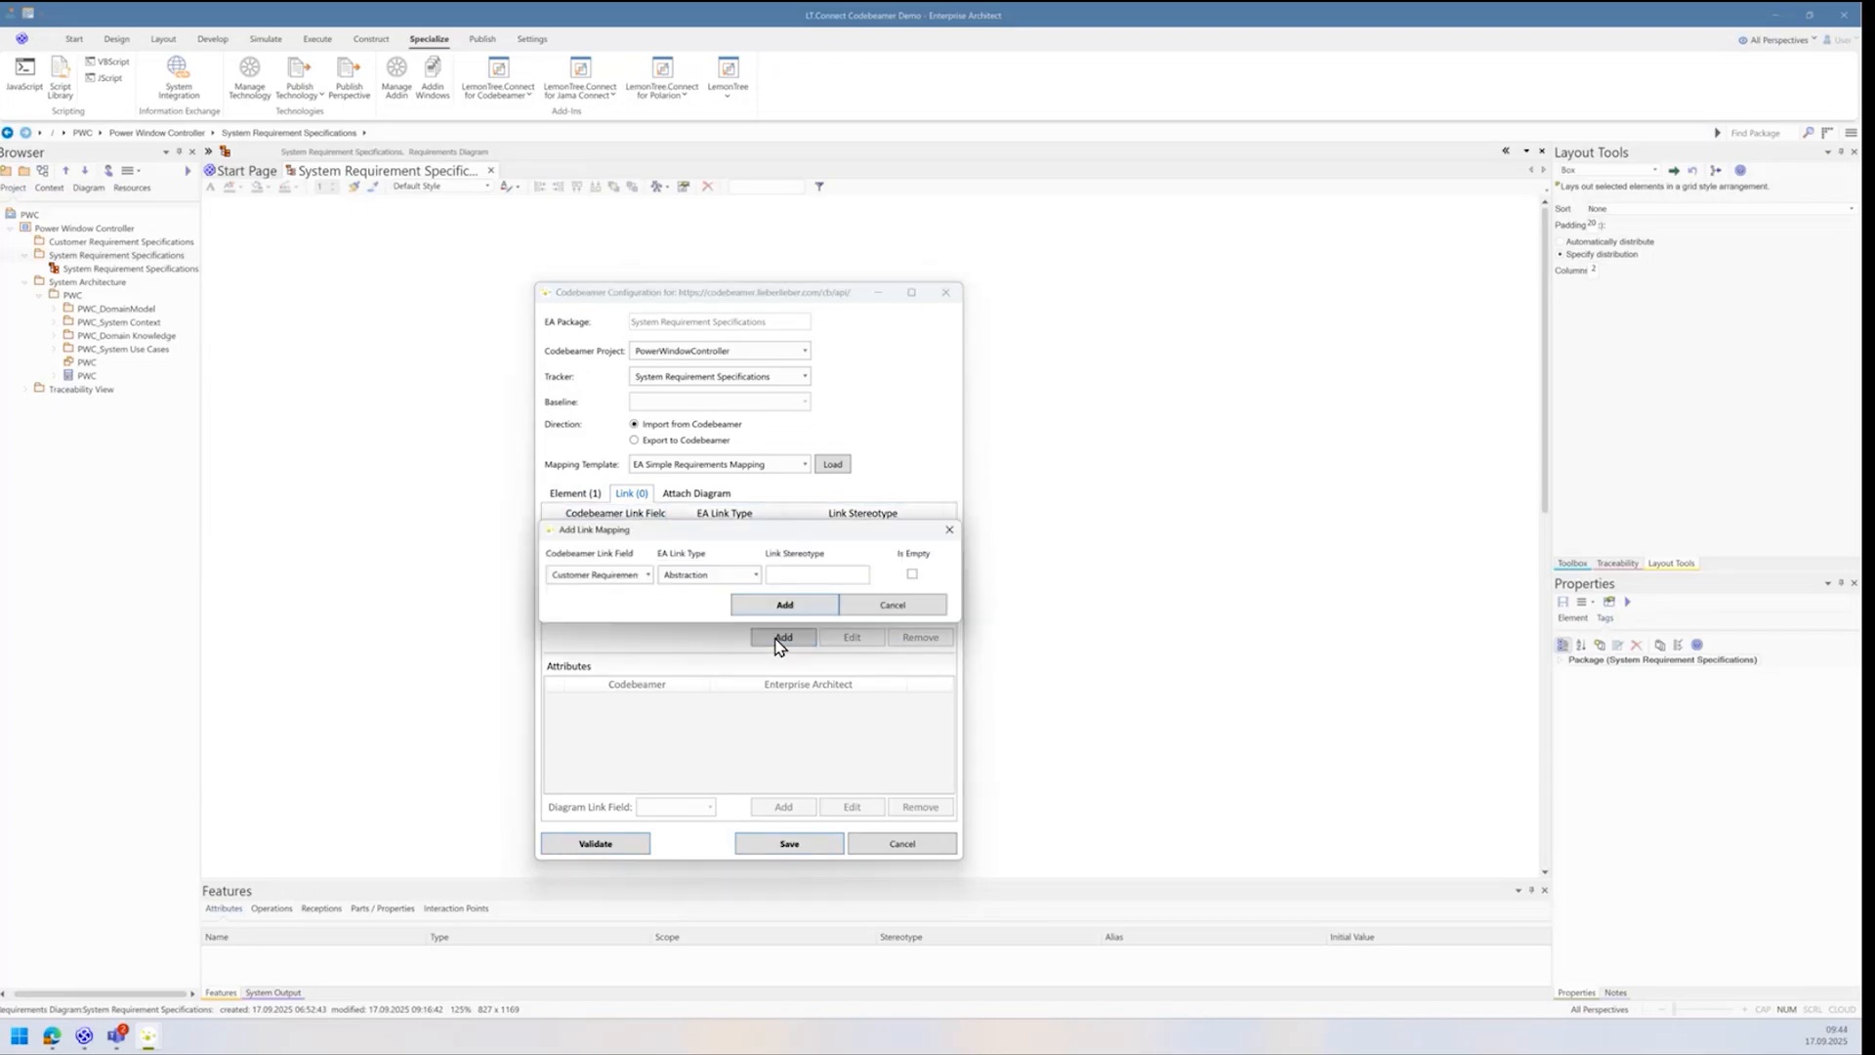
pyautogui.click(647, 575)
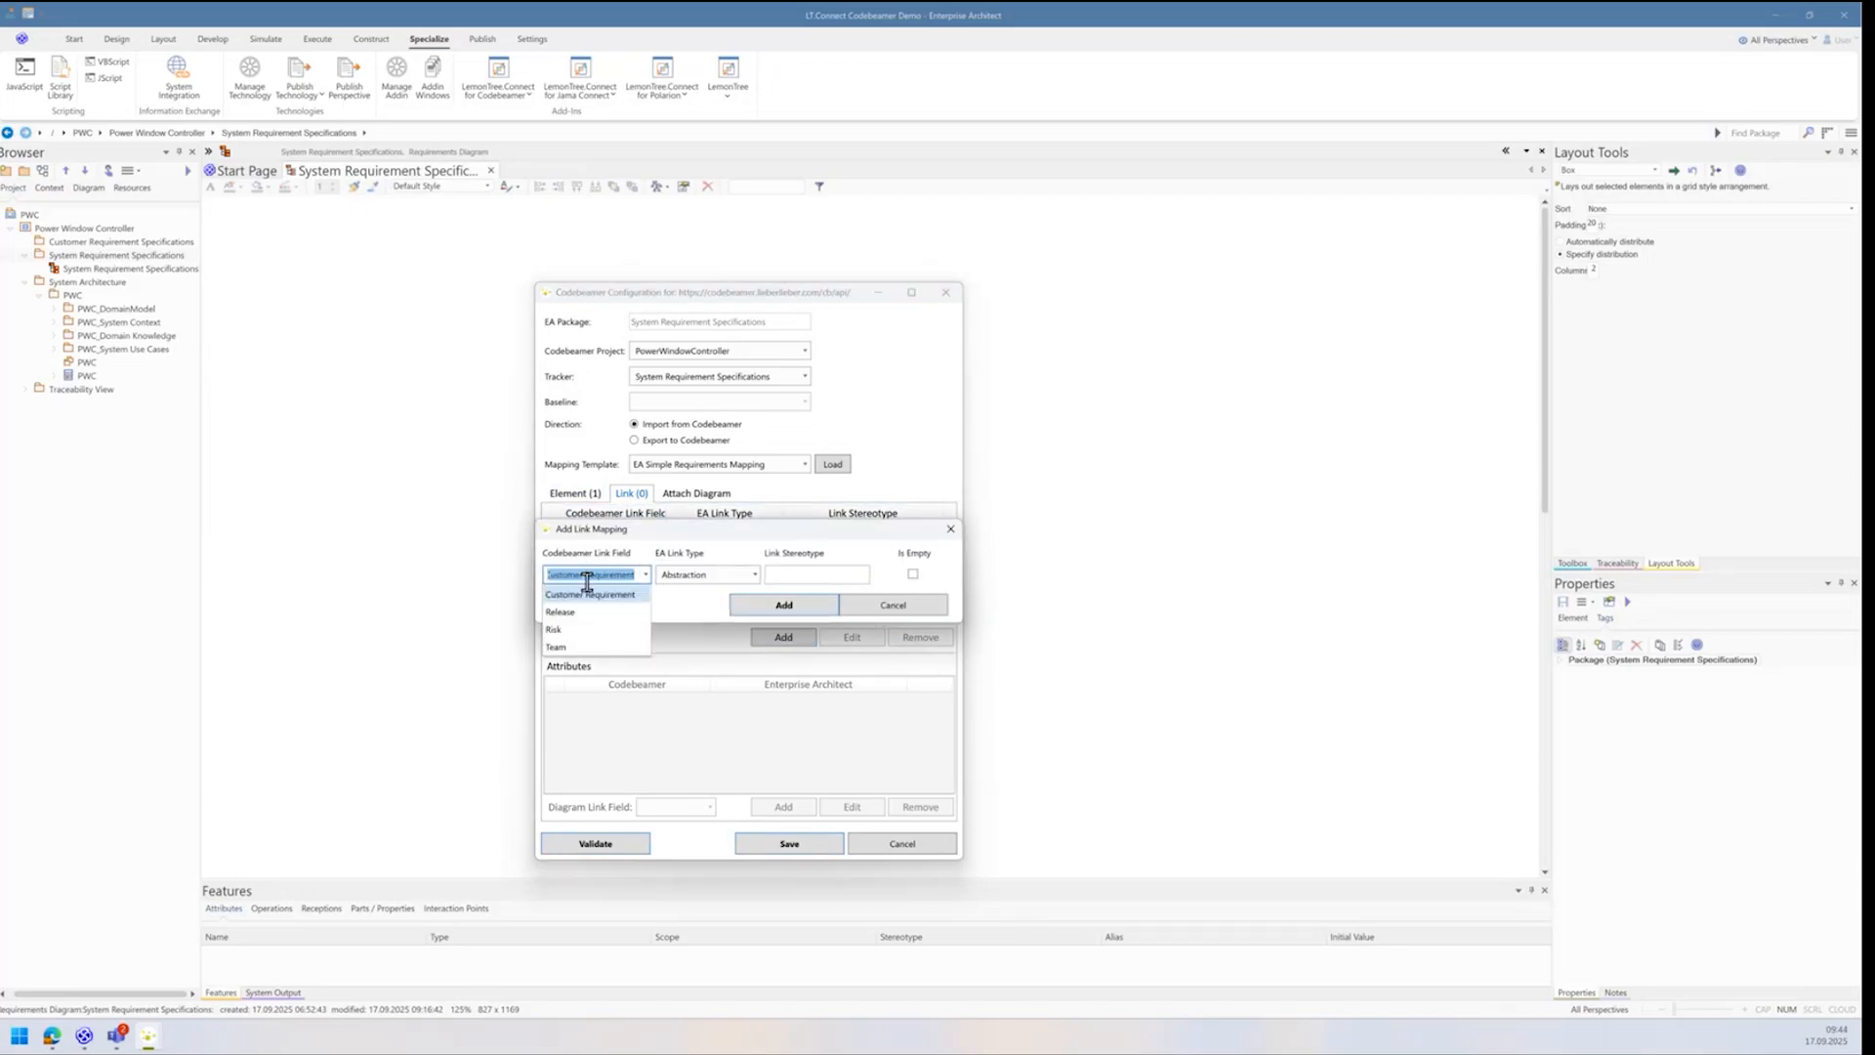
pyautogui.click(590, 595)
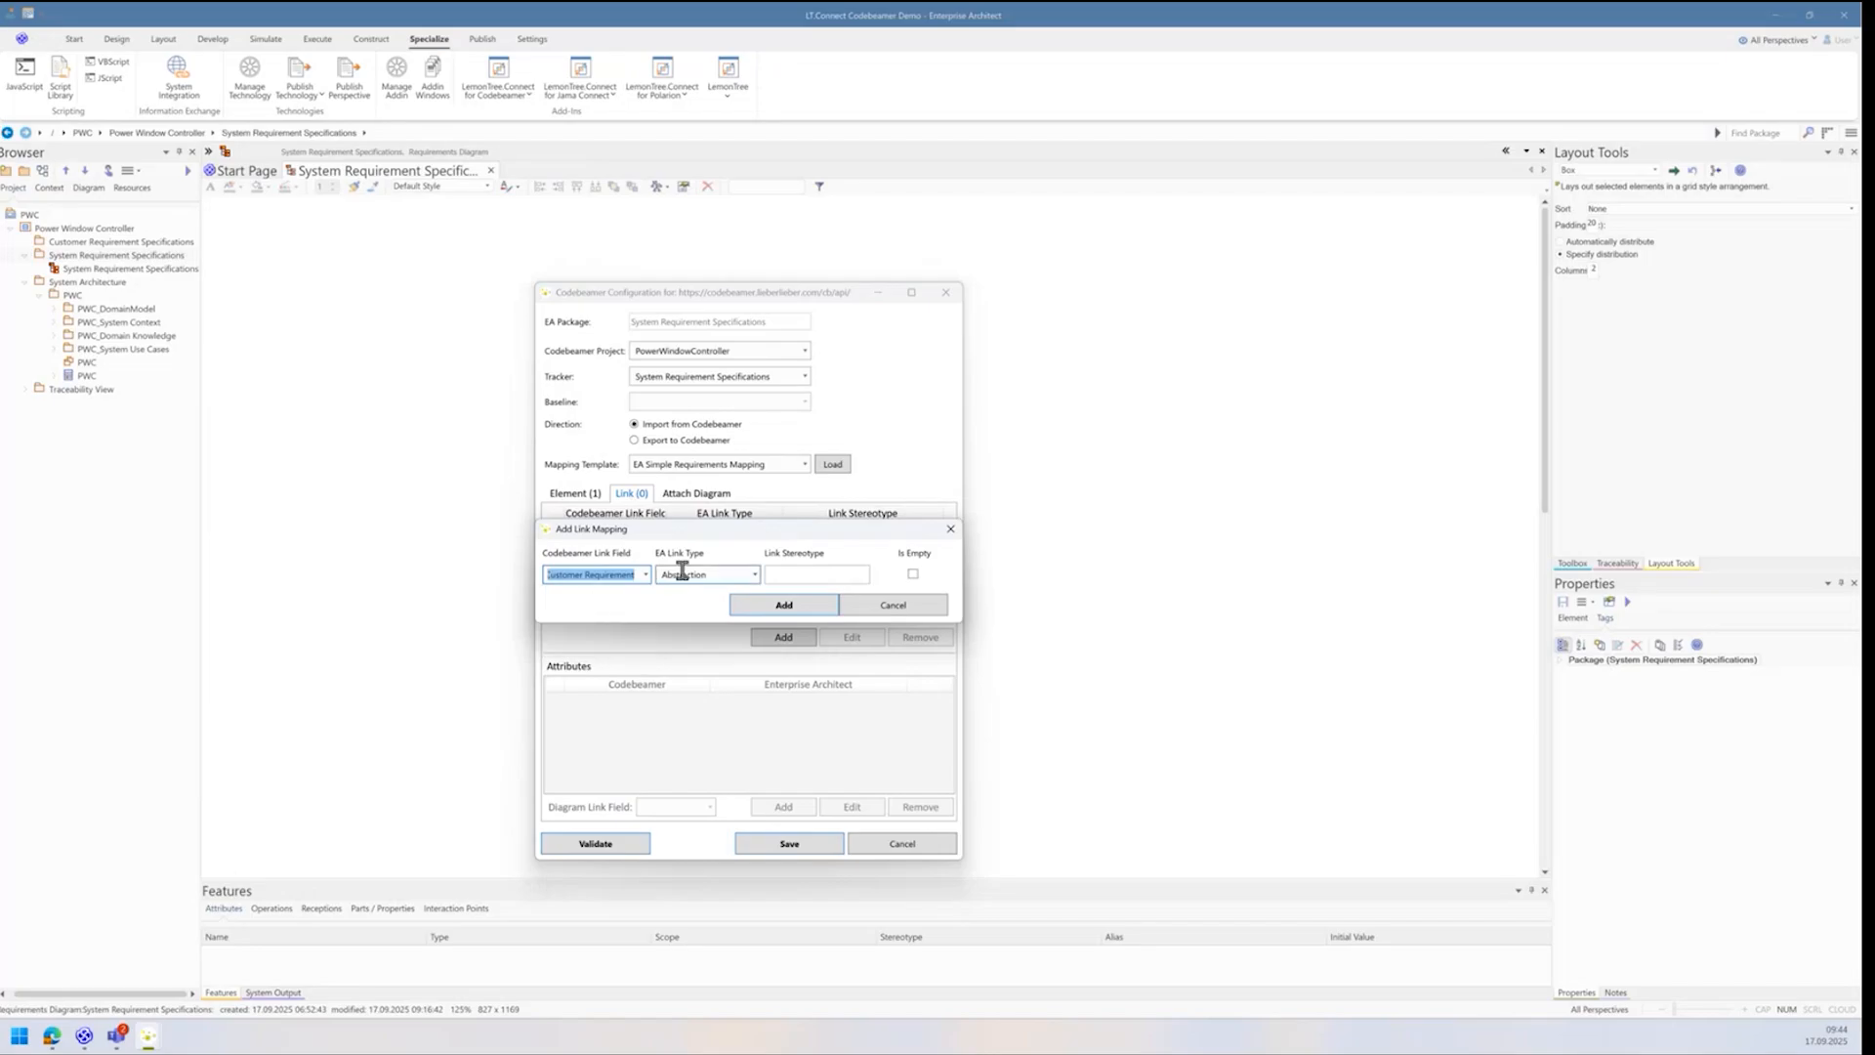
pyautogui.click(682, 573)
pyautogui.scroll(-4, 701, 633)
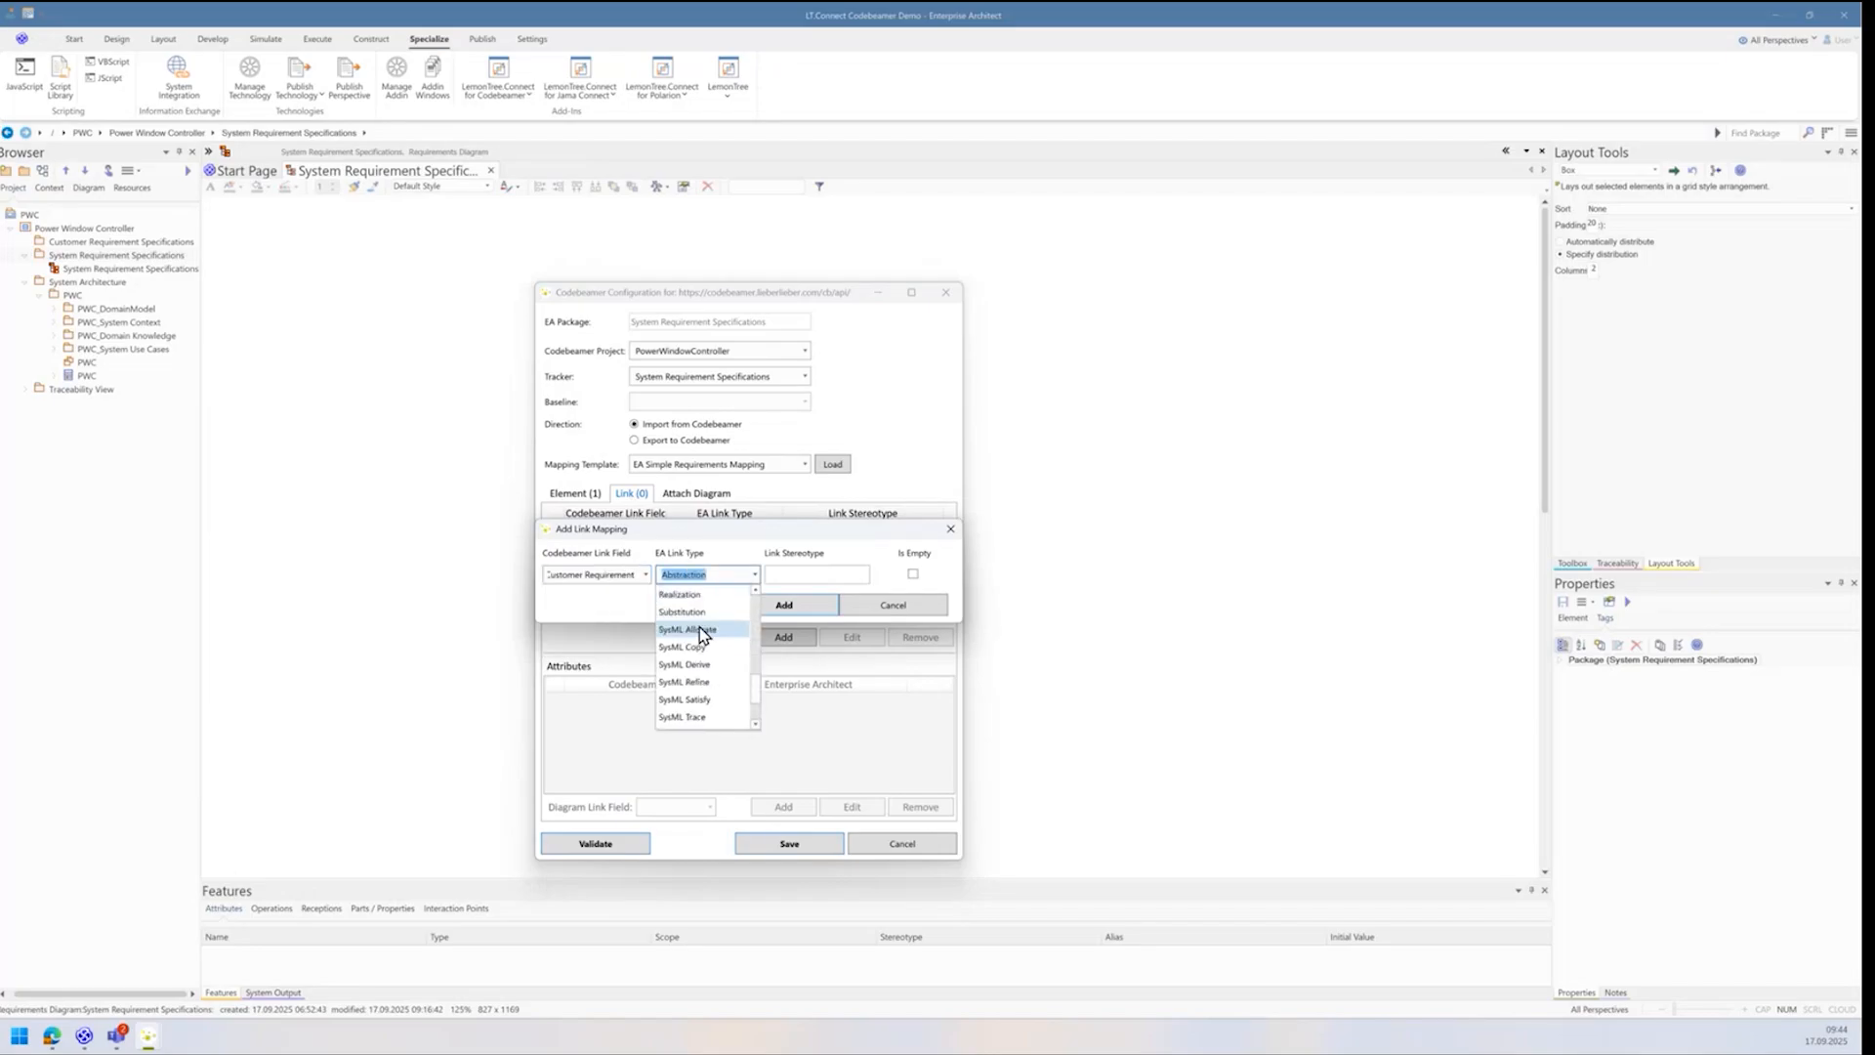
pyautogui.write('depe')
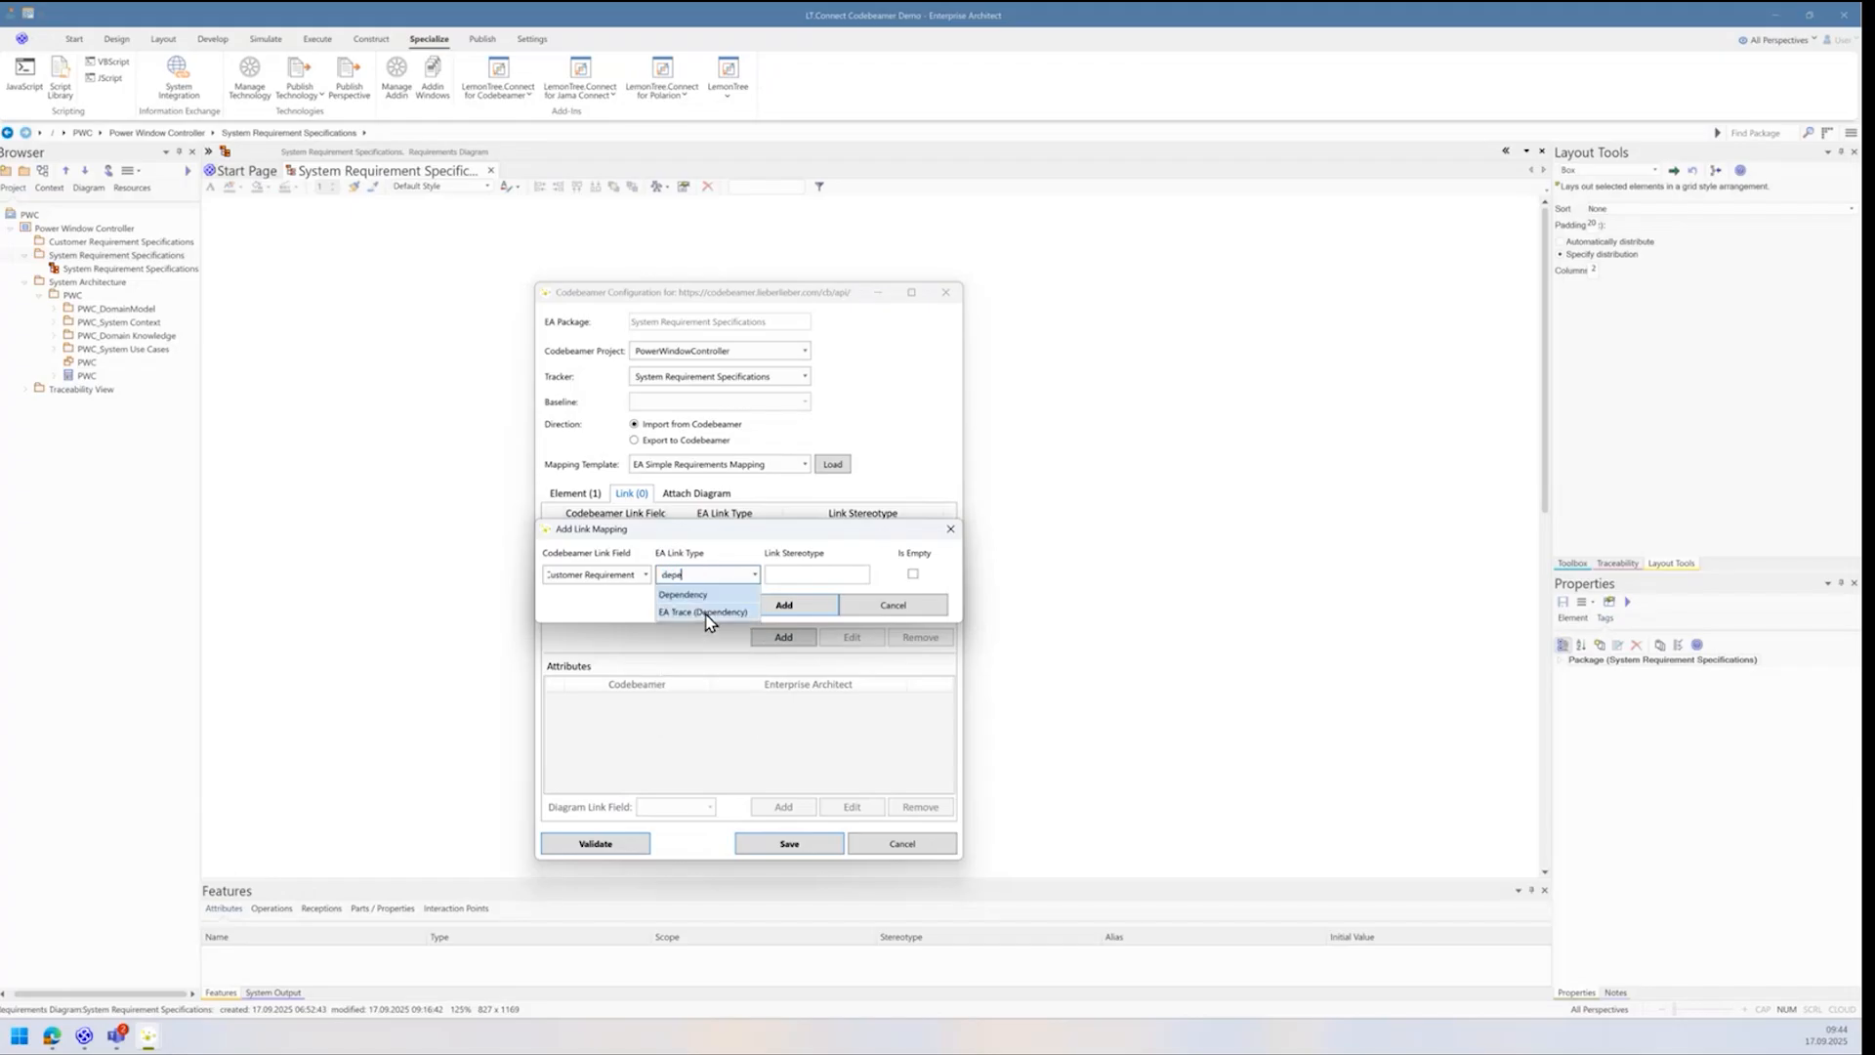
pyautogui.click(724, 595)
pyautogui.click(781, 610)
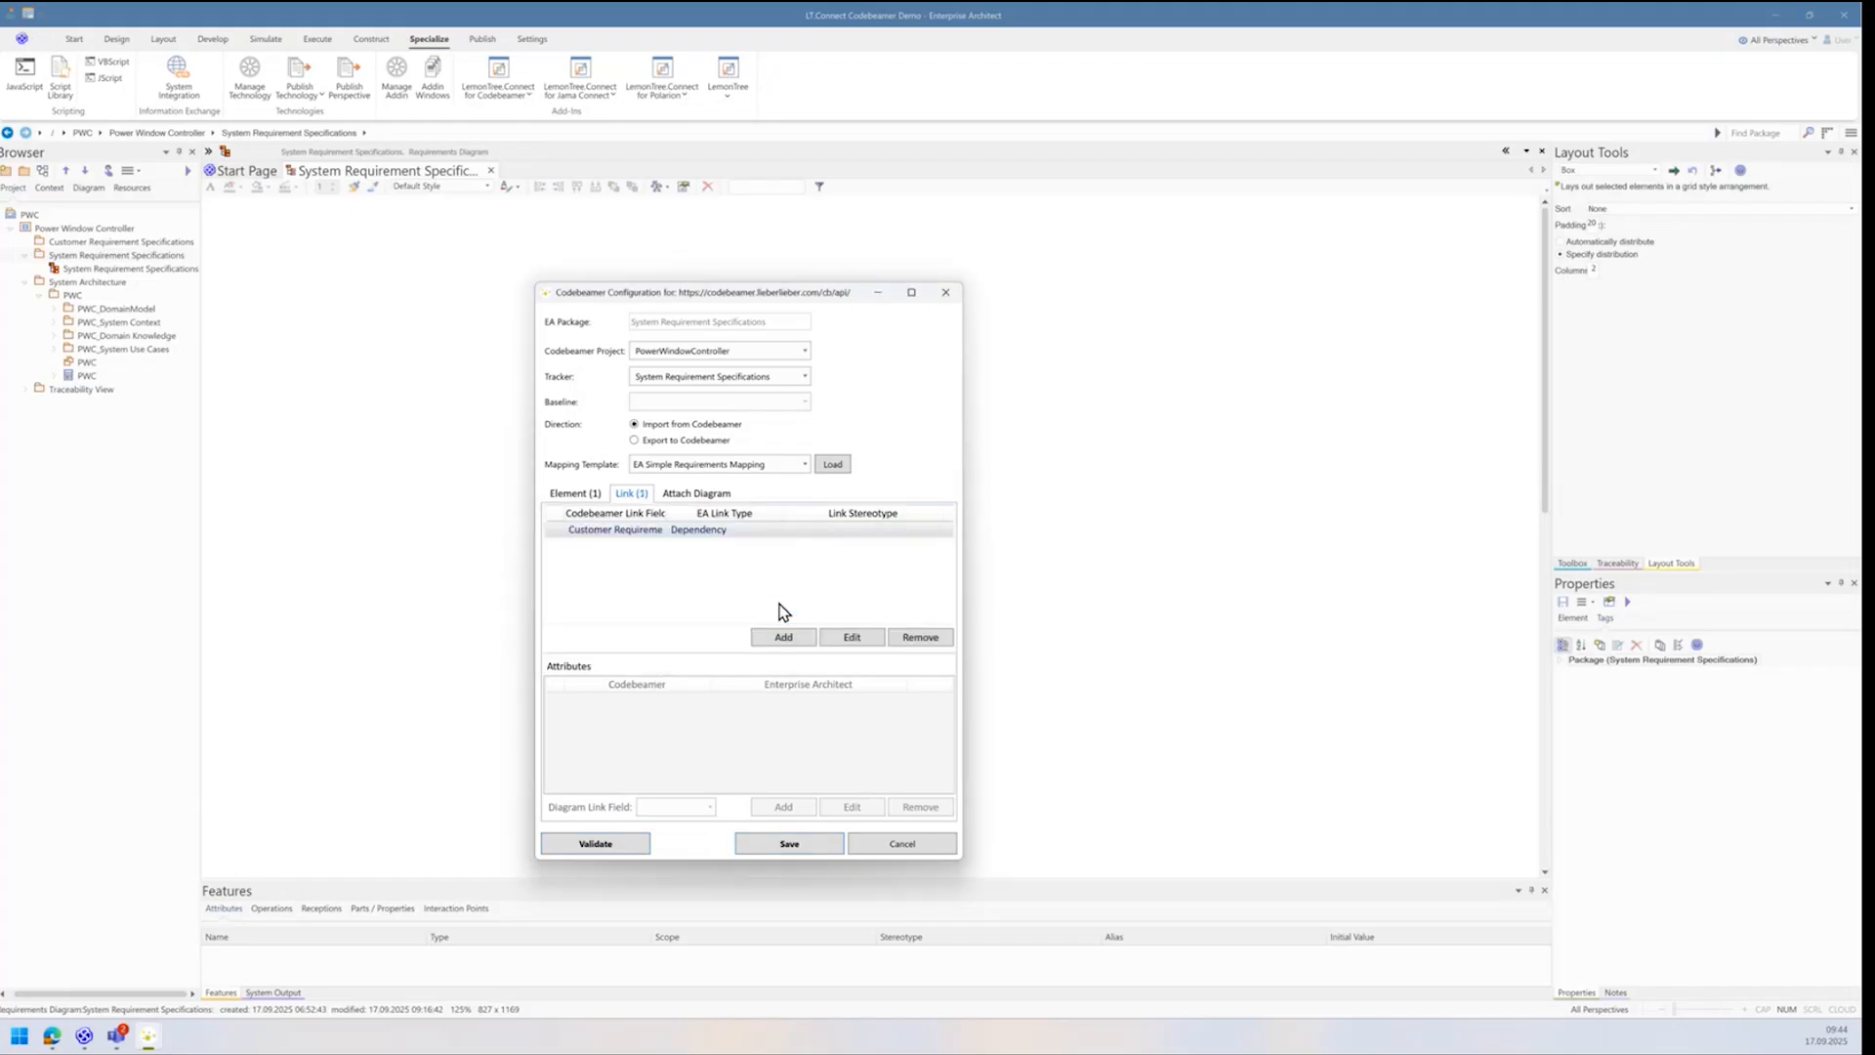
# Step: Save the configuration and import the tracker's requirements from Codebeamer into the package
pyautogui.click(790, 843)
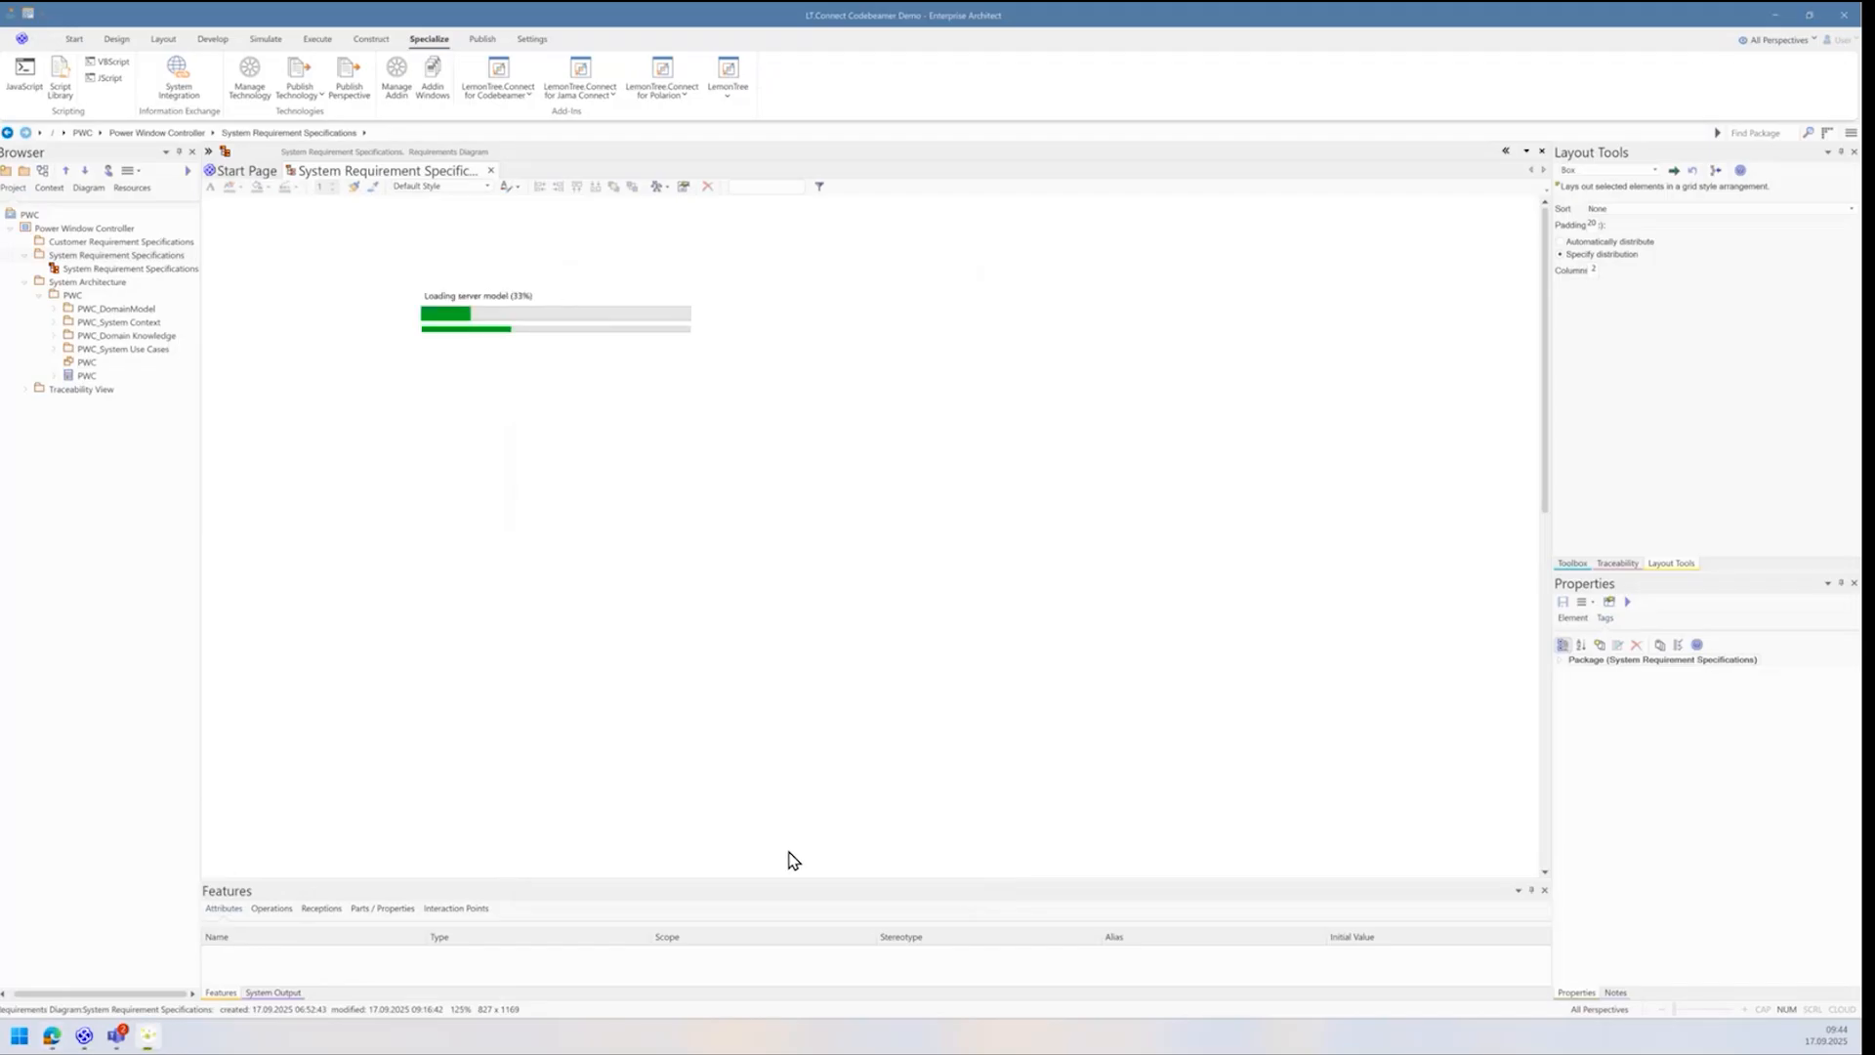
pyautogui.click(583, 398)
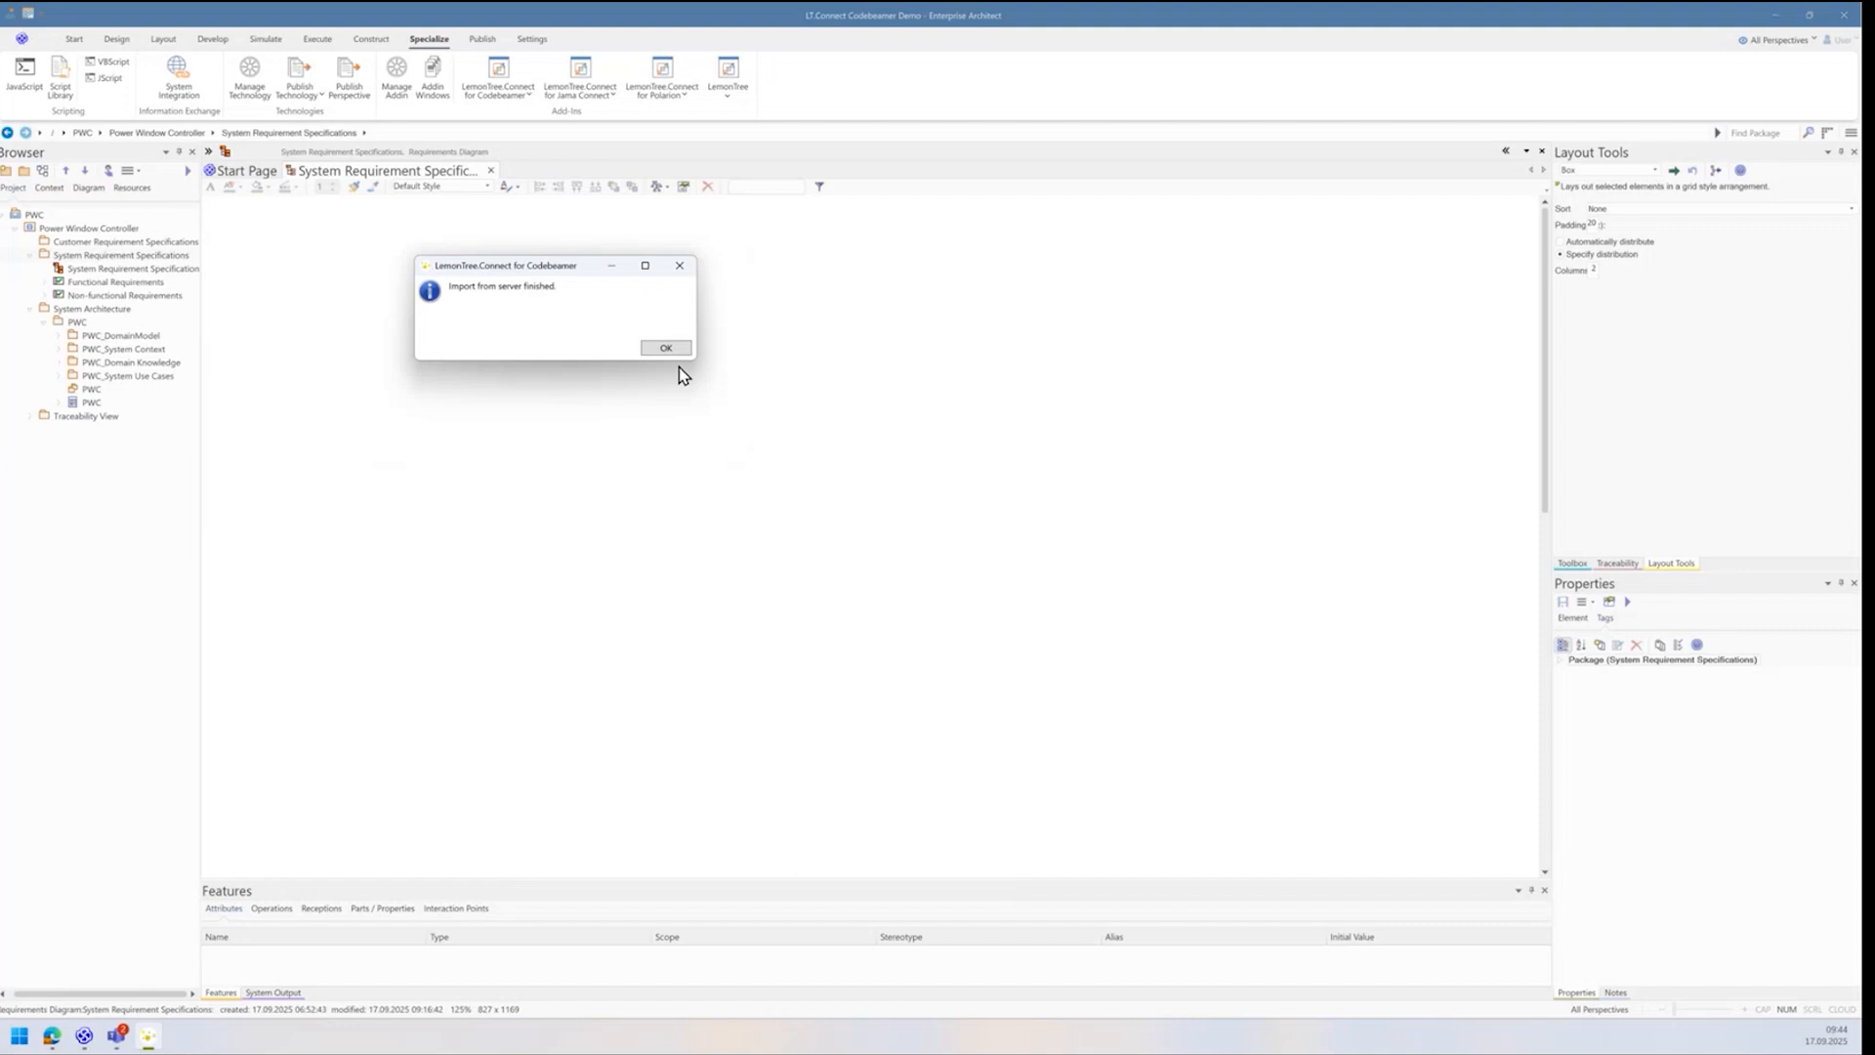
pyautogui.click(665, 349)
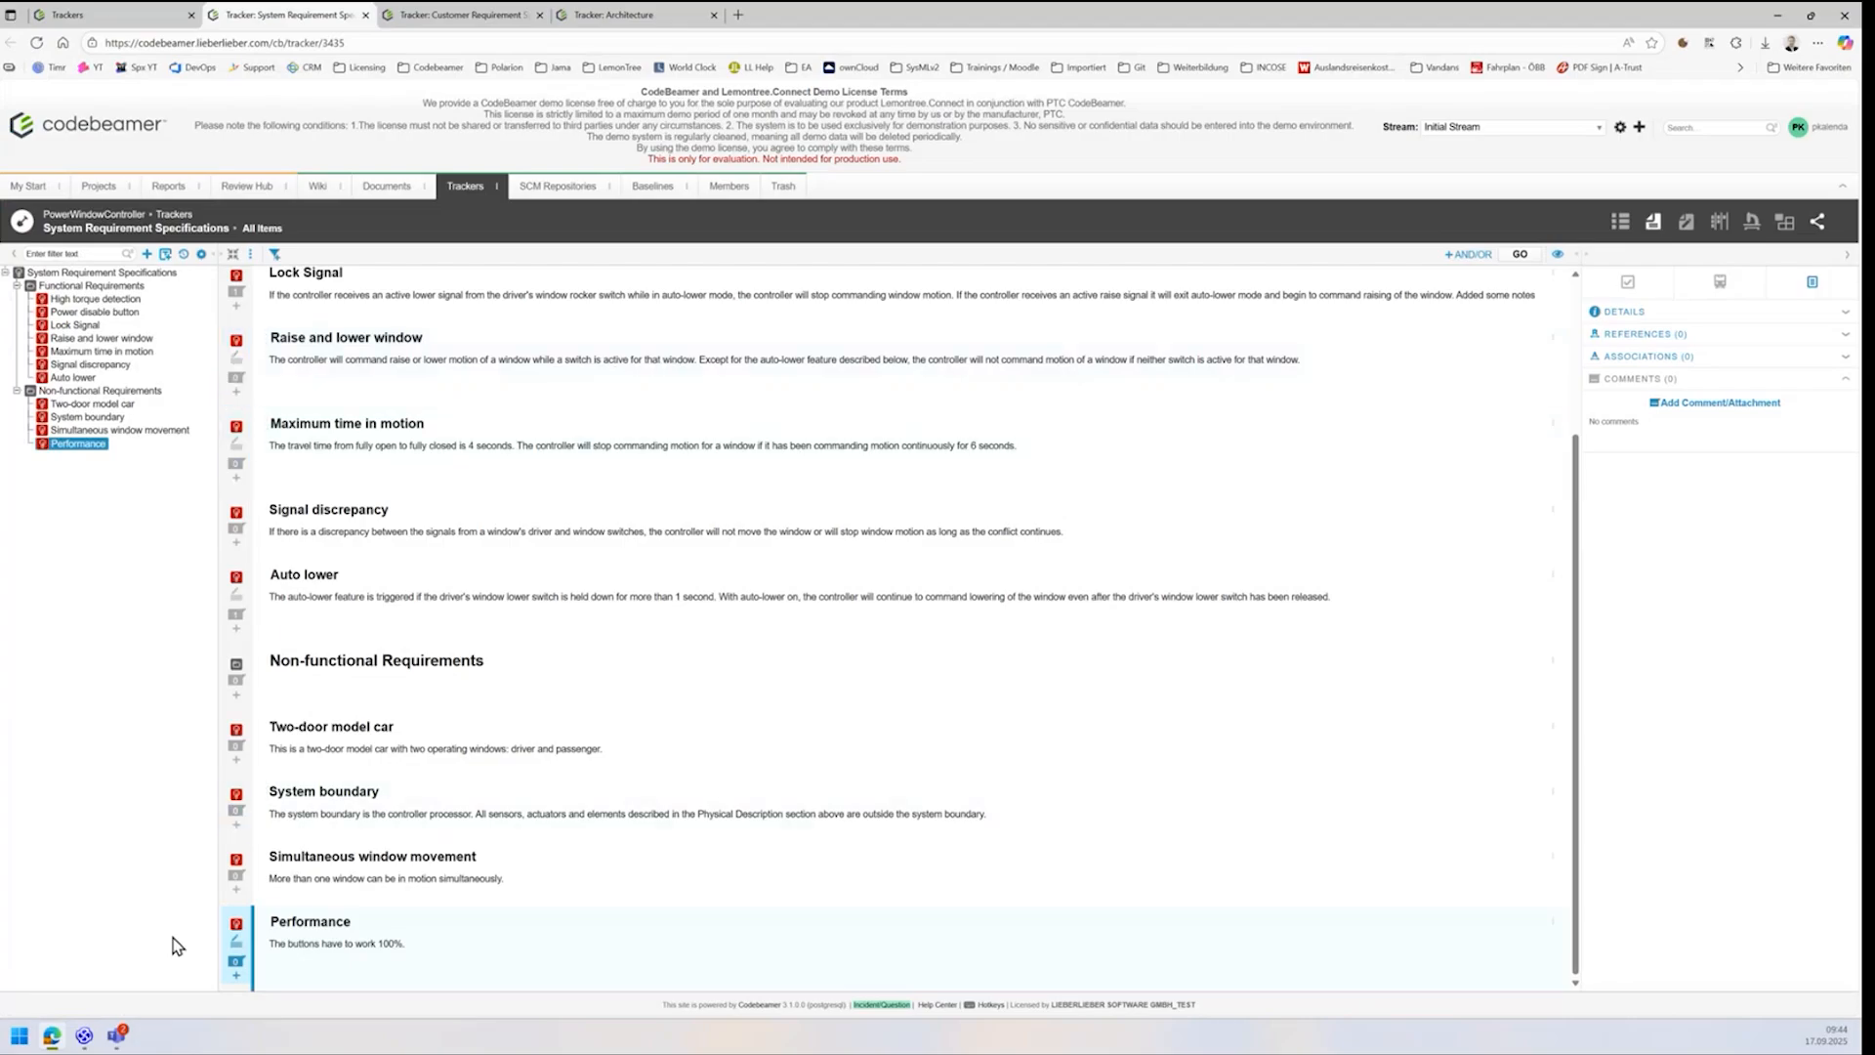
# Step: Return to Enterprise Architect and examine the imported functional and non-functional requirements under System Requirement Specifications
pyautogui.click(85, 1036)
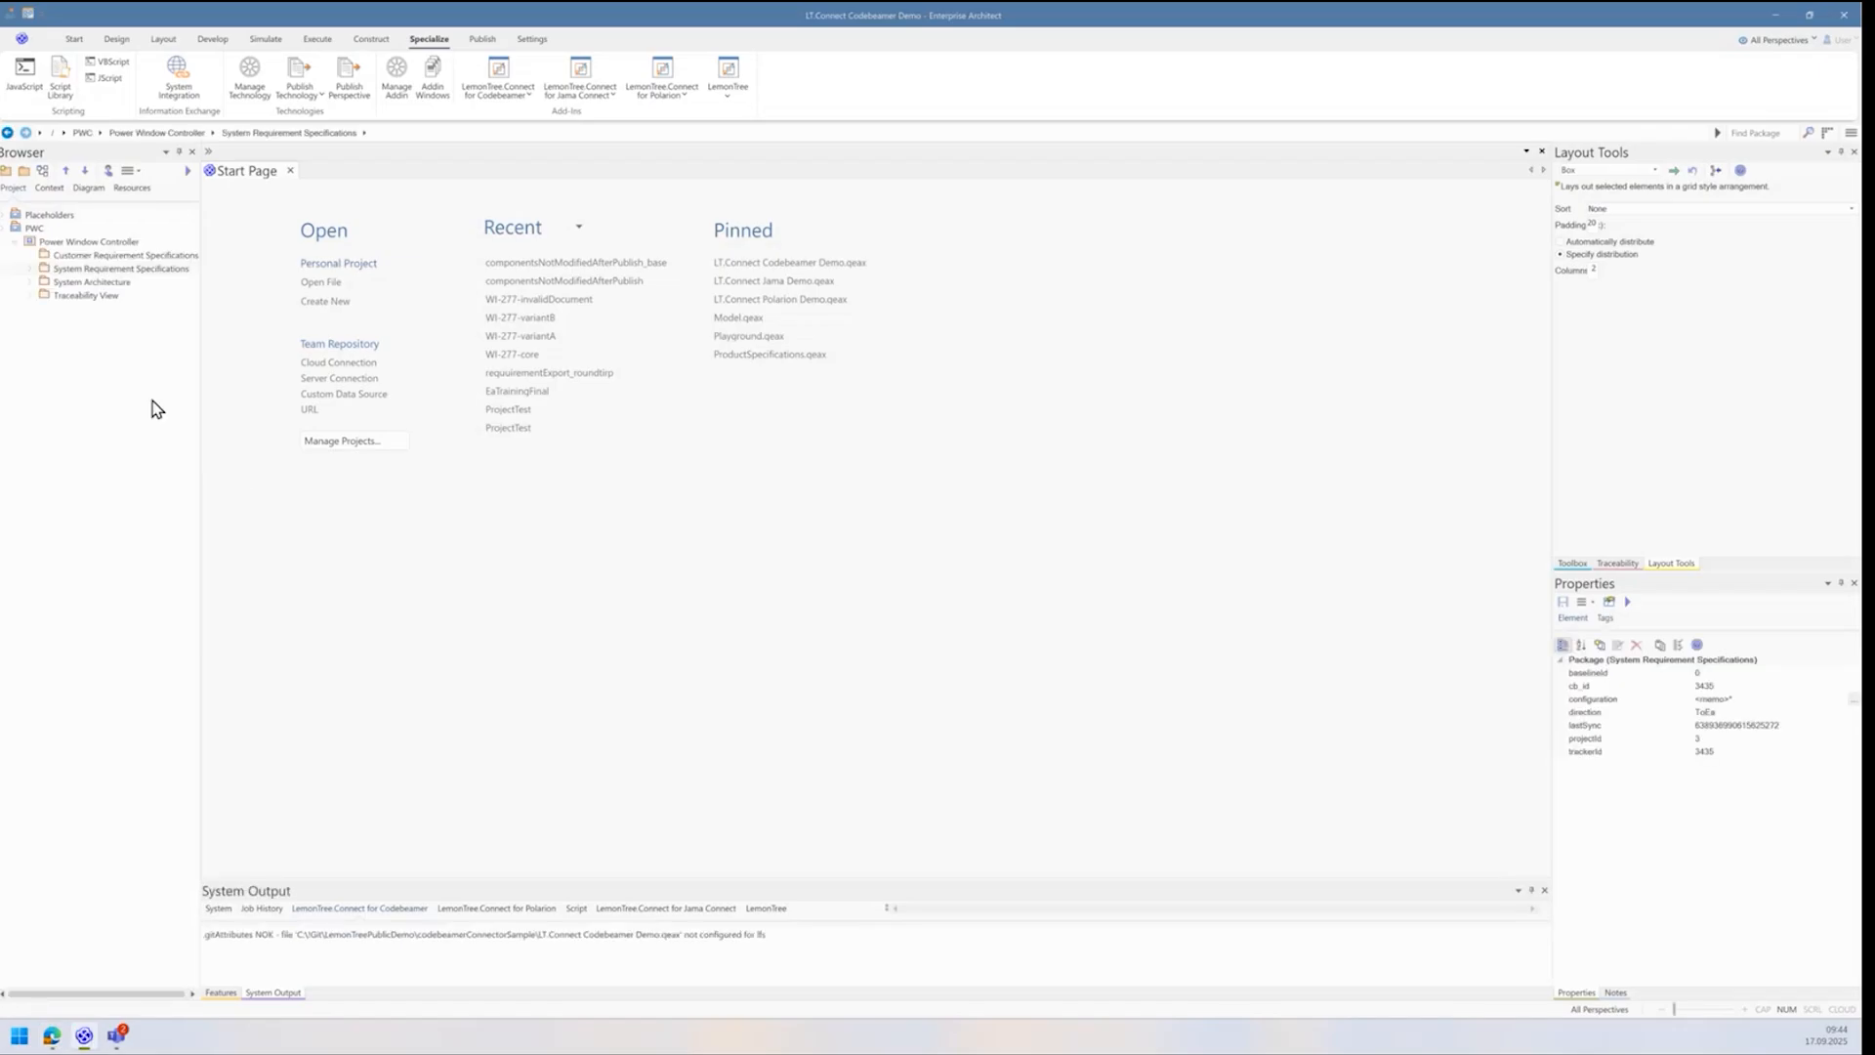
pyautogui.click(30, 268)
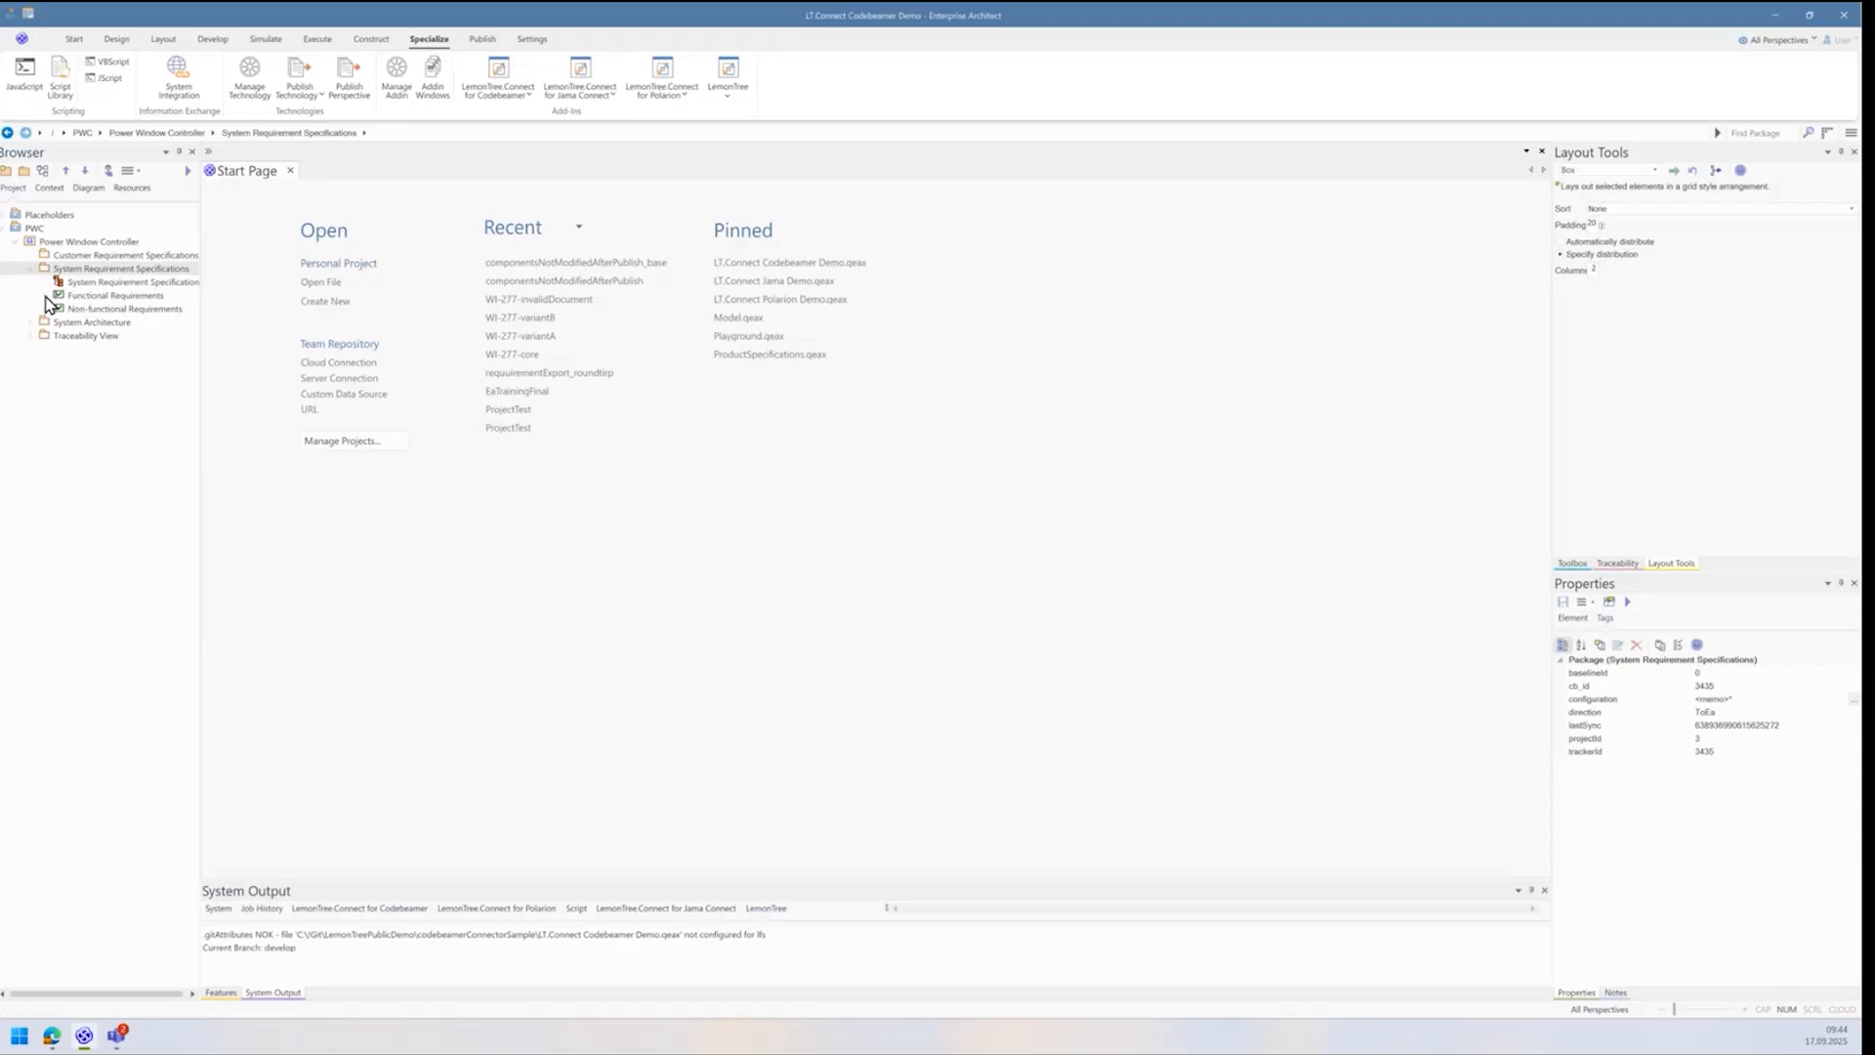
pyautogui.click(45, 295)
pyautogui.click(94, 296)
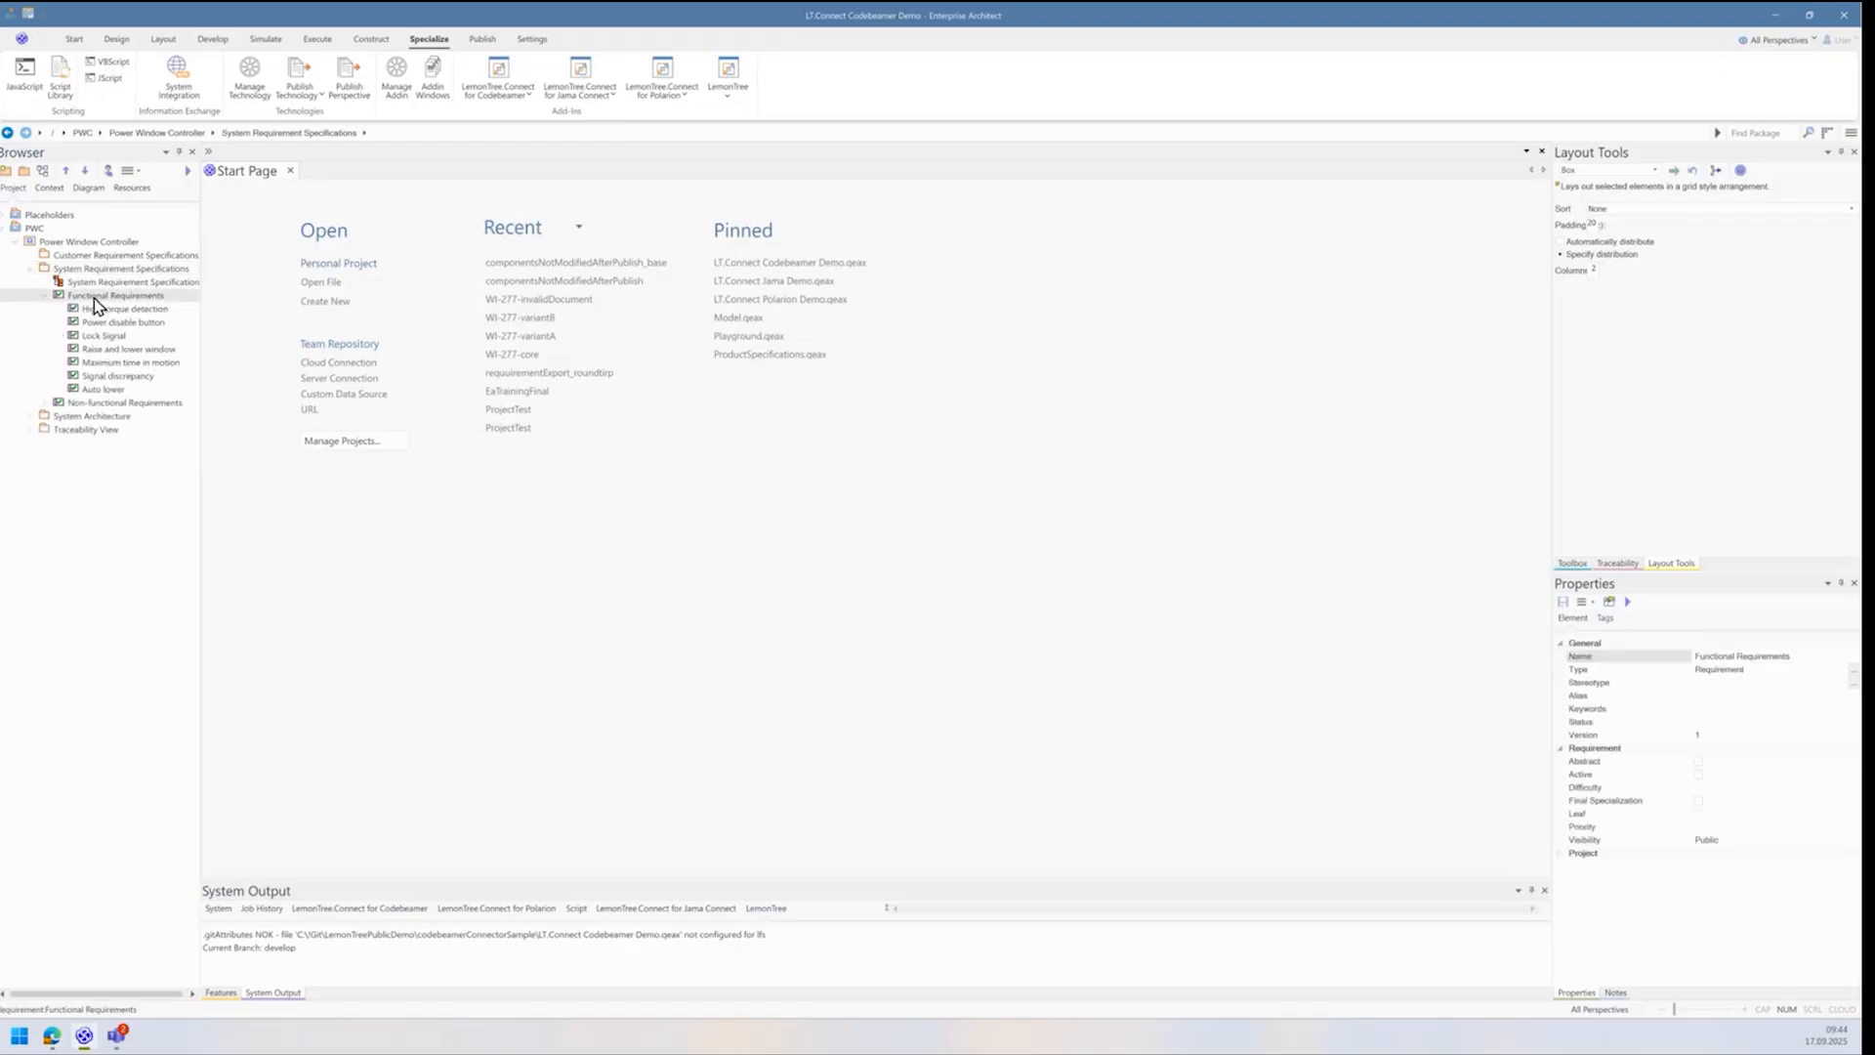
pyautogui.click(44, 403)
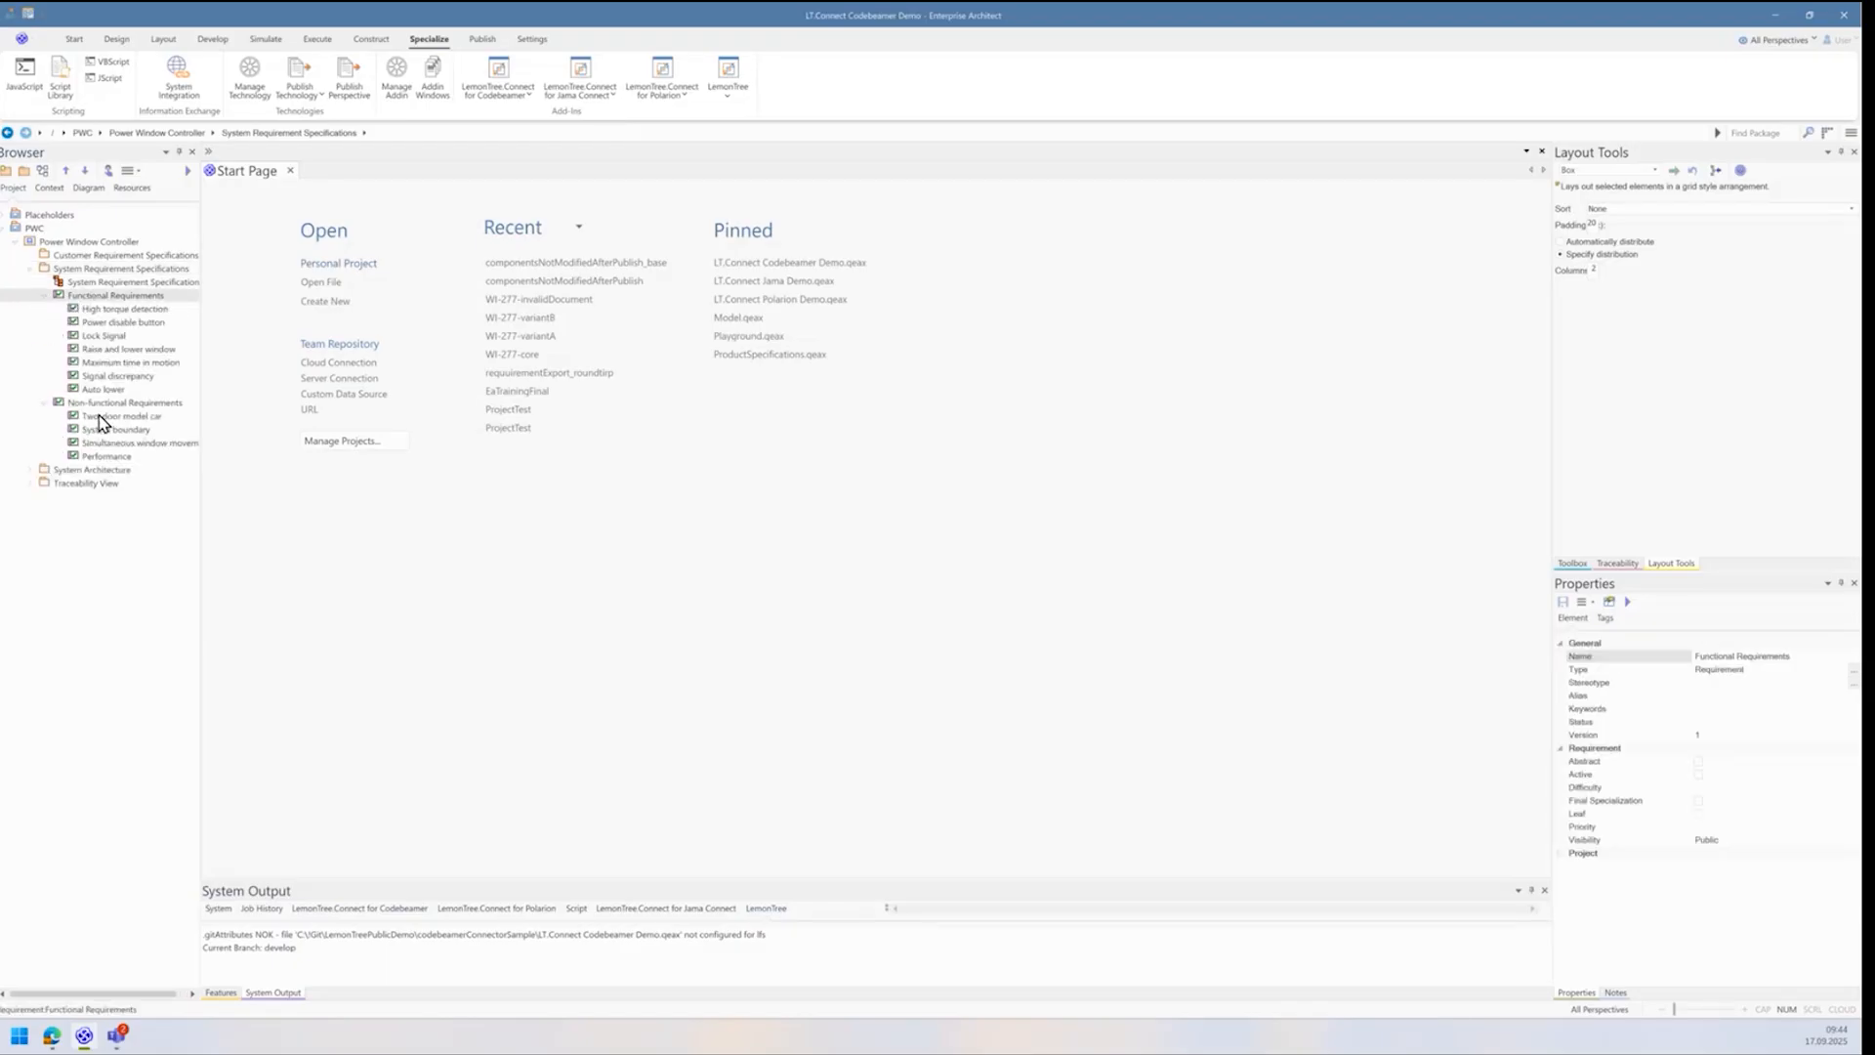
# Step: Expand the Placeholders package and inspect the placeholder elements generated for the System Requirement Specifications
pyautogui.click(98, 403)
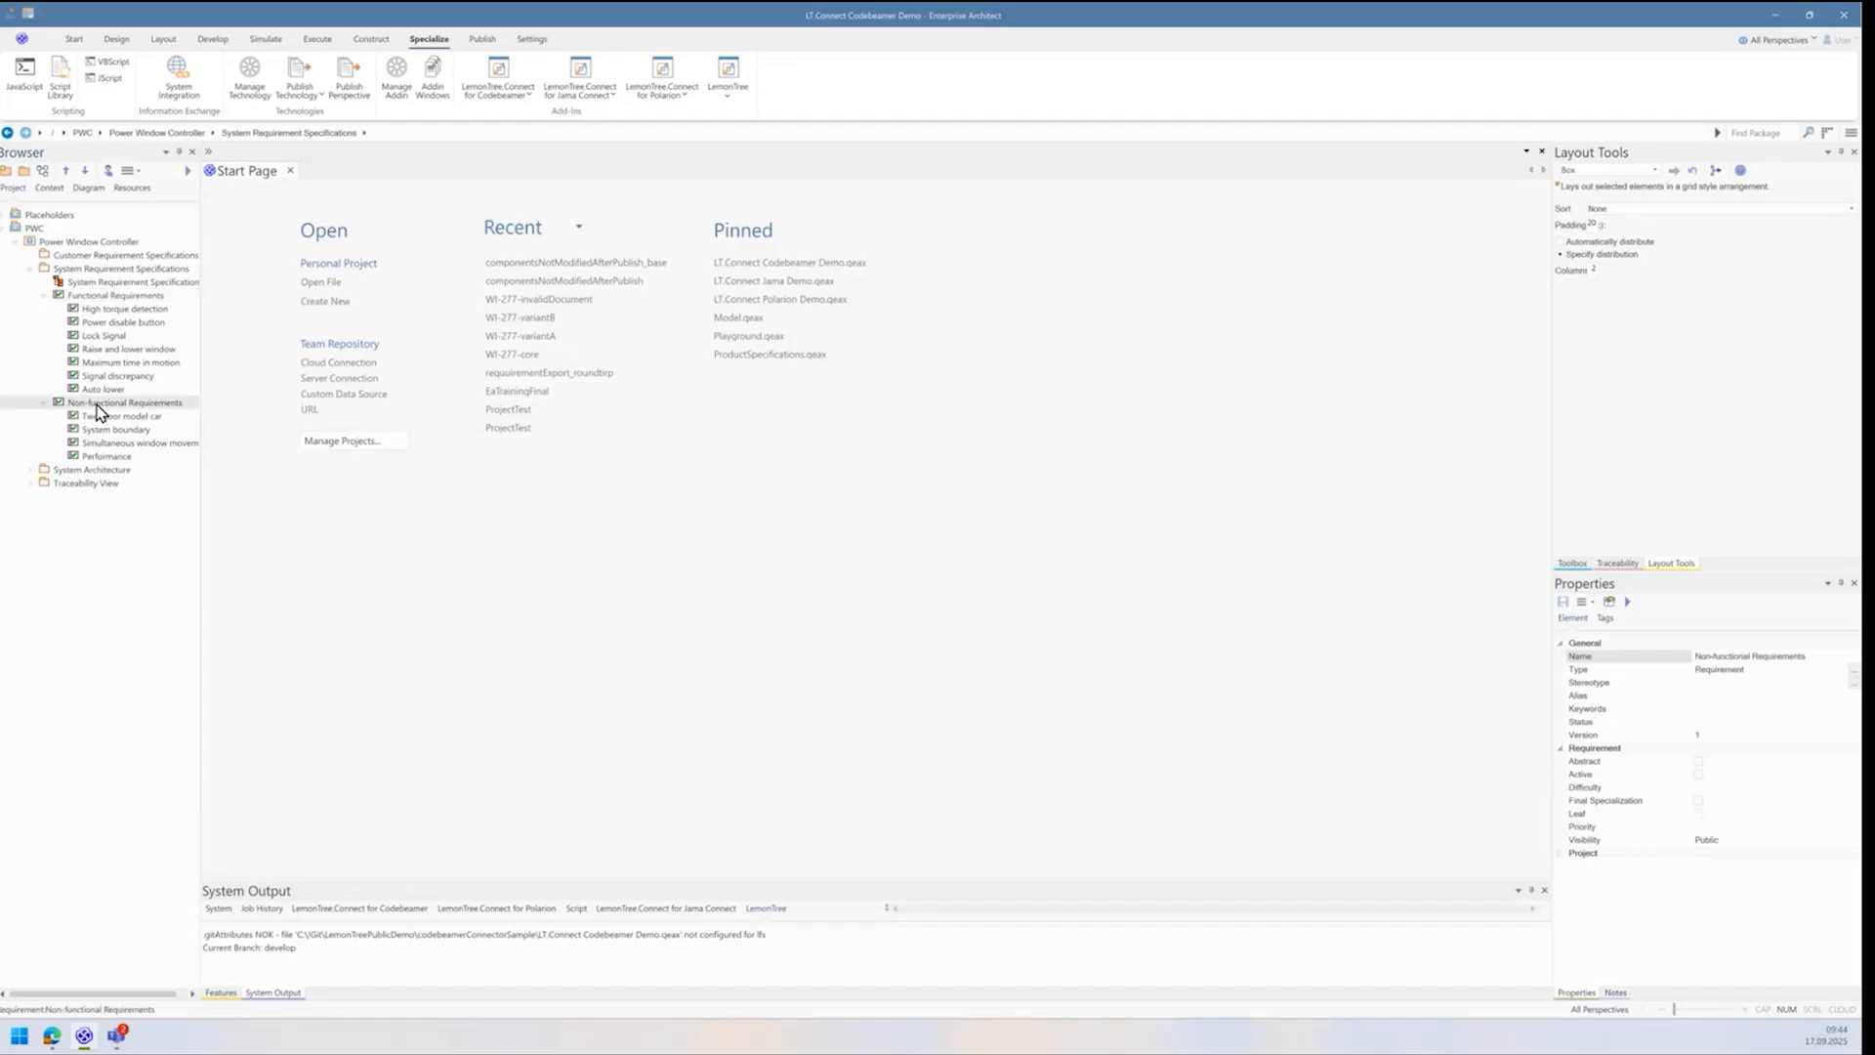
pyautogui.click(7, 216)
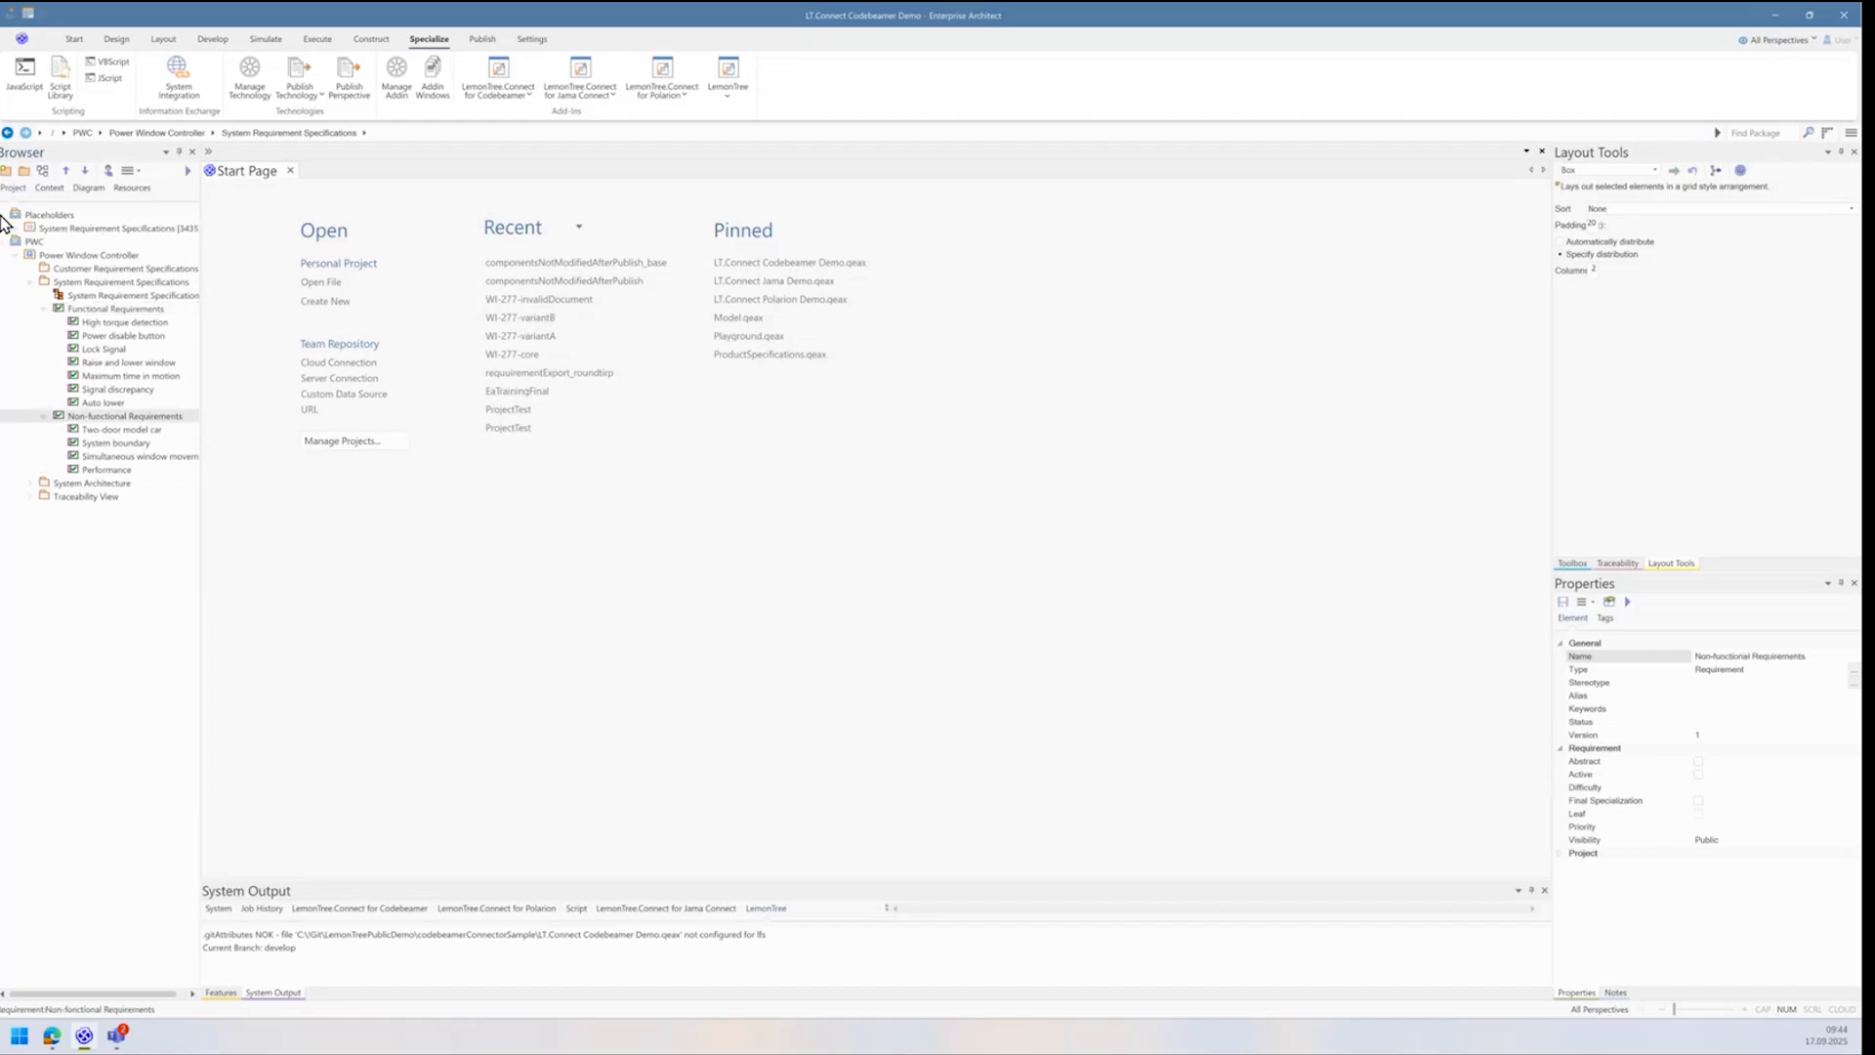
pyautogui.click(14, 229)
pyautogui.click(62, 243)
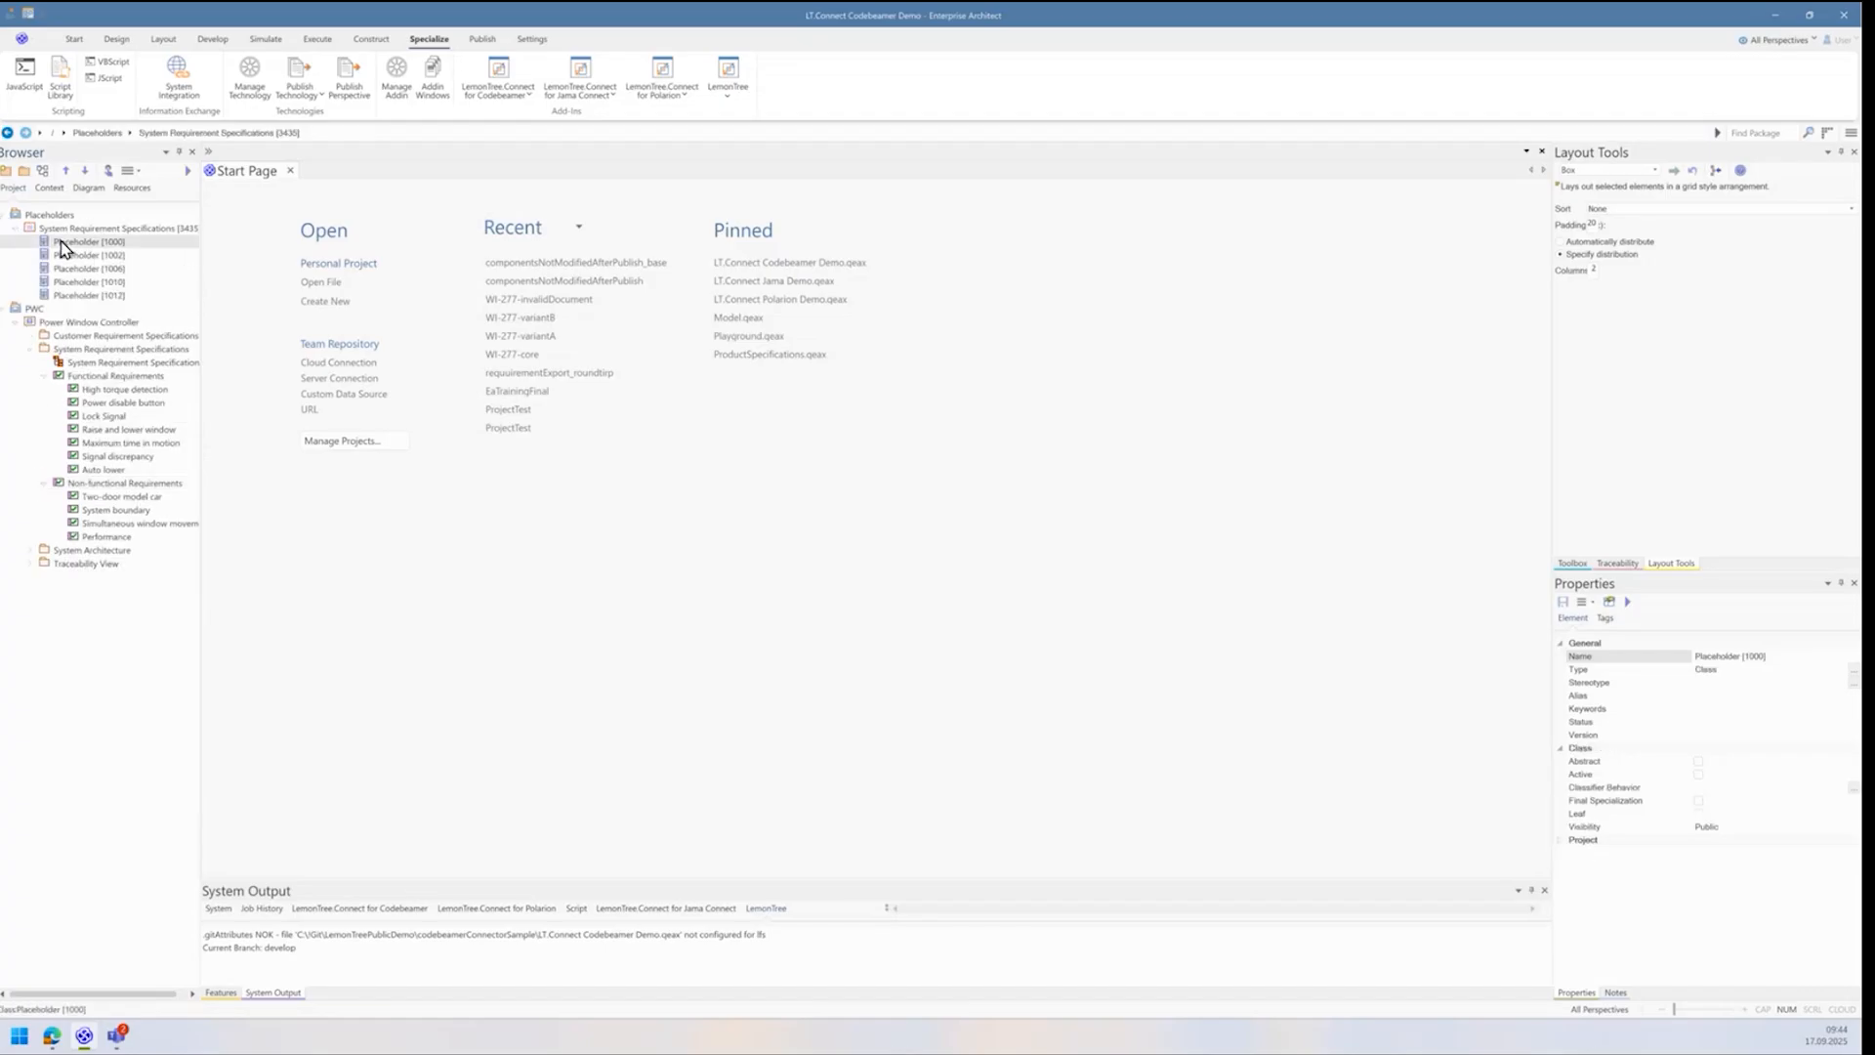
pyautogui.click(91, 404)
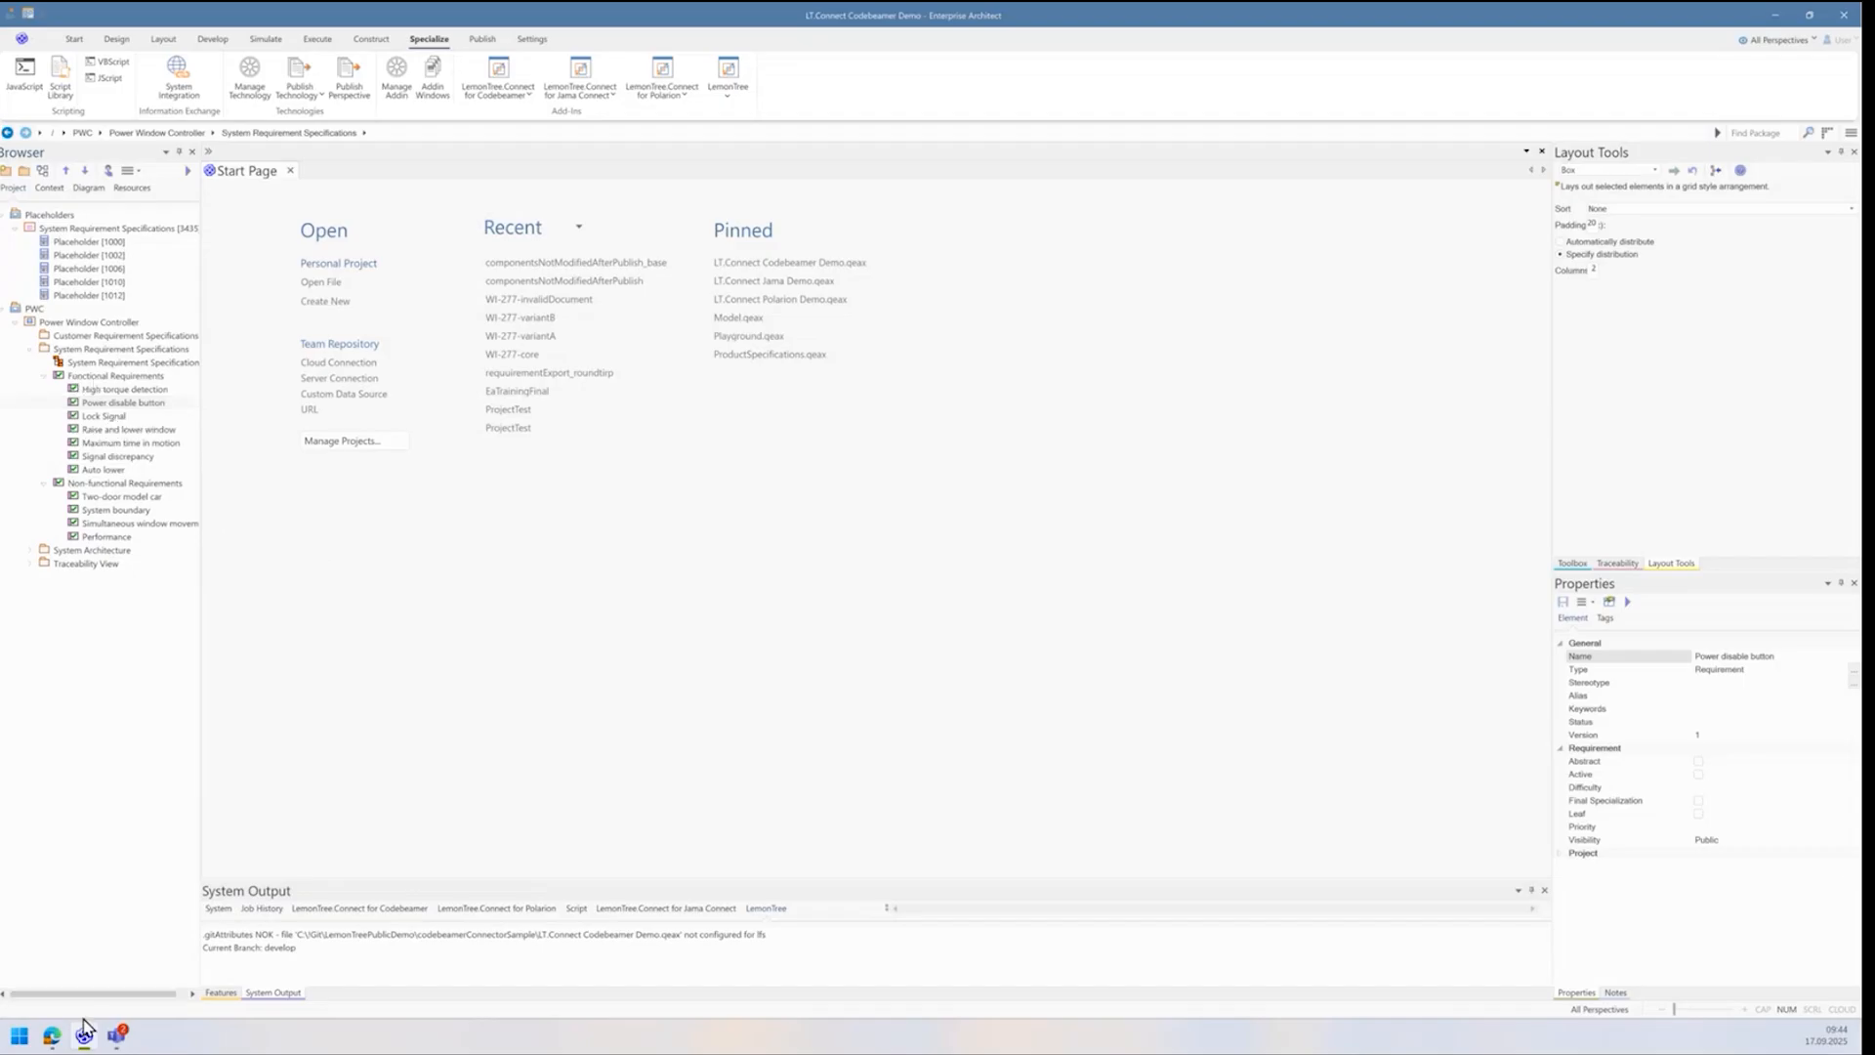
# Step: Switch to Codebeamer and examine the Customer Requirement links in the details of the Raise and lower window requirement
pyautogui.click(52, 1035)
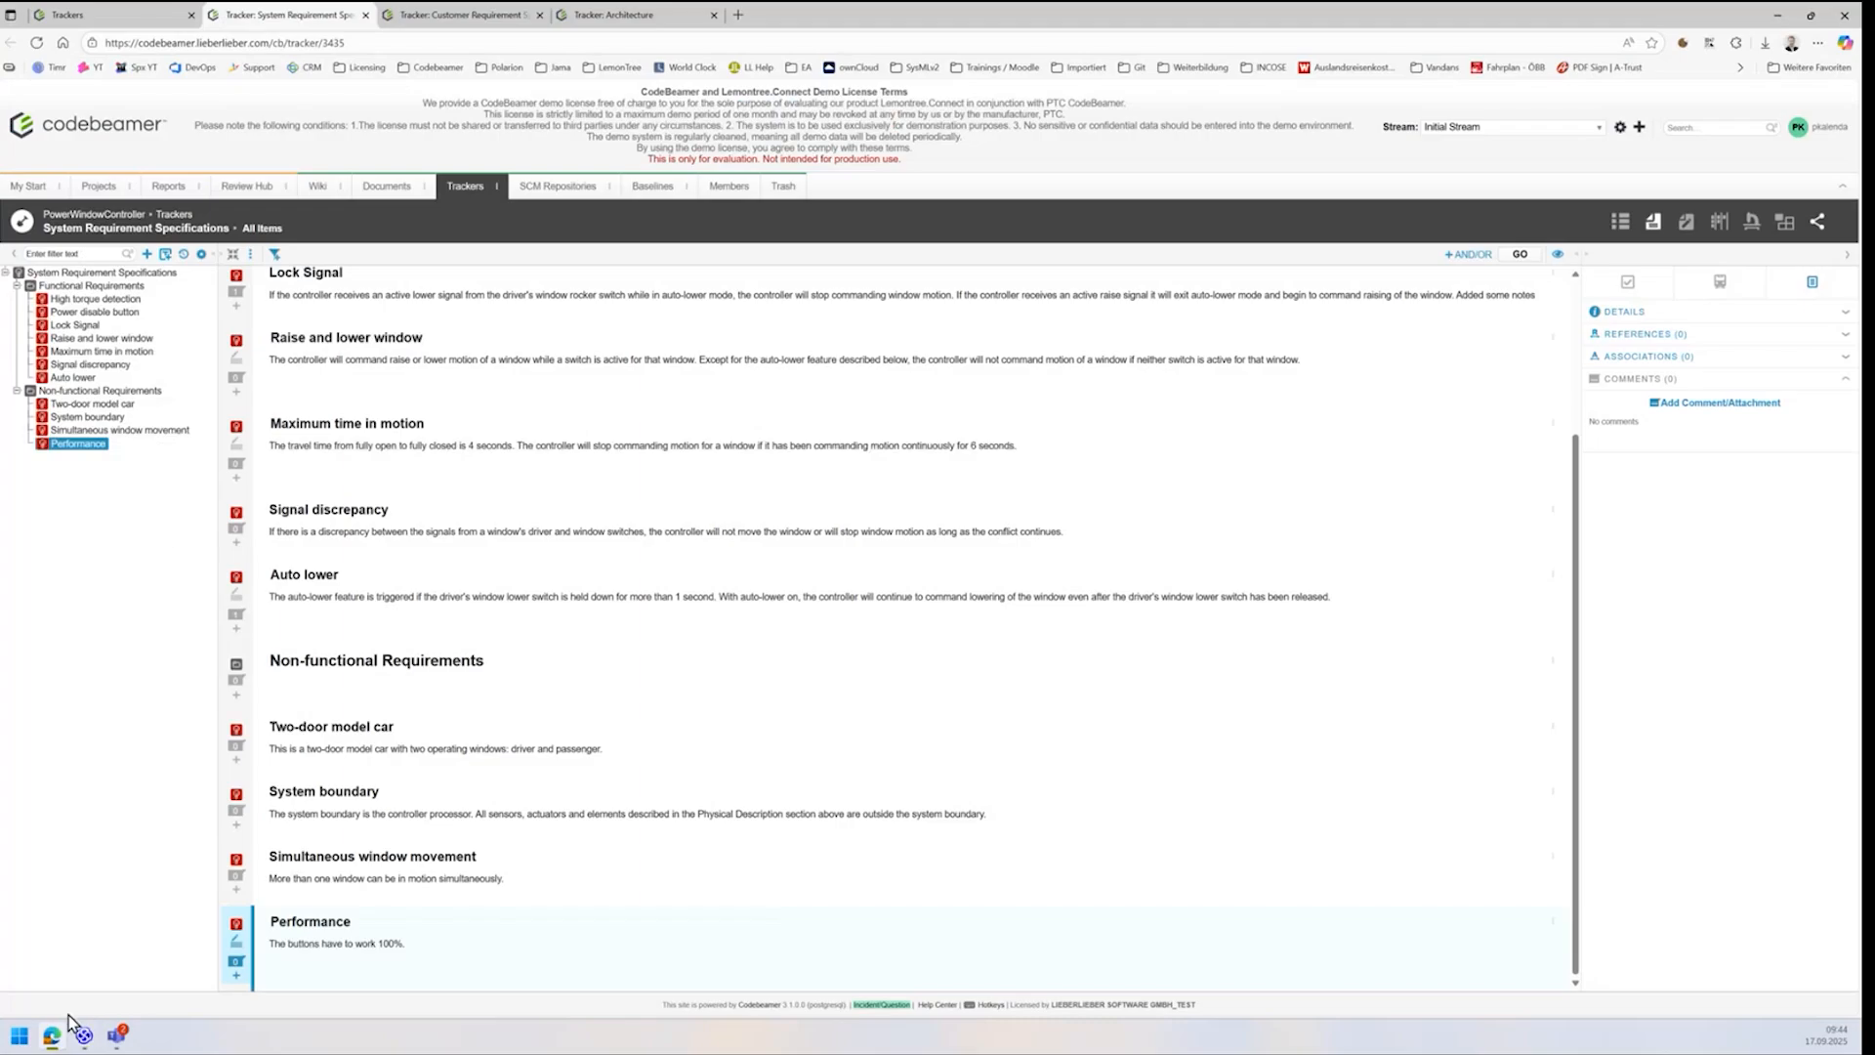
pyautogui.click(70, 340)
pyautogui.click(1645, 314)
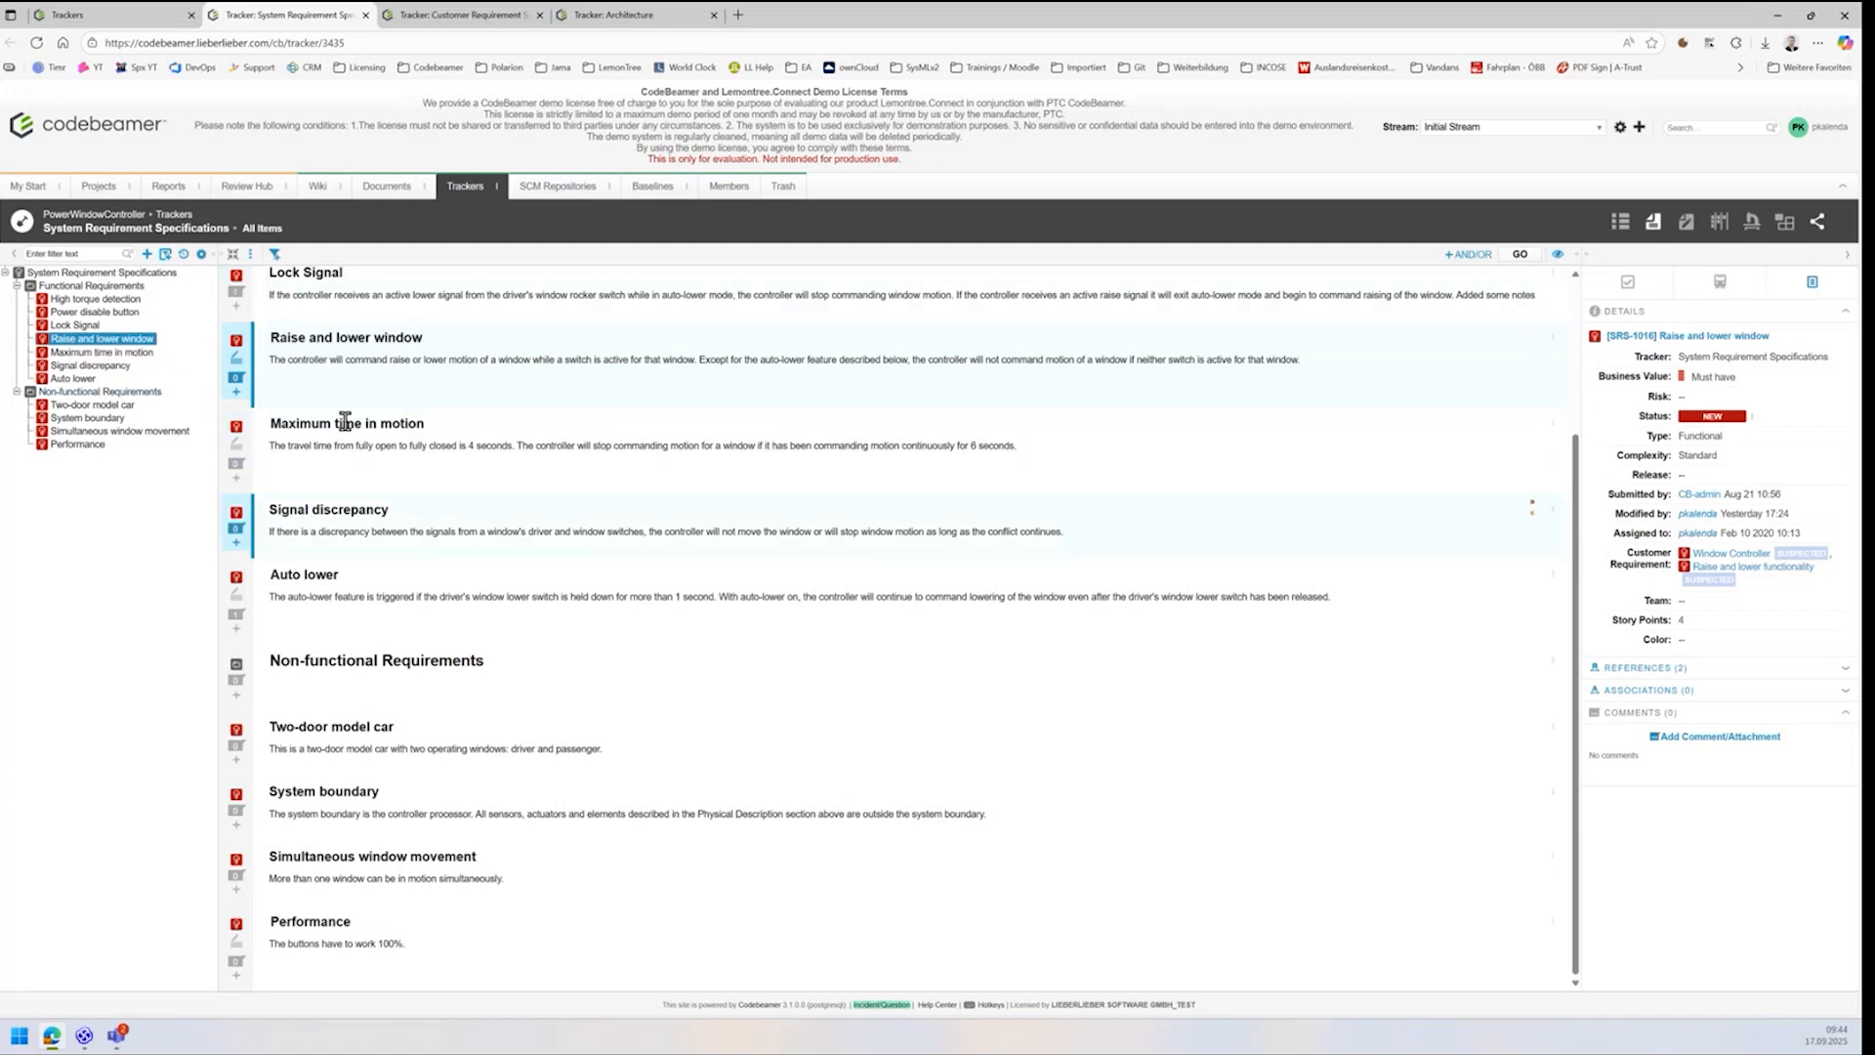
pyautogui.moveTo(1627, 557); pyautogui.dragTo(1670, 583)
pyautogui.click(1682, 577)
# Step: Return to Enterprise Architect, check the first two placeholders and open the System Requirement Specifications diagram
pyautogui.click(87, 1039)
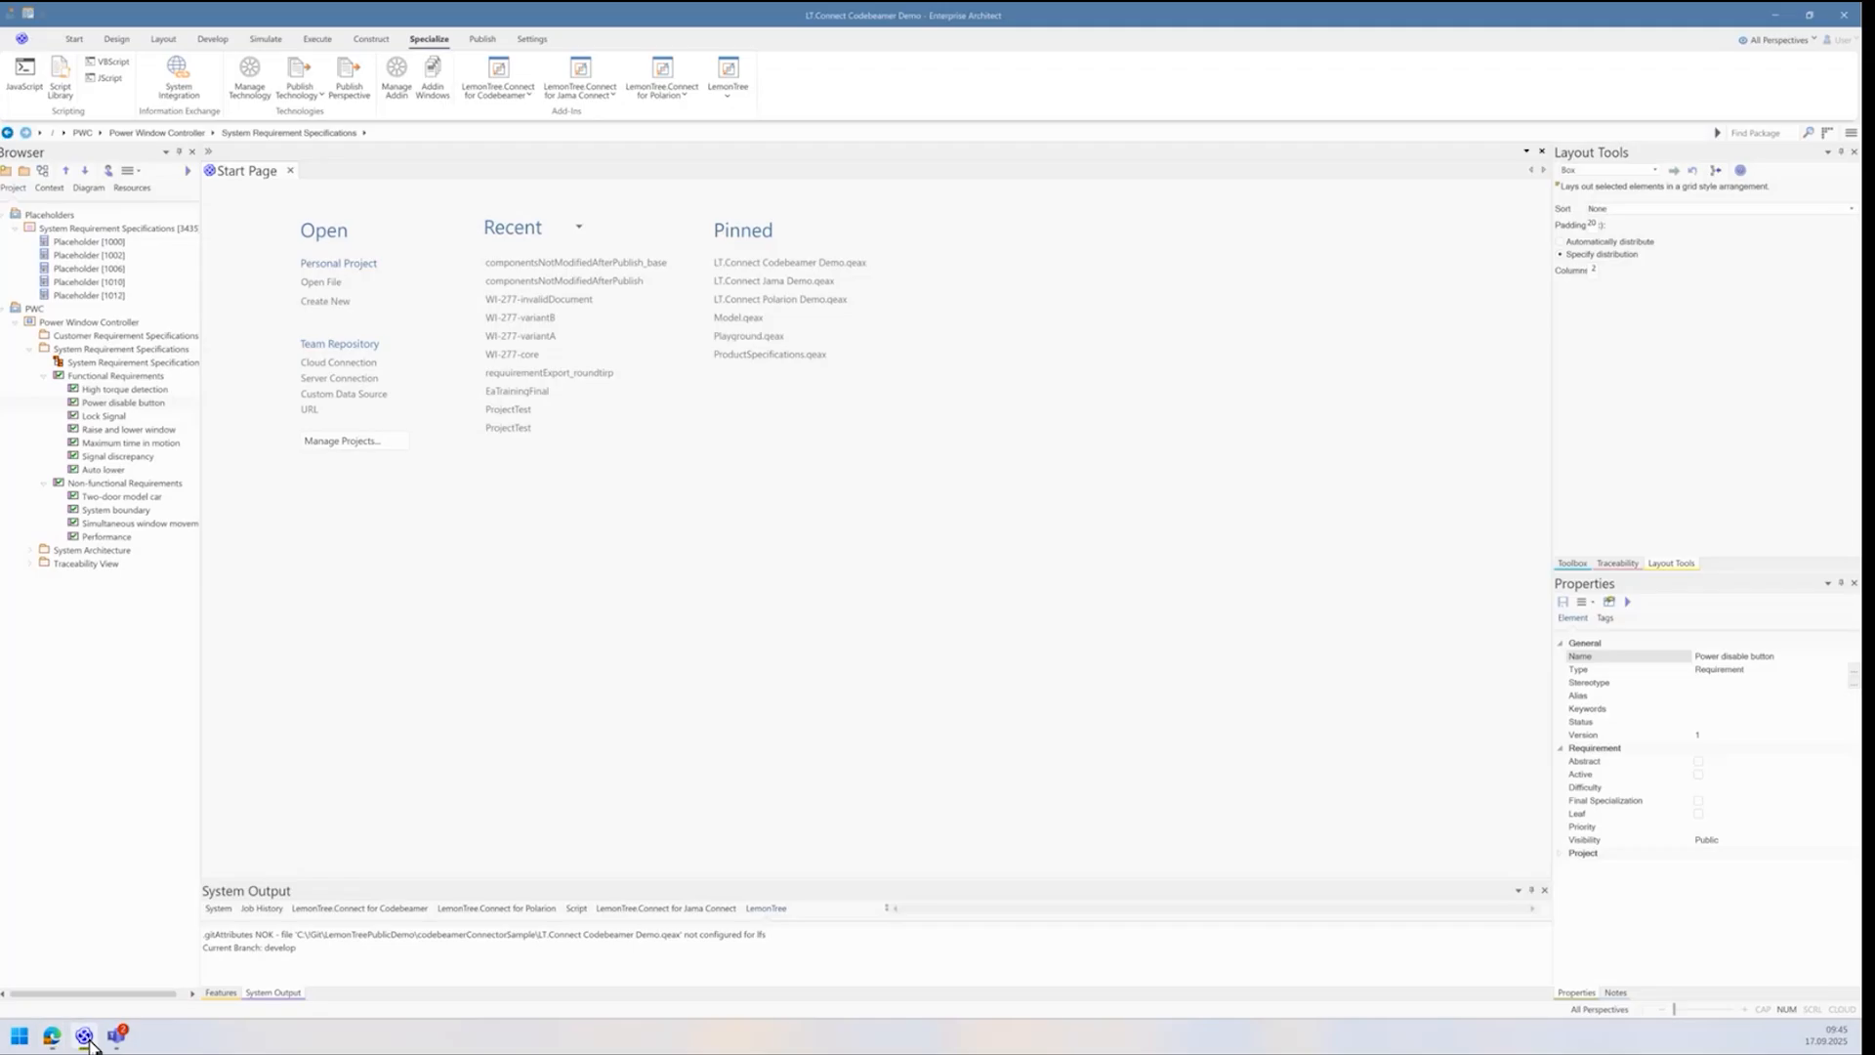
pyautogui.click(92, 242)
pyautogui.click(93, 254)
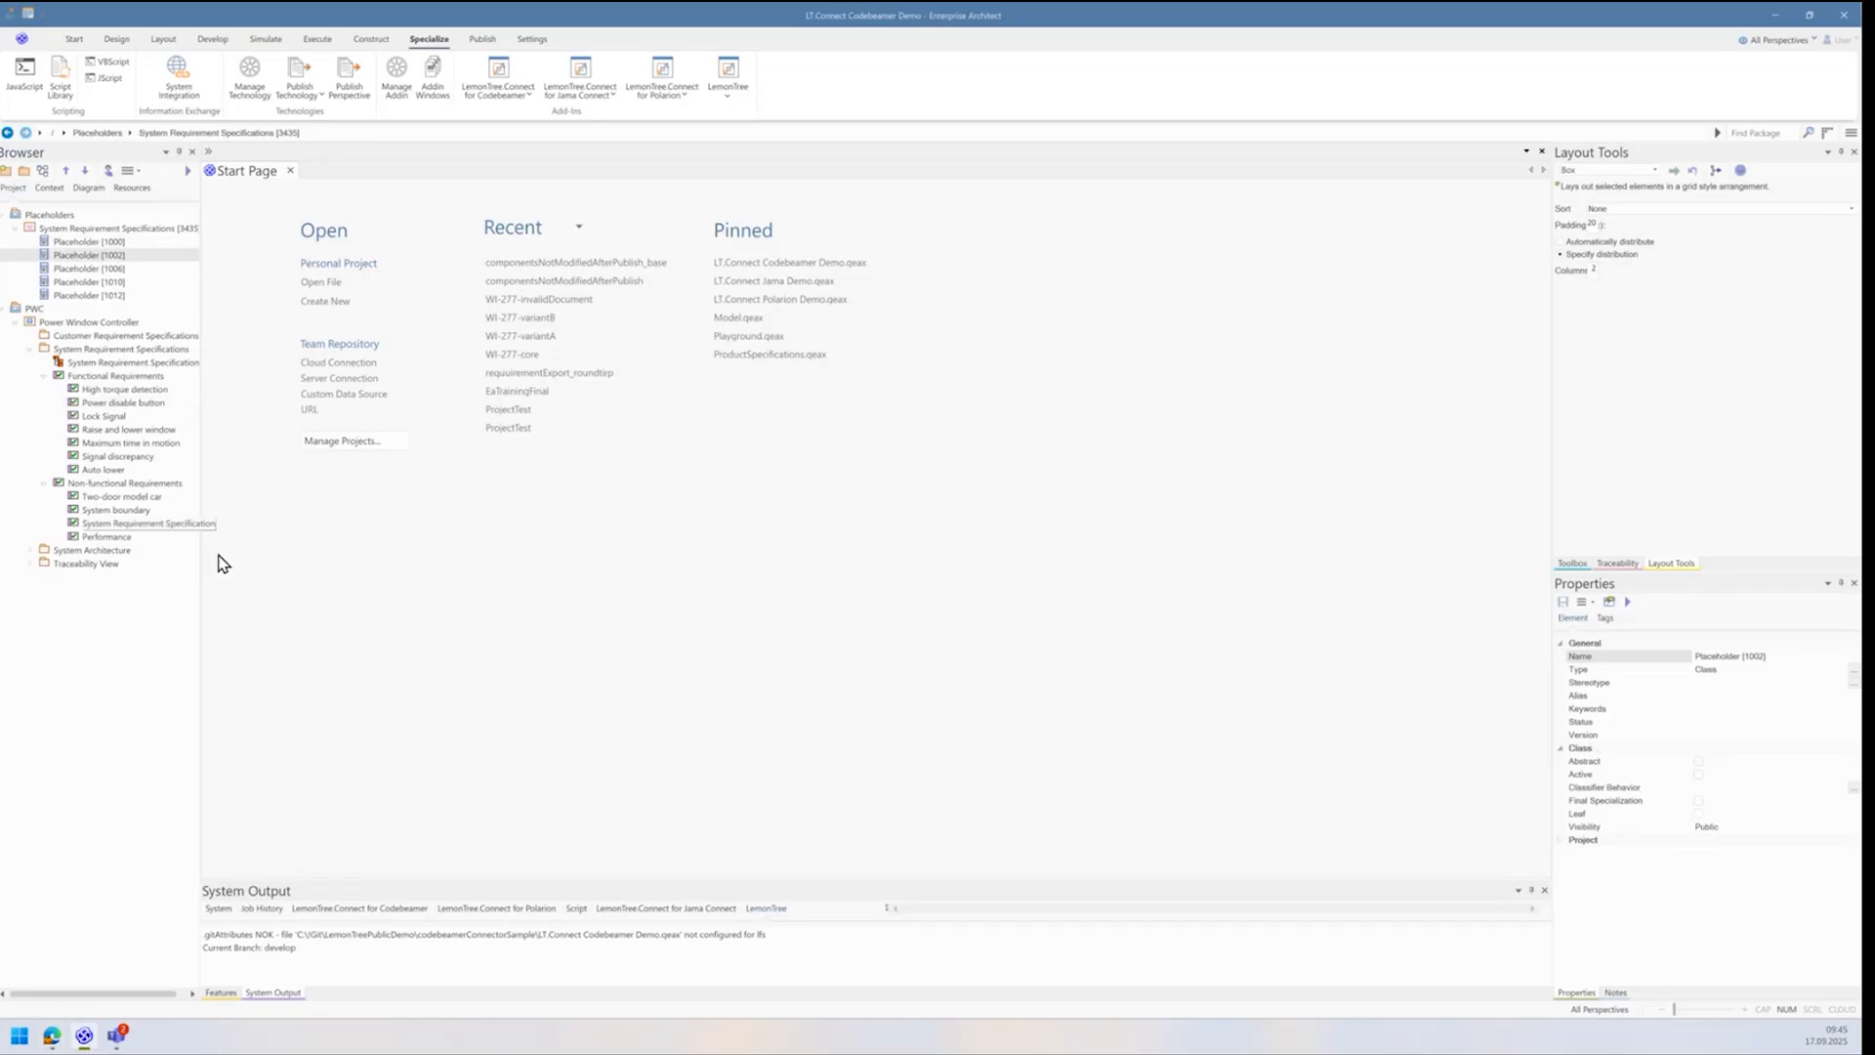
pyautogui.doubleClick(104, 363)
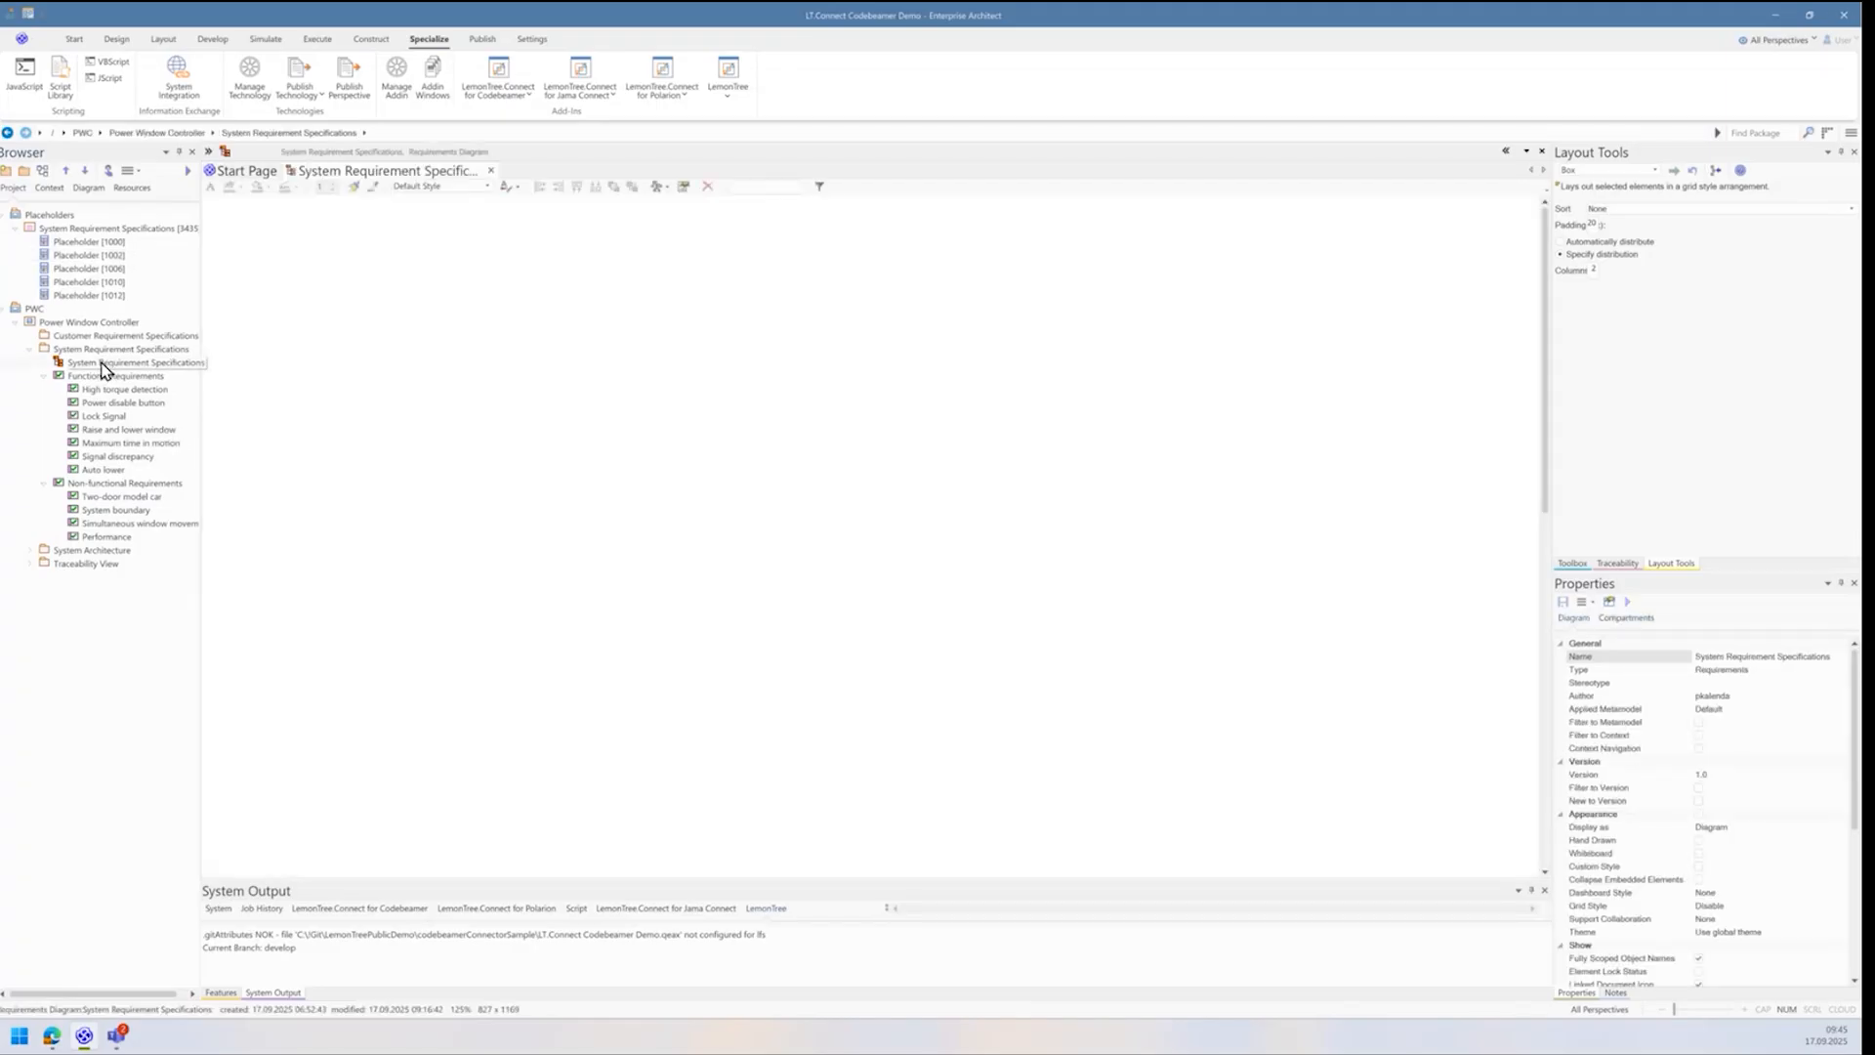
# Step: Display the traceability of the Raise and lower window requirement and examine its dependencies on placeholder elements
pyautogui.click(118, 445)
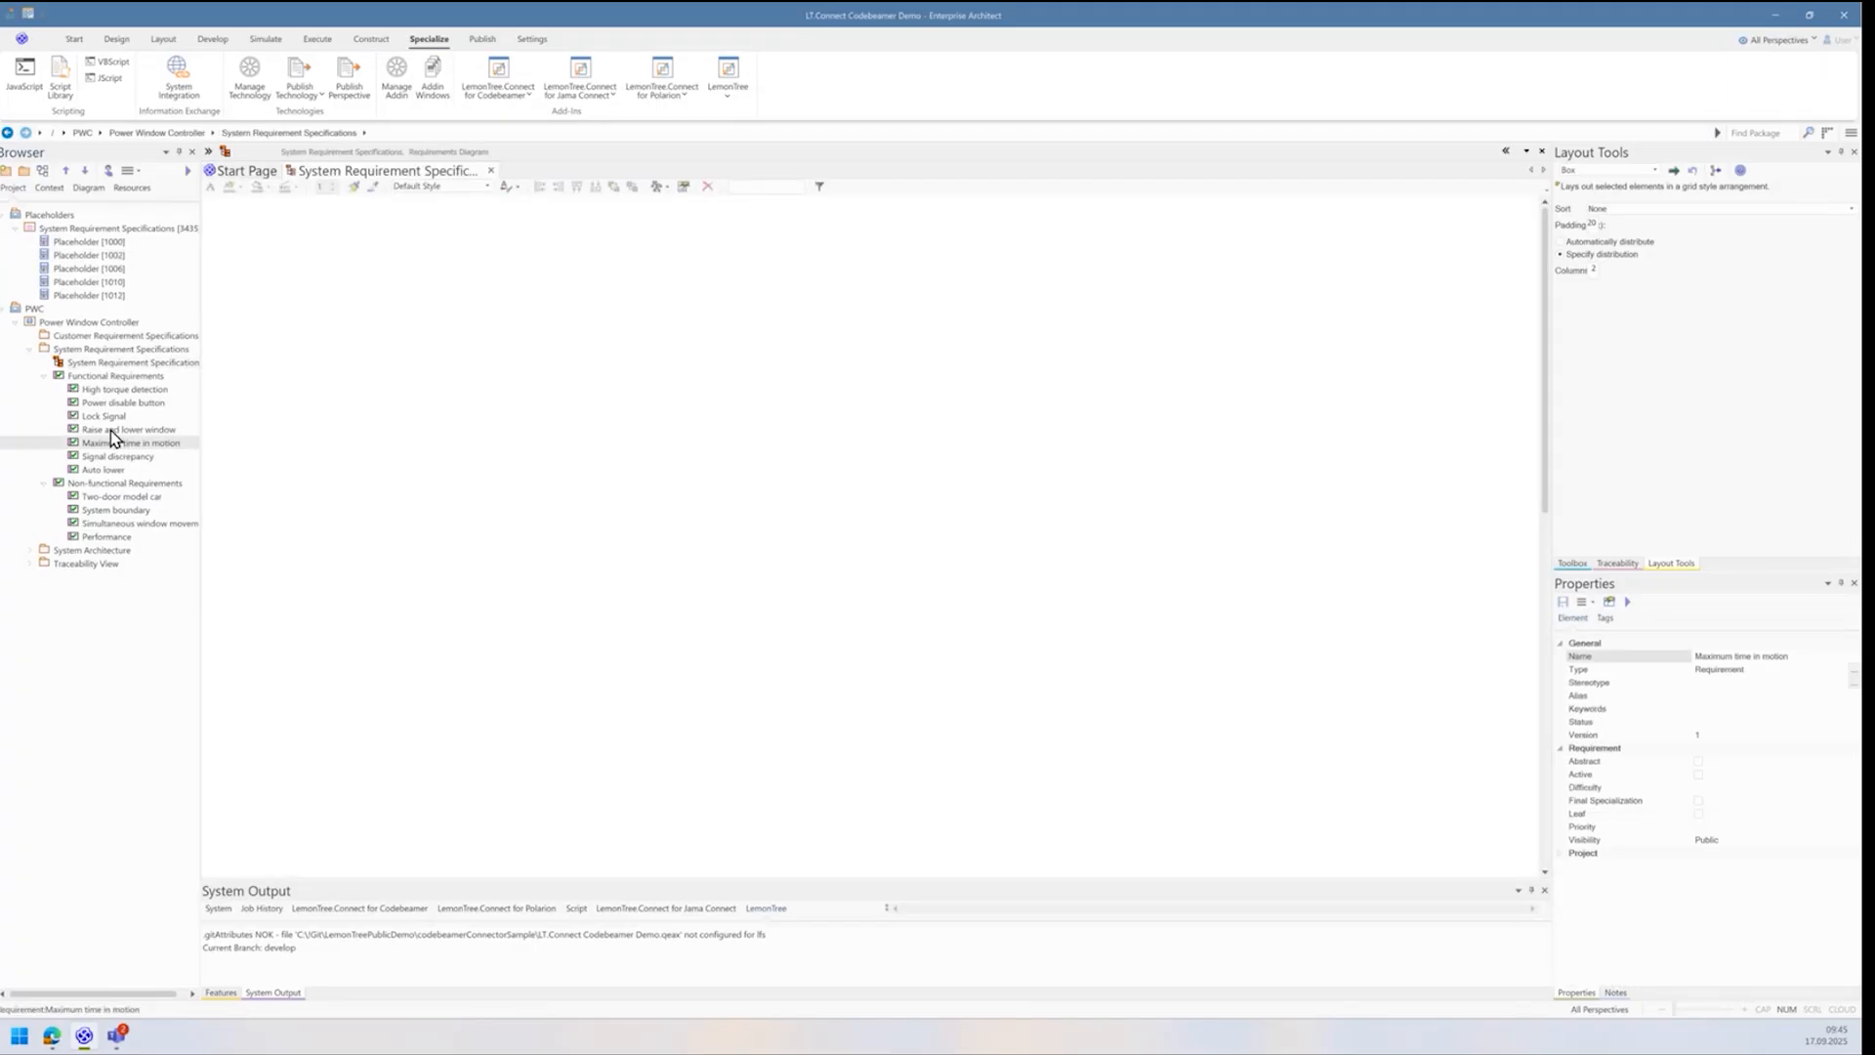
pyautogui.click(108, 431)
pyautogui.click(1617, 564)
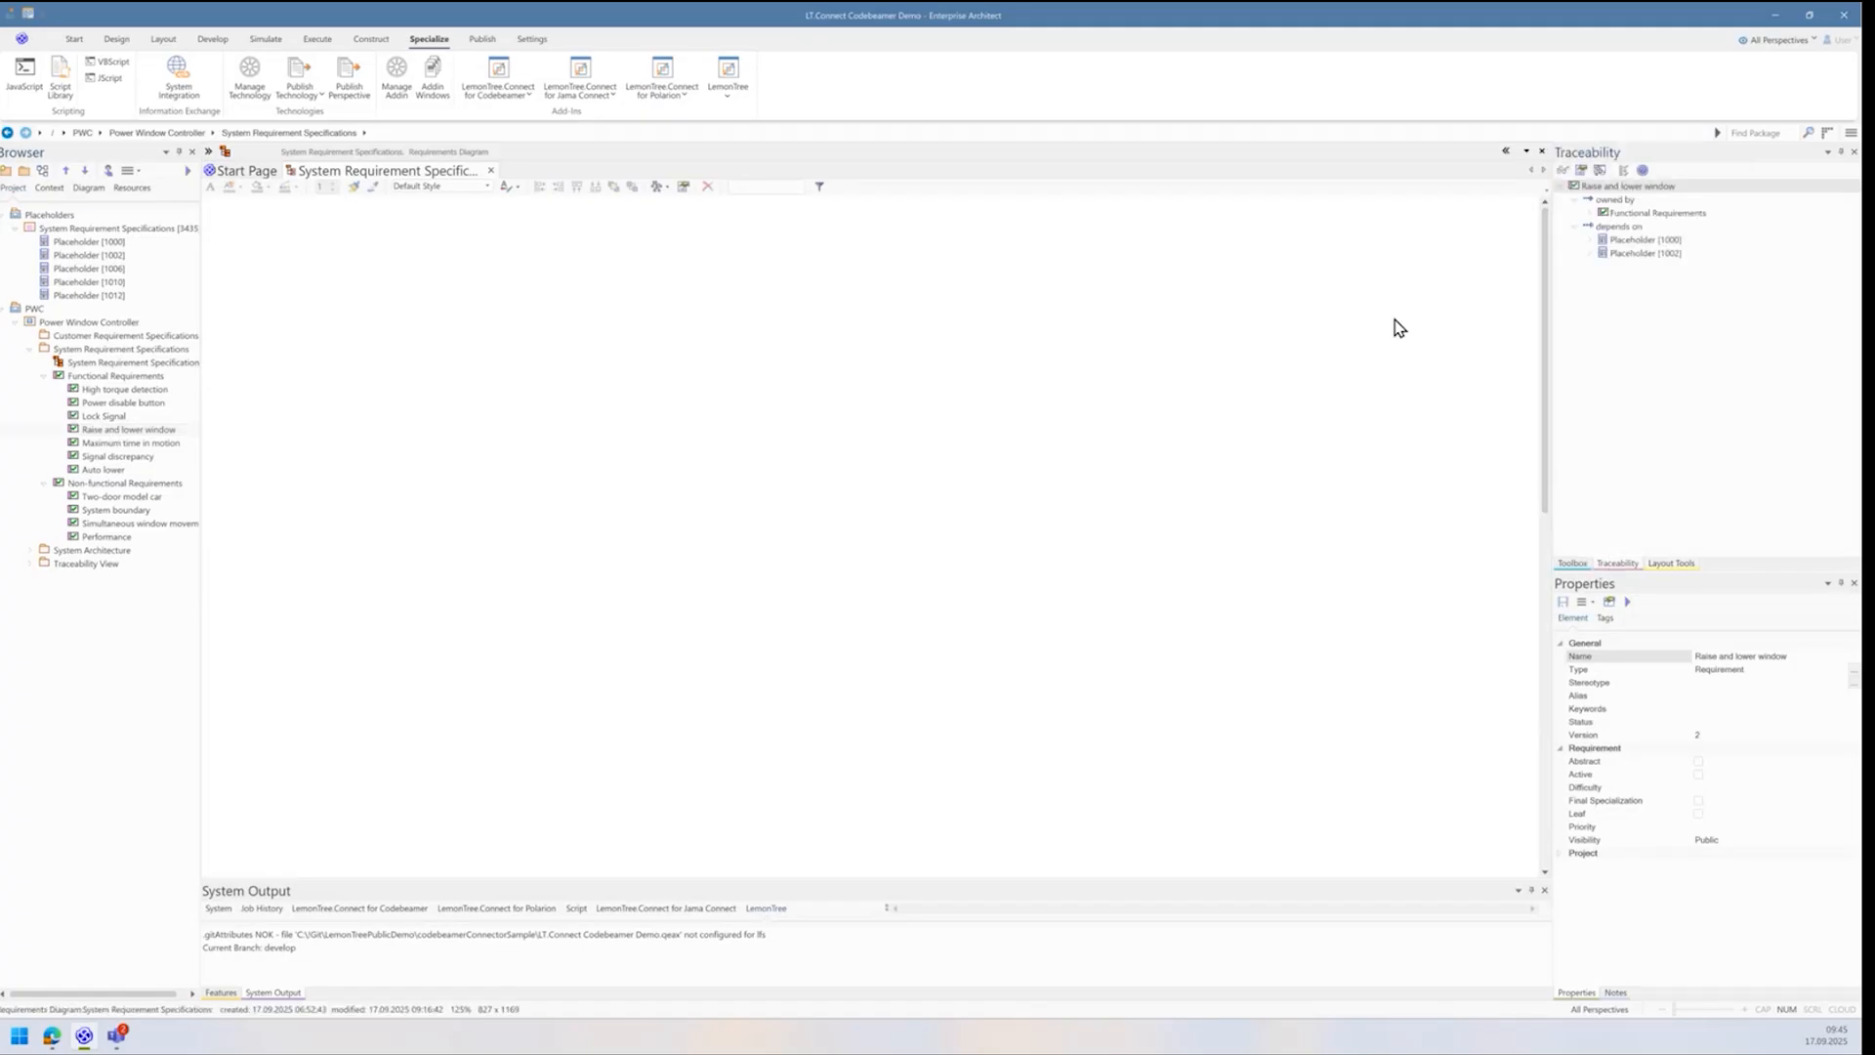
pyautogui.click(1639, 241)
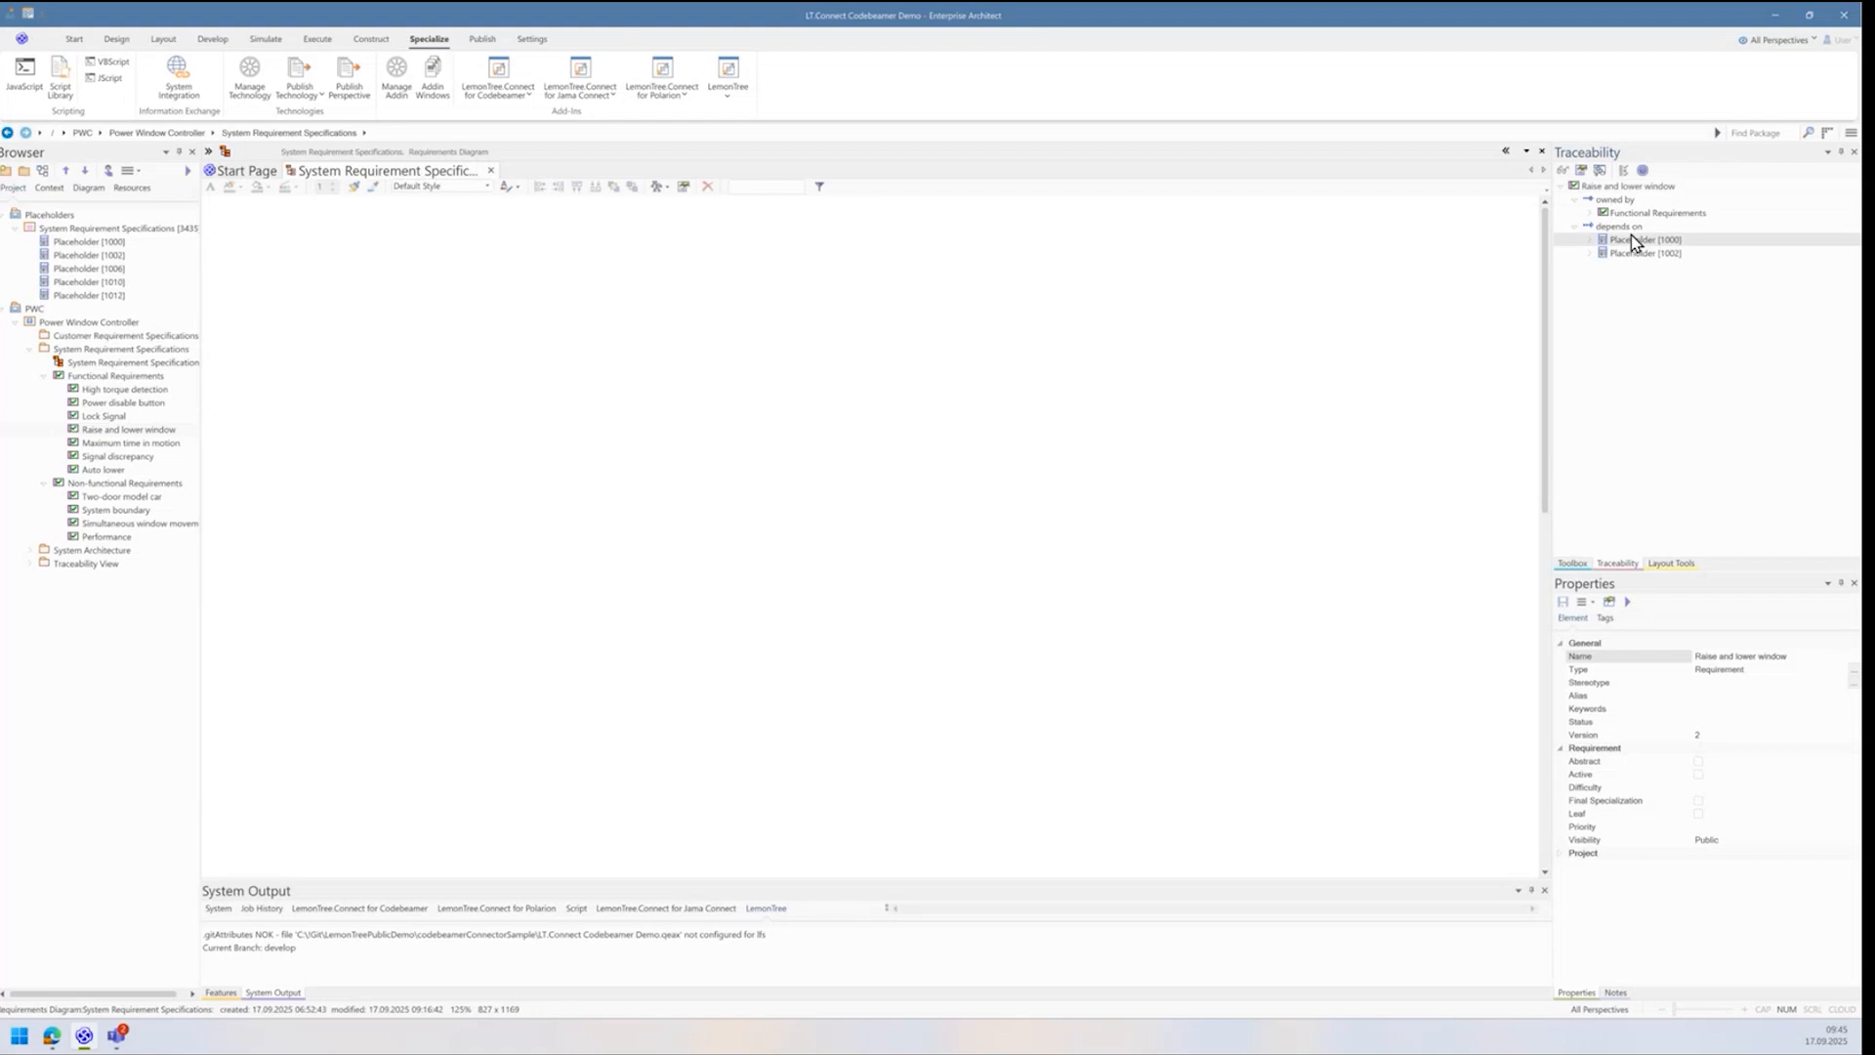
pyautogui.click(1626, 228)
pyautogui.click(1629, 240)
pyautogui.click(1626, 227)
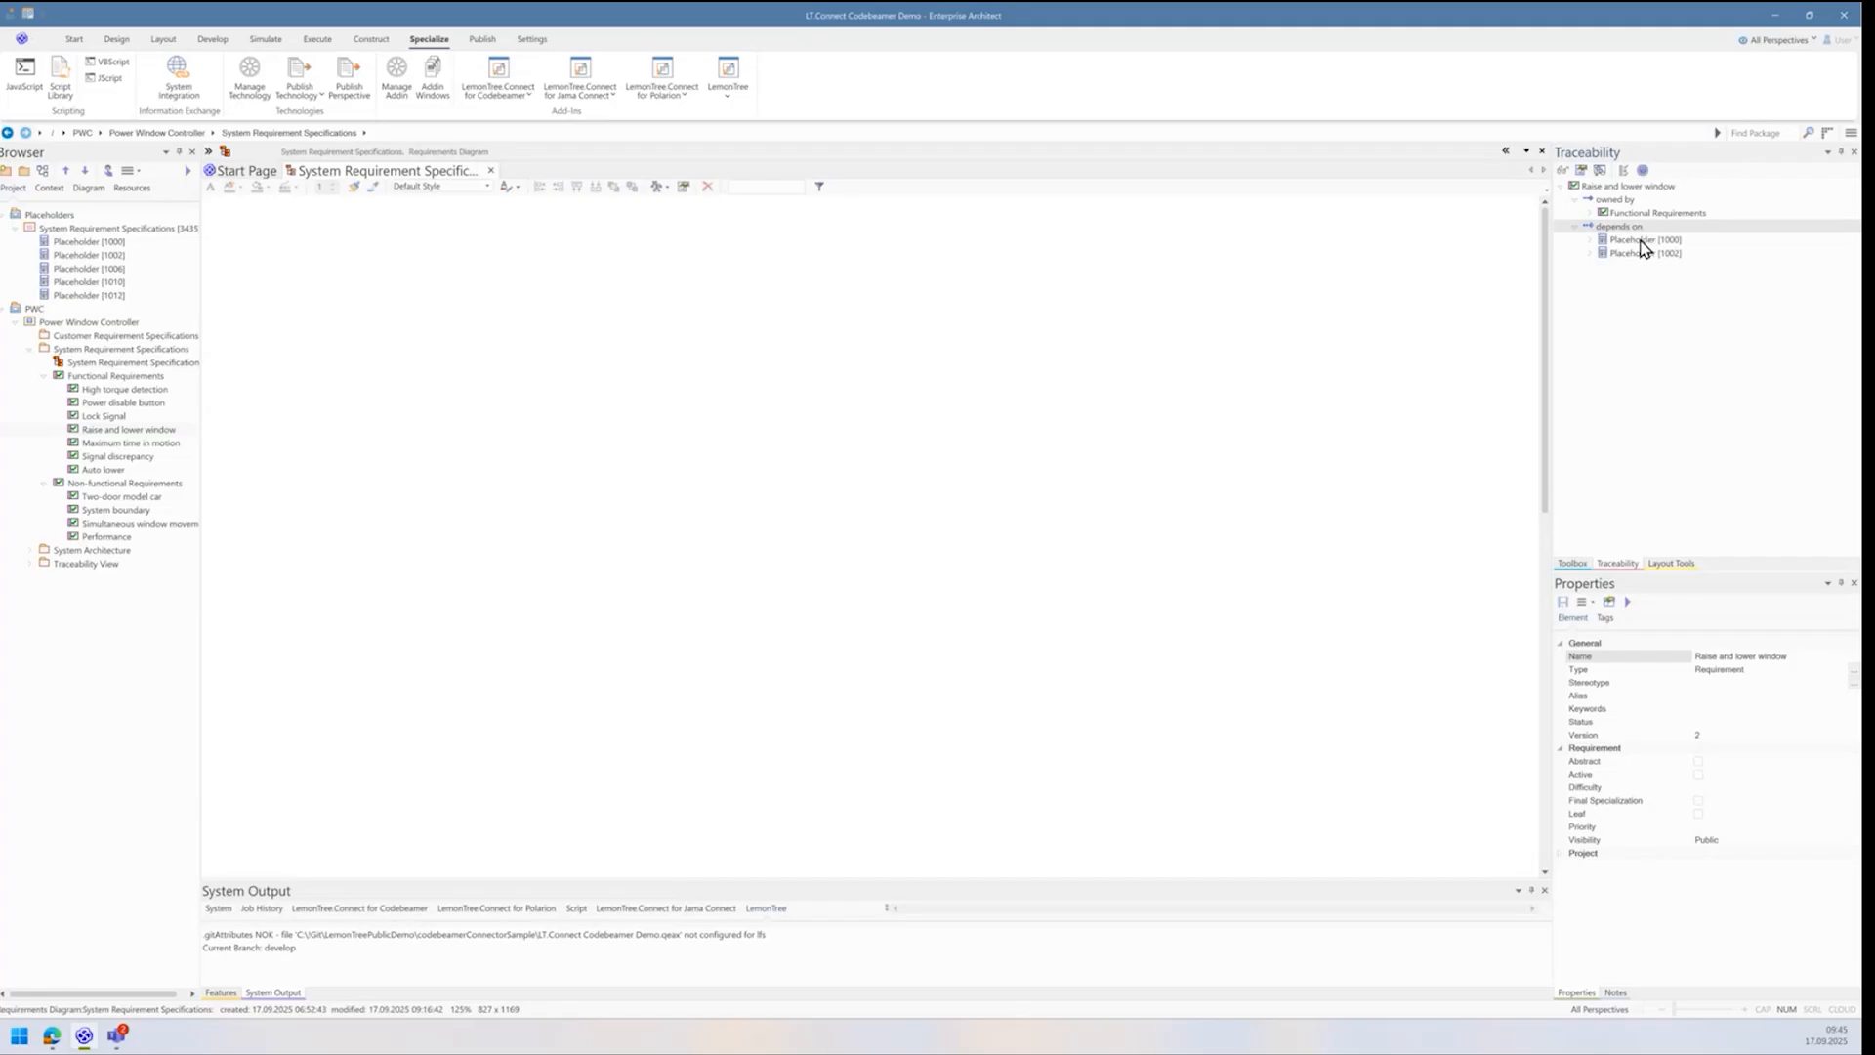
pyautogui.click(1640, 241)
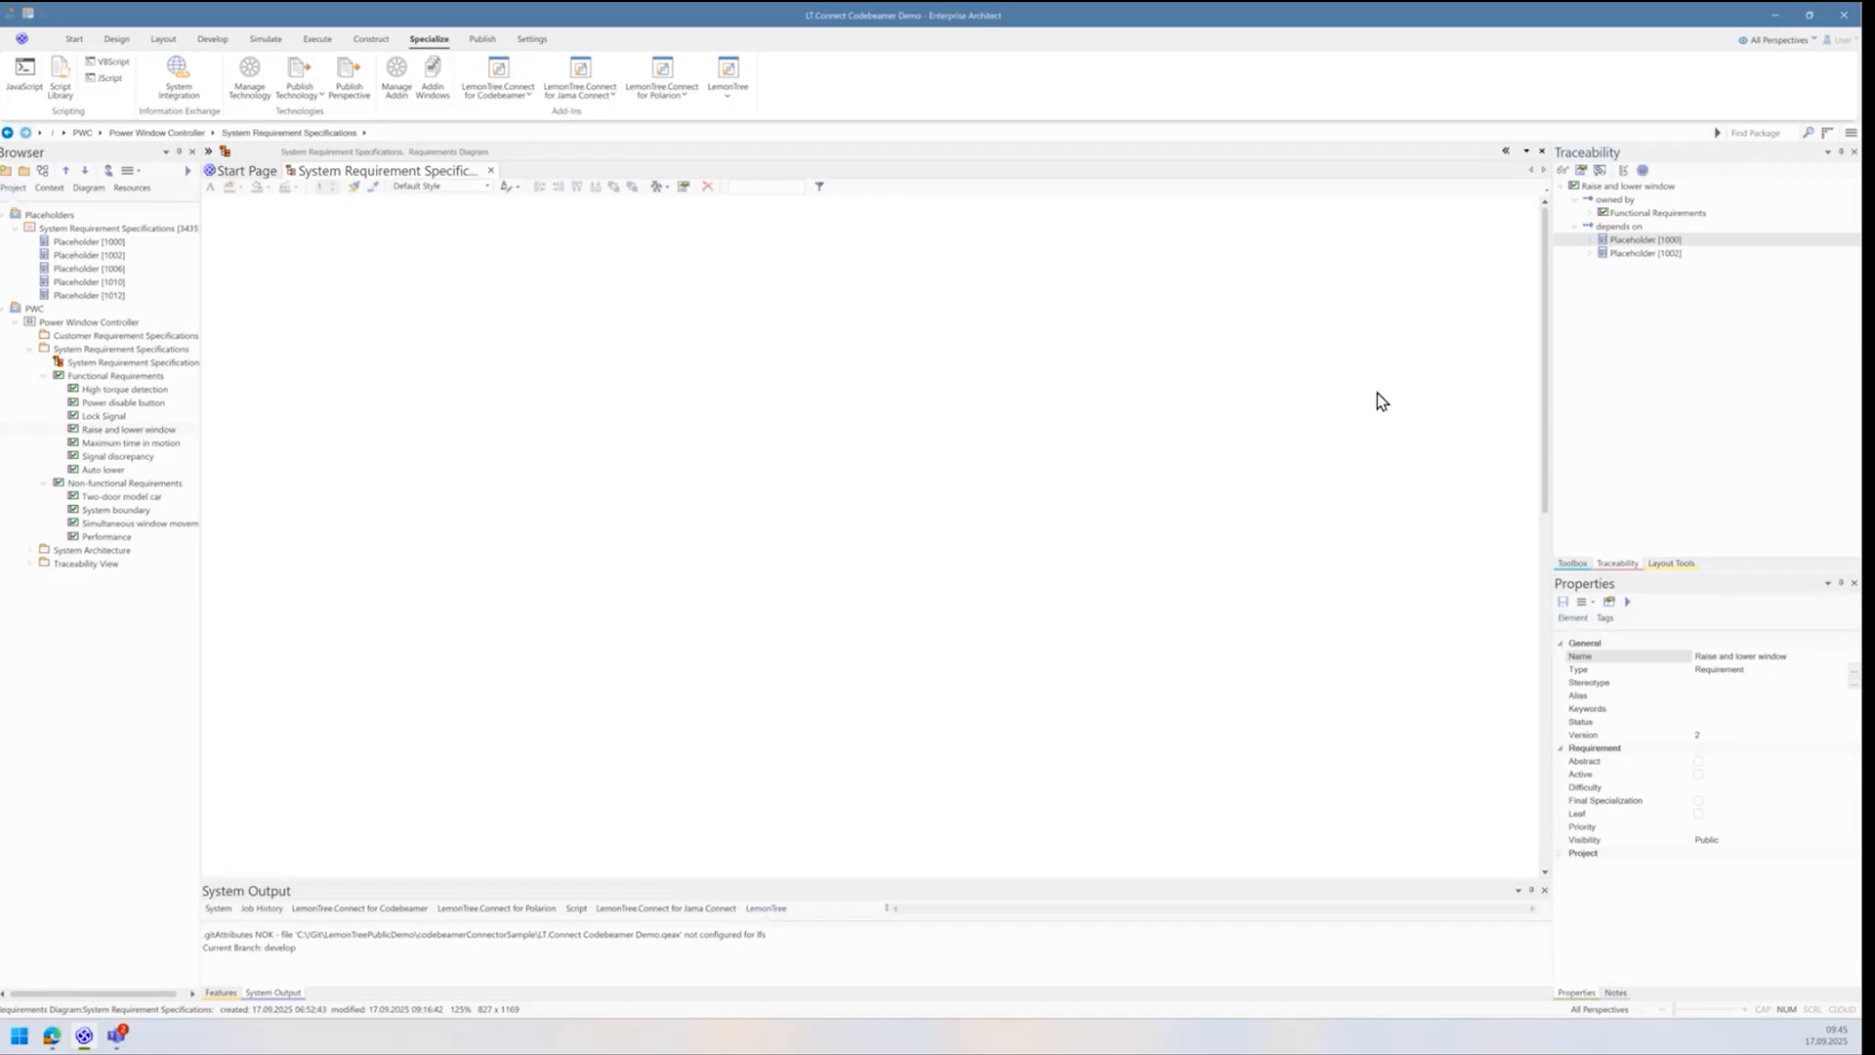
pyautogui.click(630, 494)
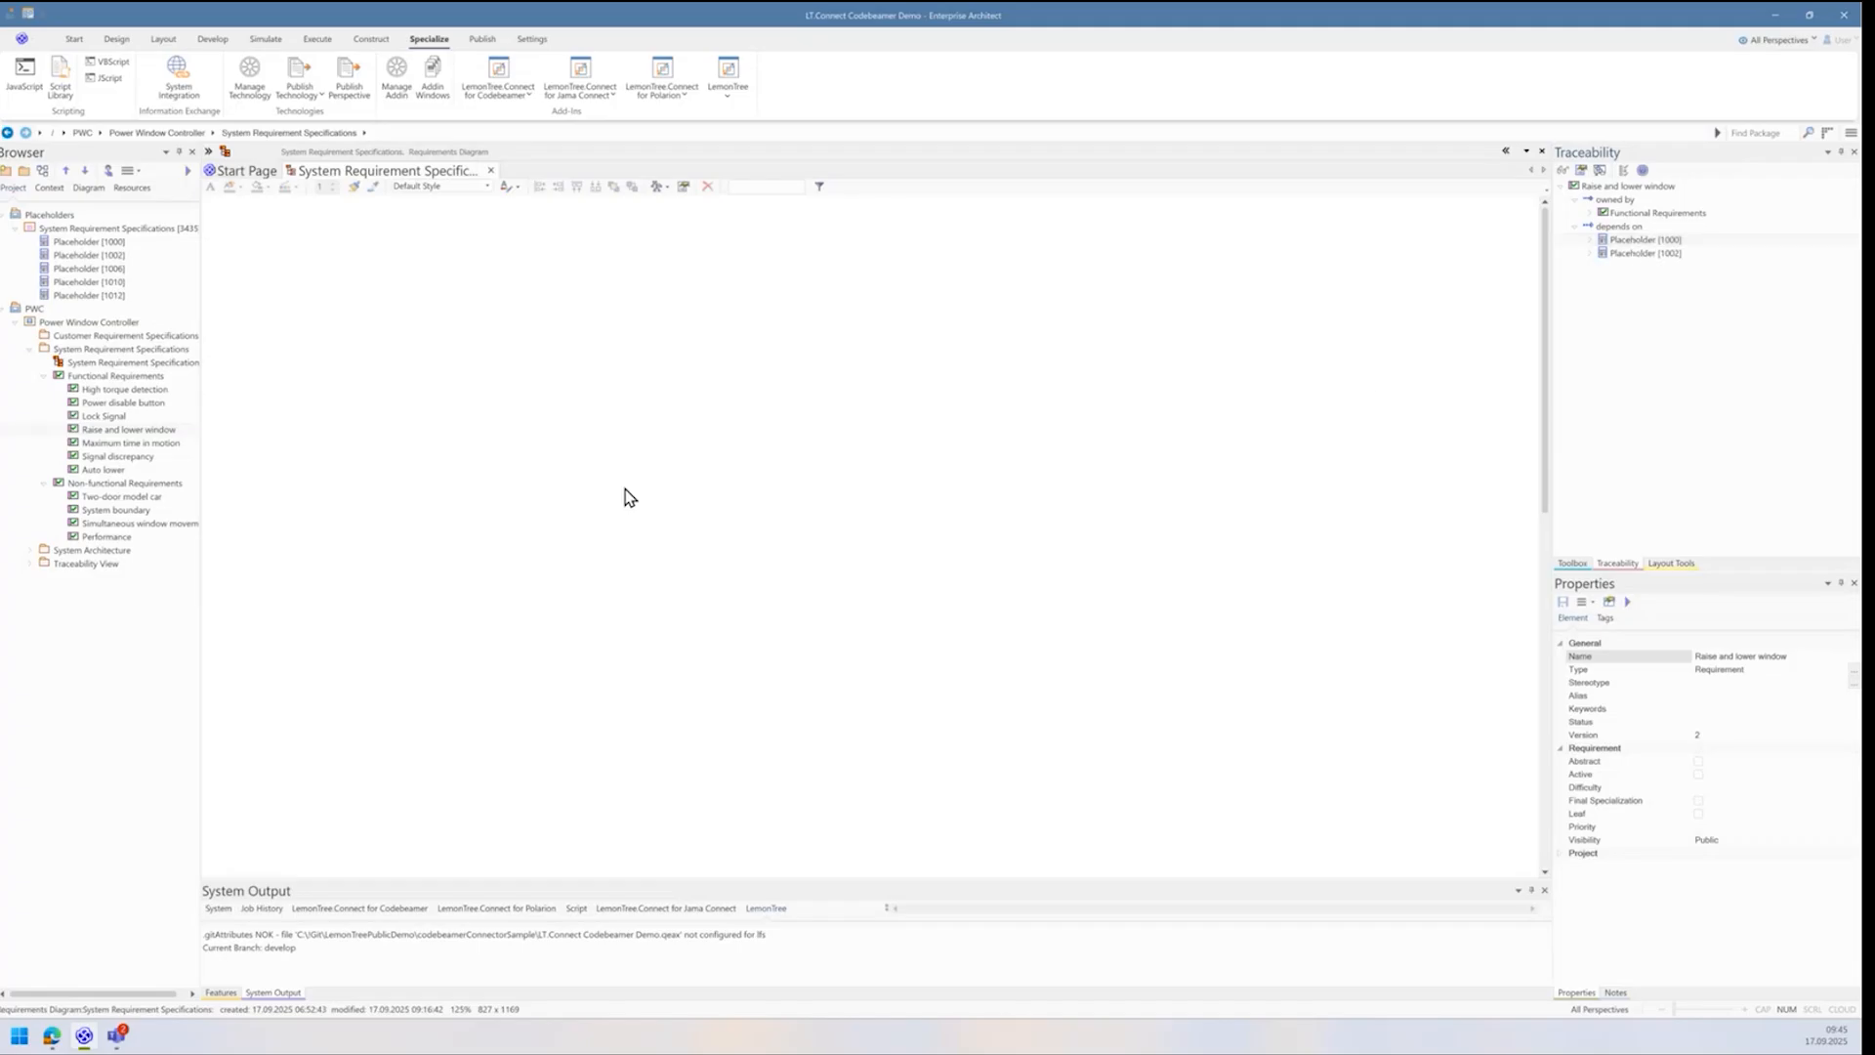
# Step: Delete all existing tagged values from the Customer Requirement Specifications package
pyautogui.click(88, 389)
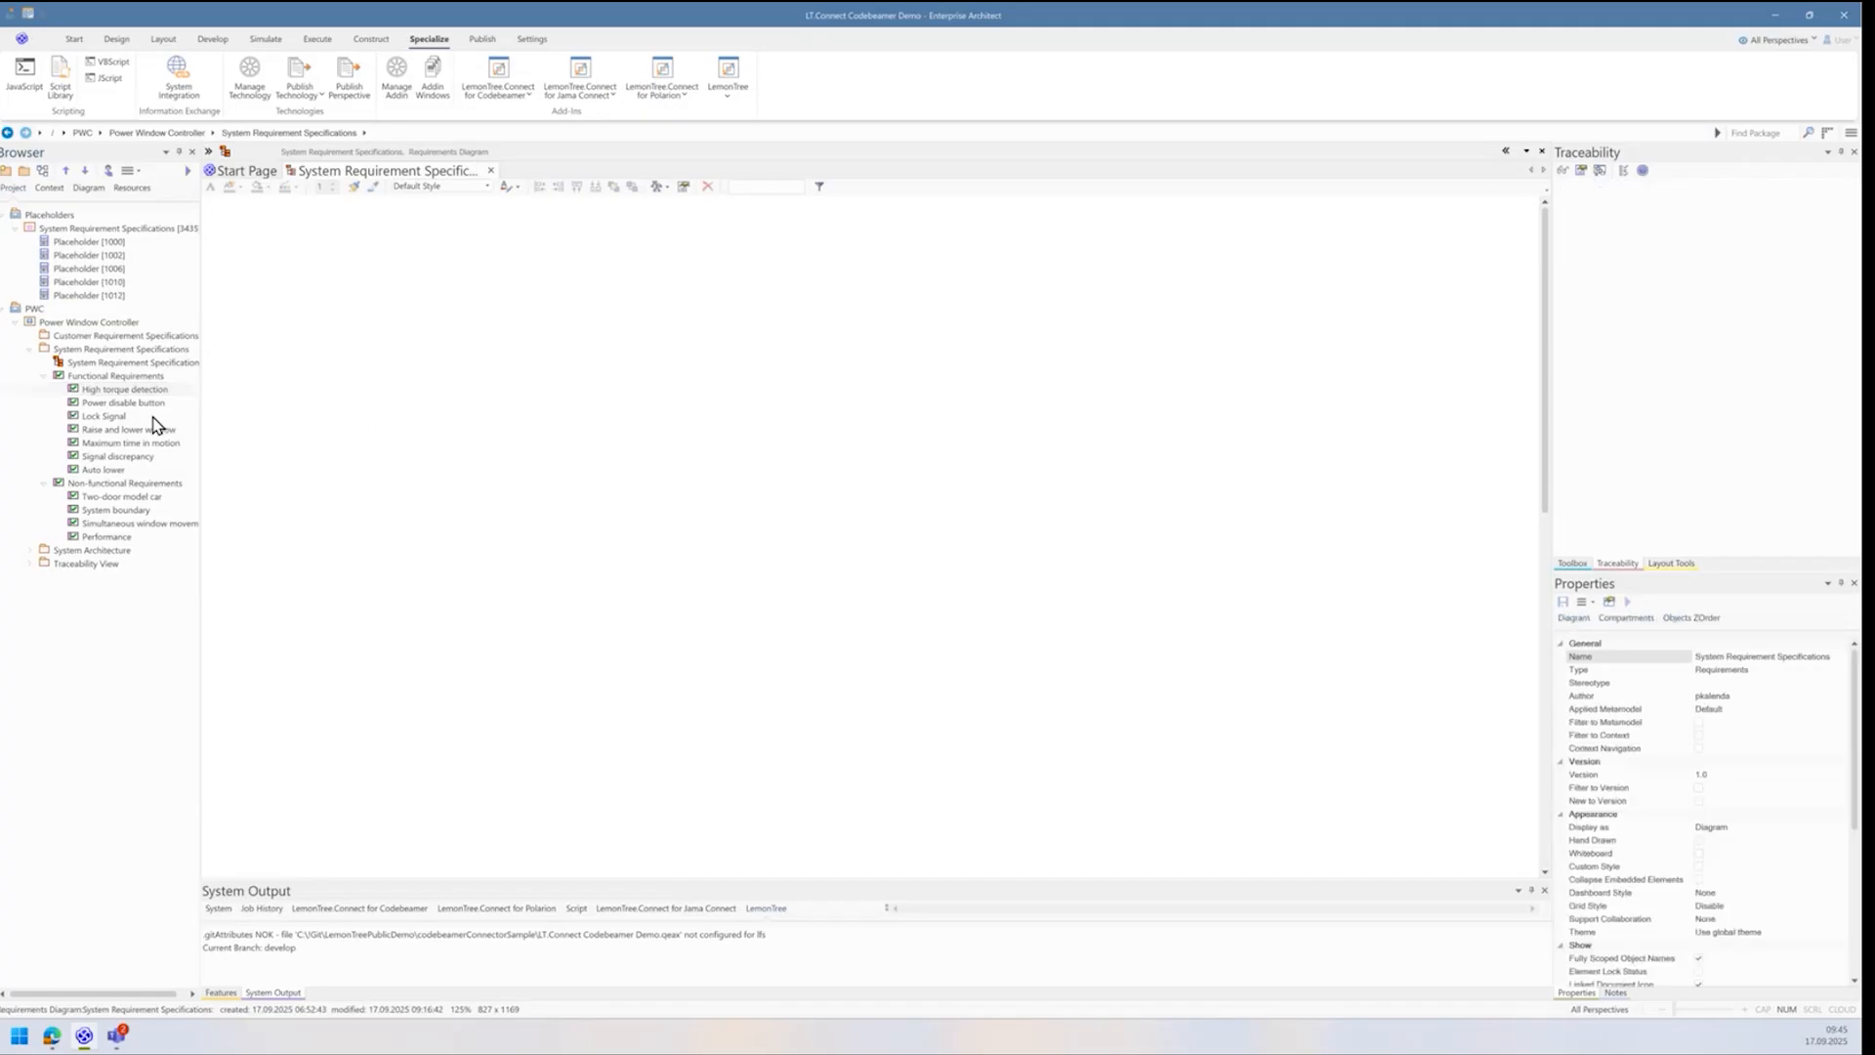
pyautogui.click(125, 390)
pyautogui.click(107, 336)
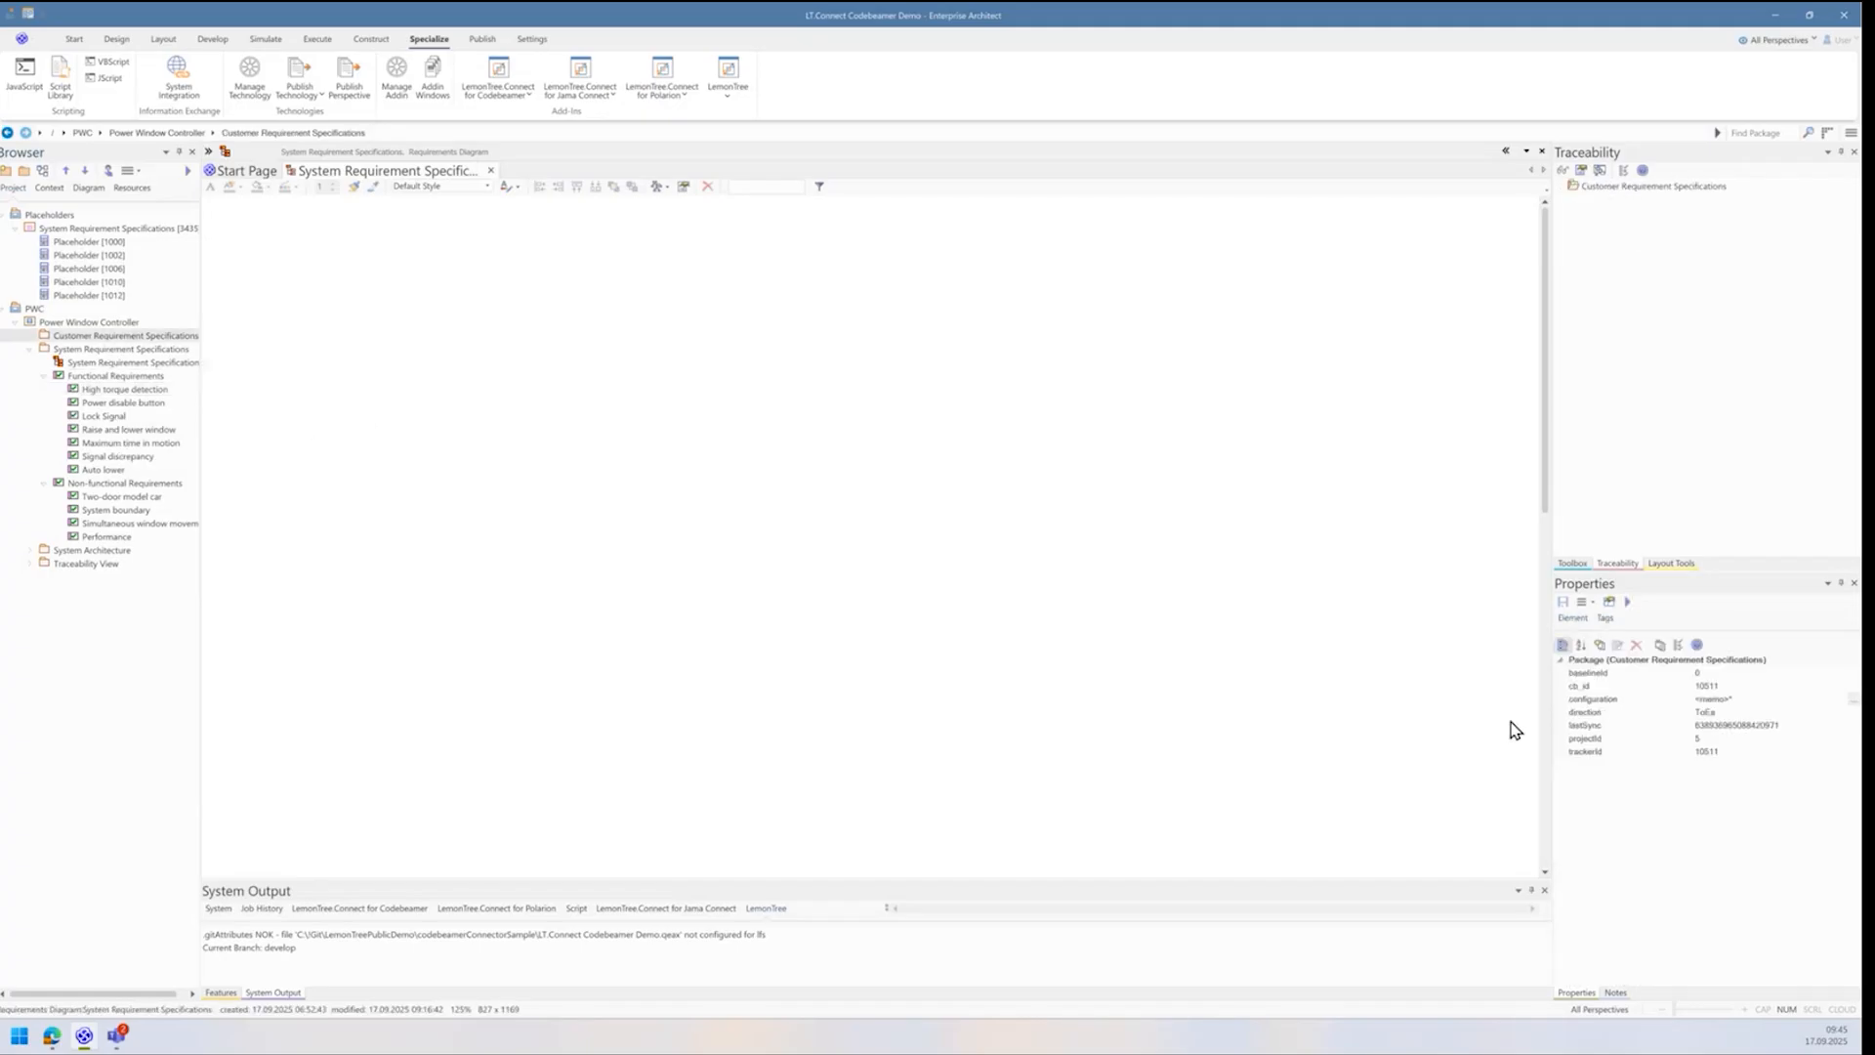
pyautogui.click(1621, 675)
pyautogui.click(1636, 645)
pyautogui.click(1636, 645)
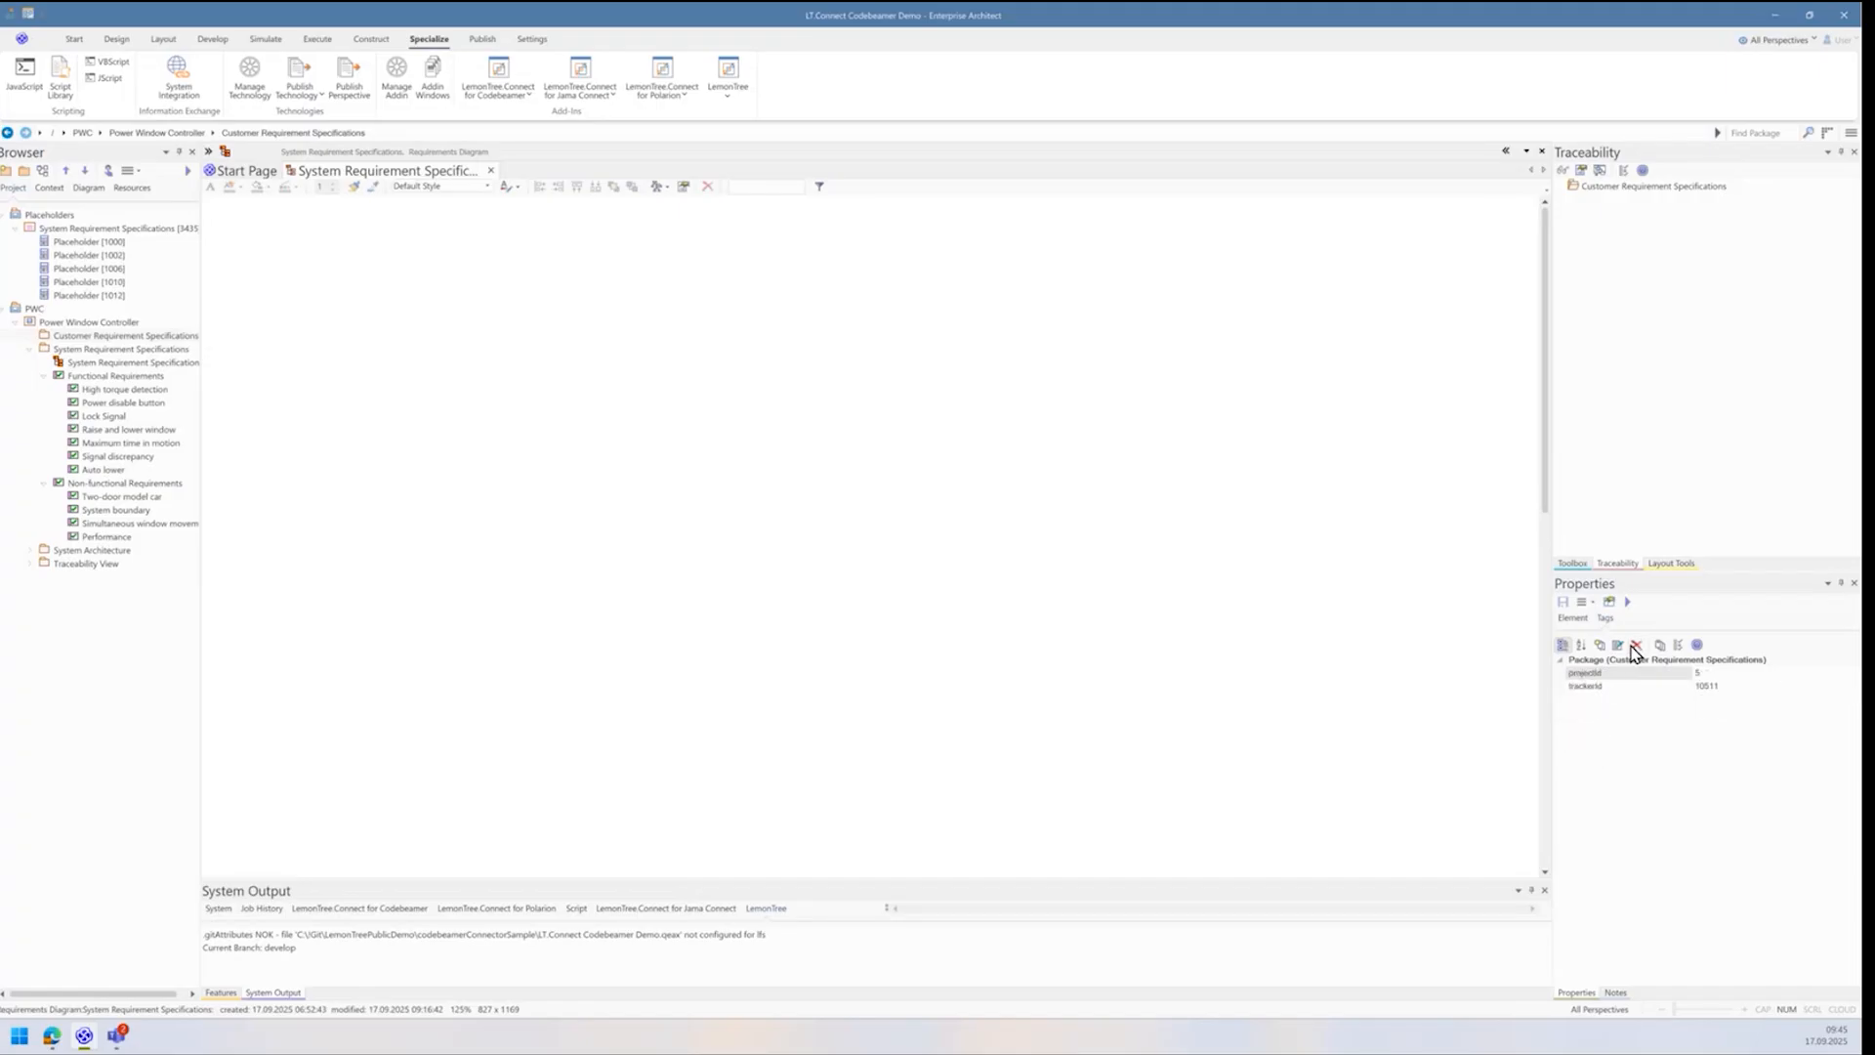
pyautogui.click(1637, 644)
# Step: Start a Codebeamer import for the Customer Requirement Specifications package, choosing project PowerWindowController and tracker Customer Requirement Specifications
pyautogui.click(79, 339)
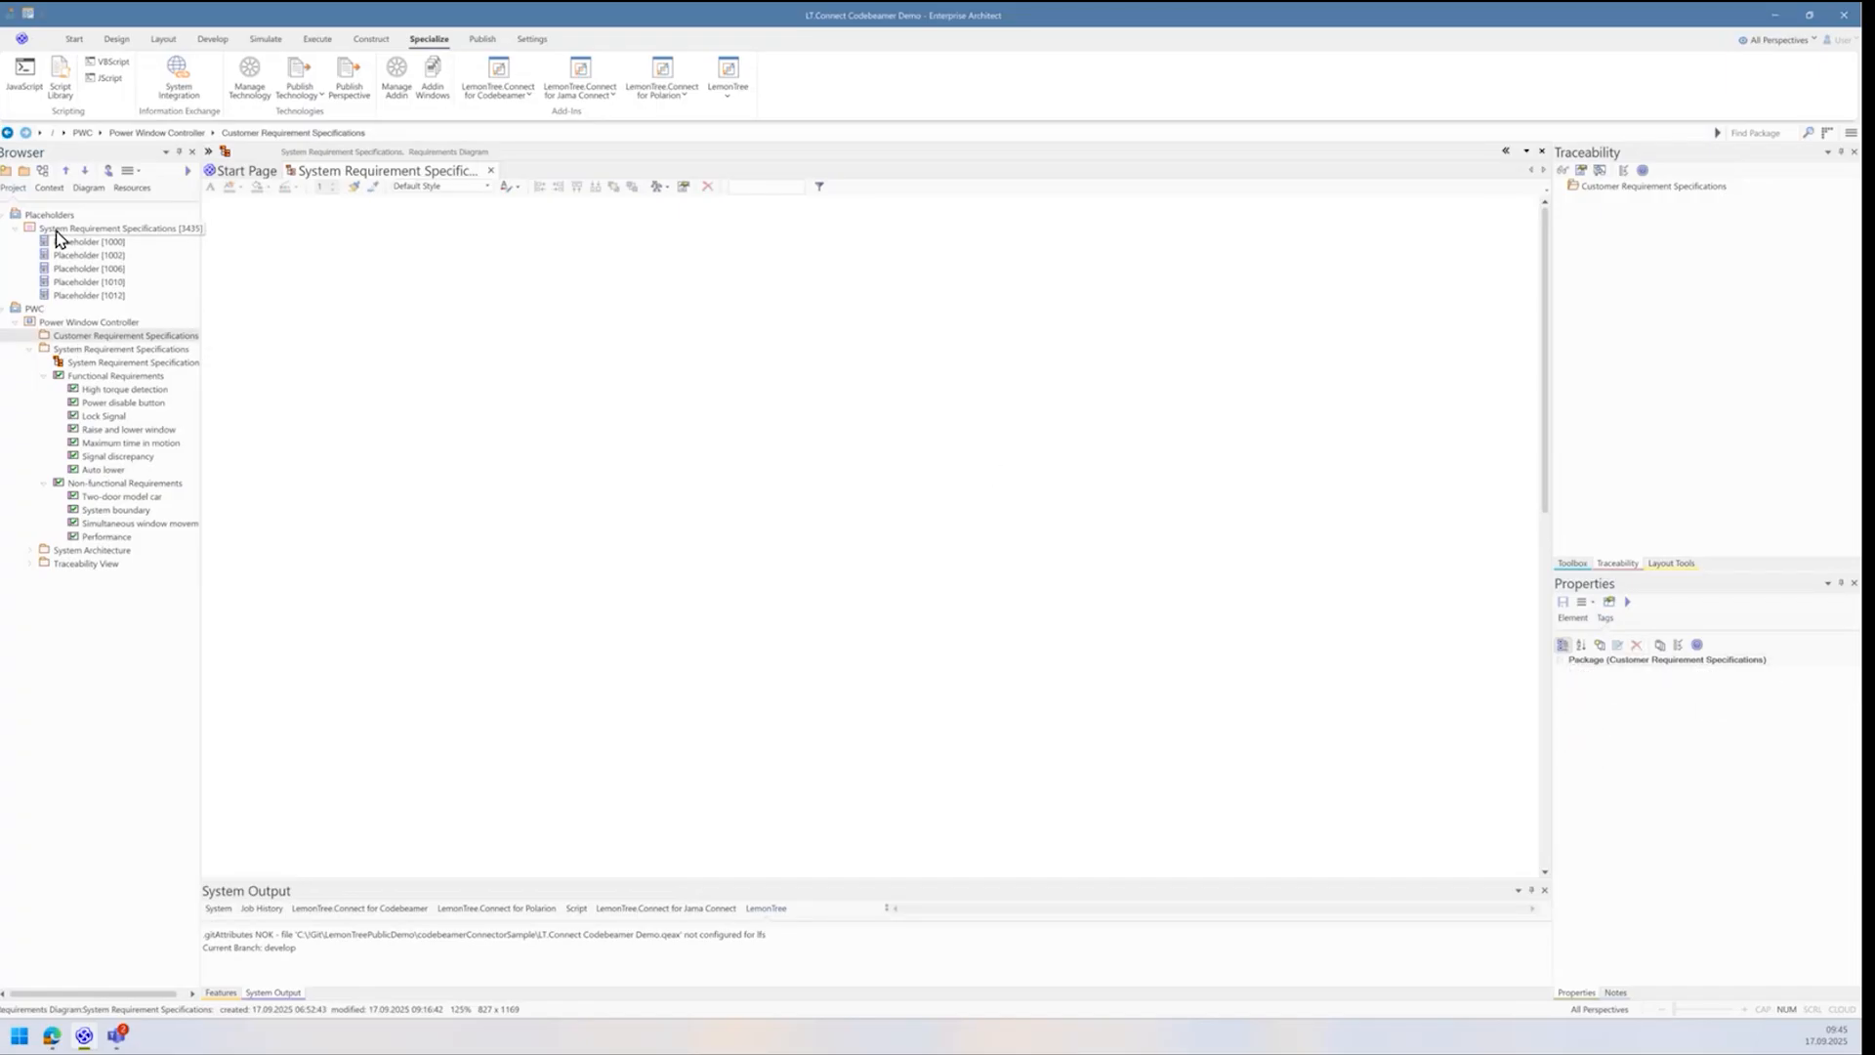
pyautogui.rightClick(73, 337)
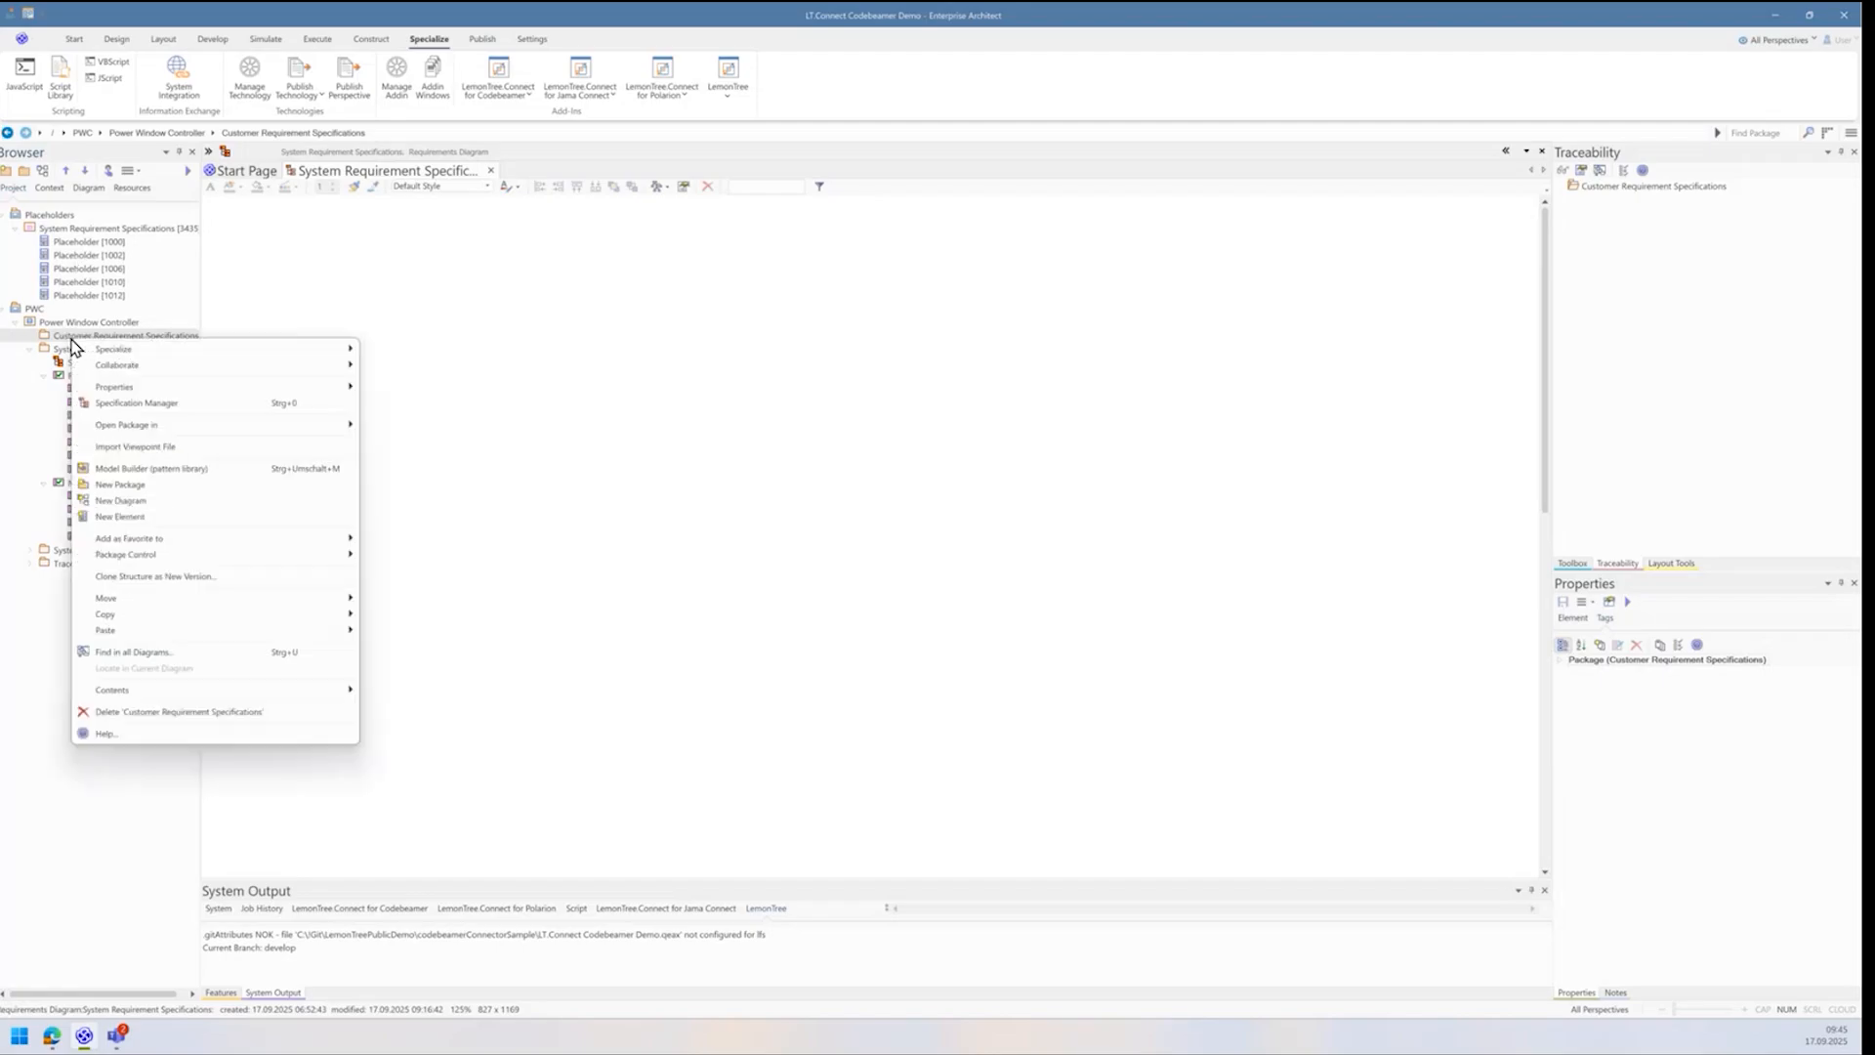
pyautogui.moveTo(190, 352)
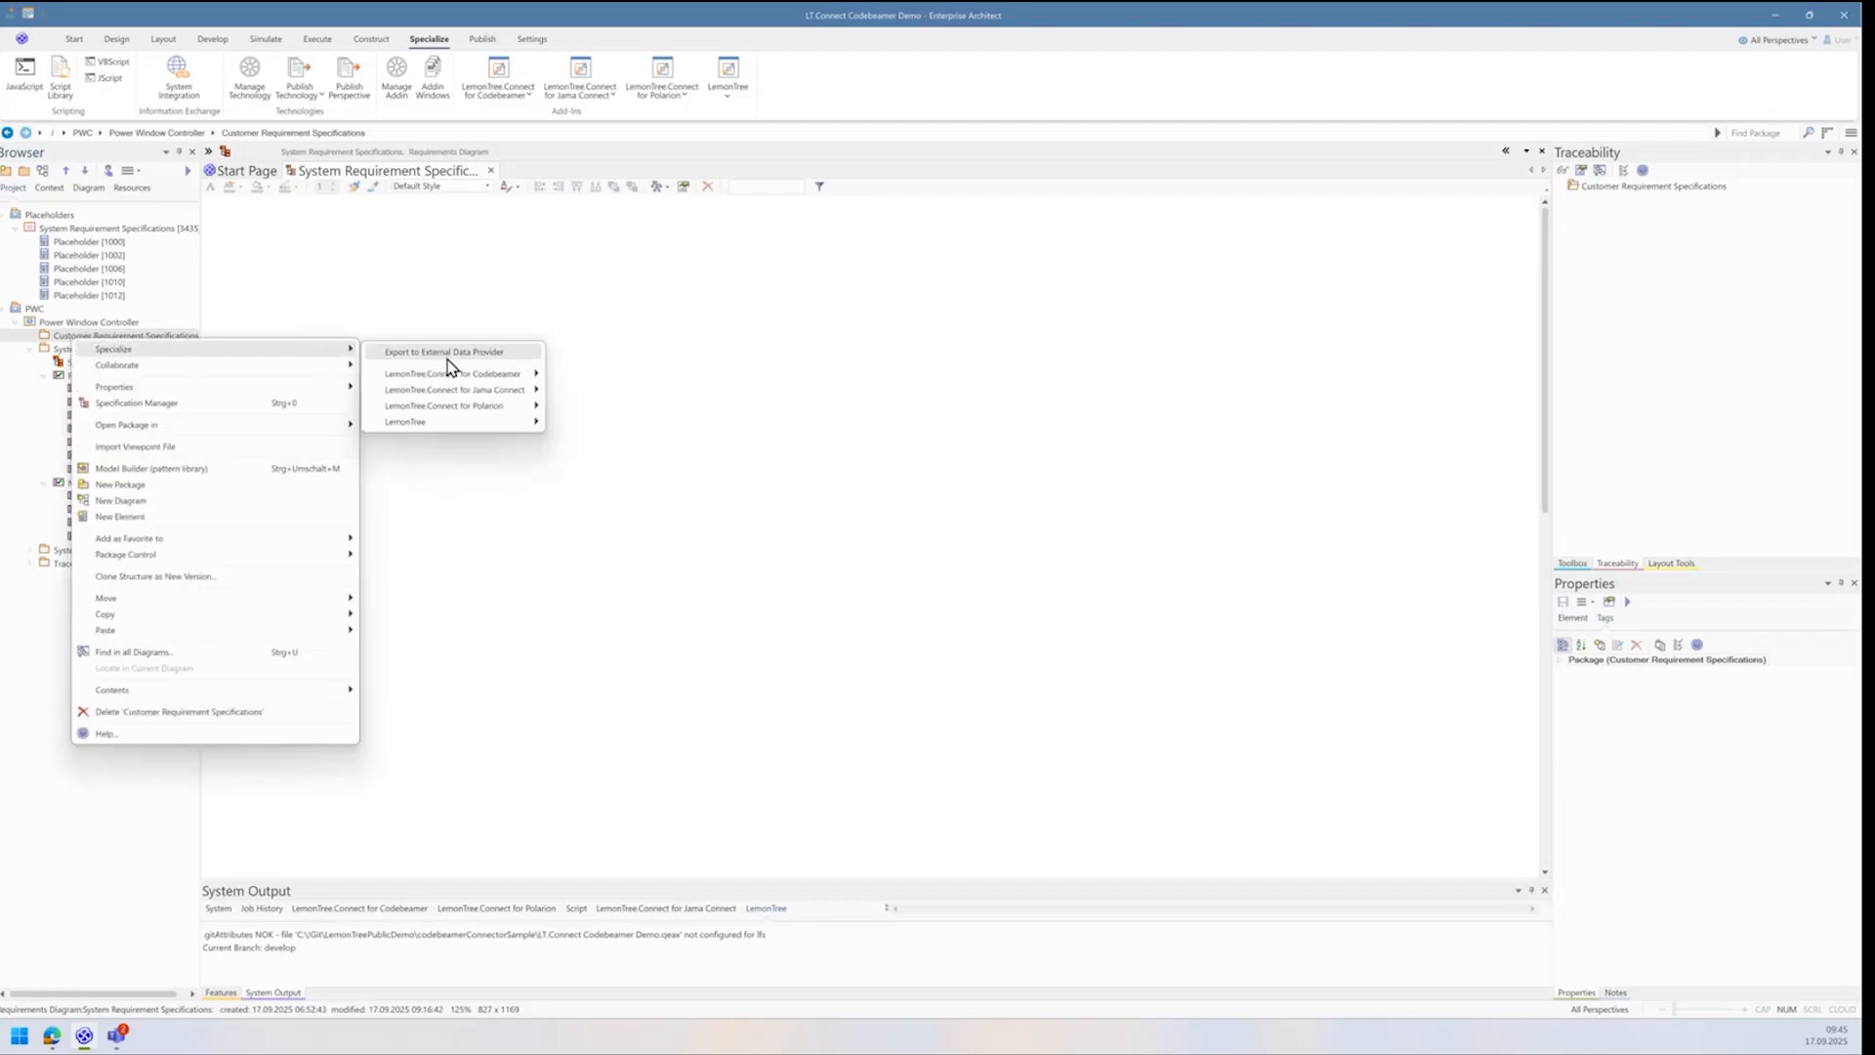
pyautogui.moveTo(483, 377)
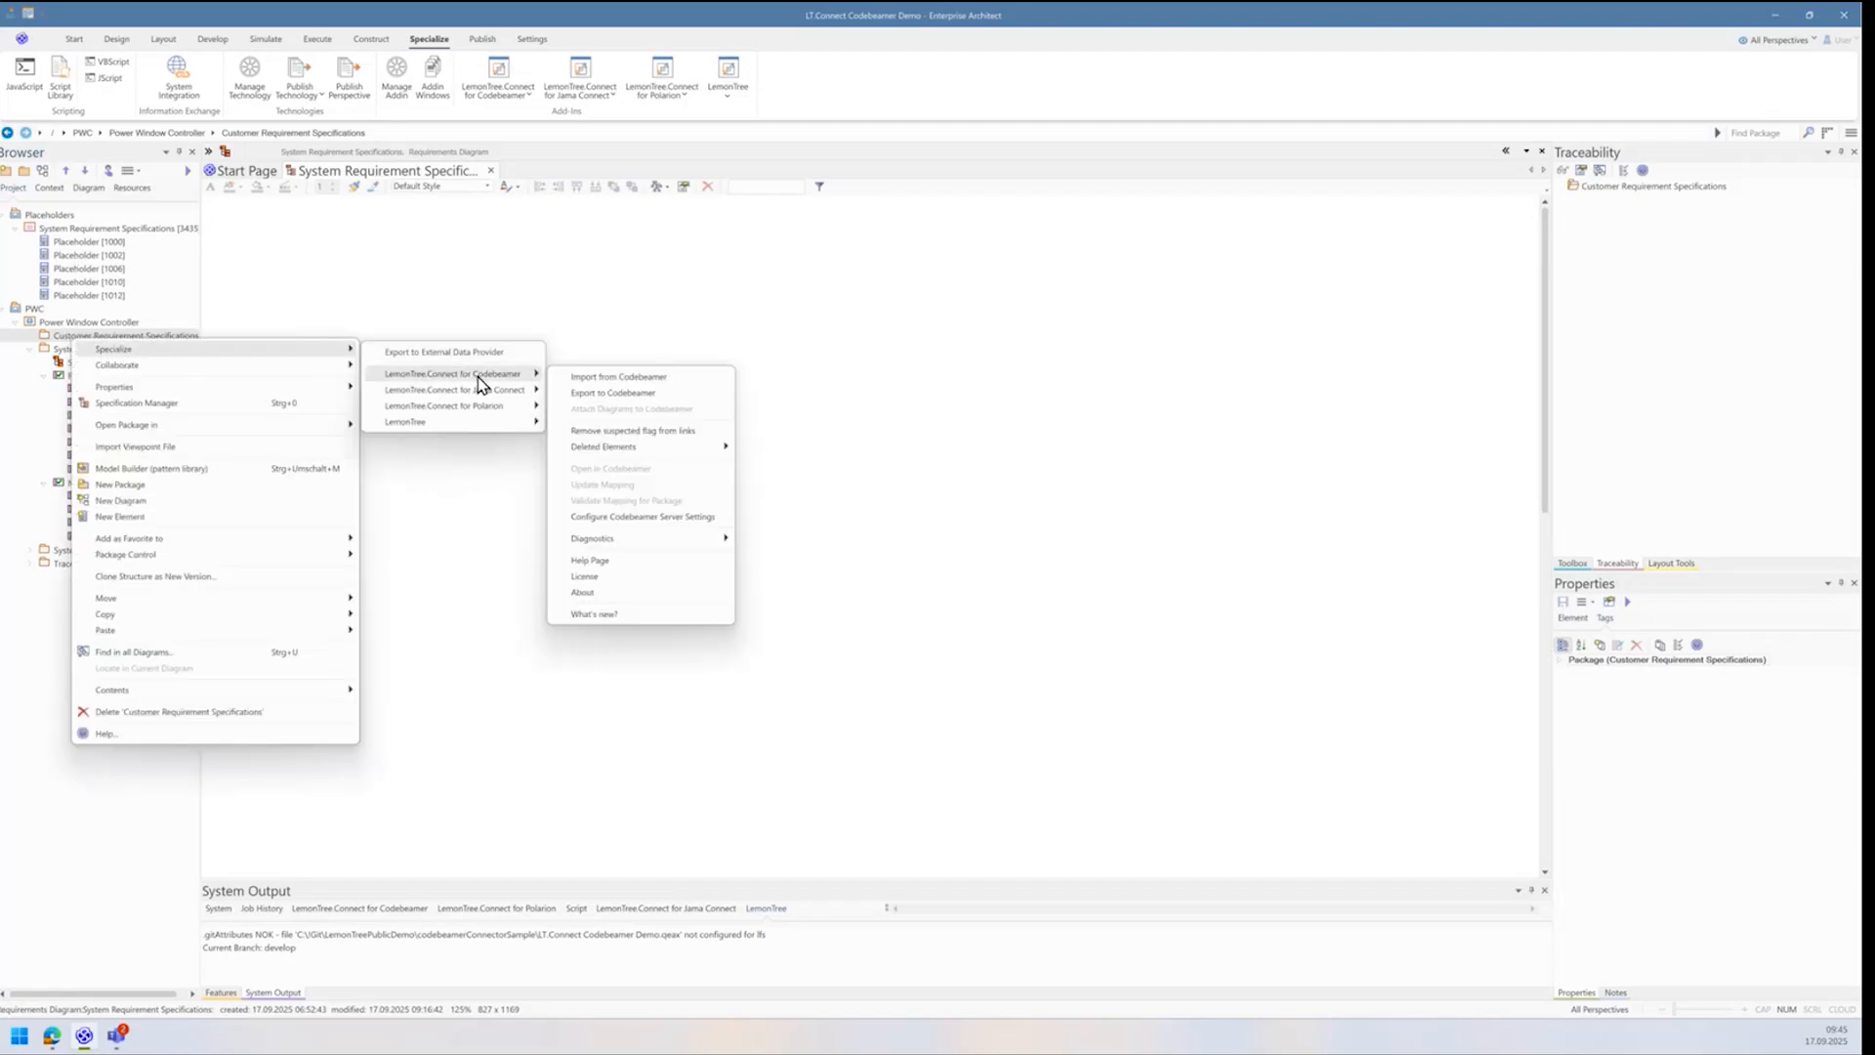
pyautogui.click(582, 378)
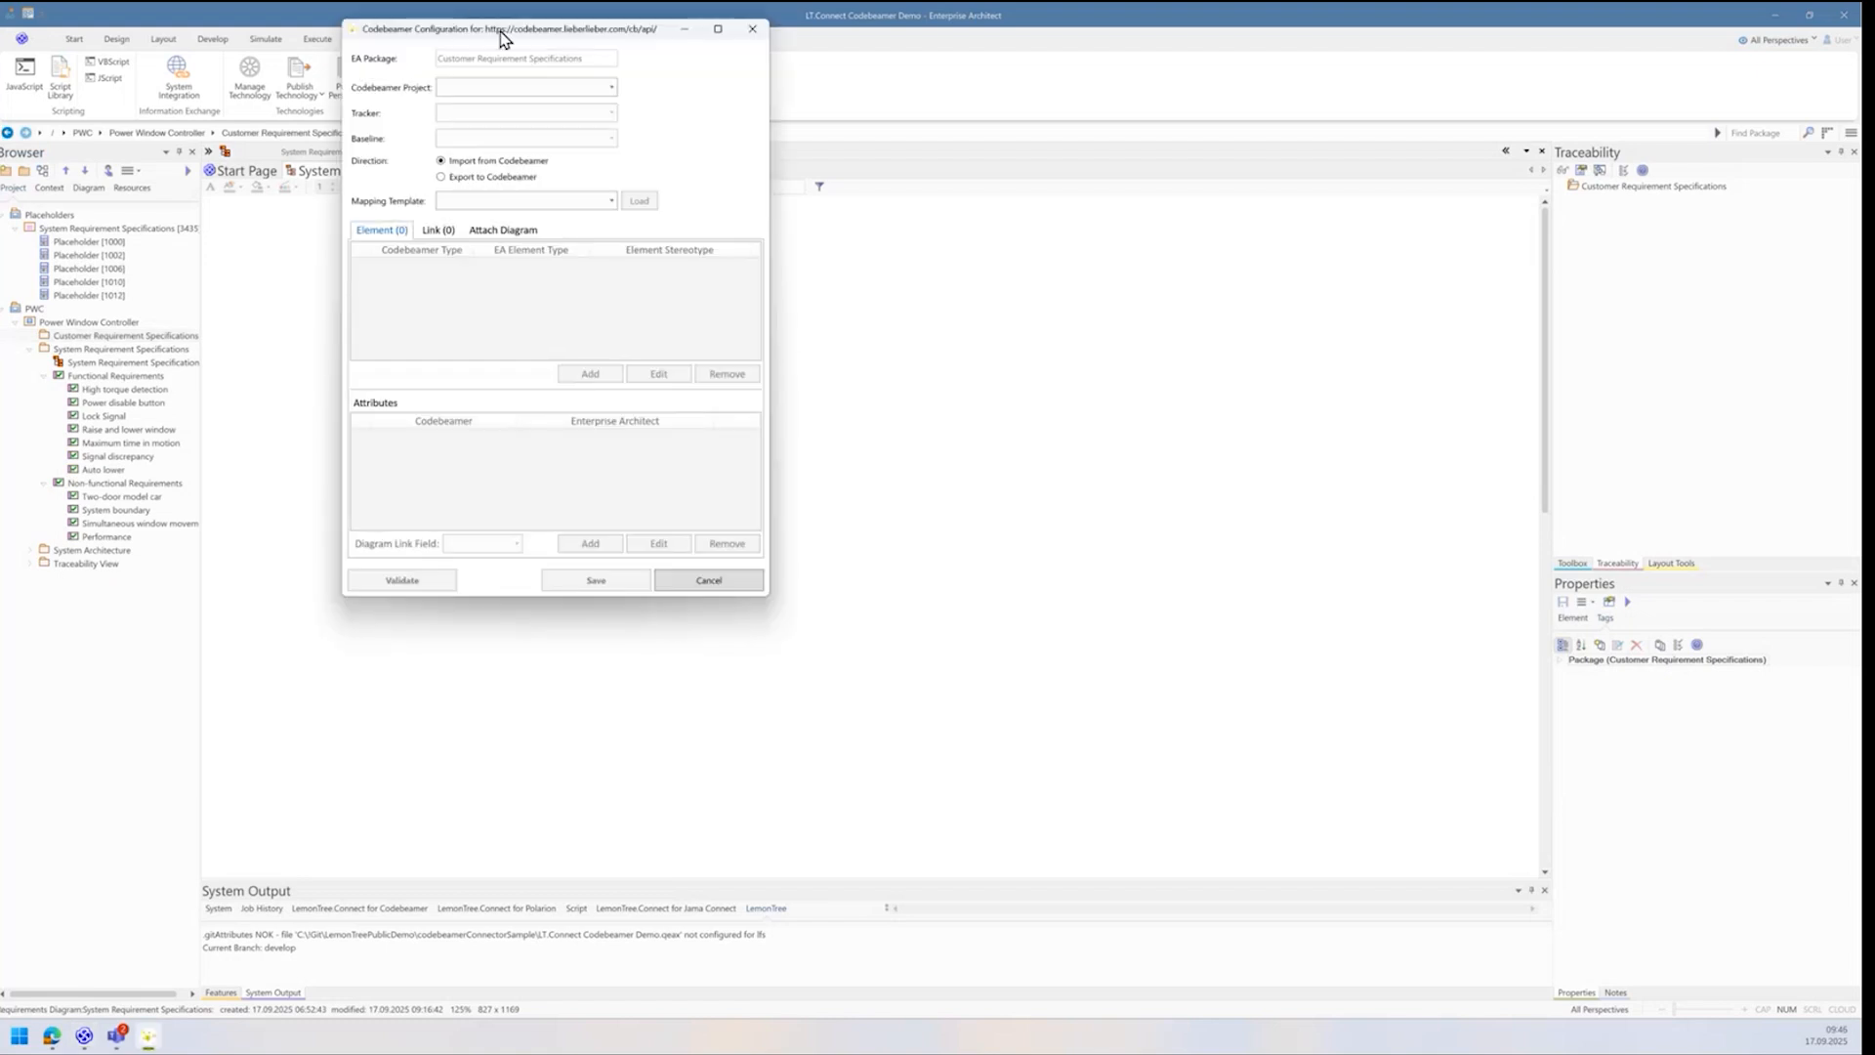
pyautogui.moveTo(500, 37); pyautogui.dragTo(544, 174)
pyautogui.click(656, 225)
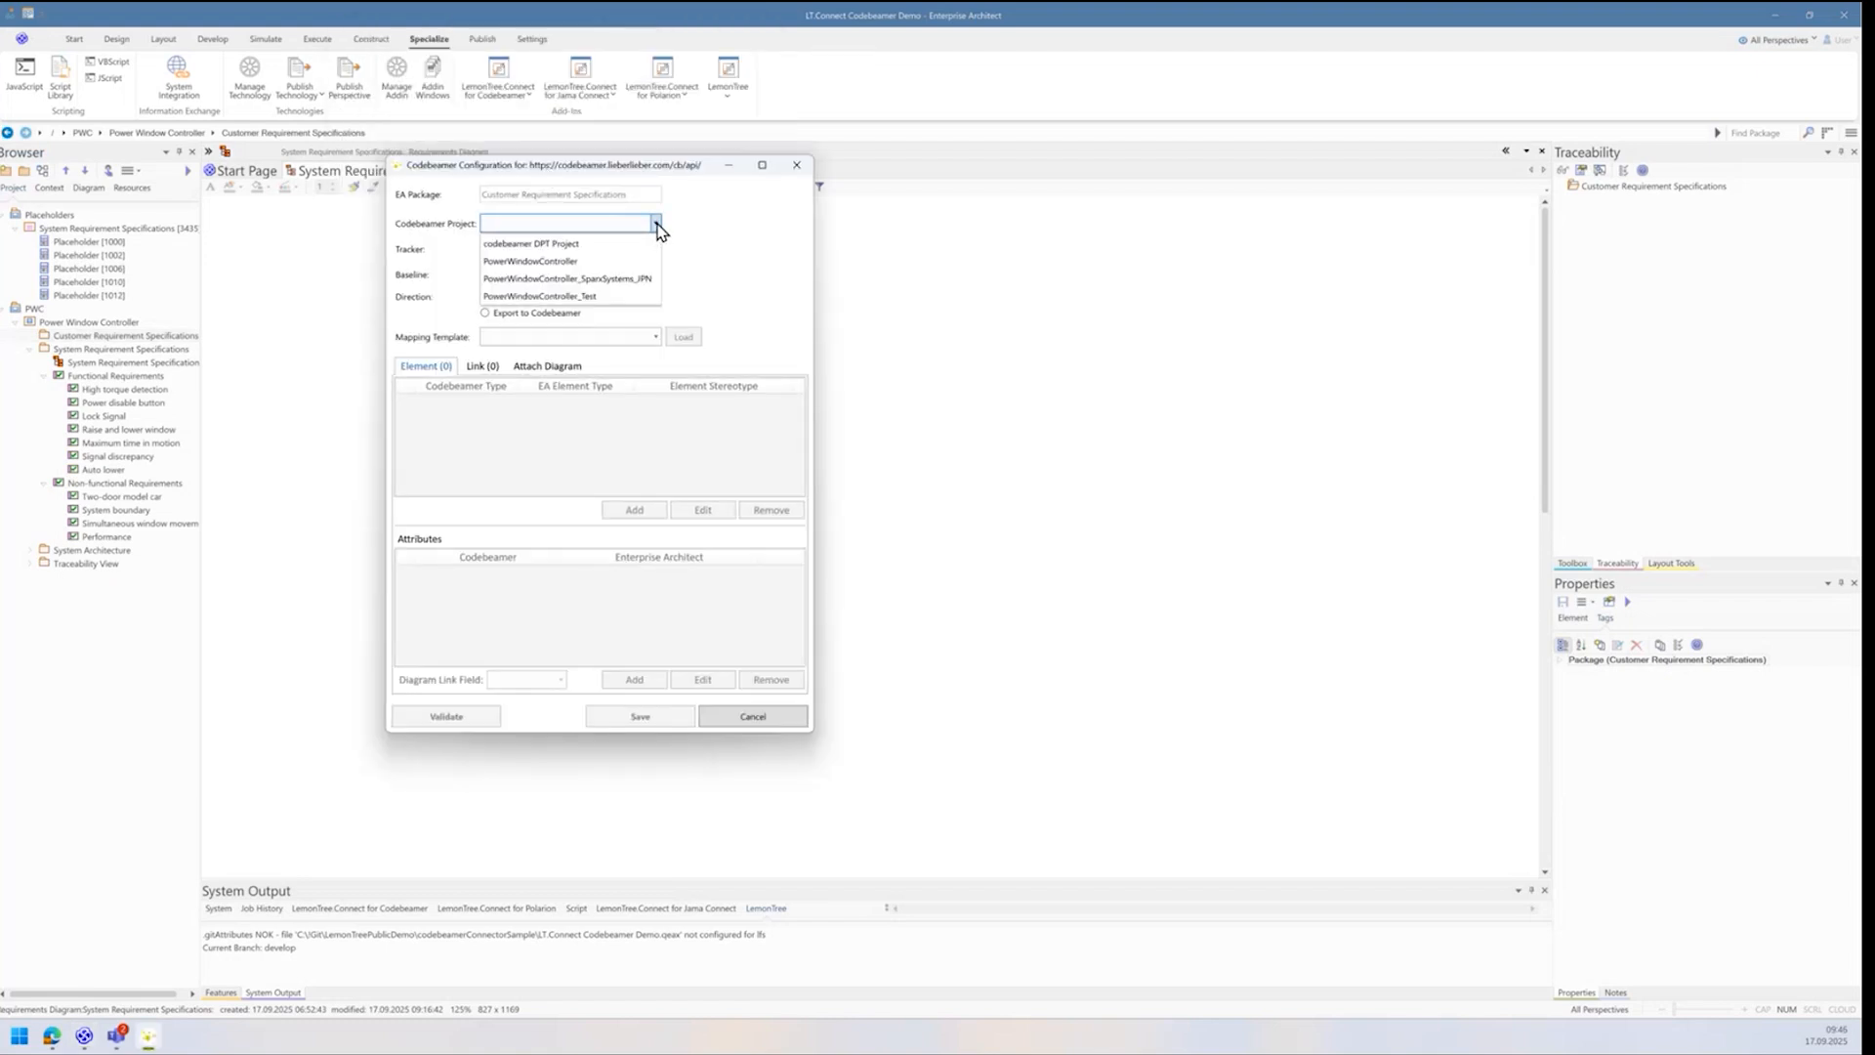
pyautogui.click(576, 261)
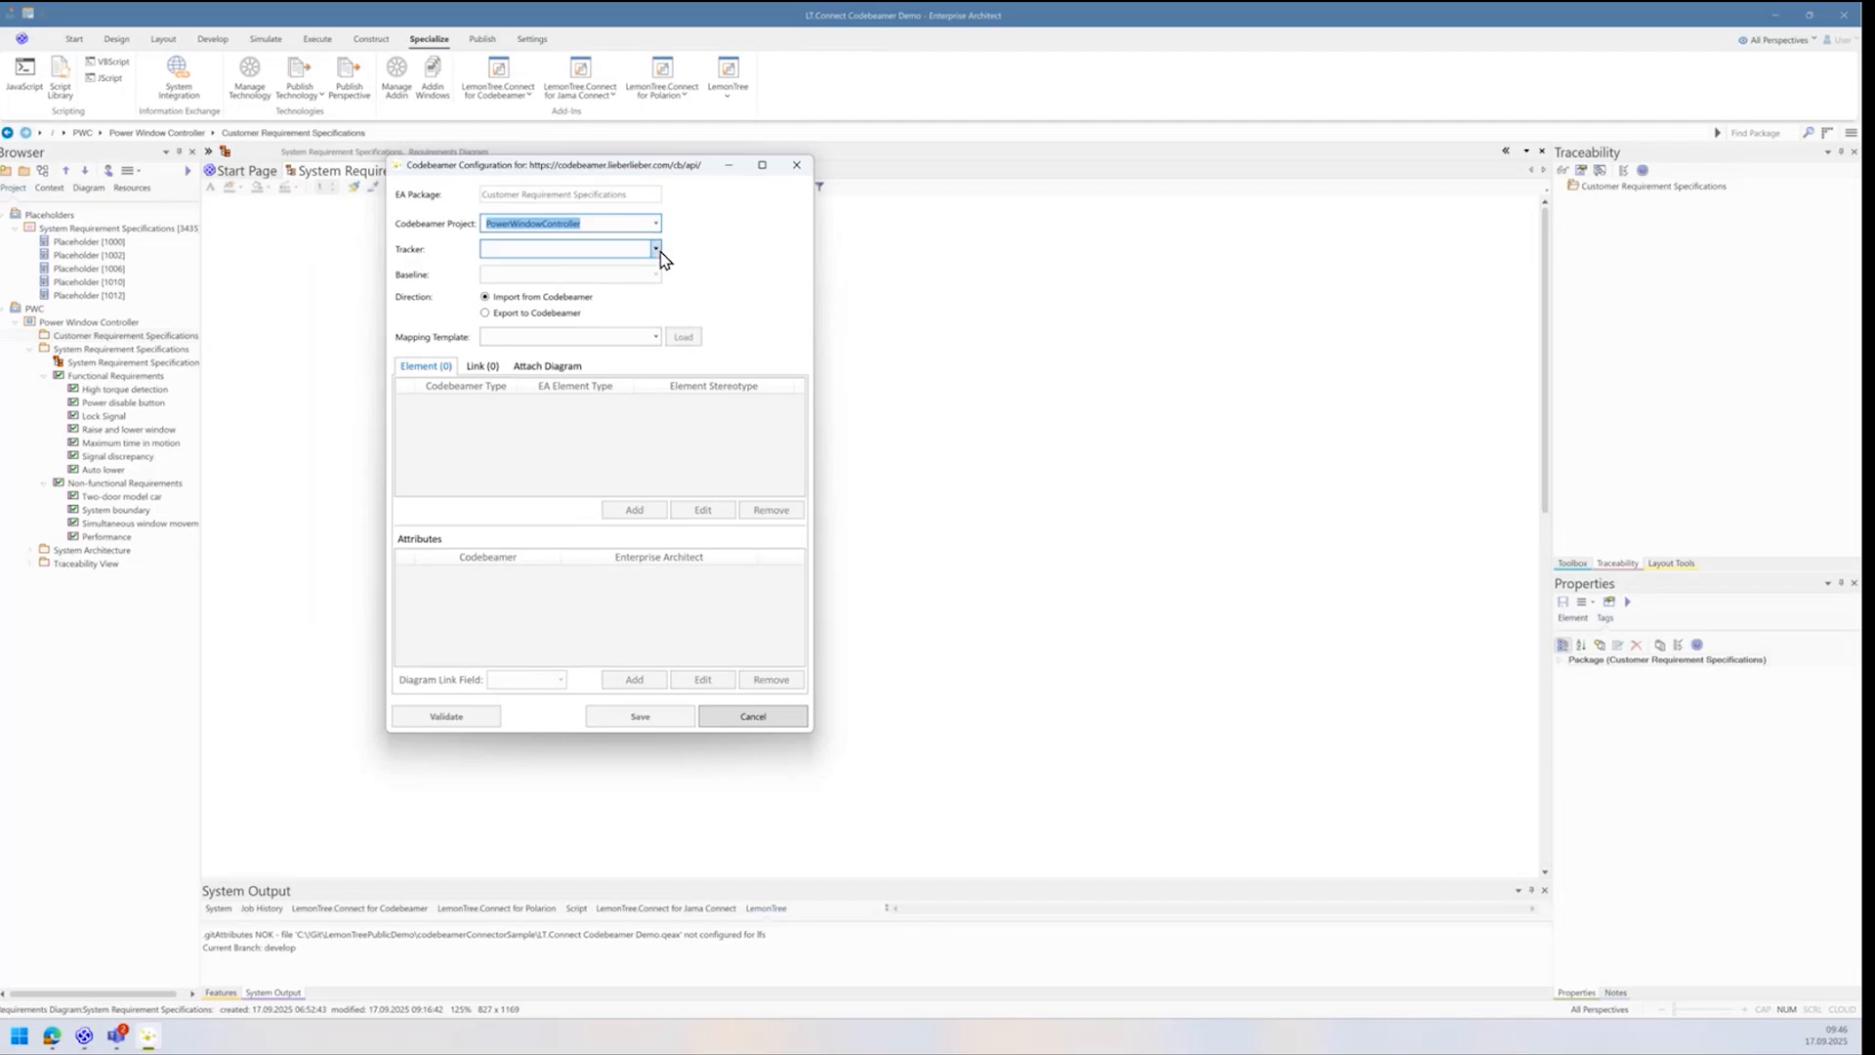
pyautogui.click(656, 249)
pyautogui.click(598, 343)
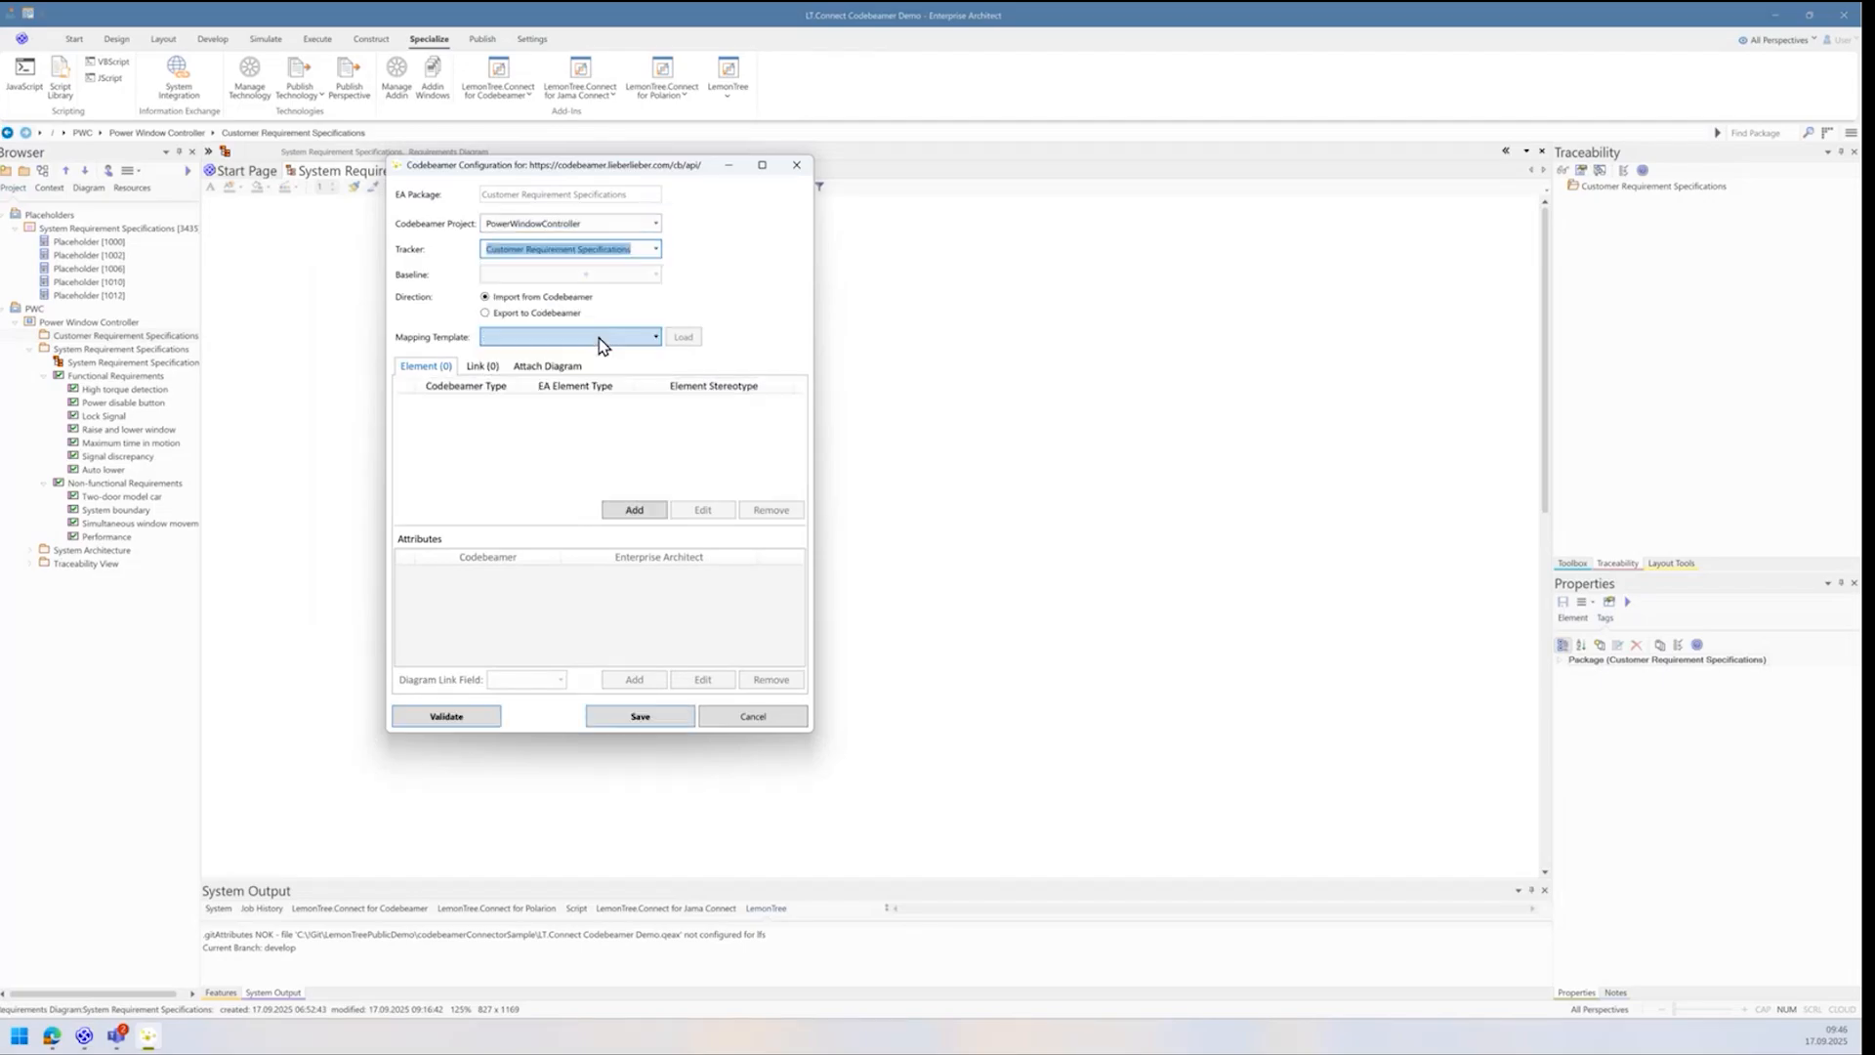
# Step: Load the EA Simple Requirements Mapping template into the import configuration, accepting the reset of existing mappings
pyautogui.click(607, 340)
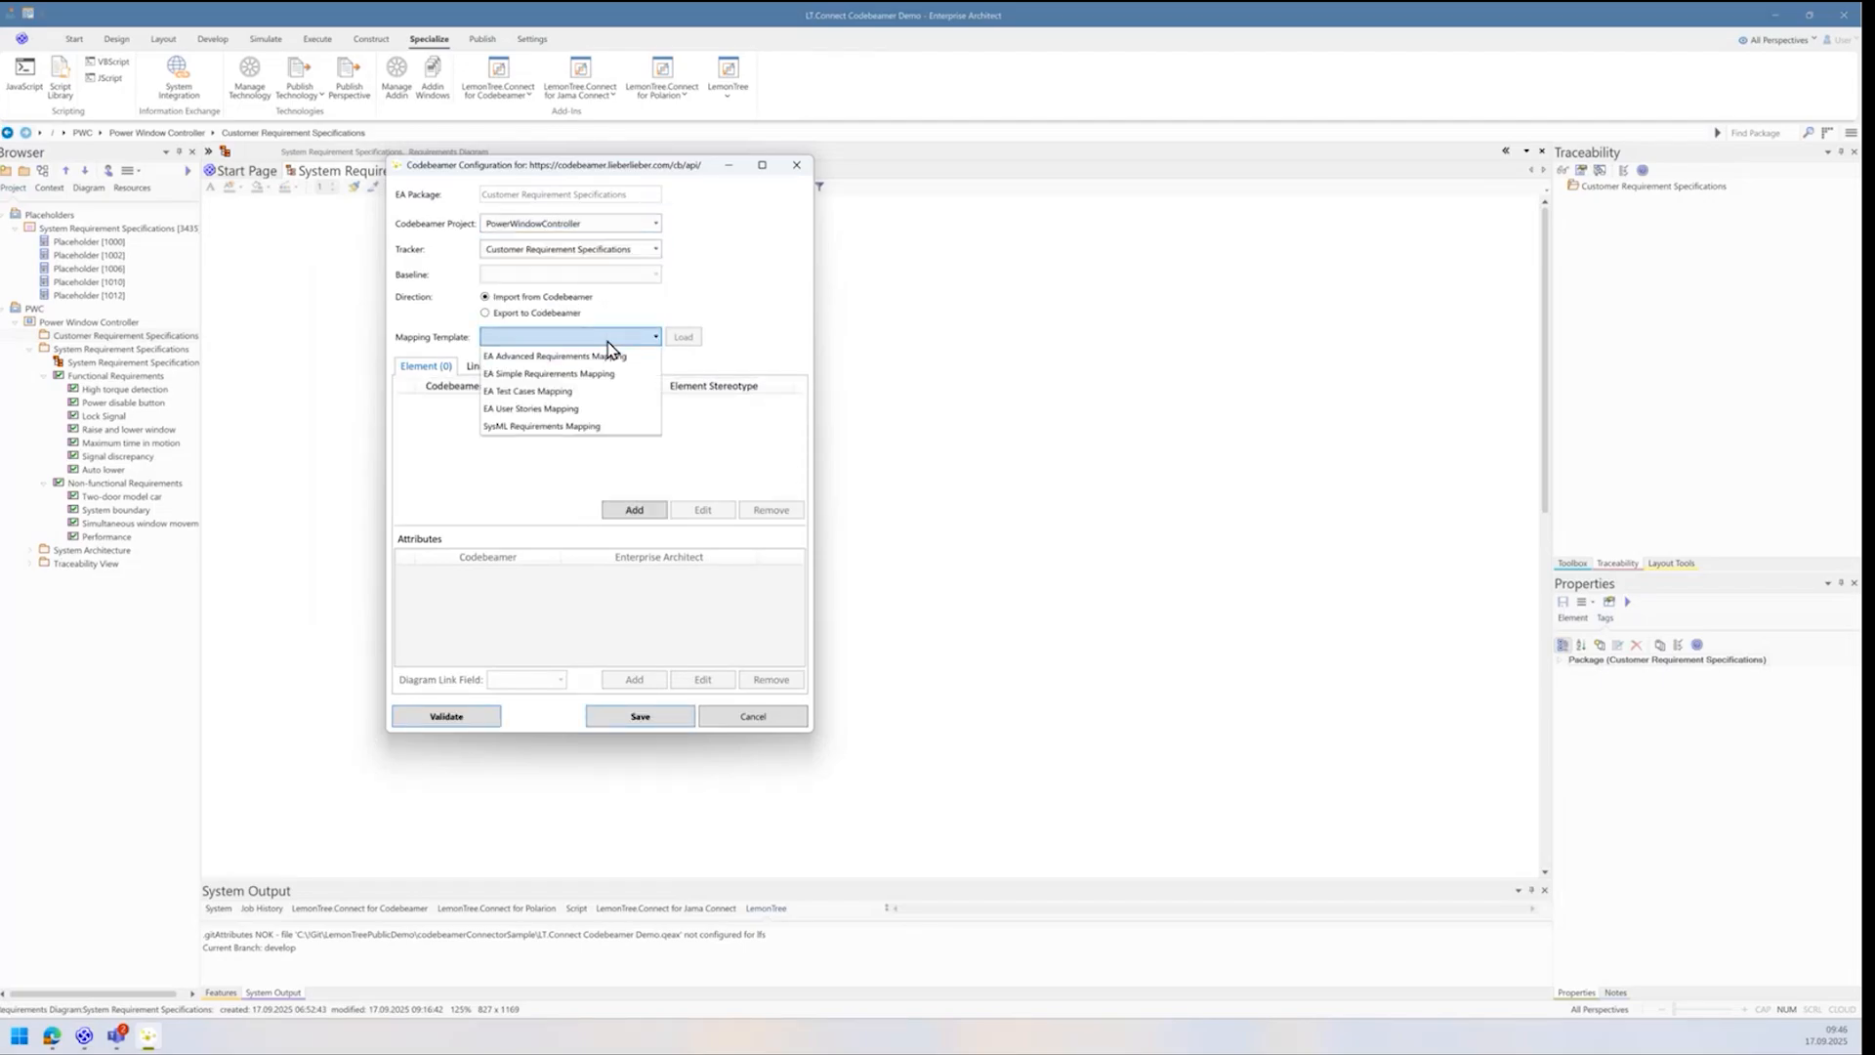
pyautogui.click(557, 374)
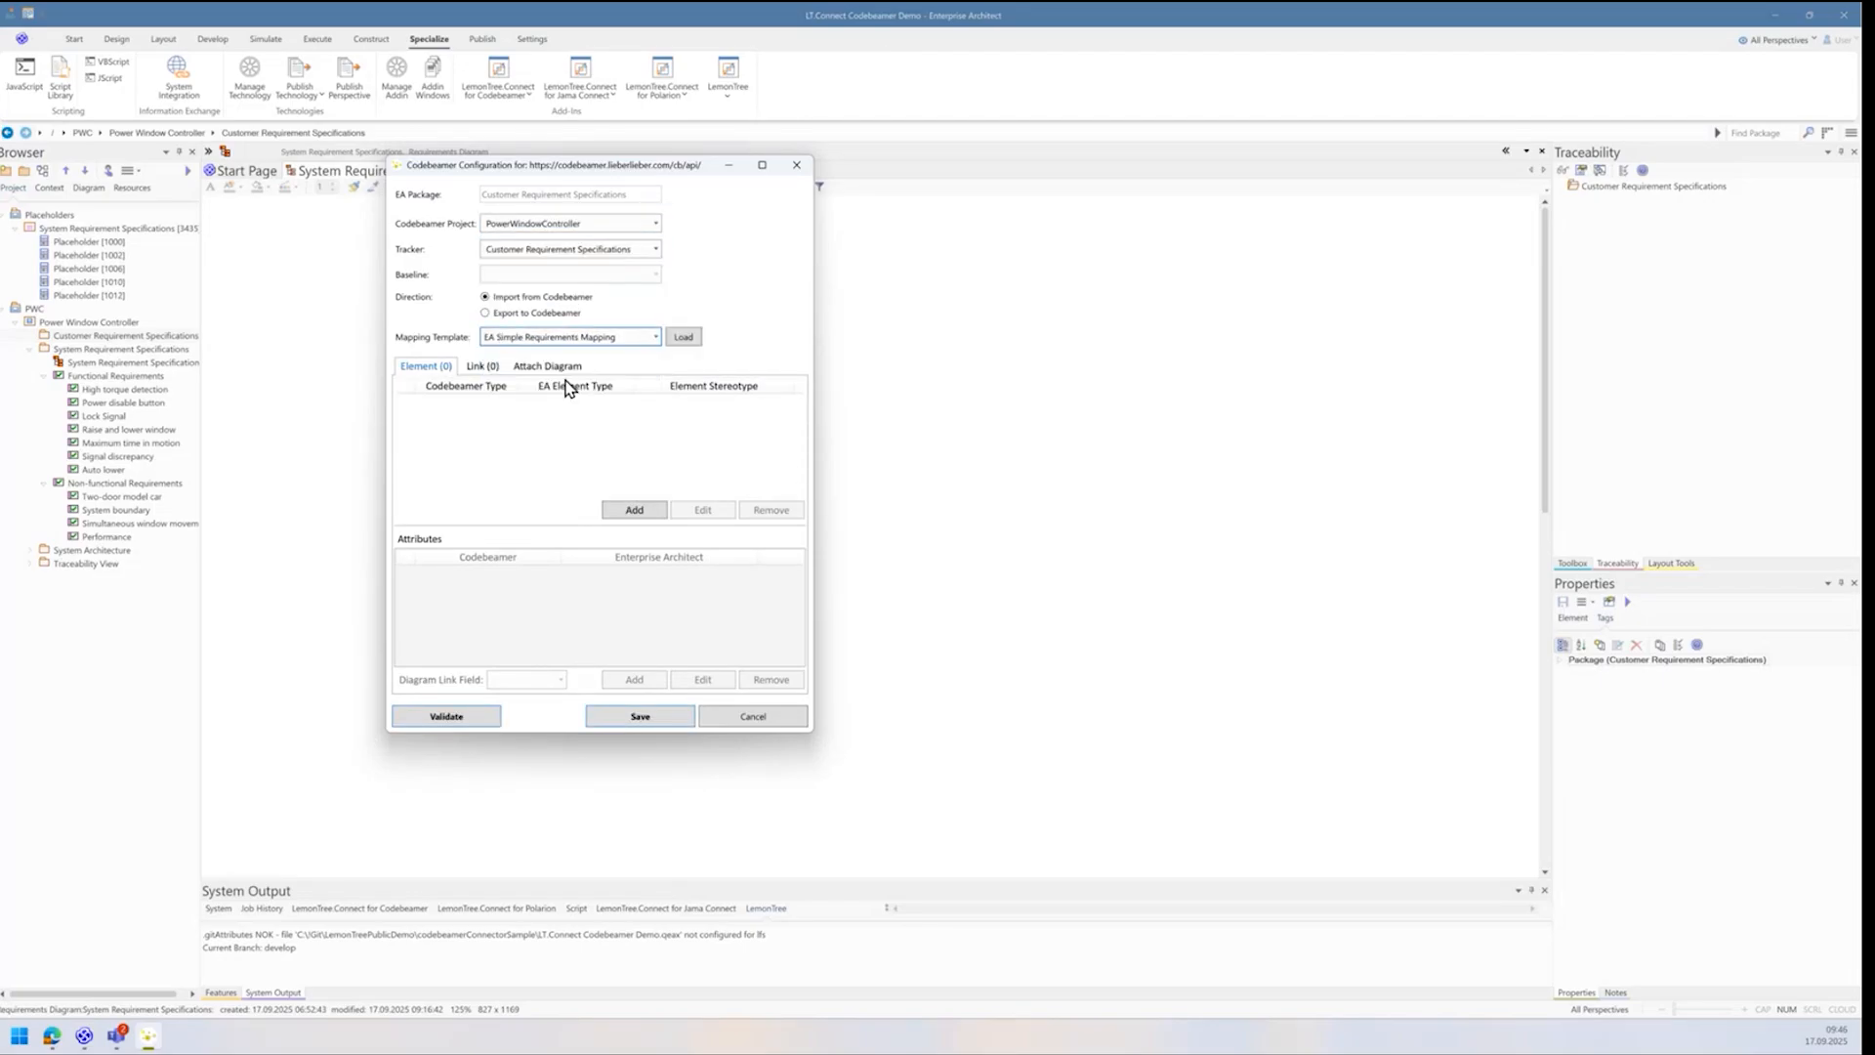
pyautogui.click(683, 337)
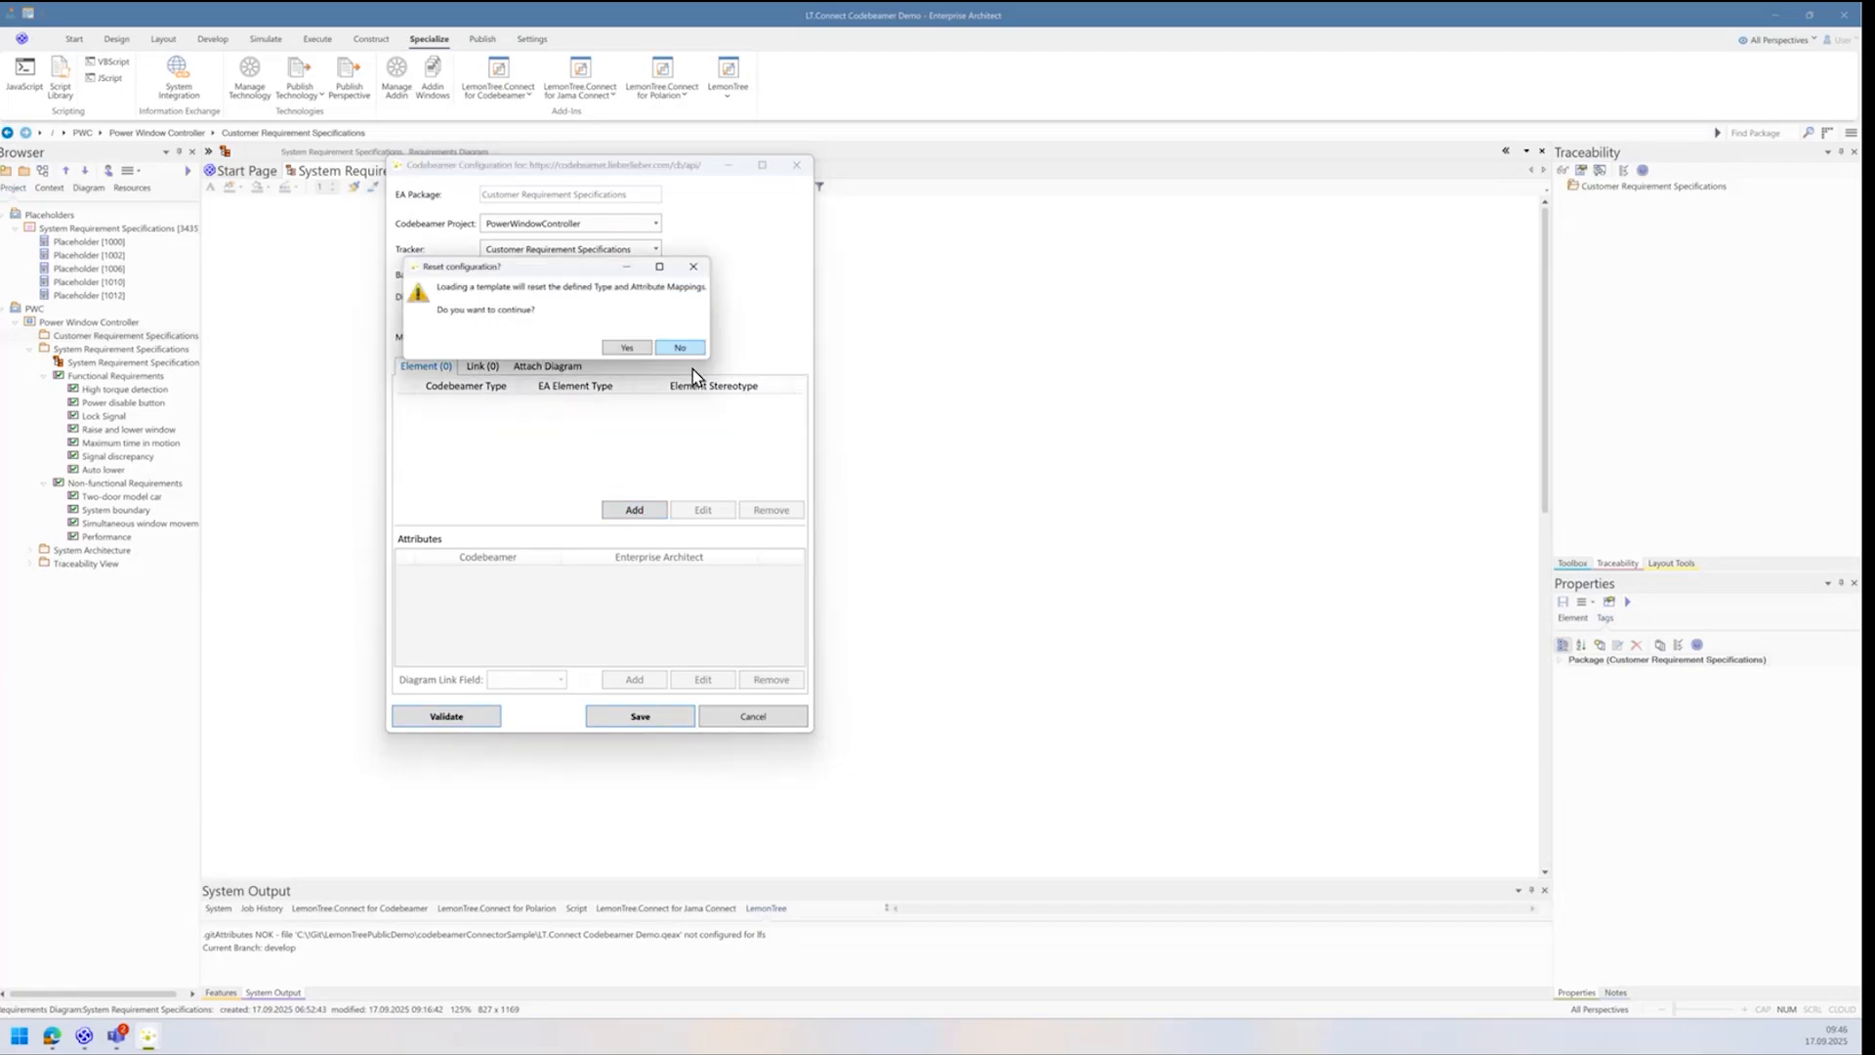
pyautogui.click(617, 348)
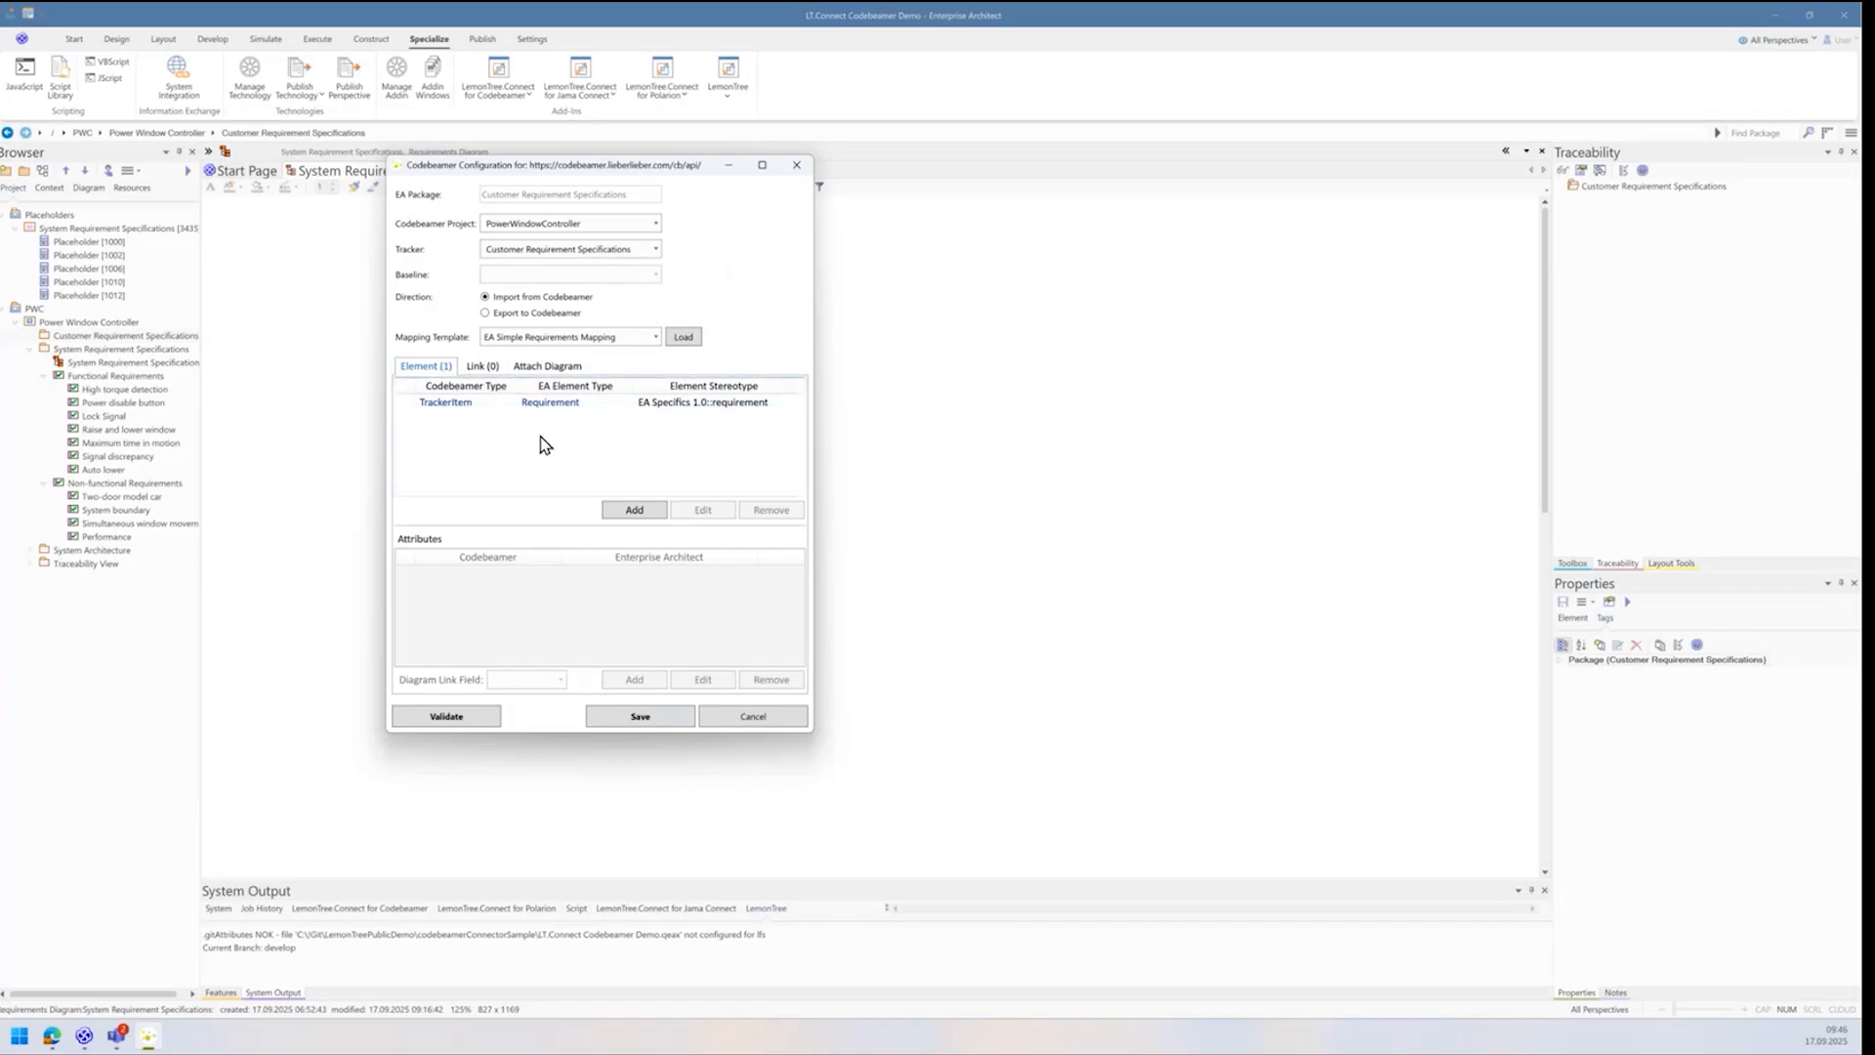
# Step: Save the configuration and import the customer requirements from Codebeamer into the package
pyautogui.click(661, 718)
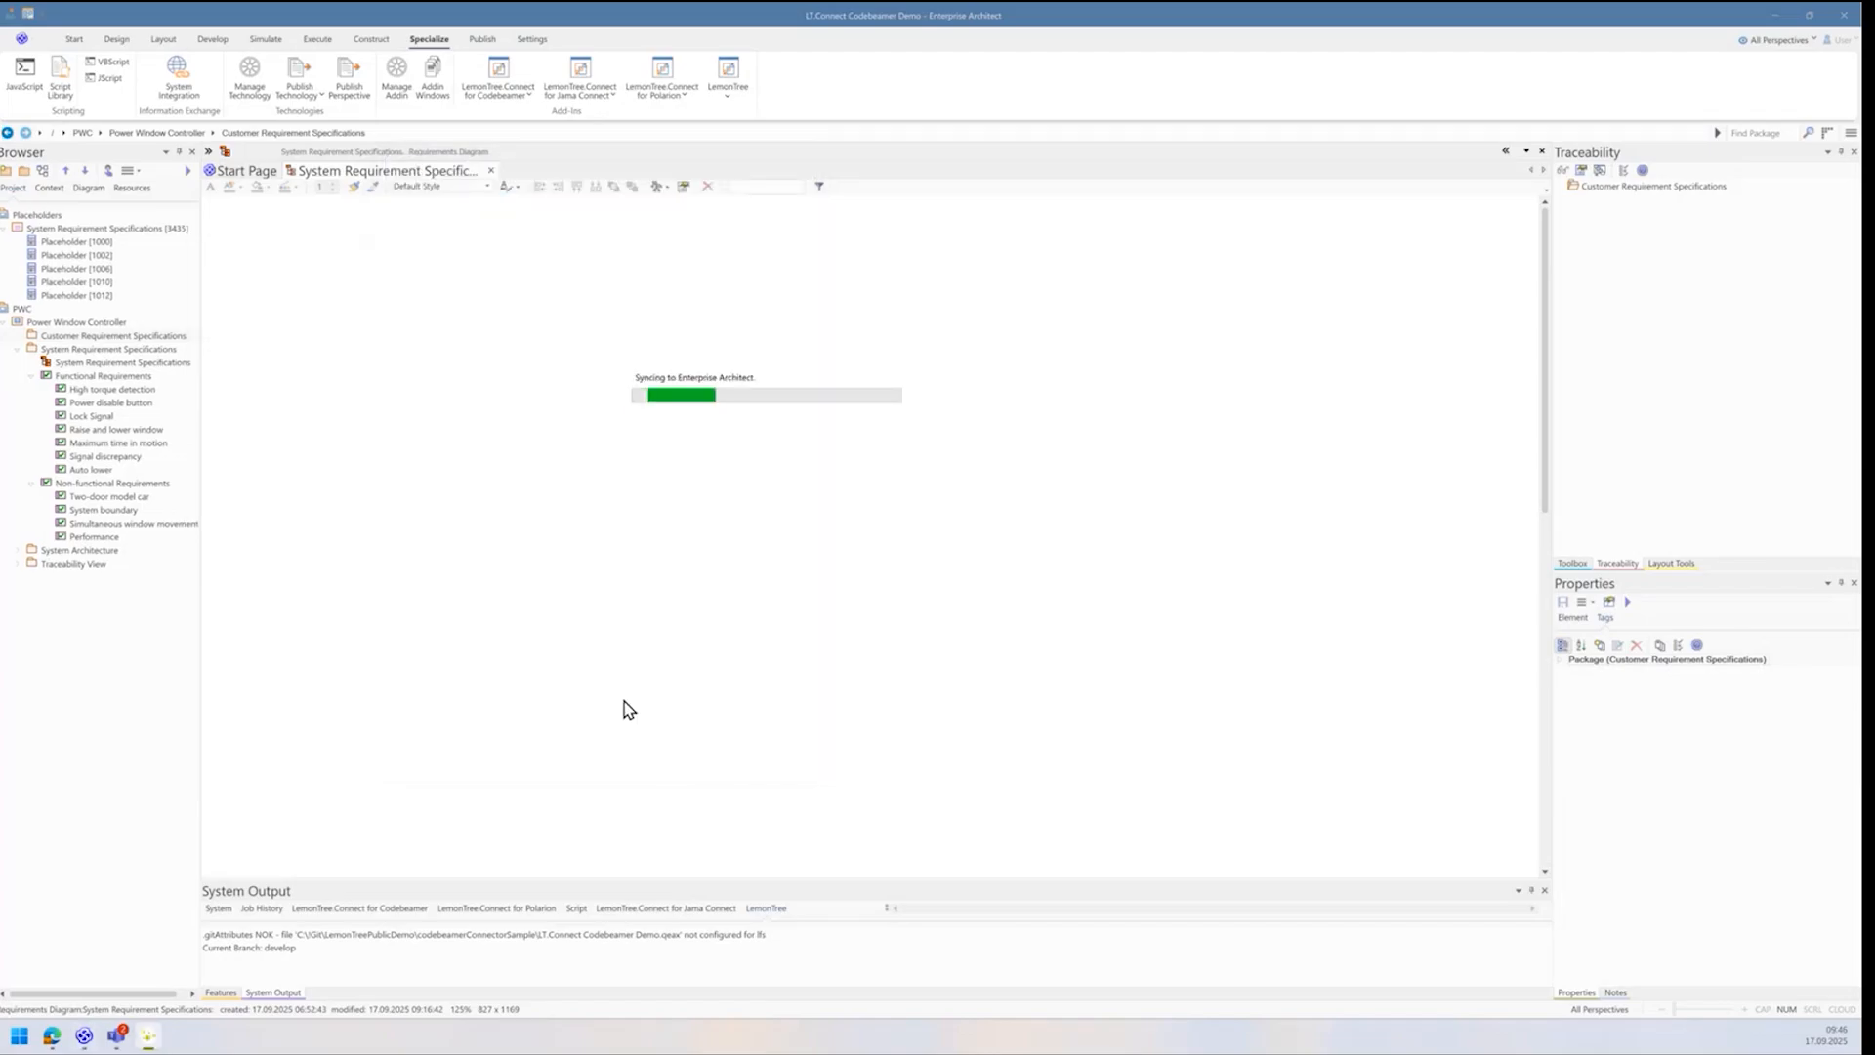
pyautogui.click(578, 400)
pyautogui.click(654, 348)
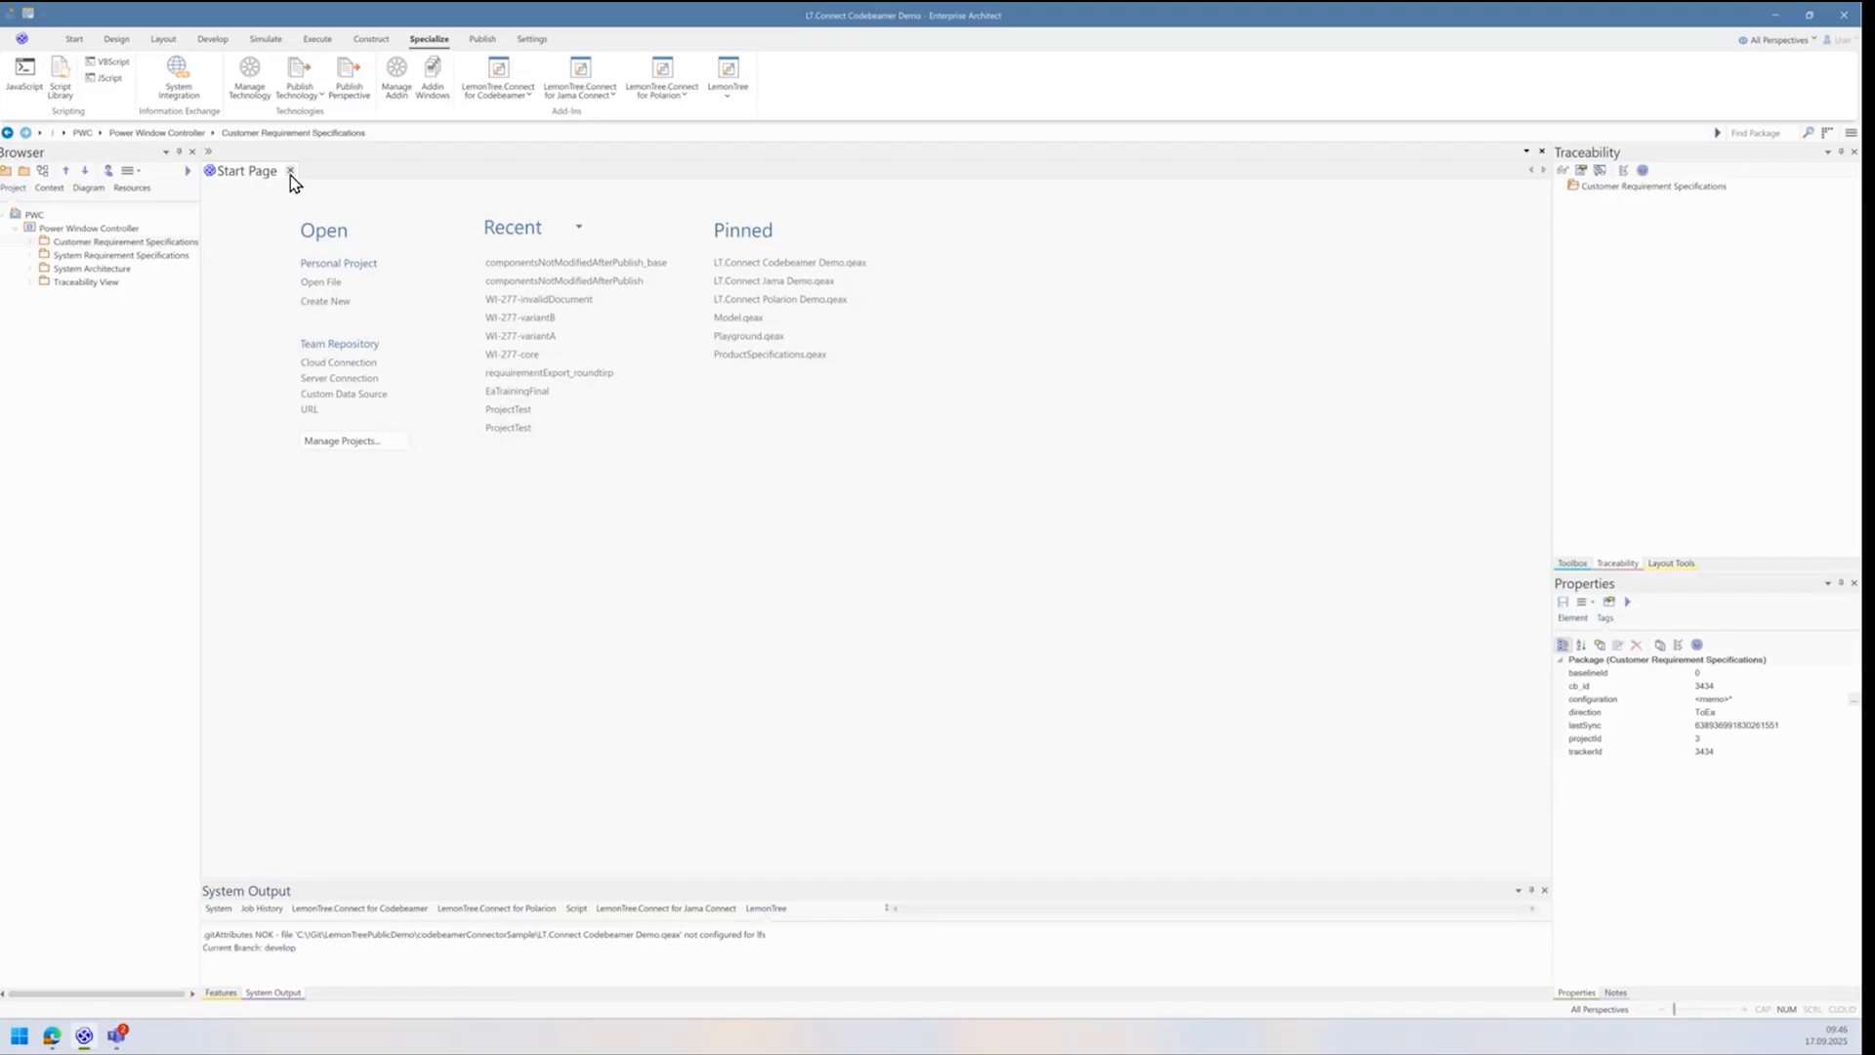
# Step: Close the start page and examine the traceability of the imported Window Controller and Raise and lower functionality requirements
pyautogui.click(290, 171)
pyautogui.click(32, 242)
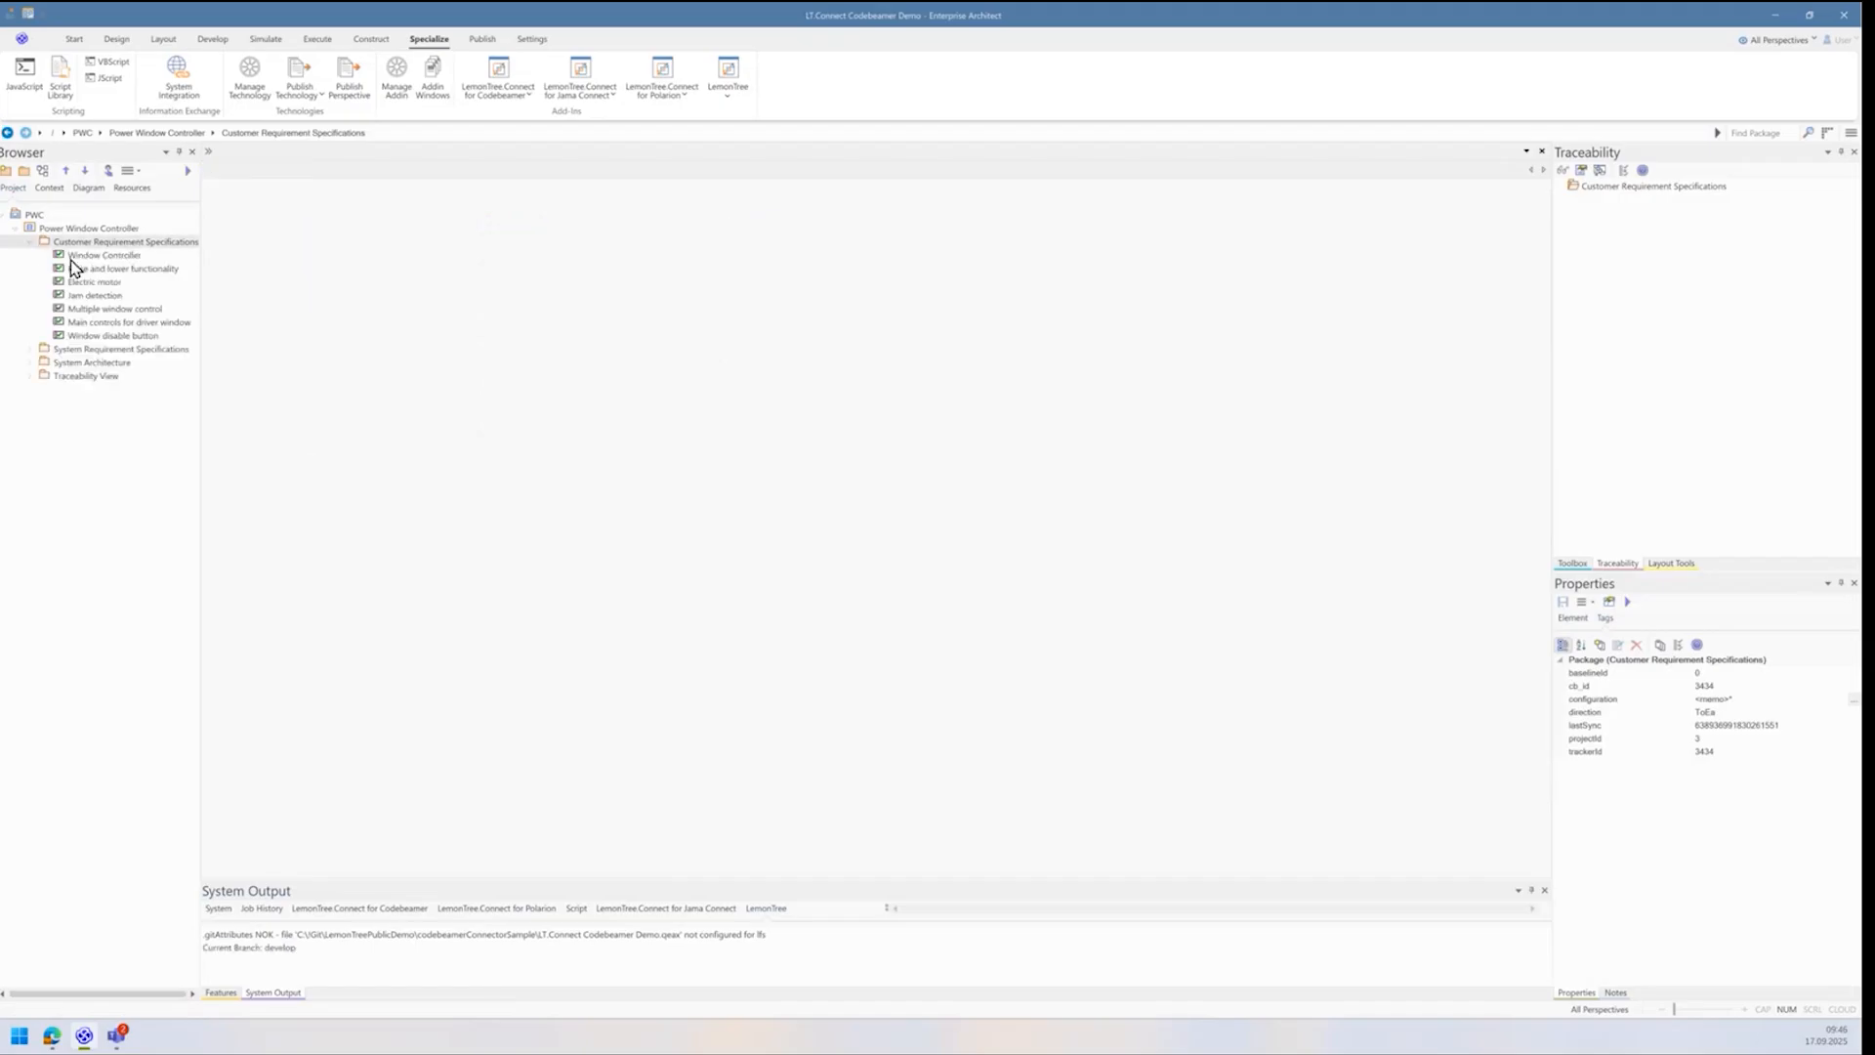
pyautogui.click(78, 257)
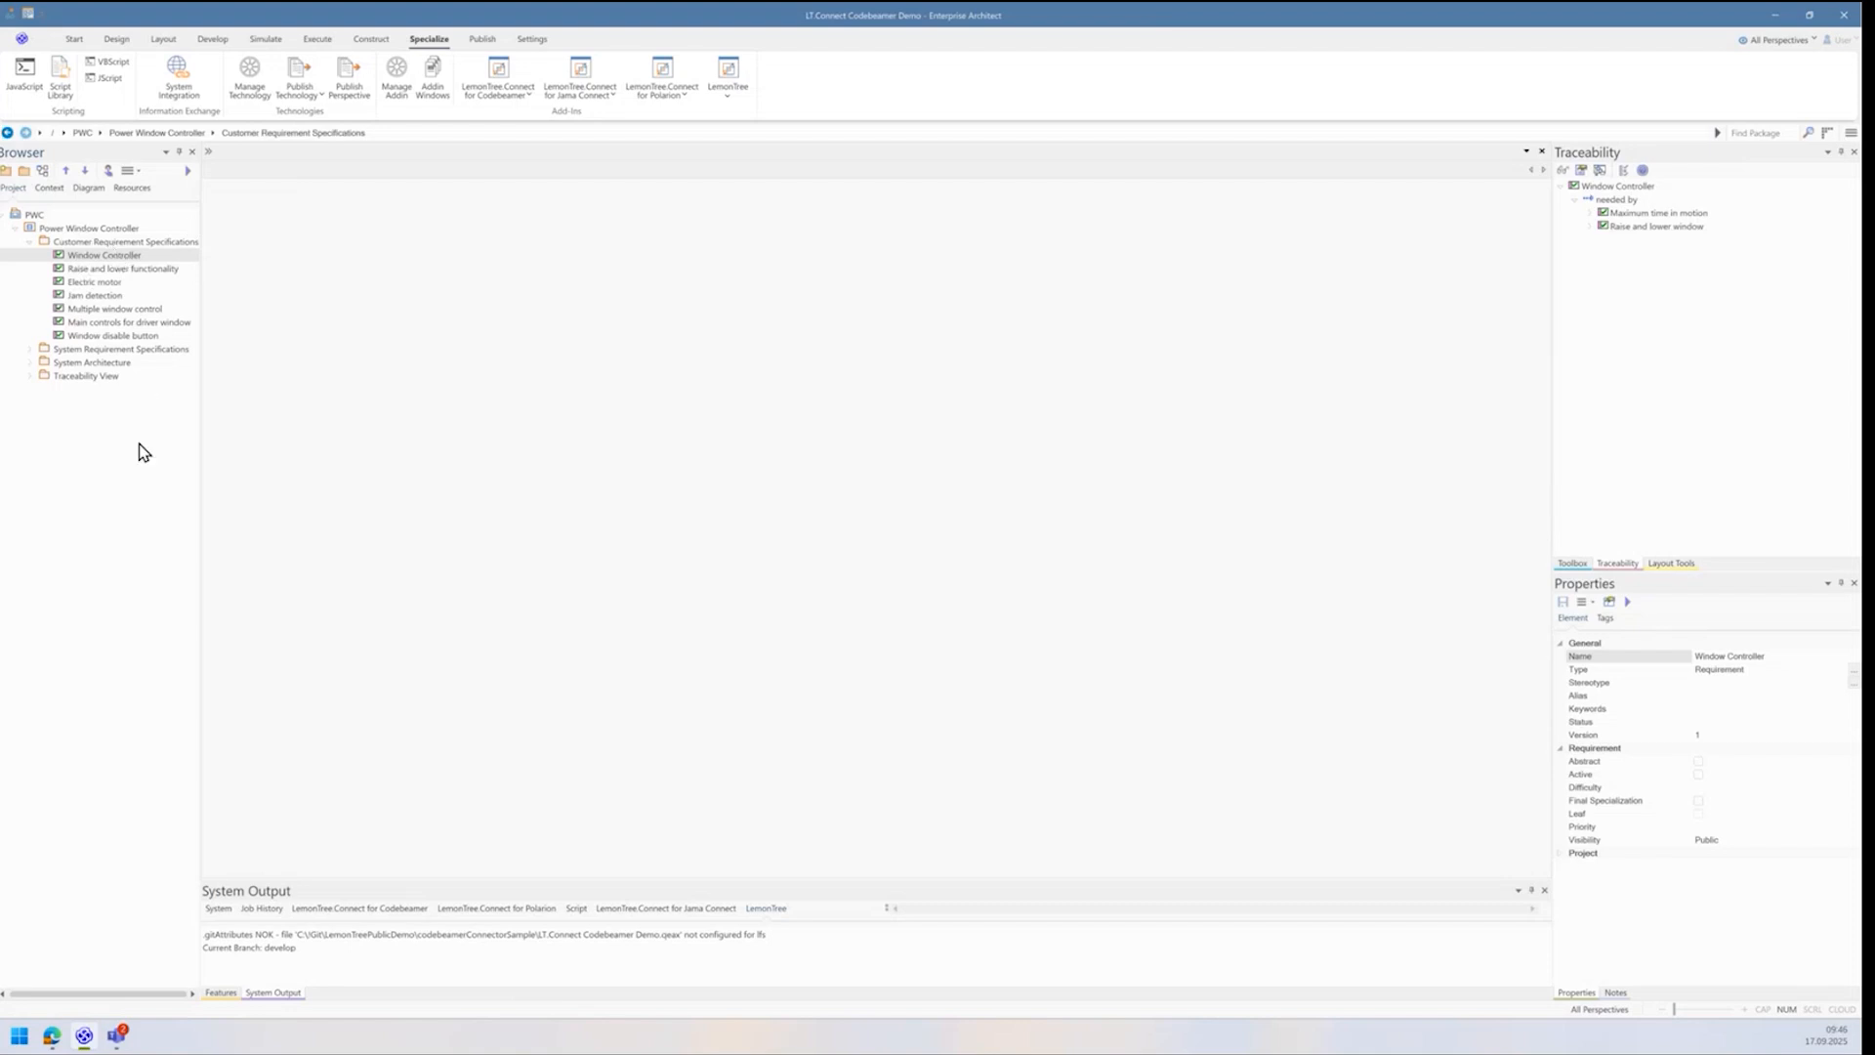
pyautogui.click(109, 269)
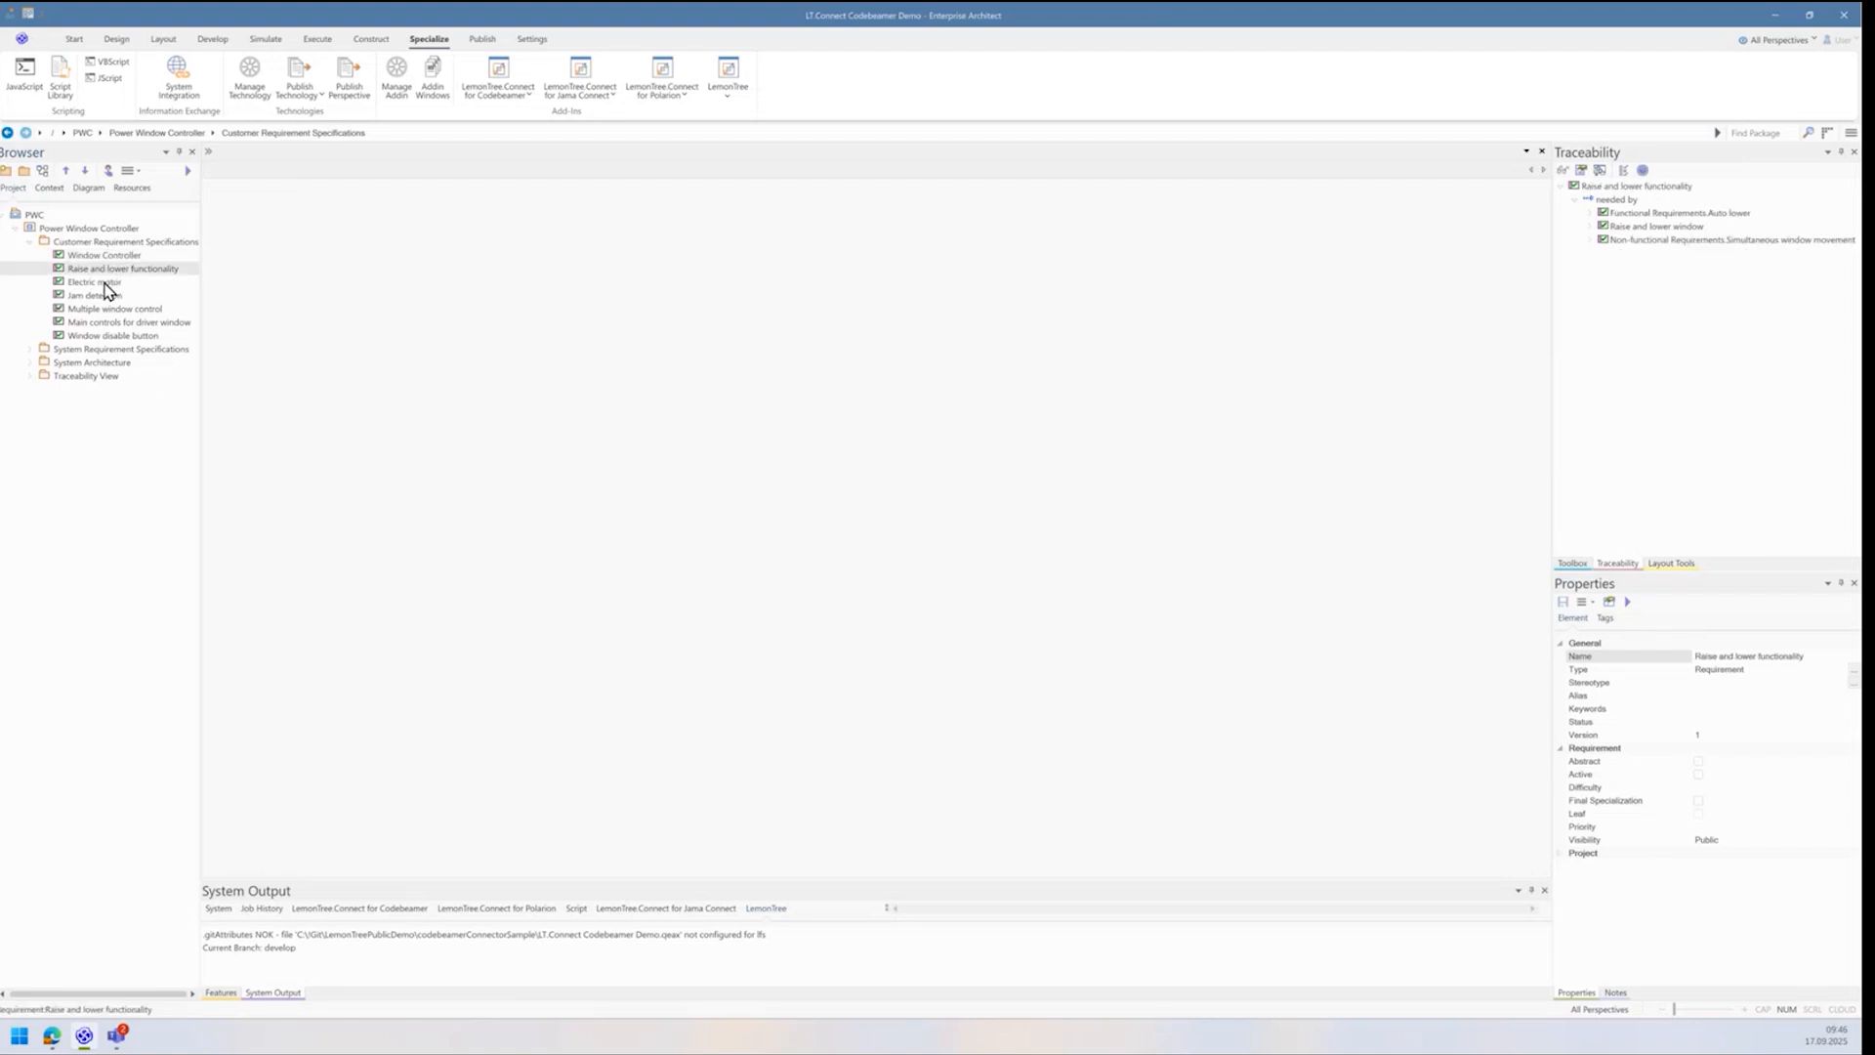
# Step: Examine the traceability of several imported customer requirements, including Window Controller and Raise and lower functionality
pyautogui.click(105, 256)
pyautogui.click(101, 269)
pyautogui.click(97, 296)
pyautogui.click(94, 271)
pyautogui.click(89, 255)
# Step: Expand the System Requirement Specifications with both requirement groups and compare the traceability of Power disable button and Raise and lower functionality
pyautogui.click(30, 348)
pyautogui.click(44, 376)
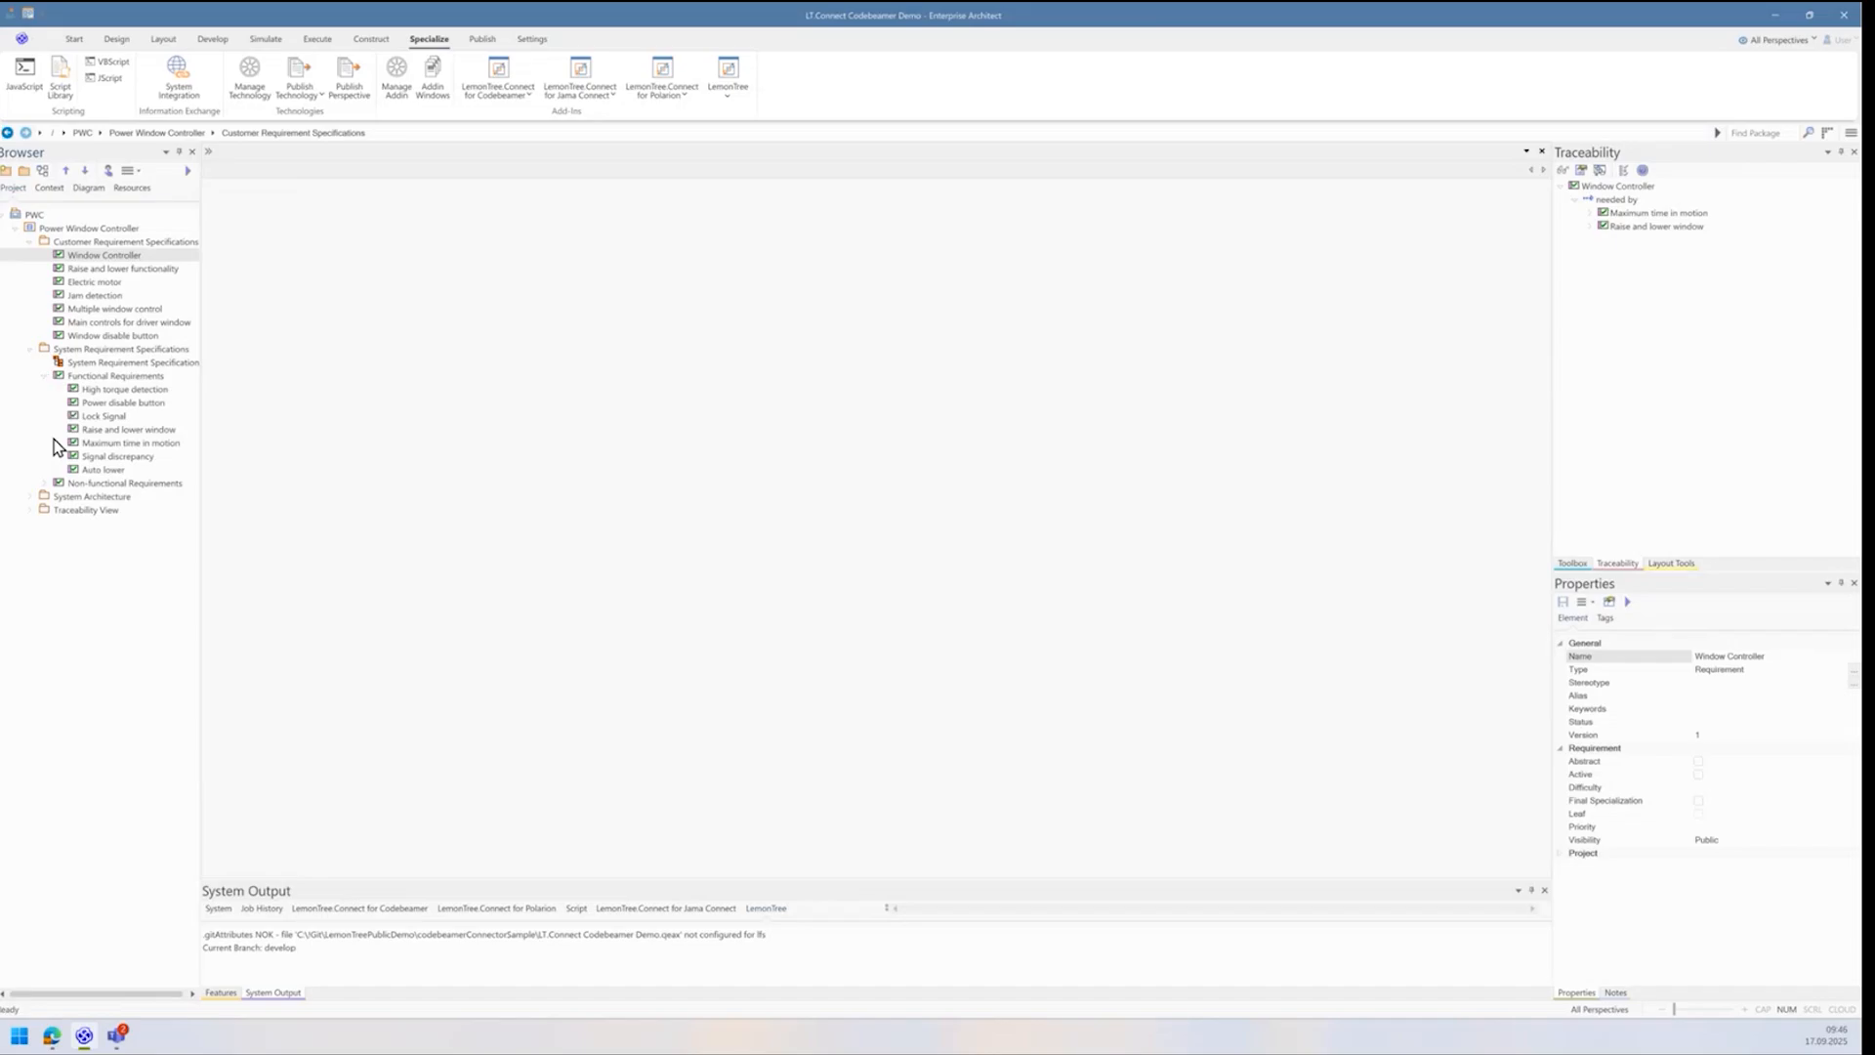
pyautogui.click(44, 484)
pyautogui.click(90, 403)
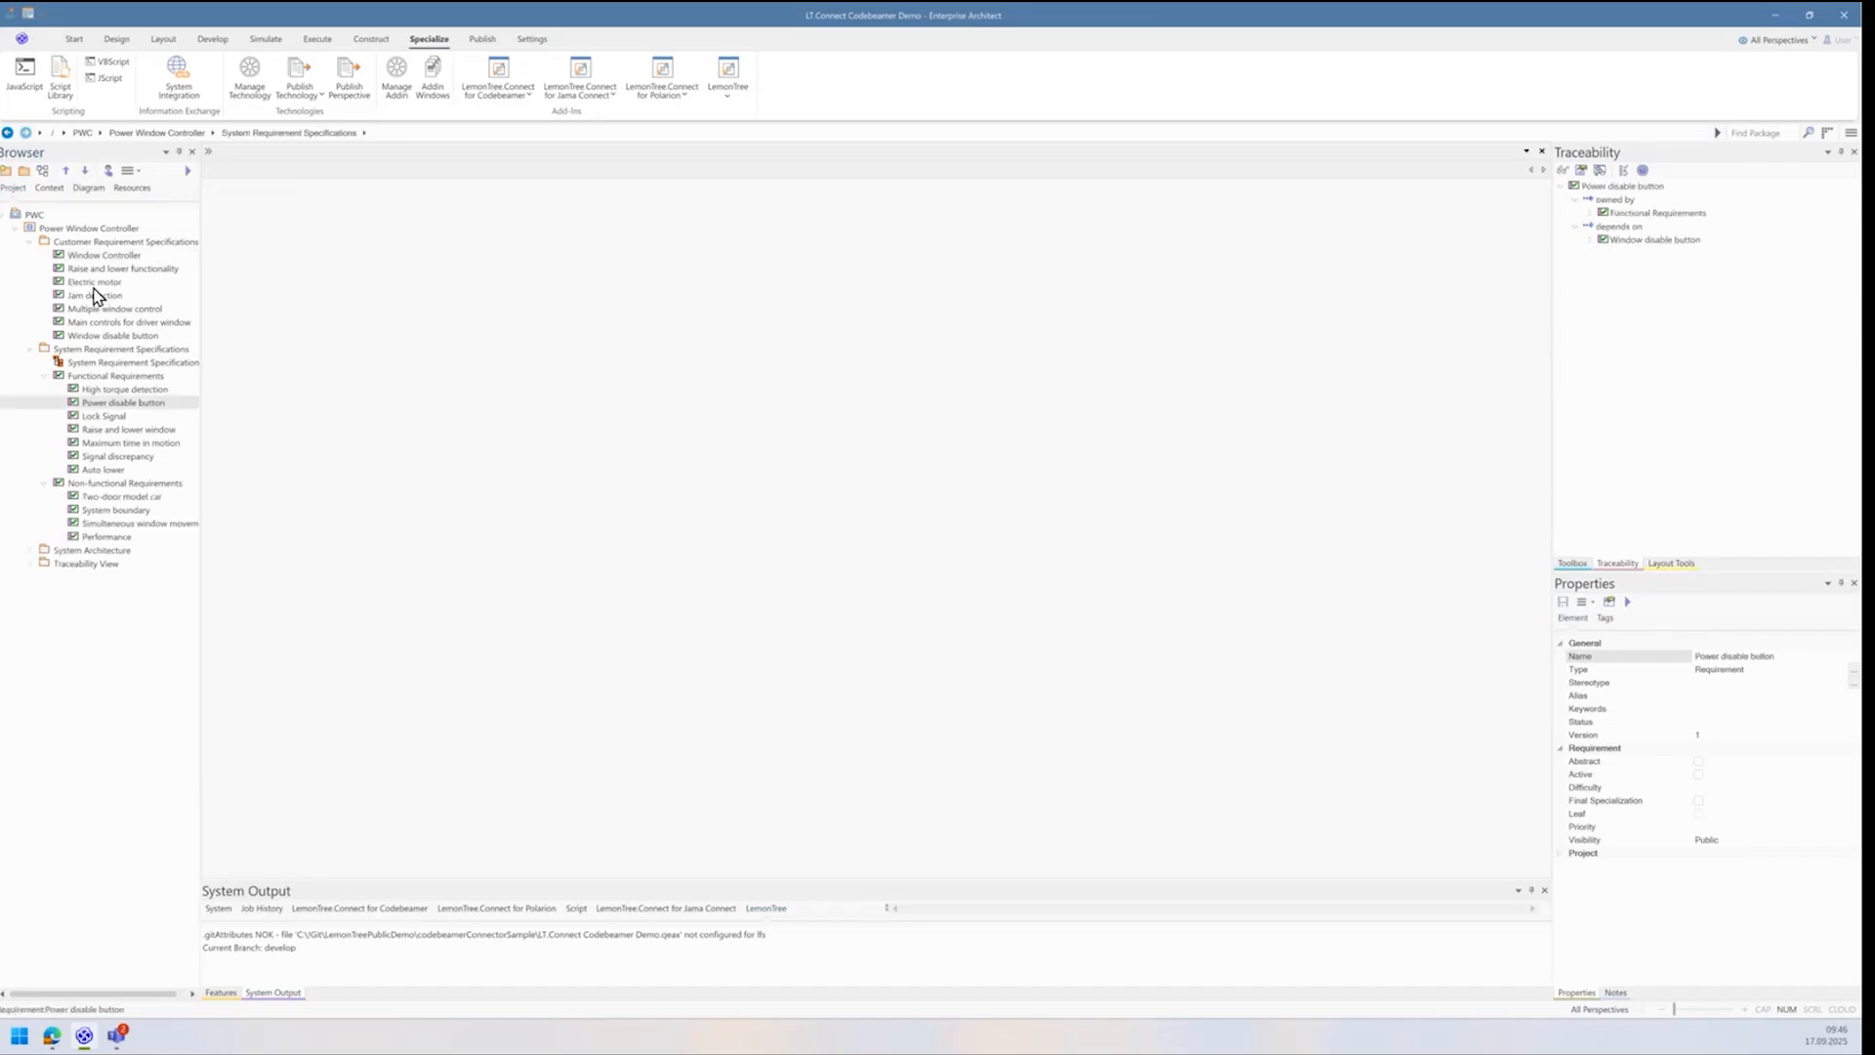
pyautogui.click(1635, 244)
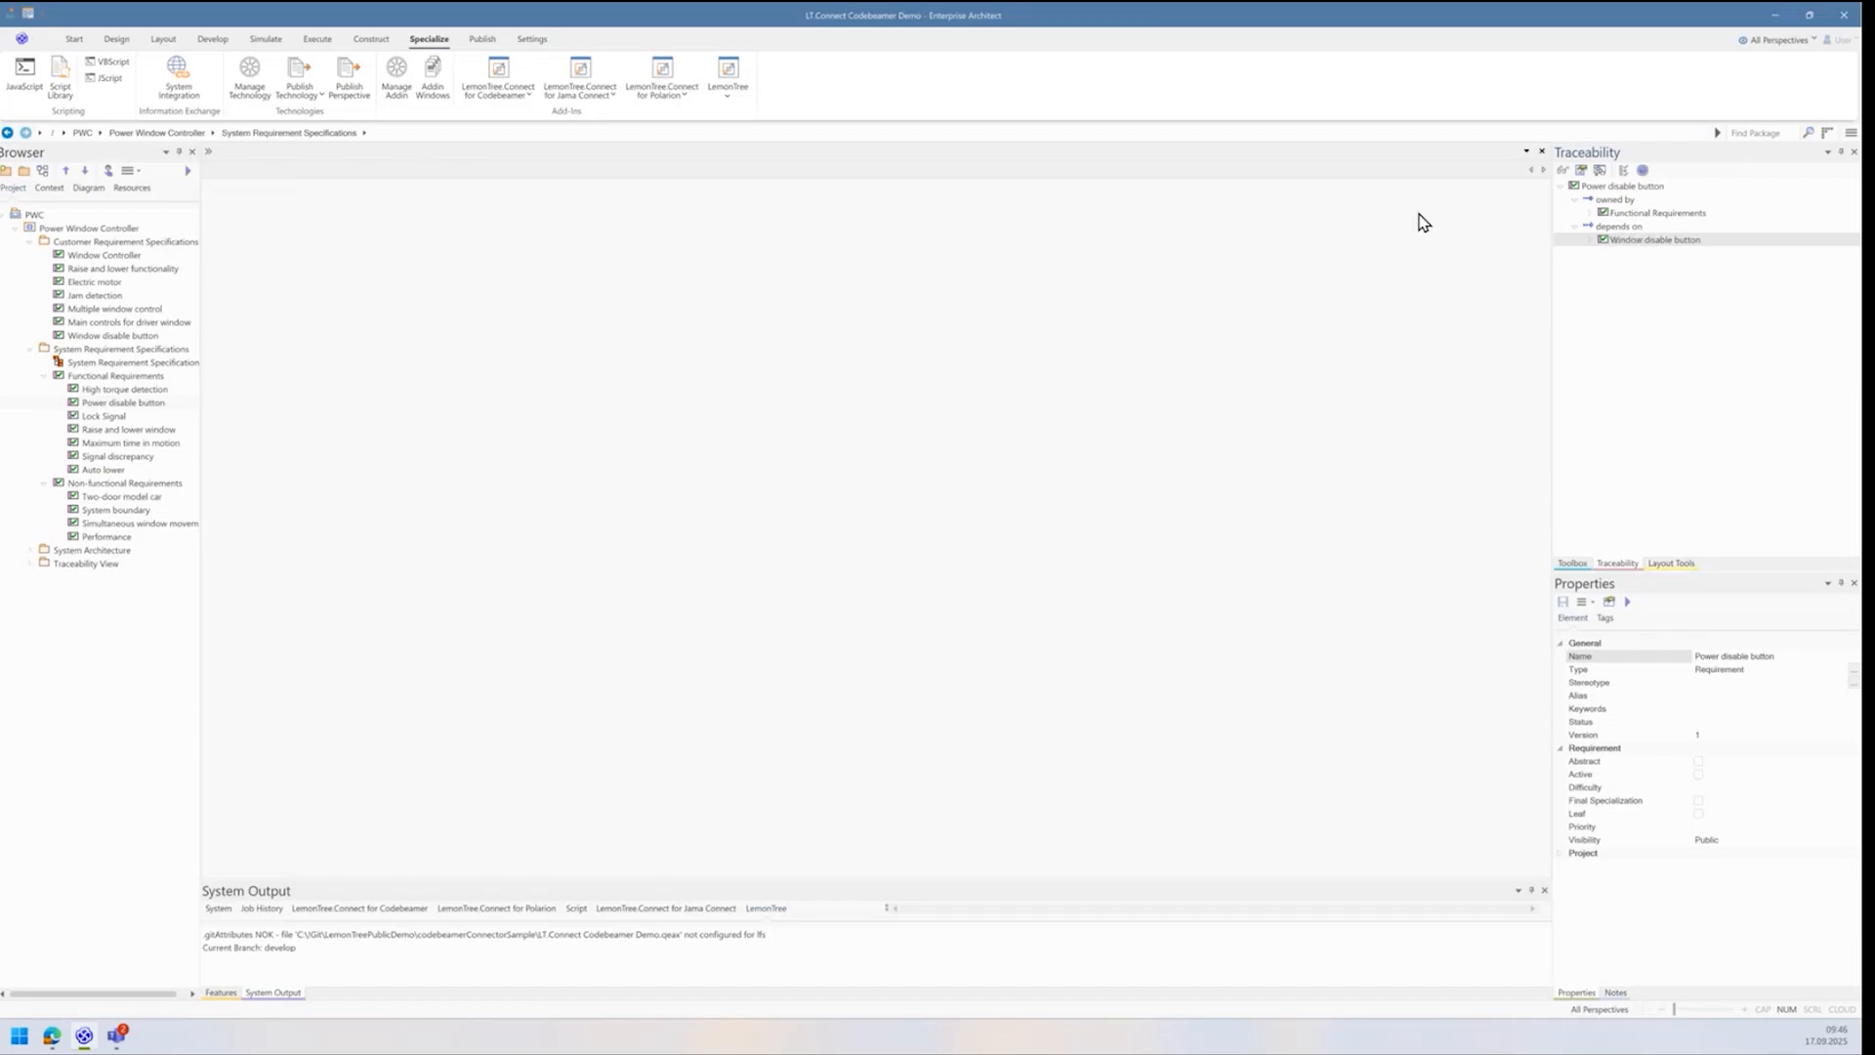
pyautogui.click(86, 266)
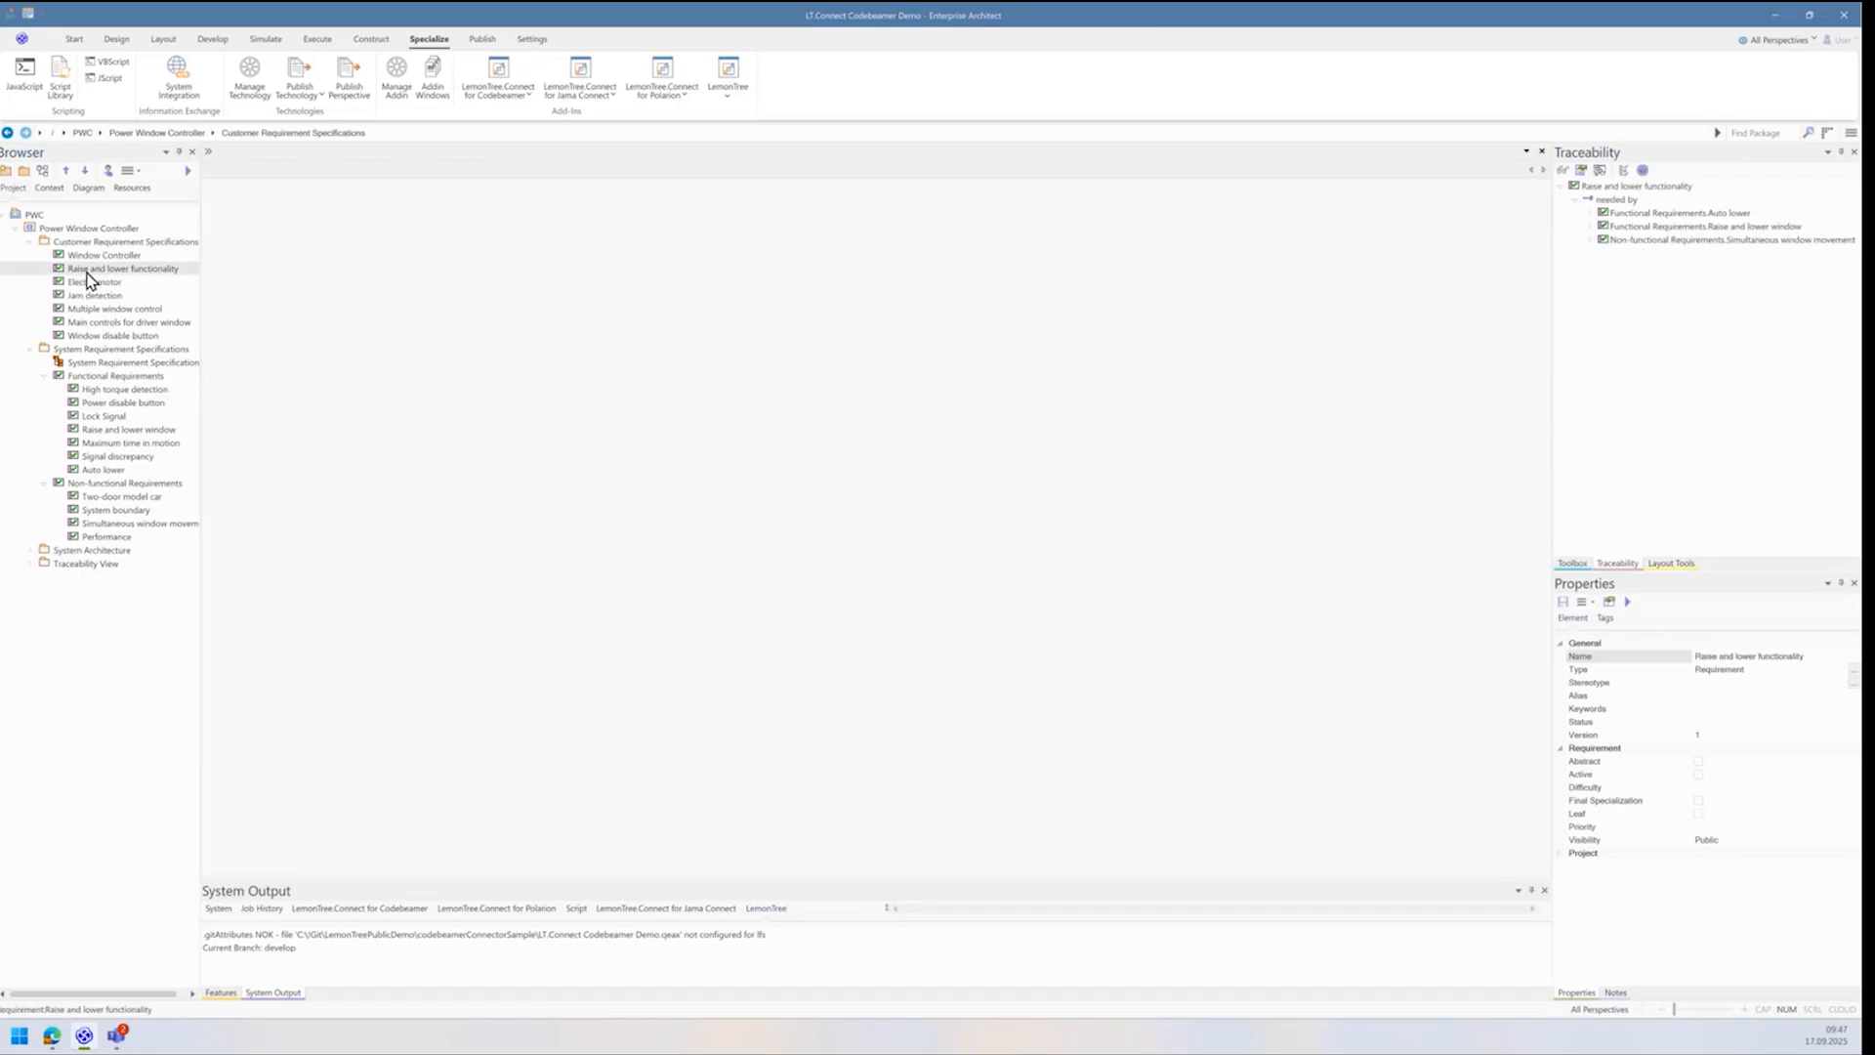
# Step: Expand the System Architecture package and examine its synchronisation properties alongside its PWC_DomainModel subpackage
pyautogui.click(31, 550)
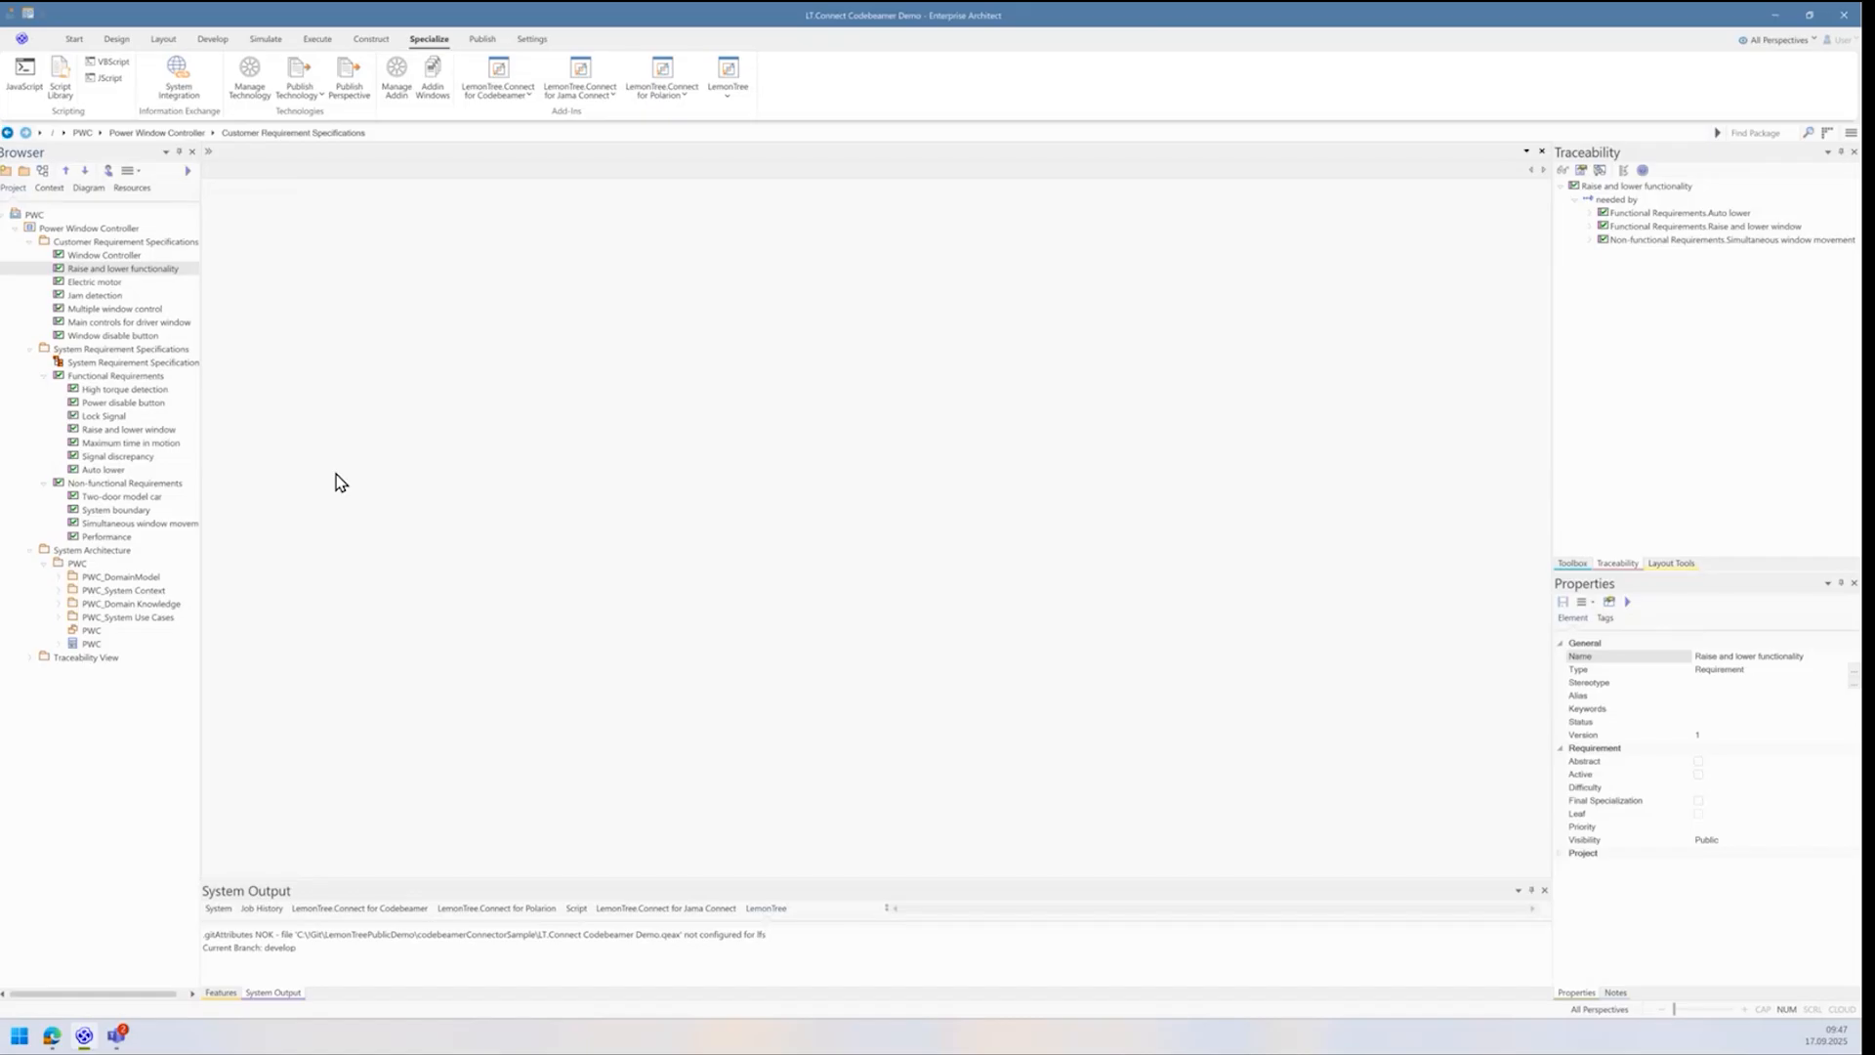
pyautogui.click(115, 577)
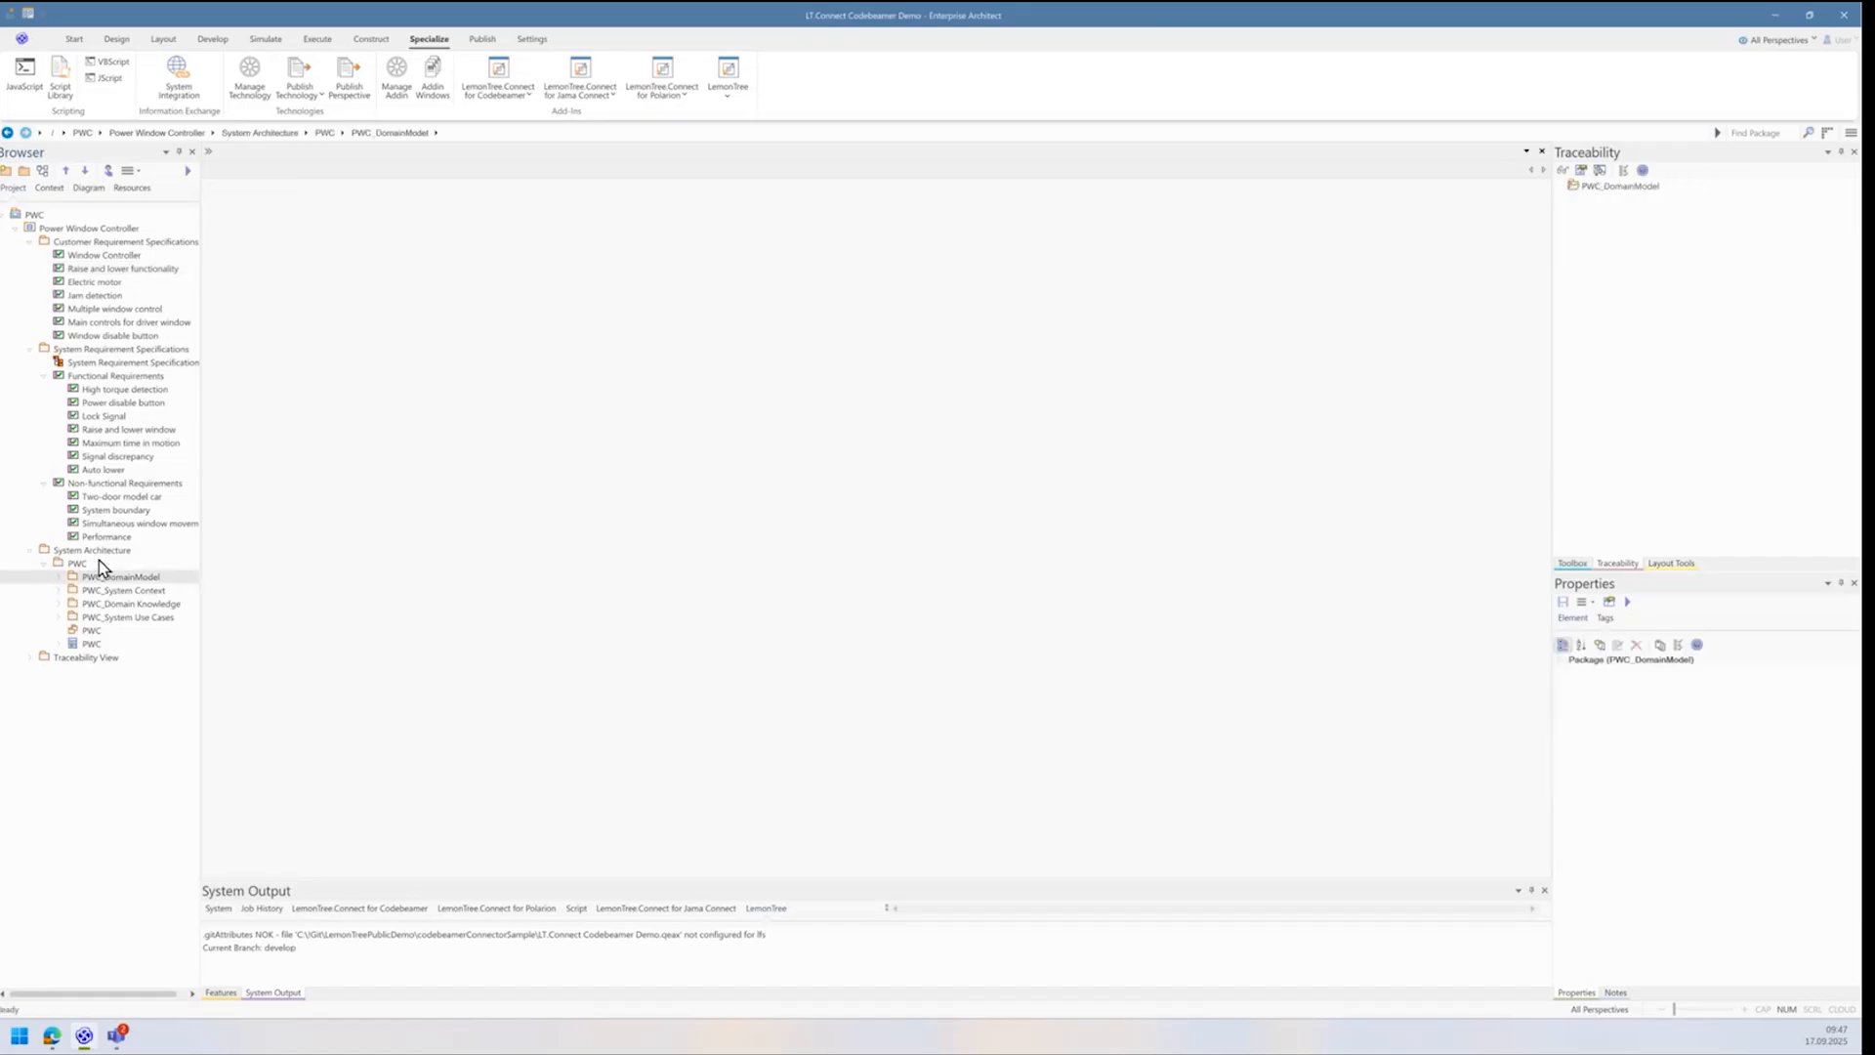
pyautogui.click(99, 551)
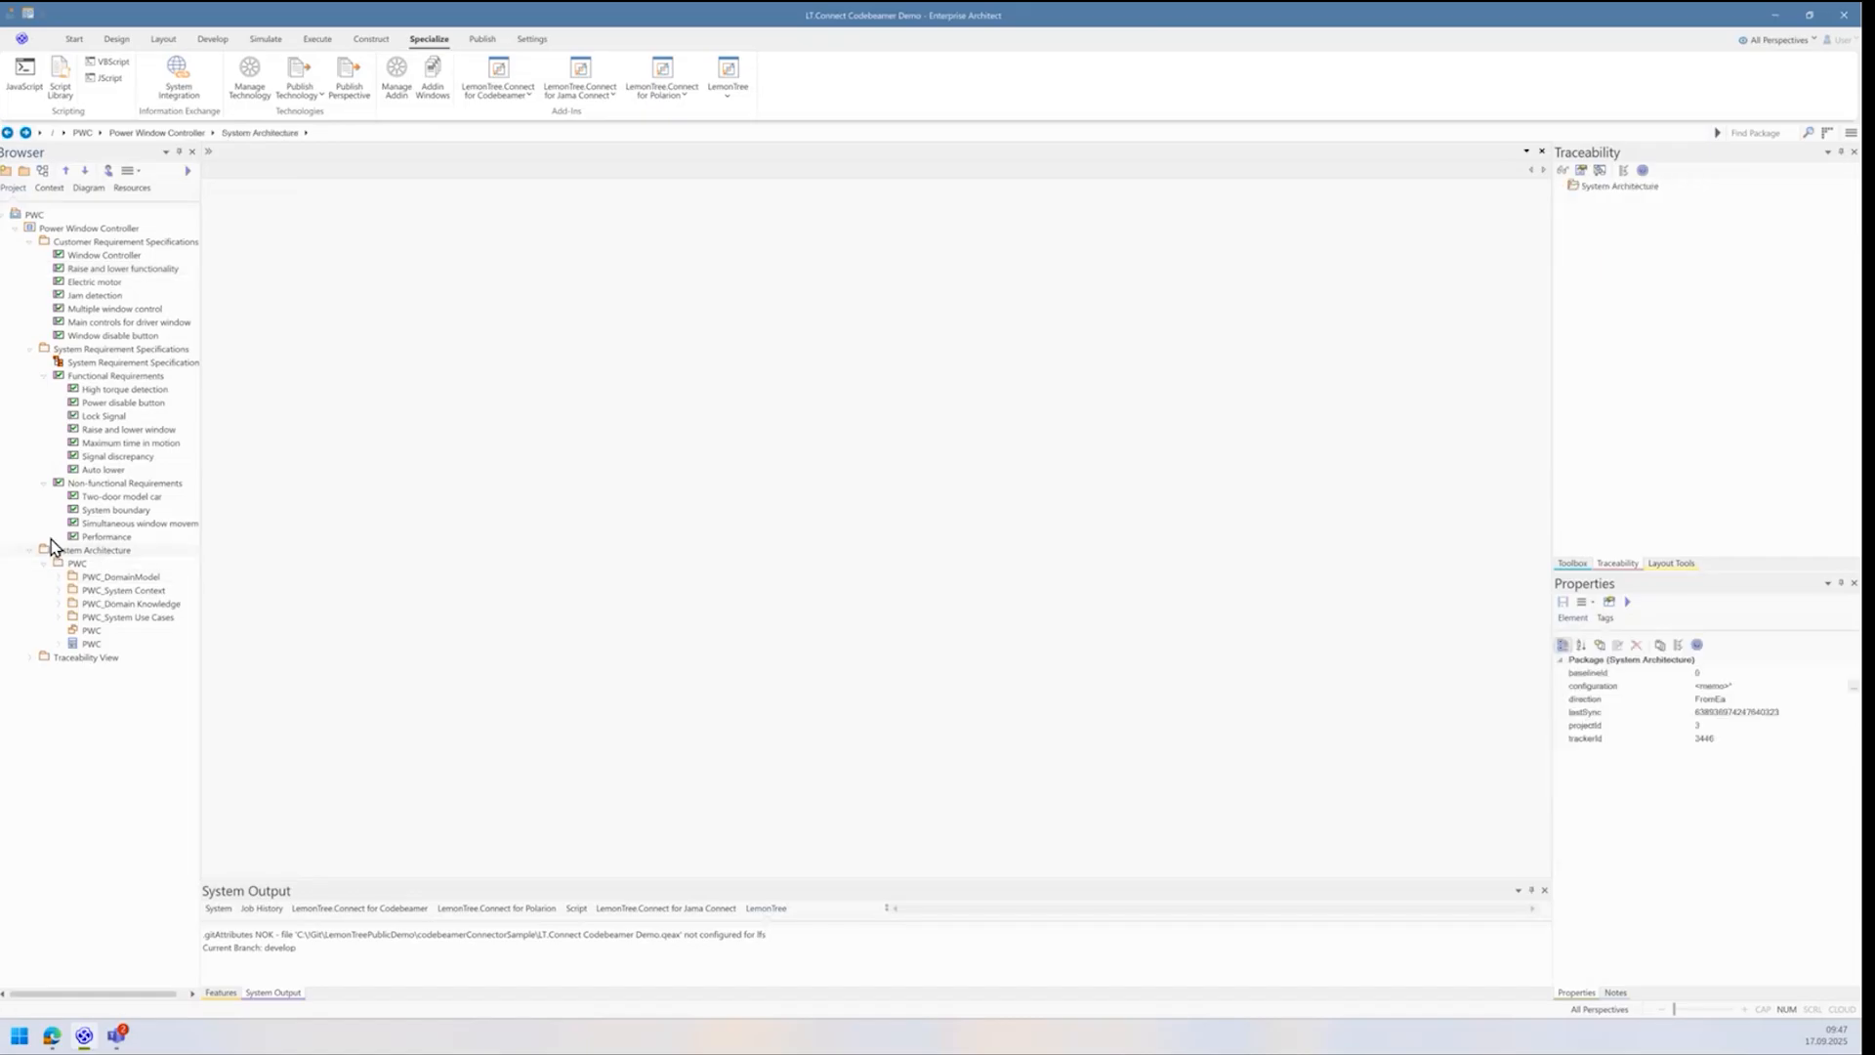
pyautogui.click(107, 577)
pyautogui.click(97, 551)
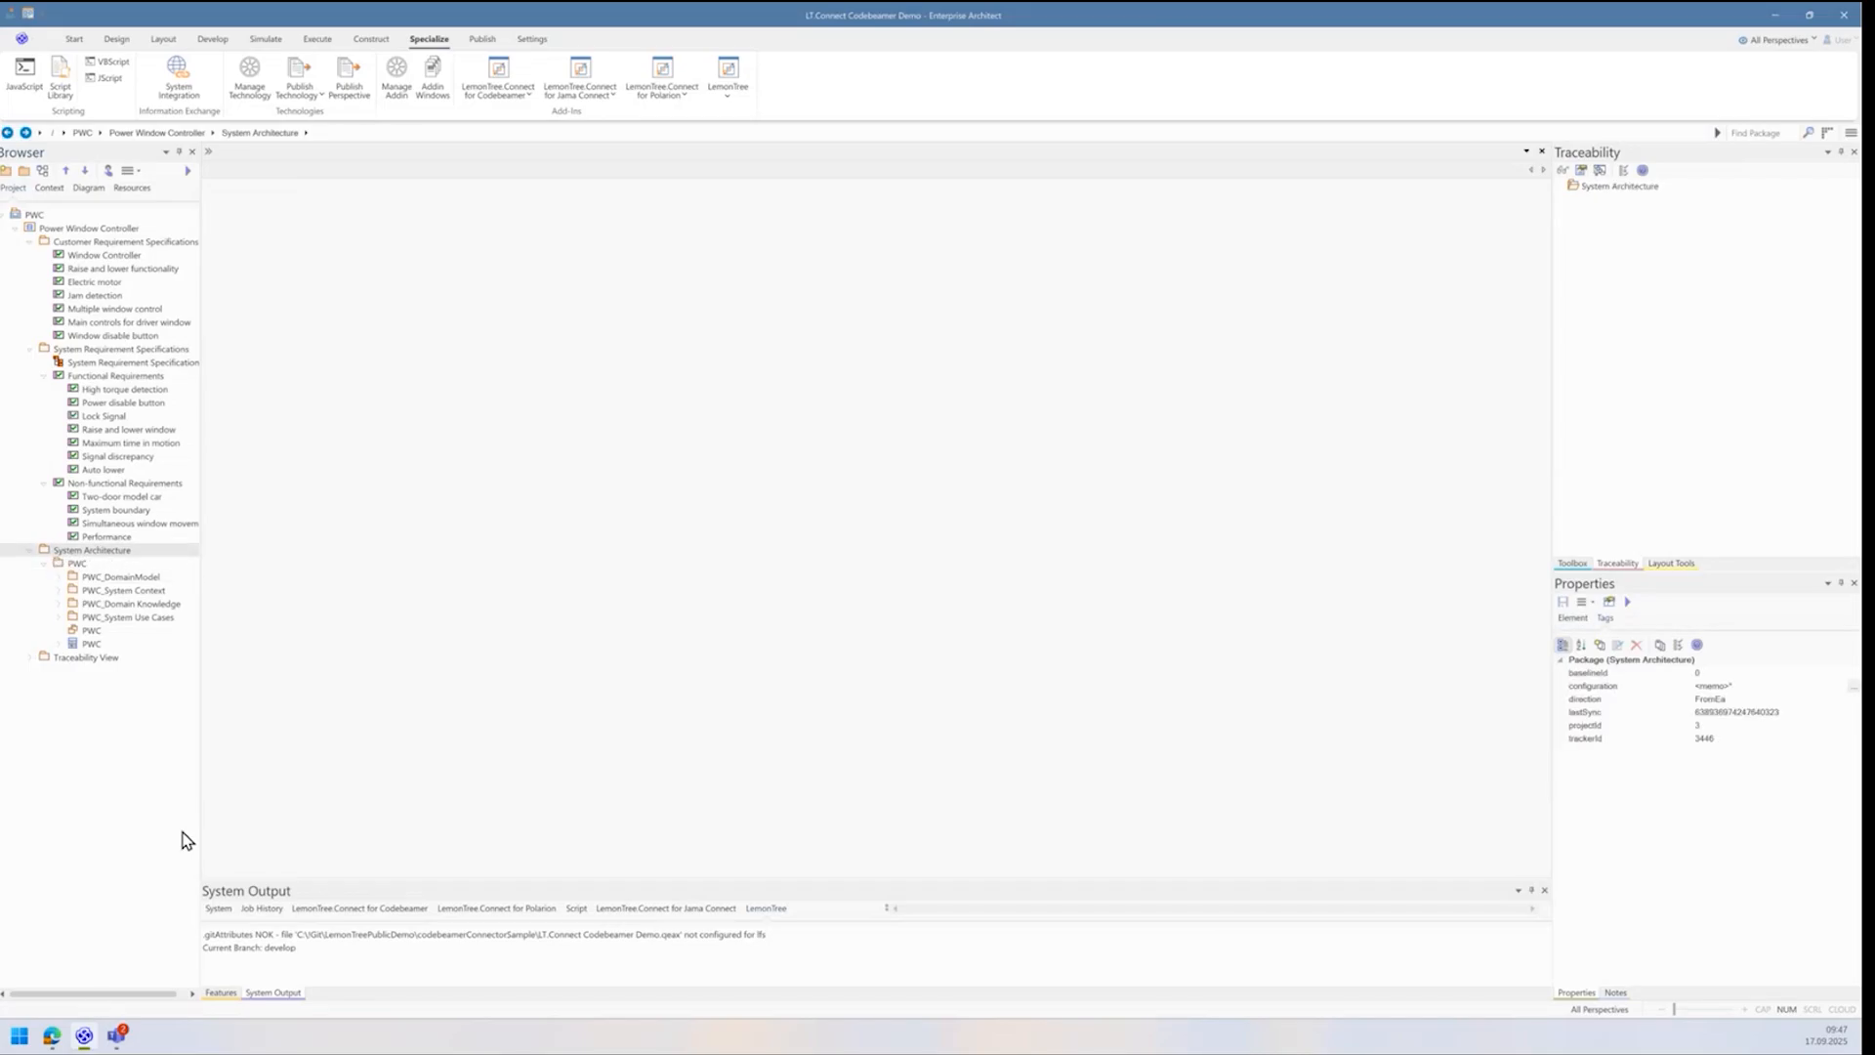
# Step: Switch to Codebeamer in the browser and check the contents of the Architecture tracker
pyautogui.click(54, 1037)
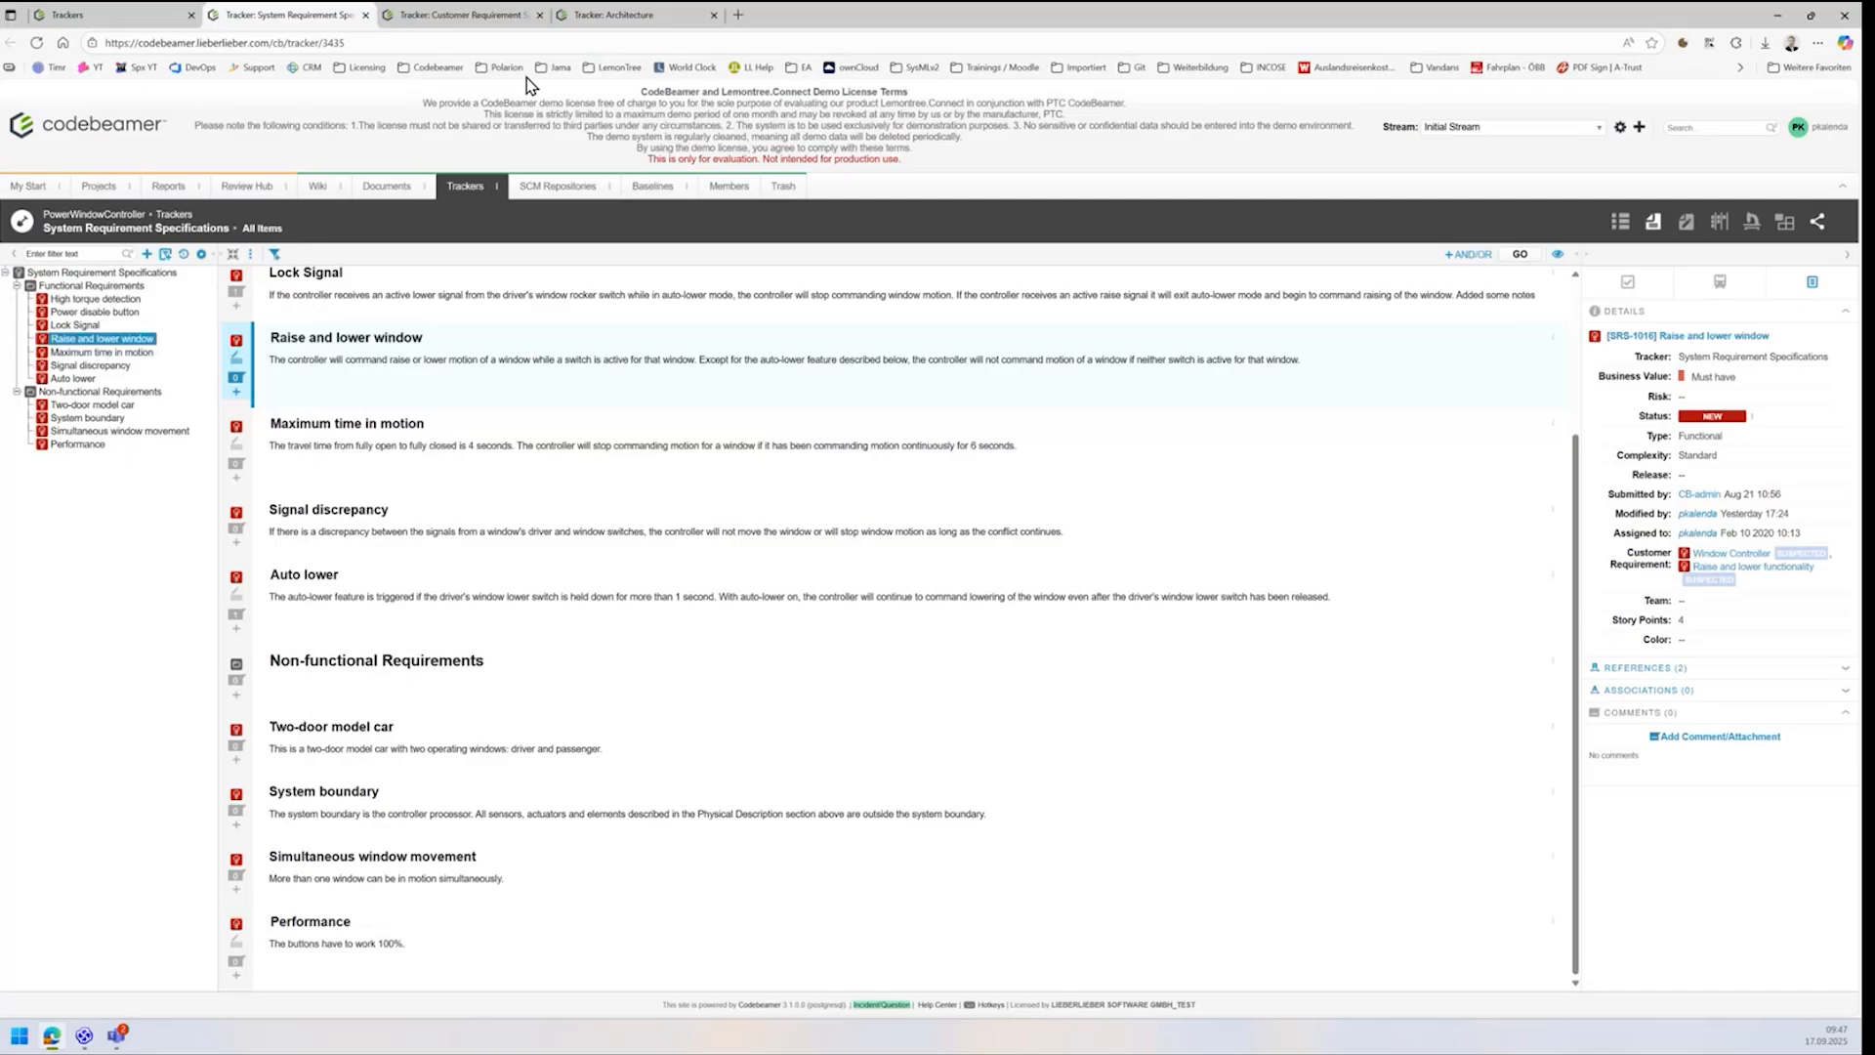
pyautogui.click(613, 16)
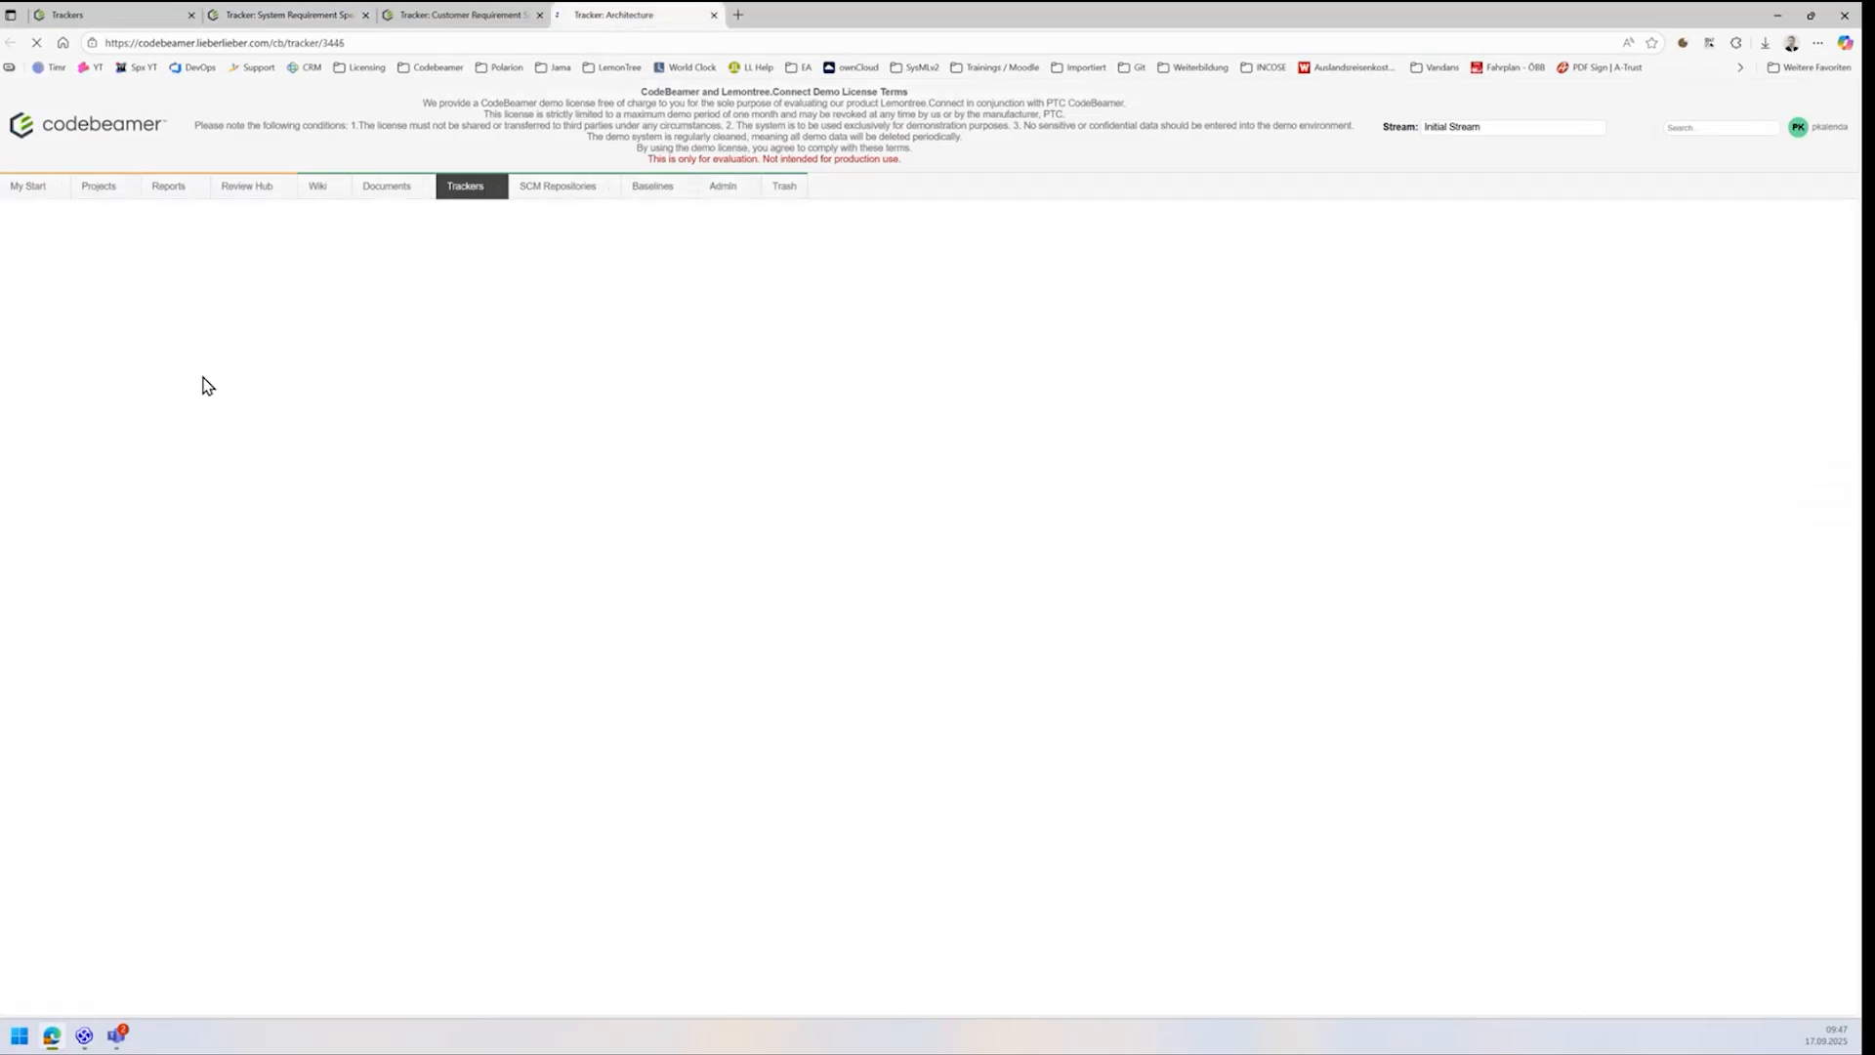
pyautogui.click(41, 276)
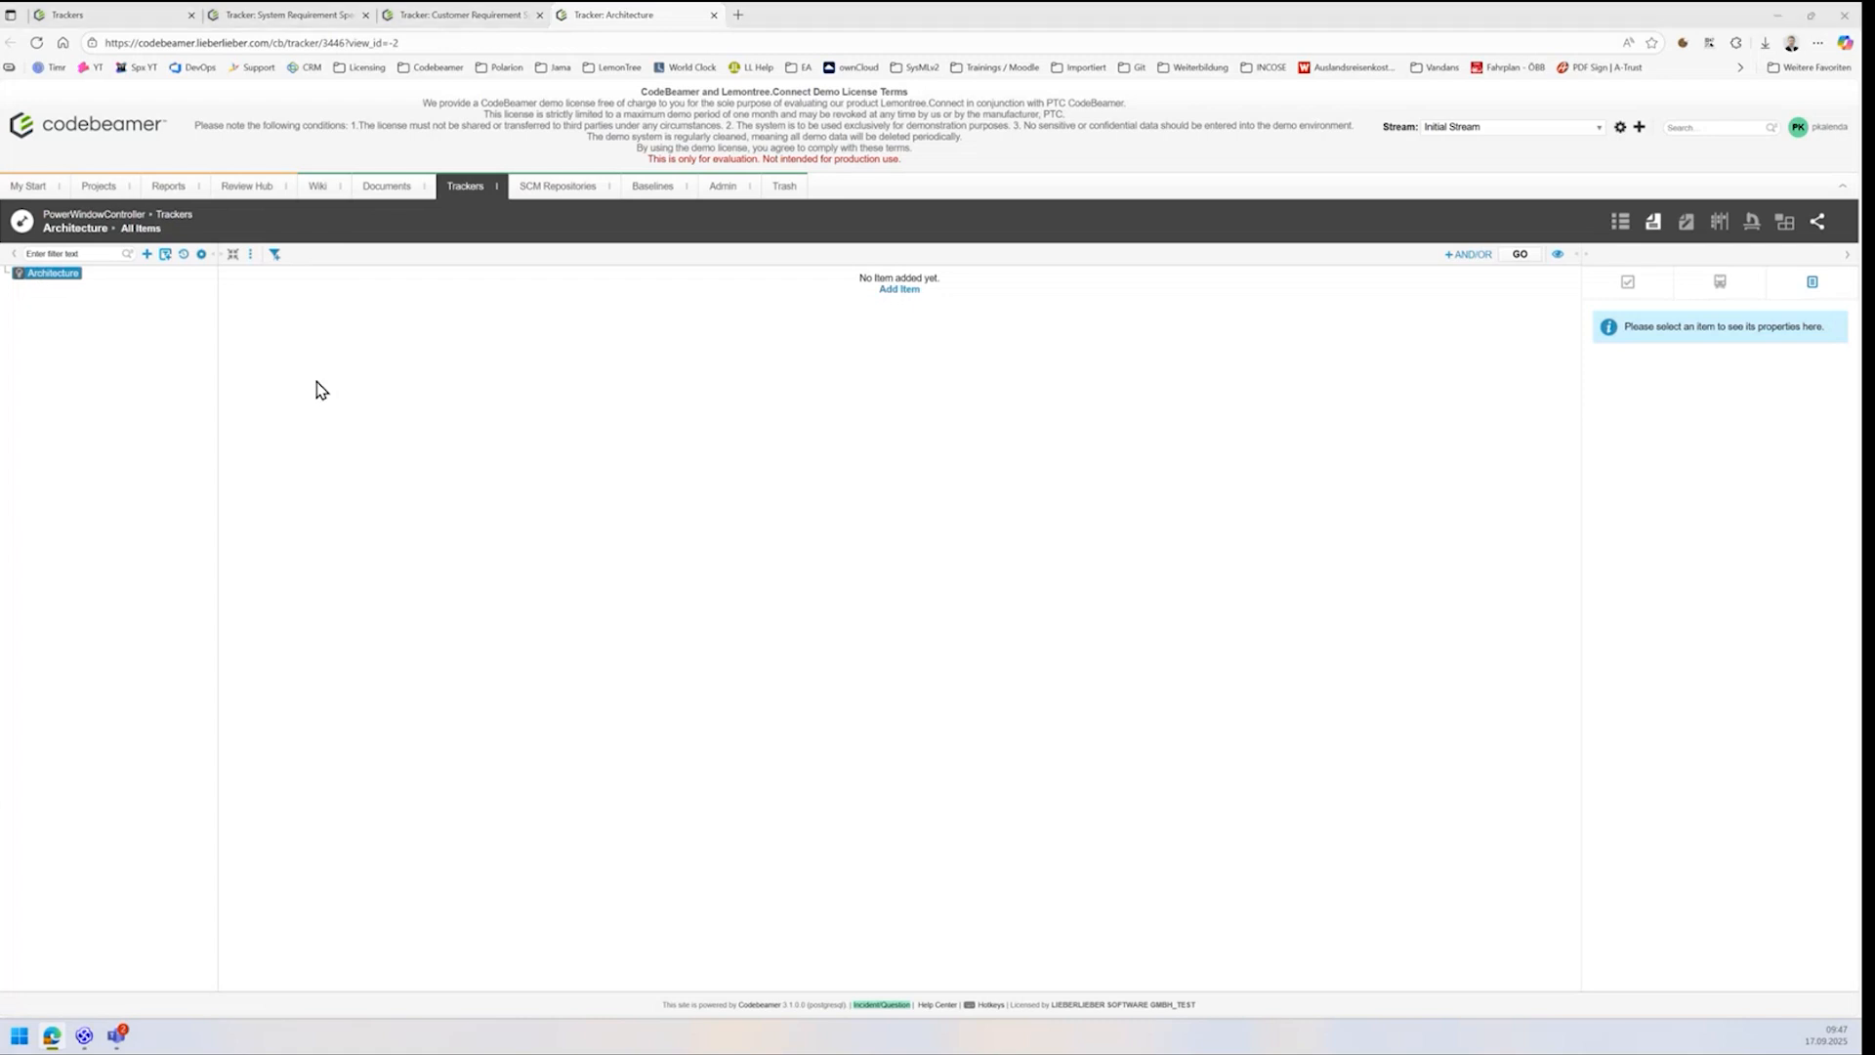
# Step: Return to Enterprise Architect and open the Codebeamer mapping configuration of the System Architecture package for updating
pyautogui.hotkey('alt', 'Tab')
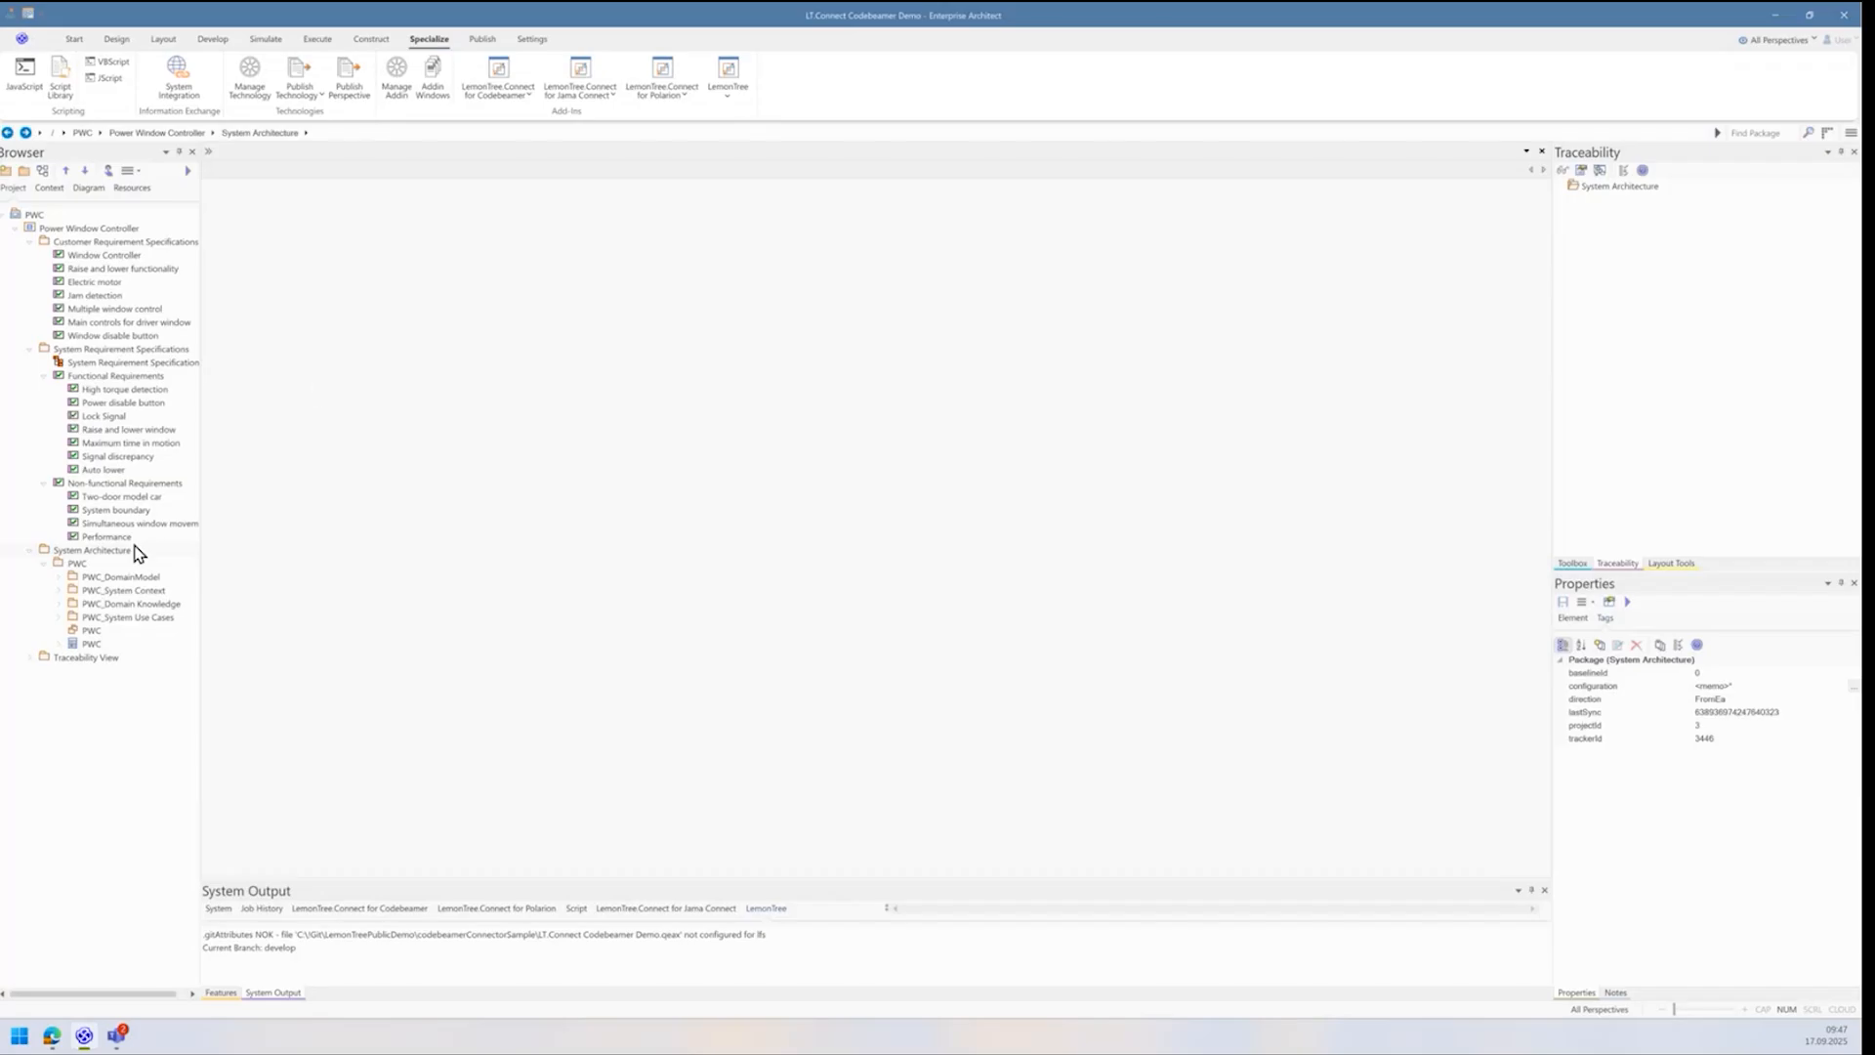
pyautogui.click(97, 553)
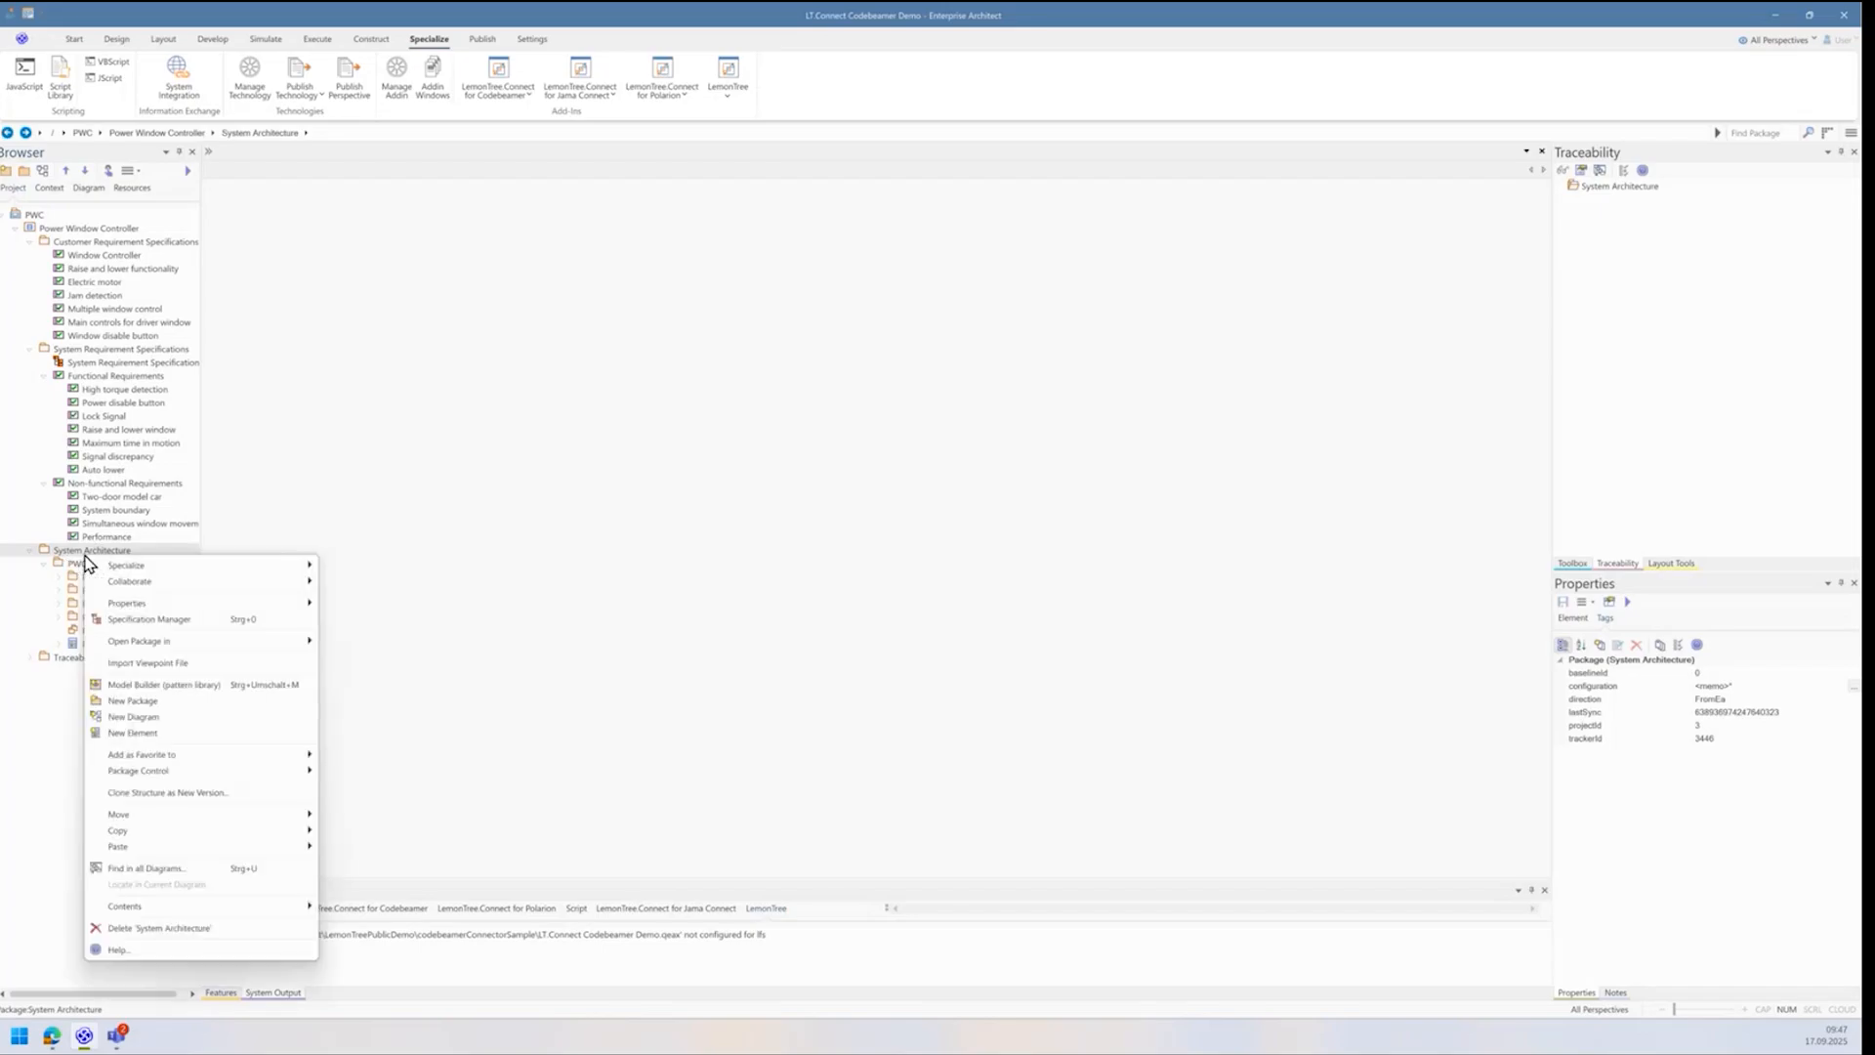
pyautogui.rightClick(86, 552)
pyautogui.moveTo(163, 571)
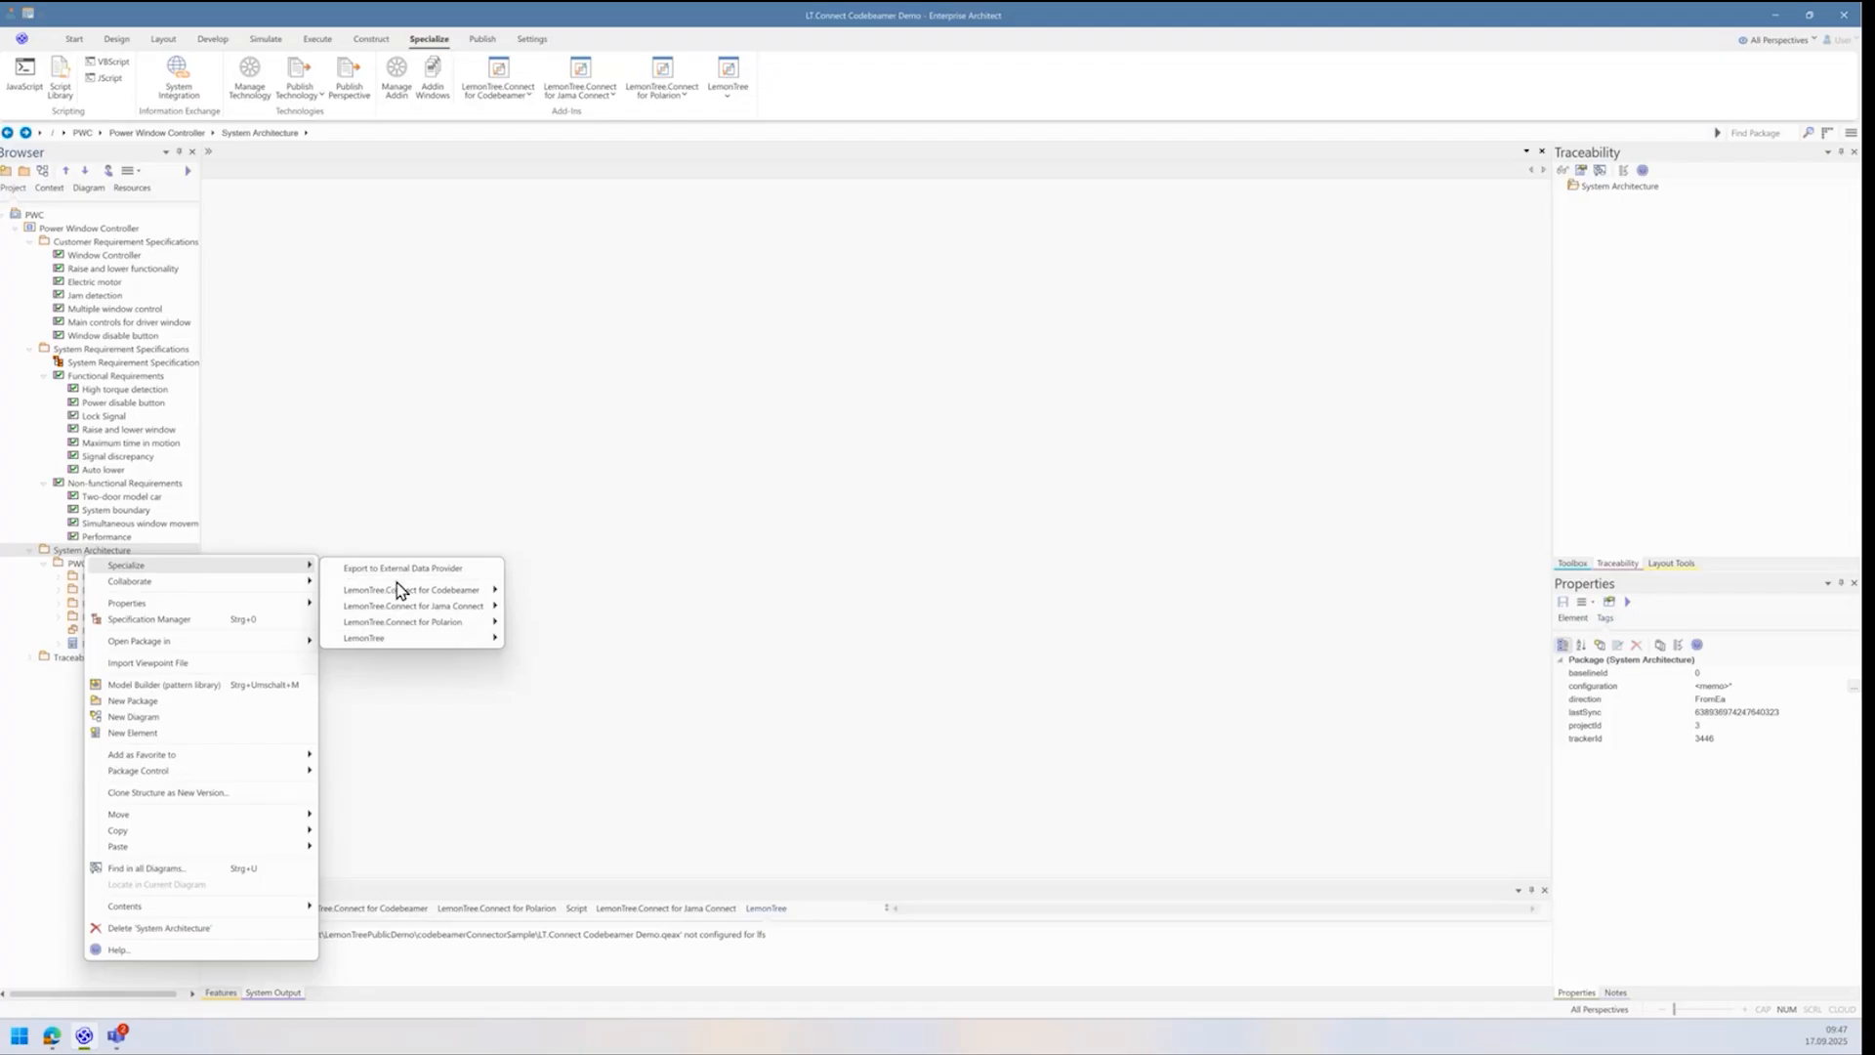
pyautogui.moveTo(450, 600)
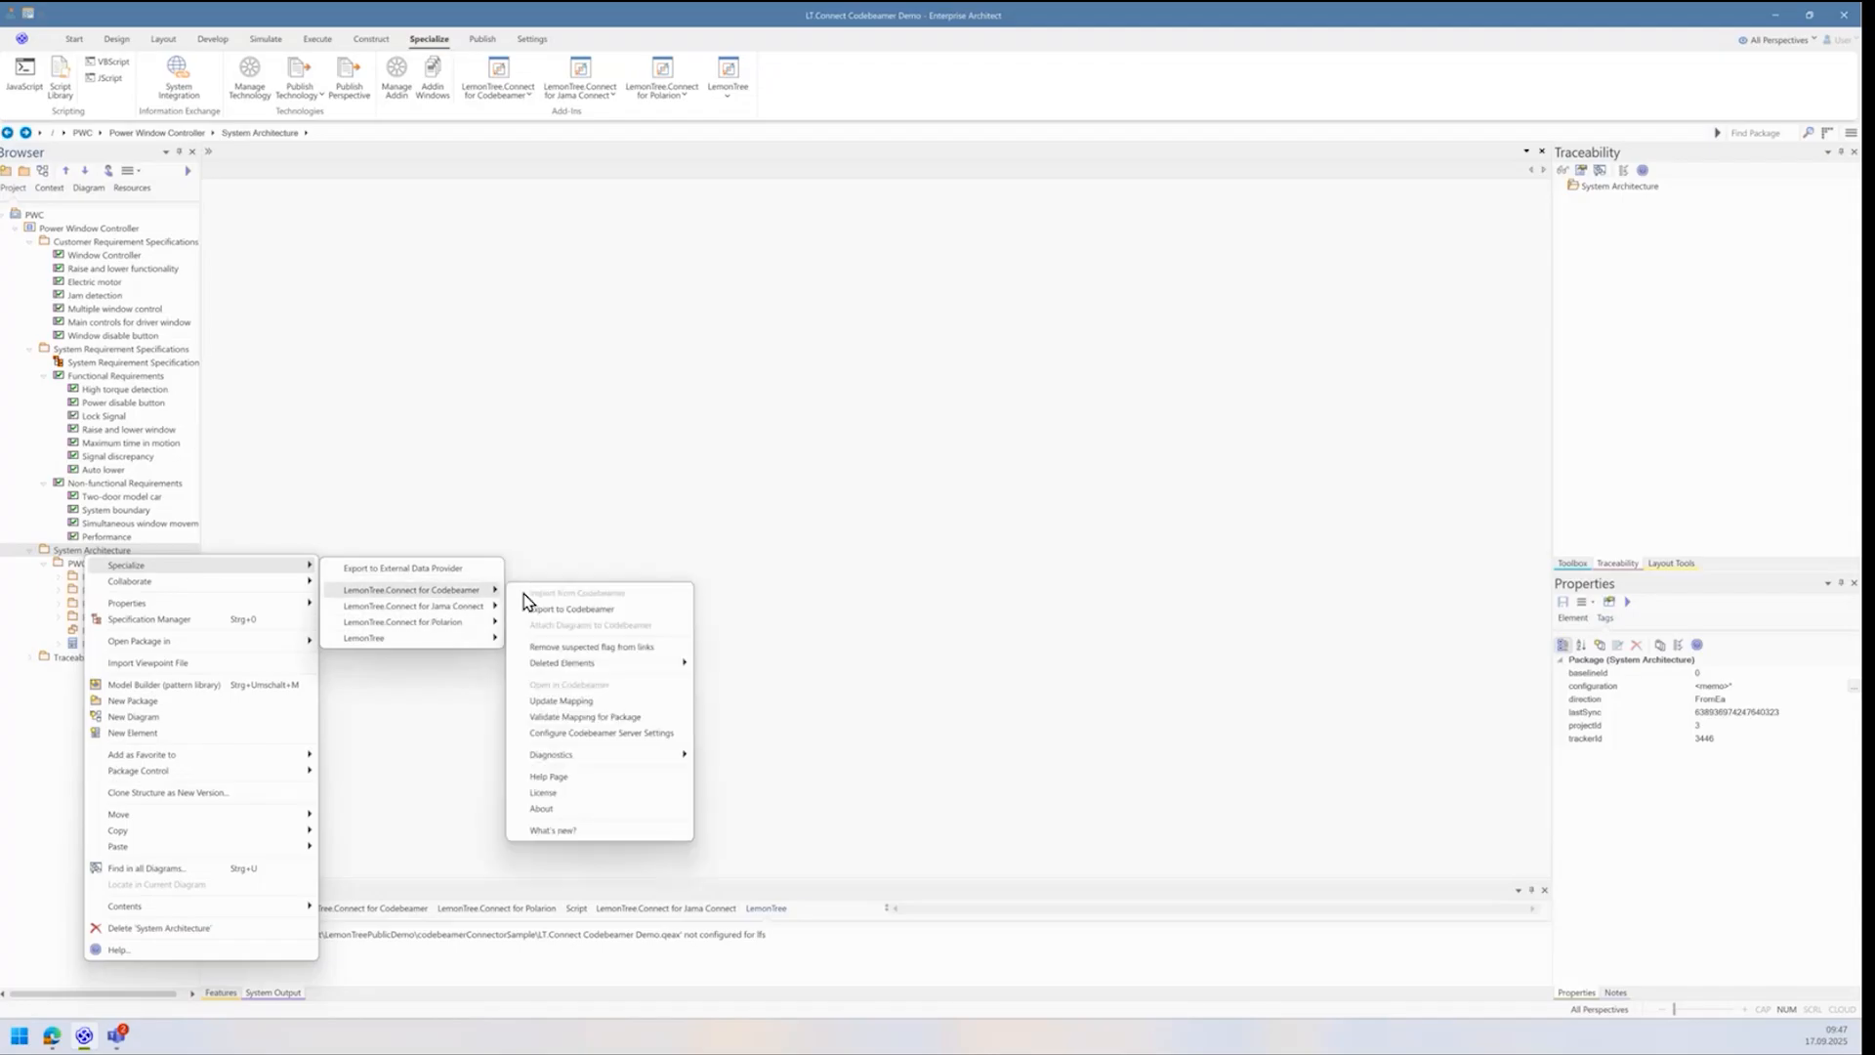
pyautogui.click(569, 703)
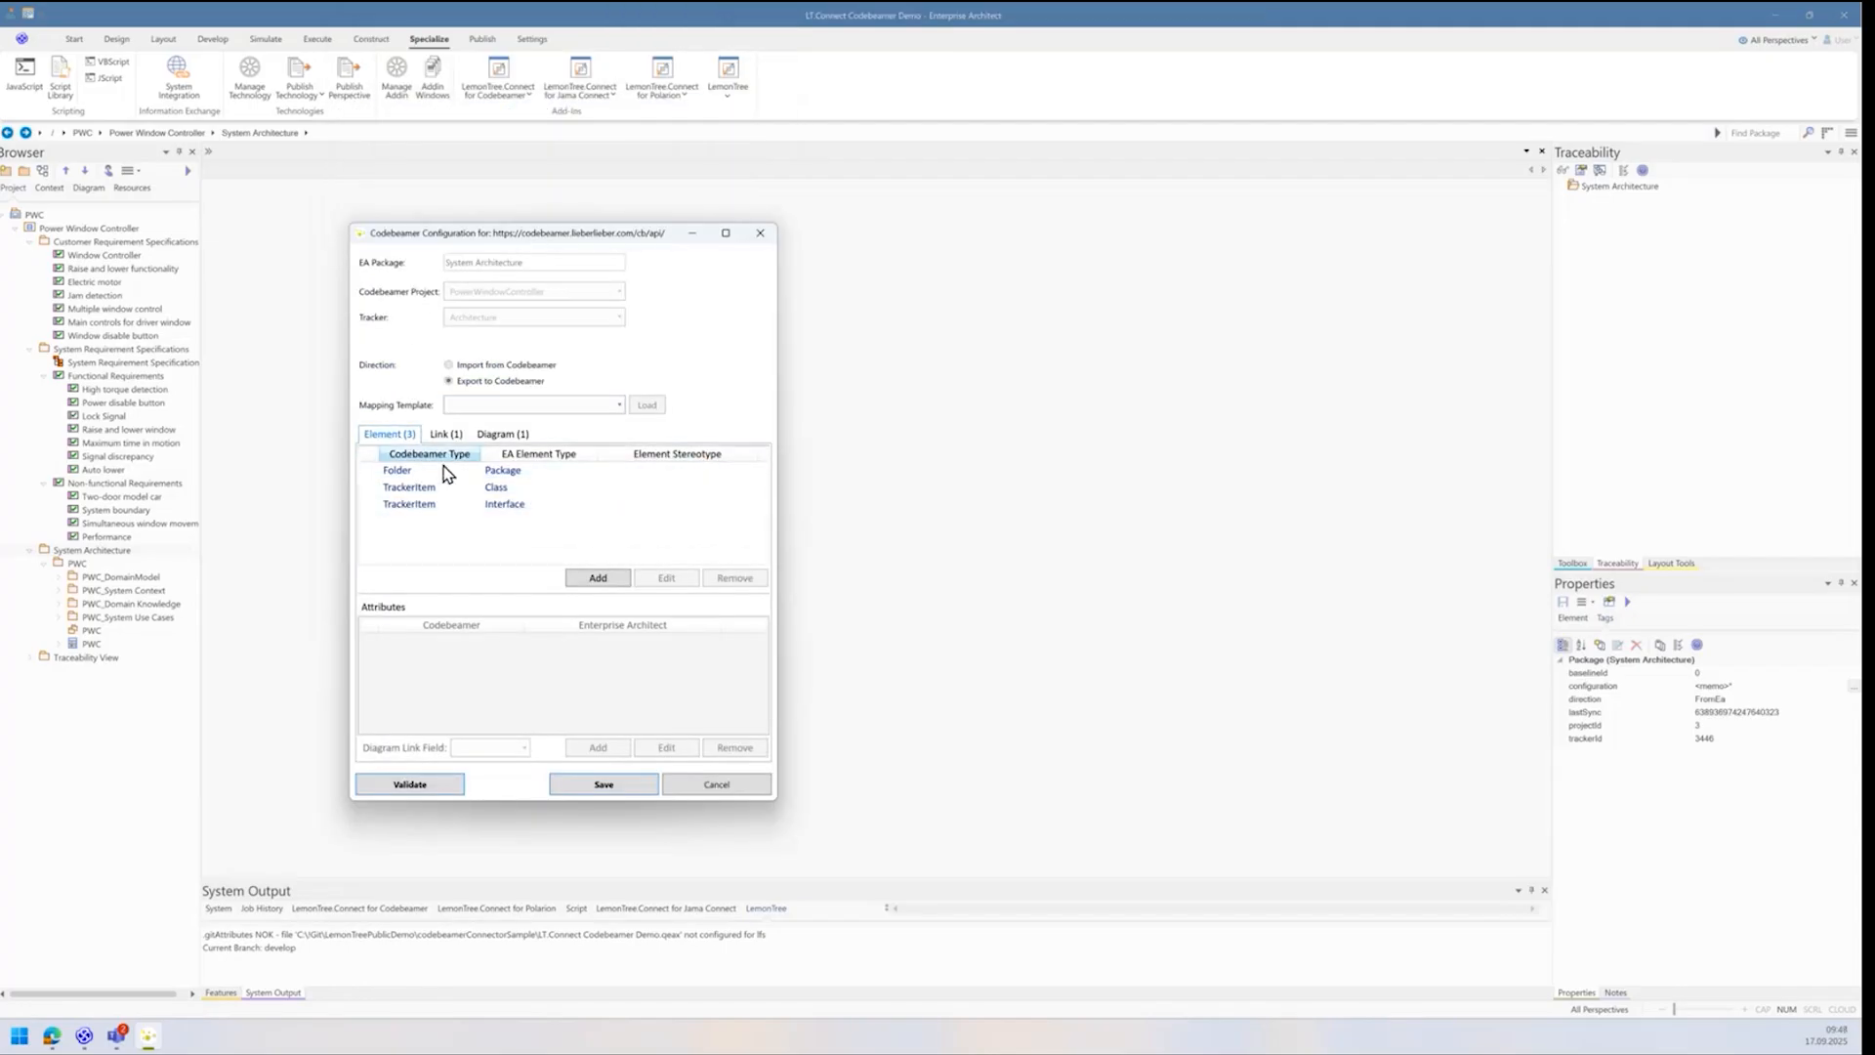
# Step: Review the attribute mappings of the Package, Class and Interface element types
pyautogui.click(404, 472)
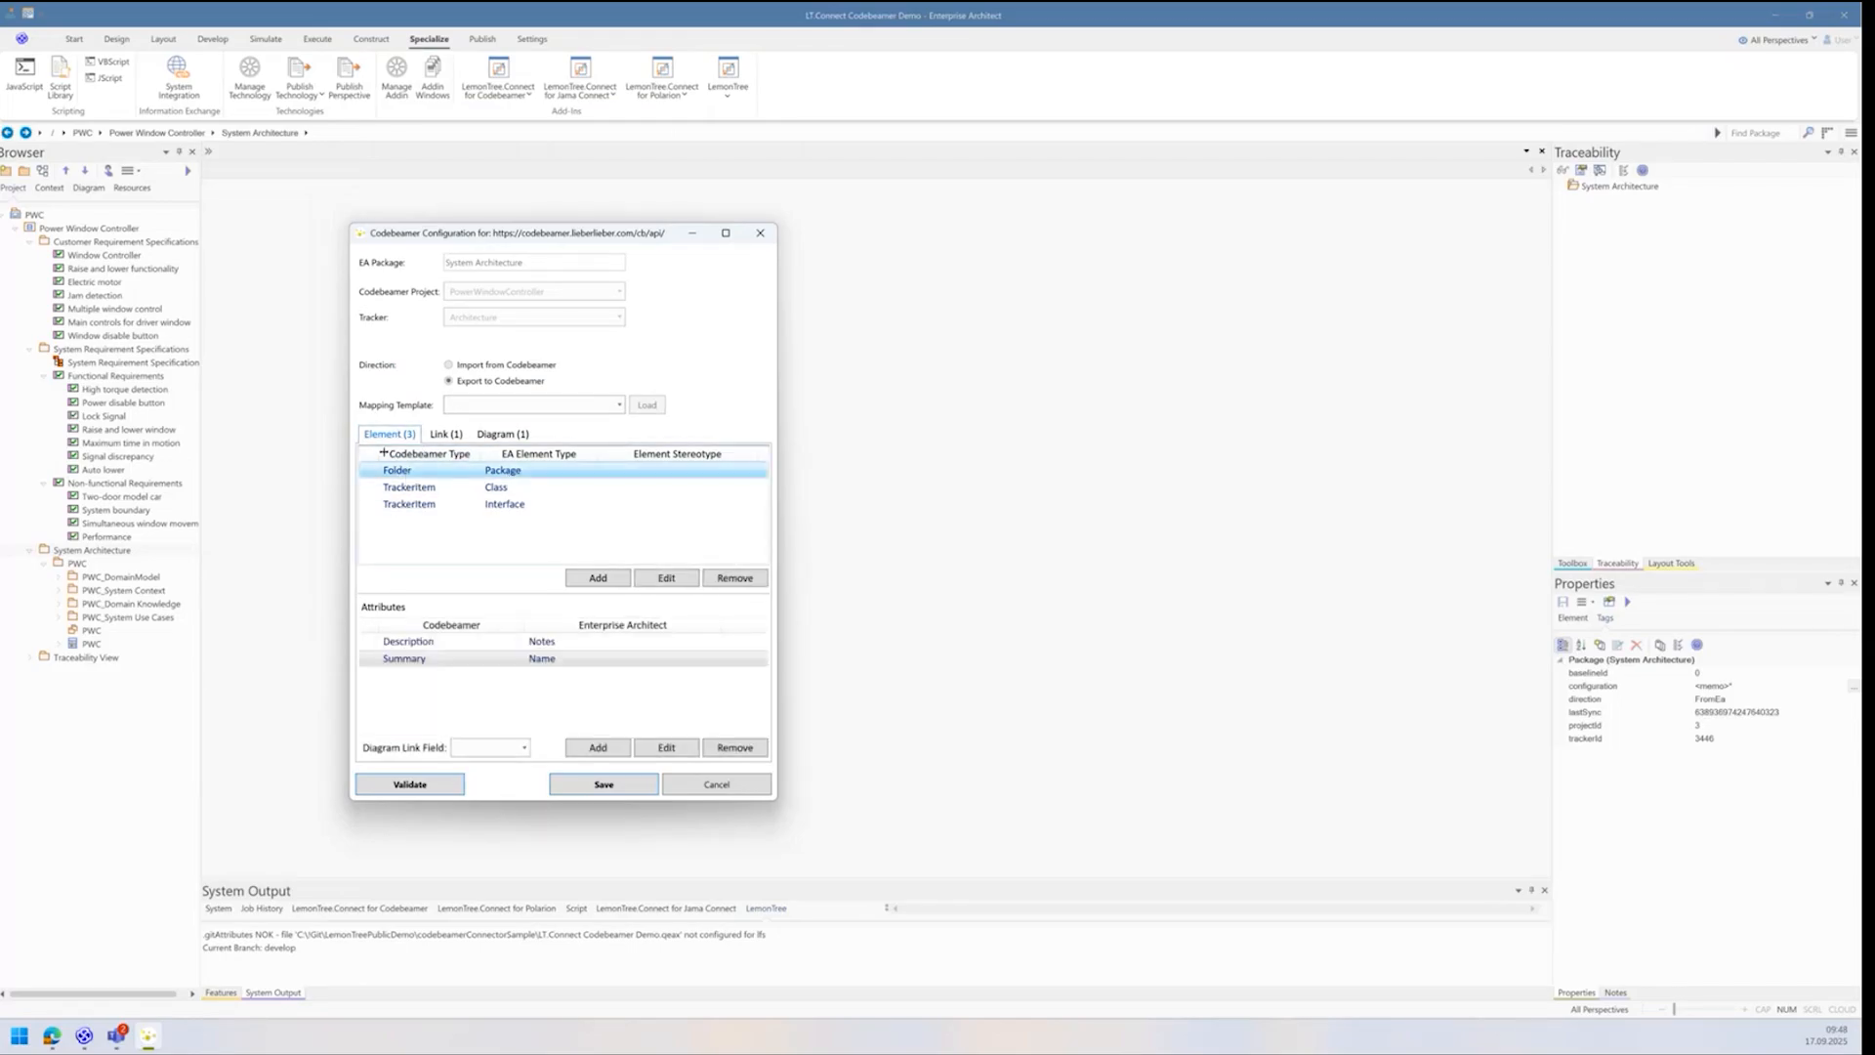
pyautogui.click(509, 488)
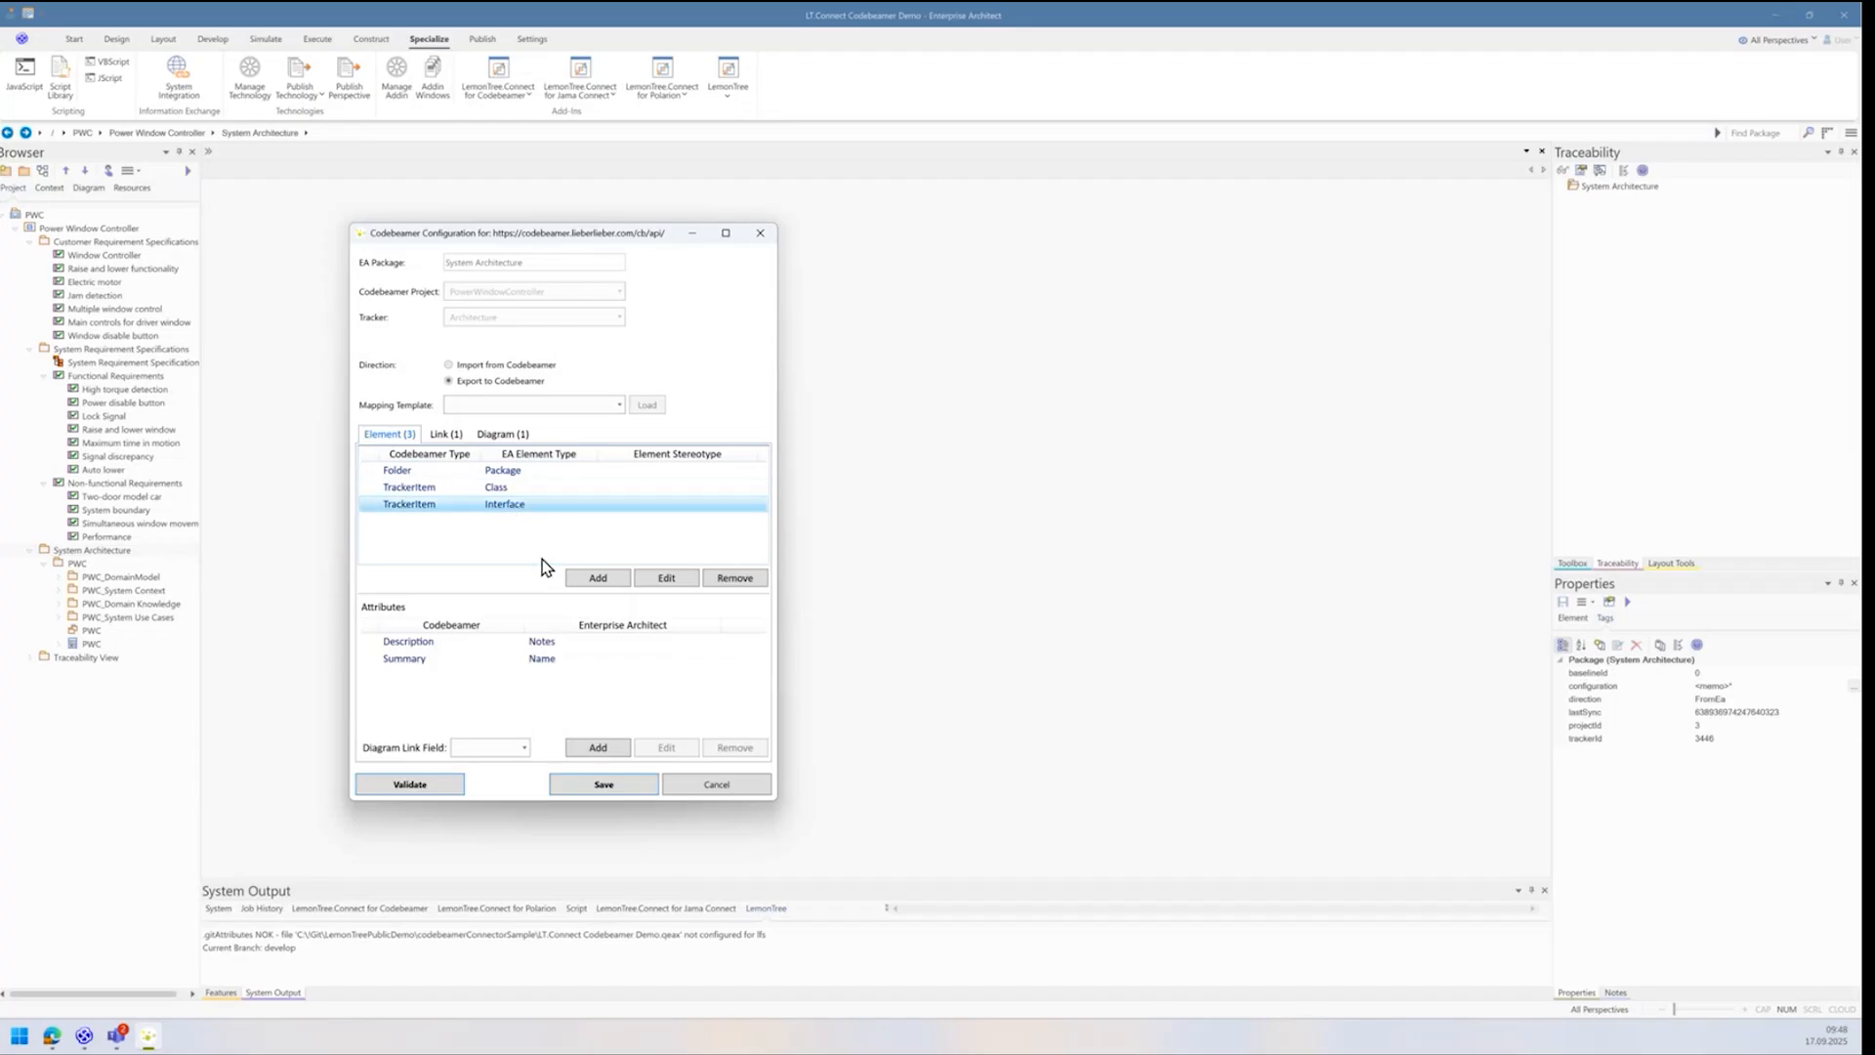
pyautogui.click(483, 504)
# Step: Change the EA link type of the Subject link mapping to SysML Satisfy and update the mapping
pyautogui.click(439, 435)
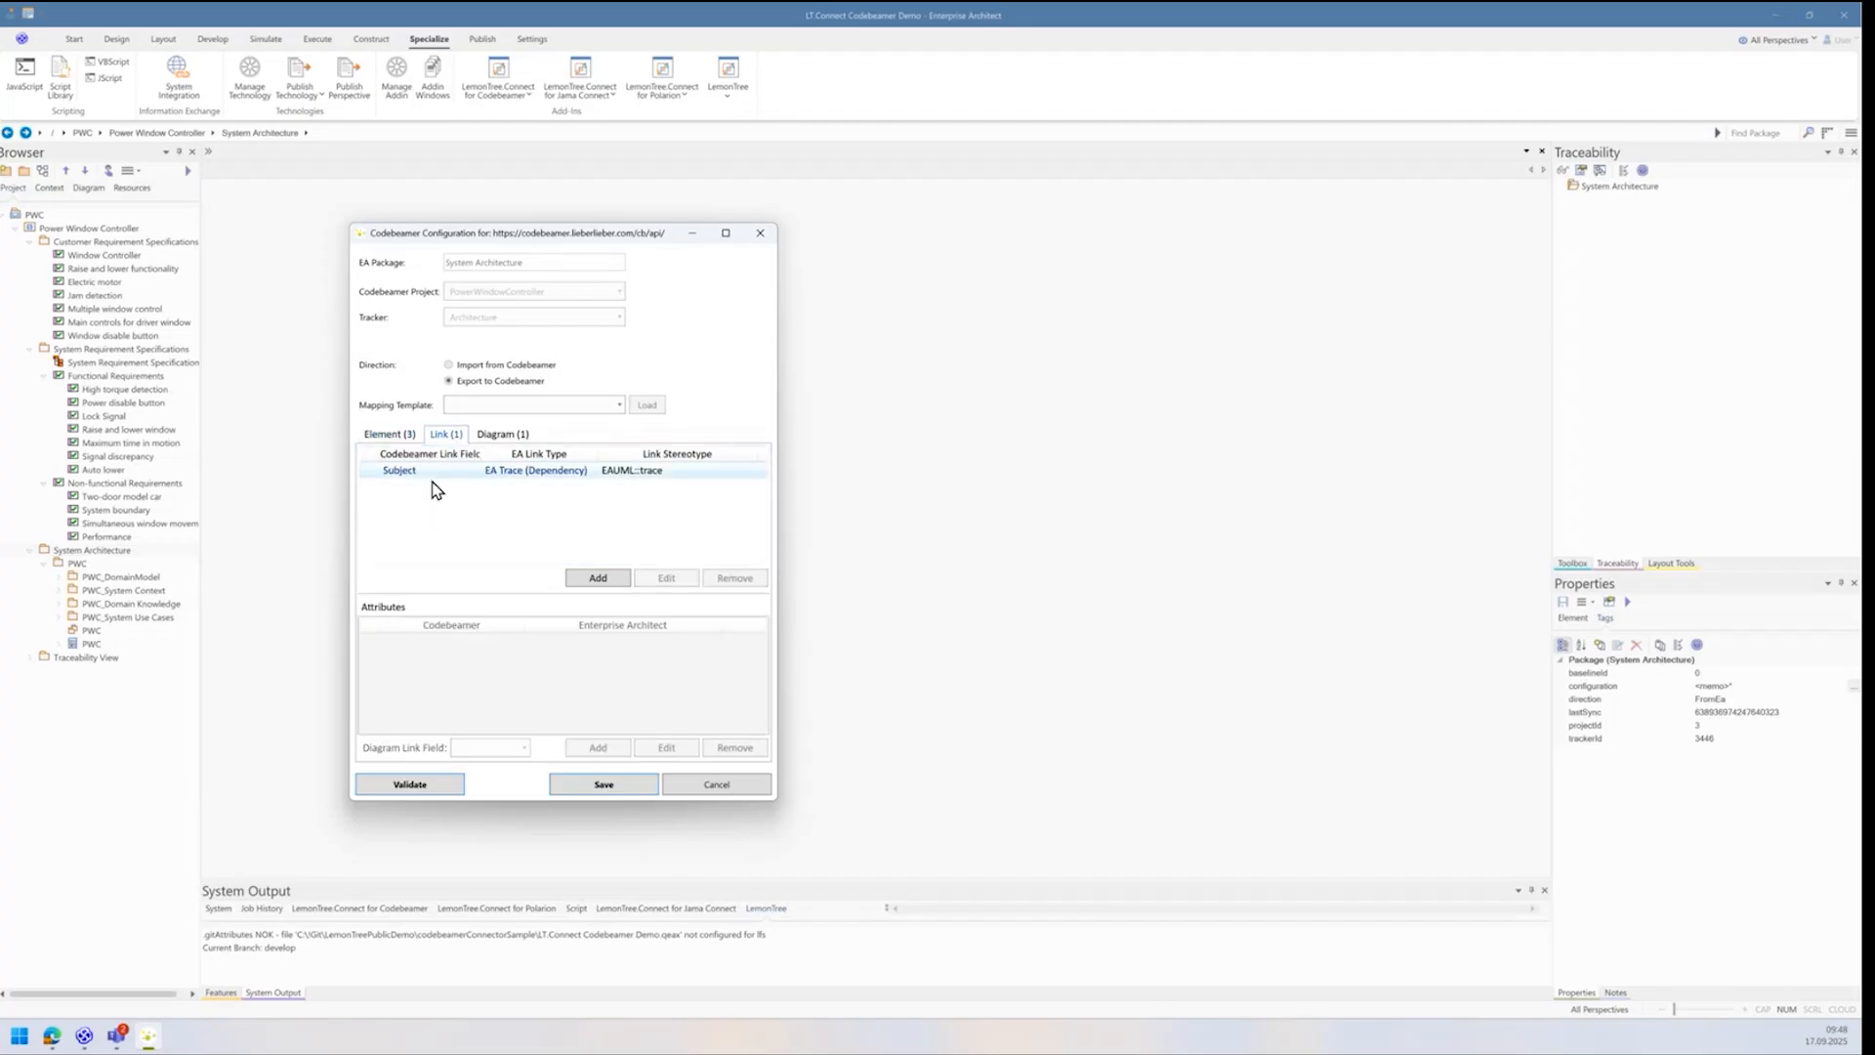
pyautogui.click(493, 473)
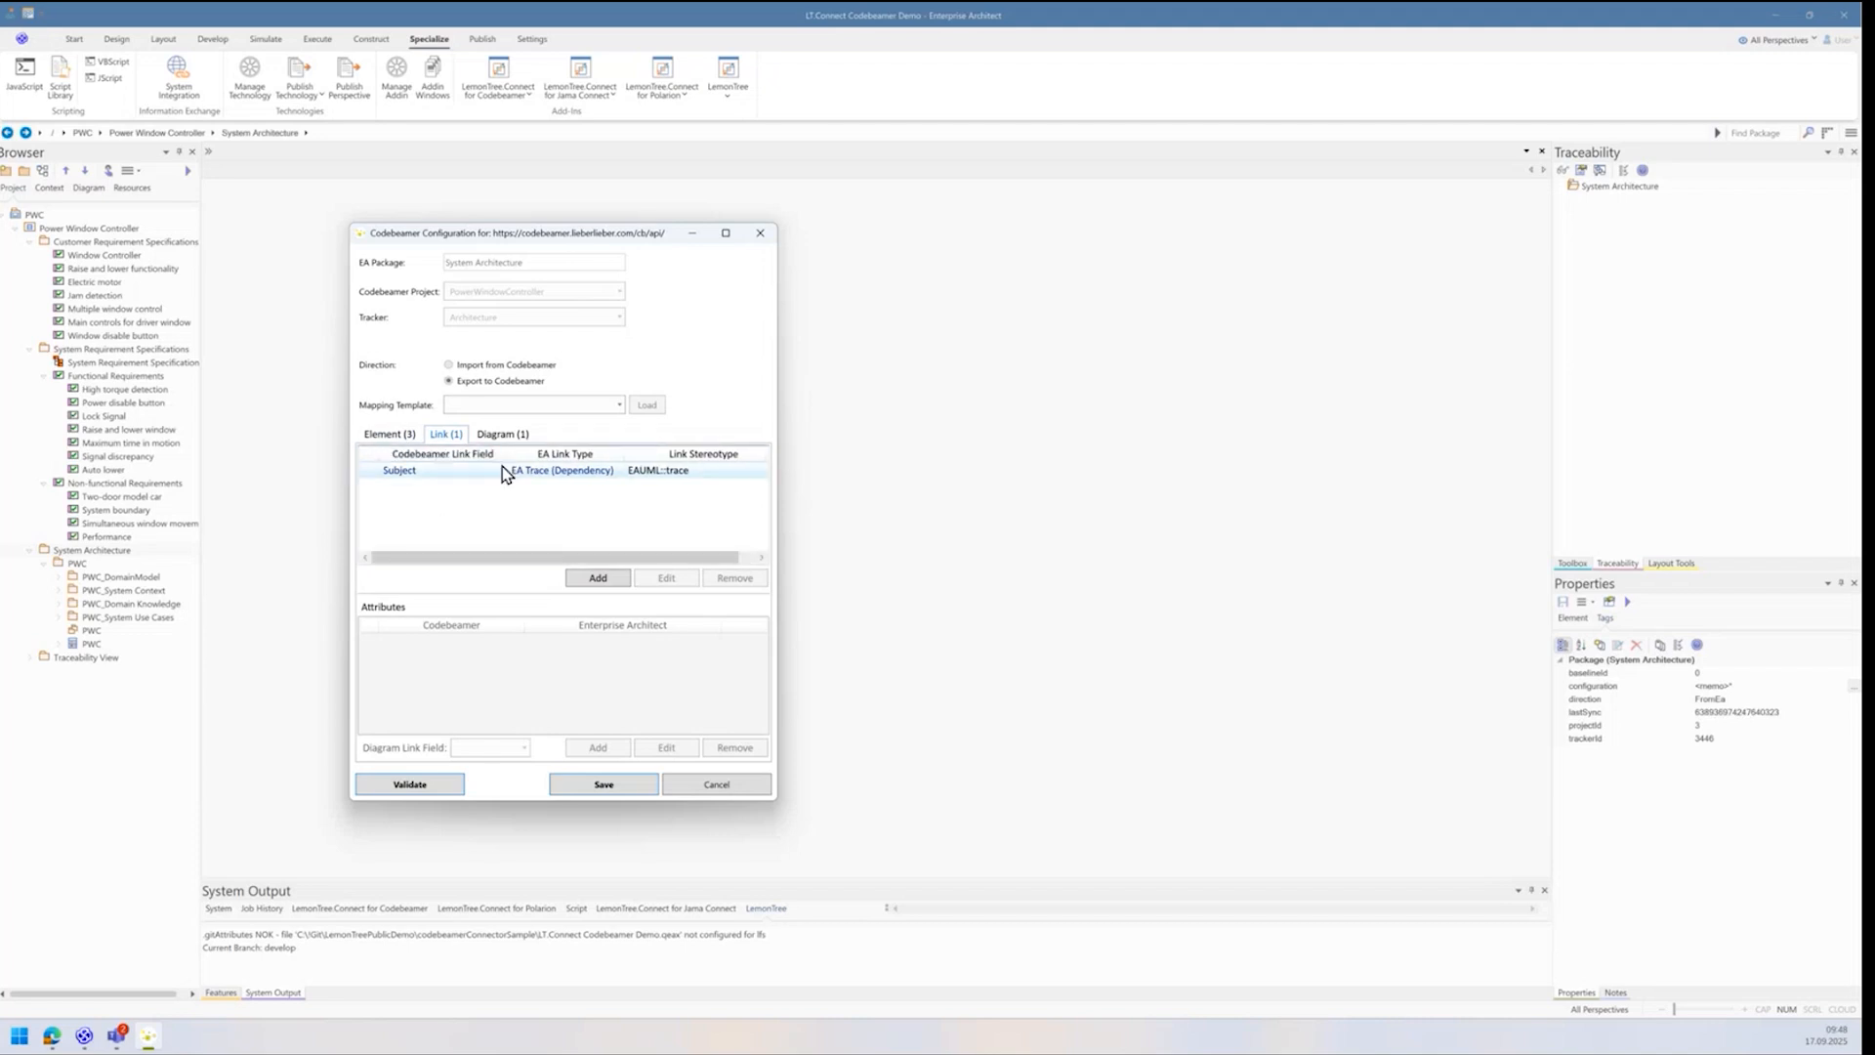
pyautogui.click(563, 476)
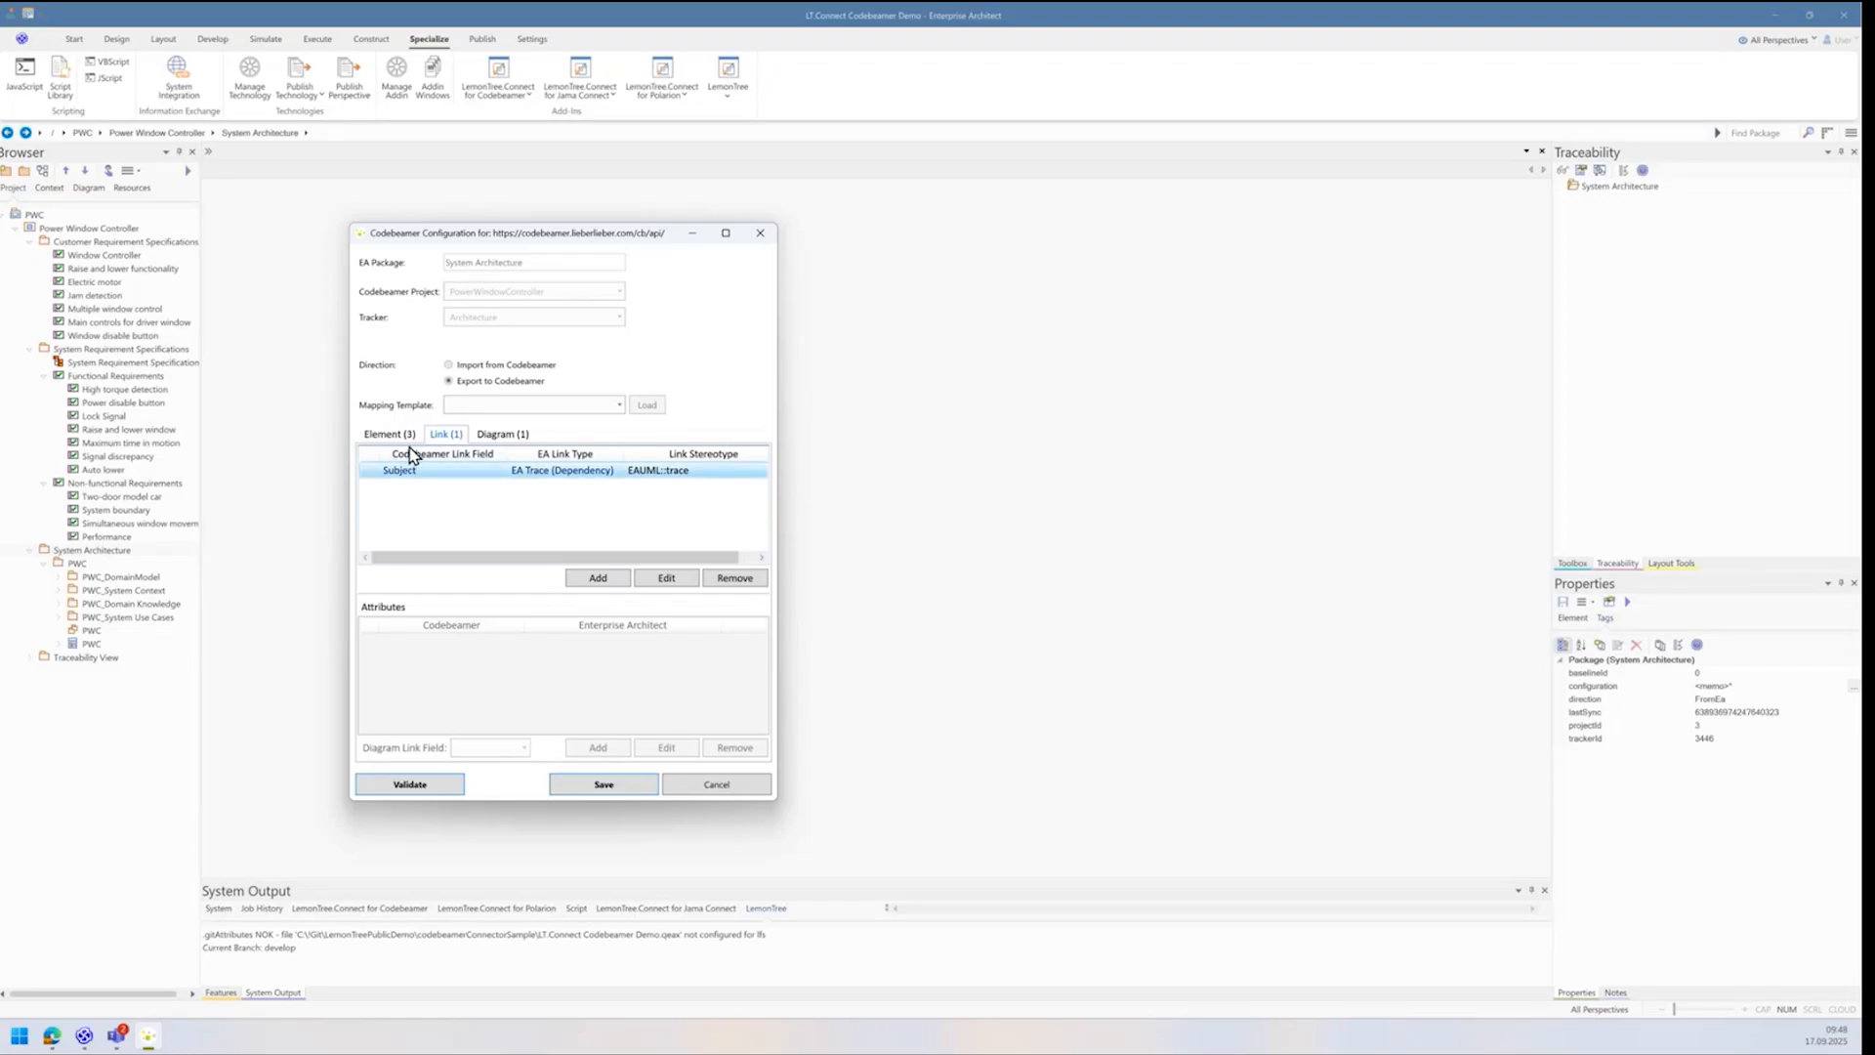
pyautogui.click(674, 580)
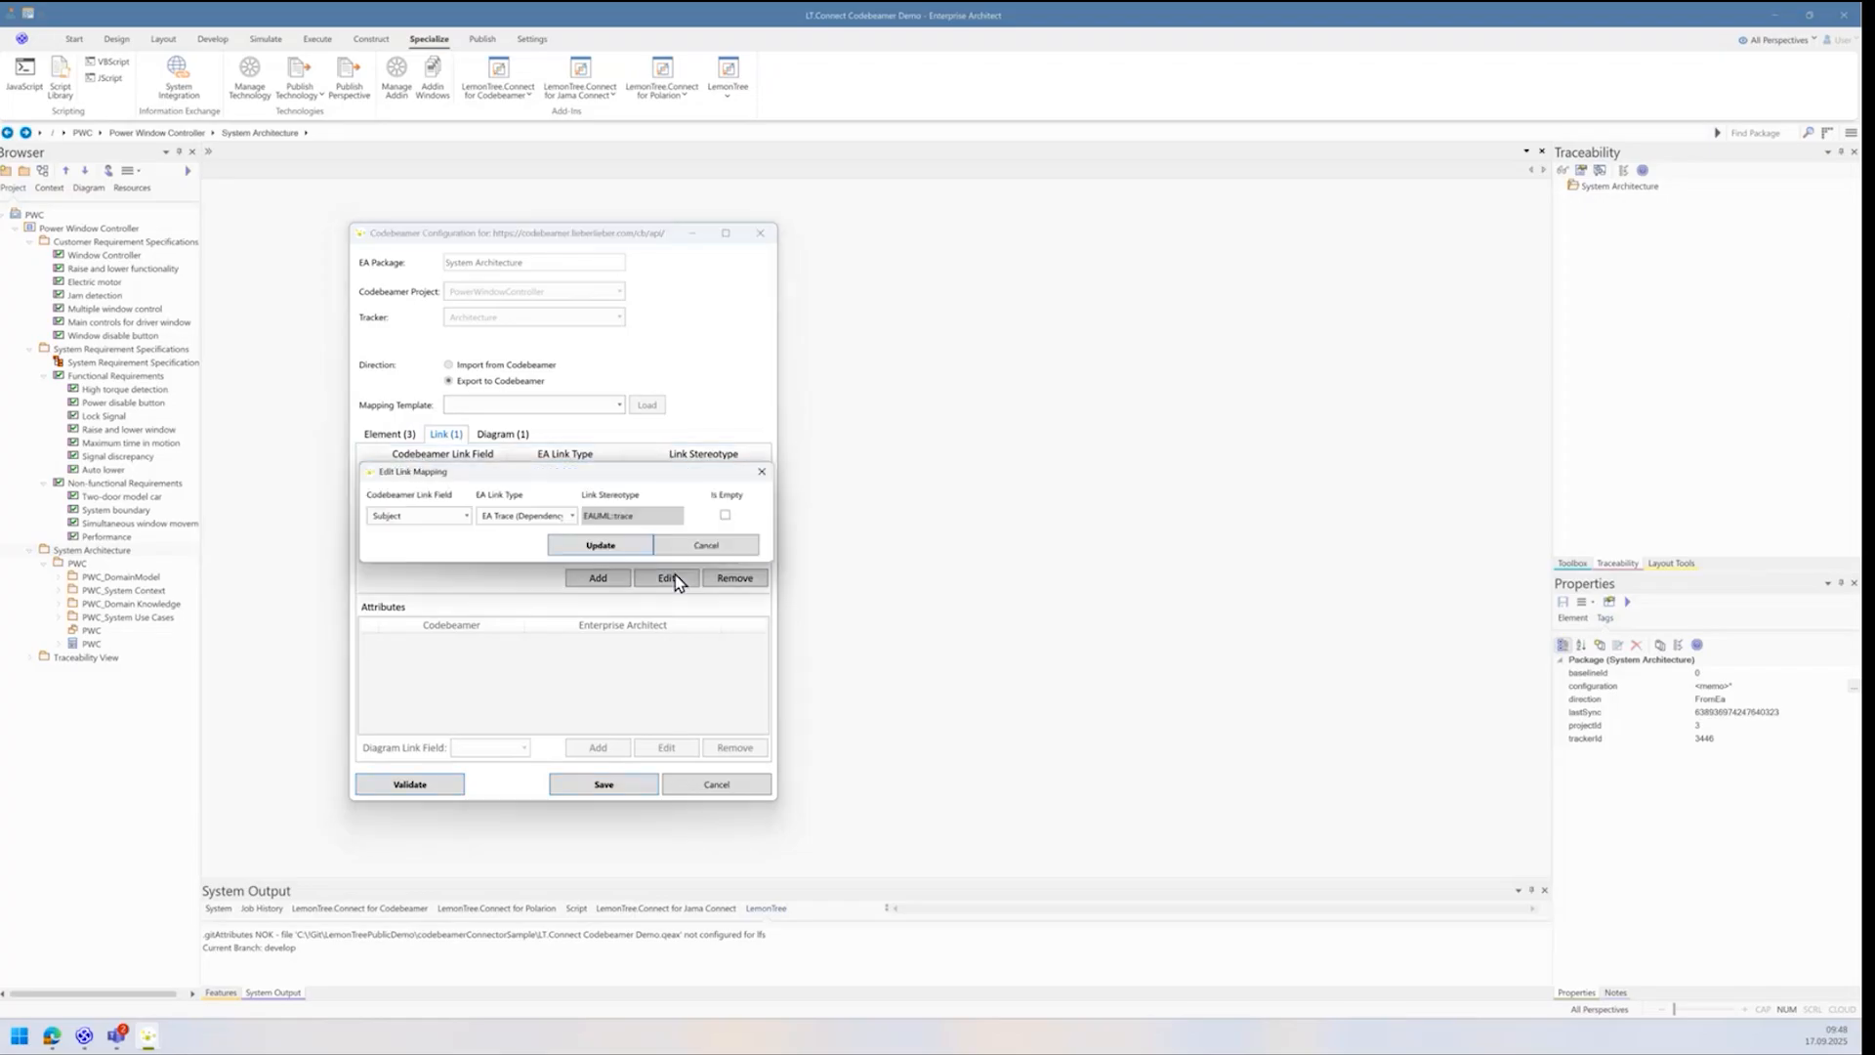
pyautogui.click(568, 514)
pyautogui.scroll(-5, 544, 595)
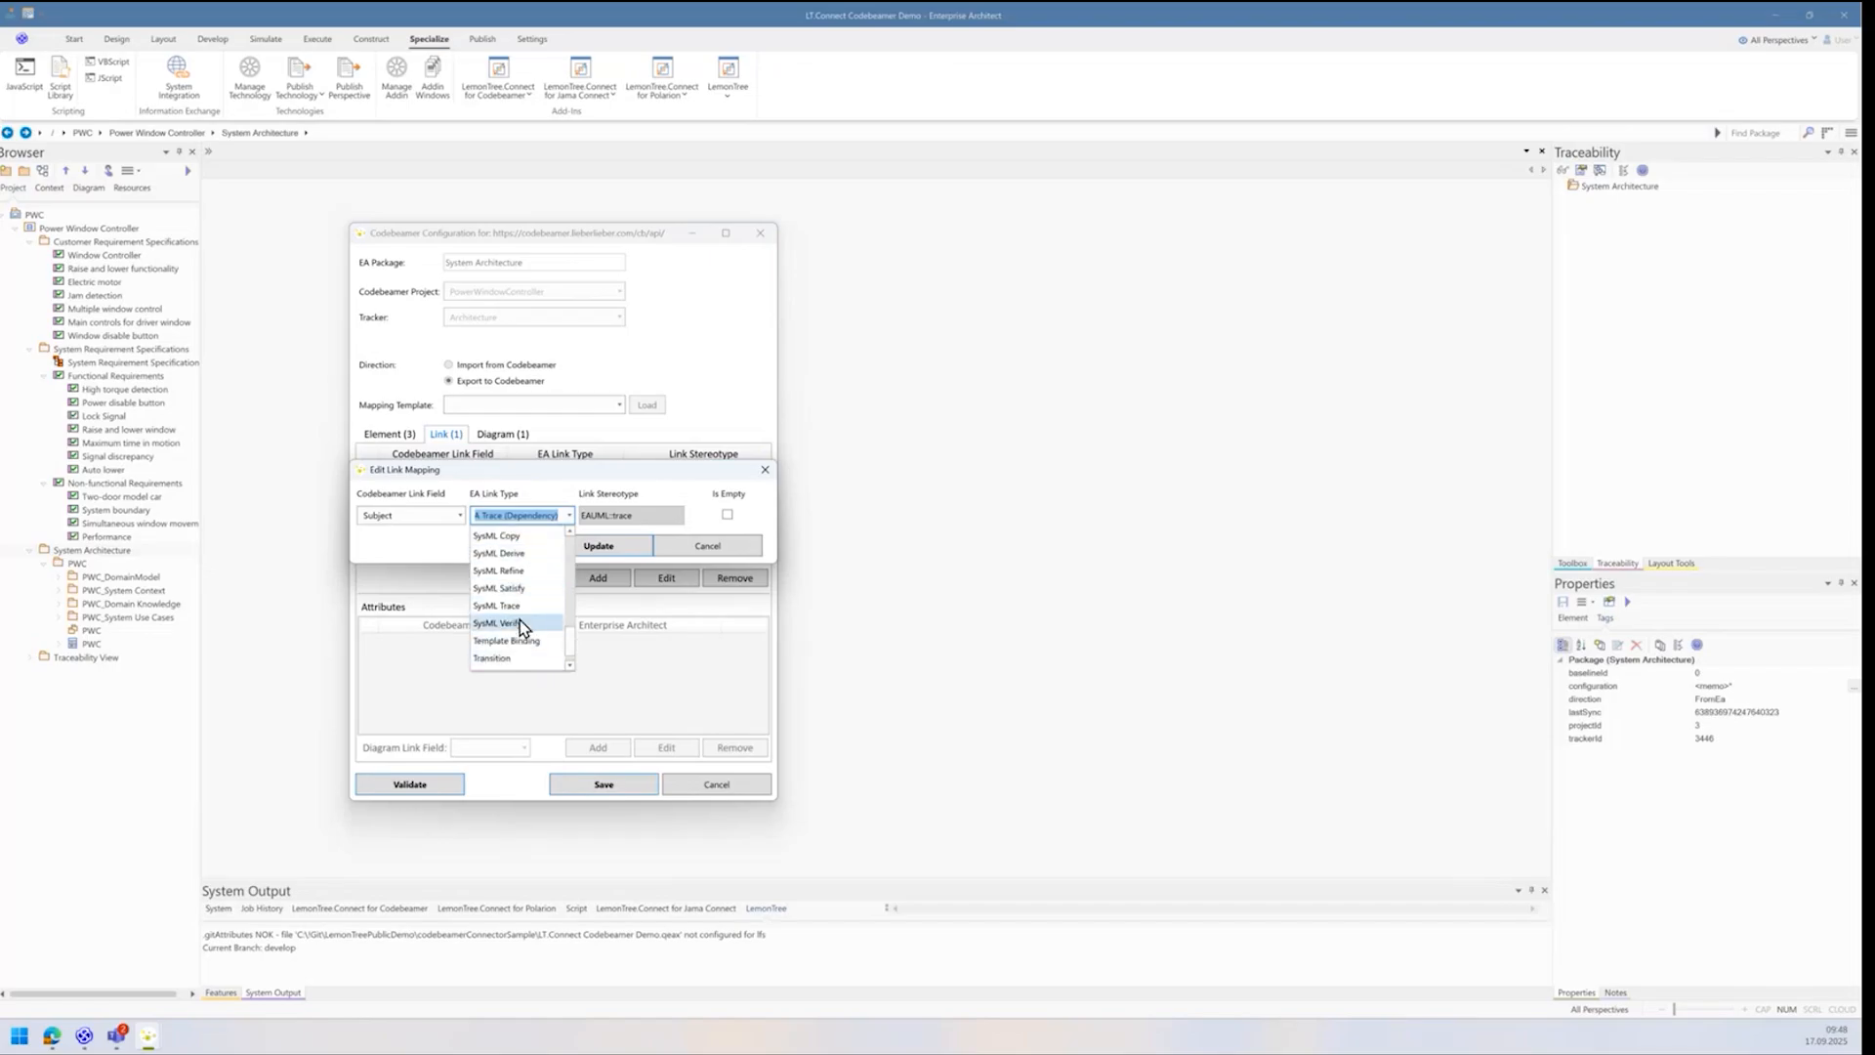
pyautogui.click(523, 590)
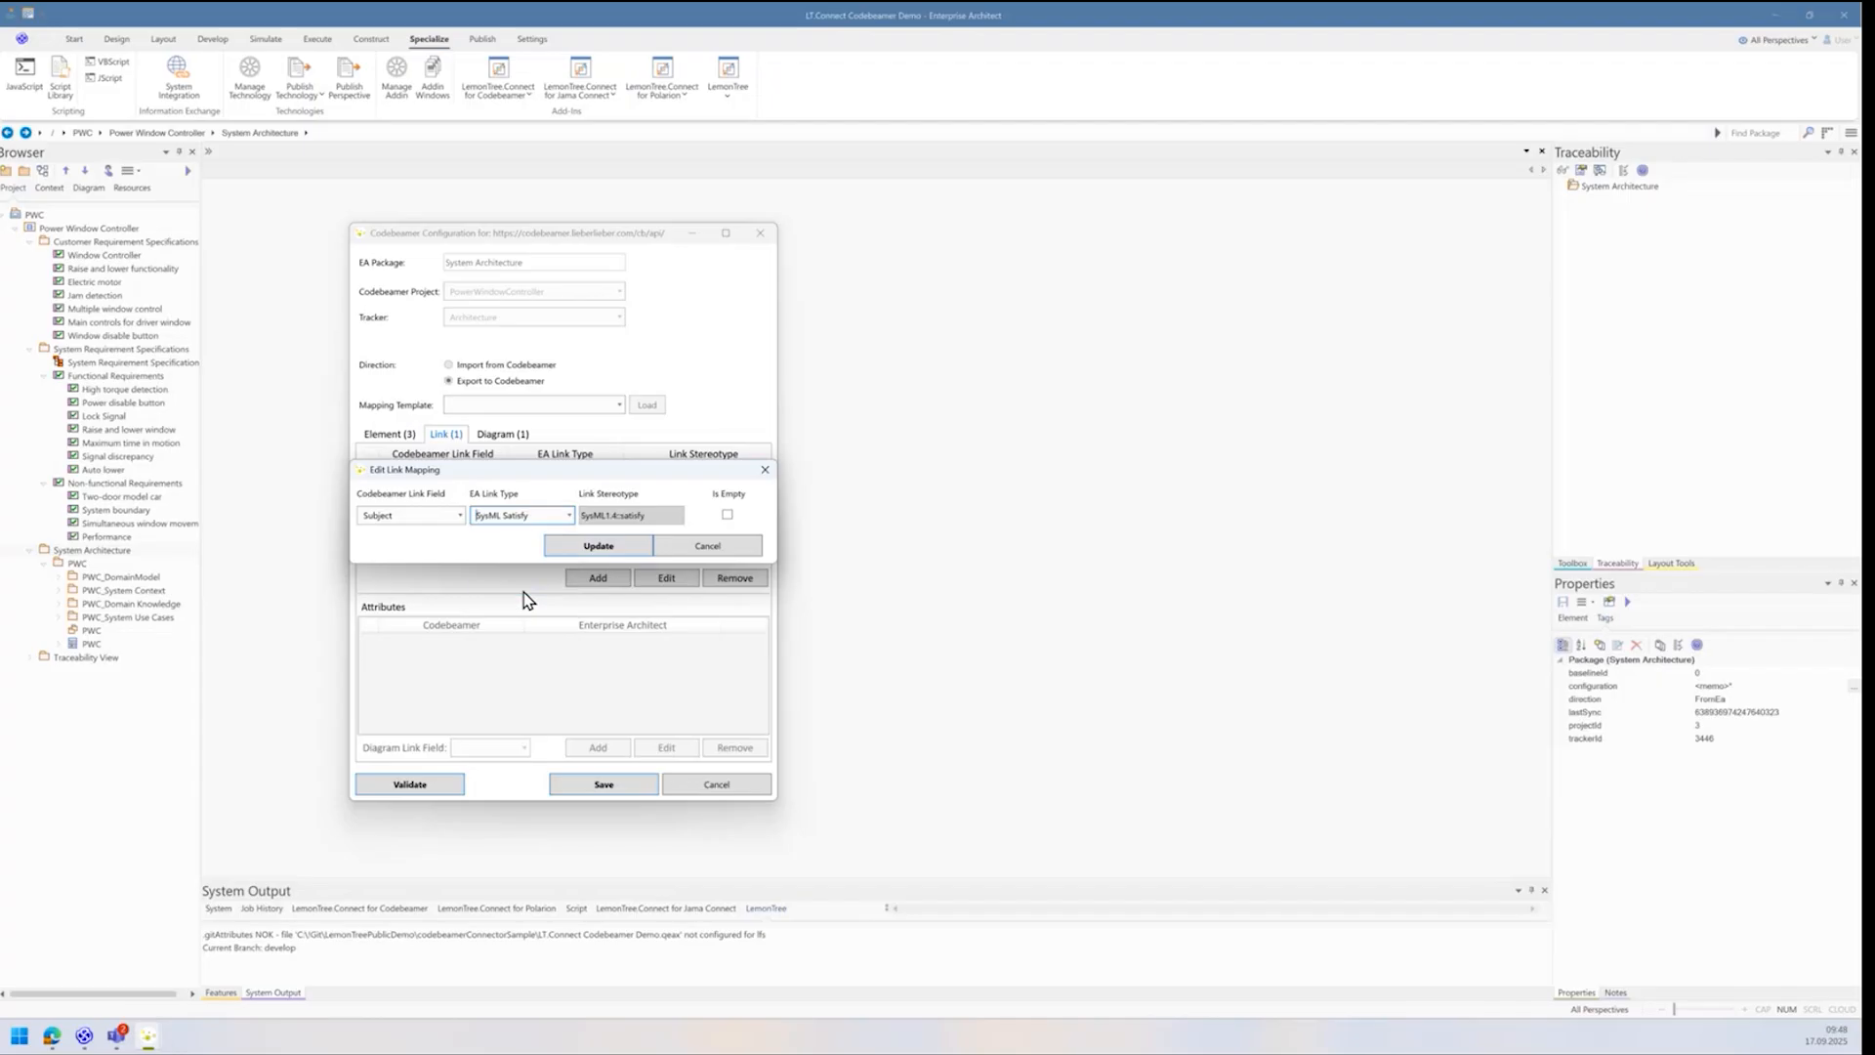
pyautogui.click(598, 547)
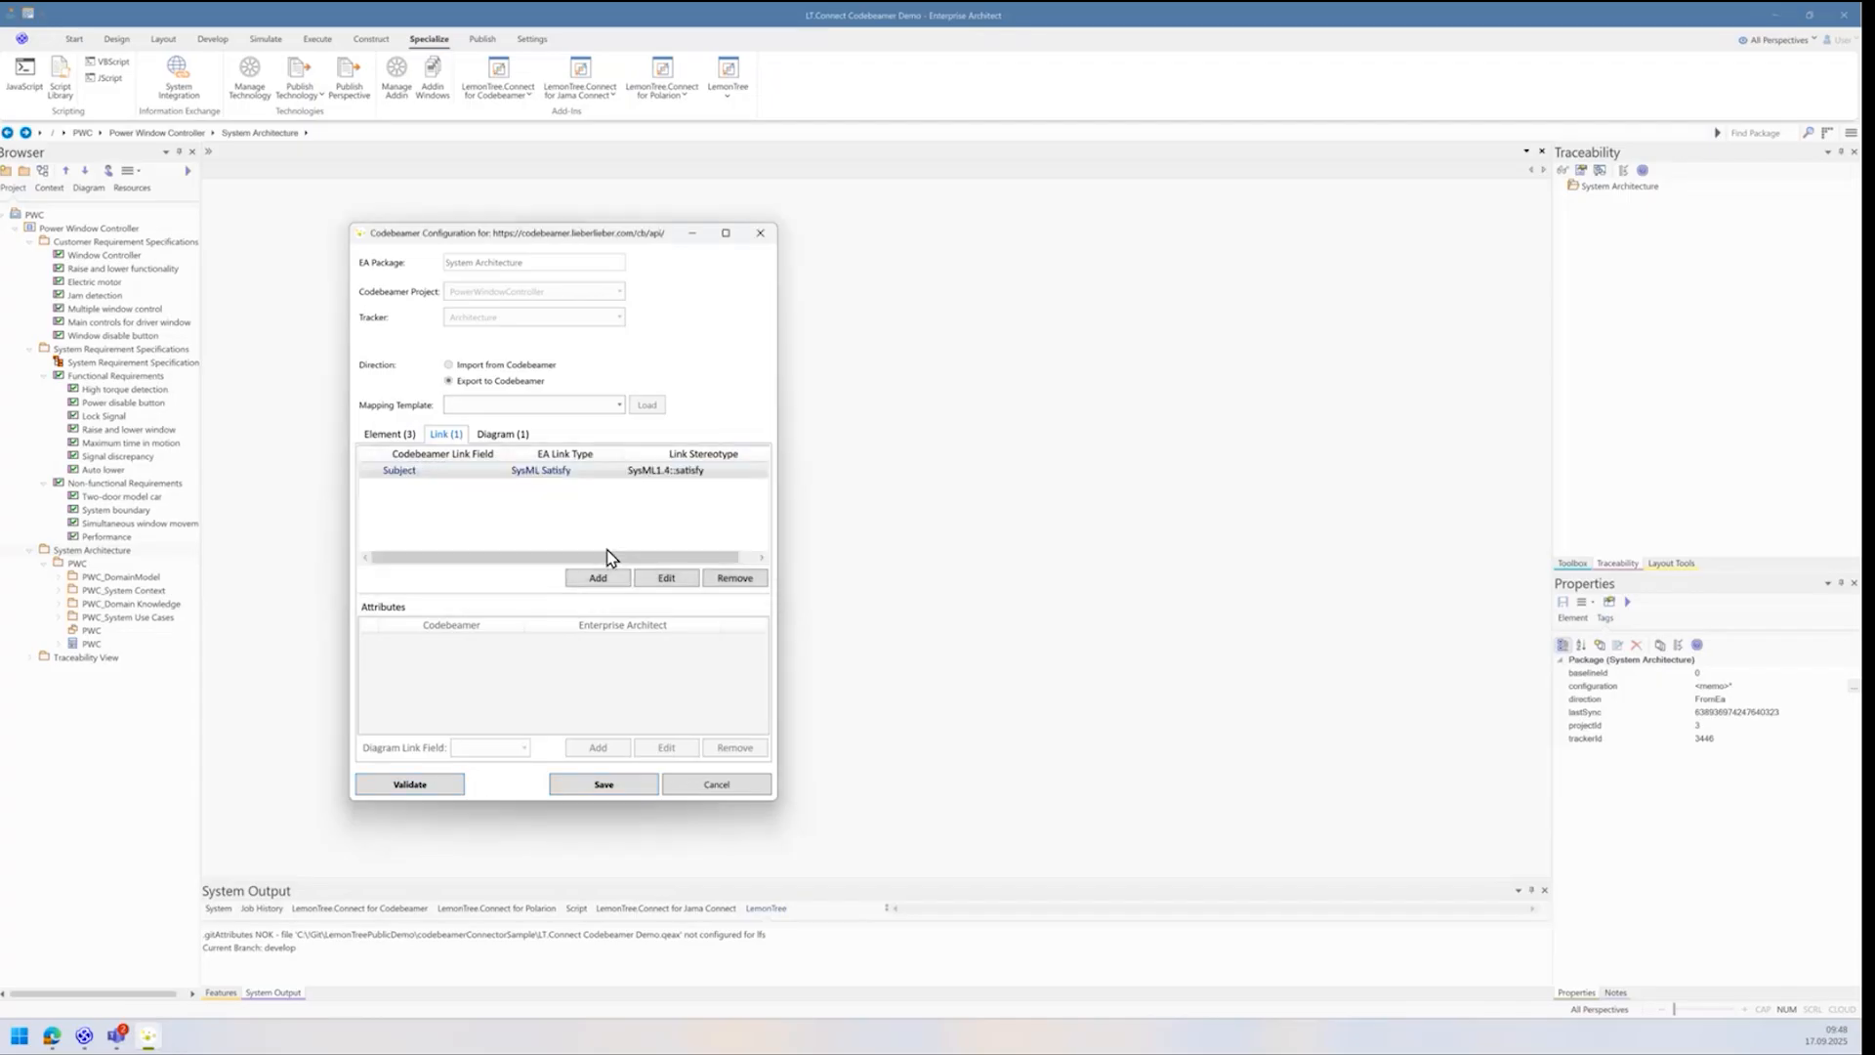
# Step: Start a new TrackerItem diagram mapping with SysML Block Definition as the EA diagram type
pyautogui.click(495, 433)
pyautogui.click(482, 471)
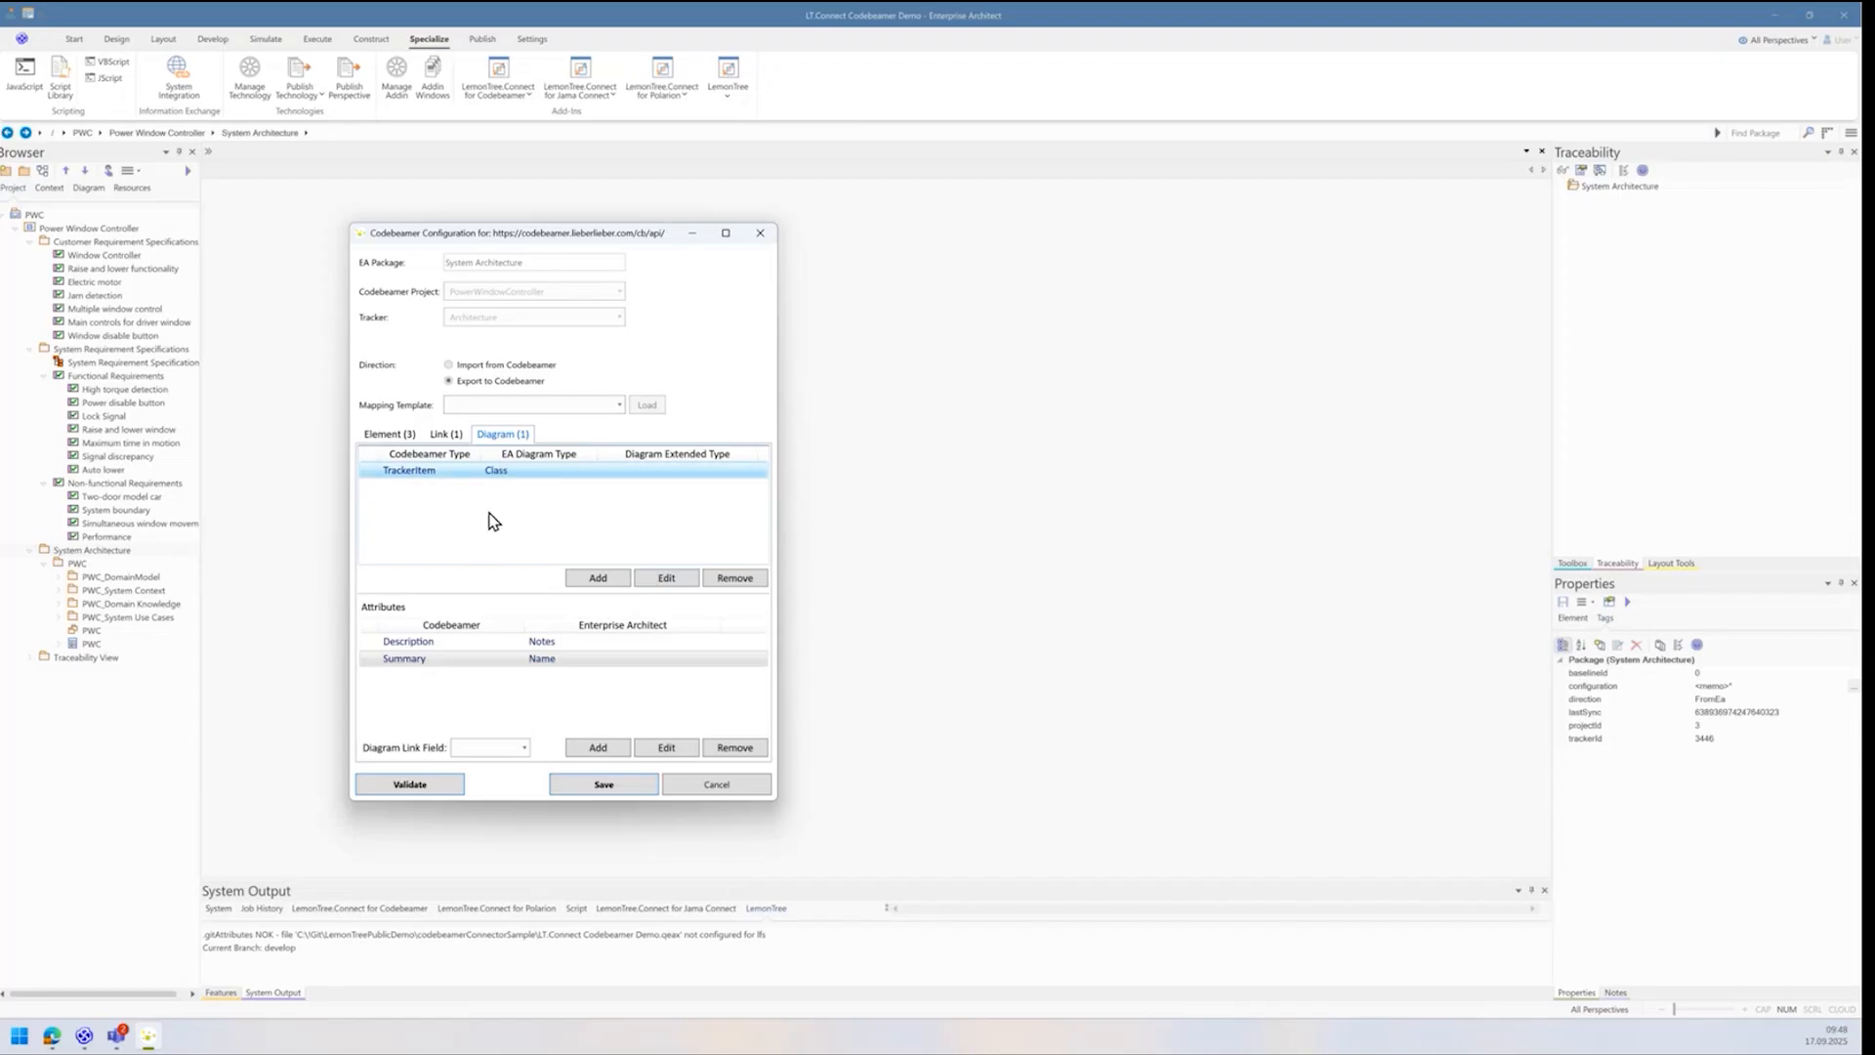
pyautogui.click(602, 582)
pyautogui.click(569, 515)
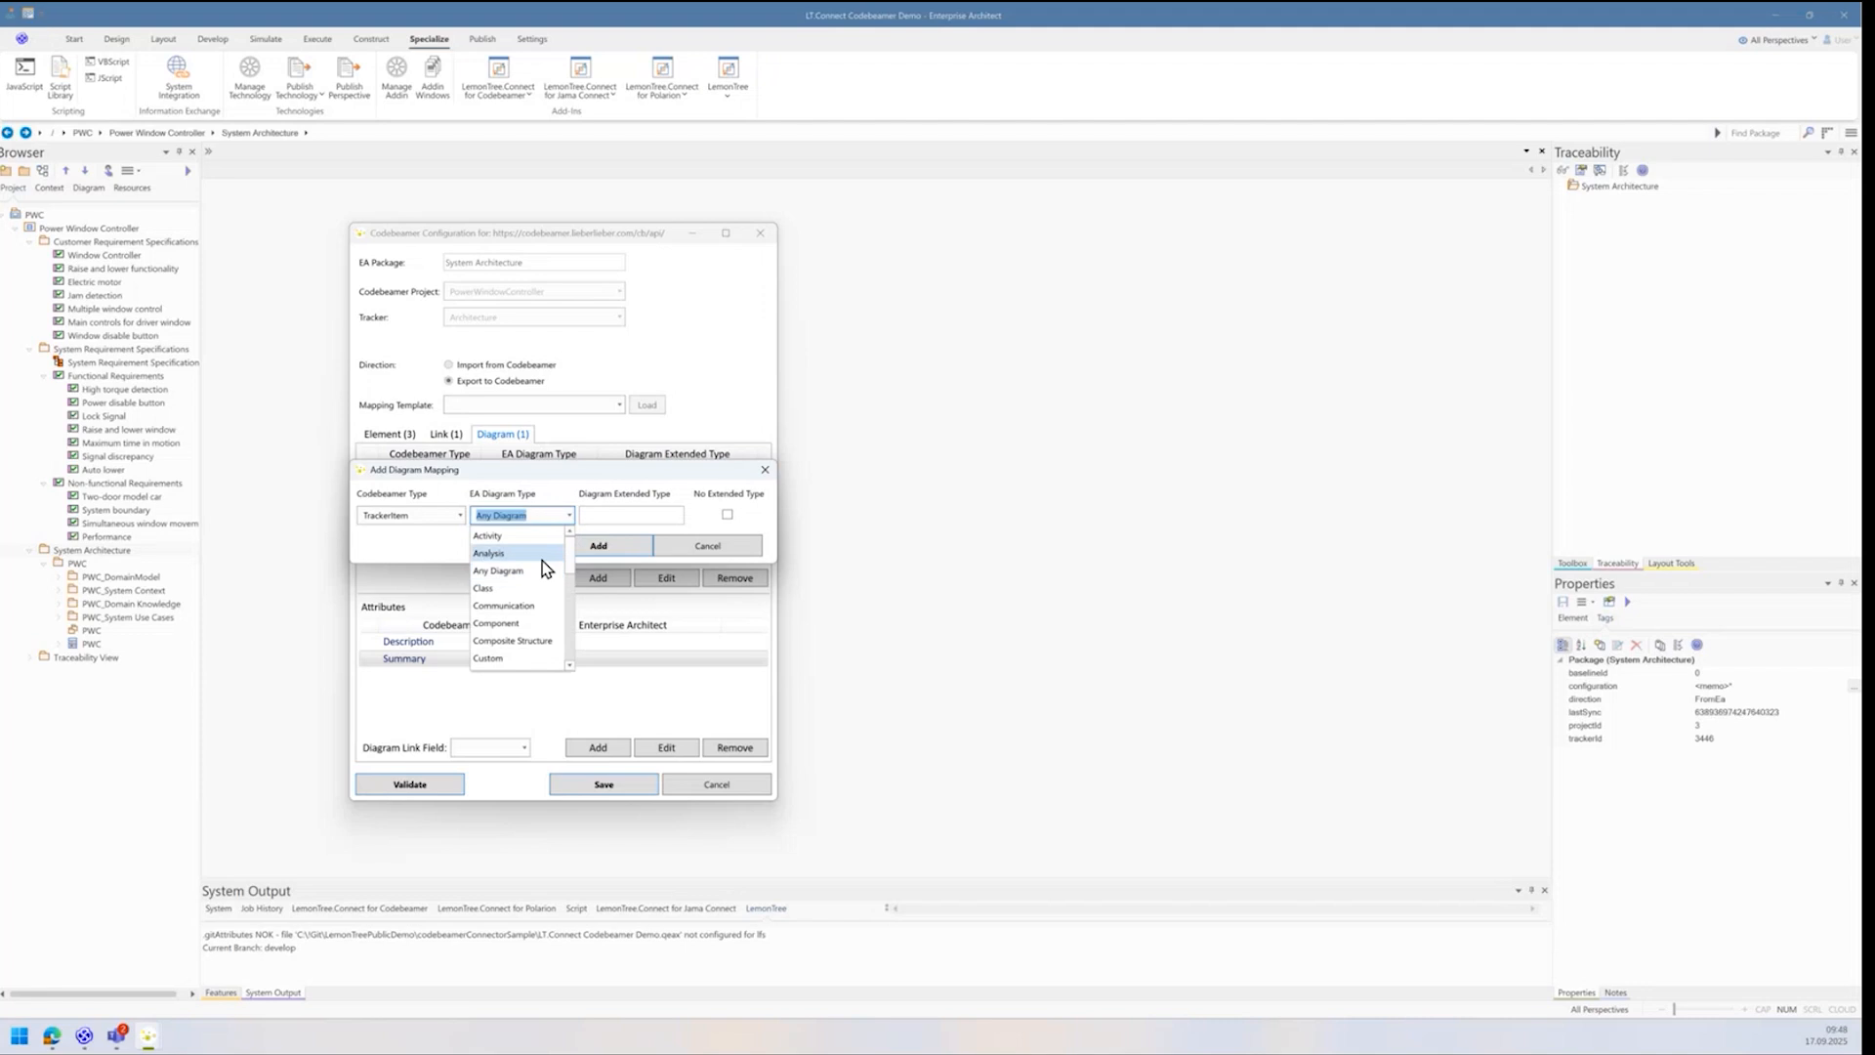
pyautogui.scroll(-4, 544, 576)
pyautogui.scroll(-2, 542, 586)
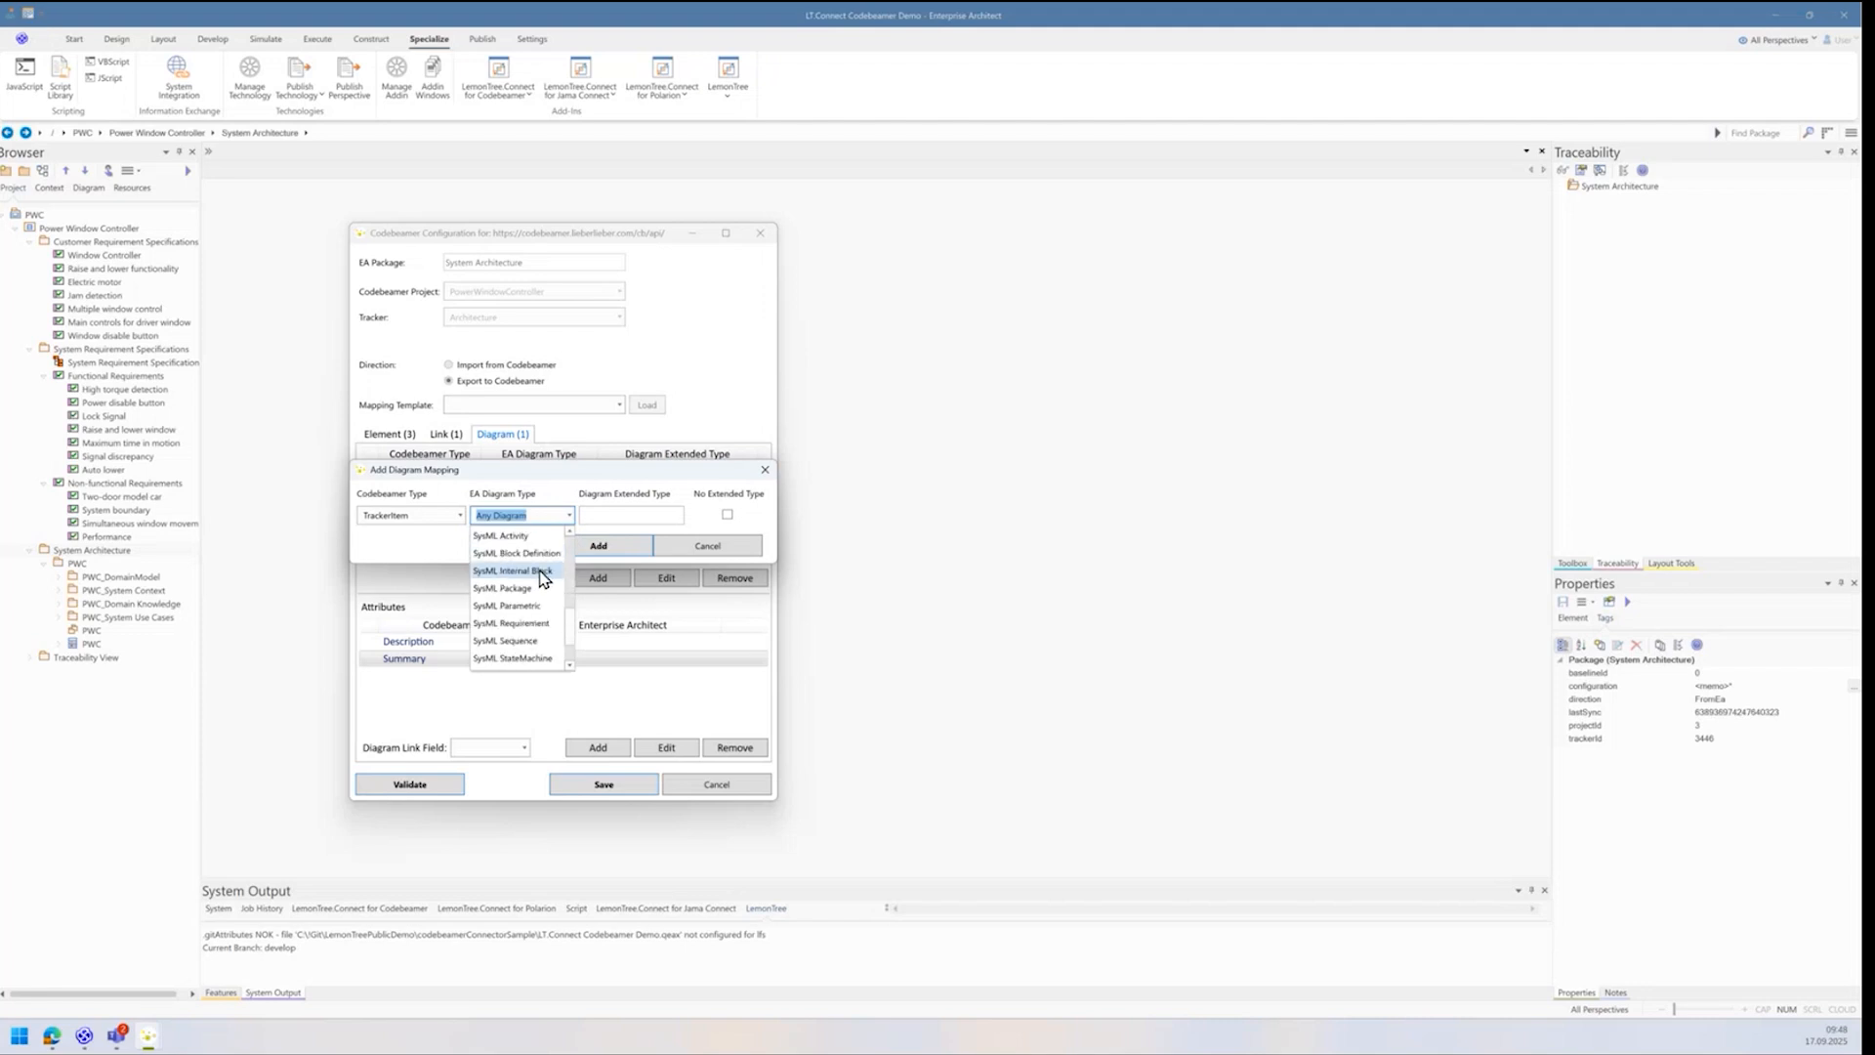
pyautogui.scroll(2, 533, 630)
pyautogui.click(532, 606)
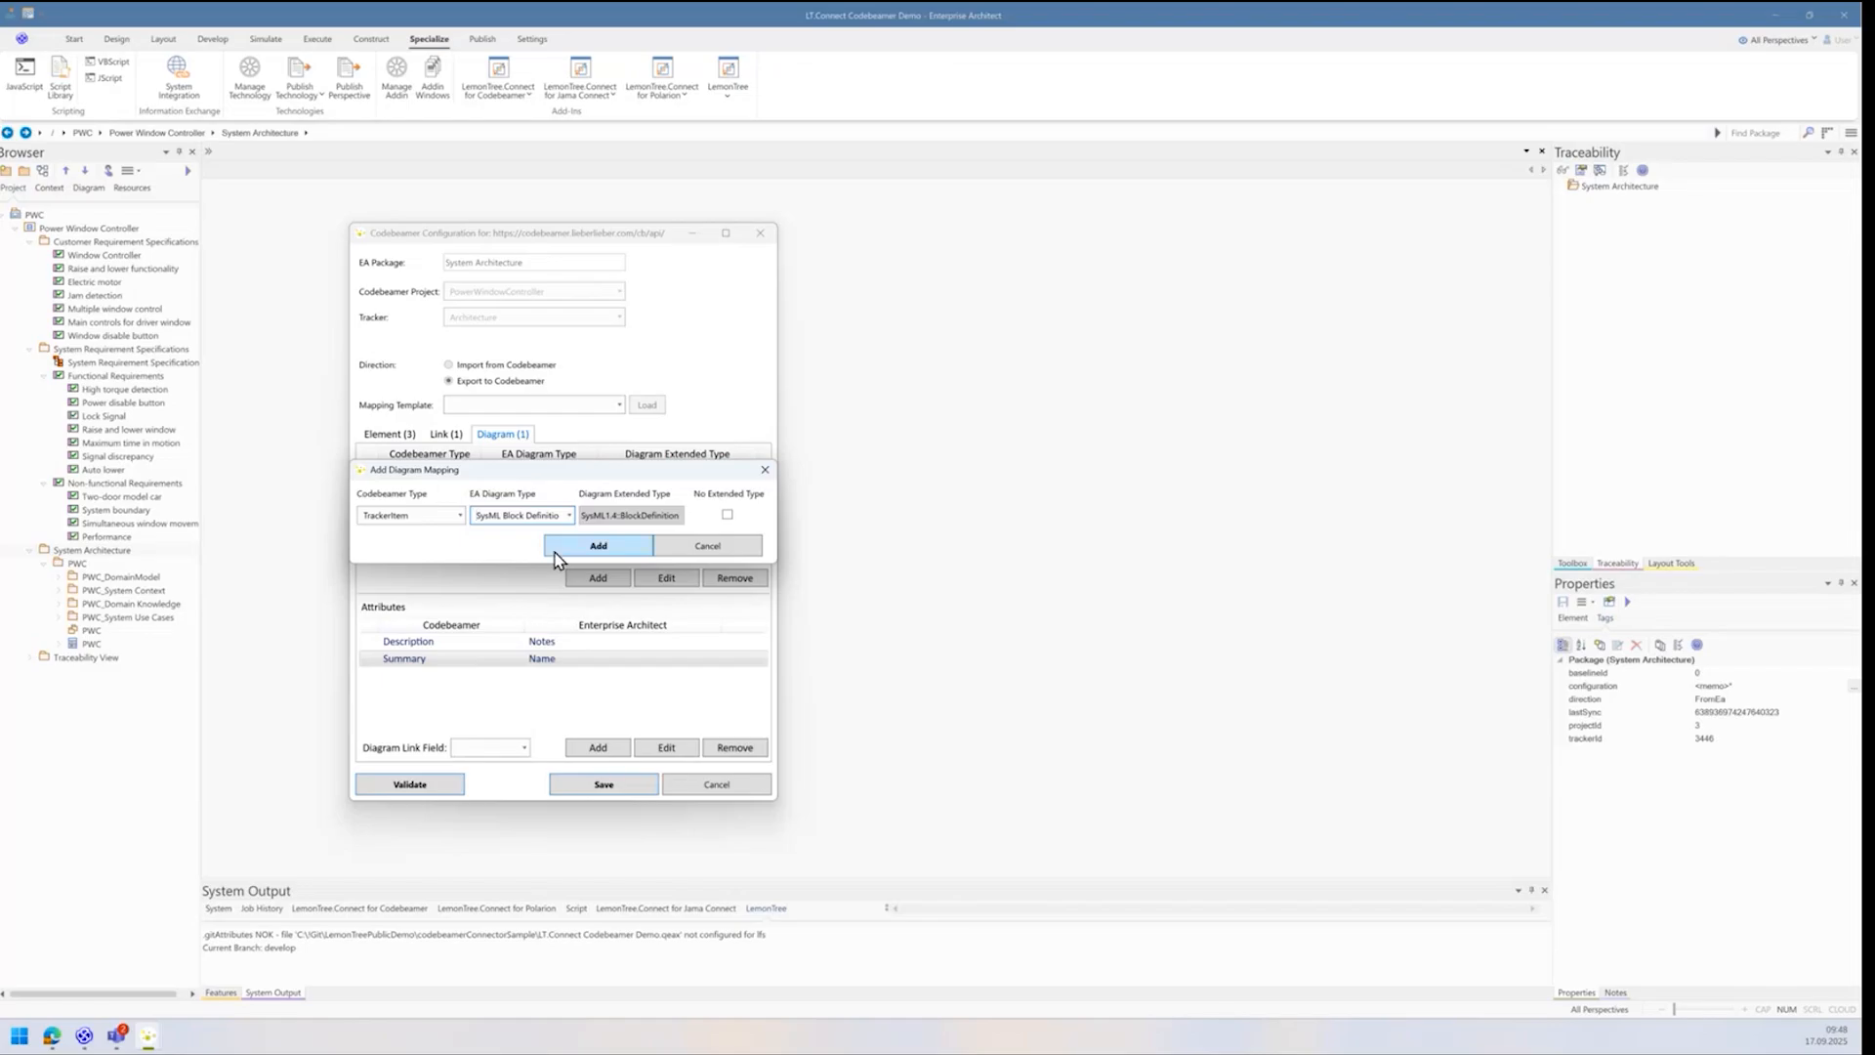
# Step: Switch the new mapping's diagram type to Any Diagram, add it and remove the Class diagram mapping
pyautogui.click(569, 514)
pyautogui.scroll(4, 507, 557)
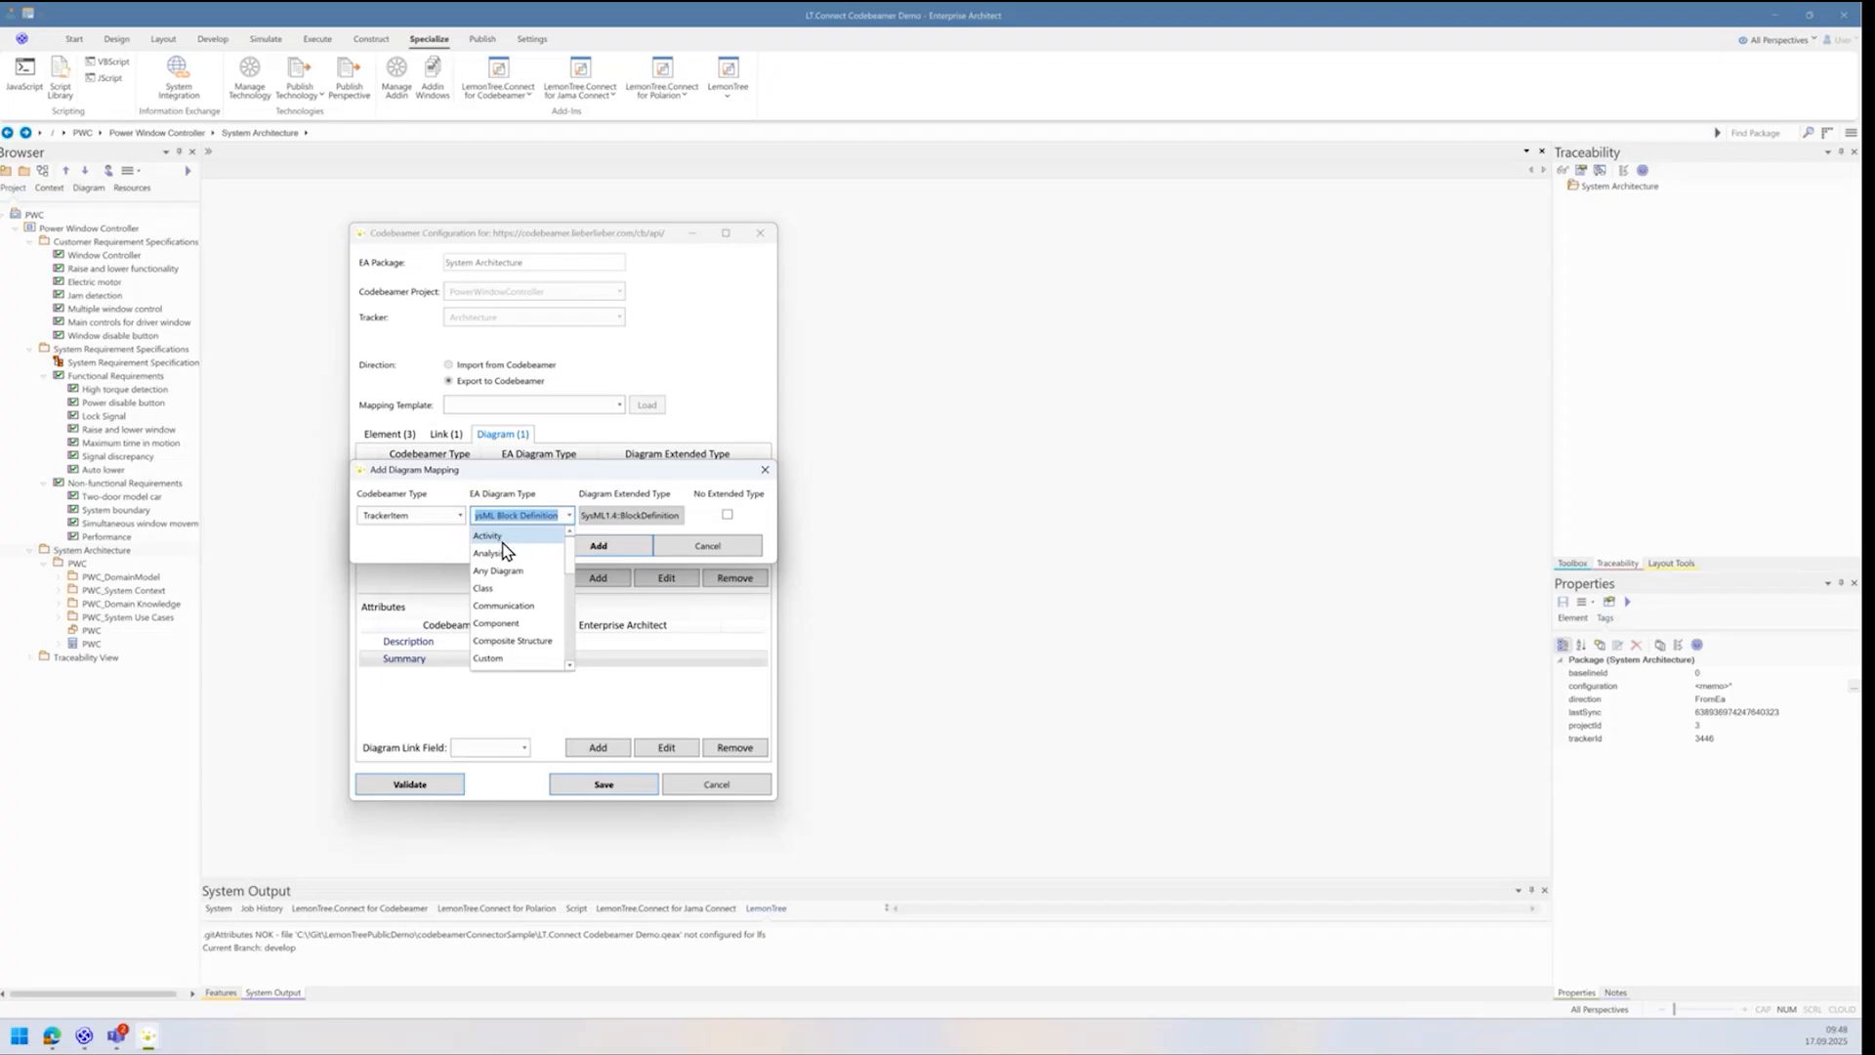
pyautogui.click(506, 570)
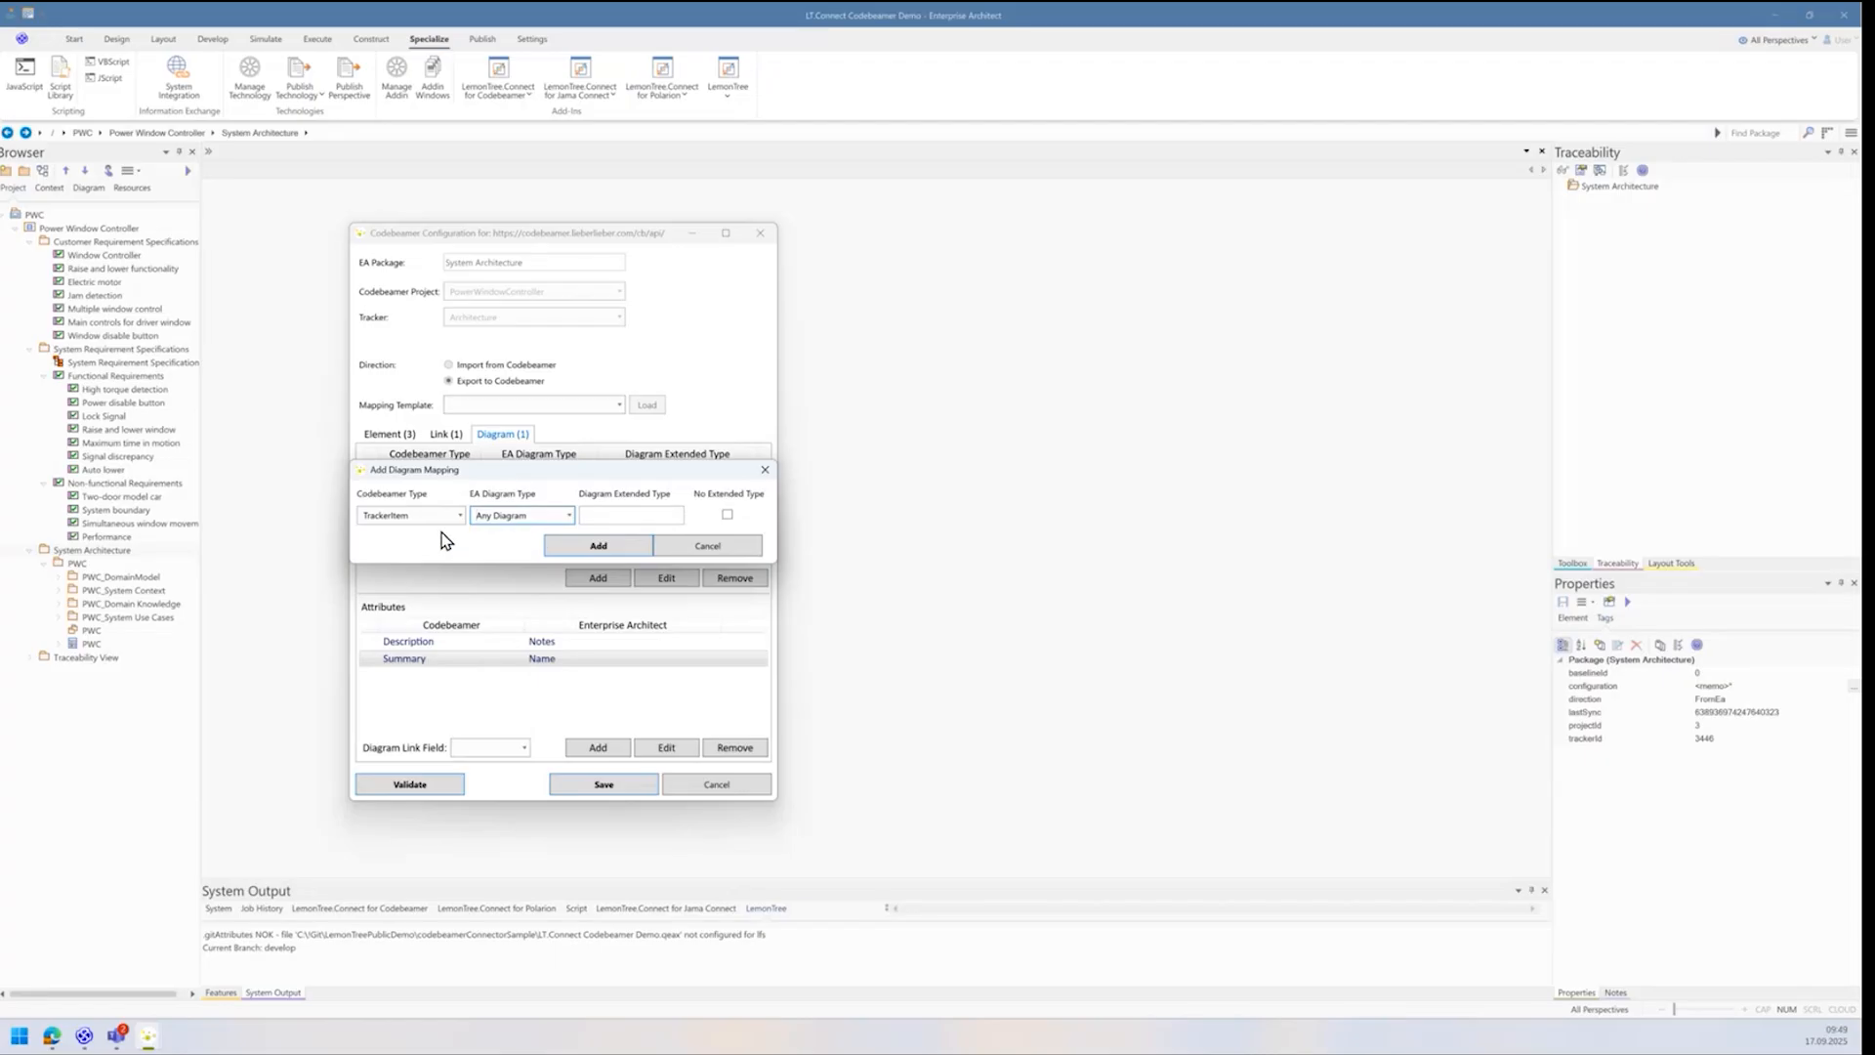
pyautogui.click(583, 546)
pyautogui.click(723, 578)
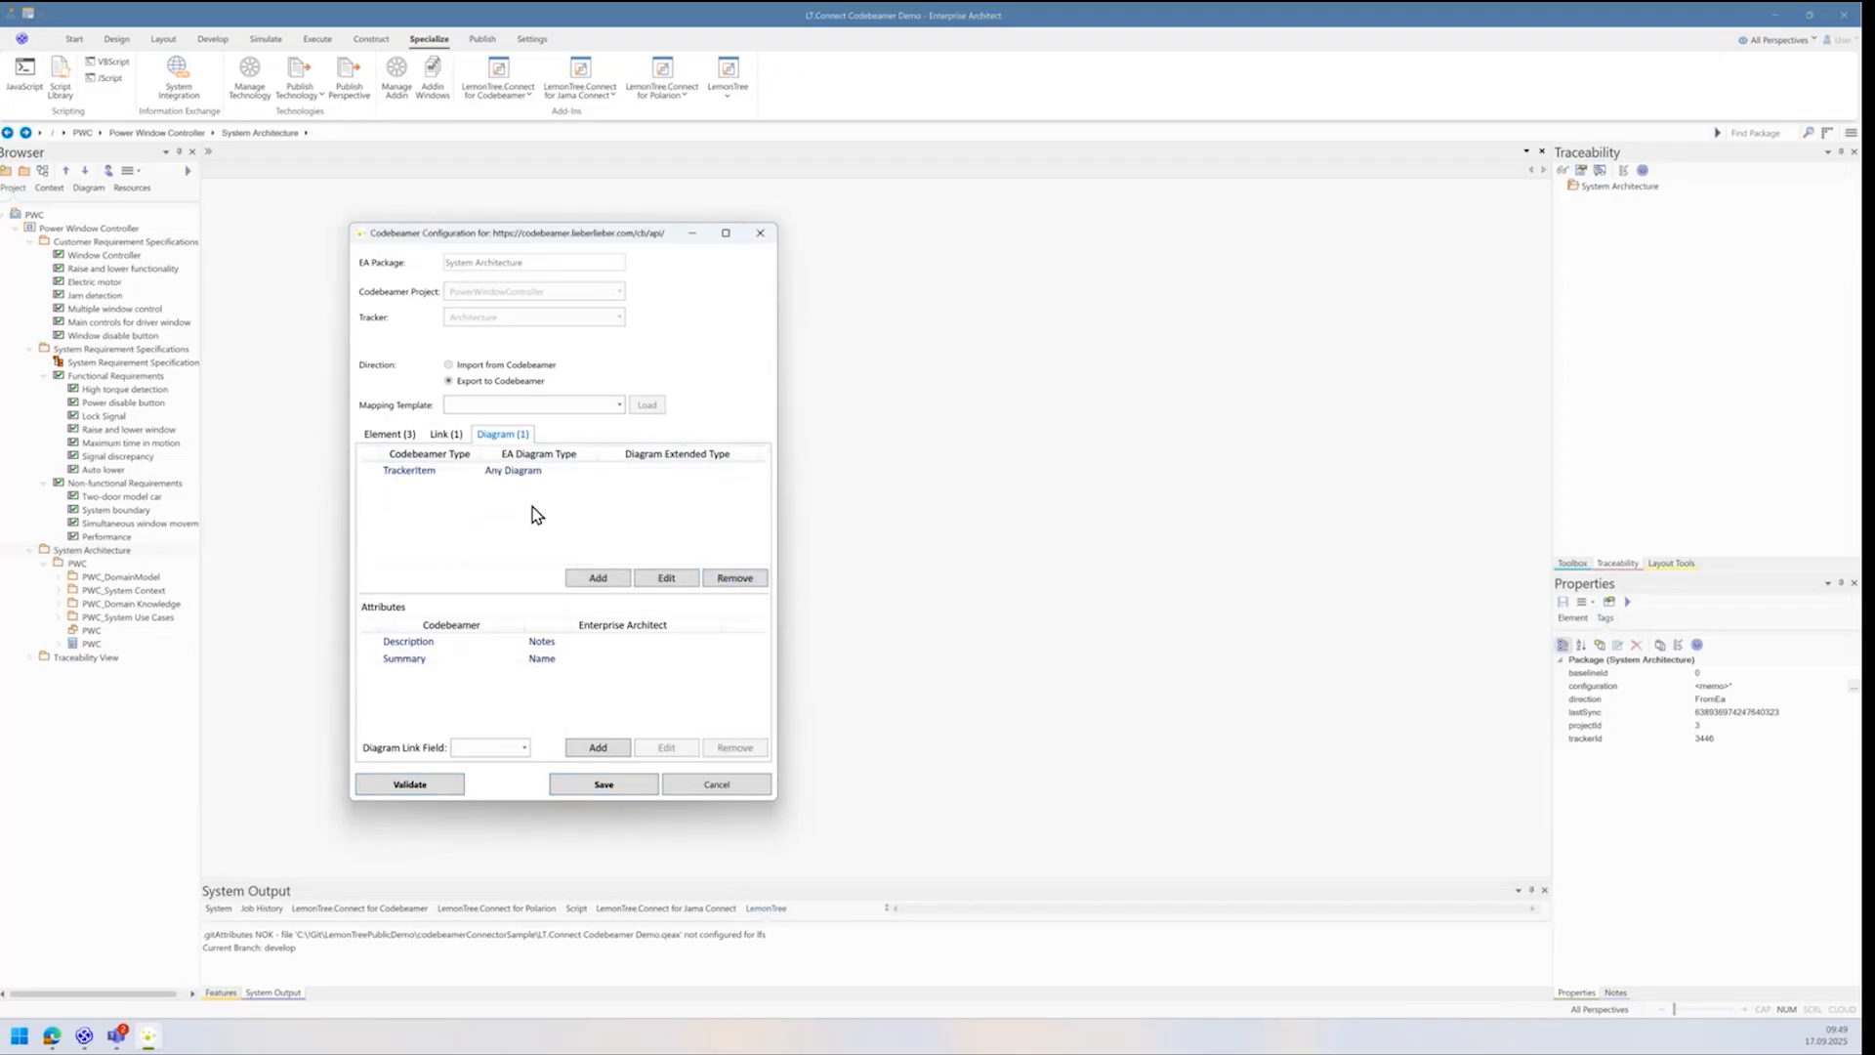
# Step: Change the EA diagram type of the TrackerItem diagram mapping to SysML Block Definition and update the mapping
pyautogui.click(537, 476)
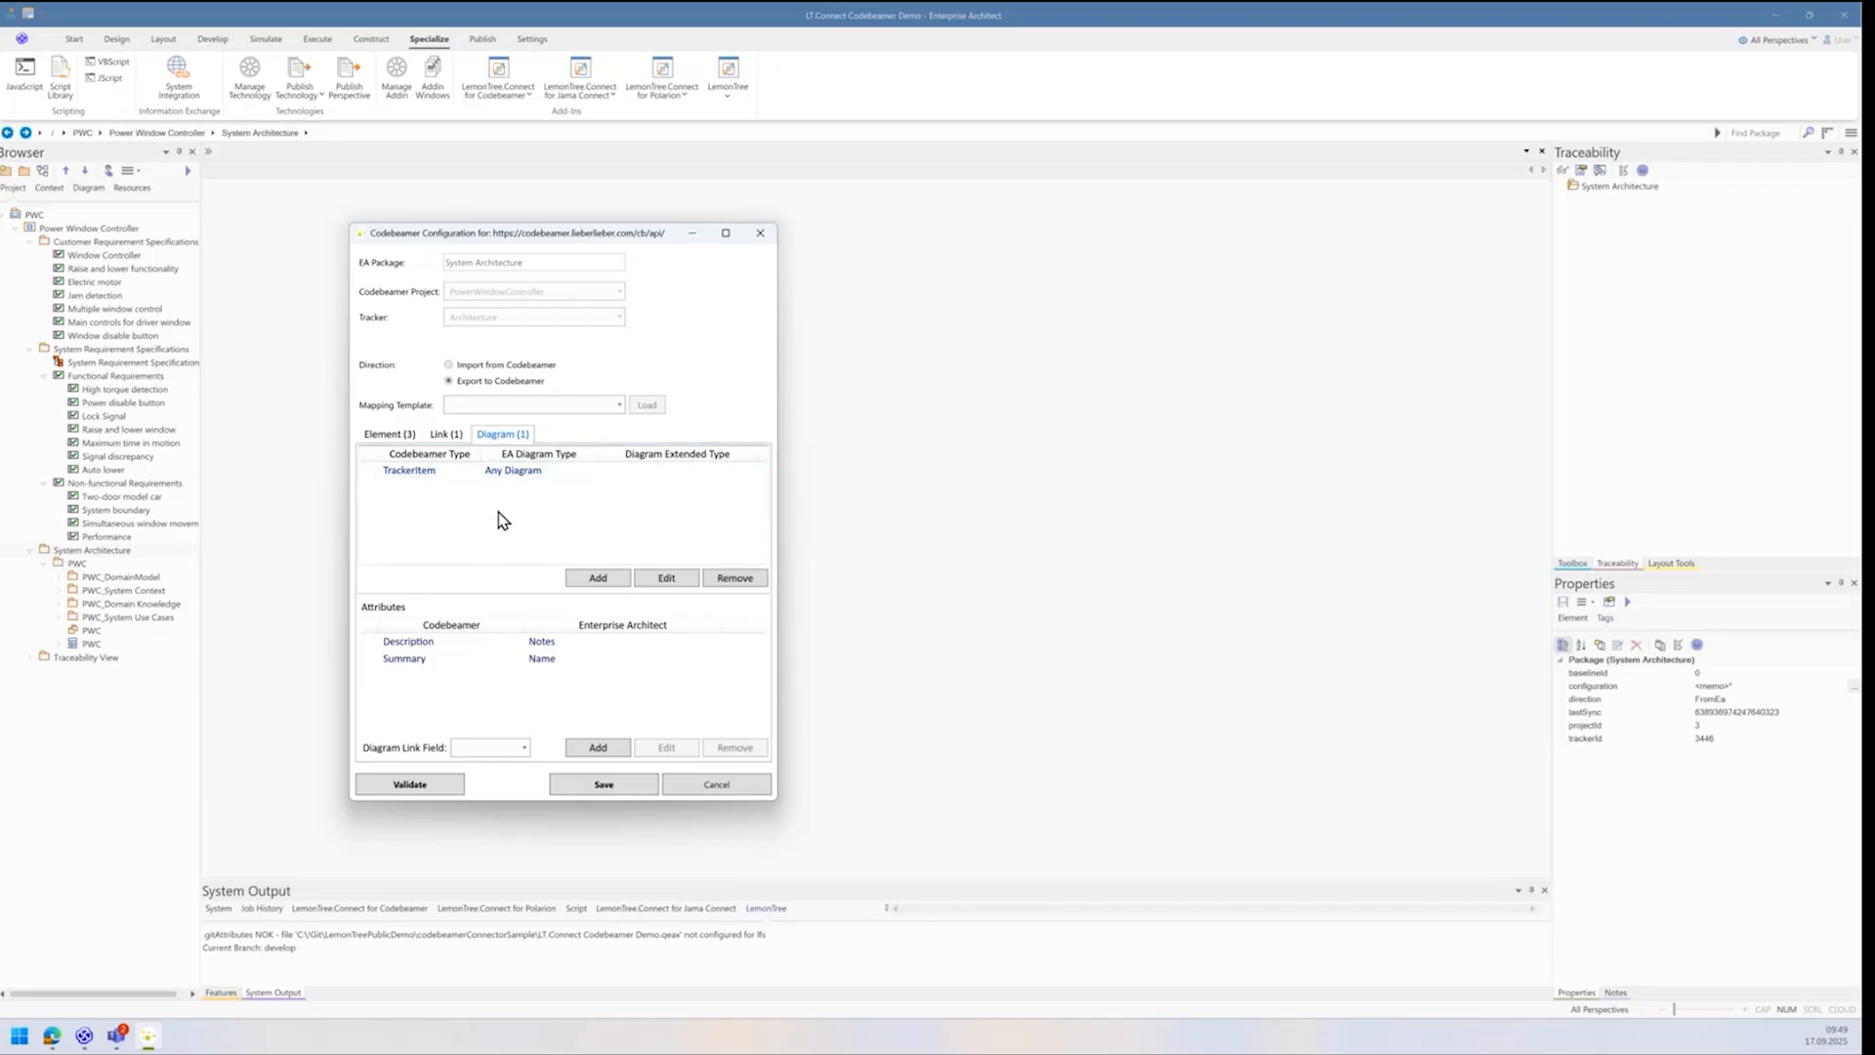
pyautogui.click(504, 471)
pyautogui.click(667, 579)
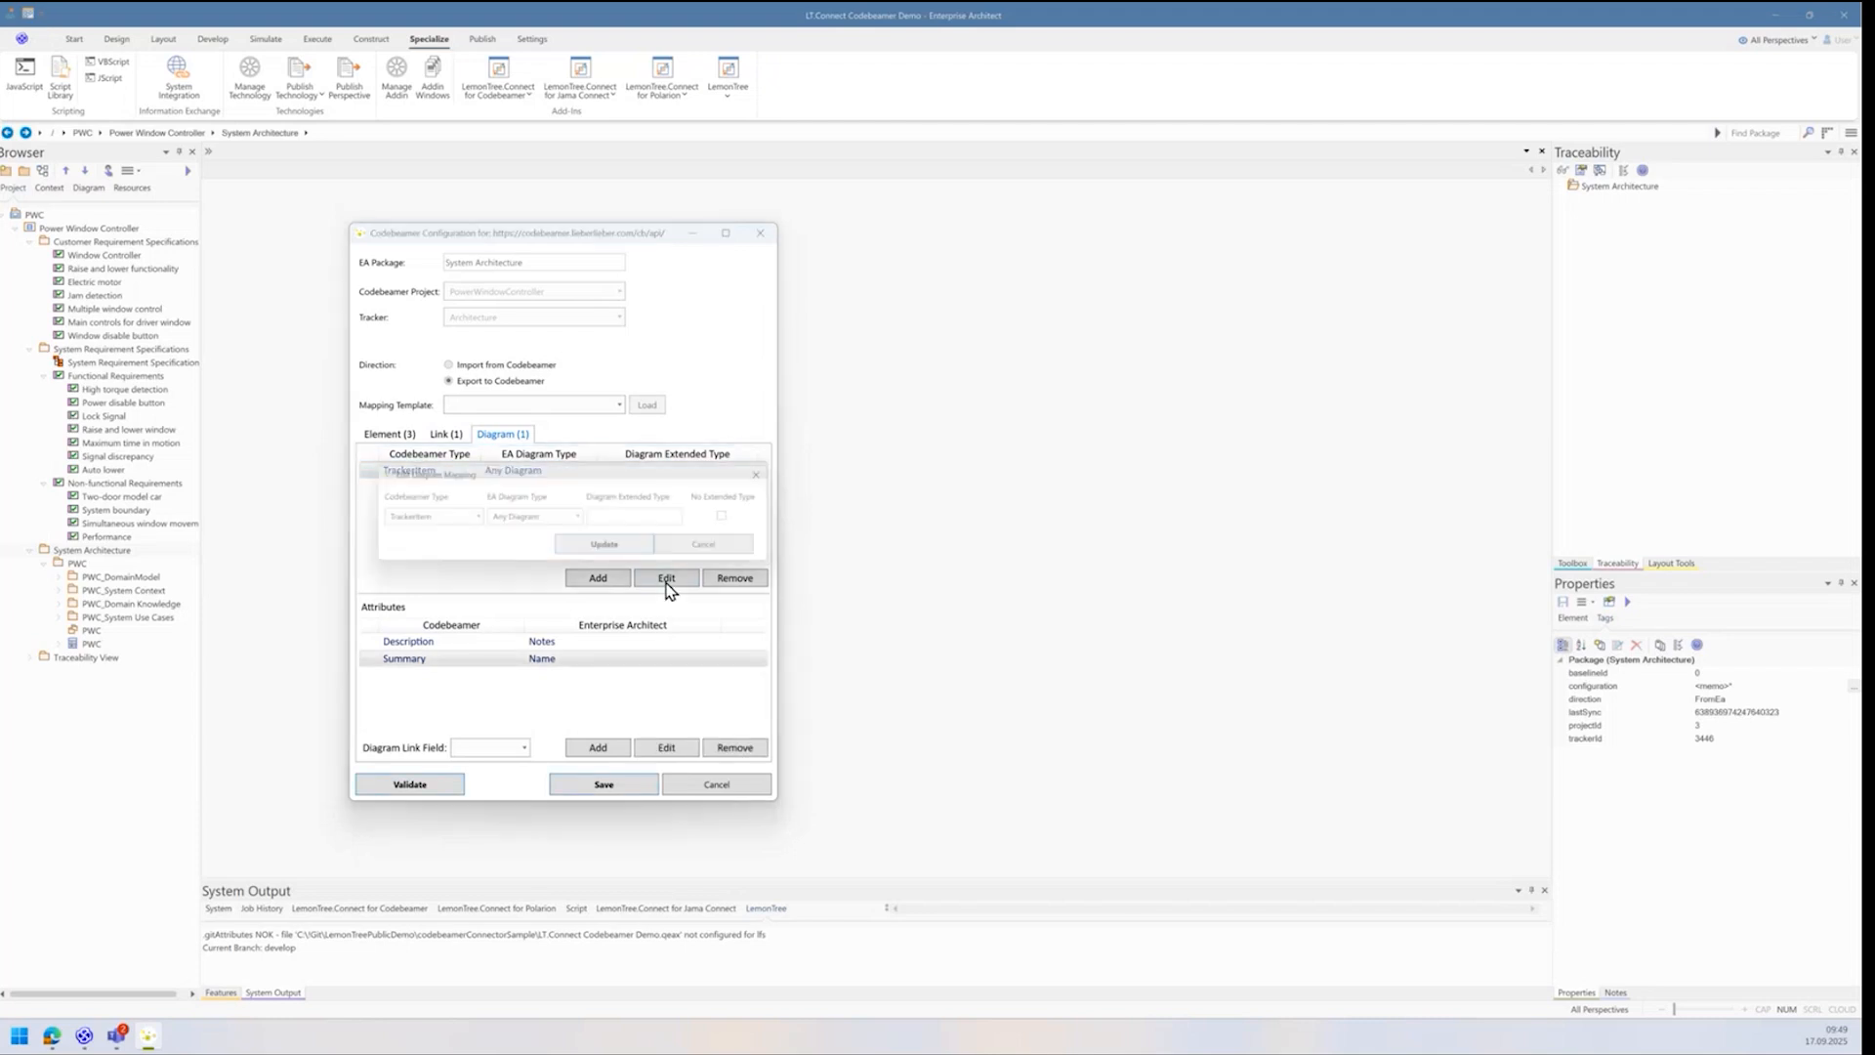
pyautogui.click(570, 517)
pyautogui.scroll(-5, 537, 591)
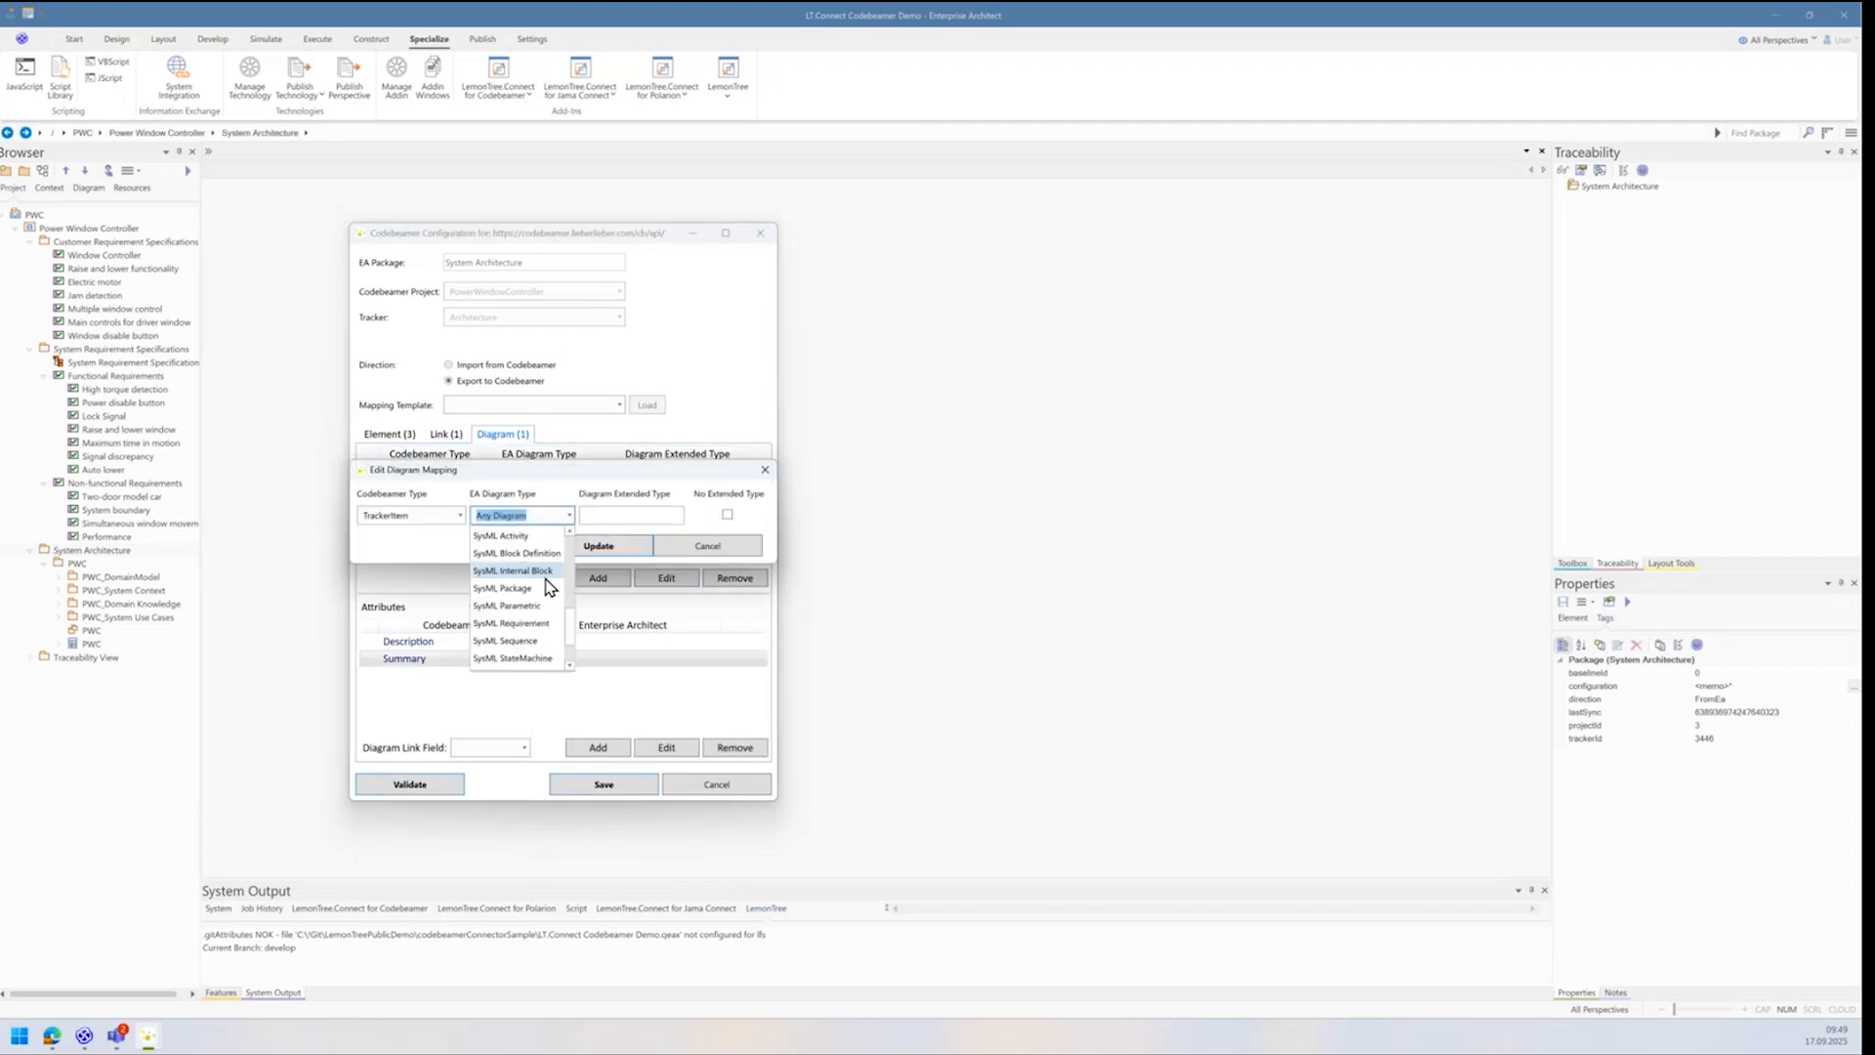
pyautogui.click(522, 553)
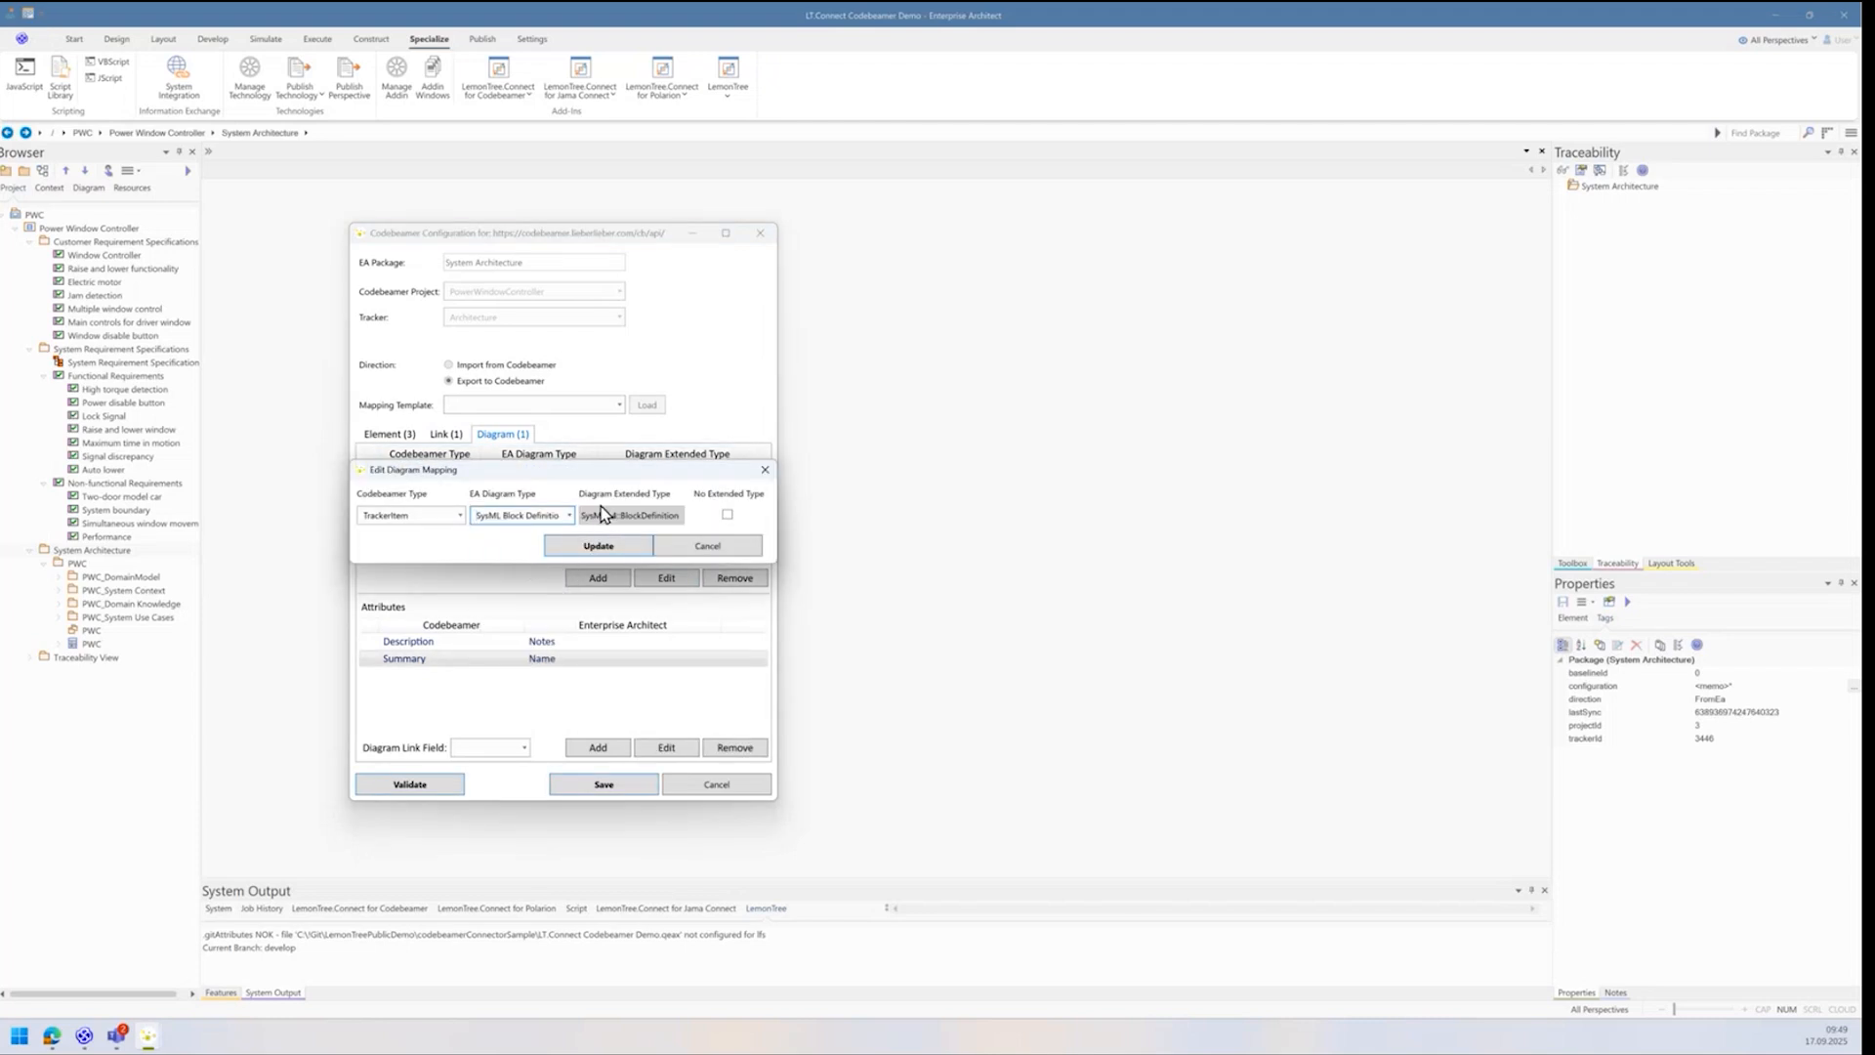
pyautogui.click(595, 547)
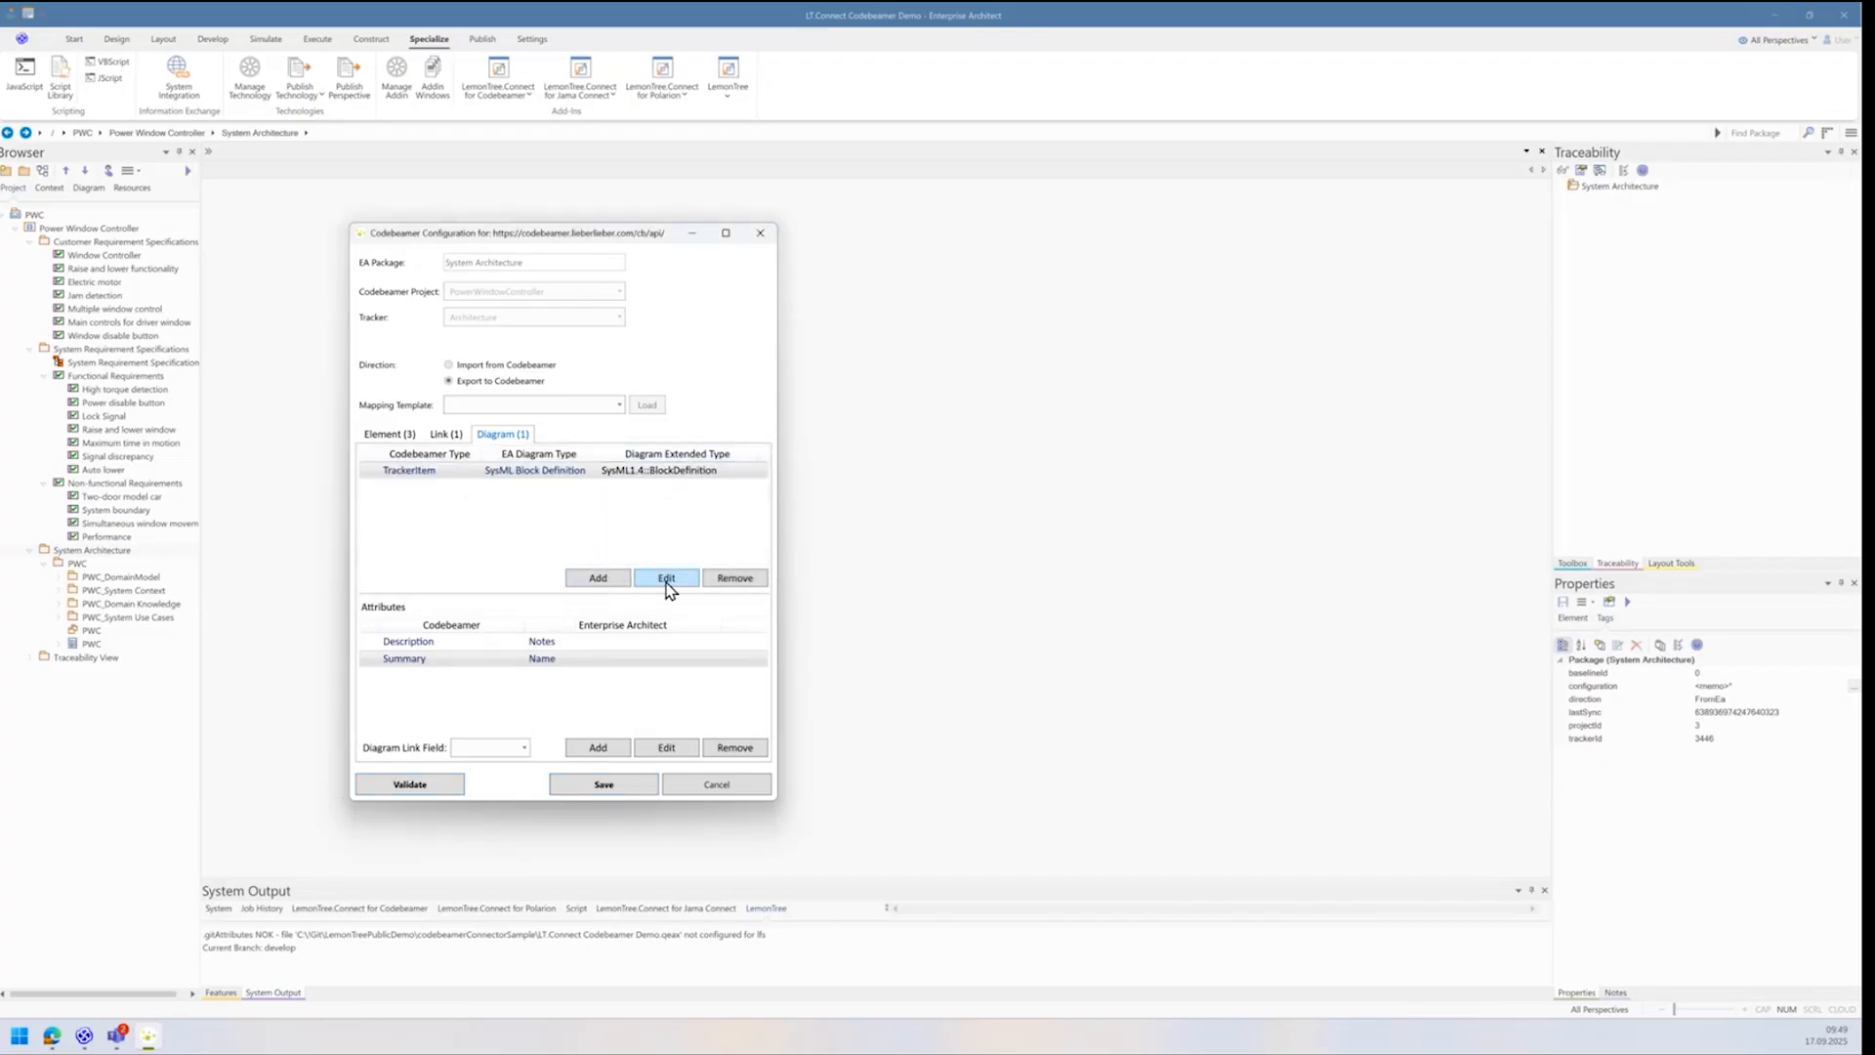
# Step: Add a second TrackerItem diagram mapping with SysML Internal Block as the EA diagram type
pyautogui.click(599, 578)
pyautogui.click(544, 515)
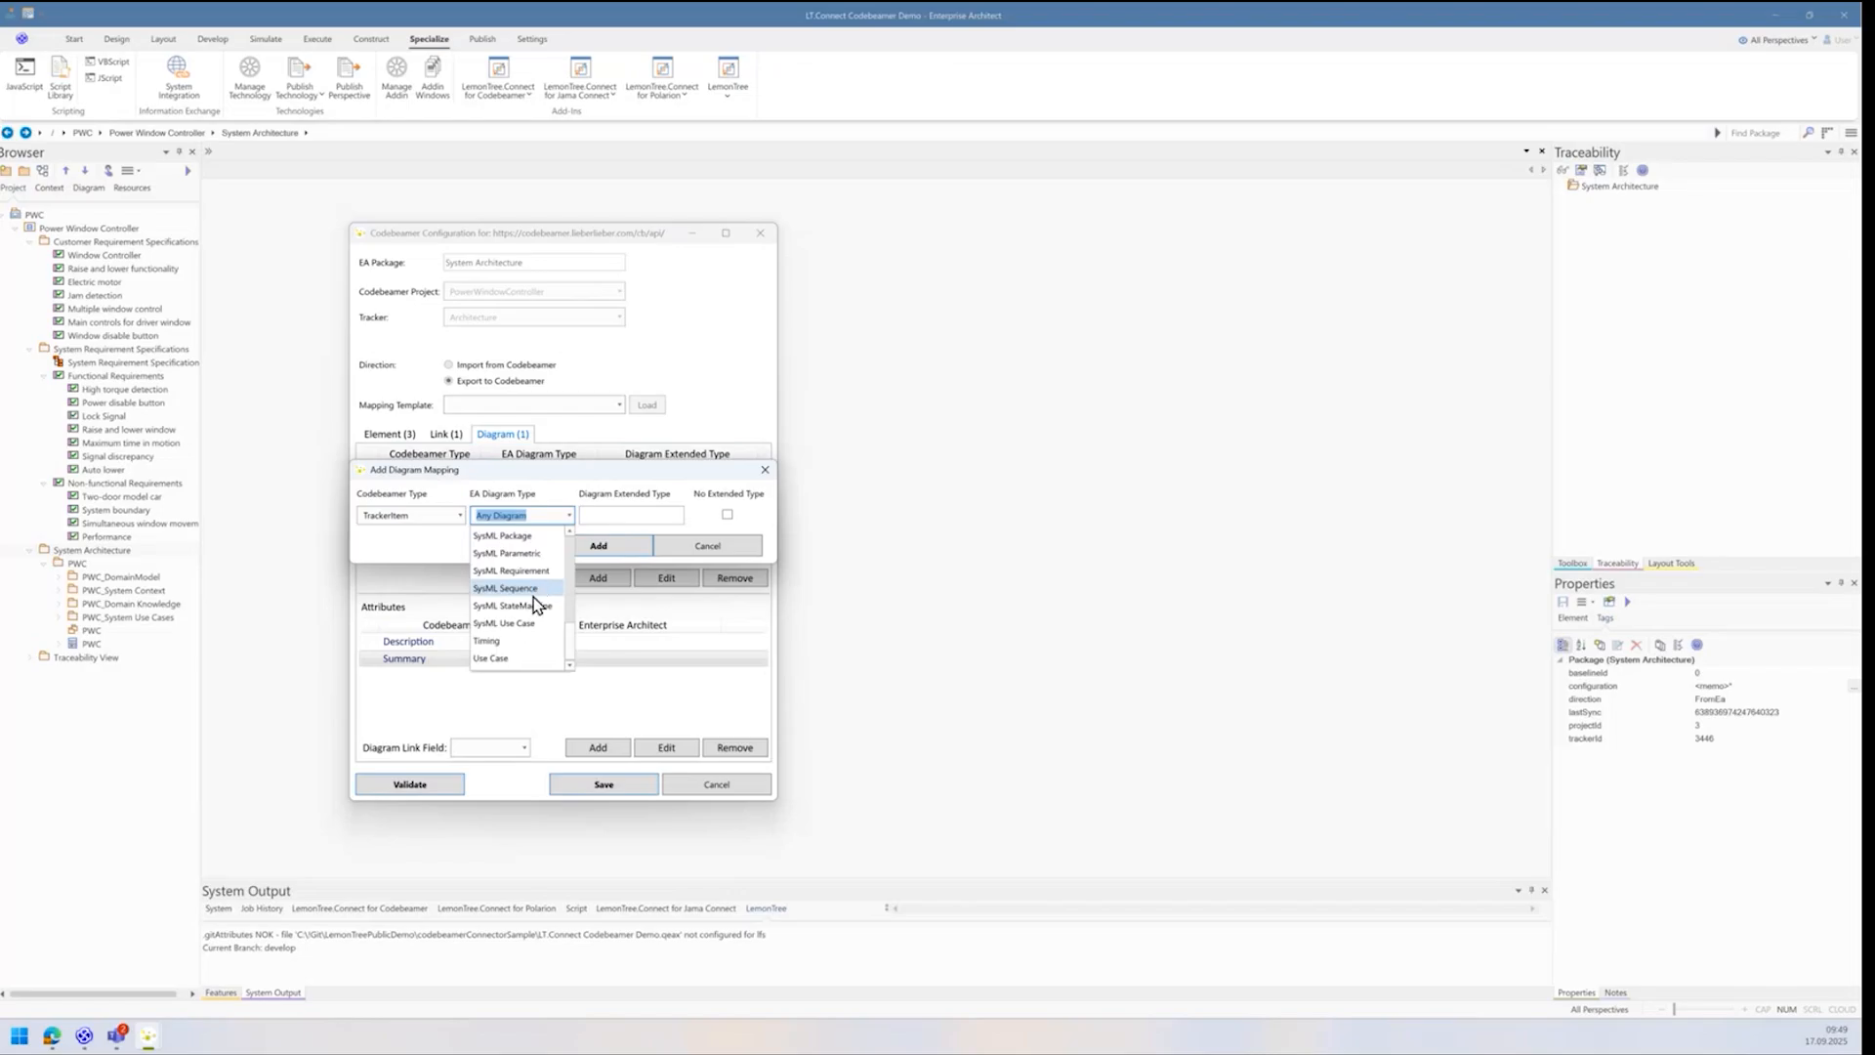
pyautogui.scroll(1, 536, 606)
pyautogui.click(535, 572)
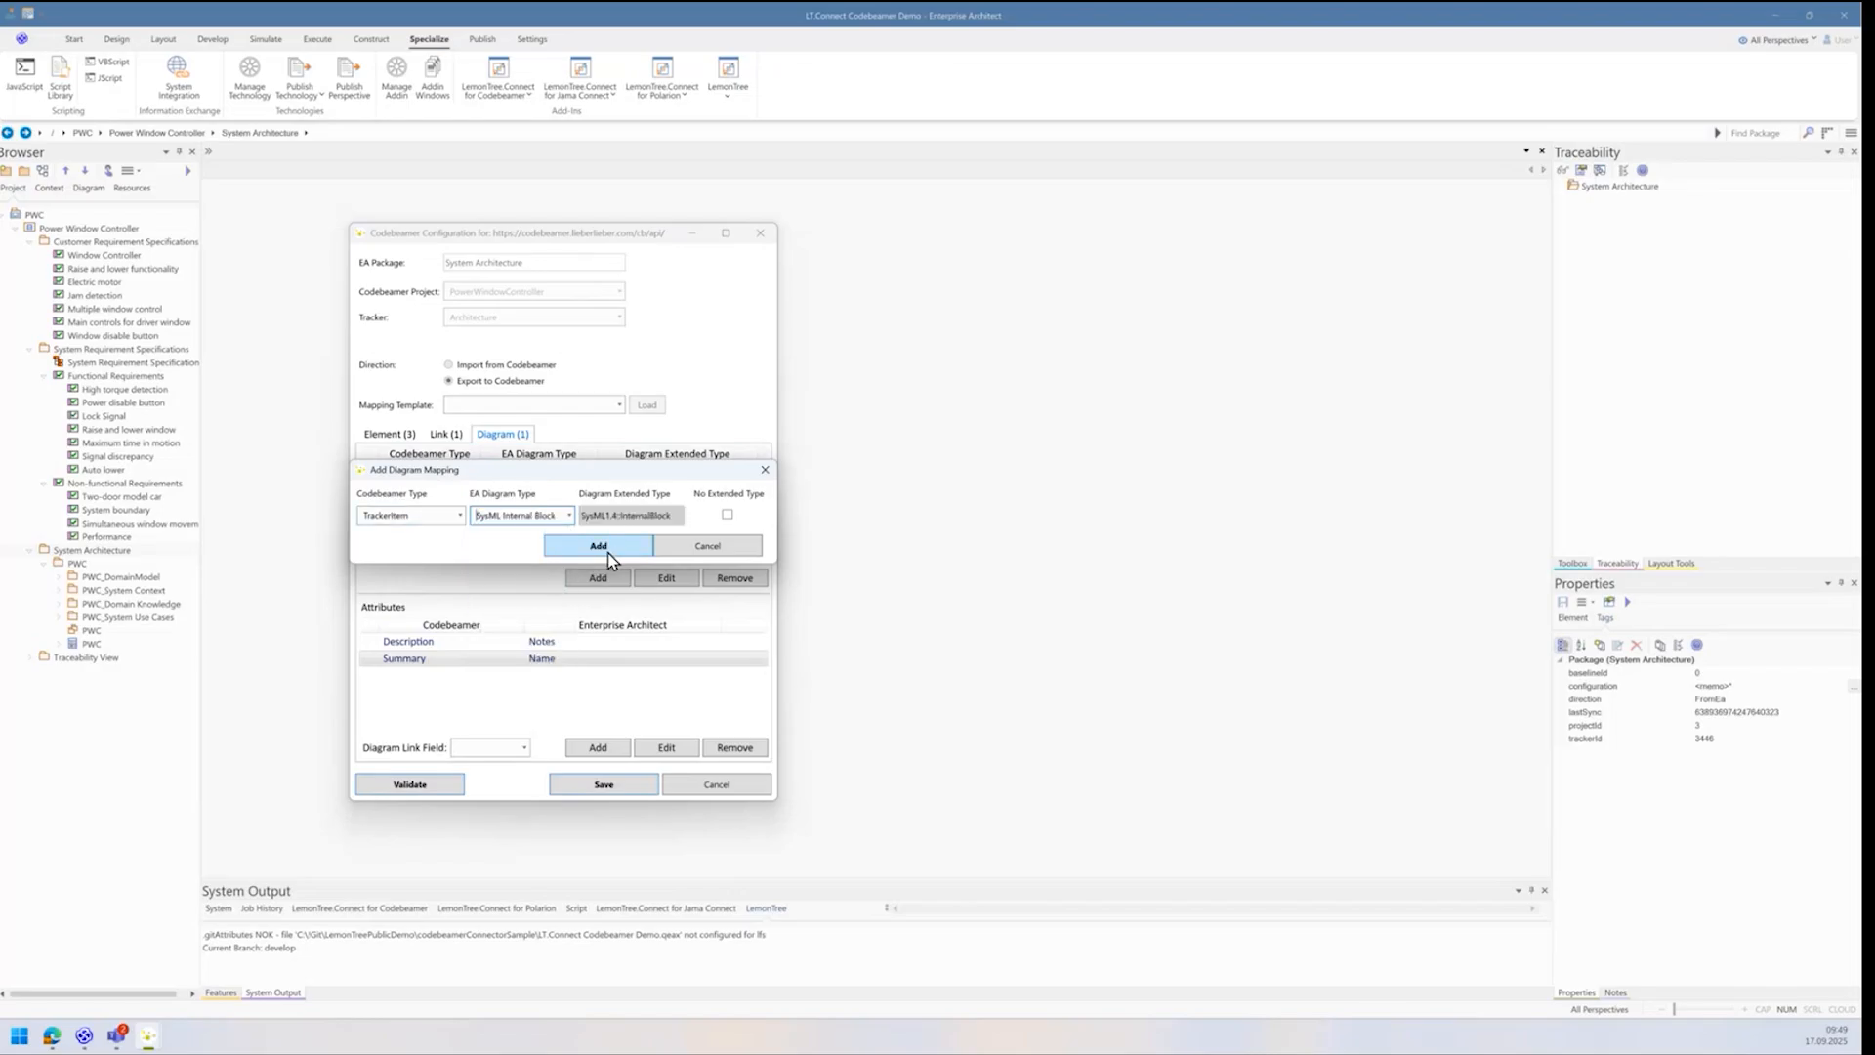
pyautogui.click(606, 548)
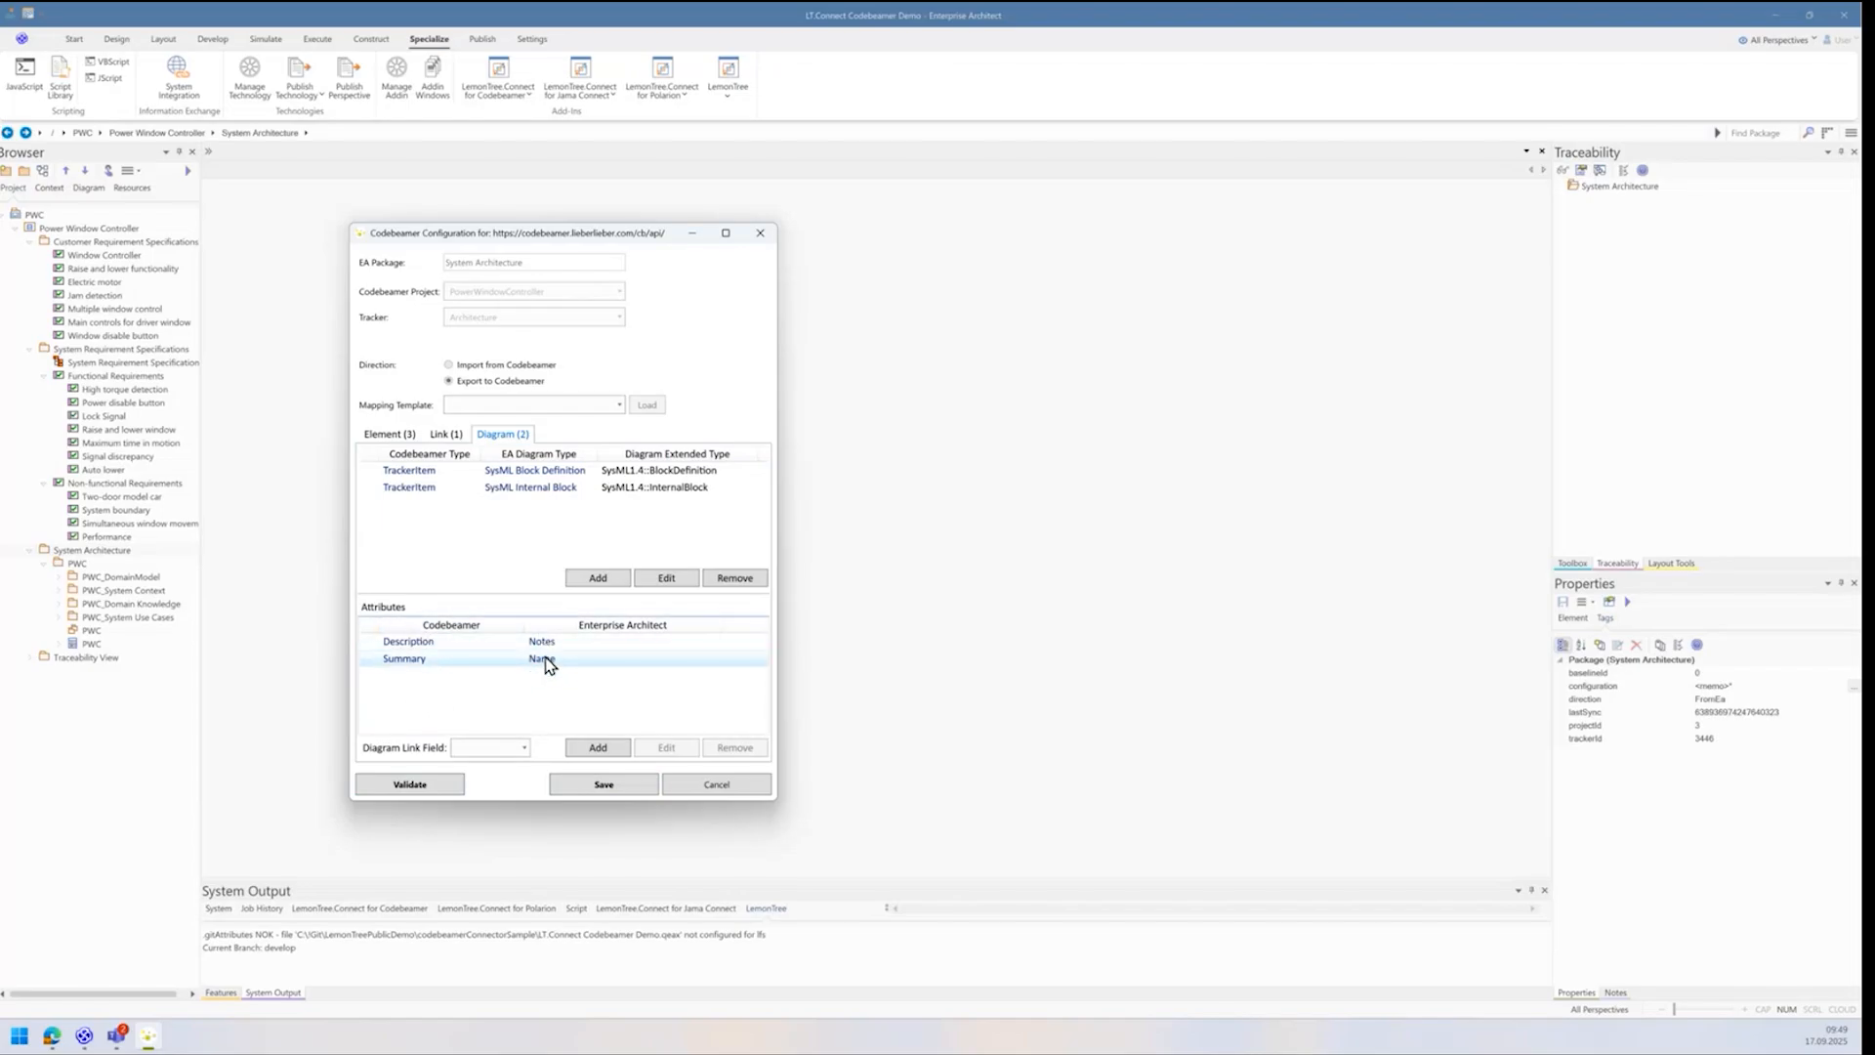
# Step: Examine the attribute mappings and diagram link settings of the Class and Interface element mappings
pyautogui.click(401, 438)
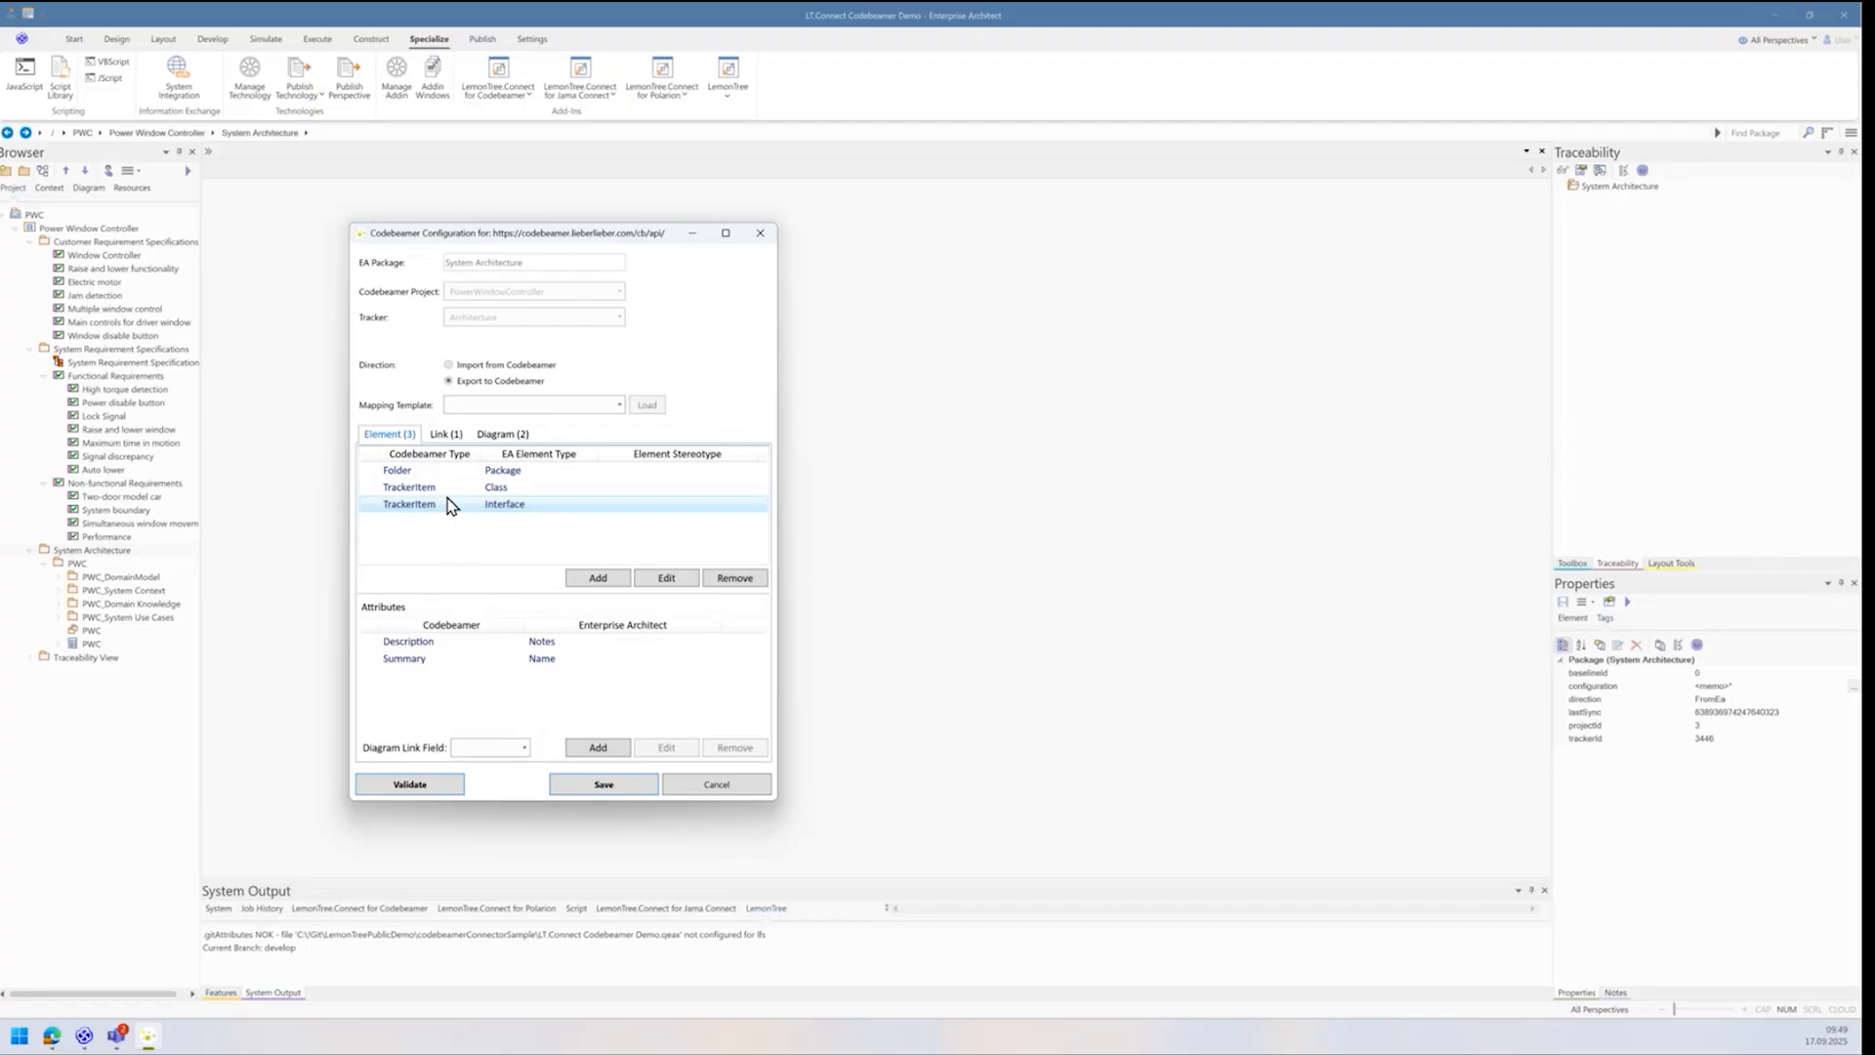
pyautogui.click(420, 487)
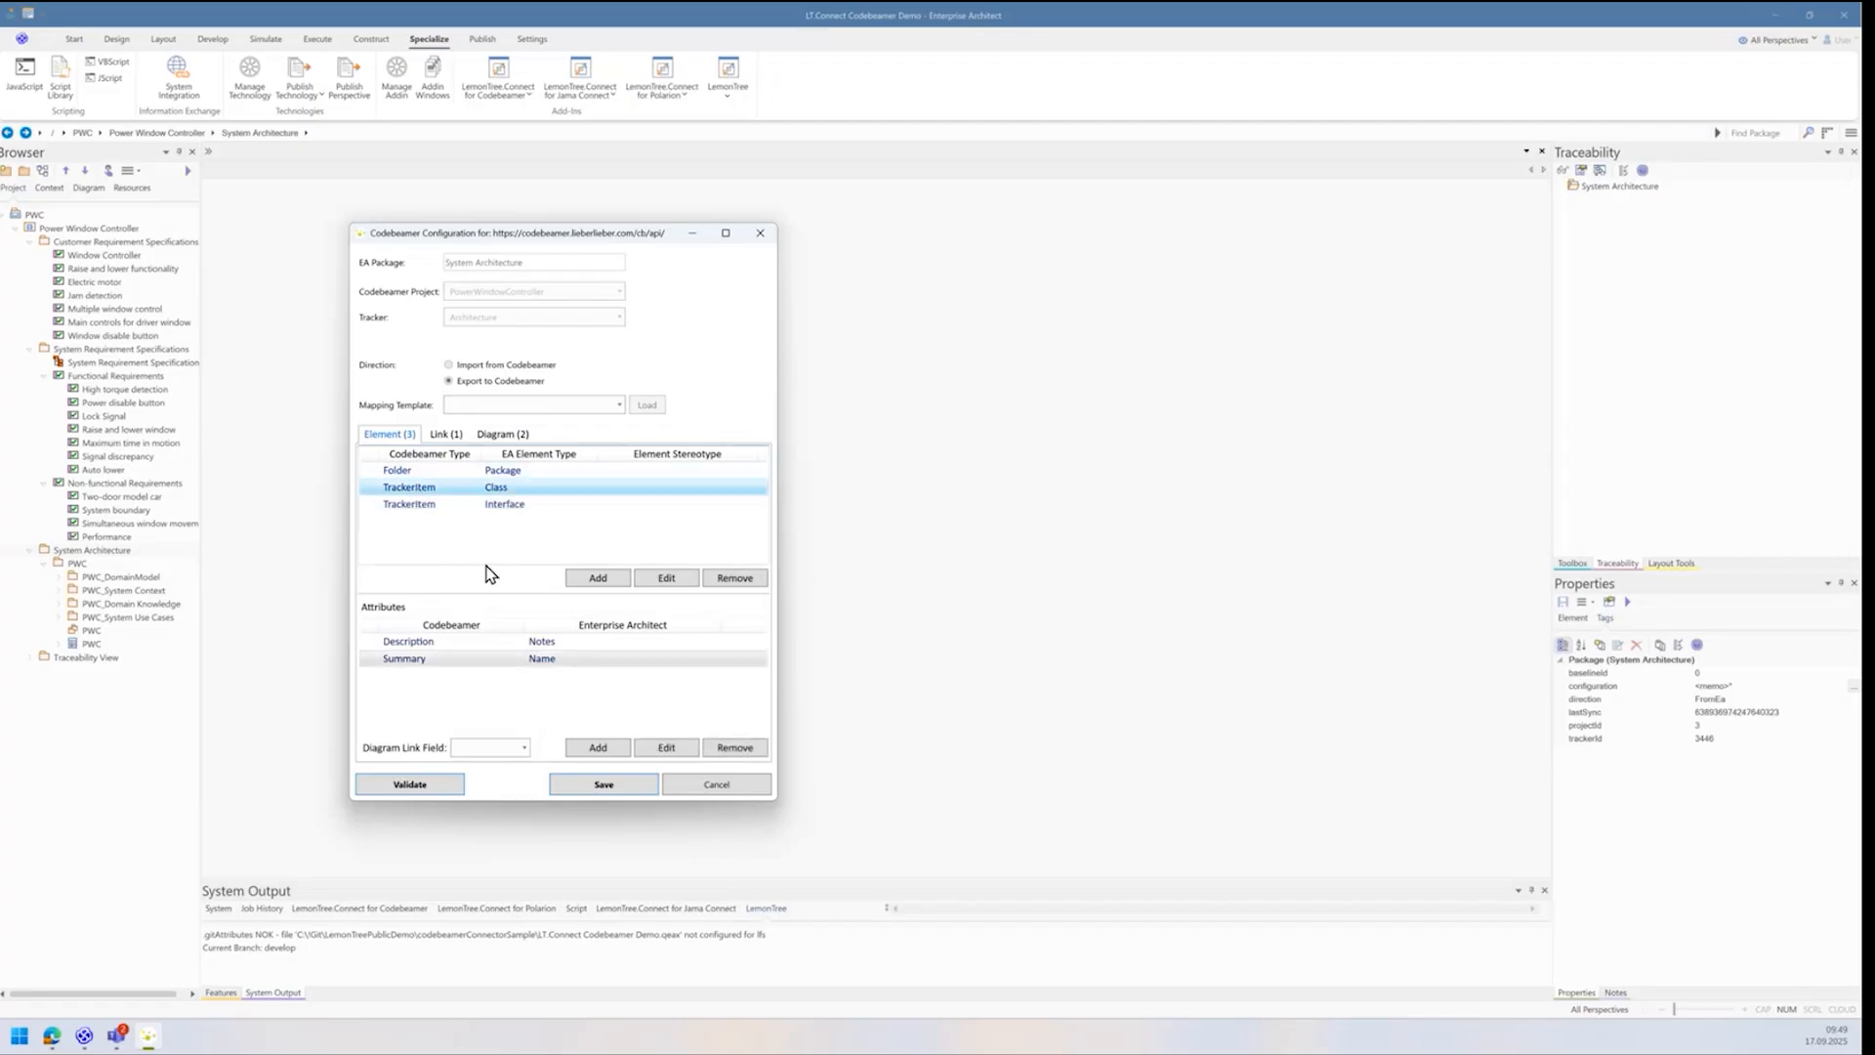
pyautogui.click(436, 505)
pyautogui.click(441, 490)
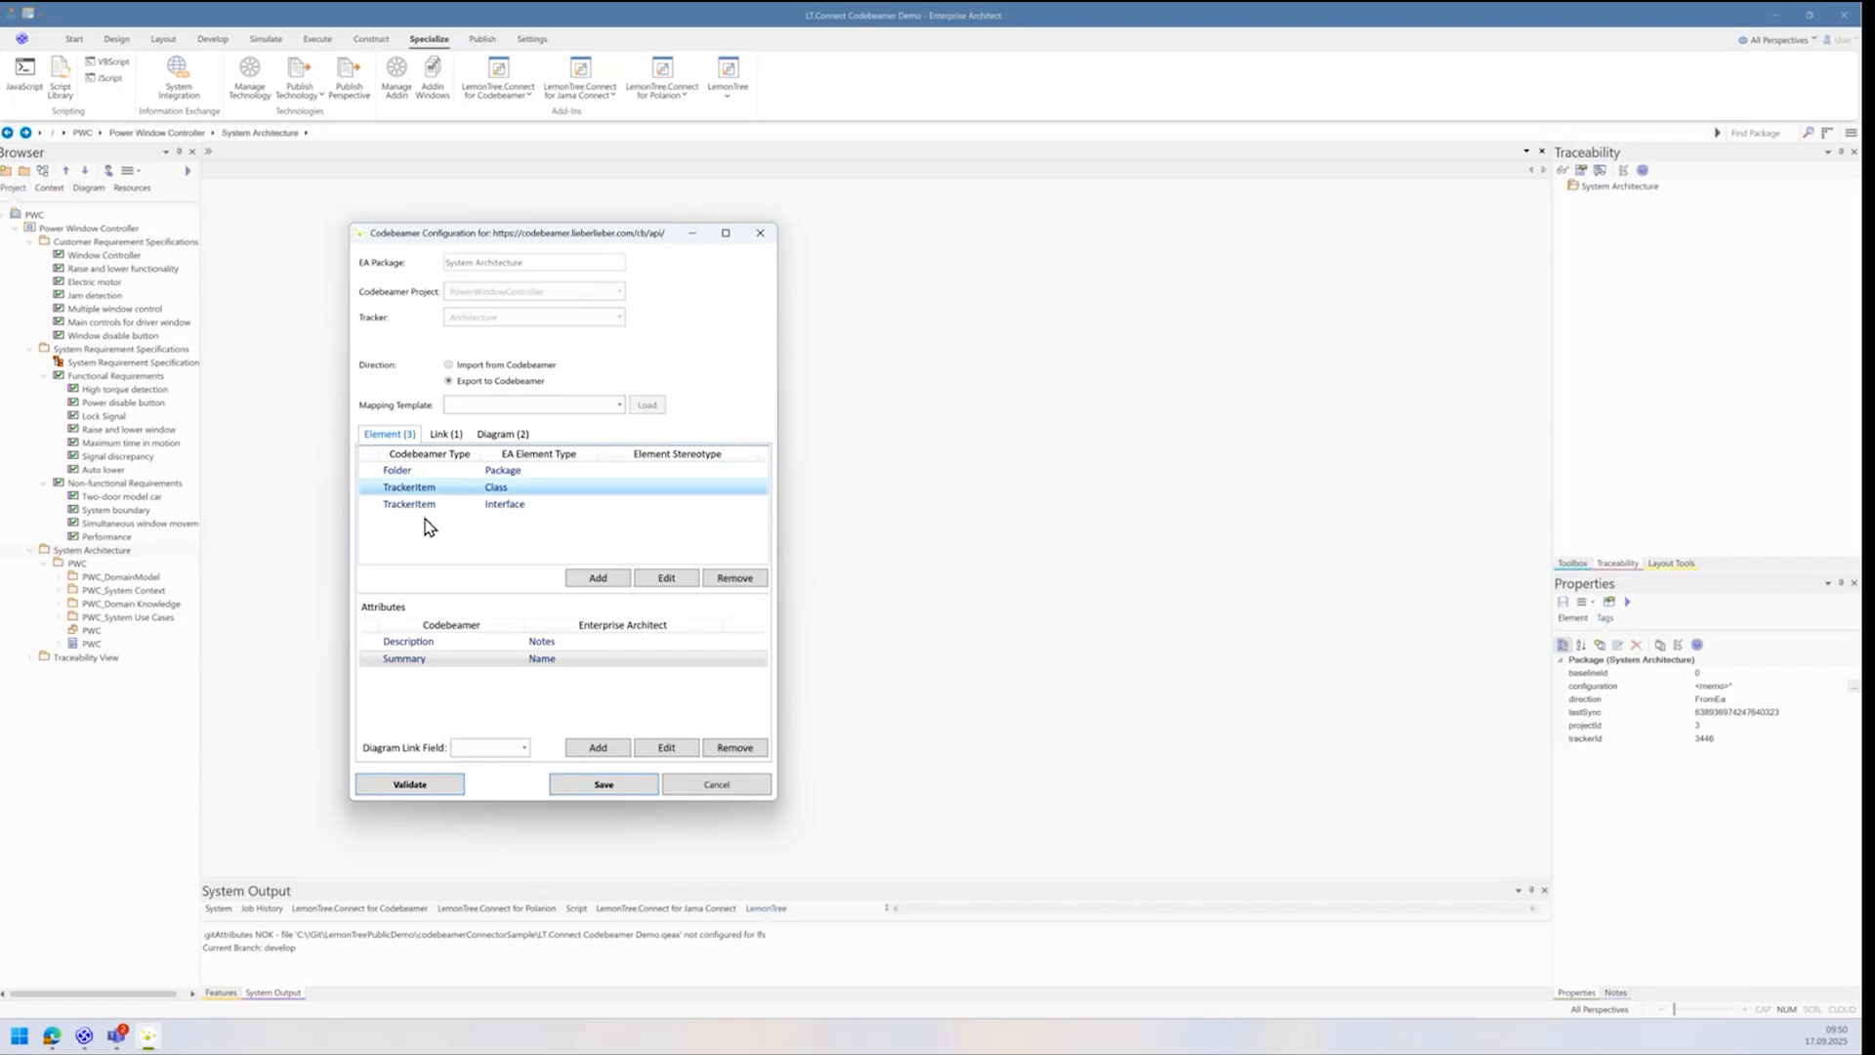
pyautogui.click(428, 509)
pyautogui.click(419, 490)
pyautogui.click(423, 505)
pyautogui.click(423, 489)
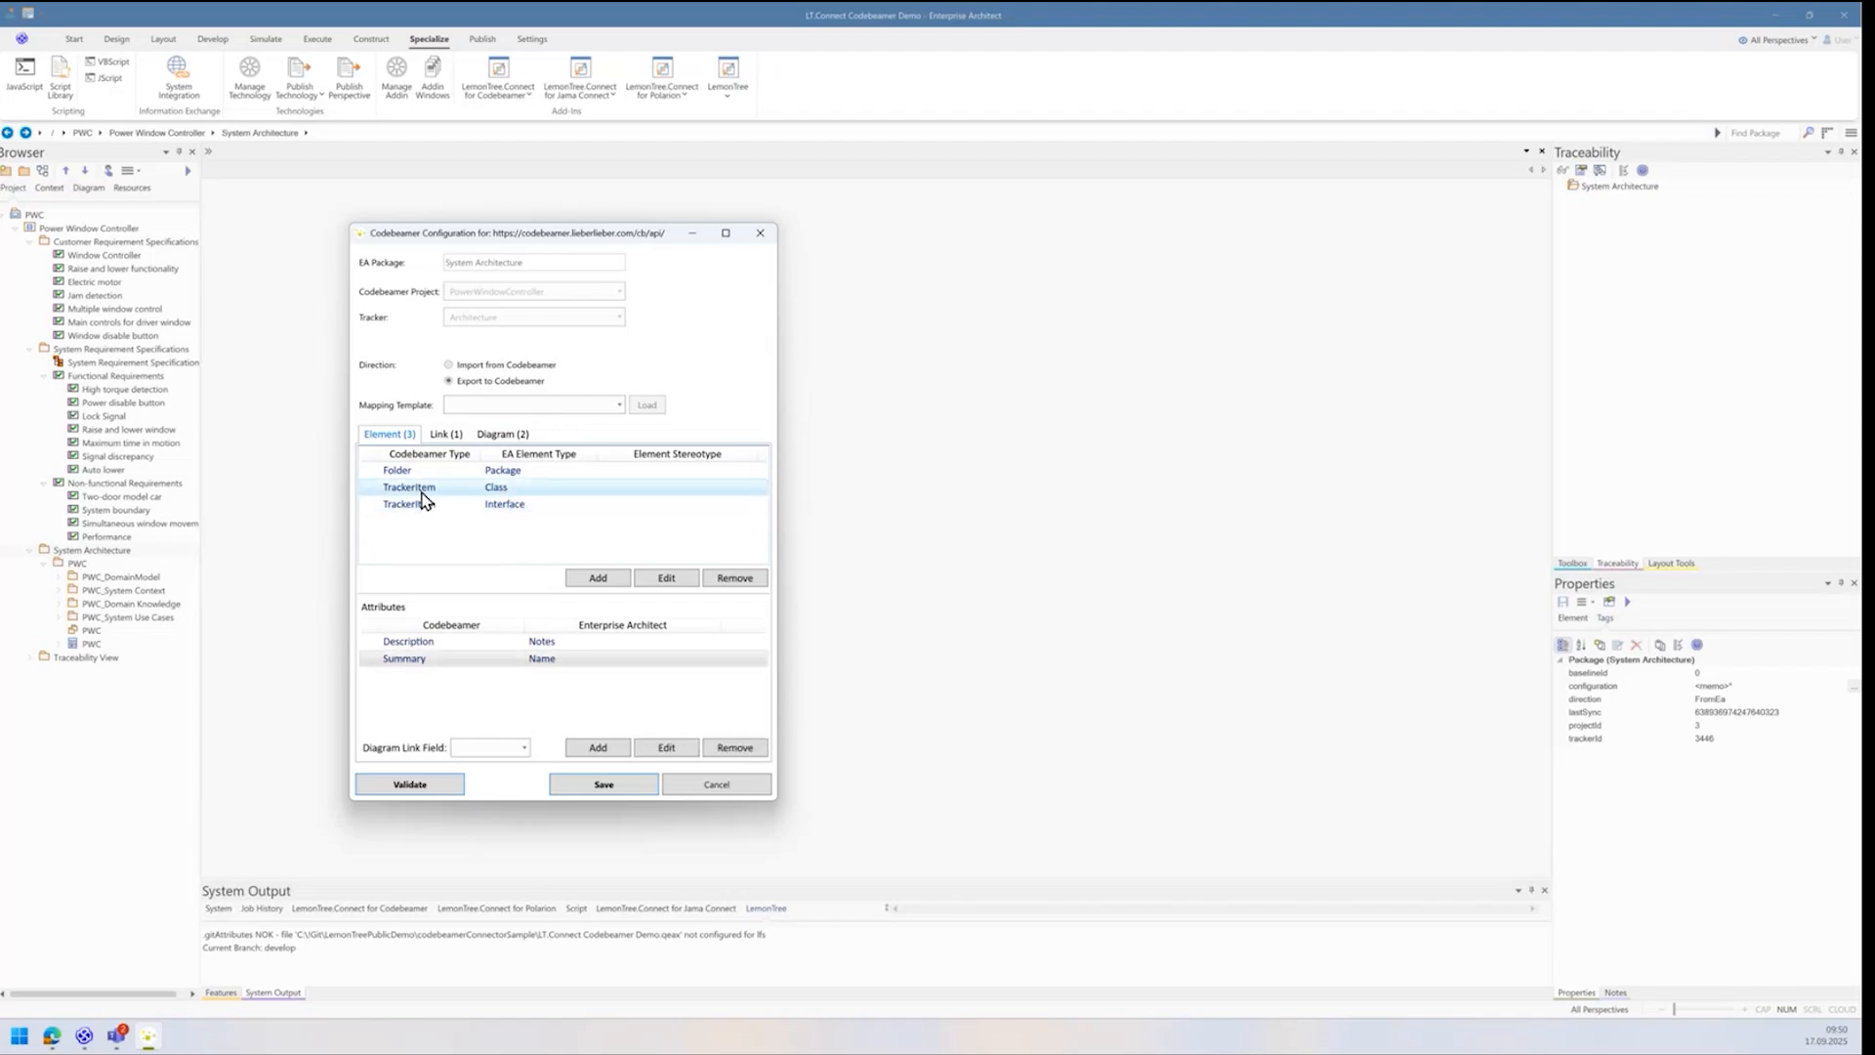
# Step: Set the Diagram Link Field of the Class element mapping to Subject
pyautogui.click(500, 491)
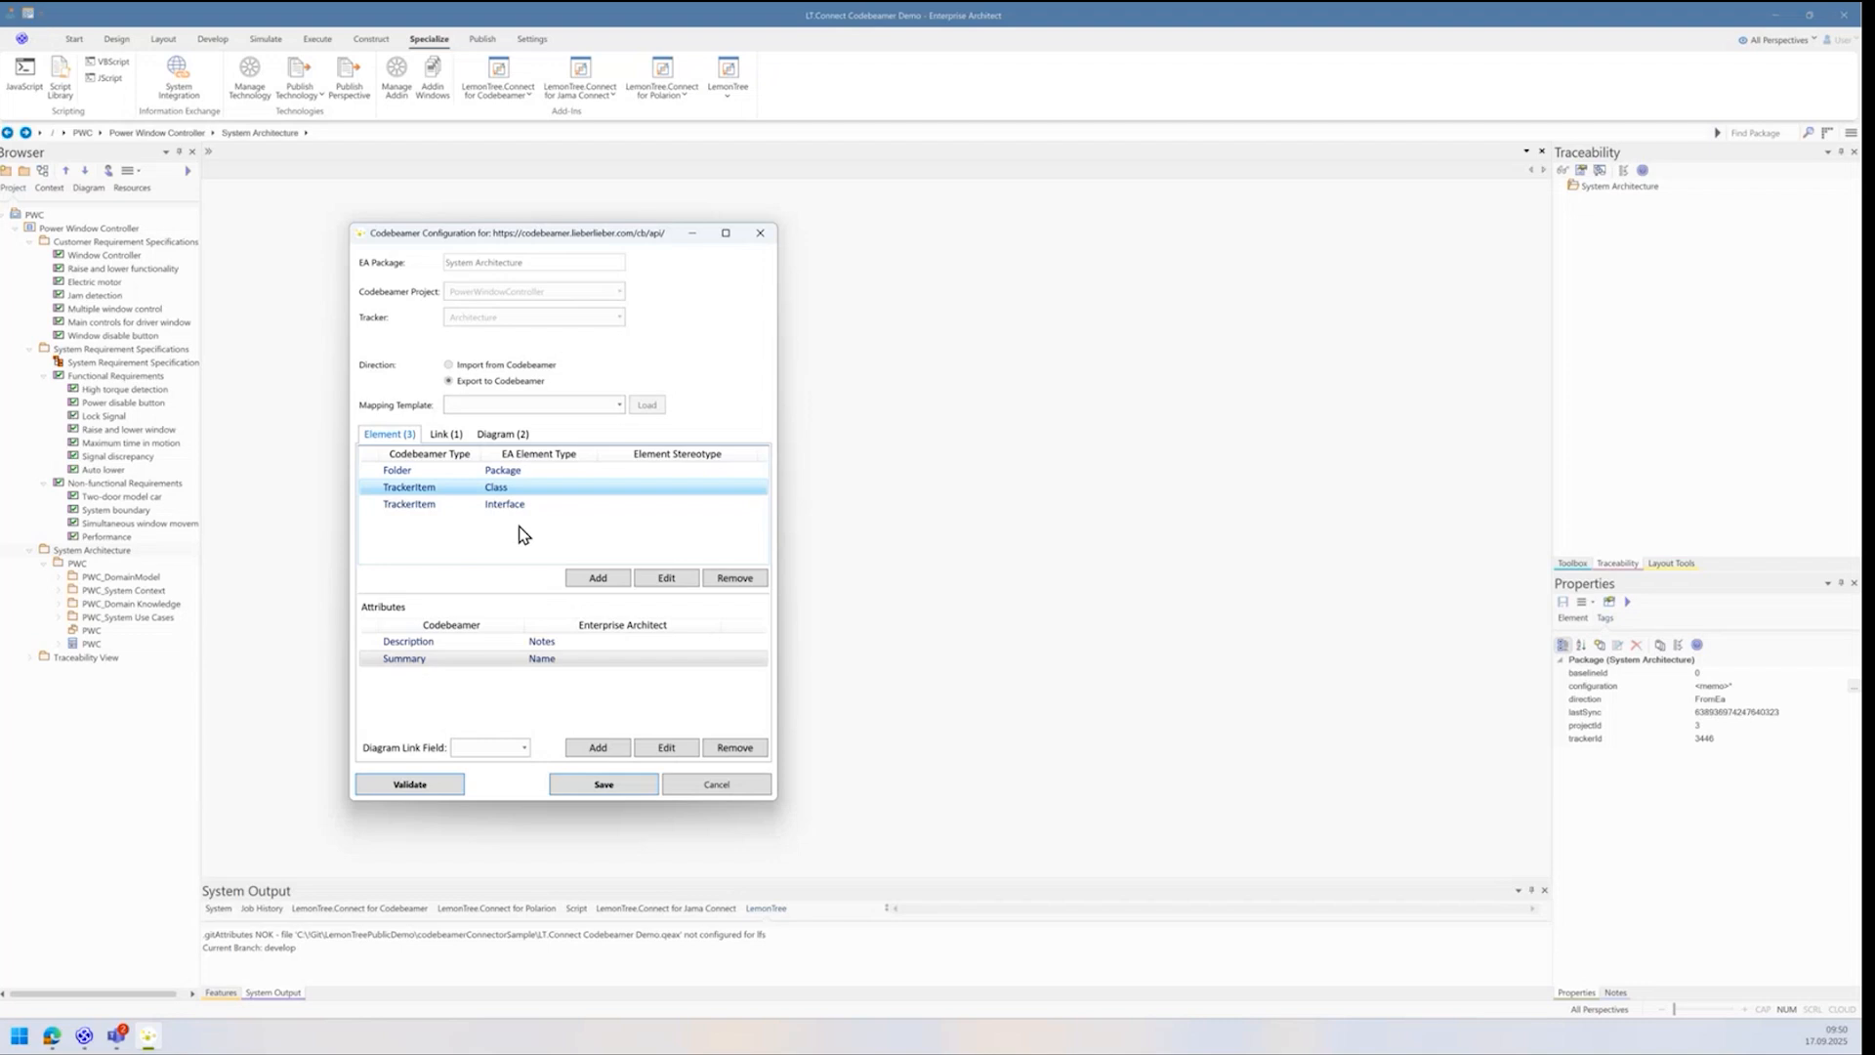
pyautogui.click(524, 749)
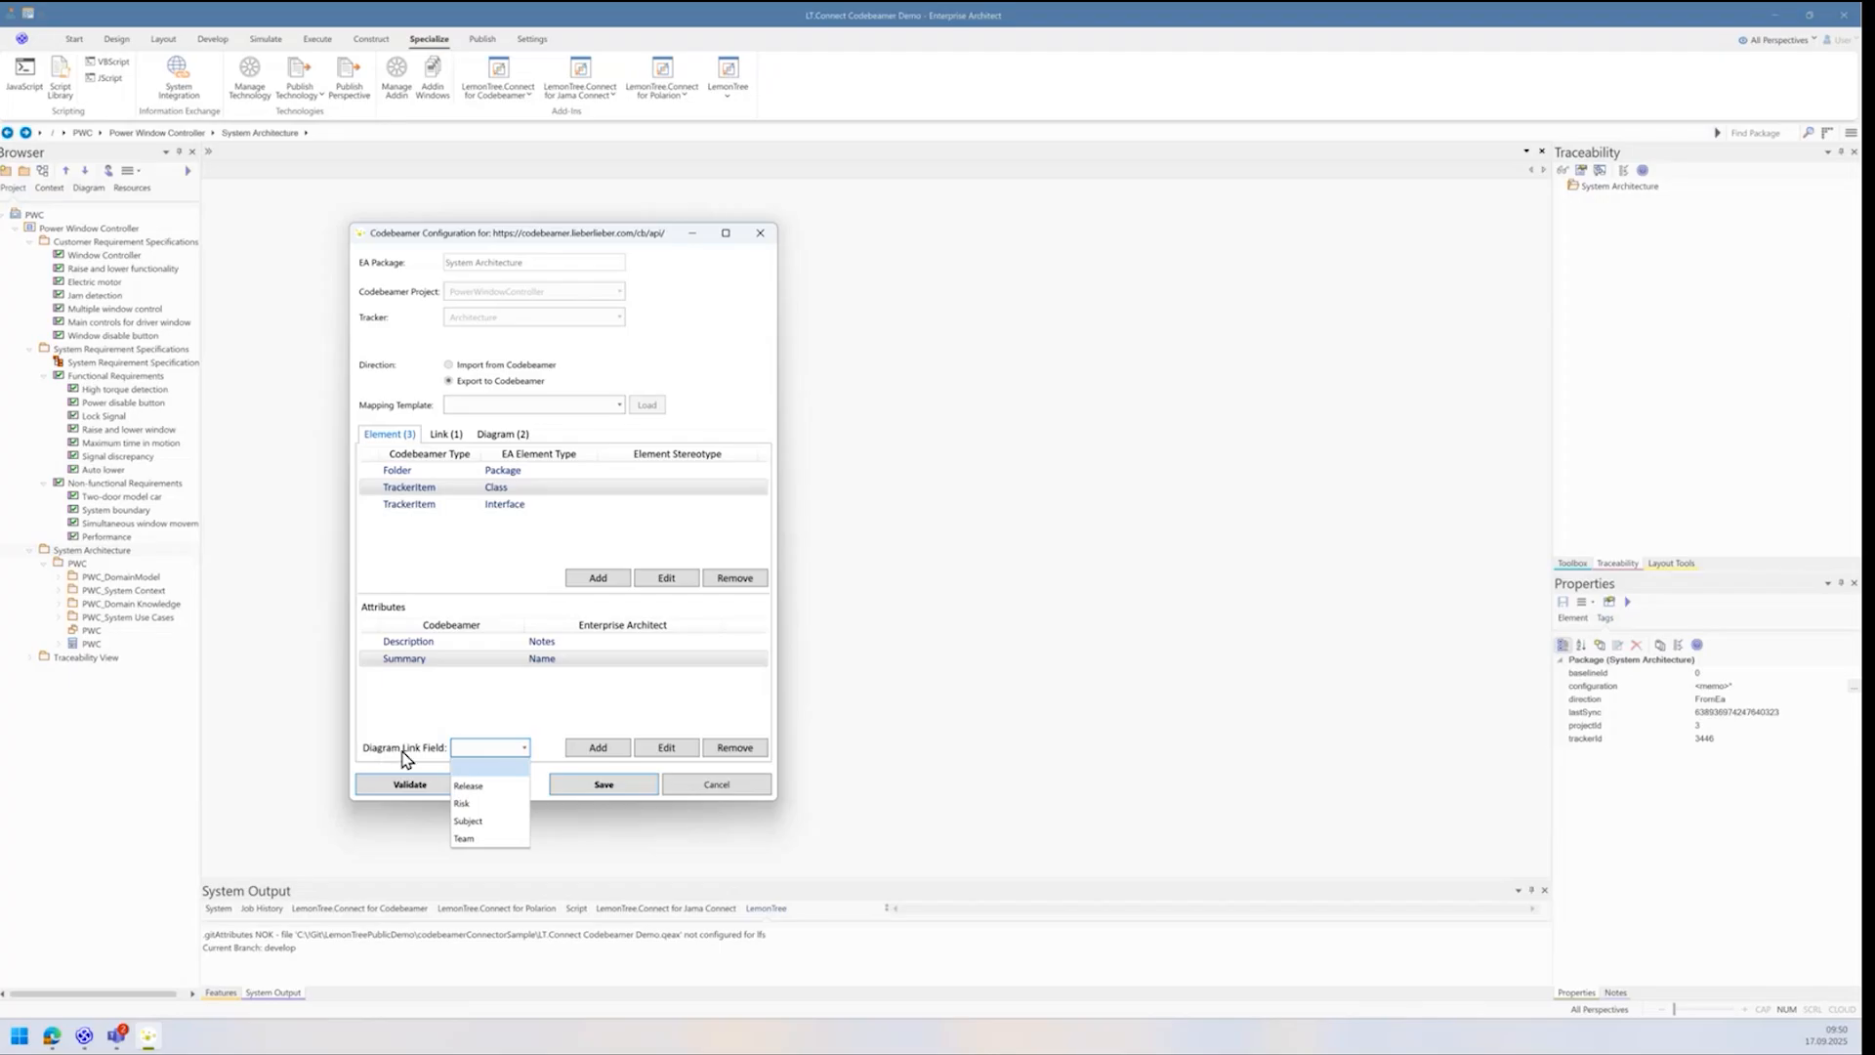
pyautogui.click(469, 821)
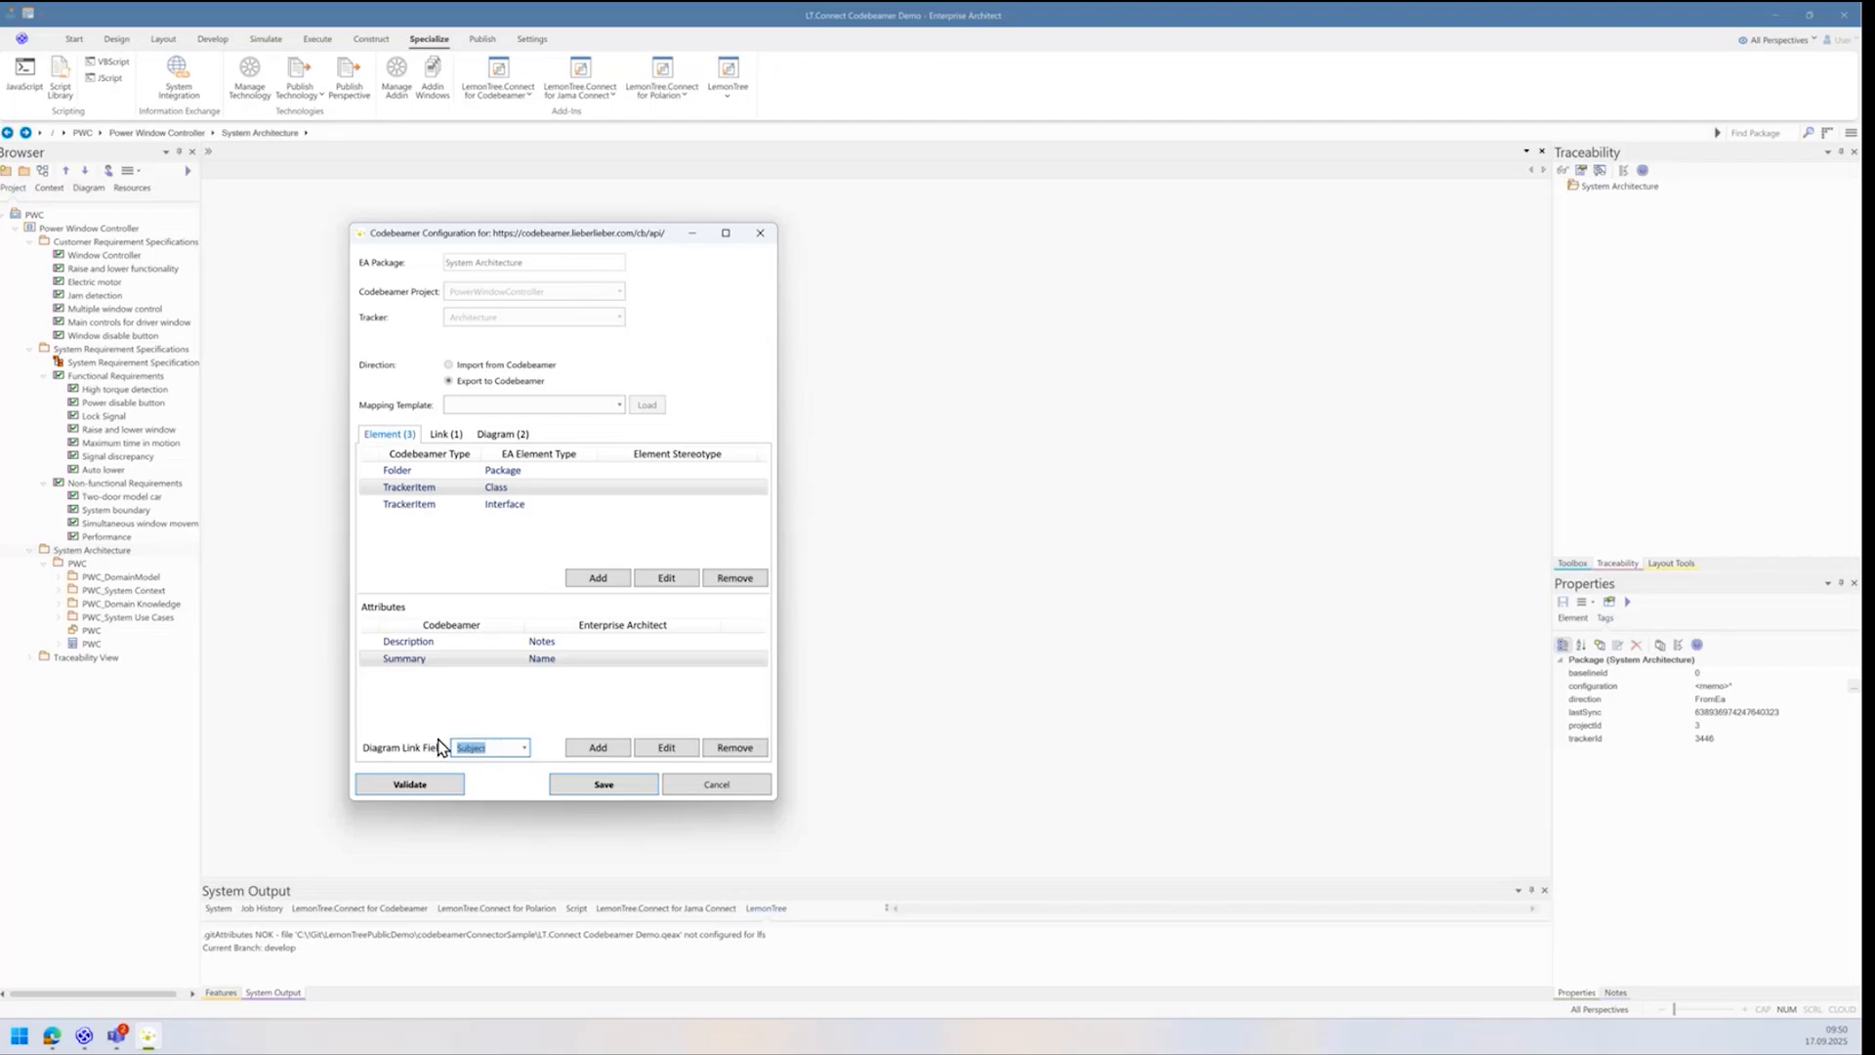
# Step: Compare the Diagram Link Field setting of the Class element mapping with that of the Interface mapping
pyautogui.click(428, 504)
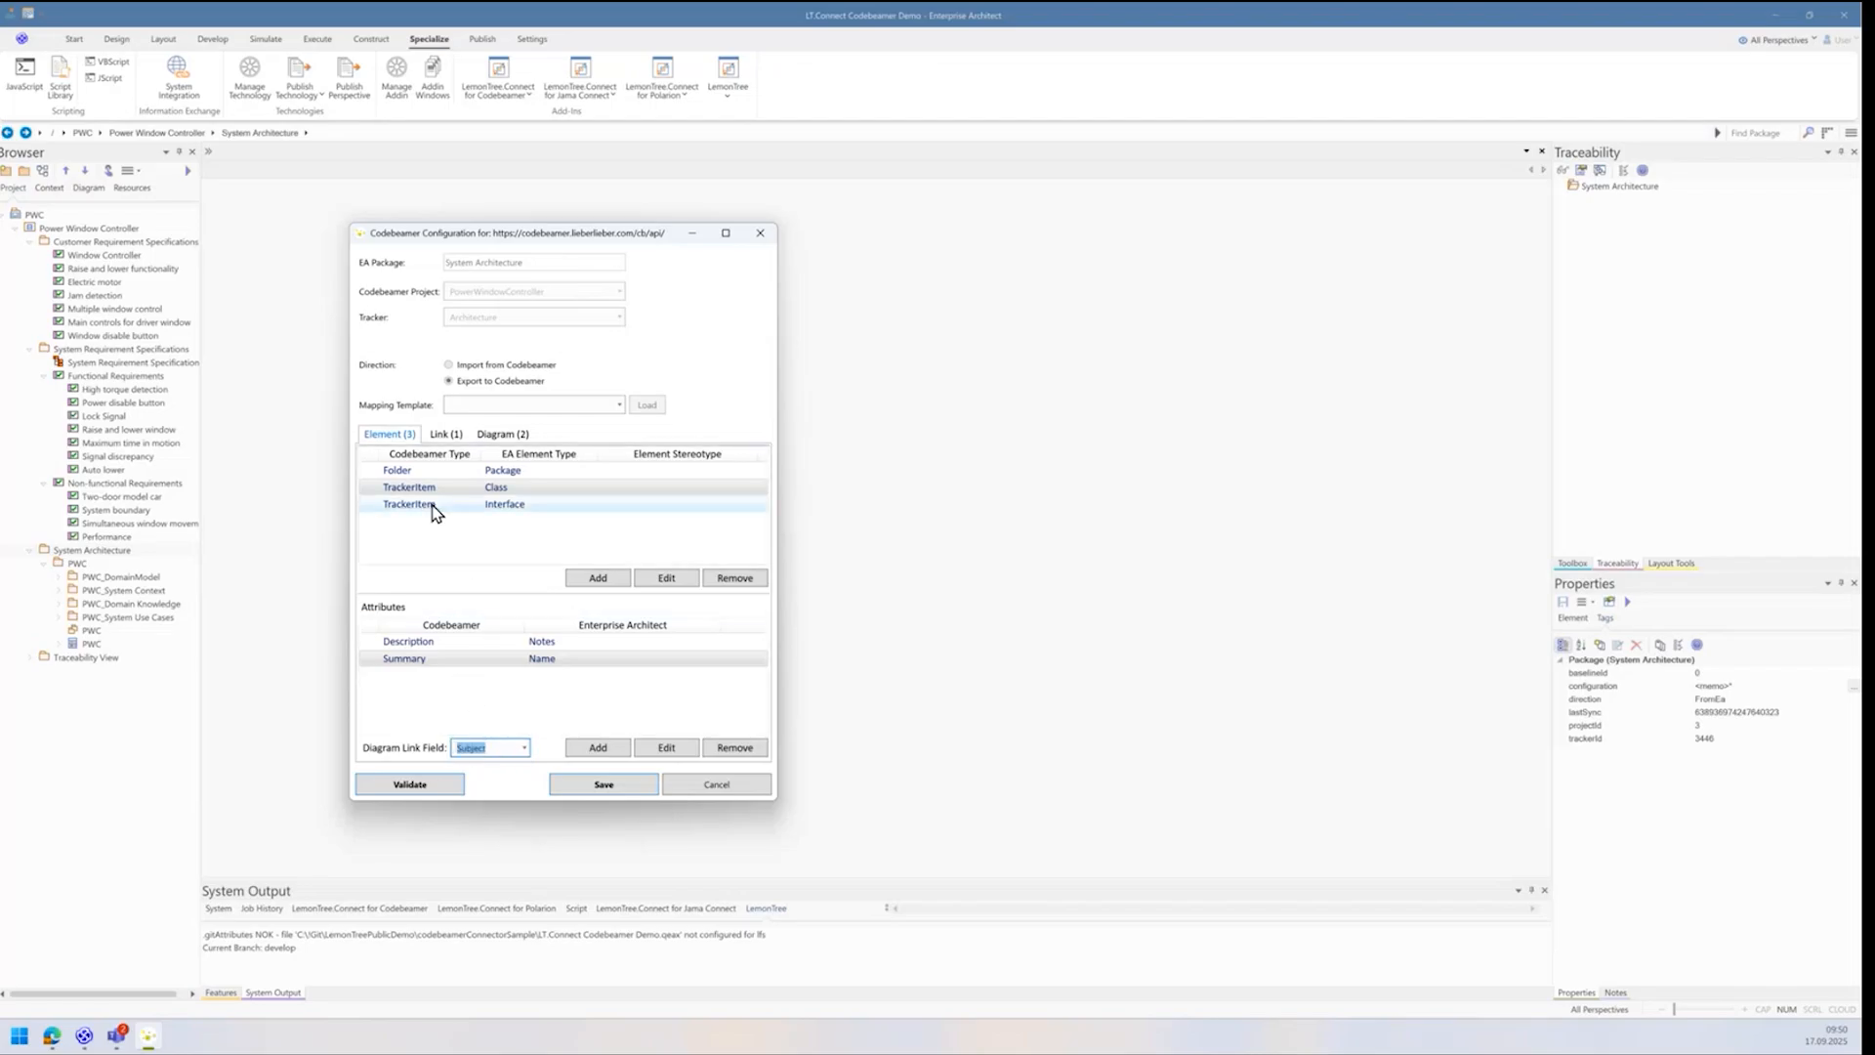
pyautogui.keyDown('shift'); pyautogui.click(427, 488); pyautogui.keyUp('shift')
pyautogui.click(428, 488)
pyautogui.keyDown('shift'); pyautogui.click(434, 504); pyautogui.keyUp('shift')
pyautogui.click(435, 504)
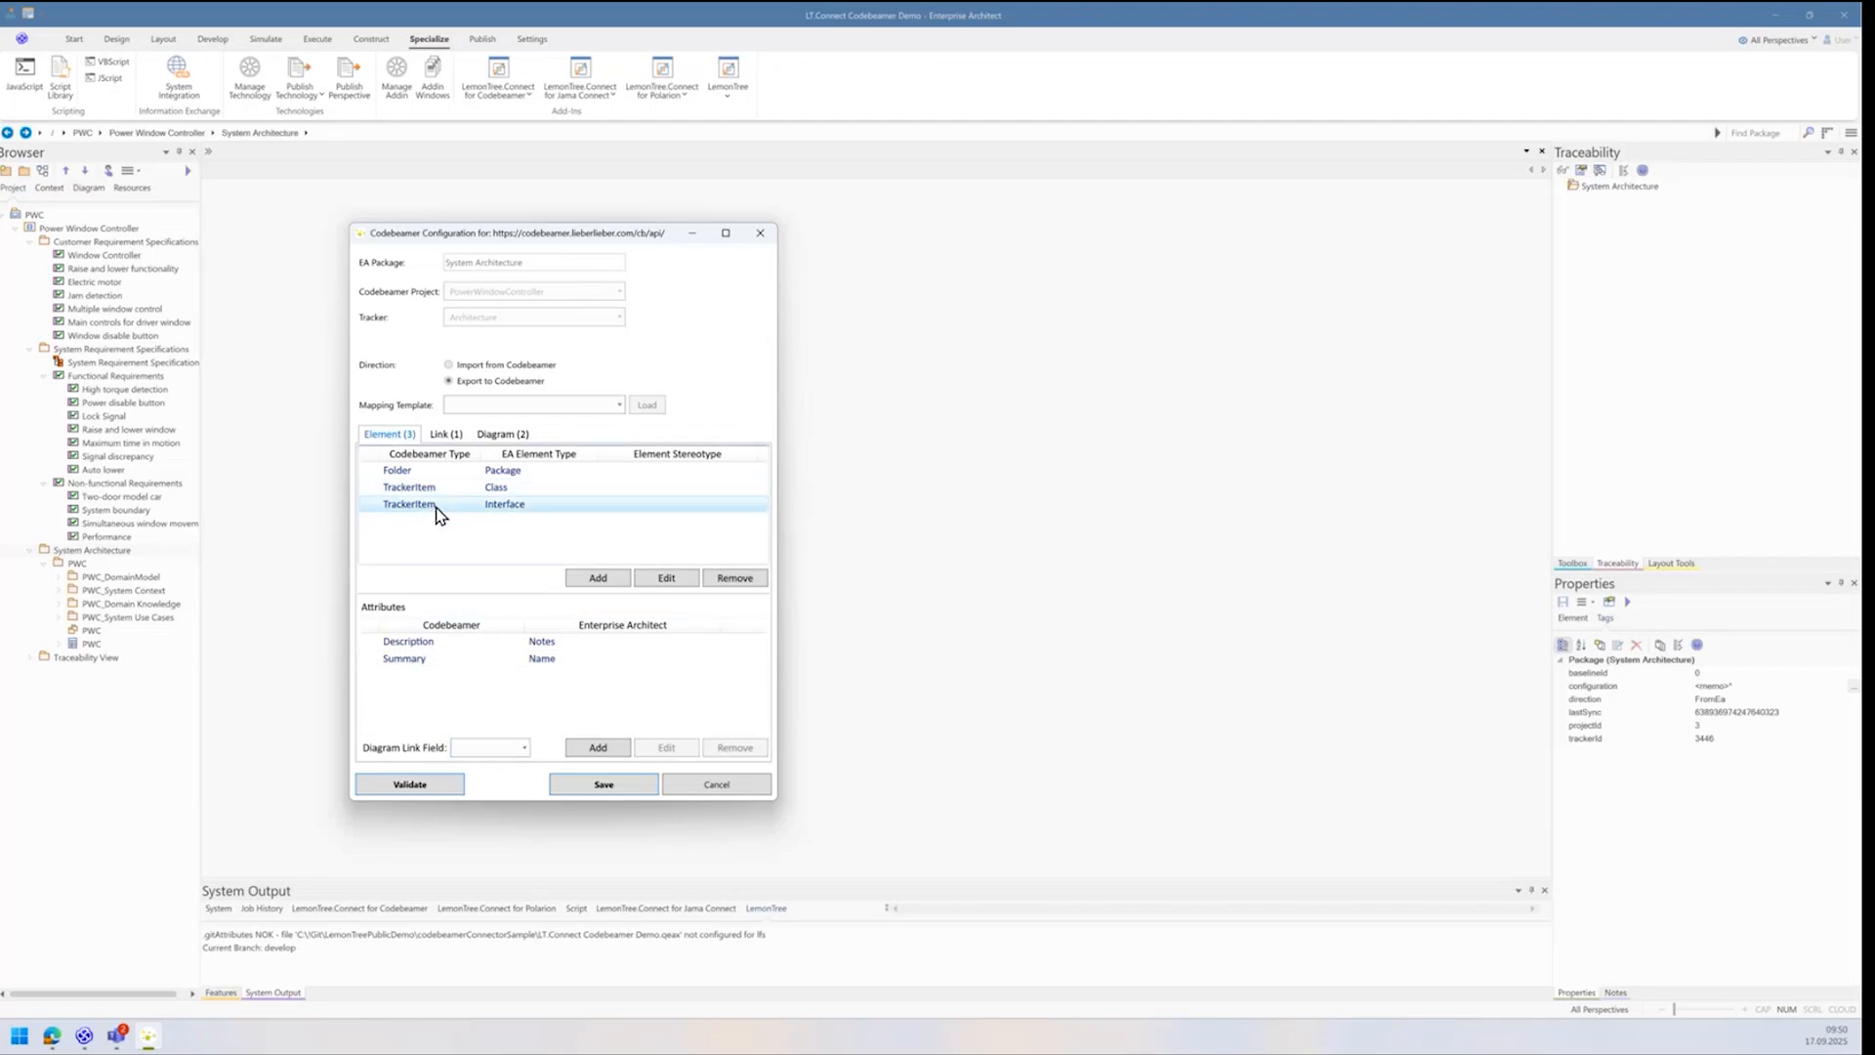
pyautogui.click(436, 489)
pyautogui.keyDown('shift'); pyautogui.click(507, 506); pyautogui.keyUp('shift')
pyautogui.click(509, 508)
pyautogui.keyDown('shift'); pyautogui.click(509, 506); pyautogui.keyUp('shift')
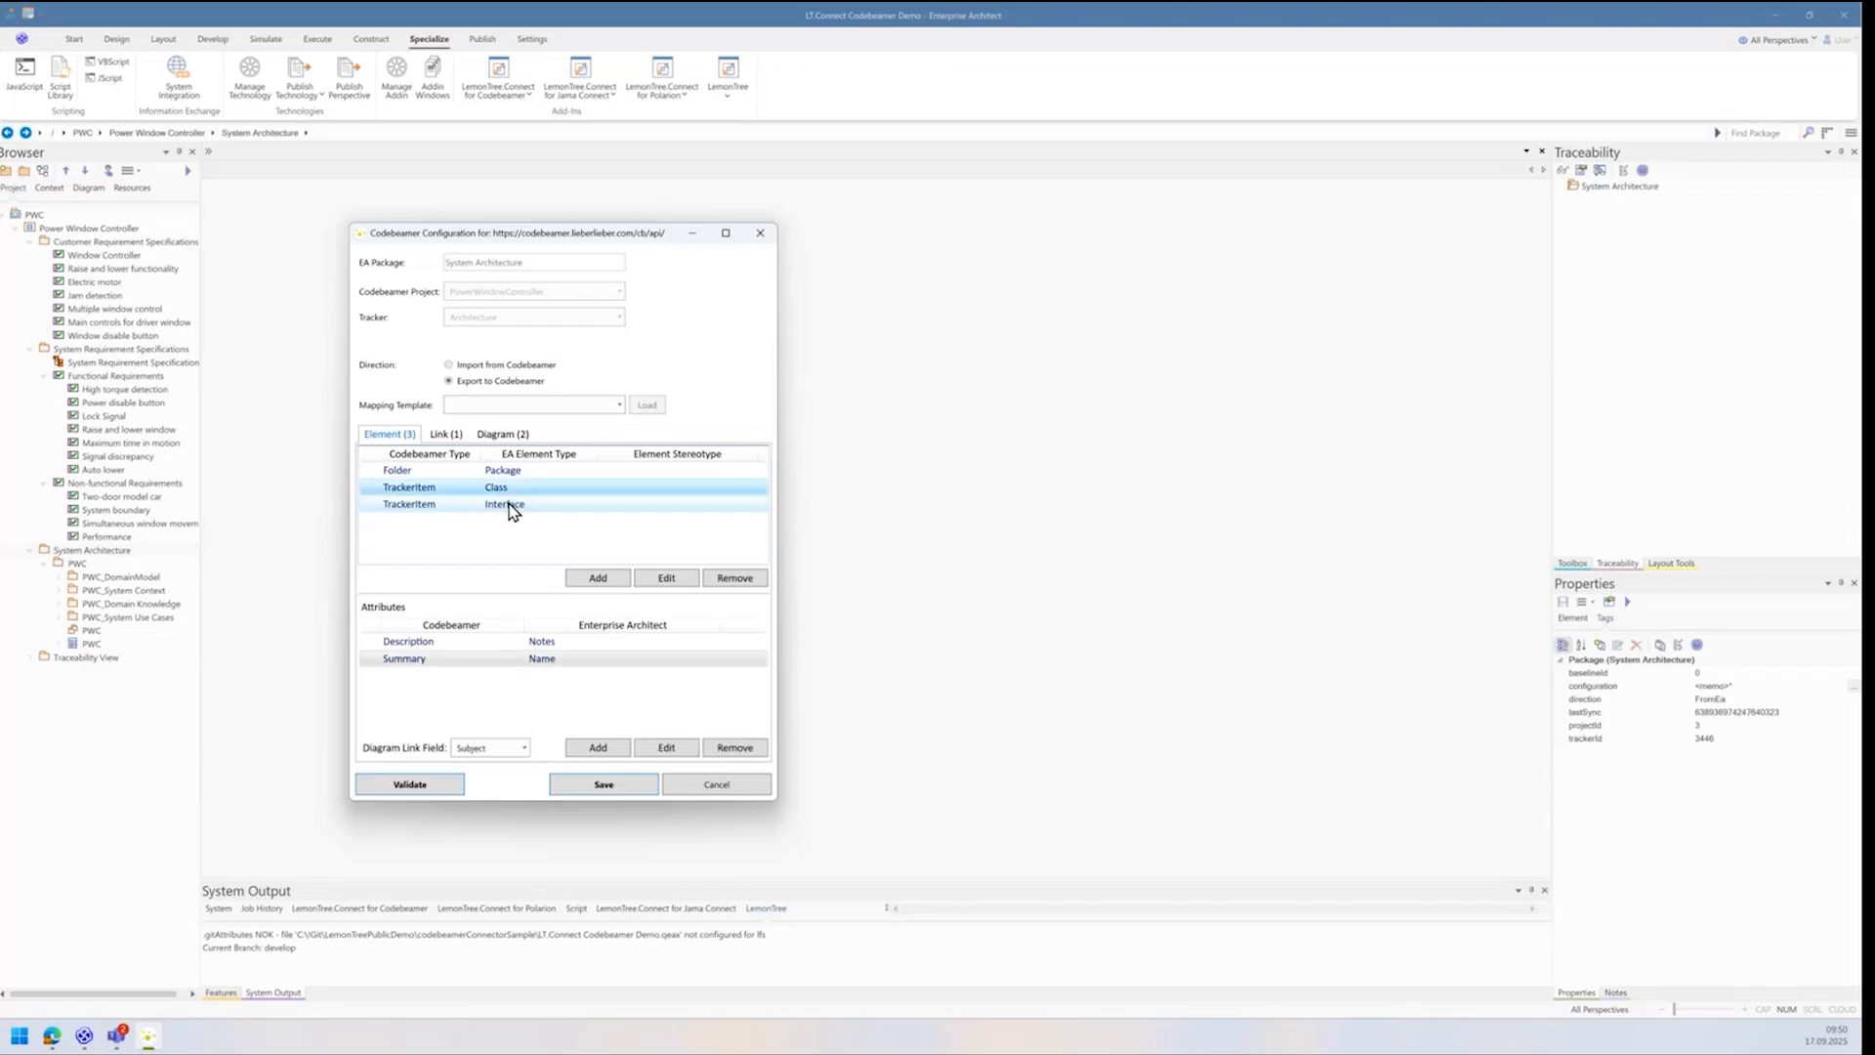
pyautogui.click(512, 506)
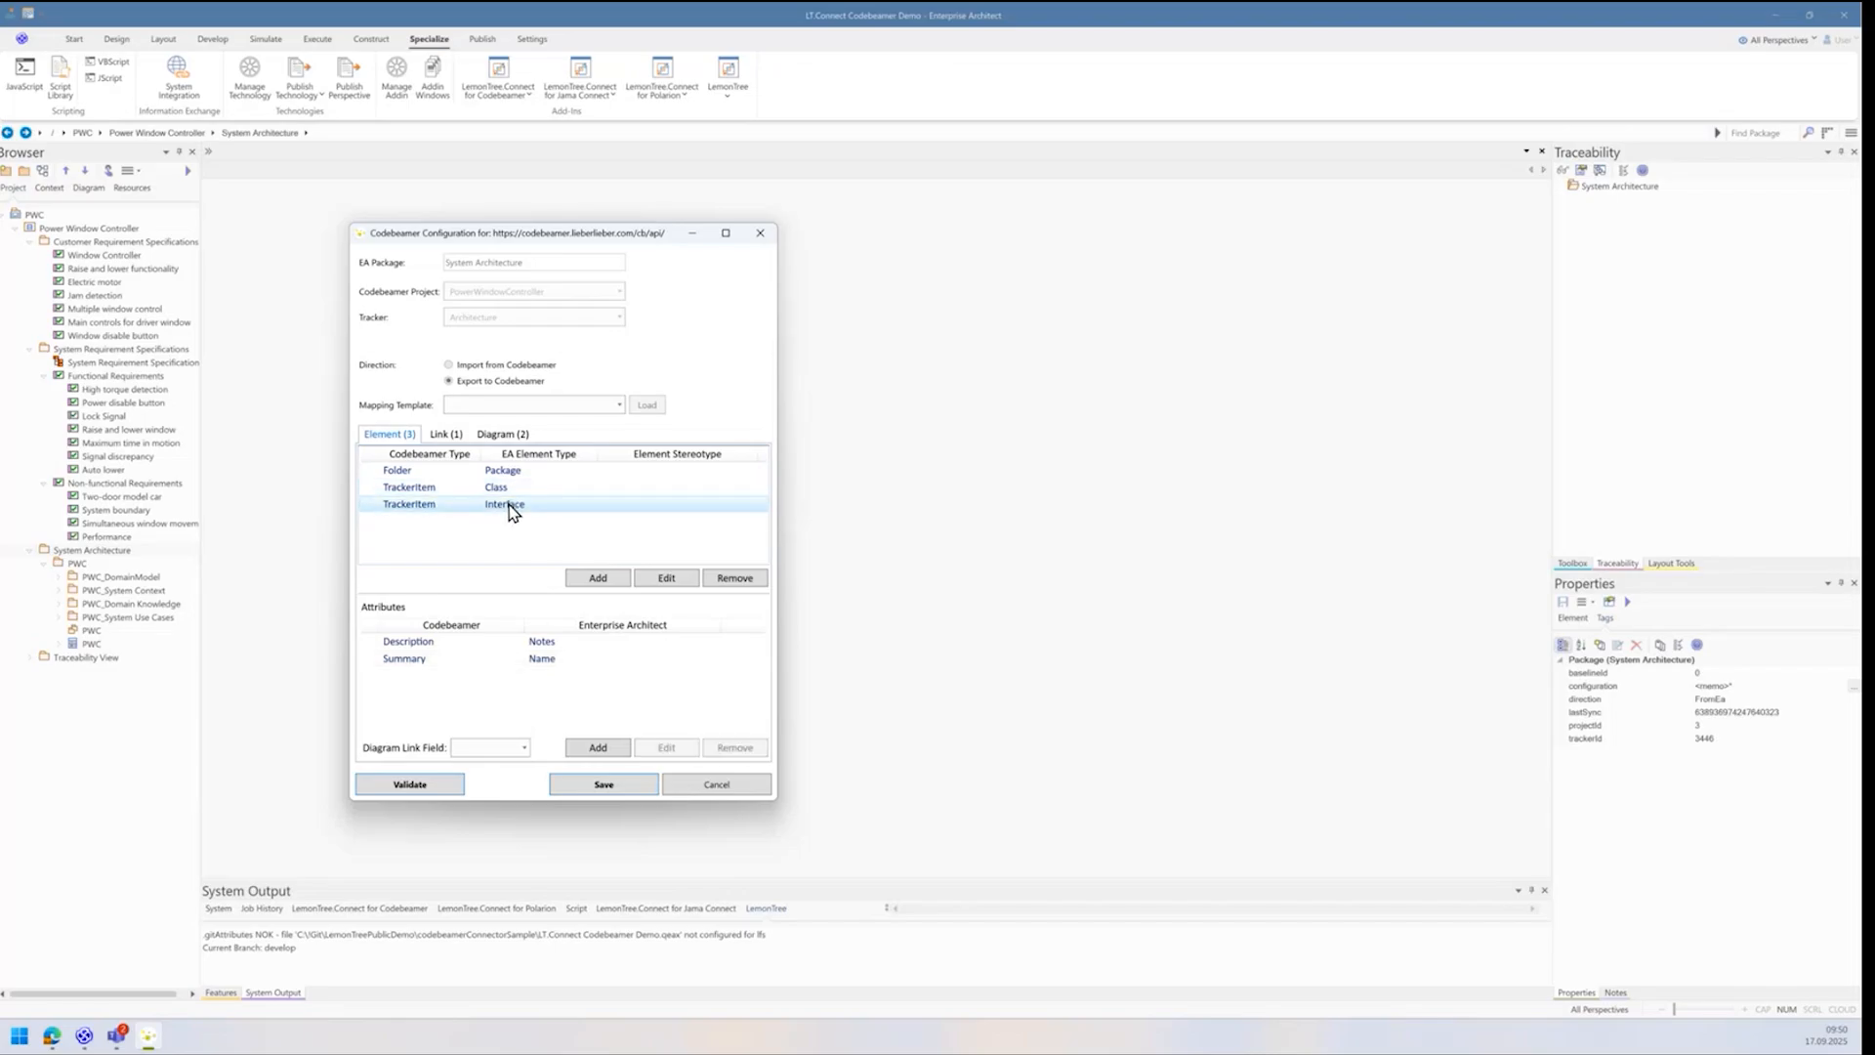
pyautogui.click(489, 493)
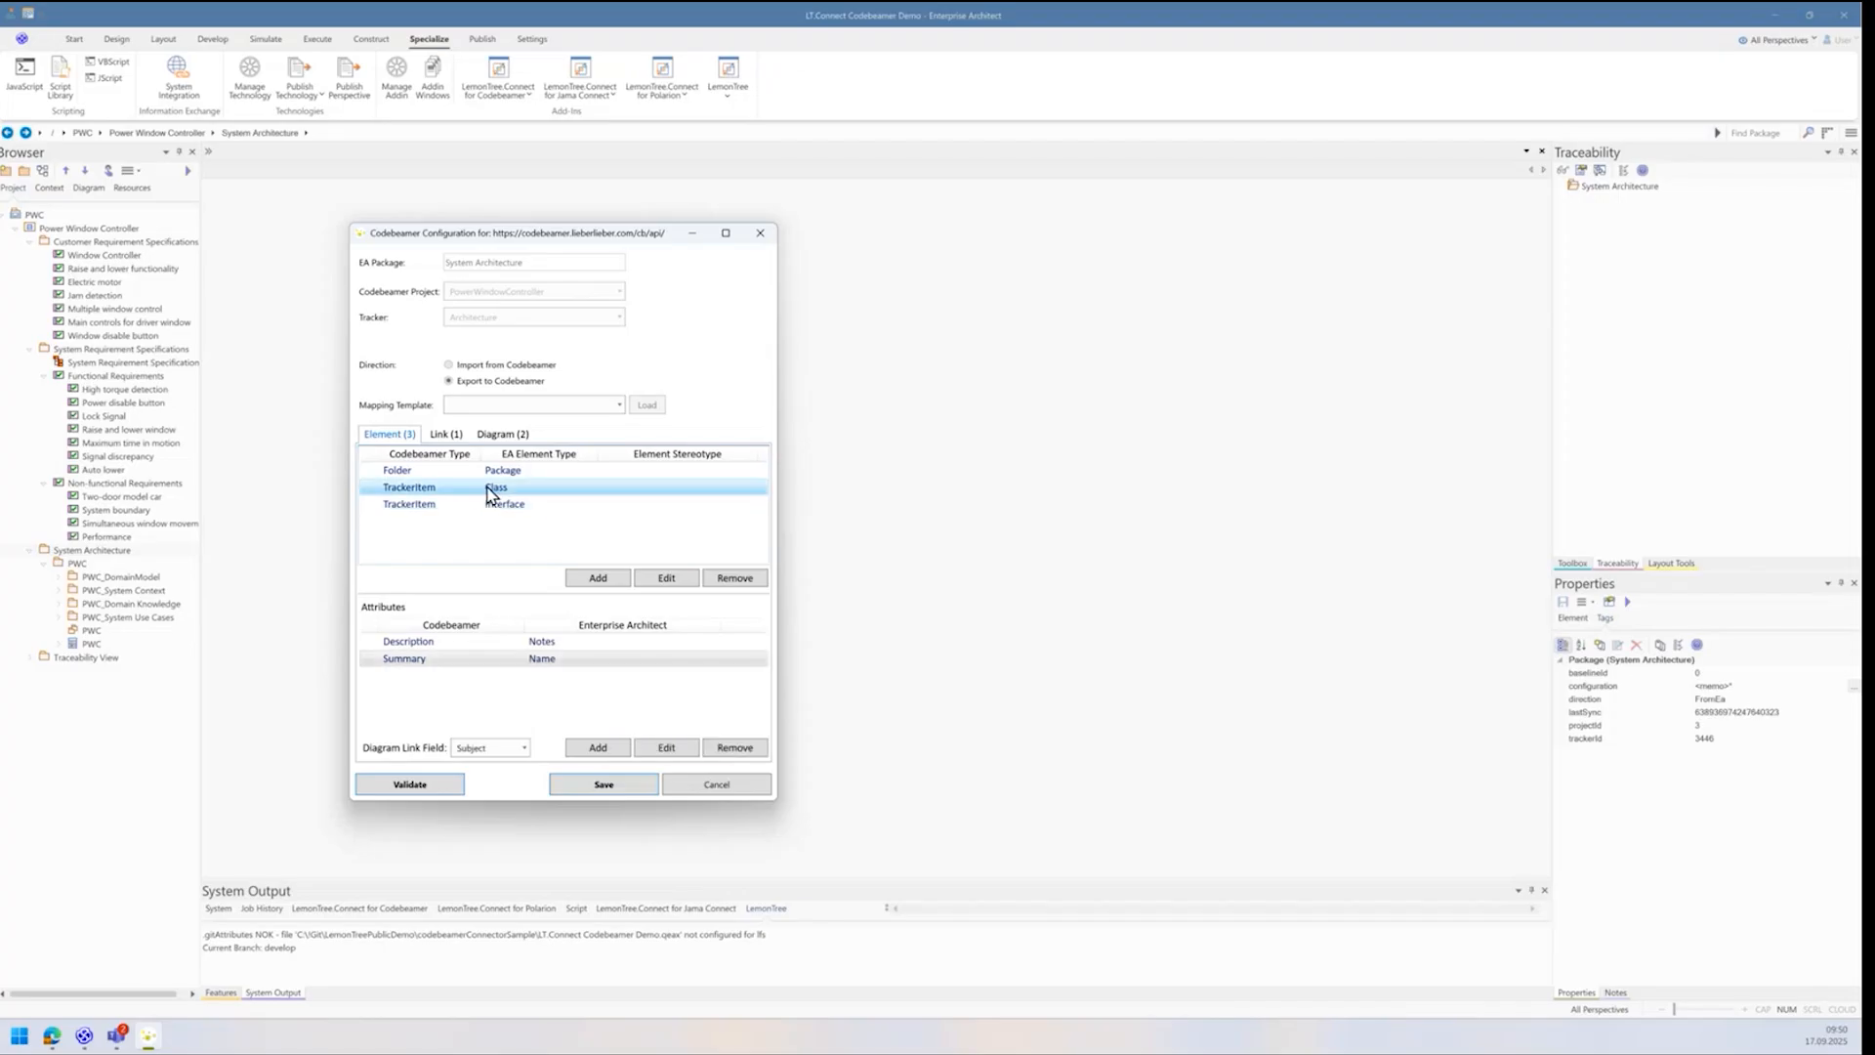
pyautogui.click(493, 502)
pyautogui.click(495, 491)
# Step: Save the Codebeamer configuration of the System Architecture package and return to Enterprise Architect
pyautogui.click(601, 790)
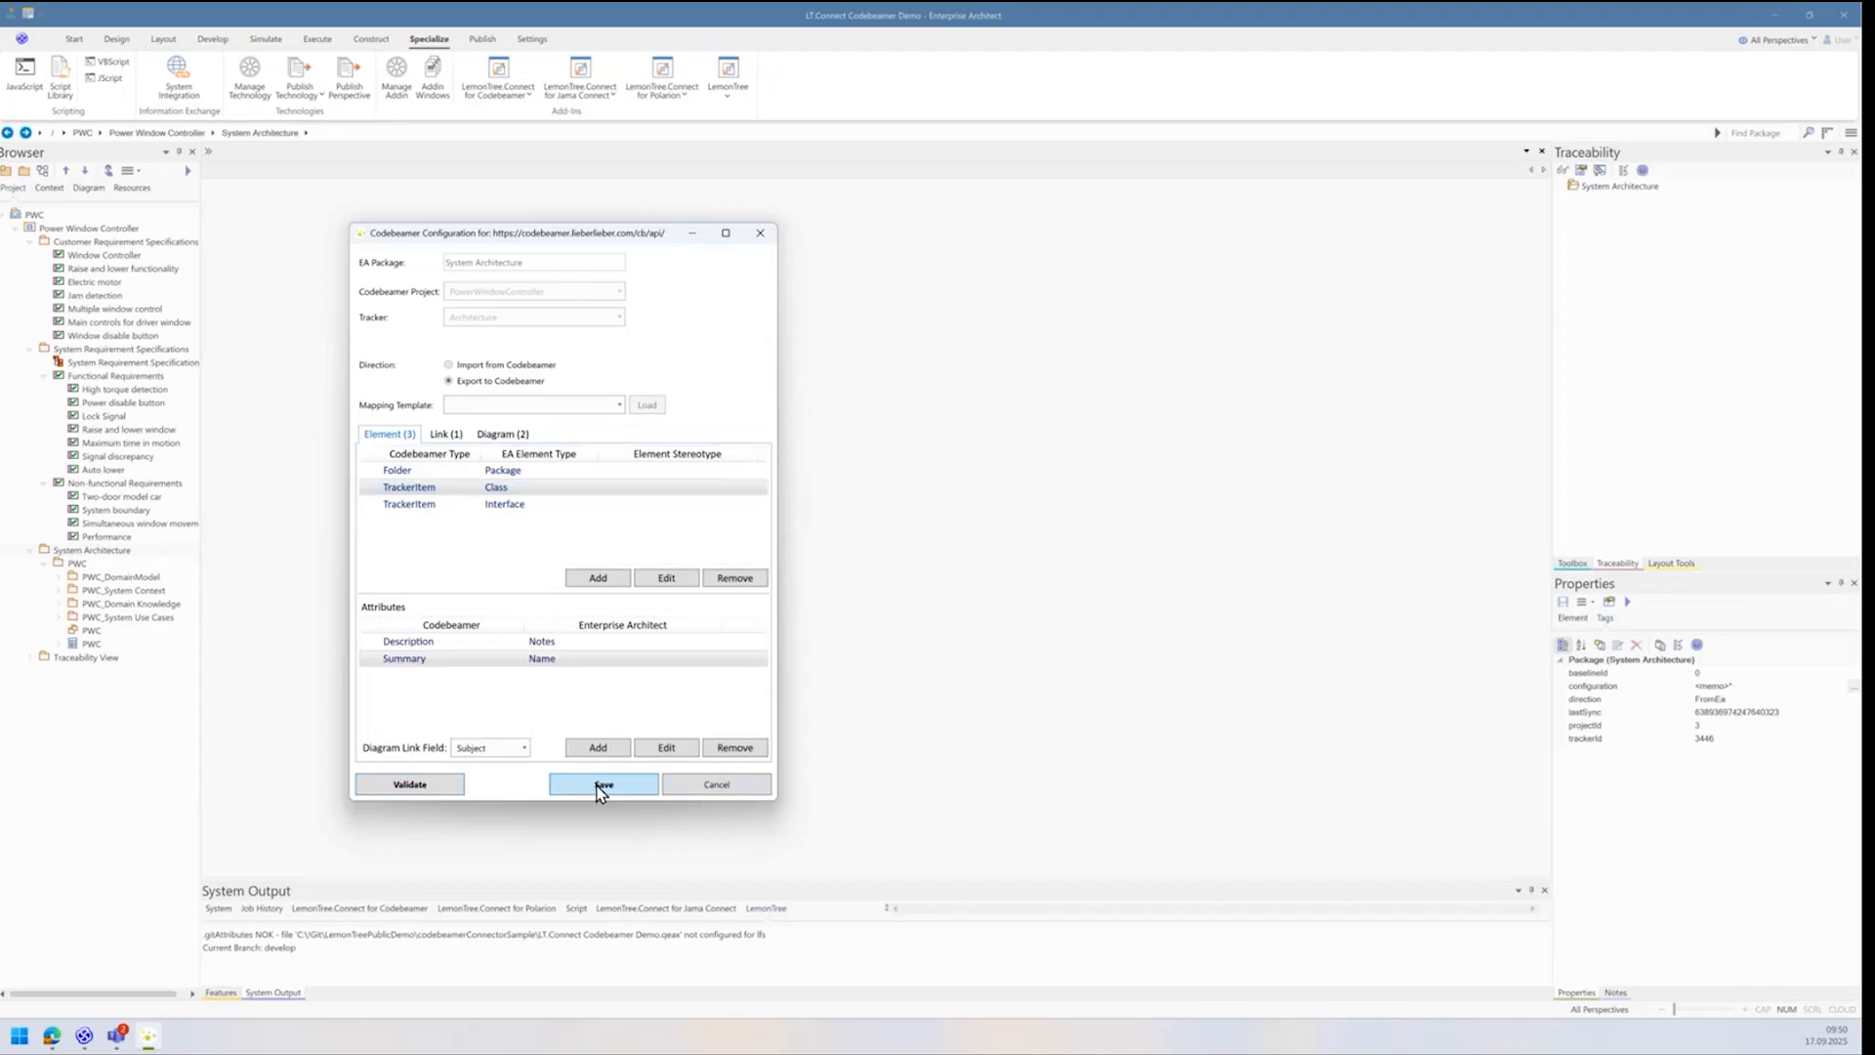
pyautogui.hotkey('alt', 'Tab')
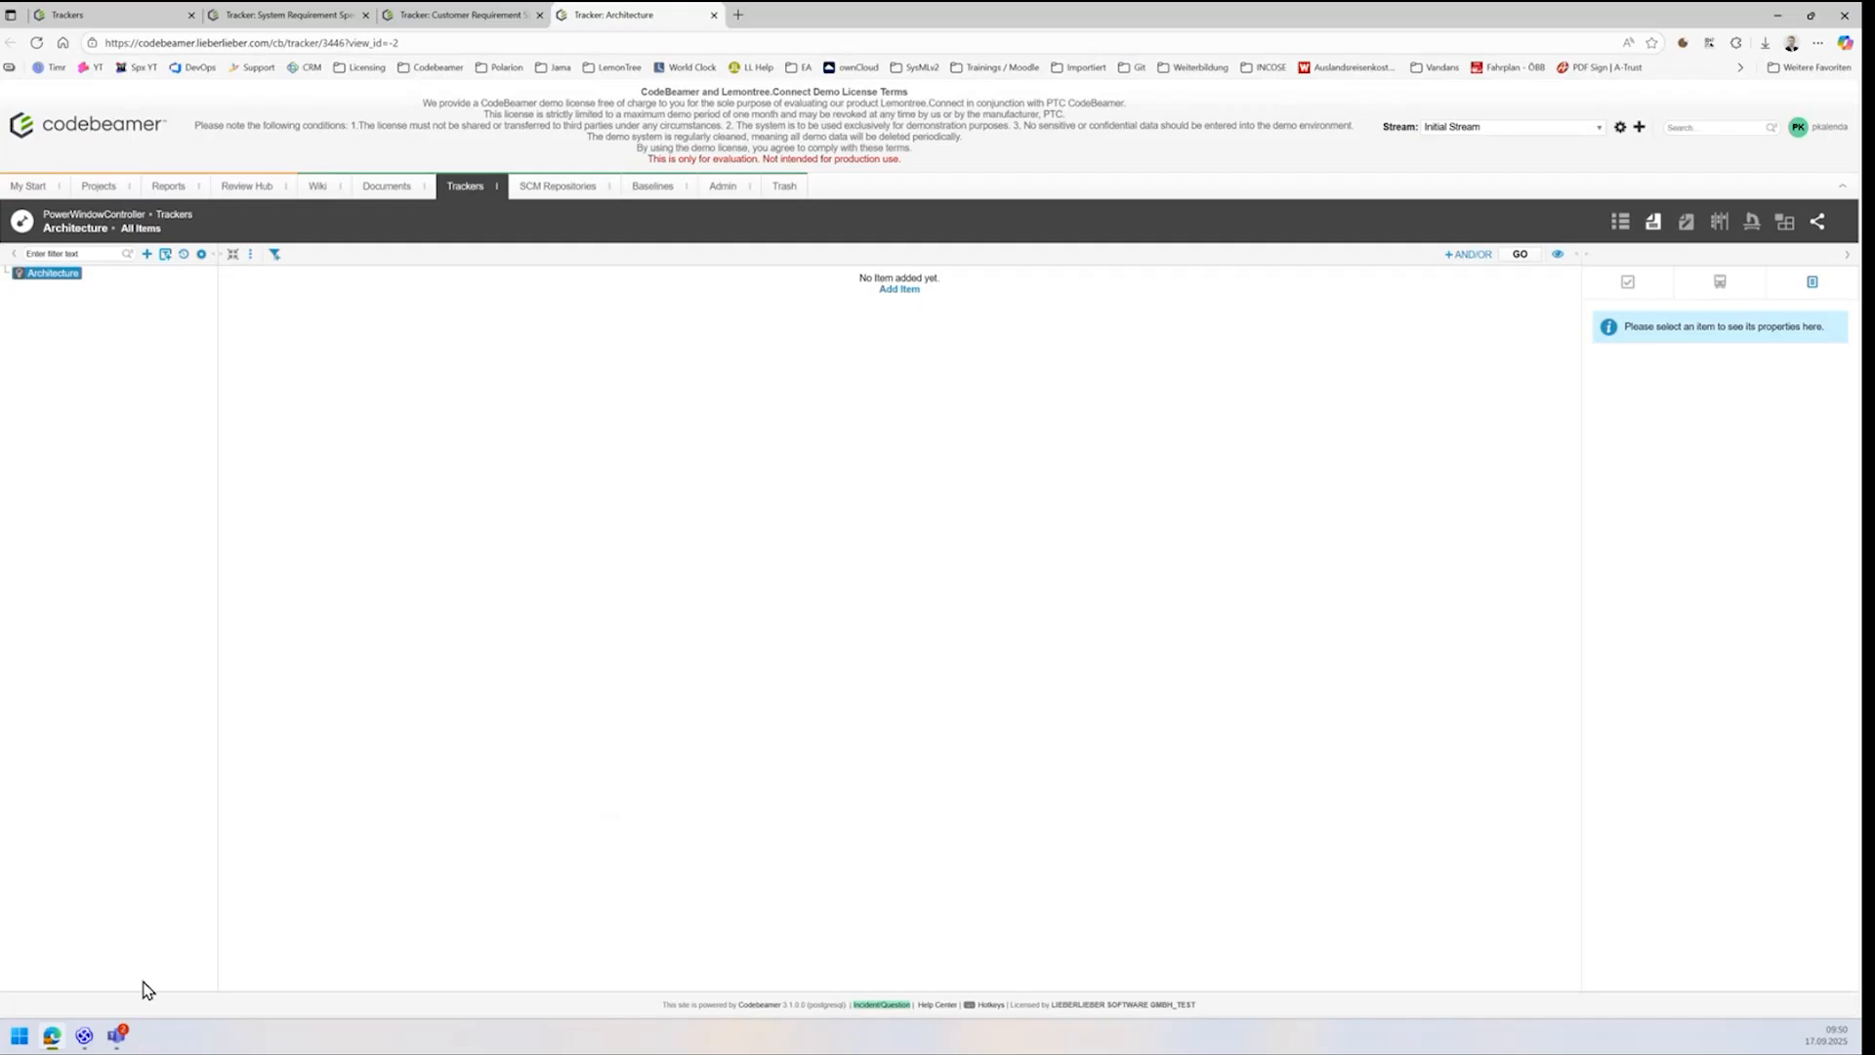
pyautogui.click(84, 1035)
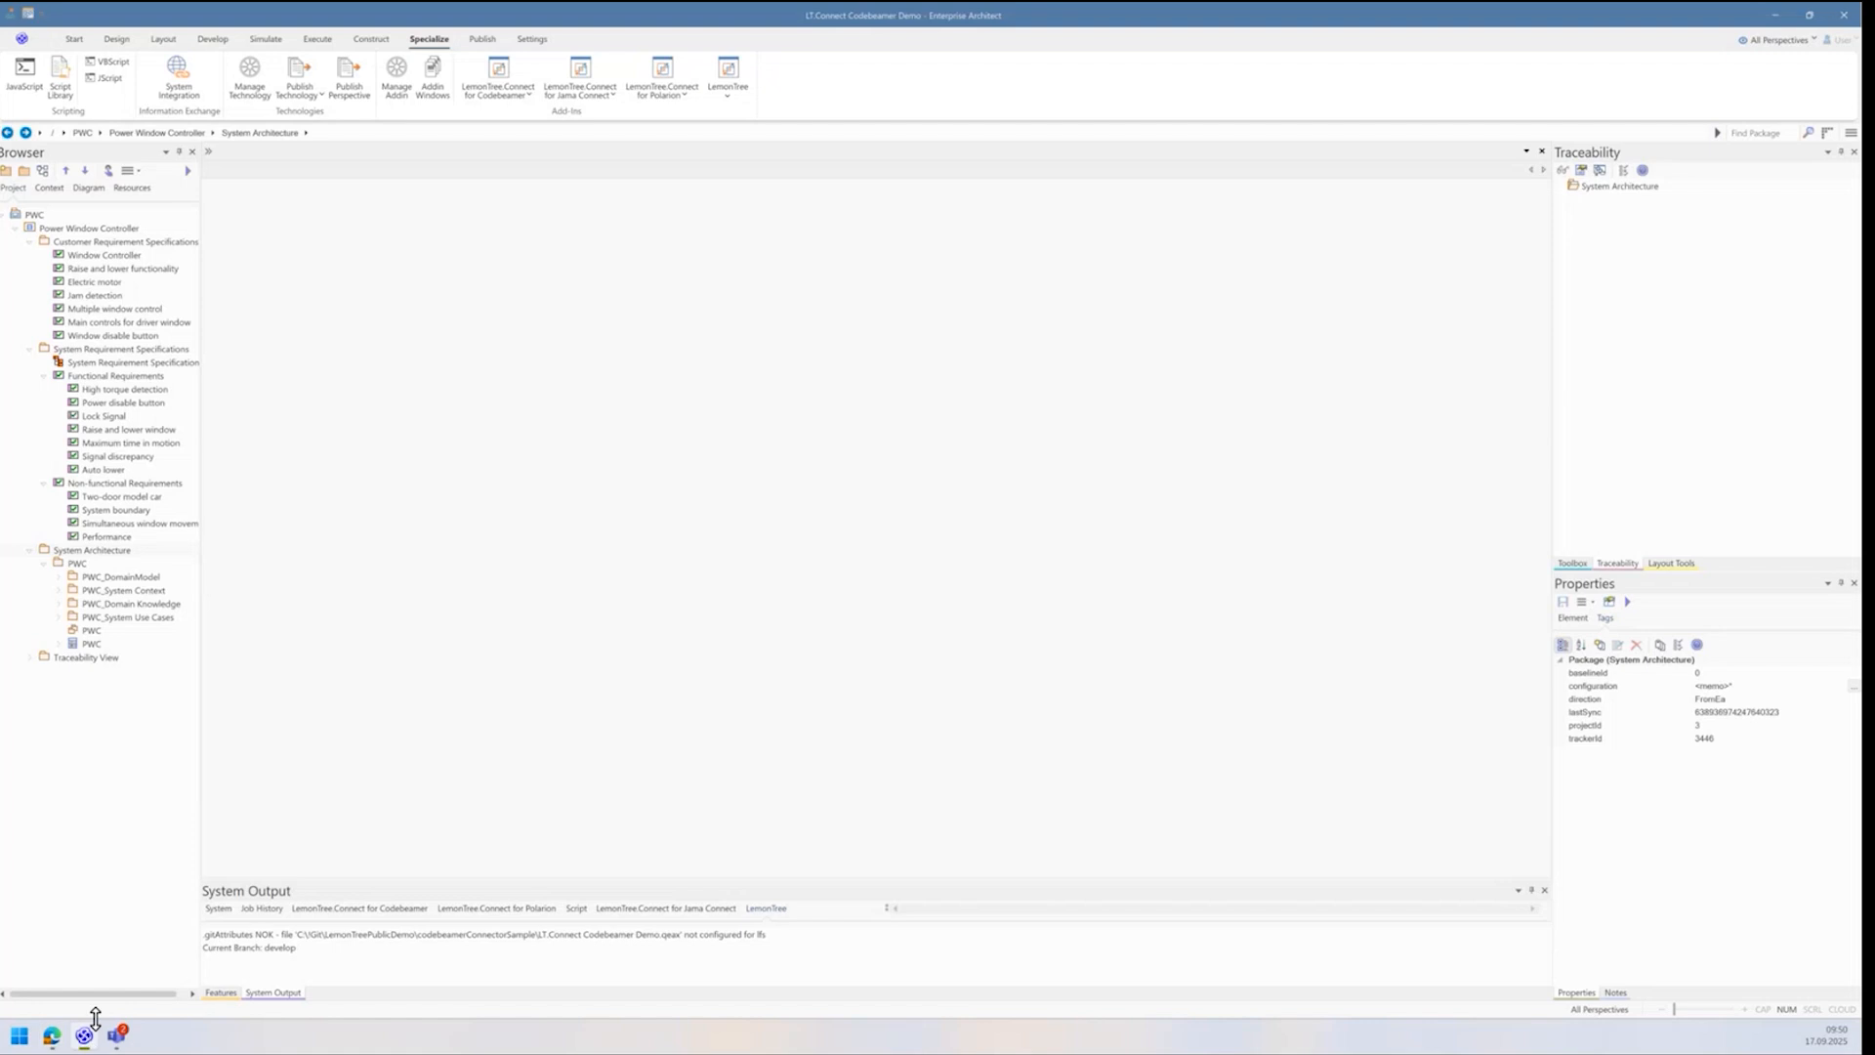
# Step: Export the System Architecture package to the server with LemonTree.Connect for Codebeamer and close the completion message
pyautogui.rightClick(94, 551)
pyautogui.moveTo(325, 571)
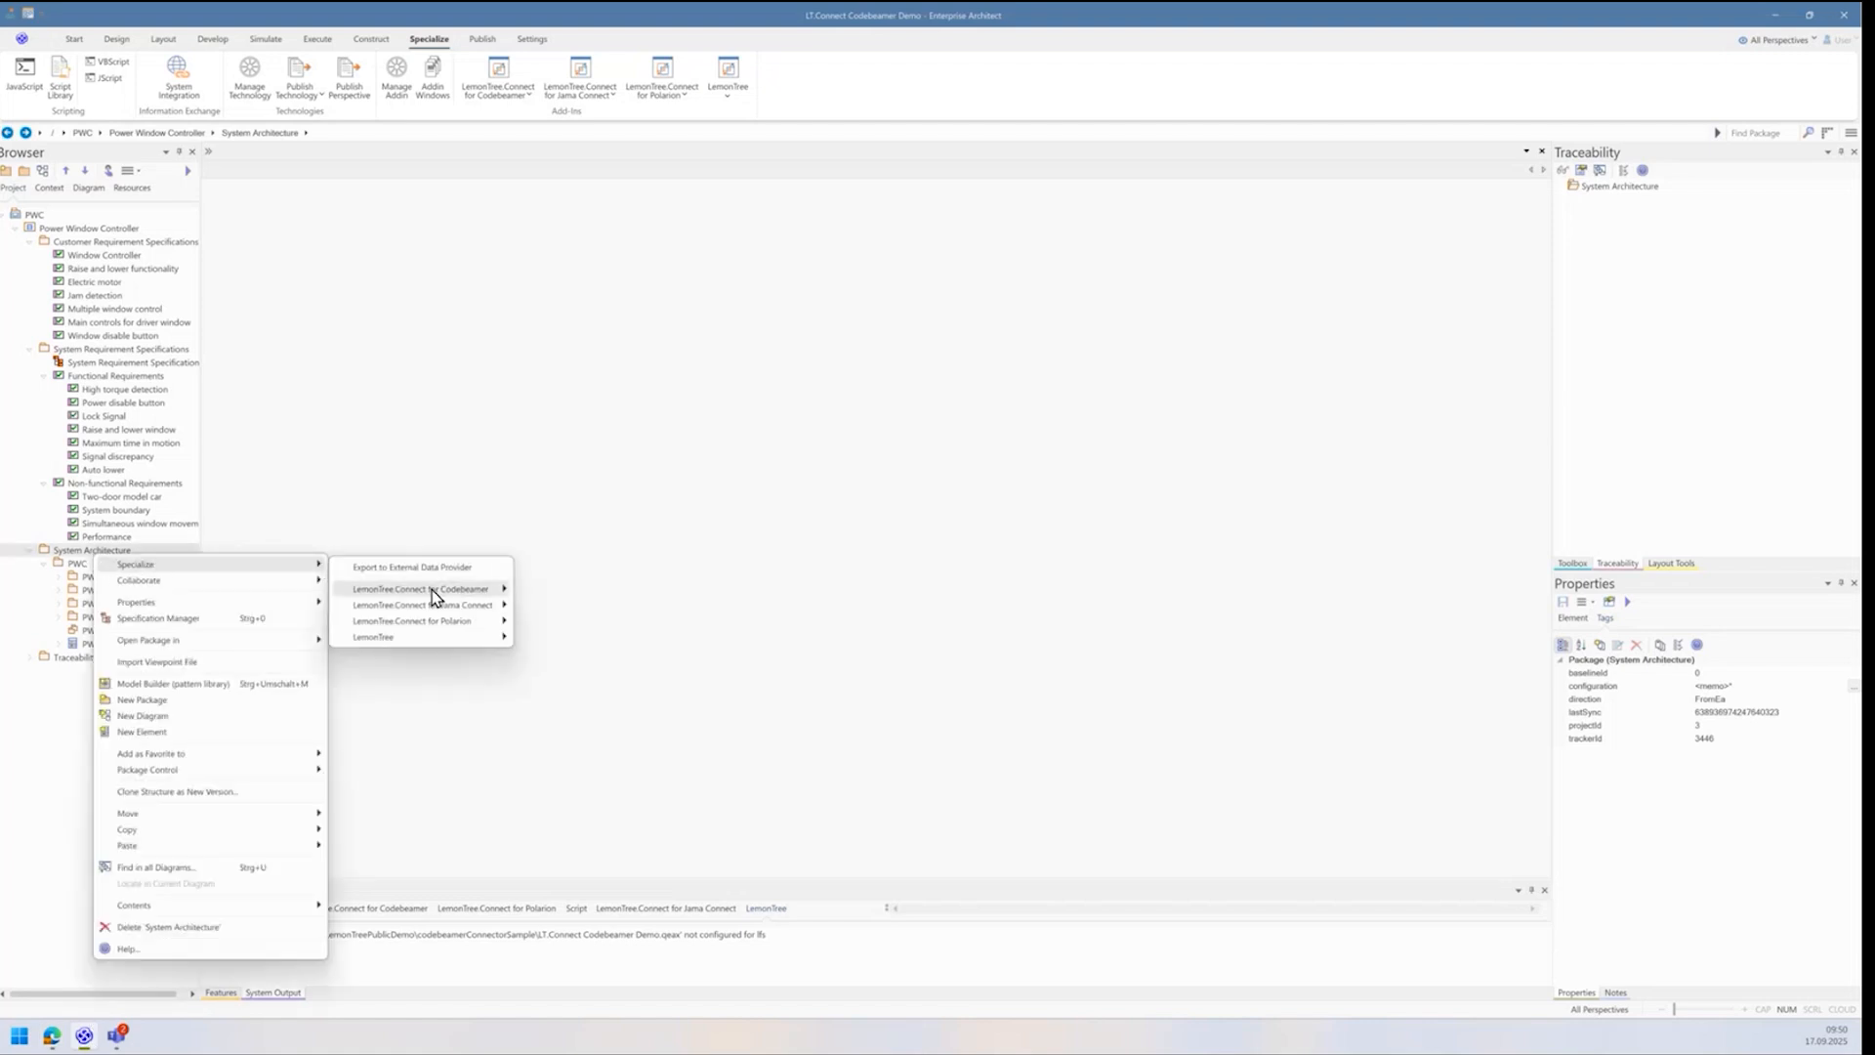
pyautogui.moveTo(431, 589)
pyautogui.click(558, 603)
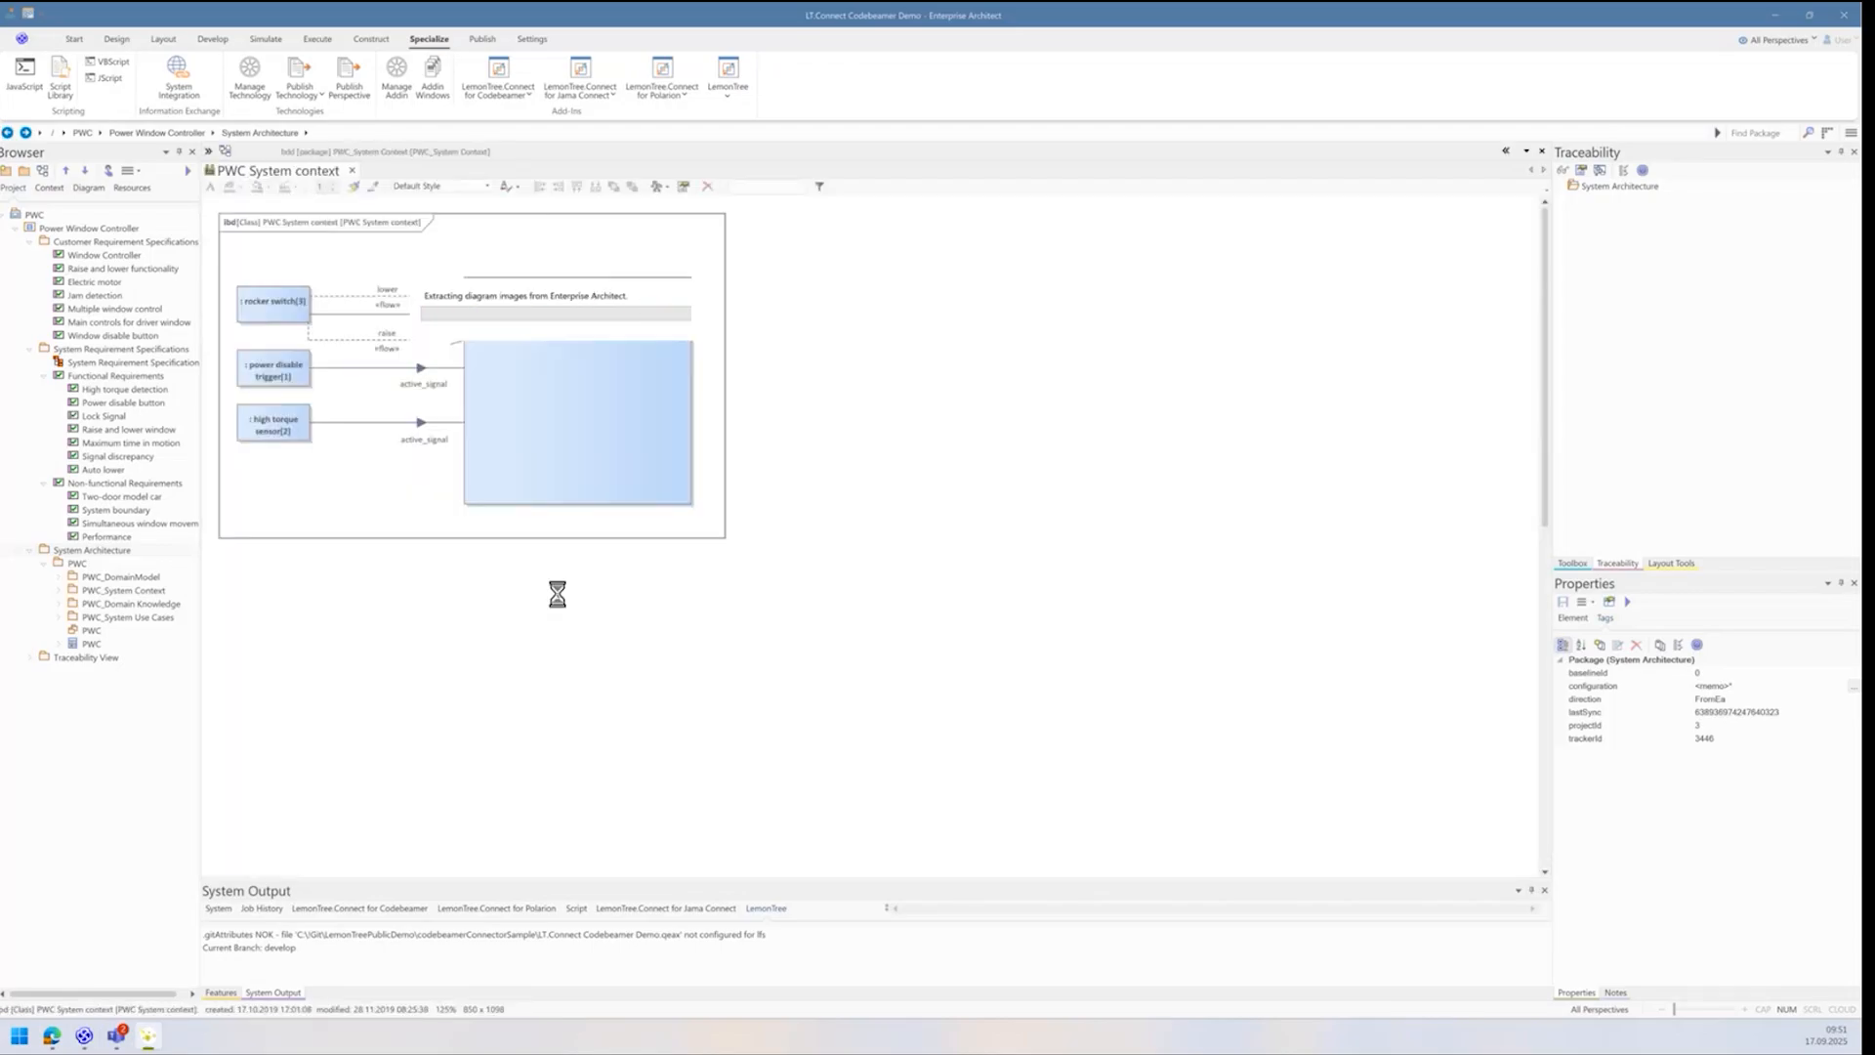
pyautogui.click(583, 398)
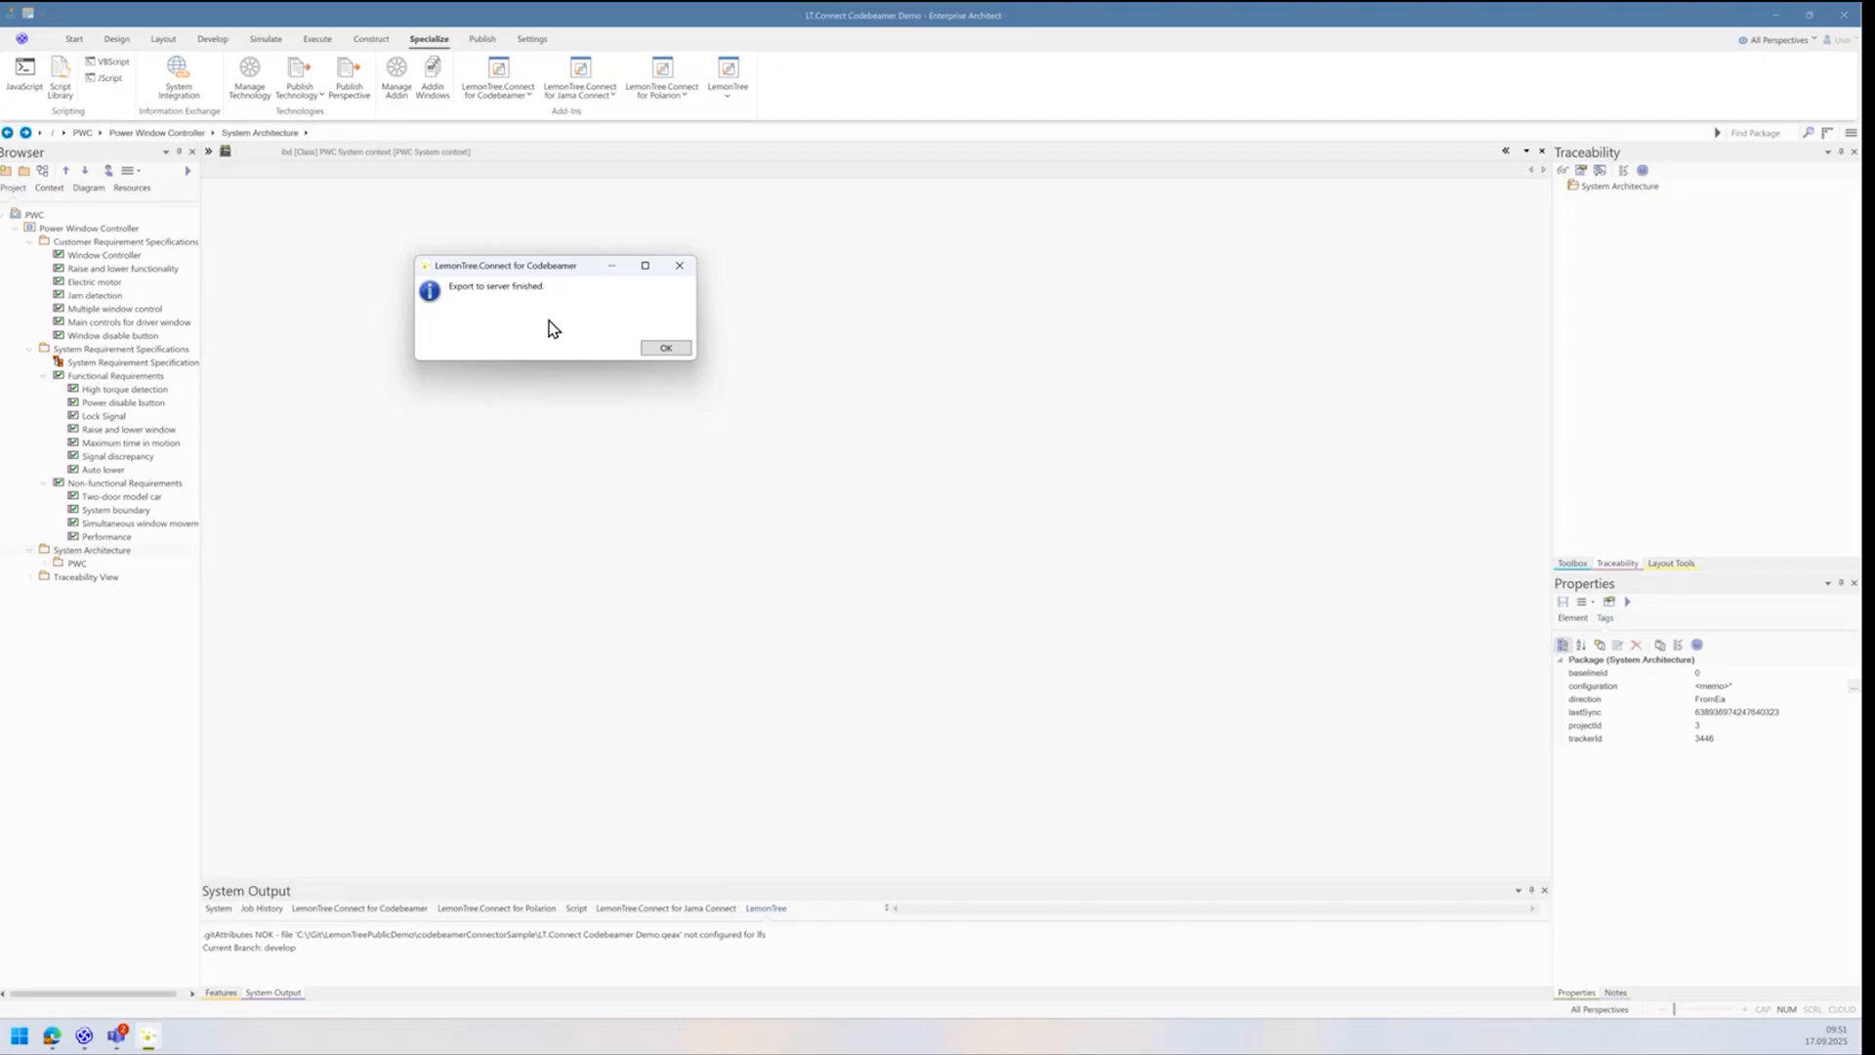
pyautogui.click(668, 352)
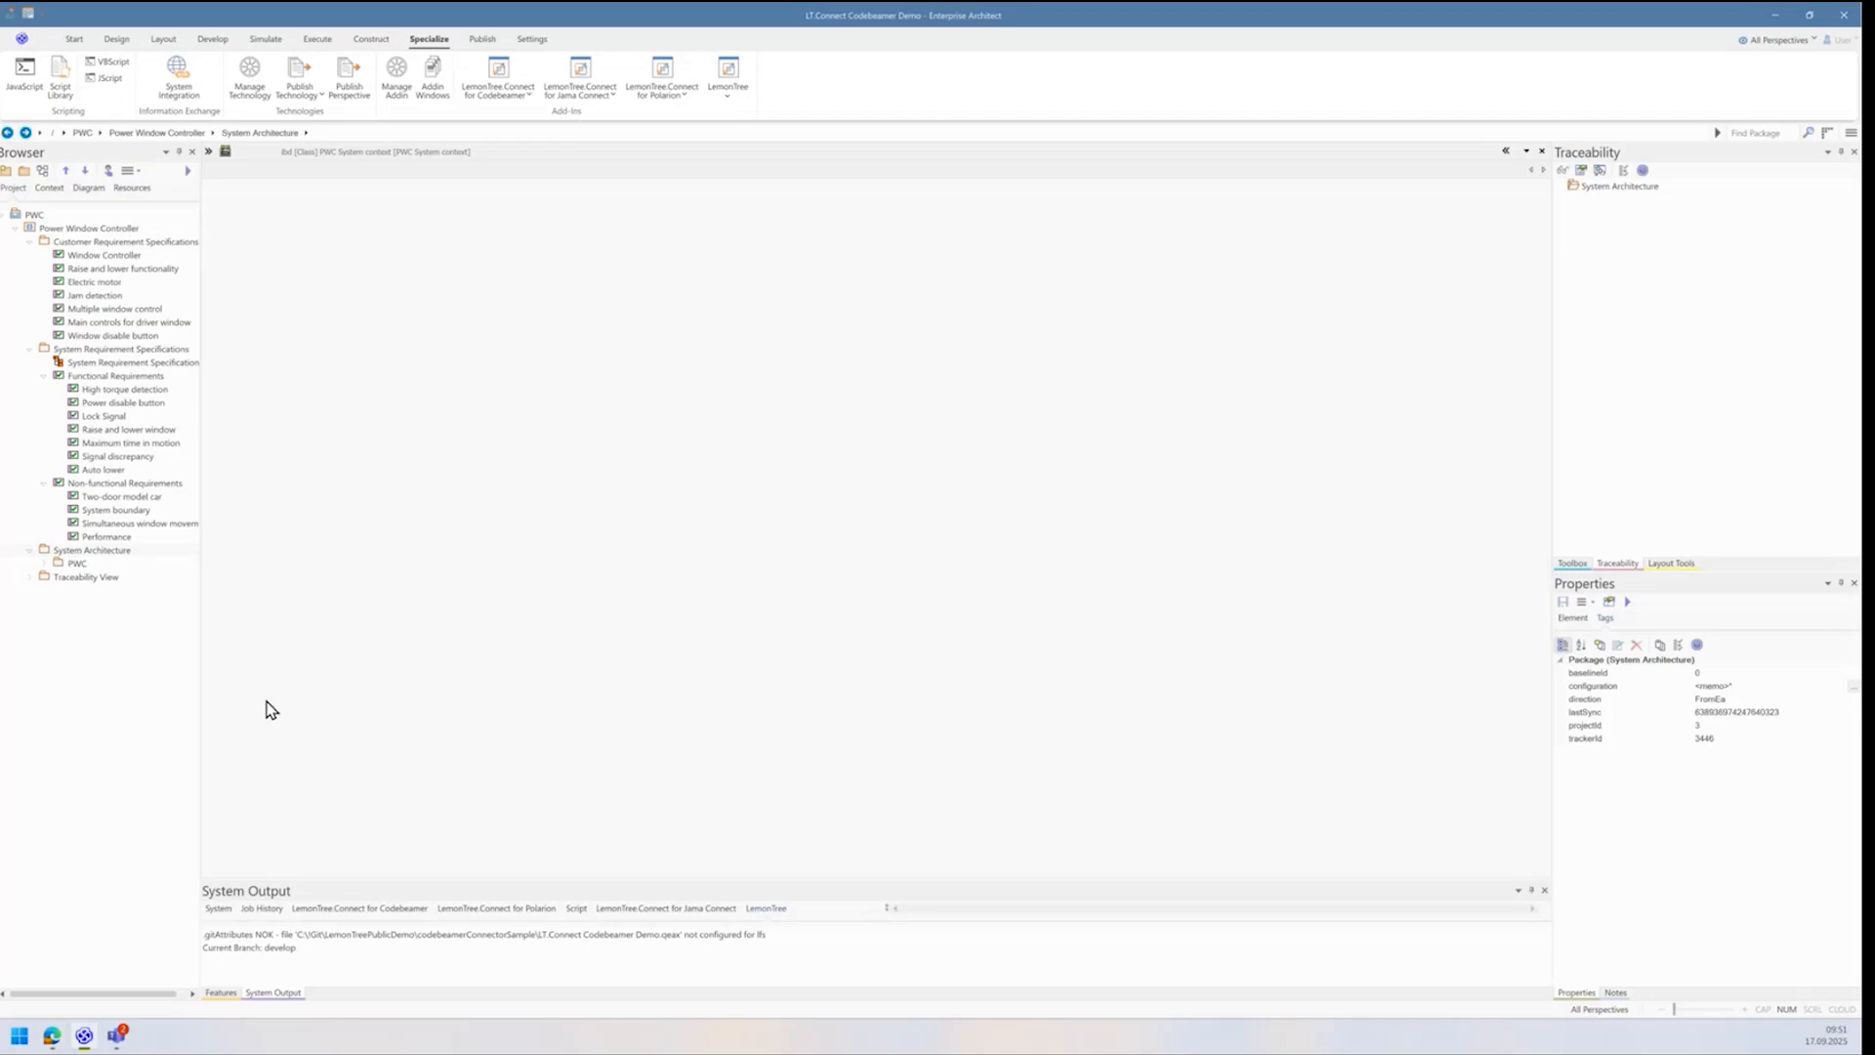
# Step: Switch to Codebeamer in the browser, reload the Architecture tracker and expand PWC with its DomainModel, System Context, Domain Knowledge and System Use Cases folders
pyautogui.click(53, 1037)
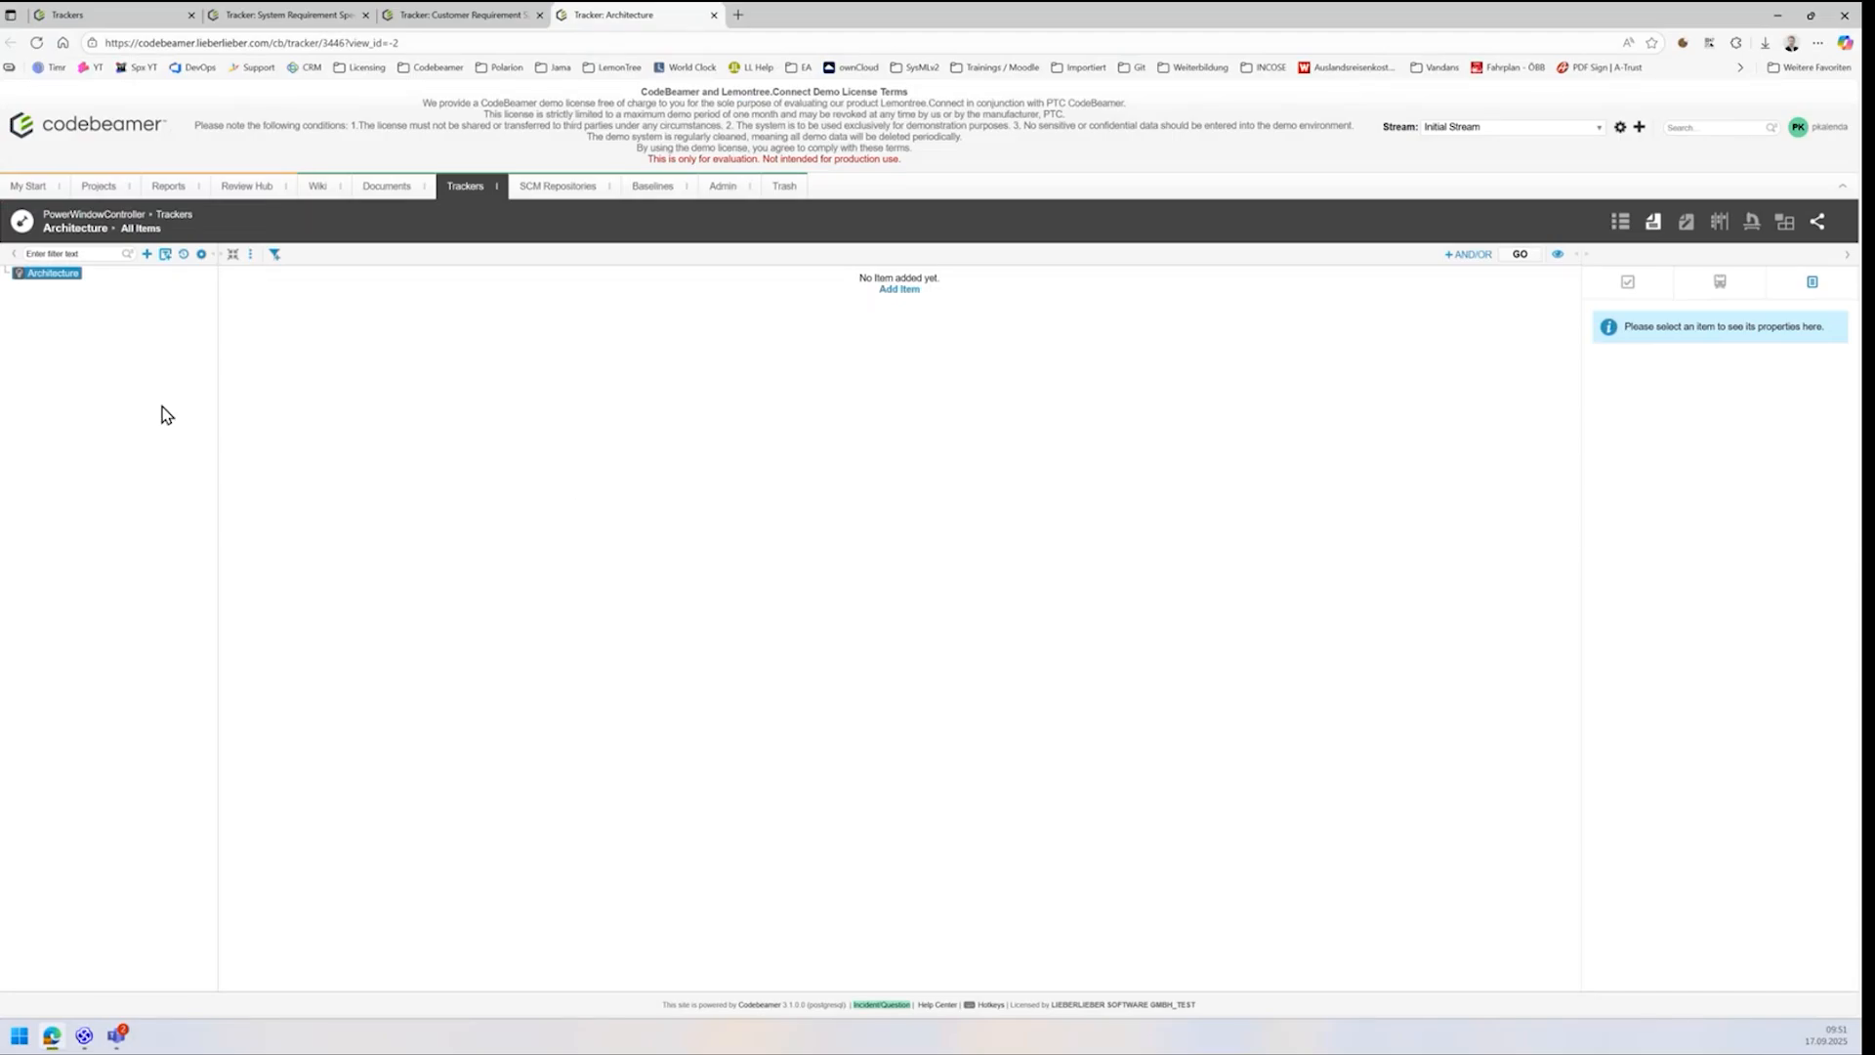
pyautogui.press('F5')
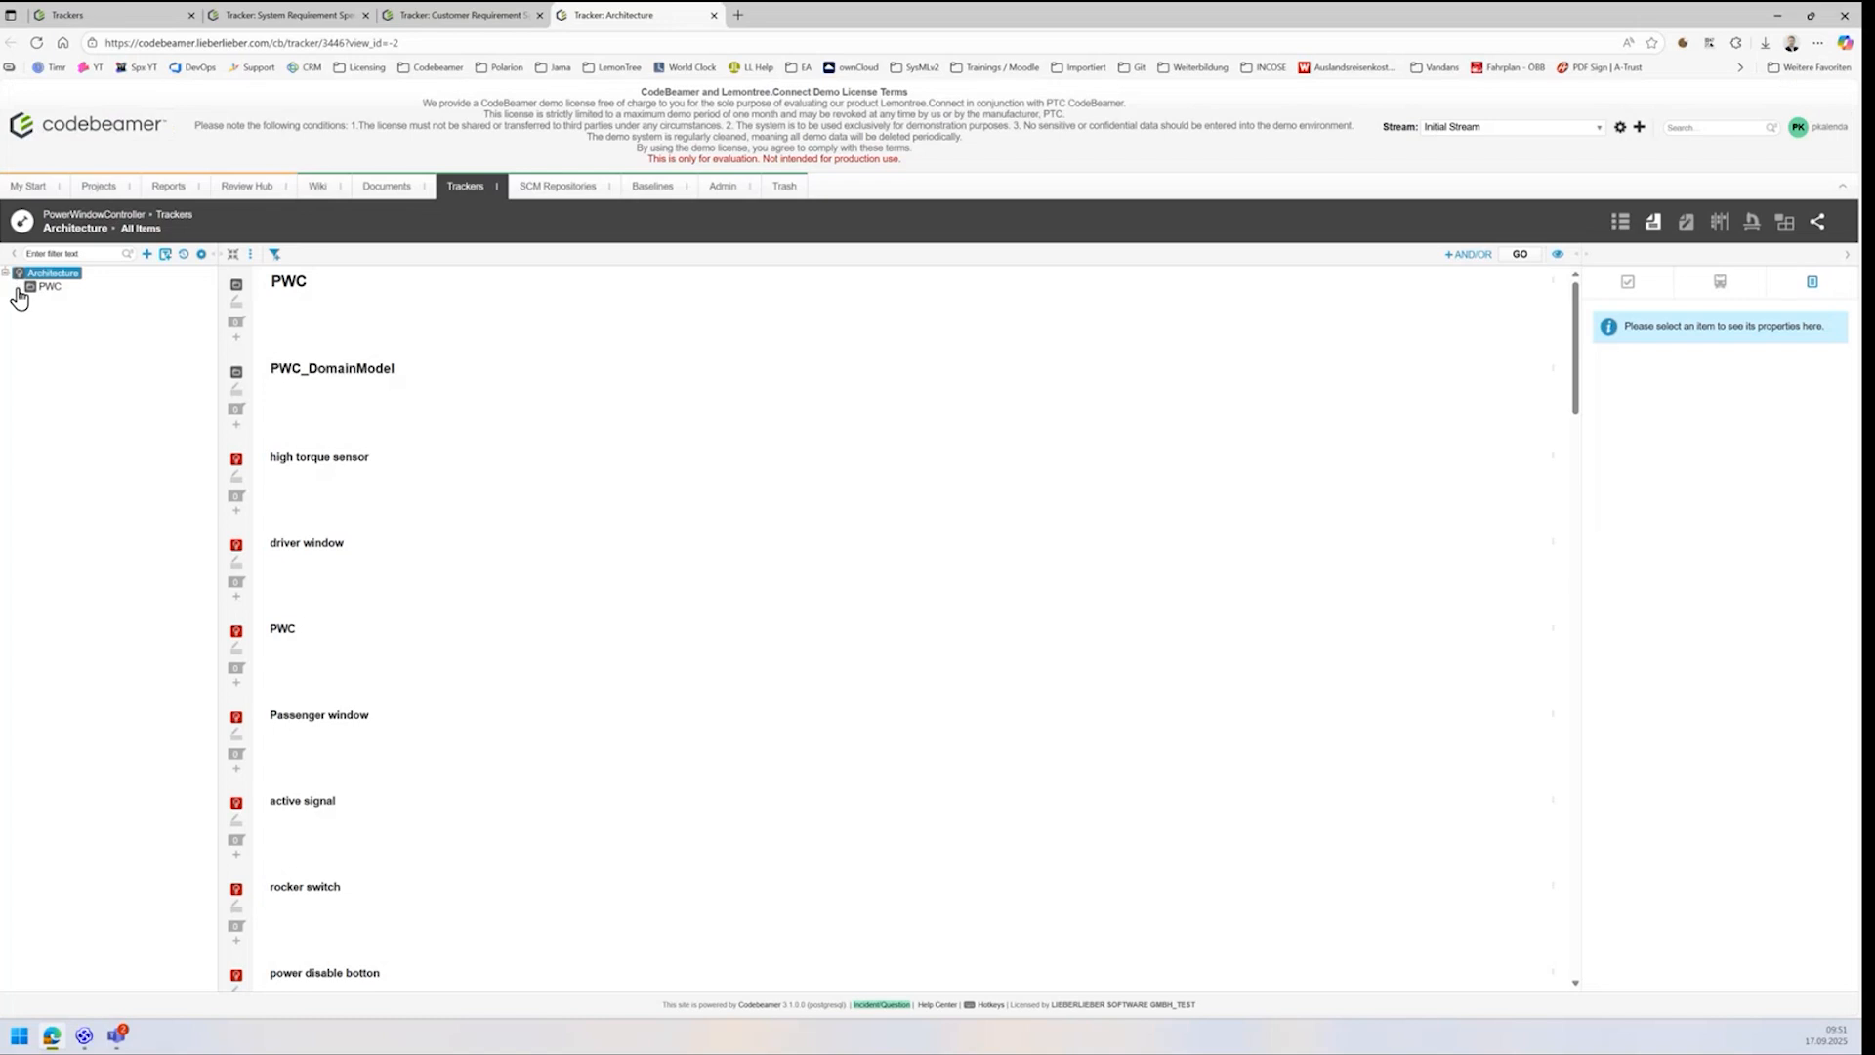
pyautogui.click(17, 289)
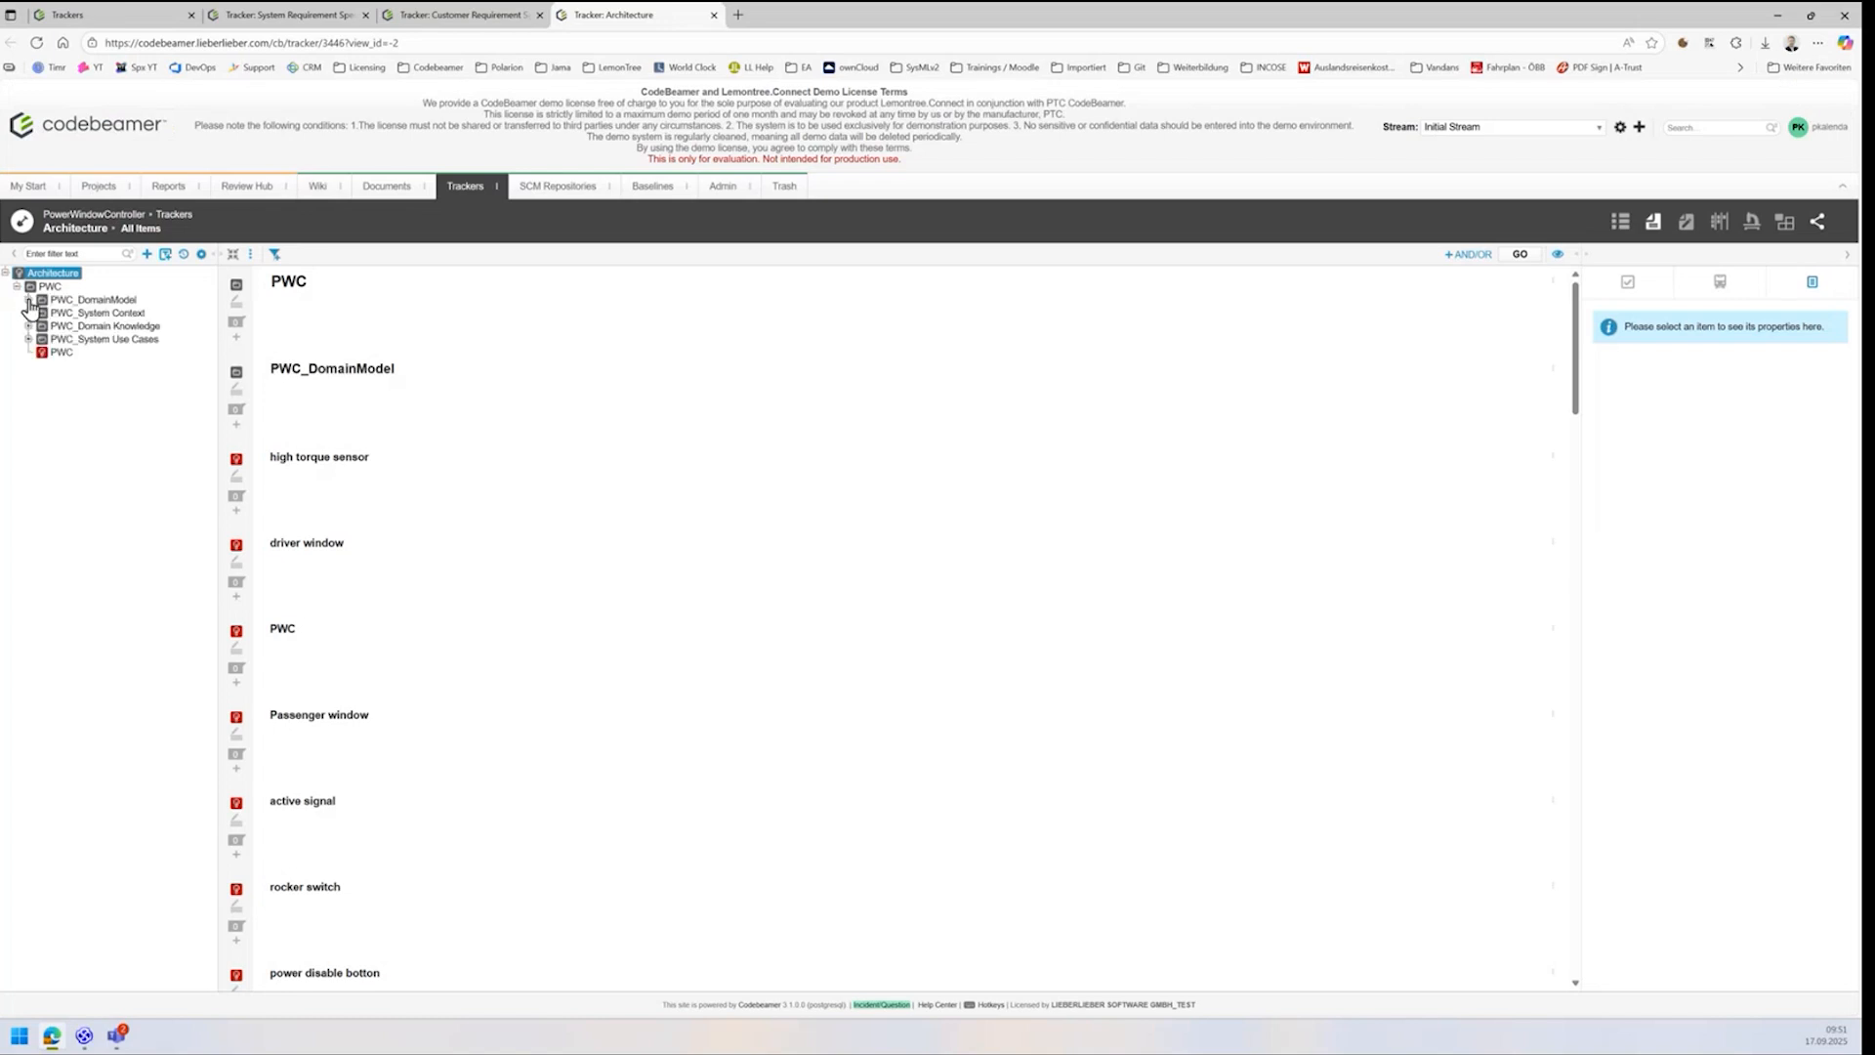
pyautogui.click(28, 300)
pyautogui.click(29, 431)
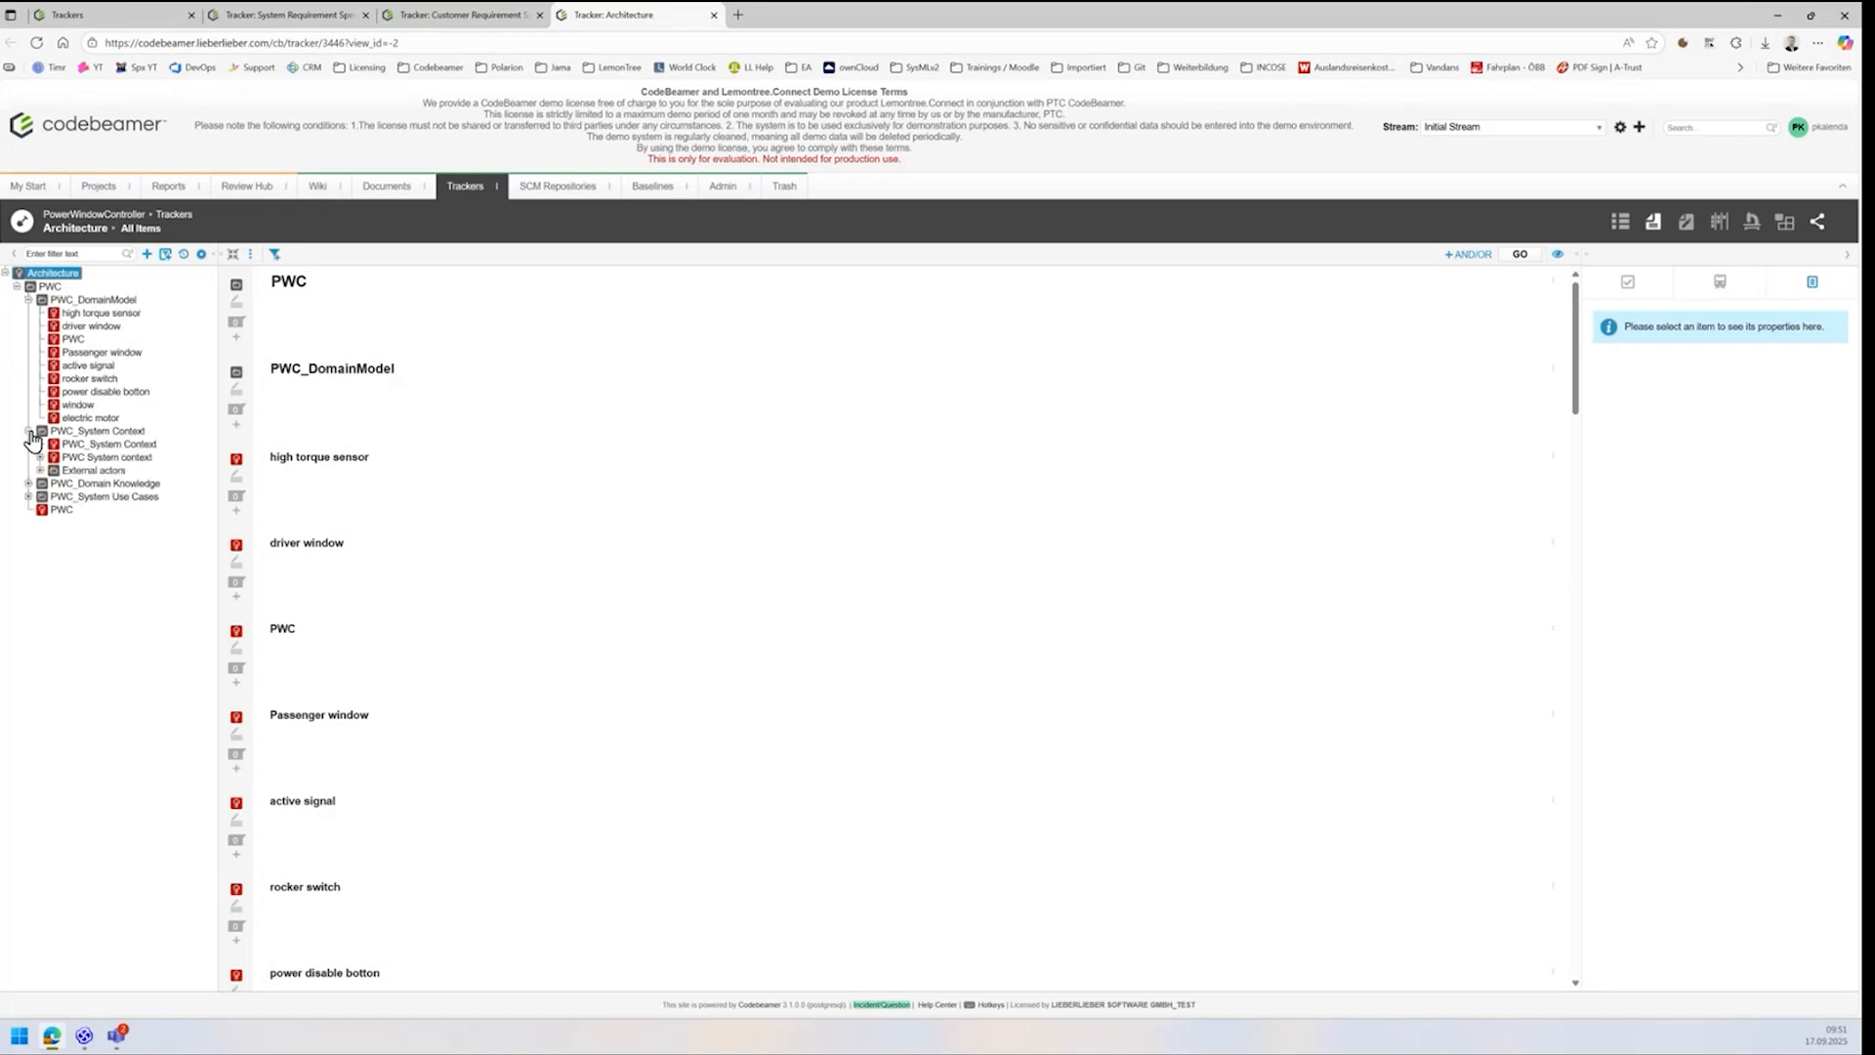
pyautogui.click(30, 484)
pyautogui.click(29, 523)
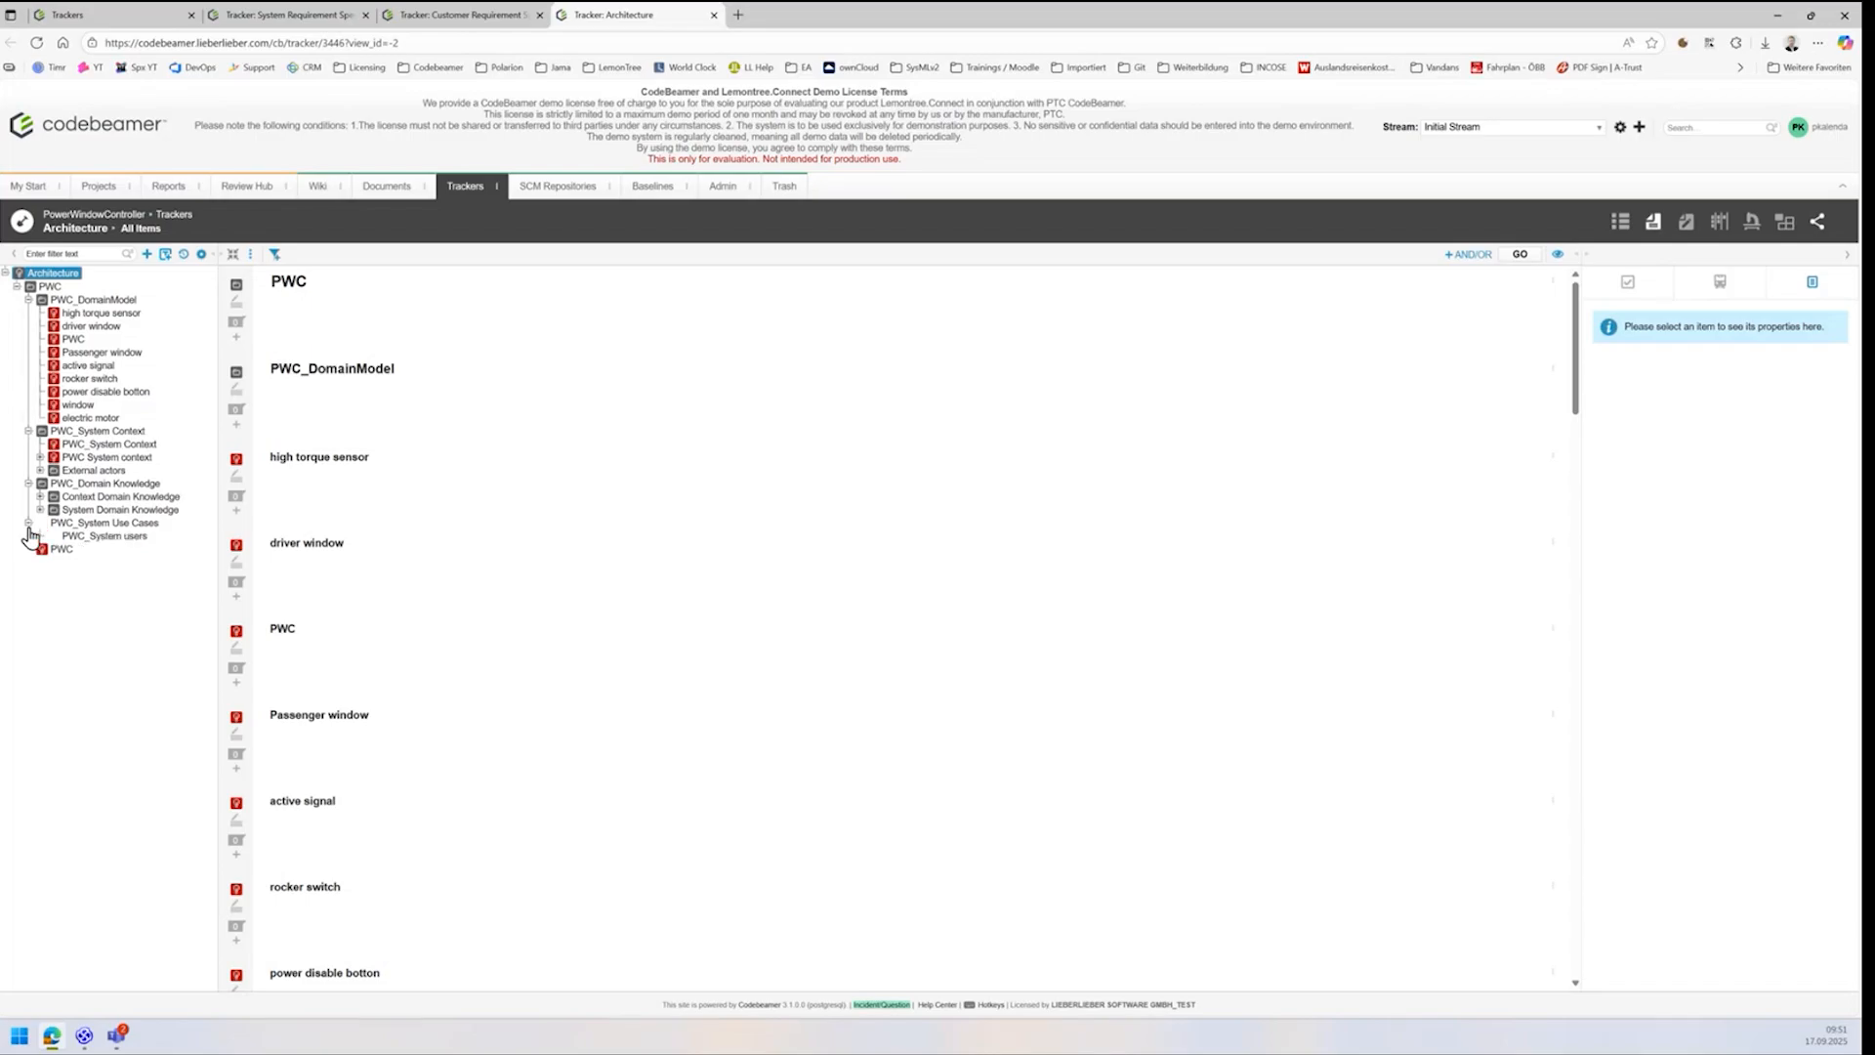
# Step: Look through the exported architecture items and diagram images in the Architecture tracker's document view
pyautogui.click(93, 315)
pyautogui.scroll(-8, 389, 394)
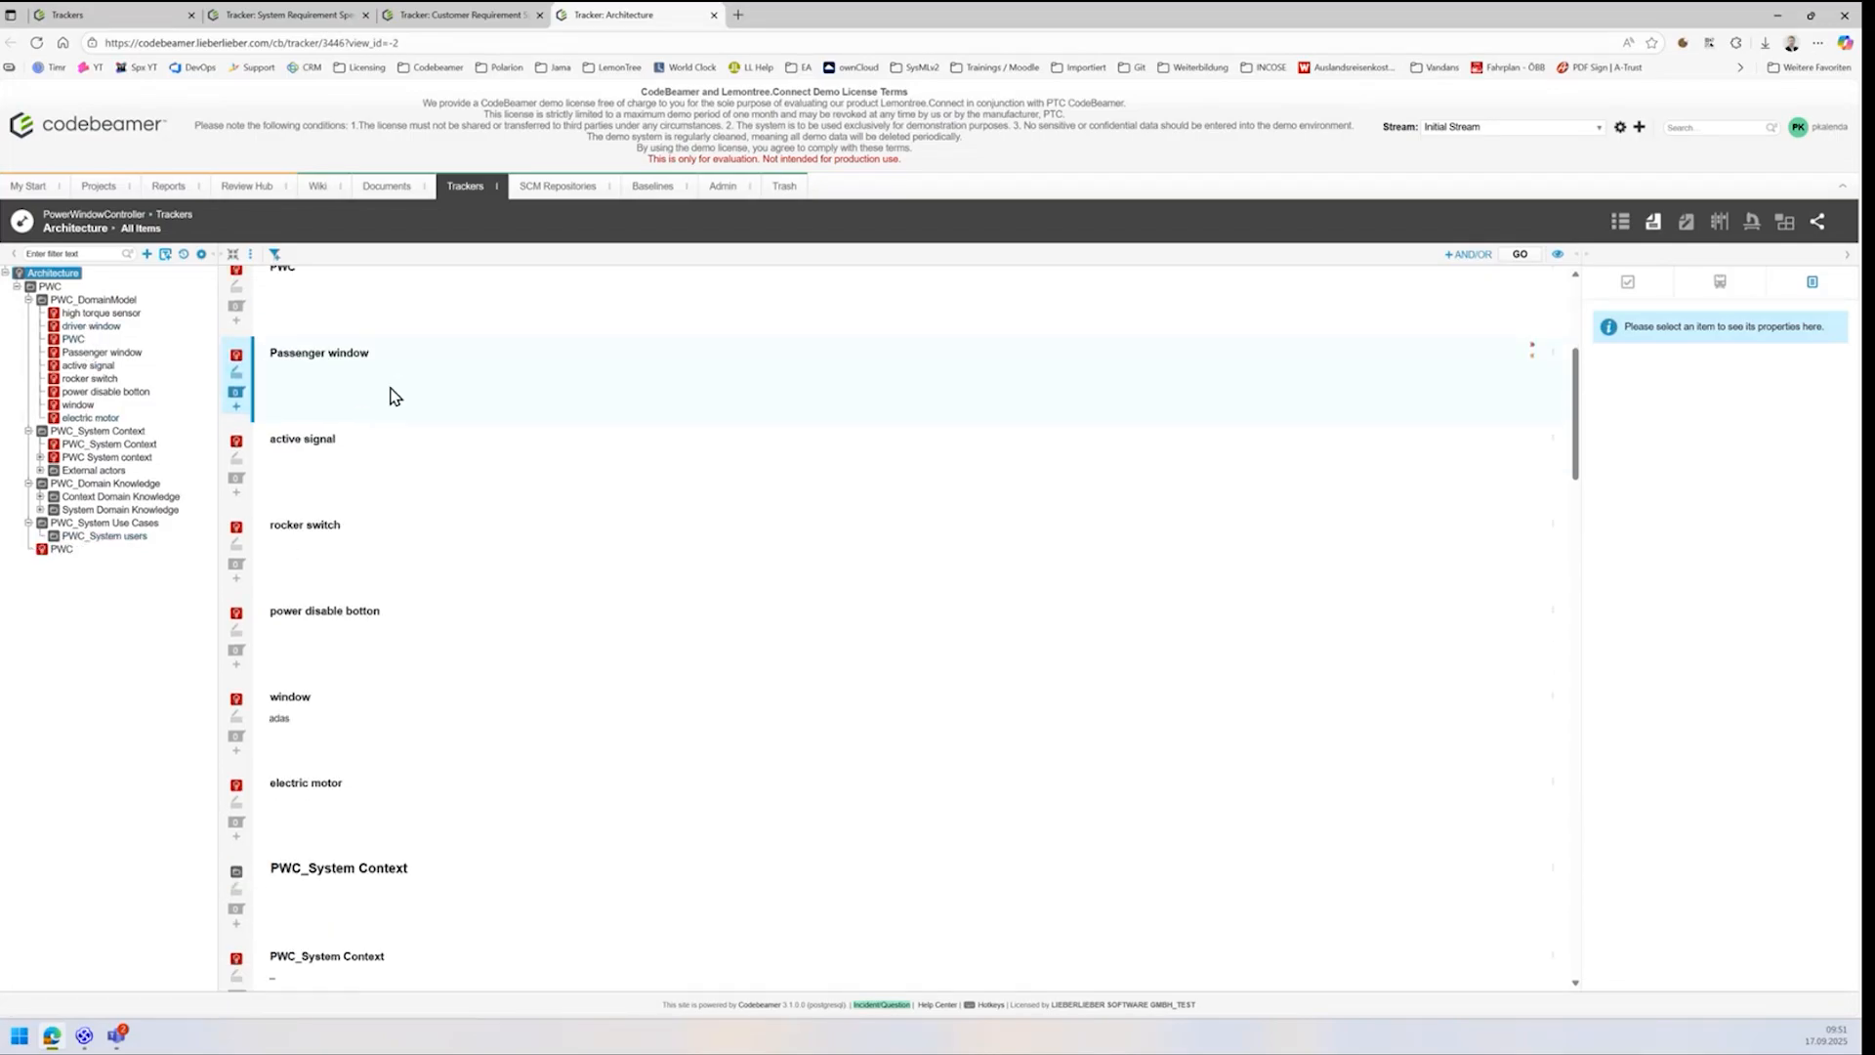
pyautogui.scroll(-10, 454, 484)
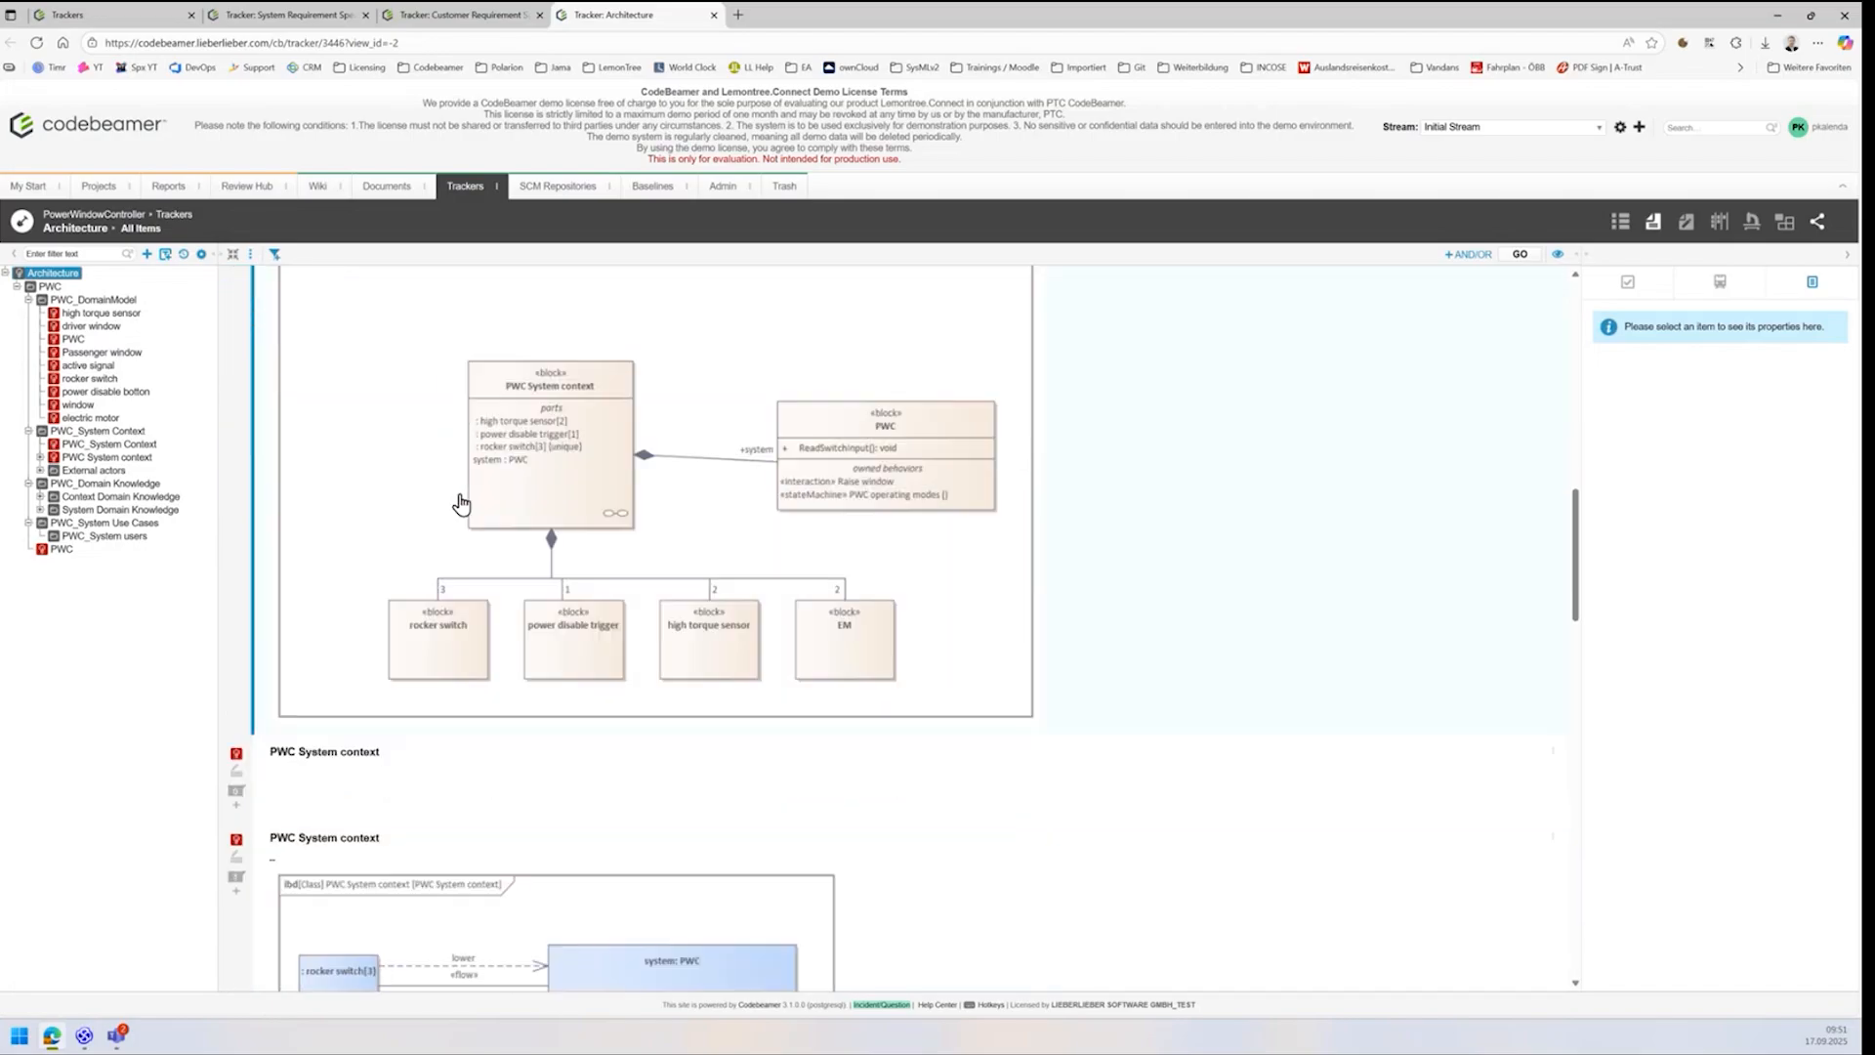
pyautogui.scroll(-10, 464, 504)
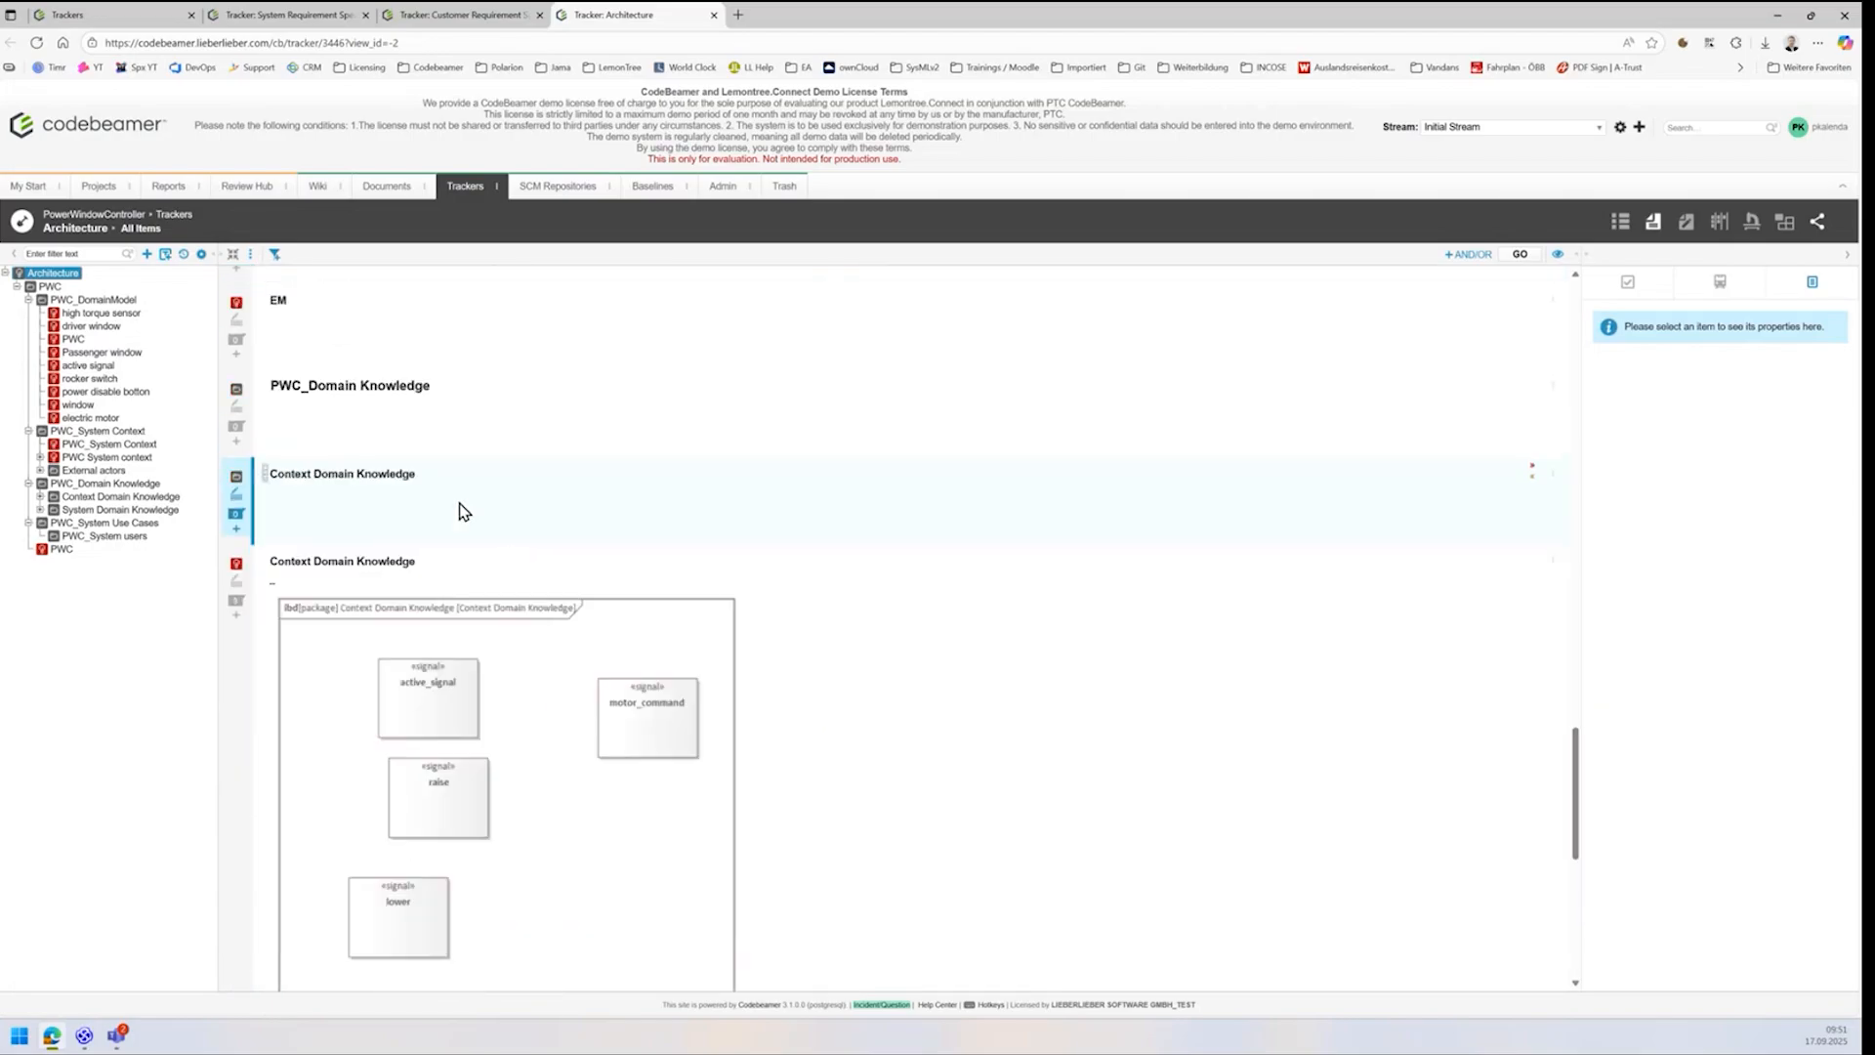
# Step: Review the rest of the Architecture tracker's diagrams and the details of its power disable botton, rocker switch and PWC items
pyautogui.scroll(-2, 464, 501)
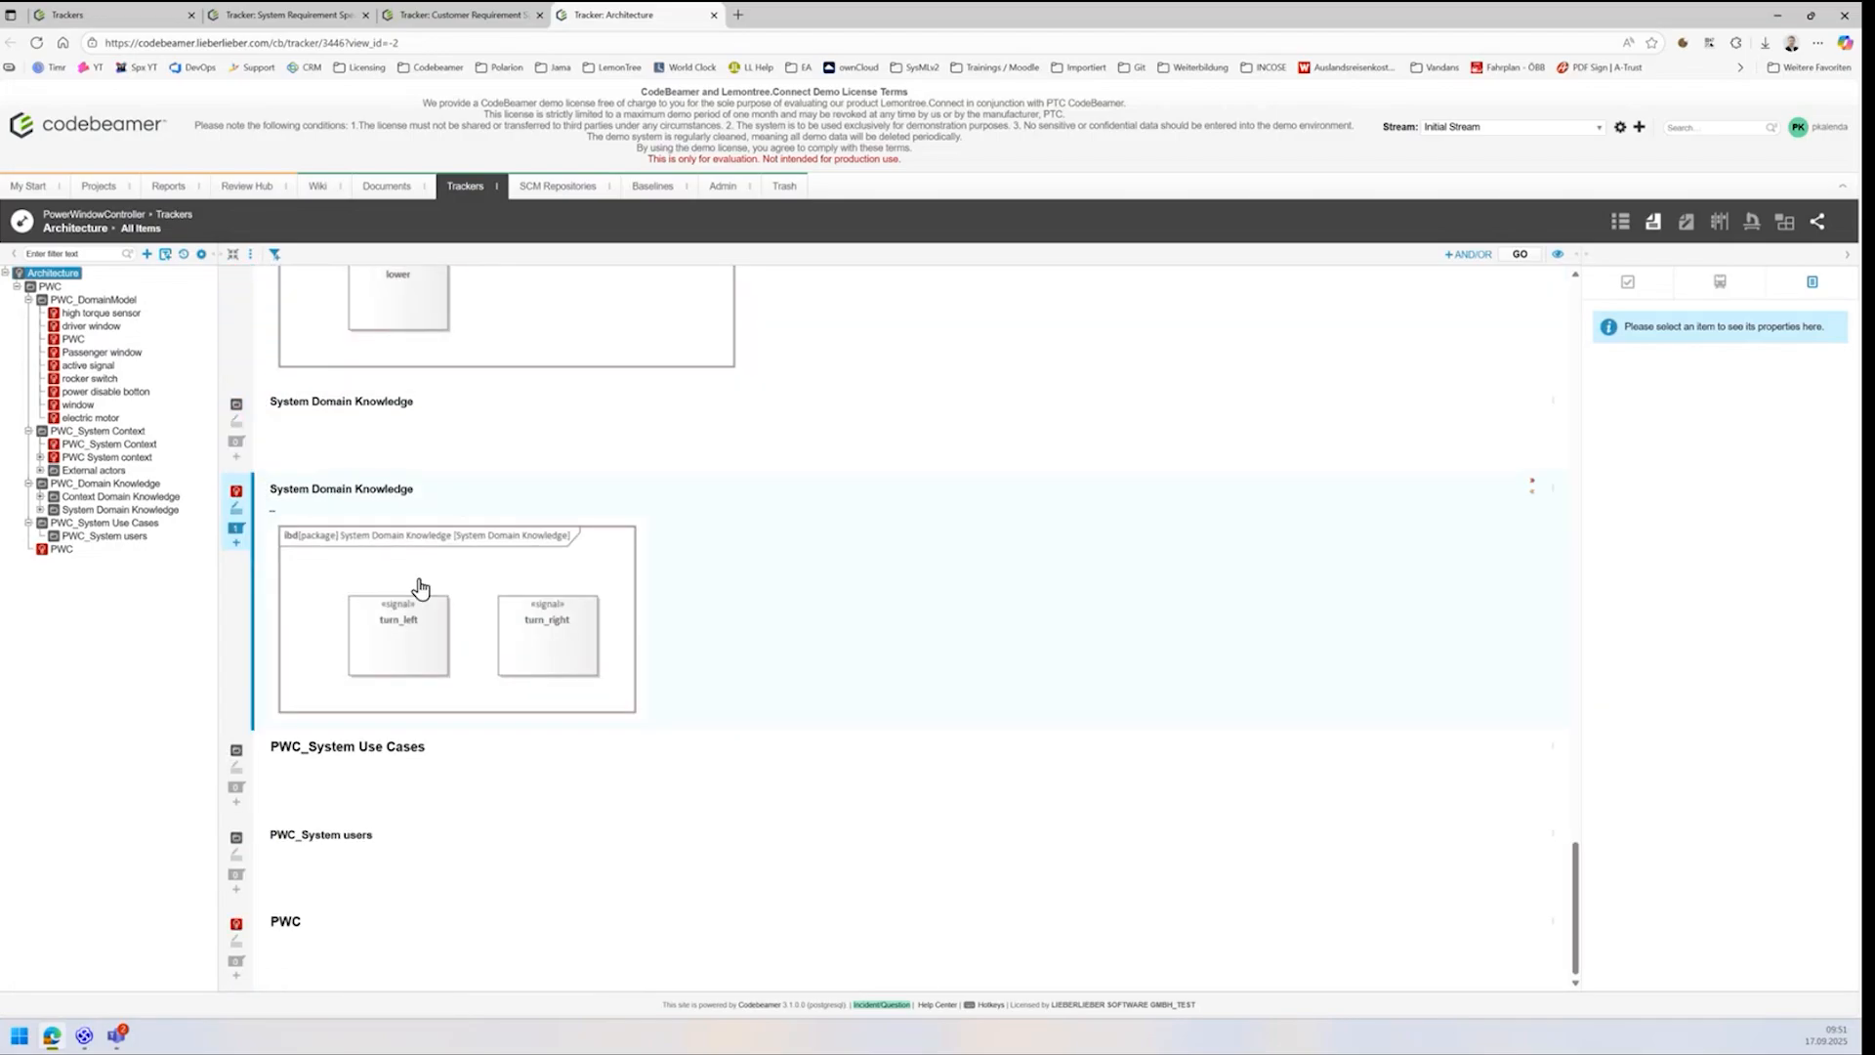
pyautogui.scroll(5, 376, 556)
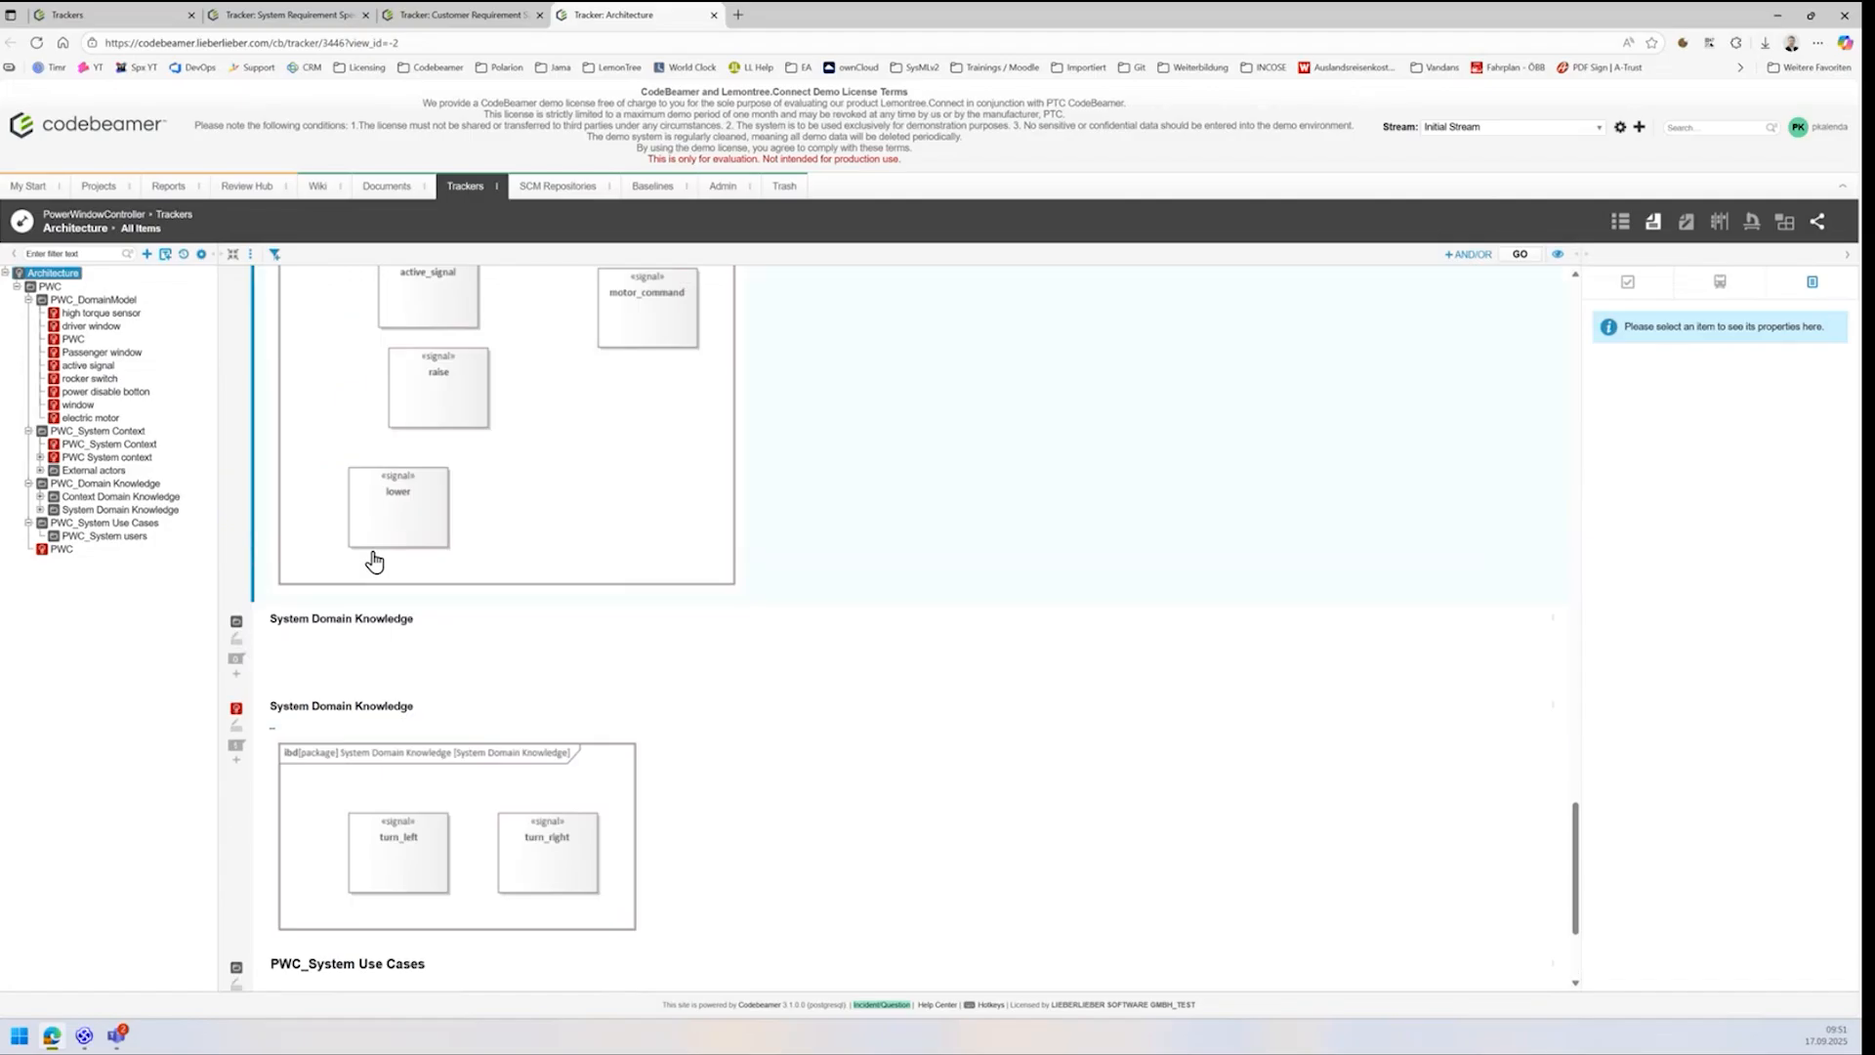
pyautogui.click(94, 392)
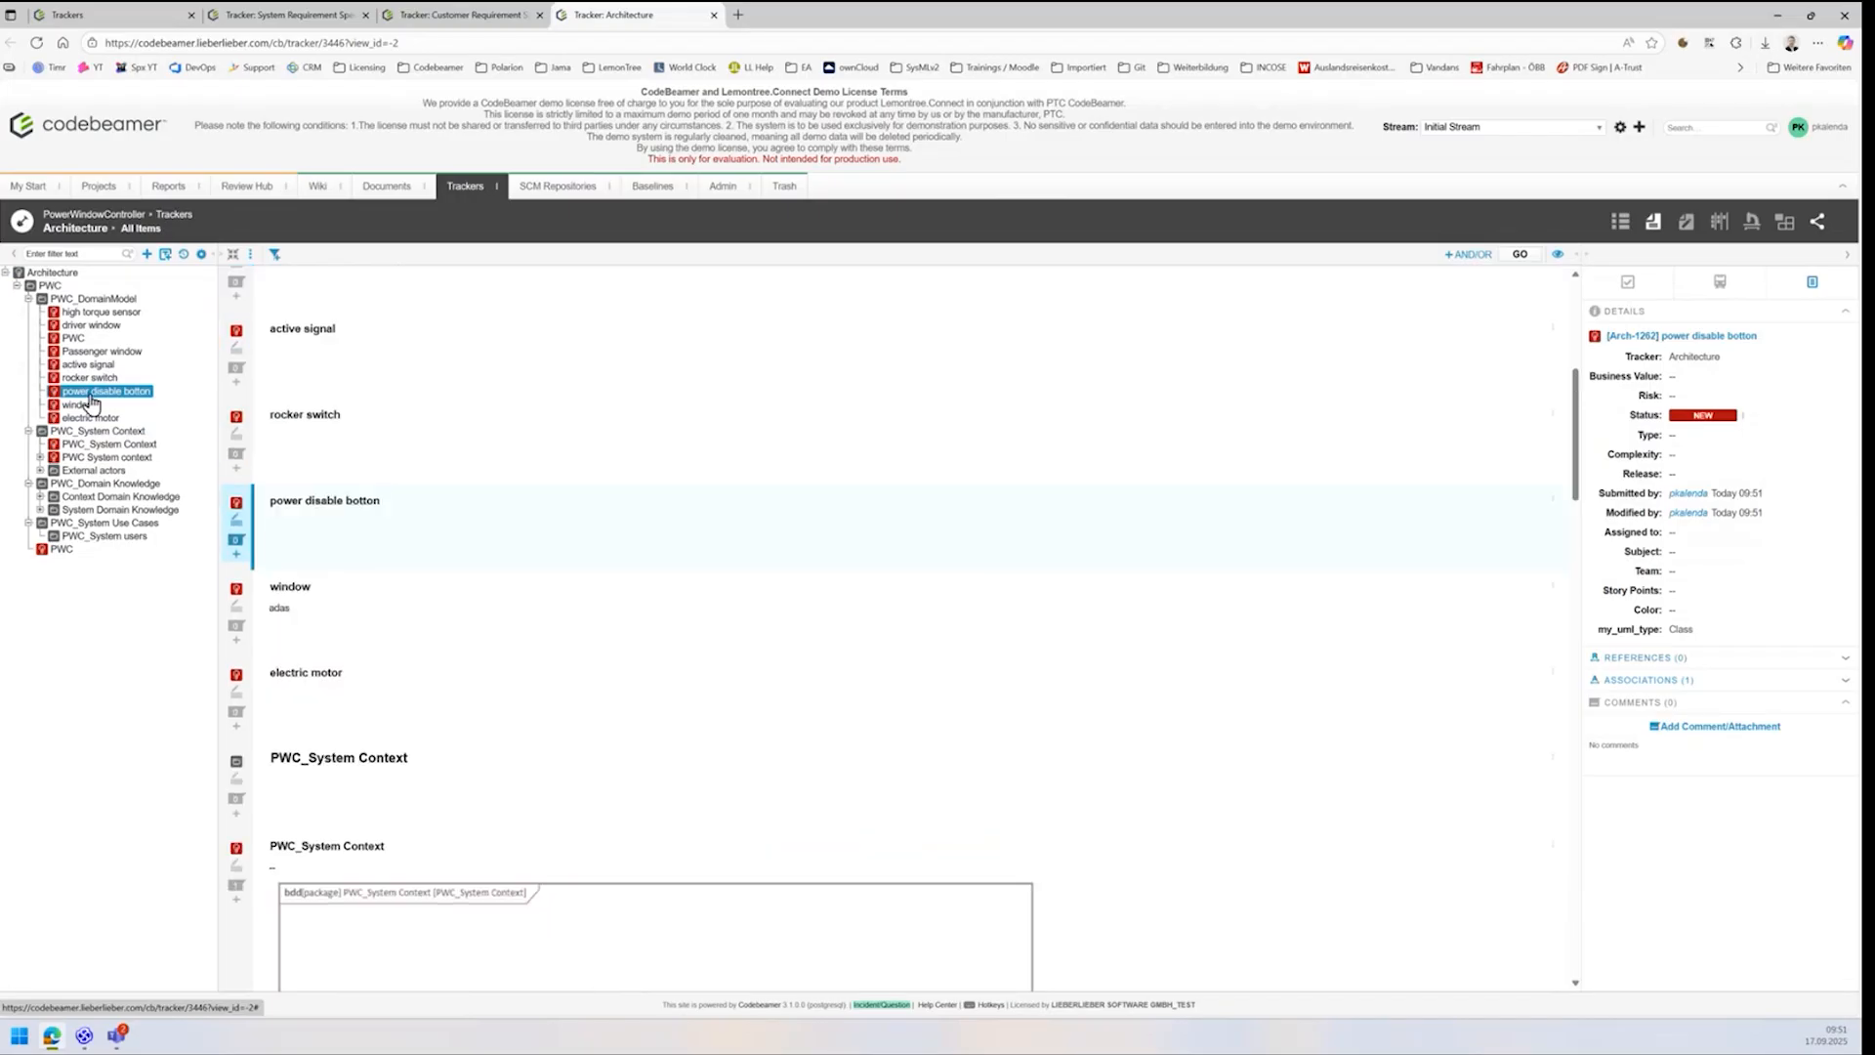
pyautogui.click(93, 378)
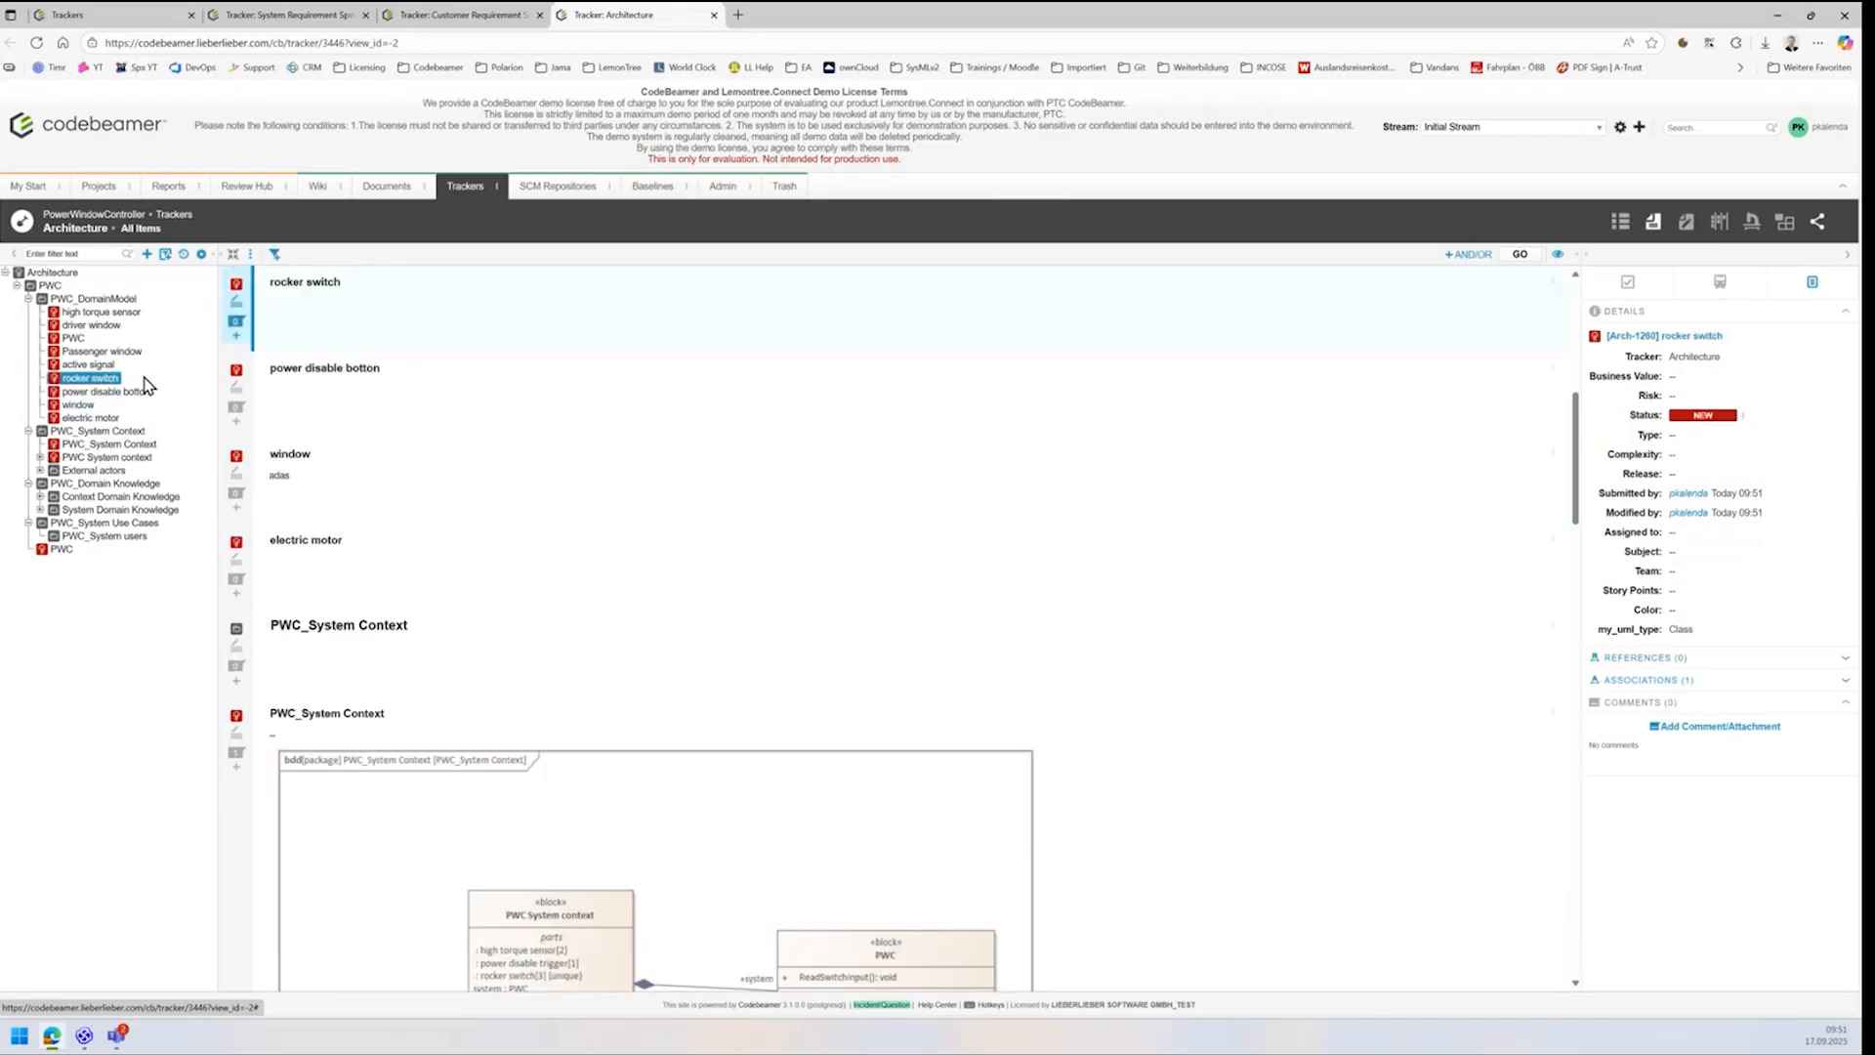
pyautogui.click(73, 338)
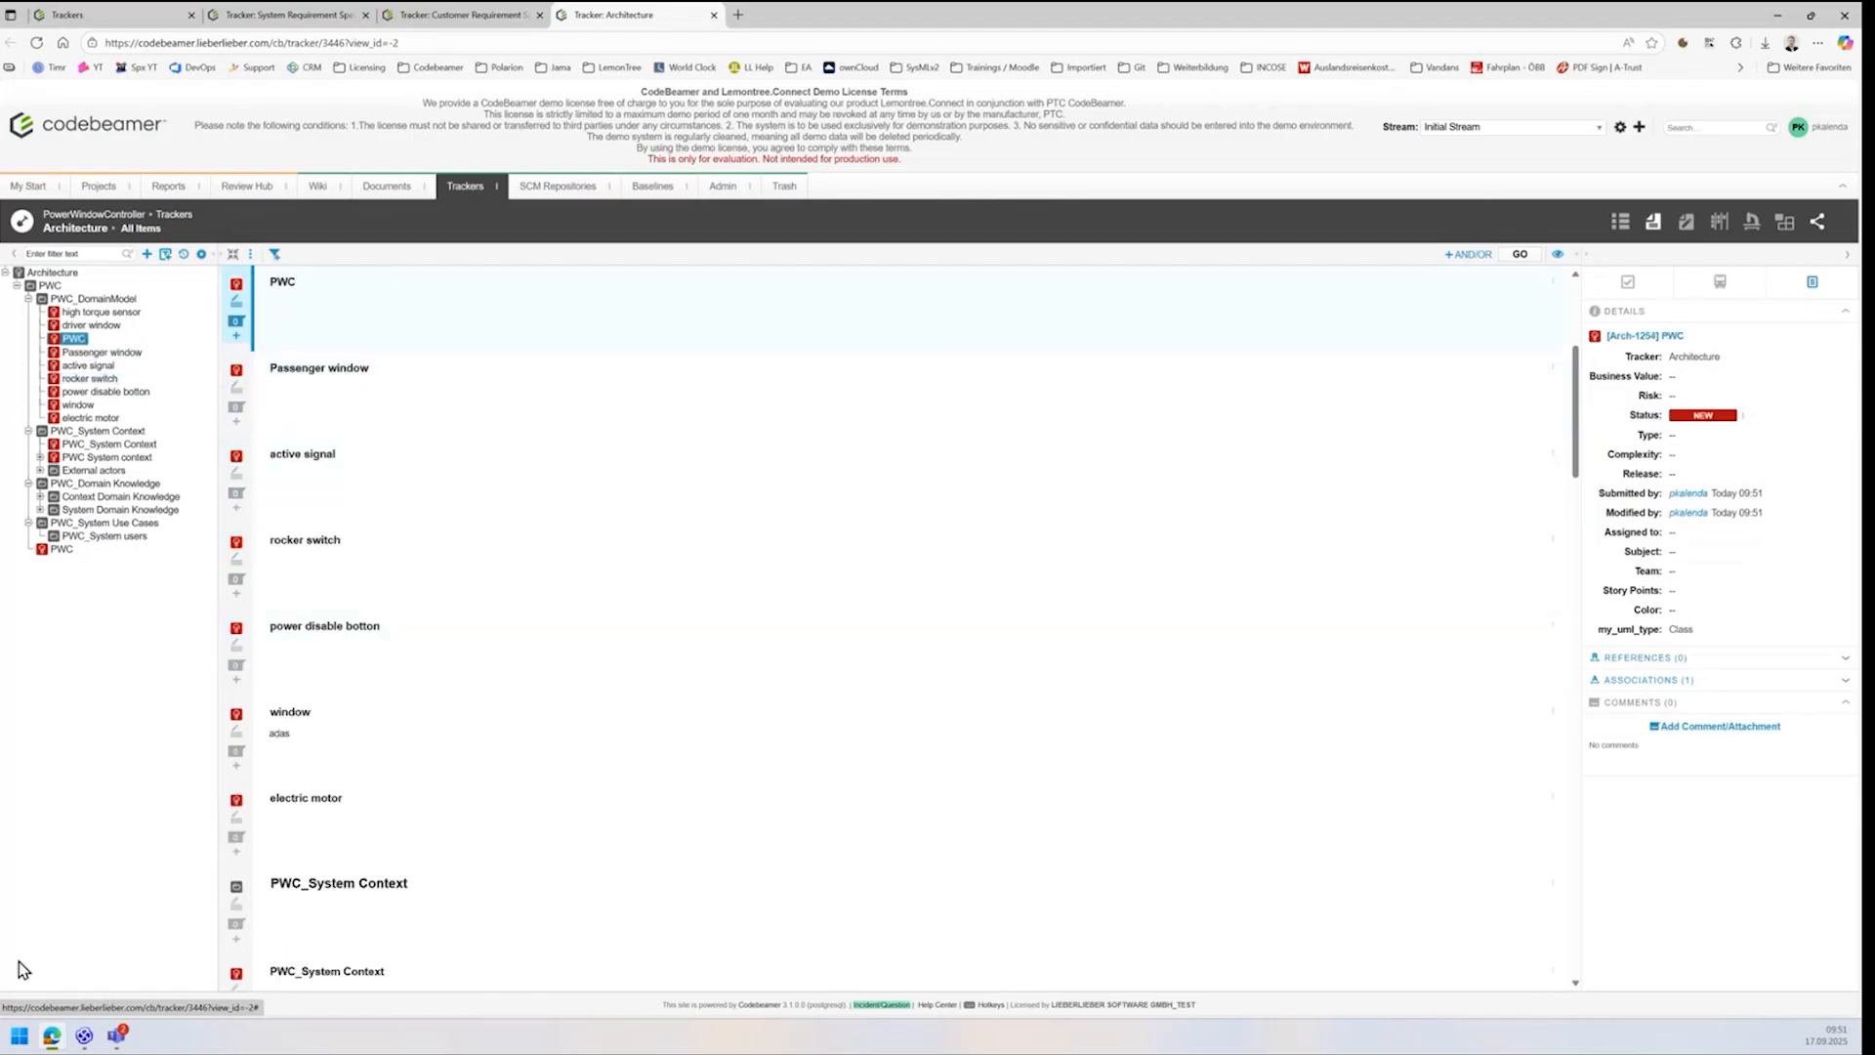
# Step: Switch to Enterprise Architect and open the Traceability View diagram from the Traceability View package
pyautogui.click(85, 1039)
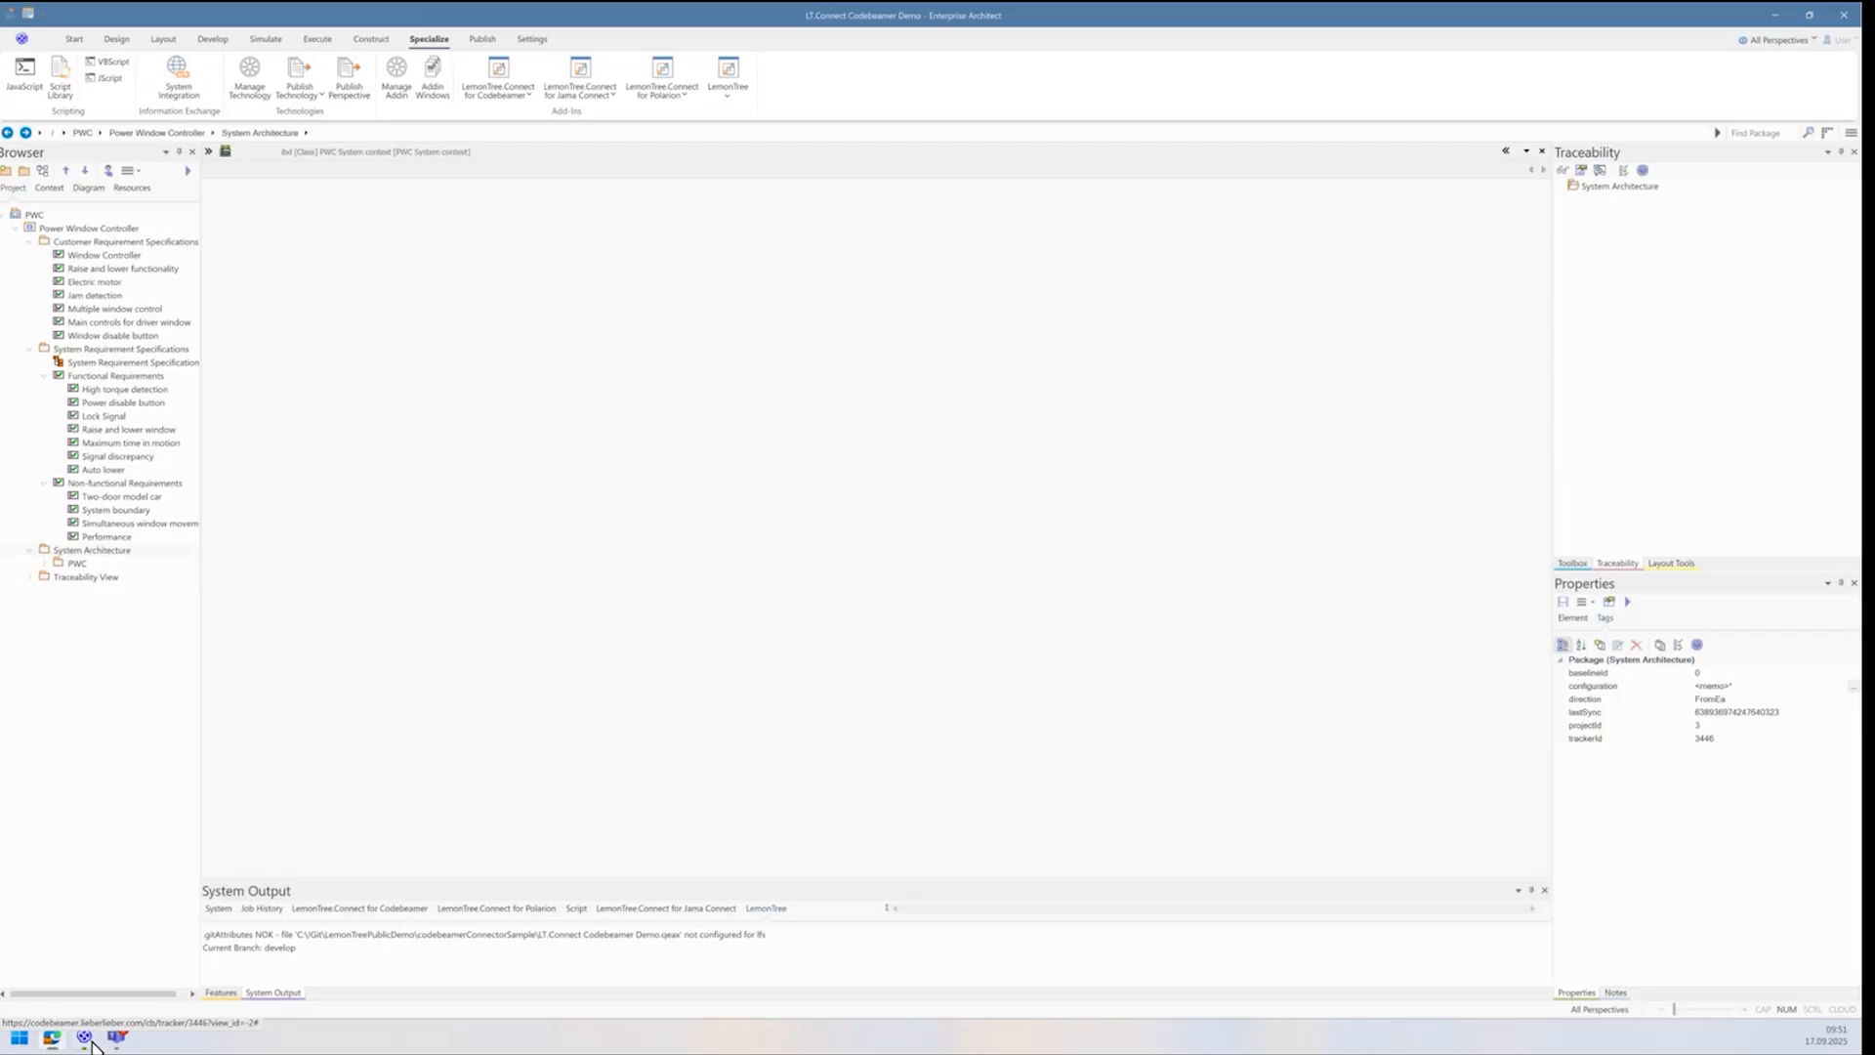
pyautogui.doubleClick(43, 578)
pyautogui.click(70, 592)
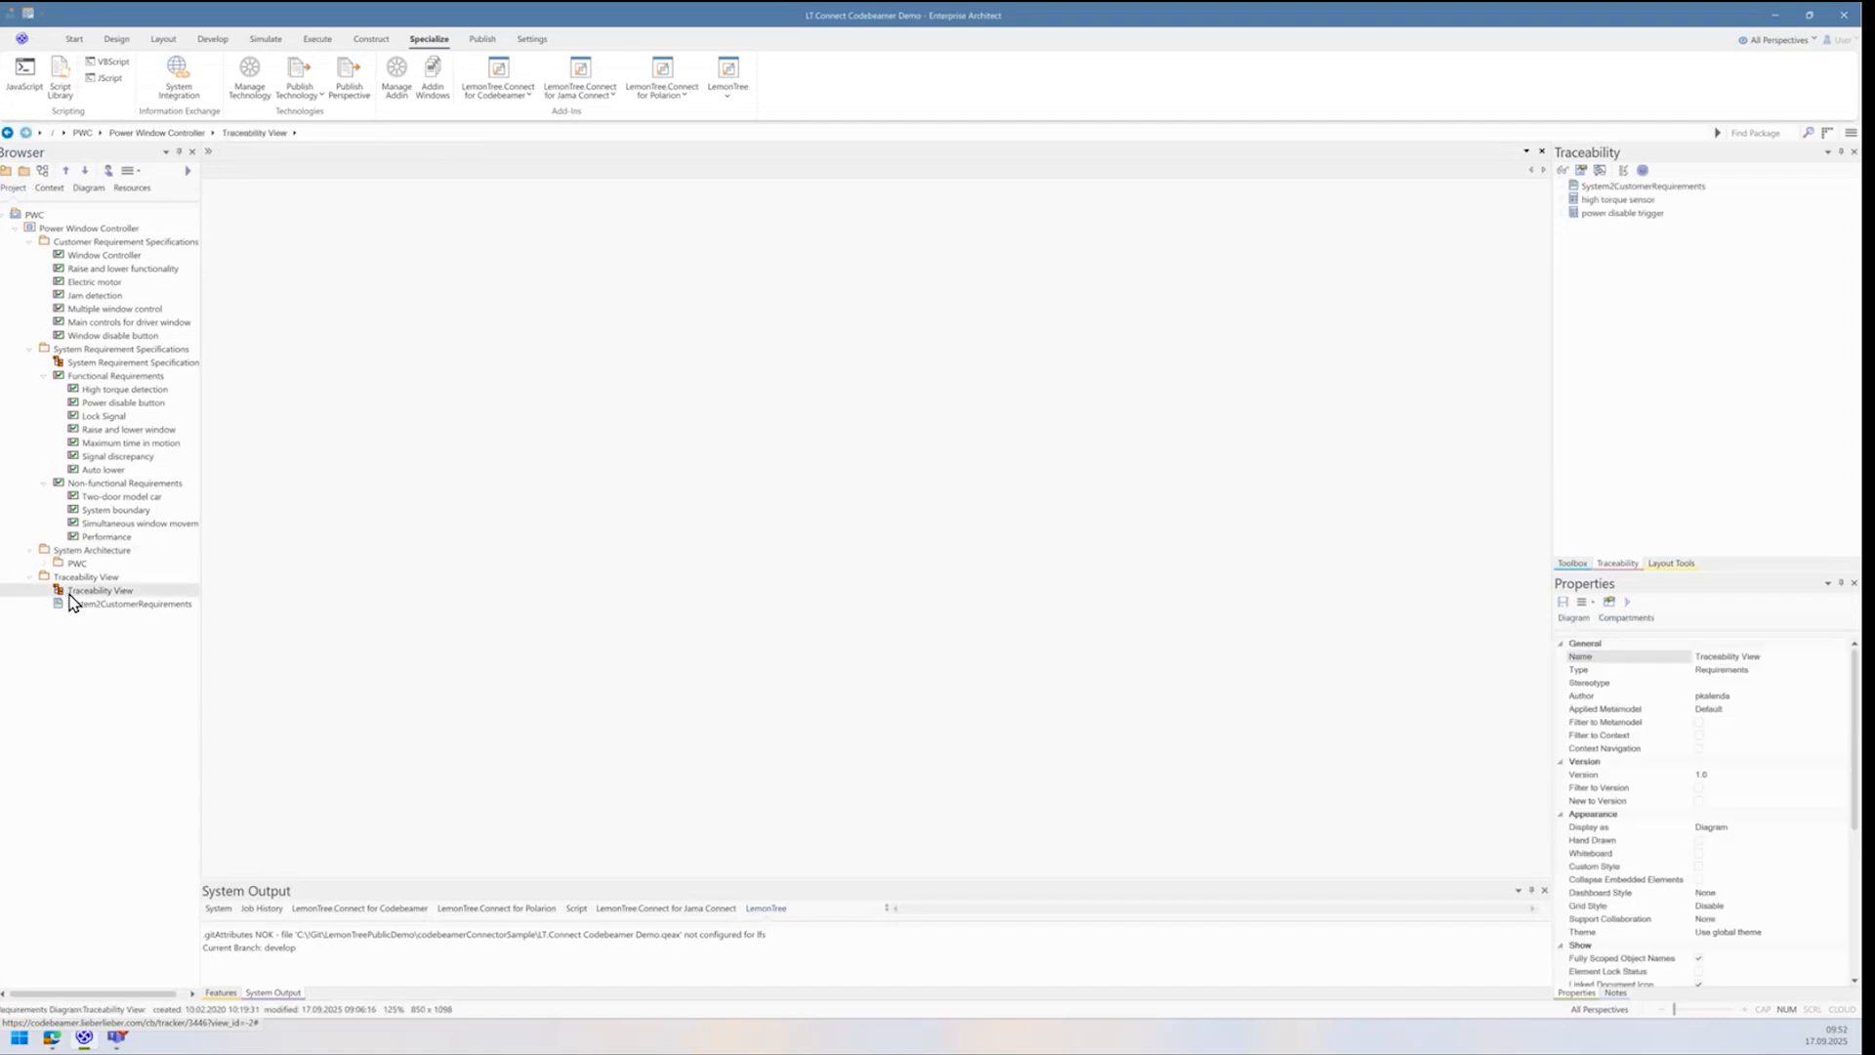
pyautogui.doubleClick(74, 592)
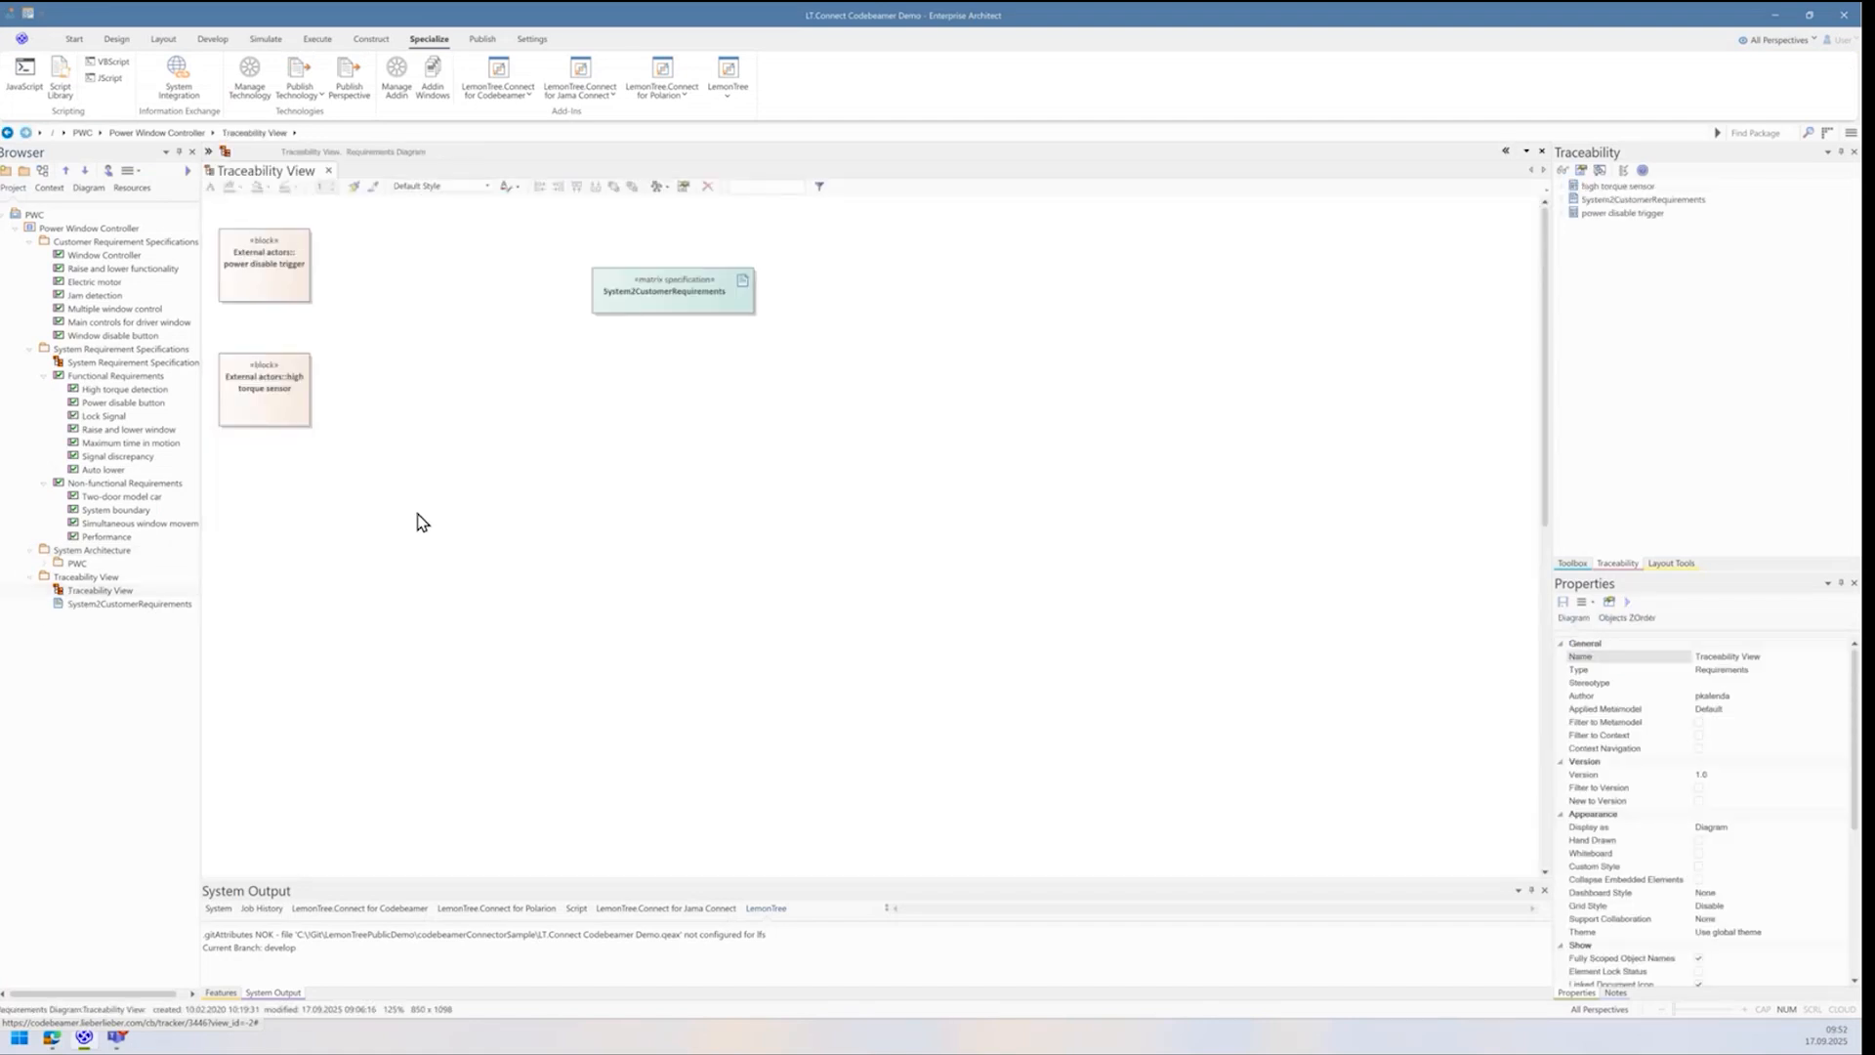
# Step: Inspect the traceability links of requirements such as Jam detection, Lock Signal and Maximum time in motion
pyautogui.click(97, 296)
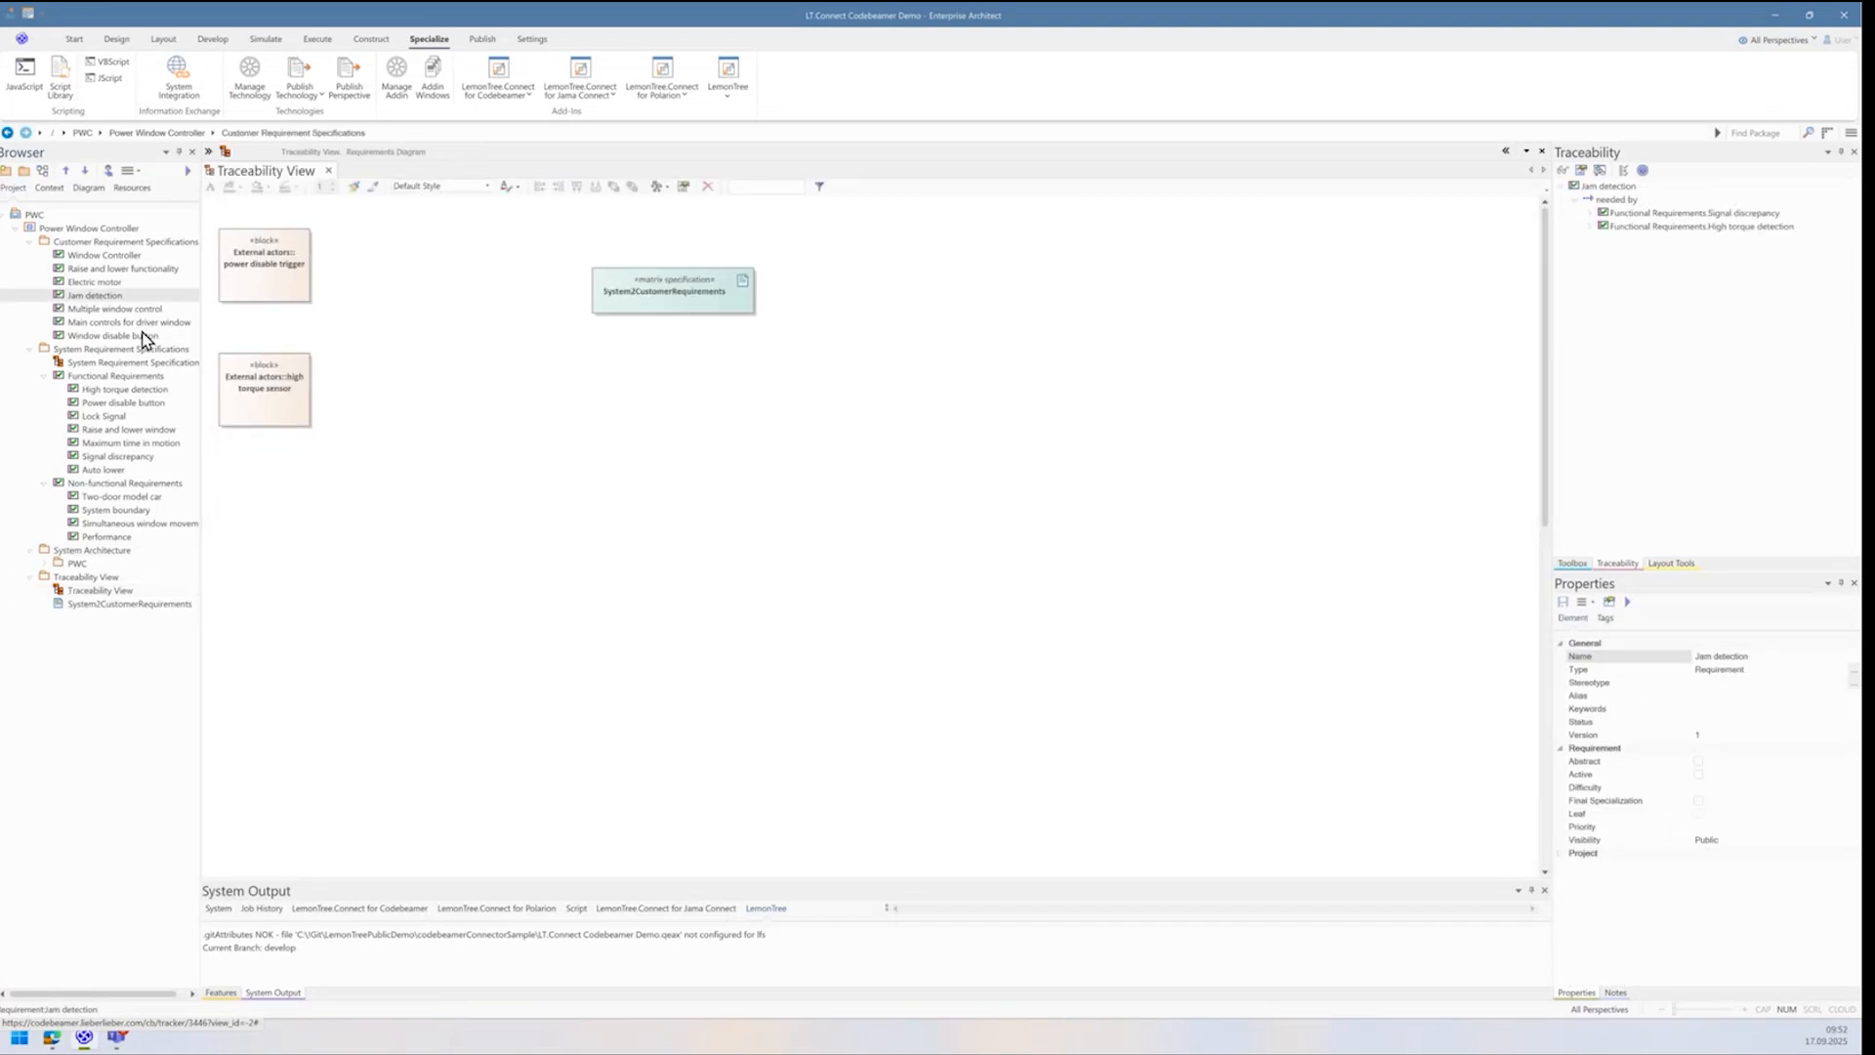
pyautogui.click(122, 321)
pyautogui.click(98, 402)
pyautogui.click(274, 313)
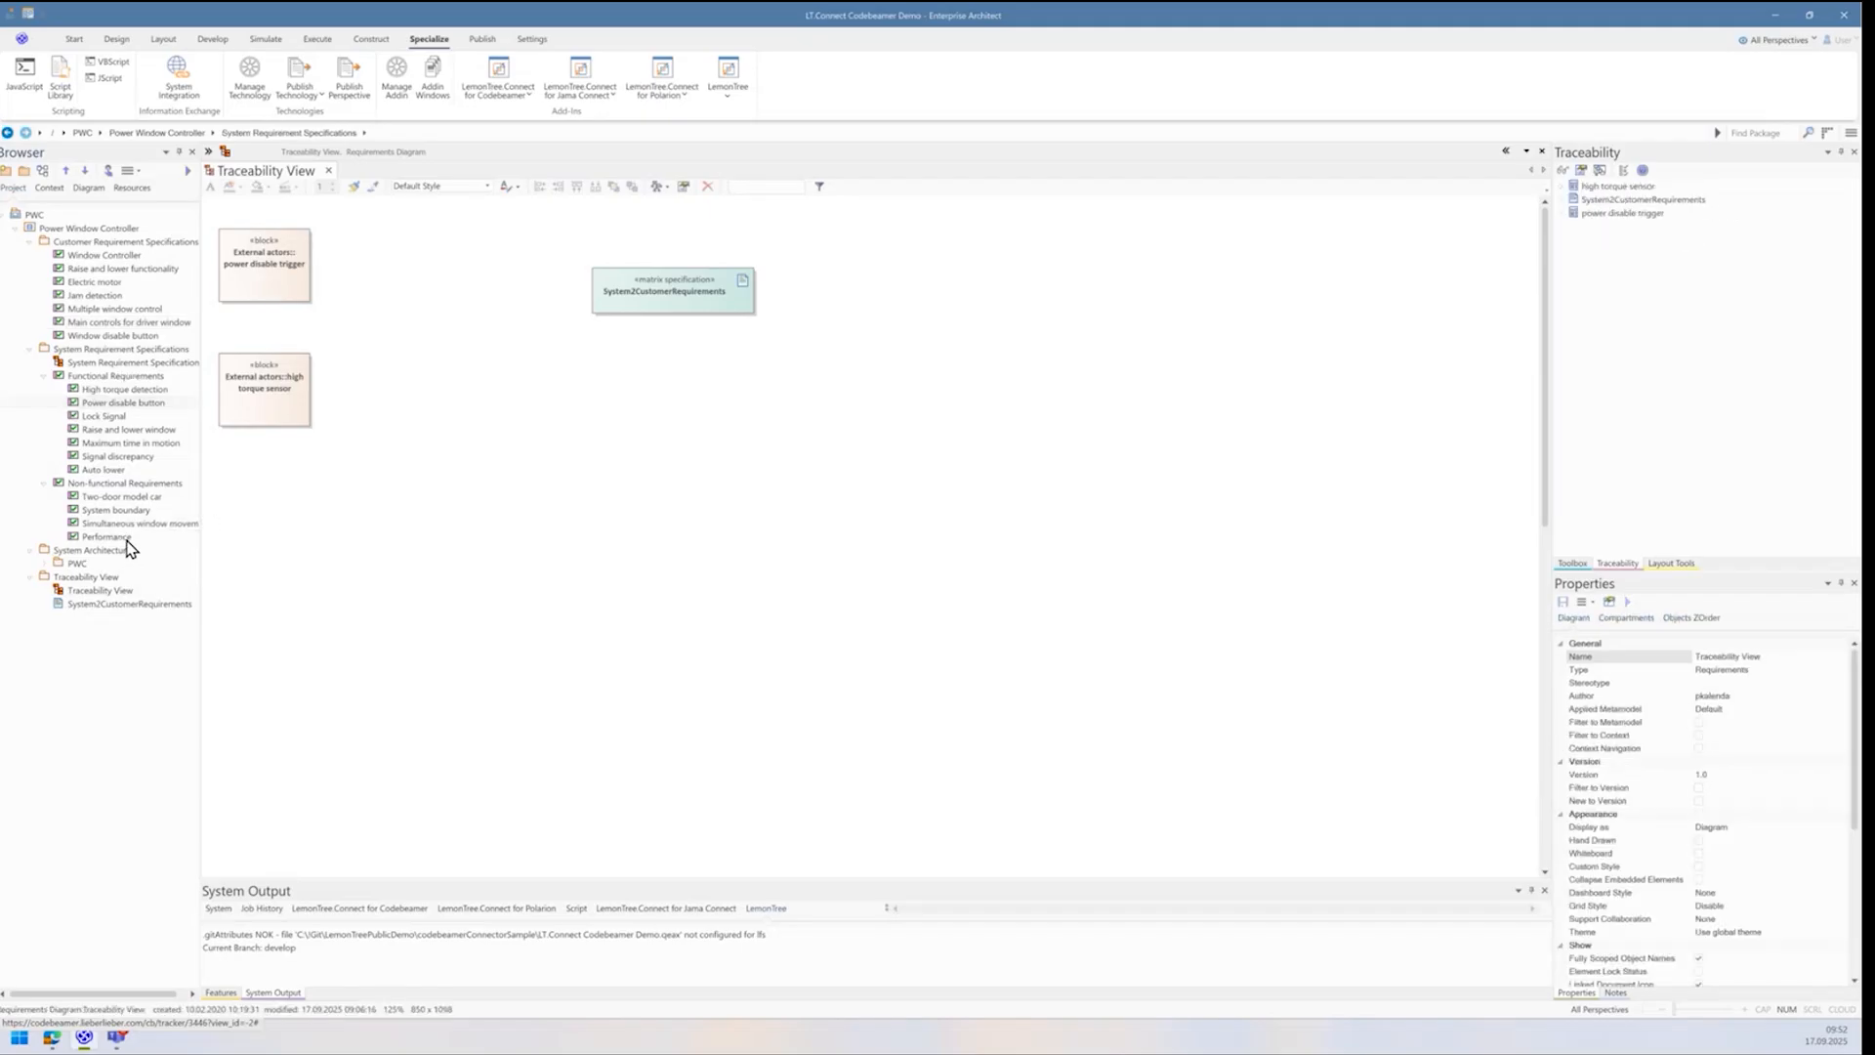
pyautogui.click(104, 417)
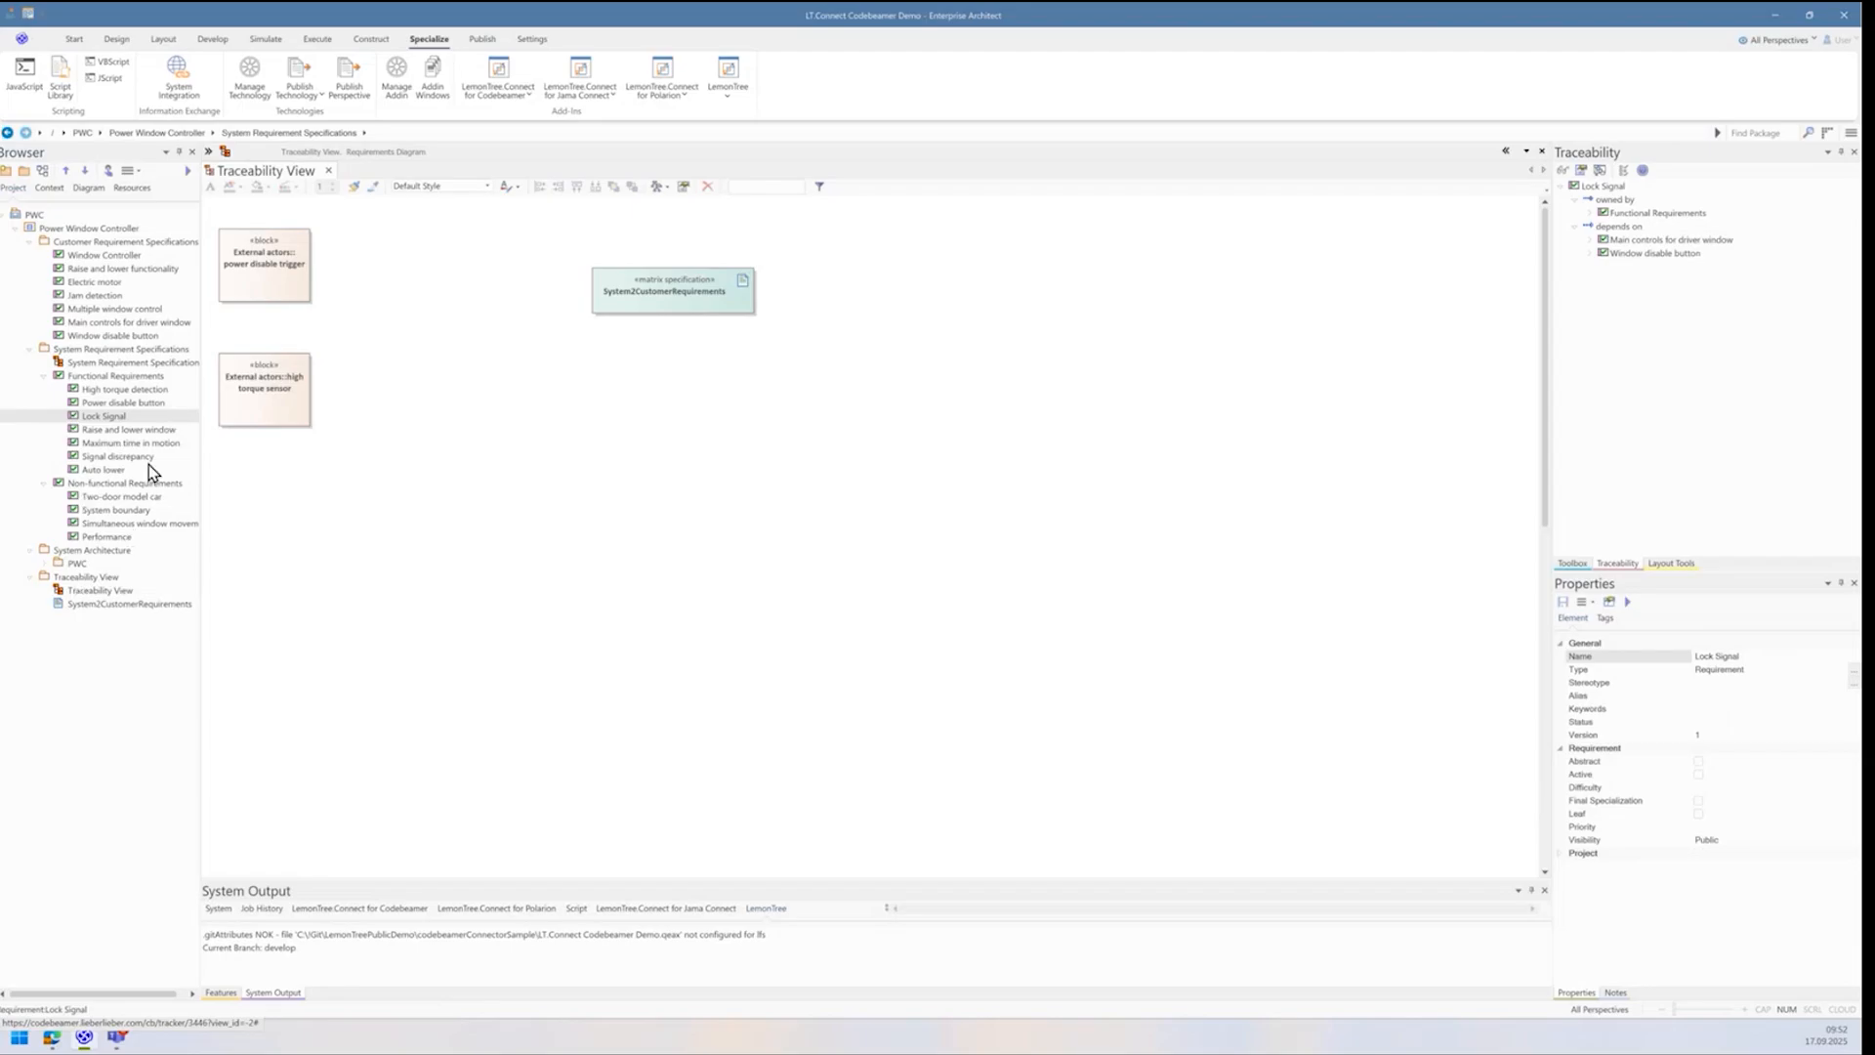
pyautogui.click(125, 442)
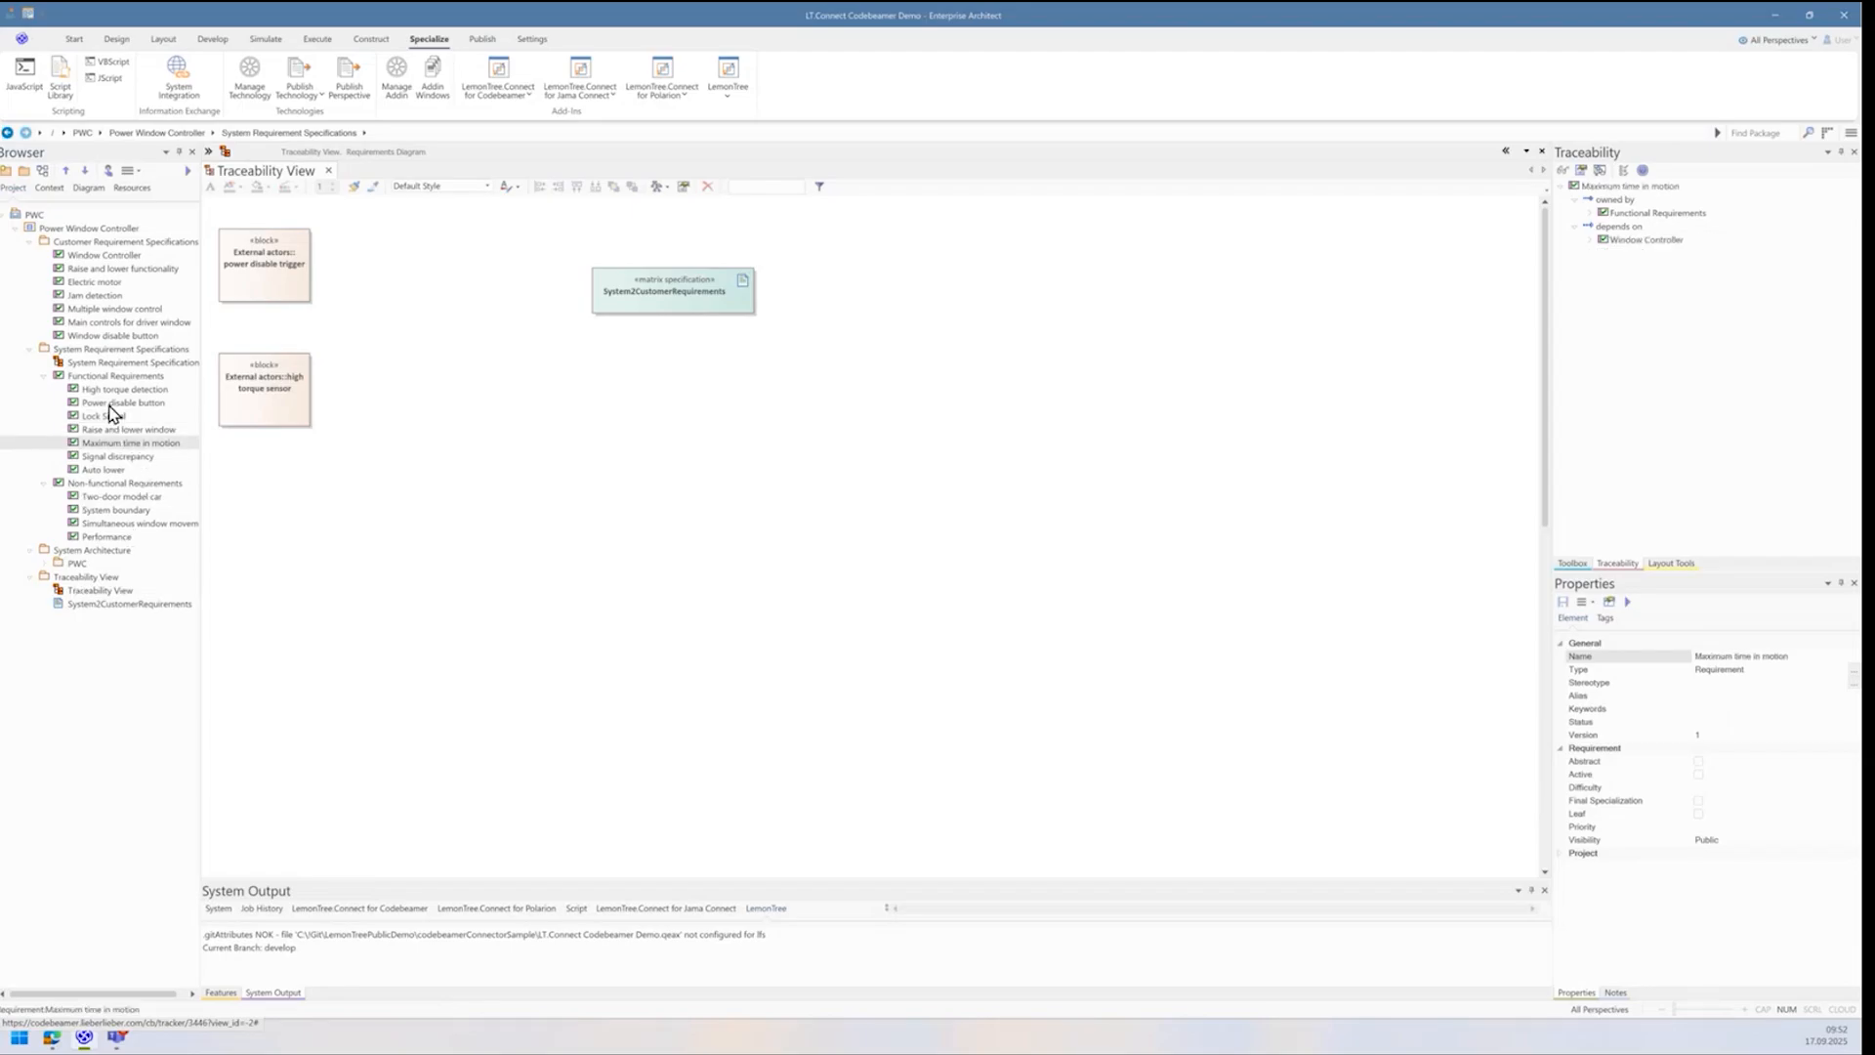
pyautogui.doubleClick(107, 416)
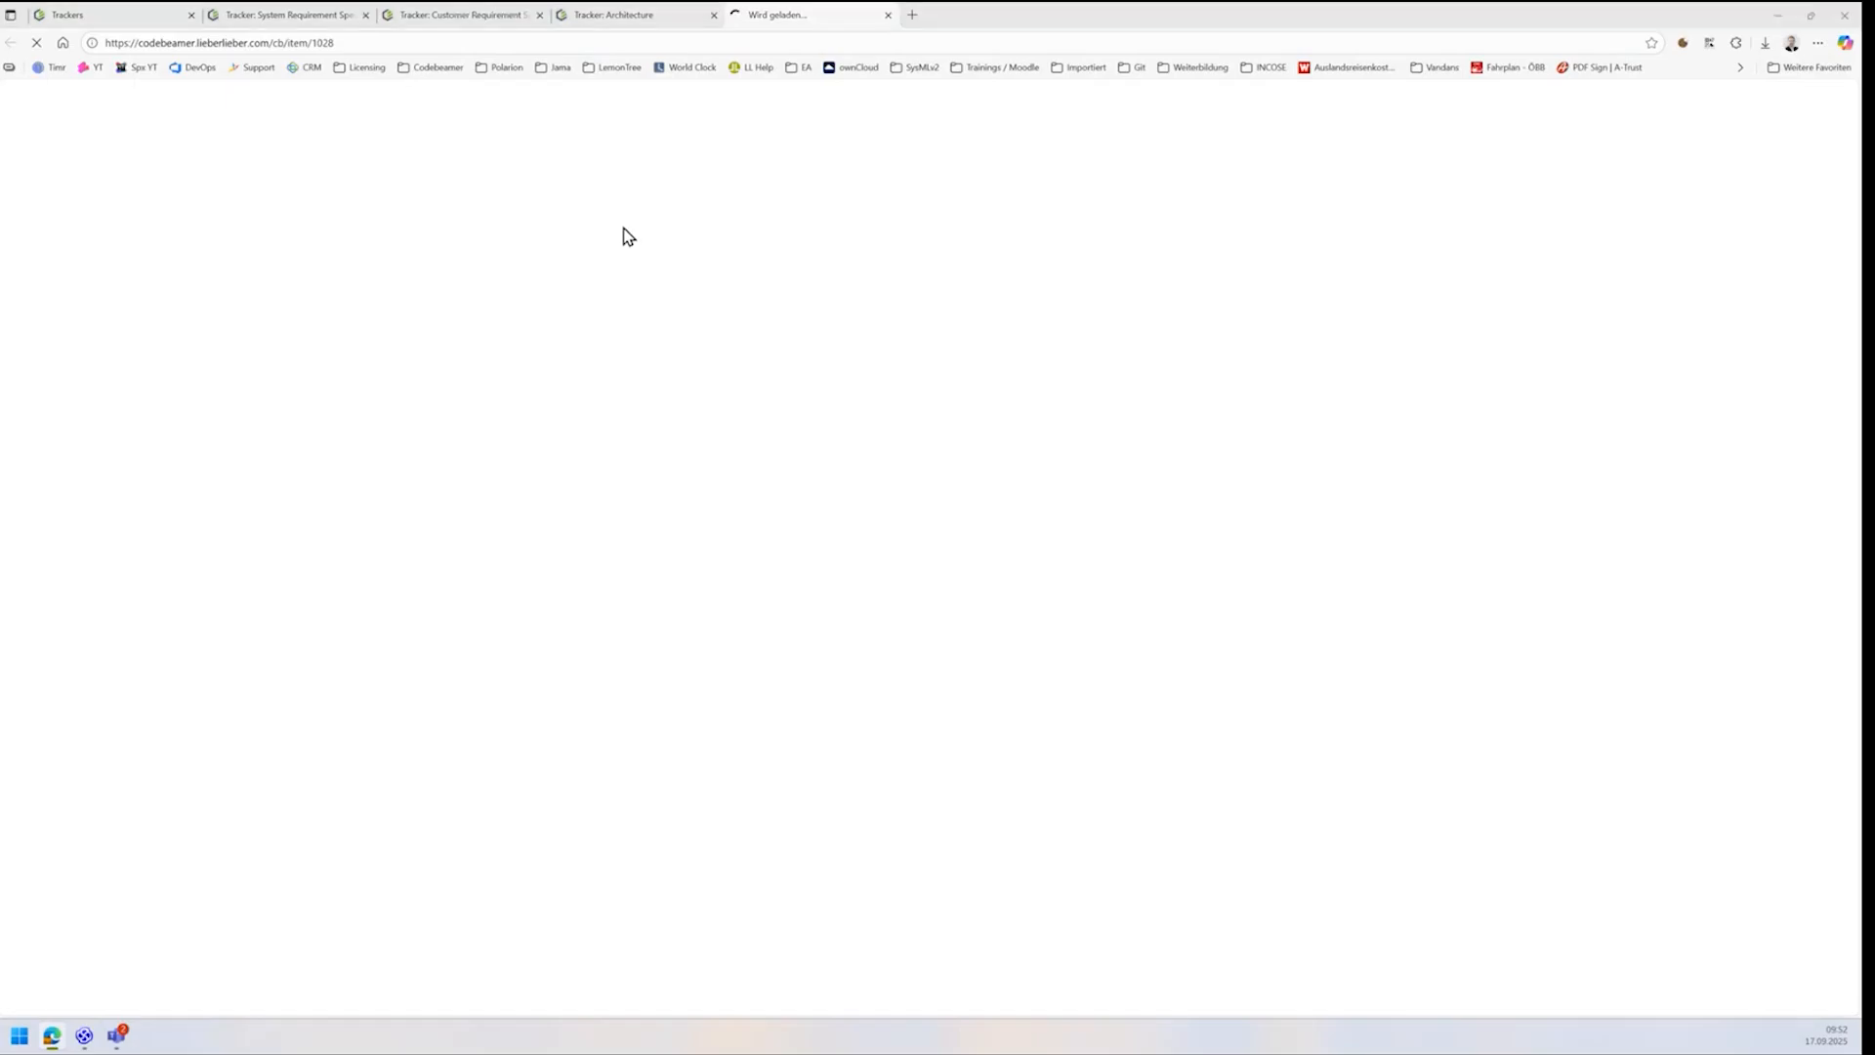
pyautogui.rightClick(125, 404)
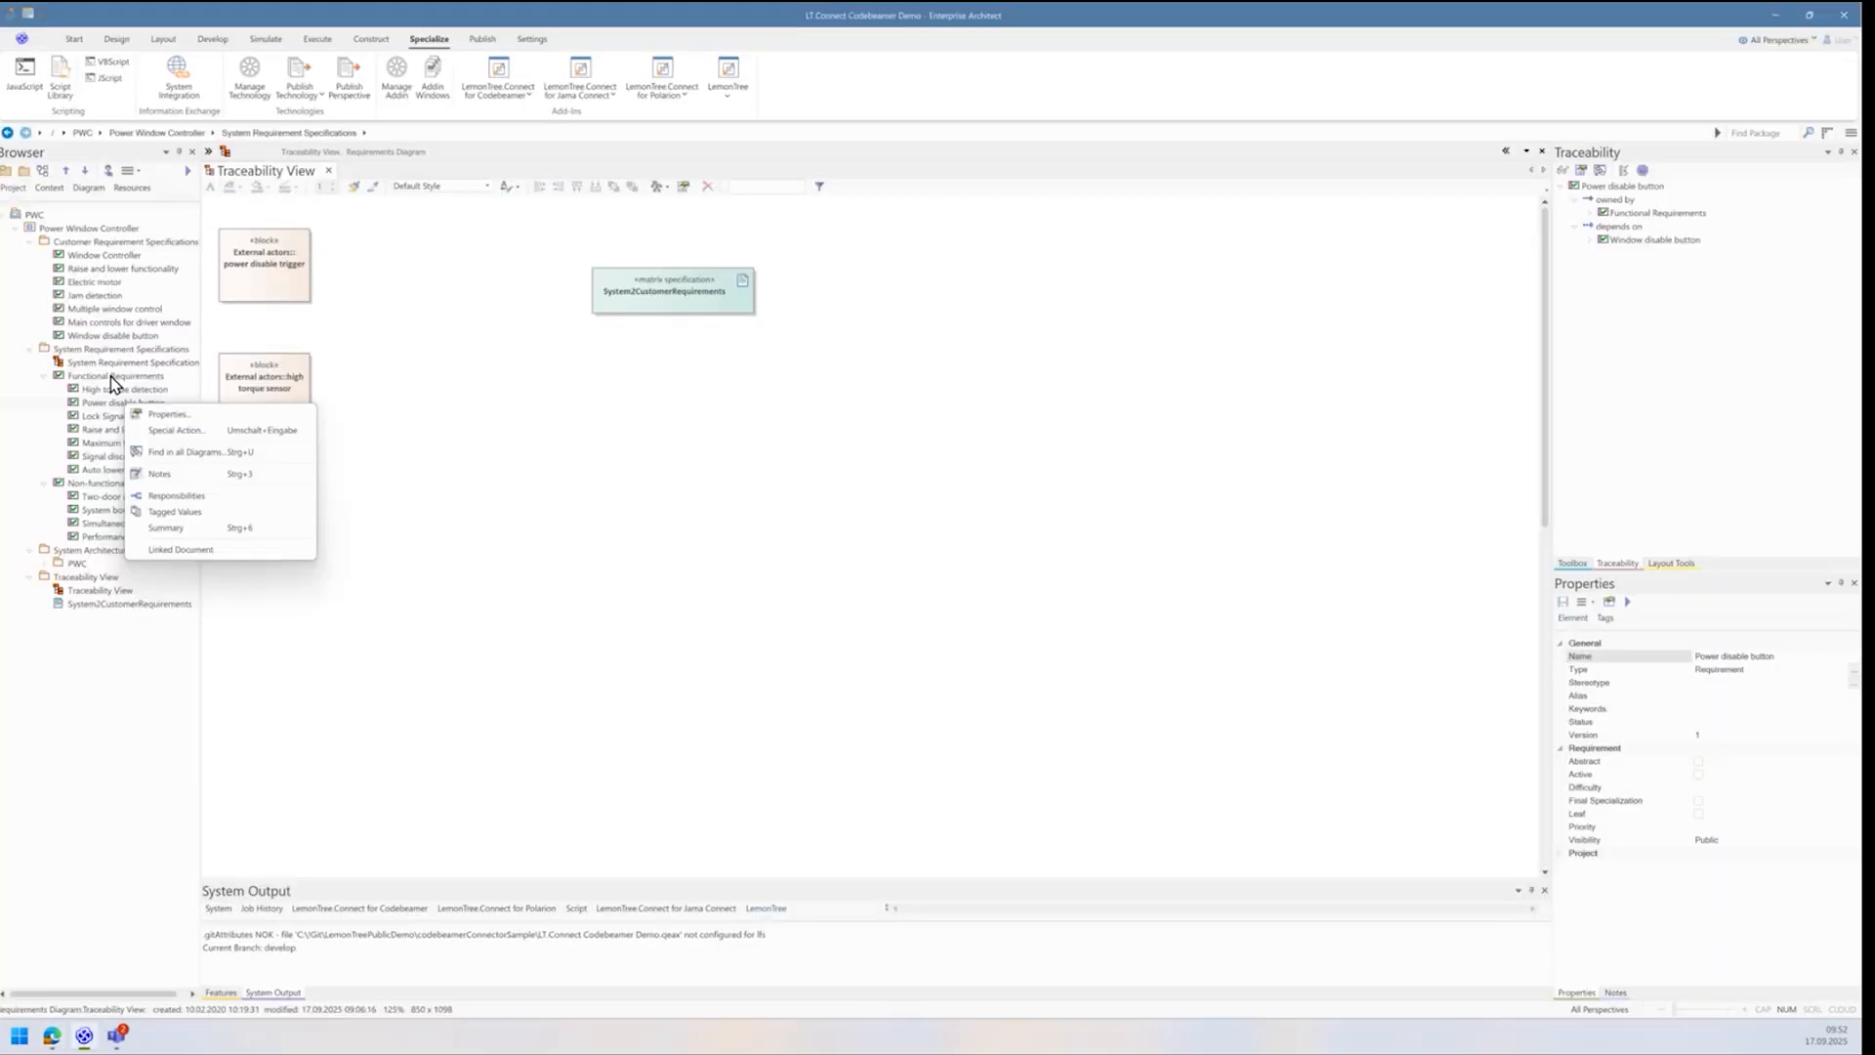
pyautogui.press('Escape')
# Step: Place the Power disable button and High torque detection requirements on the Traceability View diagram
pyautogui.moveTo(104, 410); pyautogui.dragTo(463, 412)
pyautogui.click(897, 567)
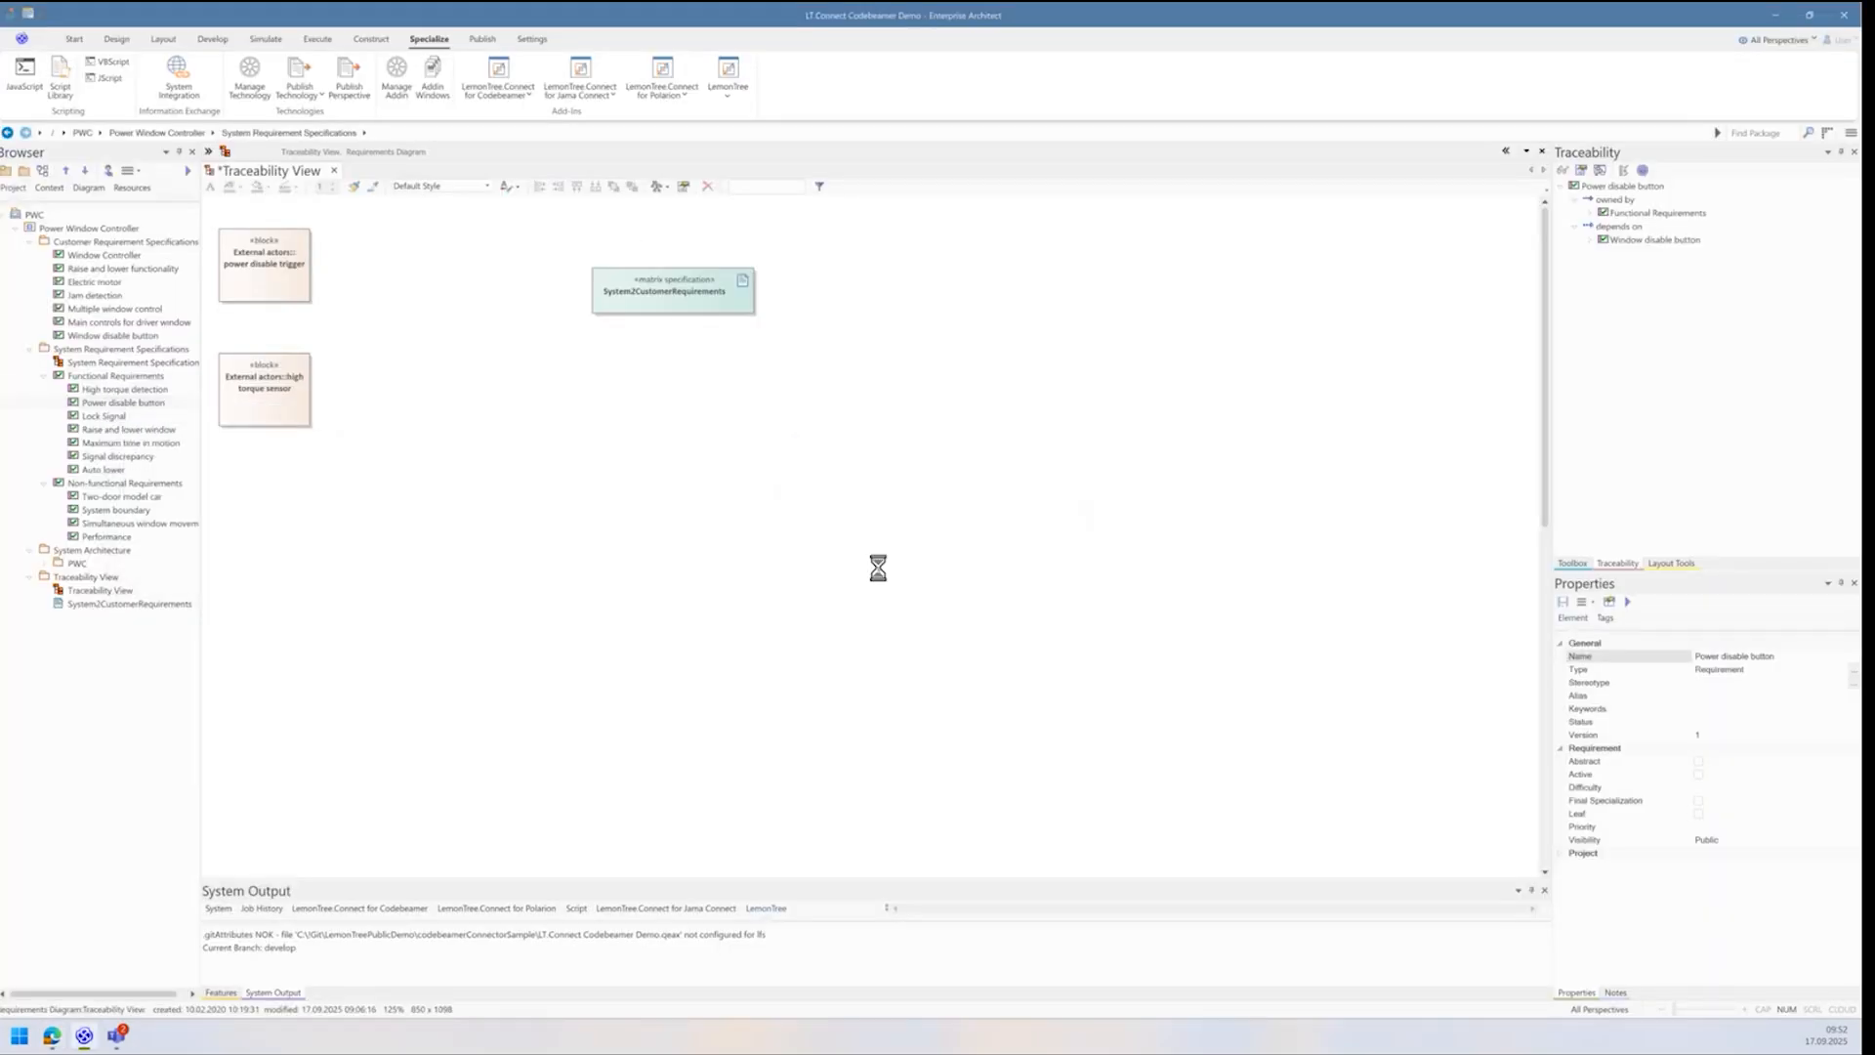
pyautogui.click(127, 431)
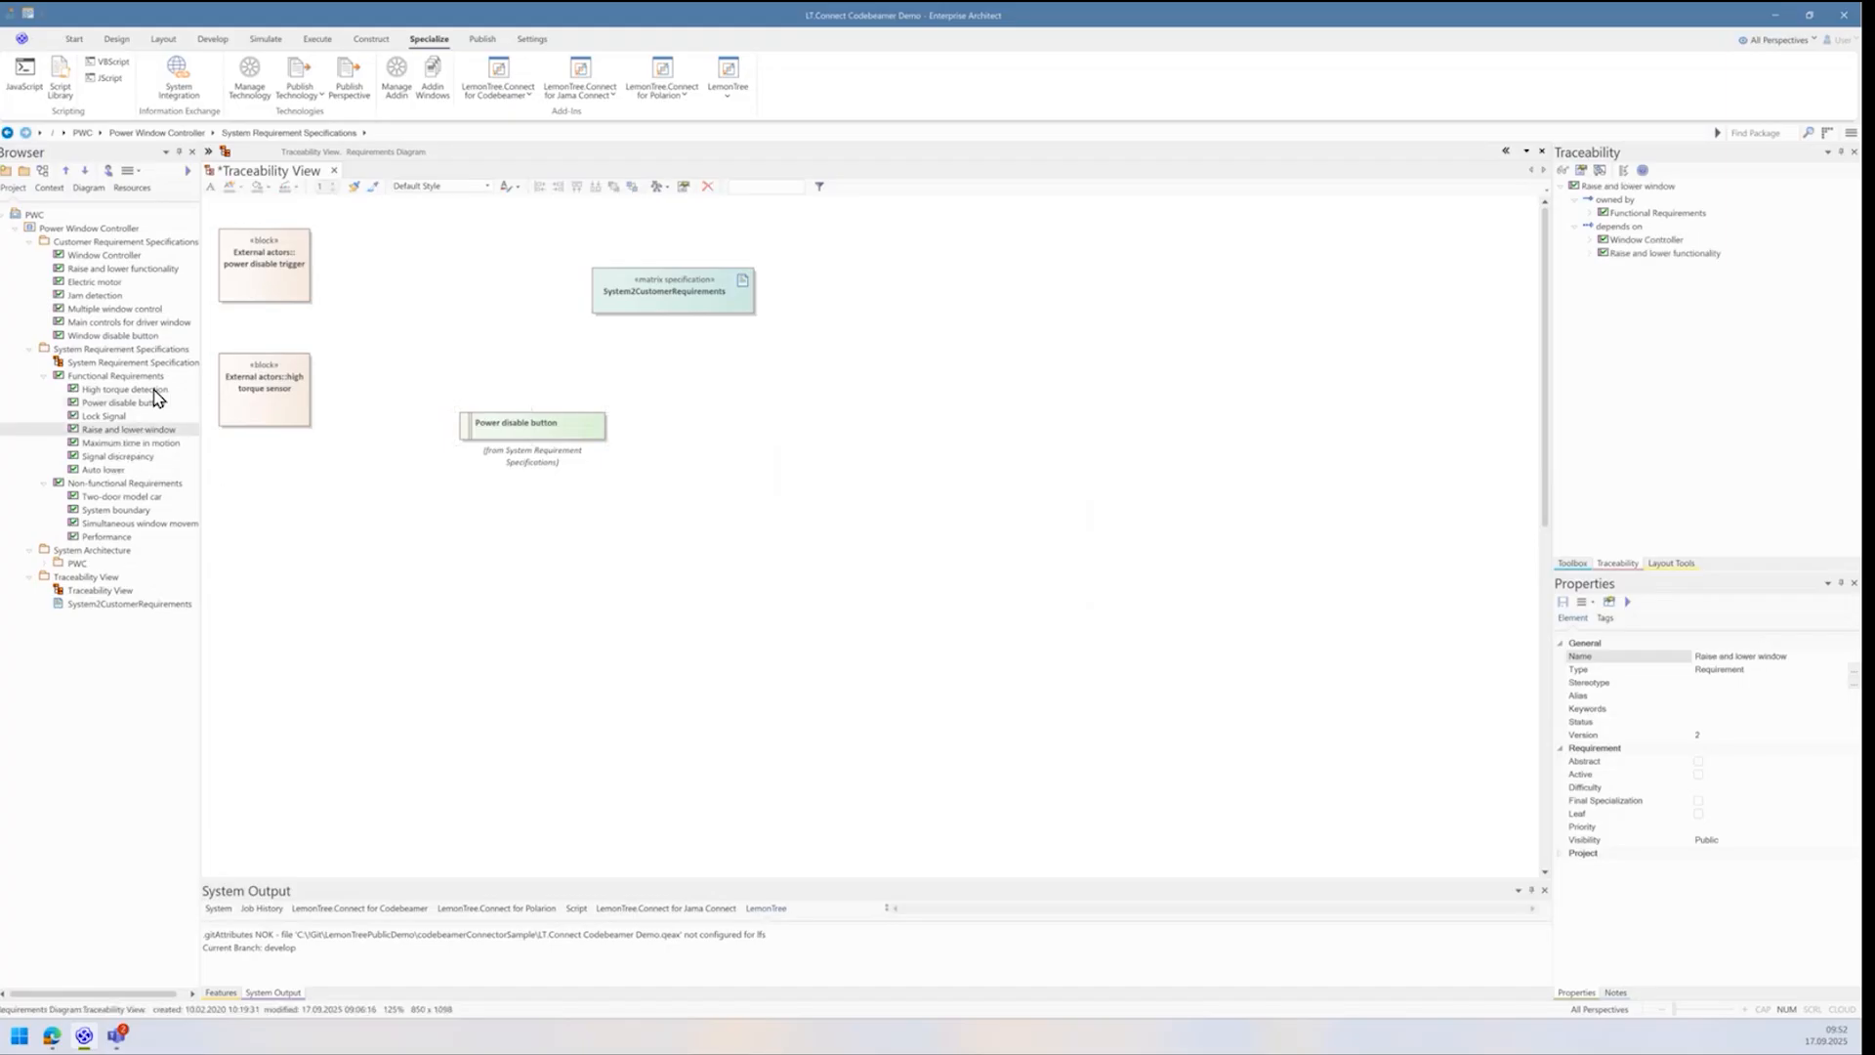
pyautogui.moveTo(98, 390); pyautogui.dragTo(305, 400)
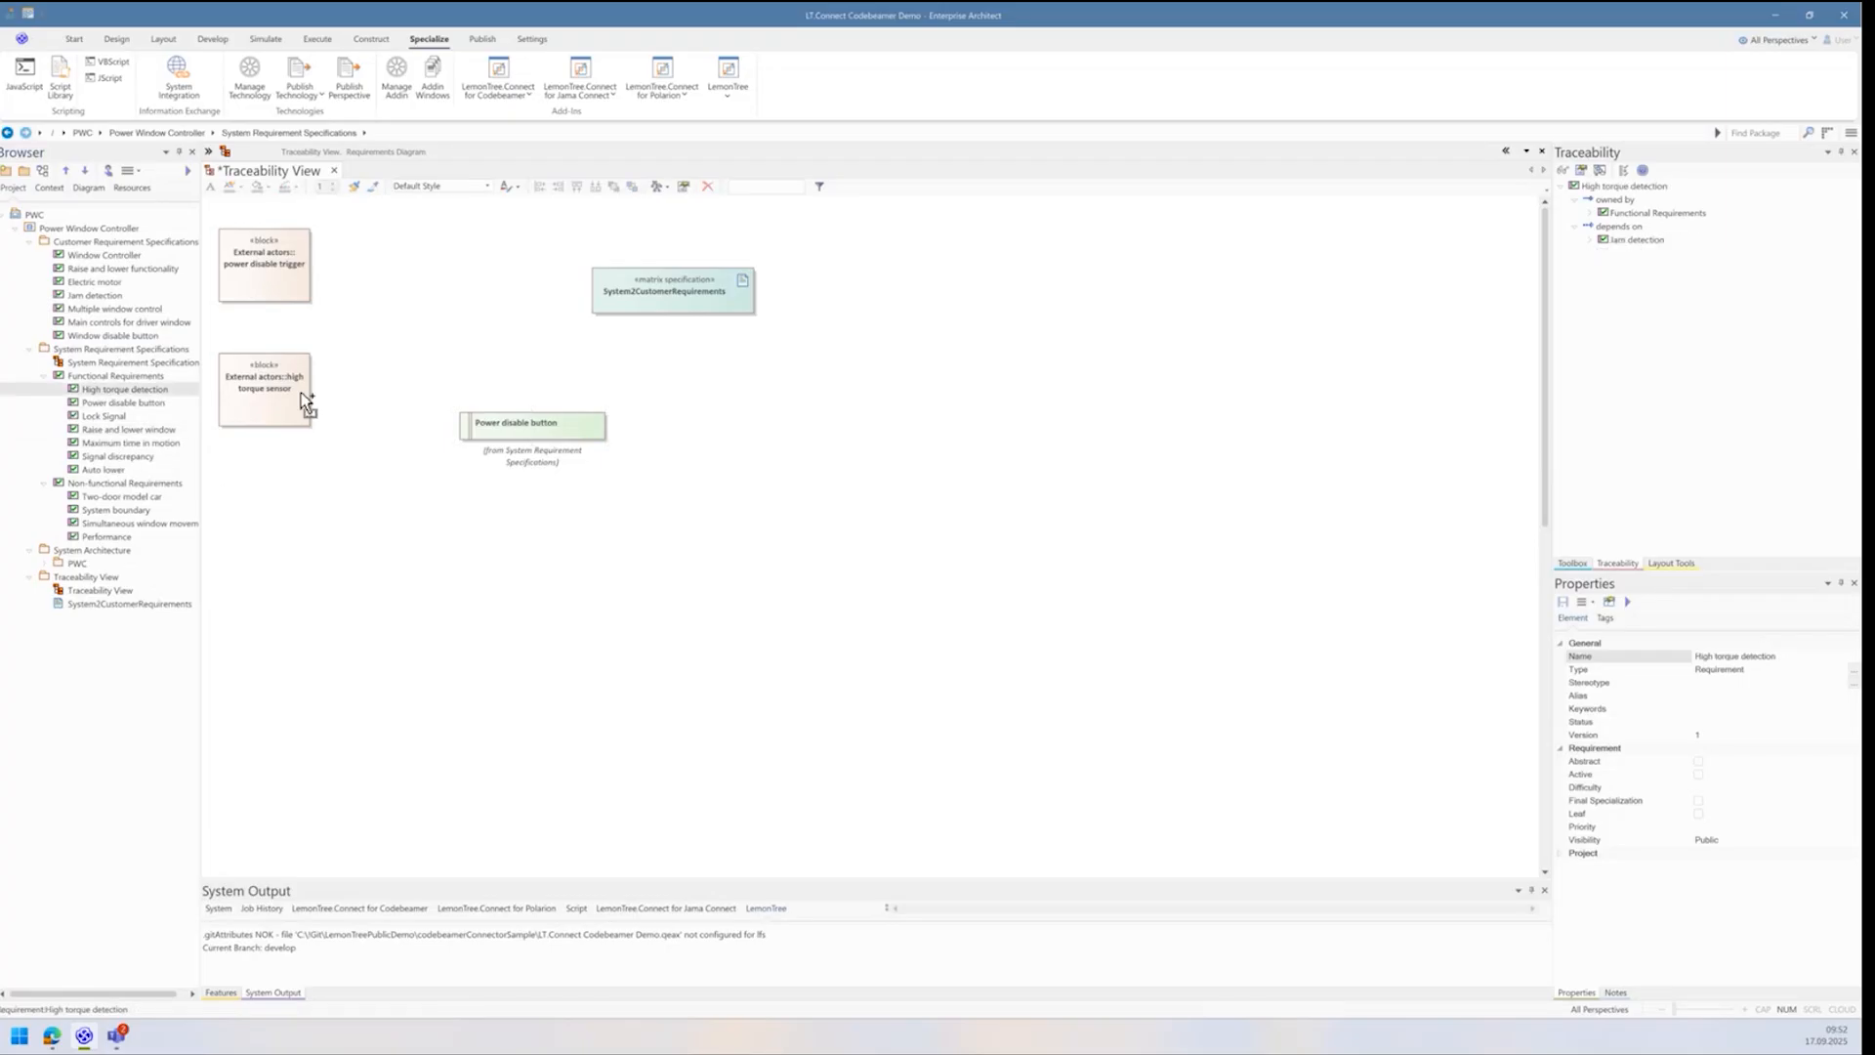
pyautogui.press('Return')
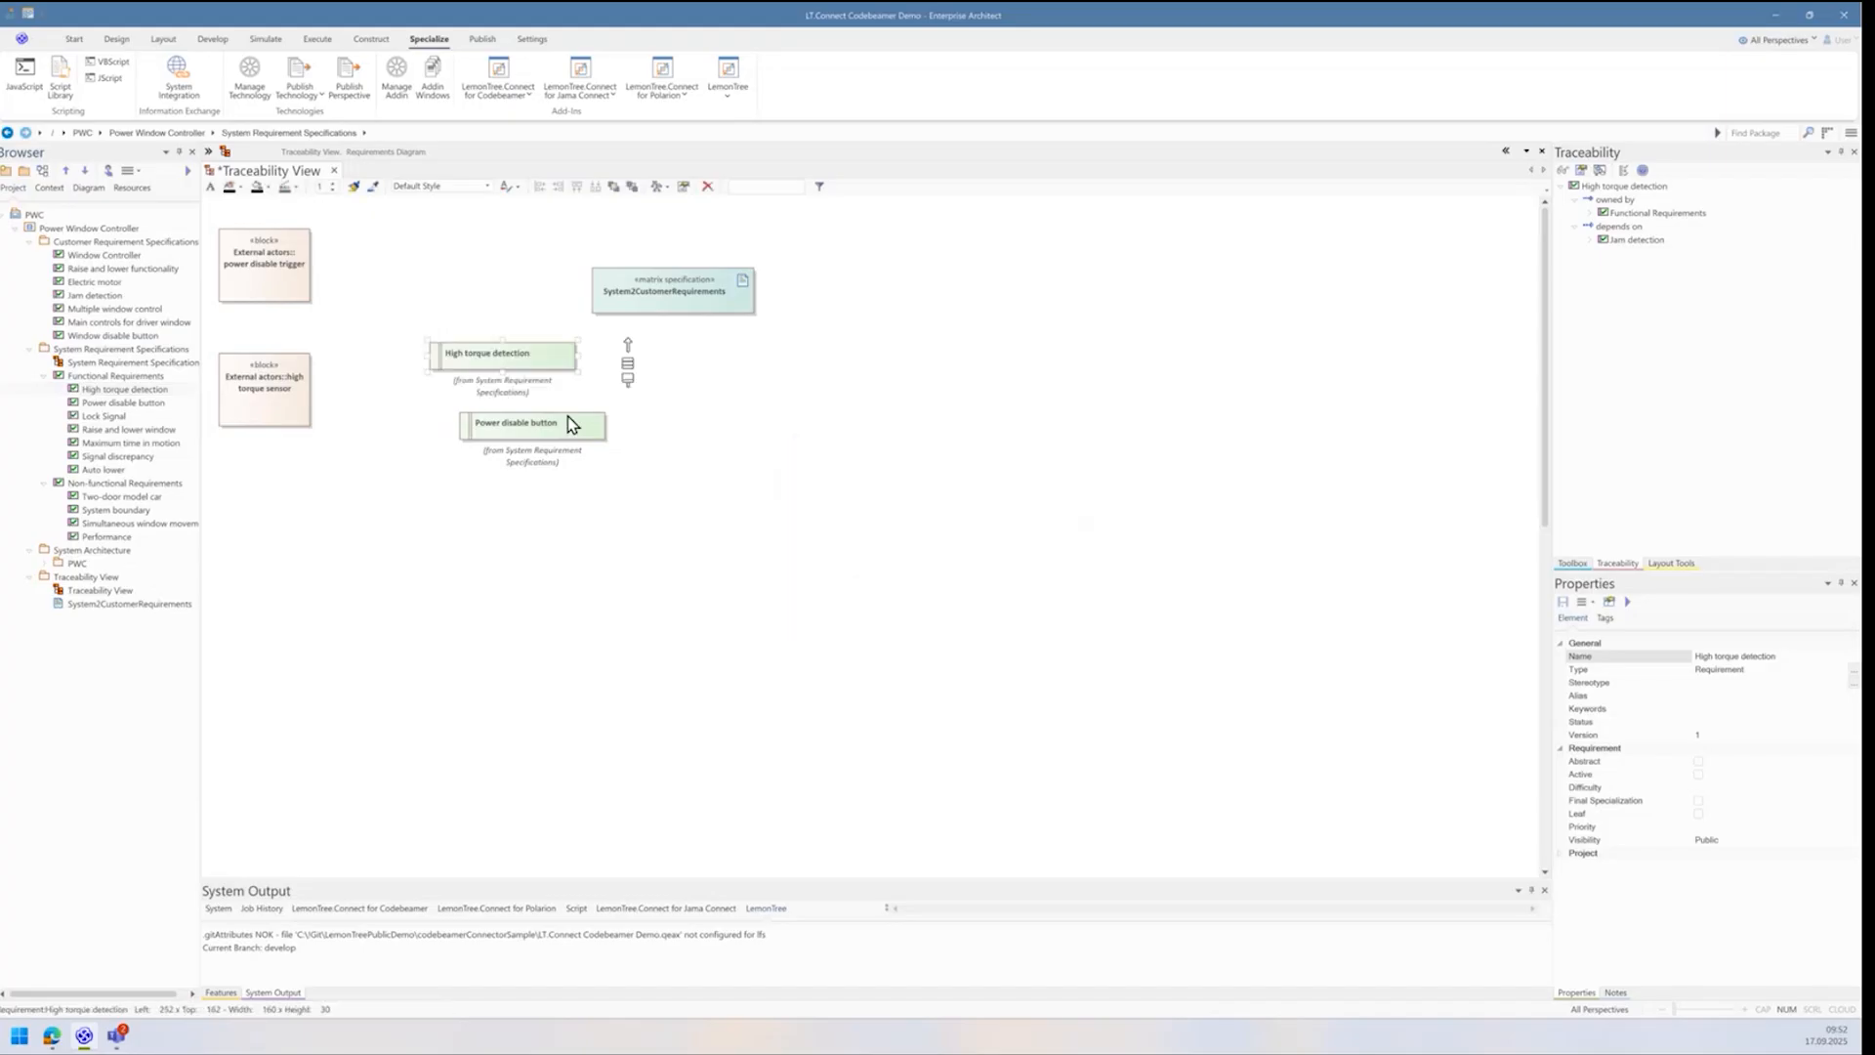
# Step: Arrange Power disable button beside the power disable trigger block and High torque detection beside the high torque sensor block
pyautogui.moveTo(496, 367); pyautogui.dragTo(514, 511)
pyautogui.moveTo(502, 424); pyautogui.dragTo(492, 277)
pyautogui.moveTo(519, 489); pyautogui.dragTo(513, 390)
pyautogui.moveTo(498, 289); pyautogui.dragTo(460, 277)
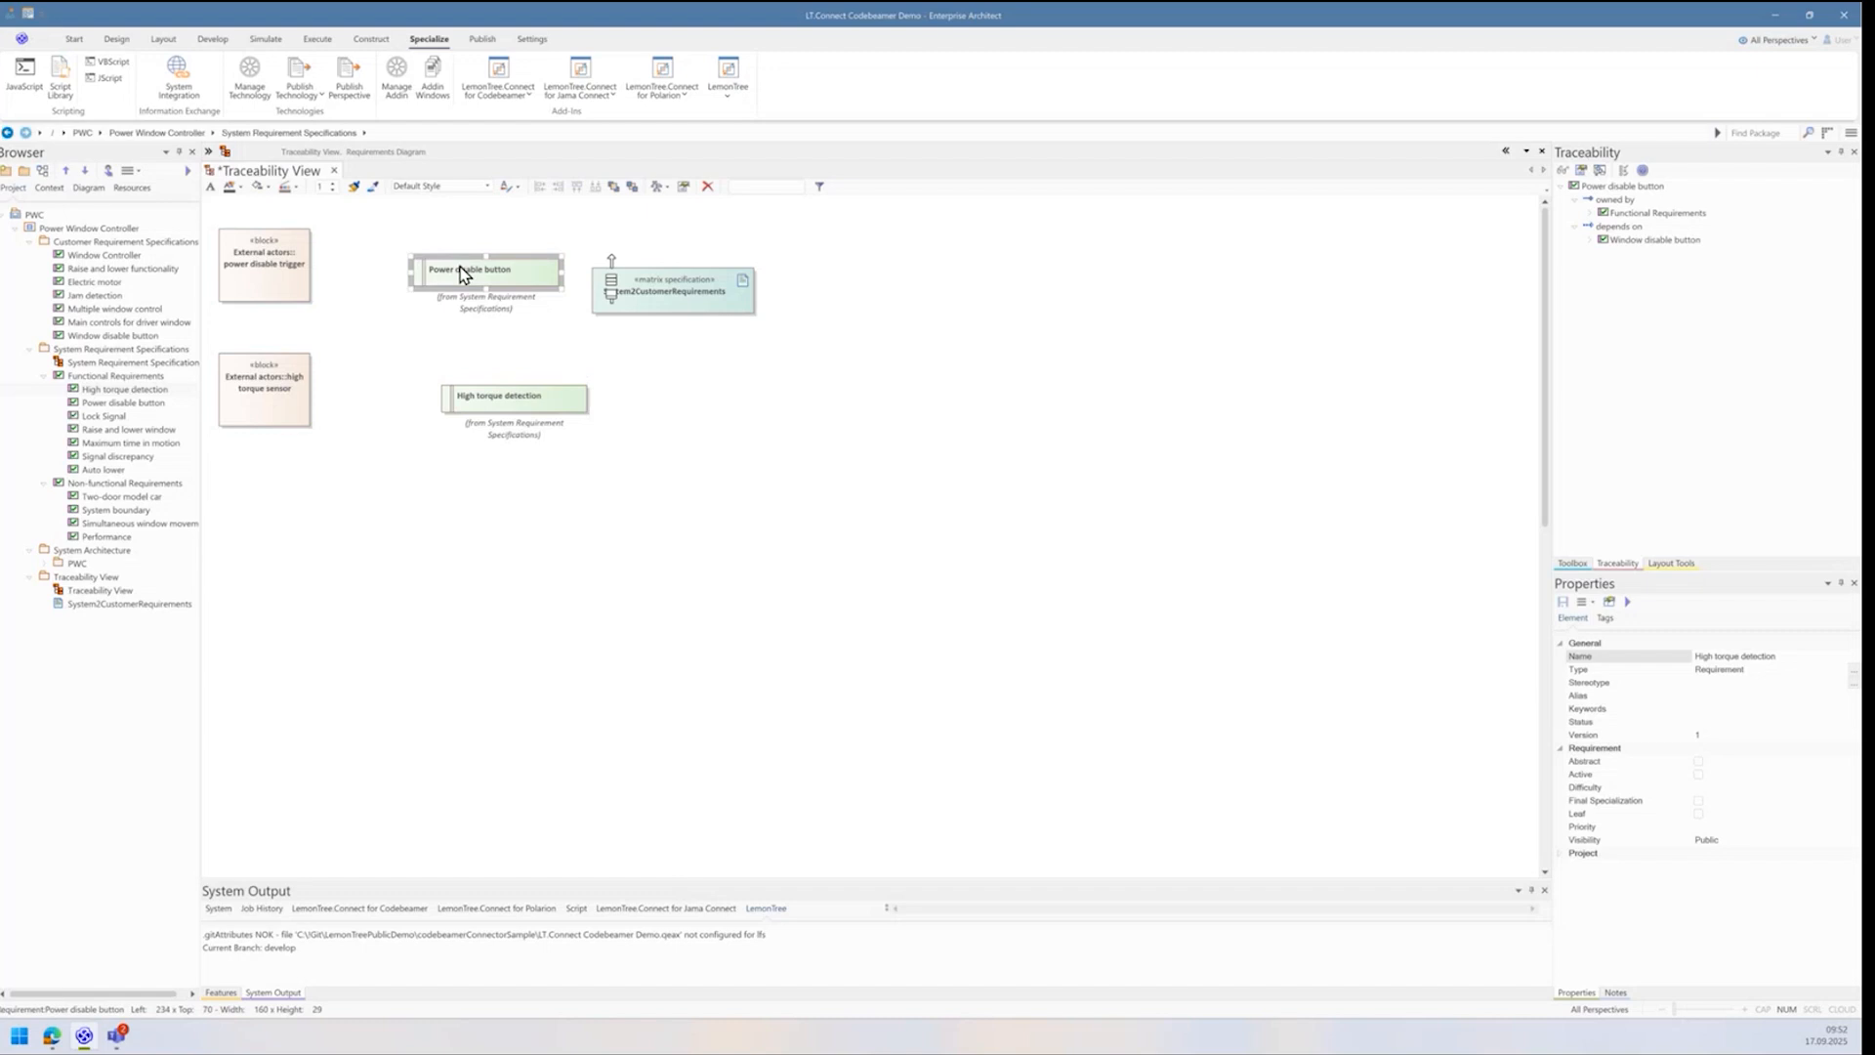
pyautogui.click(296, 264)
pyautogui.moveTo(362, 237); pyautogui.dragTo(358, 344)
pyautogui.click(392, 297)
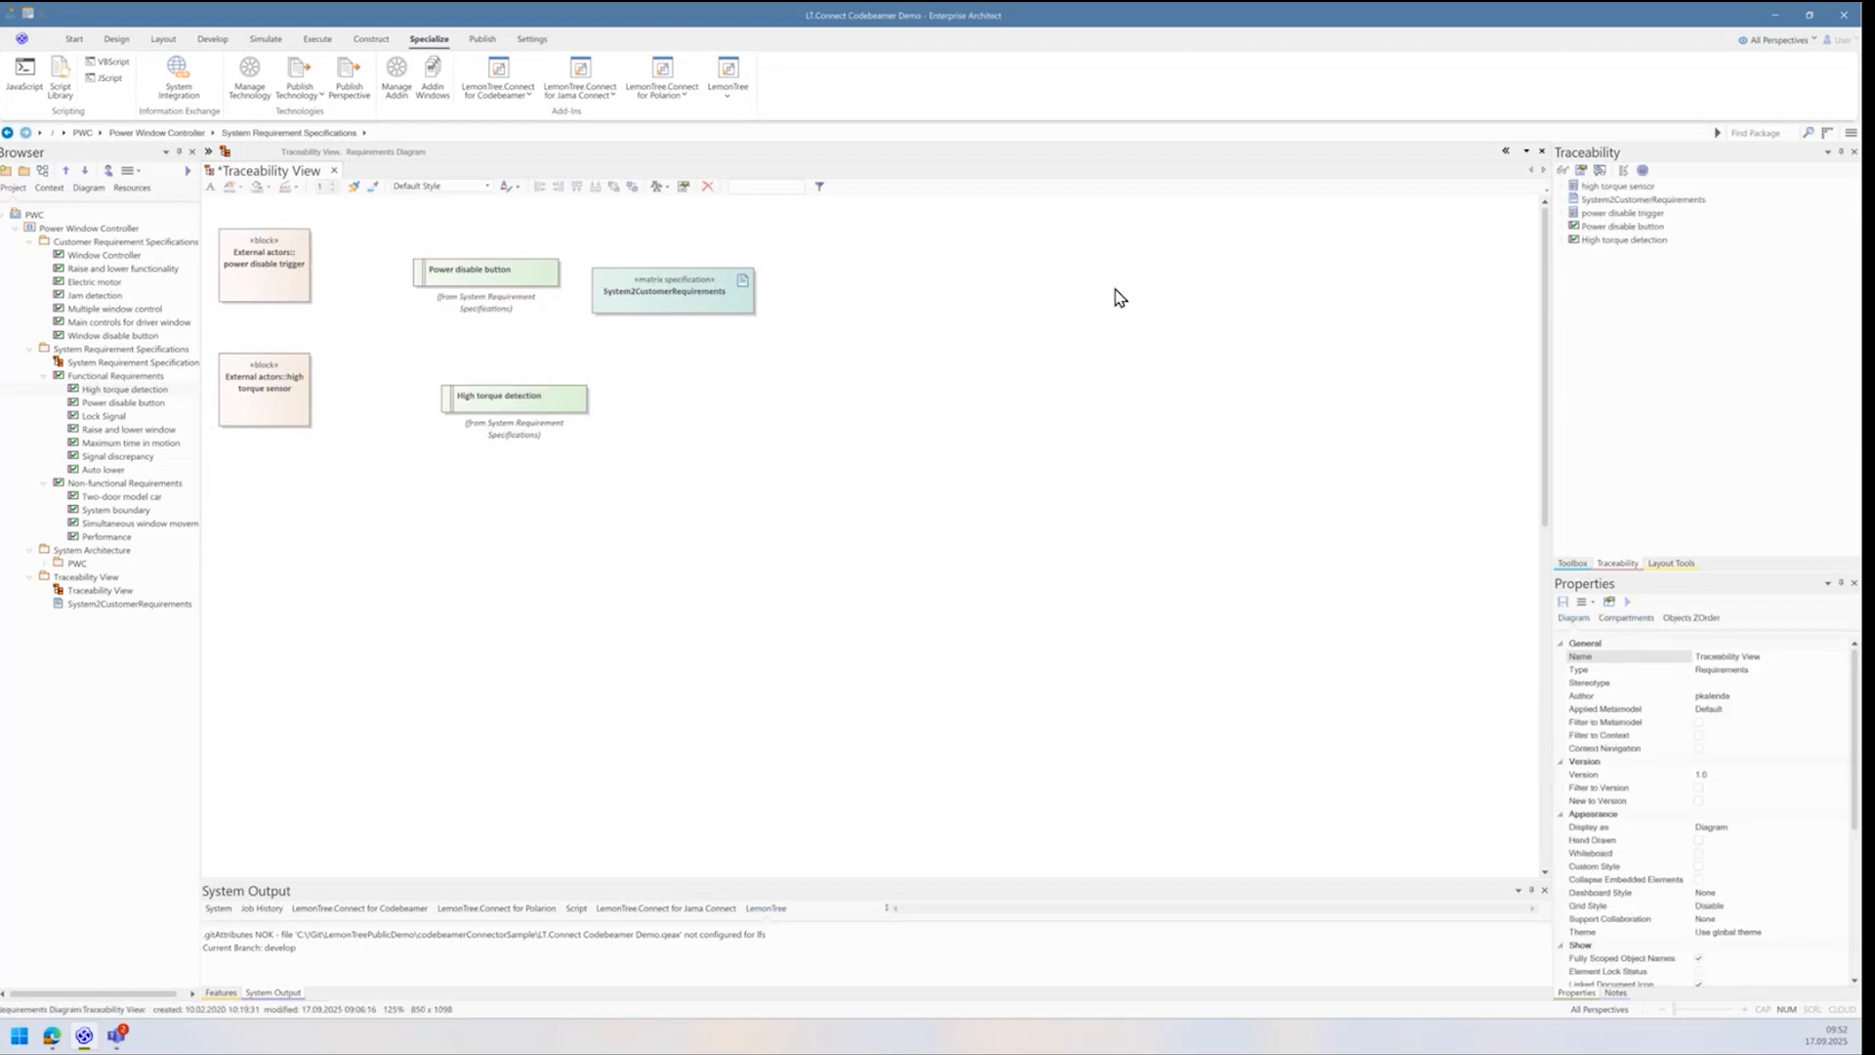
# Step: Show the diagram toolbox with the SysML 1.5 Requirements elements and relationships
pyautogui.click(1571, 566)
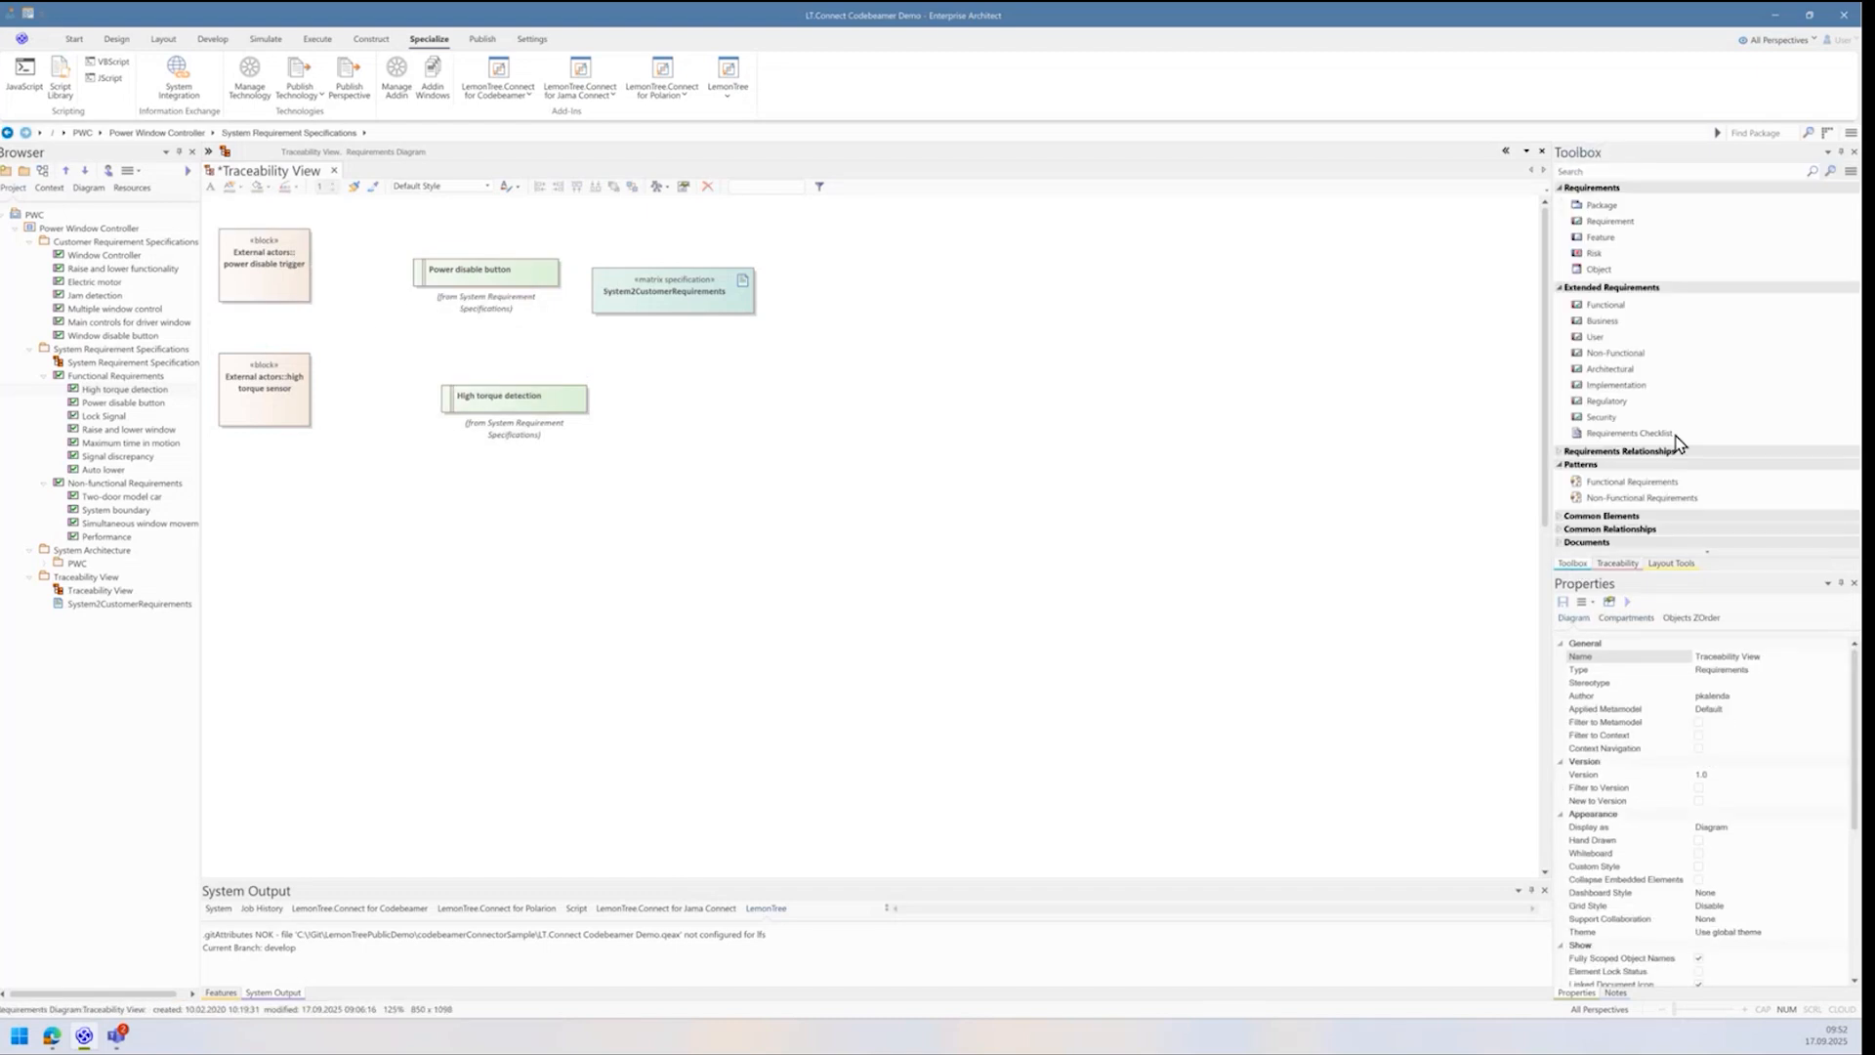
pyautogui.click(1849, 173)
pyautogui.moveTo(1748, 753)
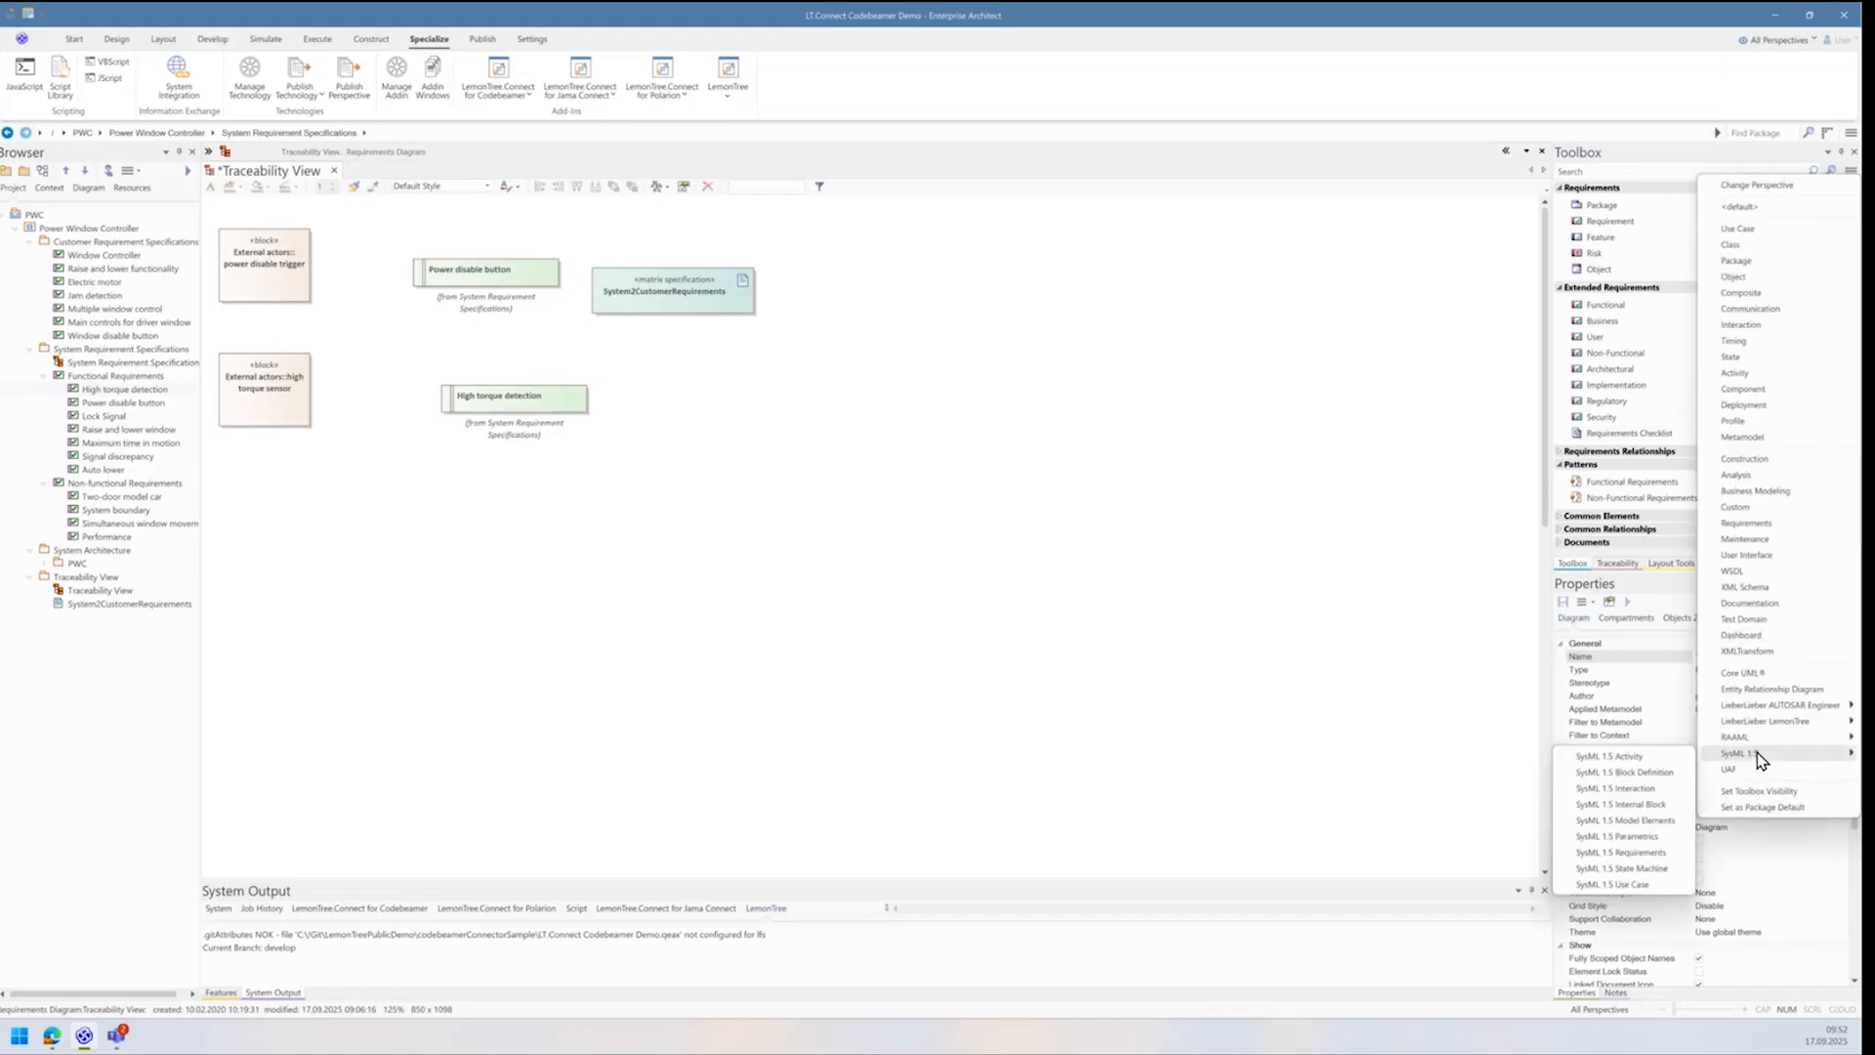
pyautogui.click(1638, 853)
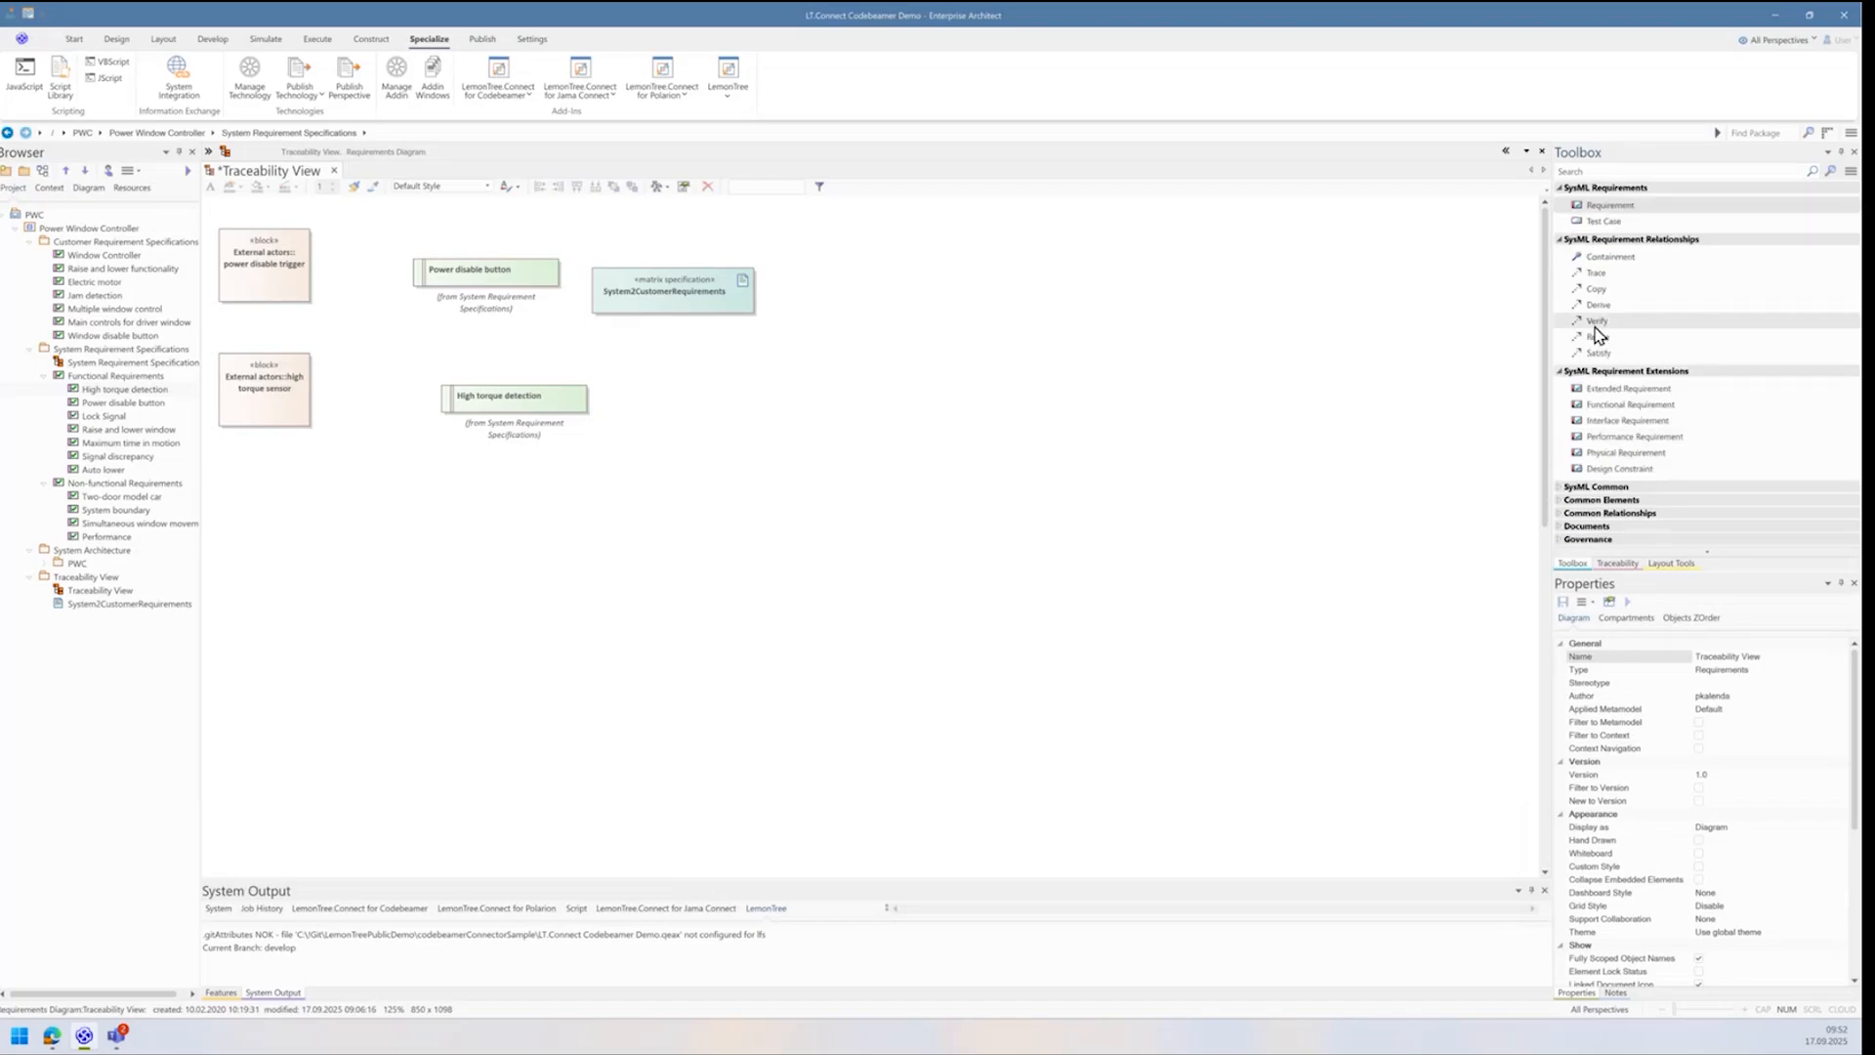
# Step: Draw Satisfy relationships from power disable trigger to Power disable button and from high torque sensor to High torque detection, and save the diagram
pyautogui.click(1599, 354)
pyautogui.moveTo(265, 281); pyautogui.dragTo(447, 289)
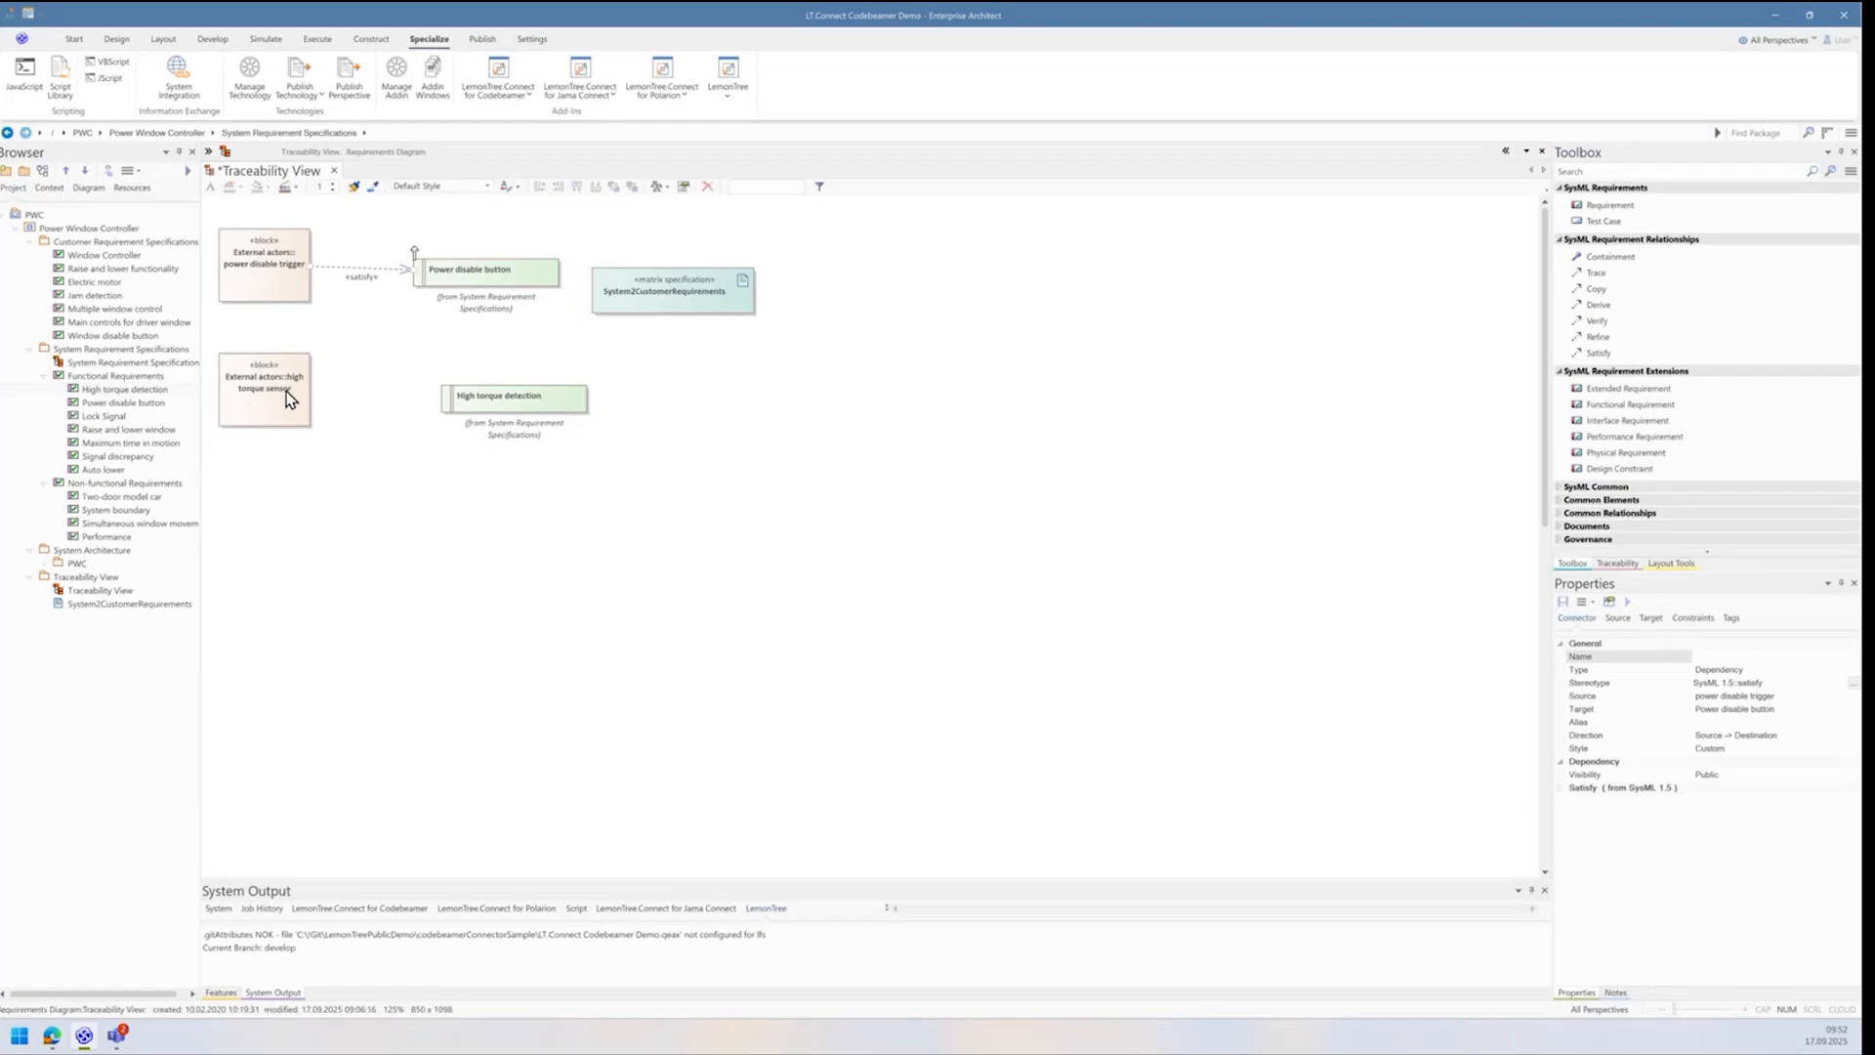
pyautogui.moveTo(260, 408); pyautogui.dragTo(464, 404)
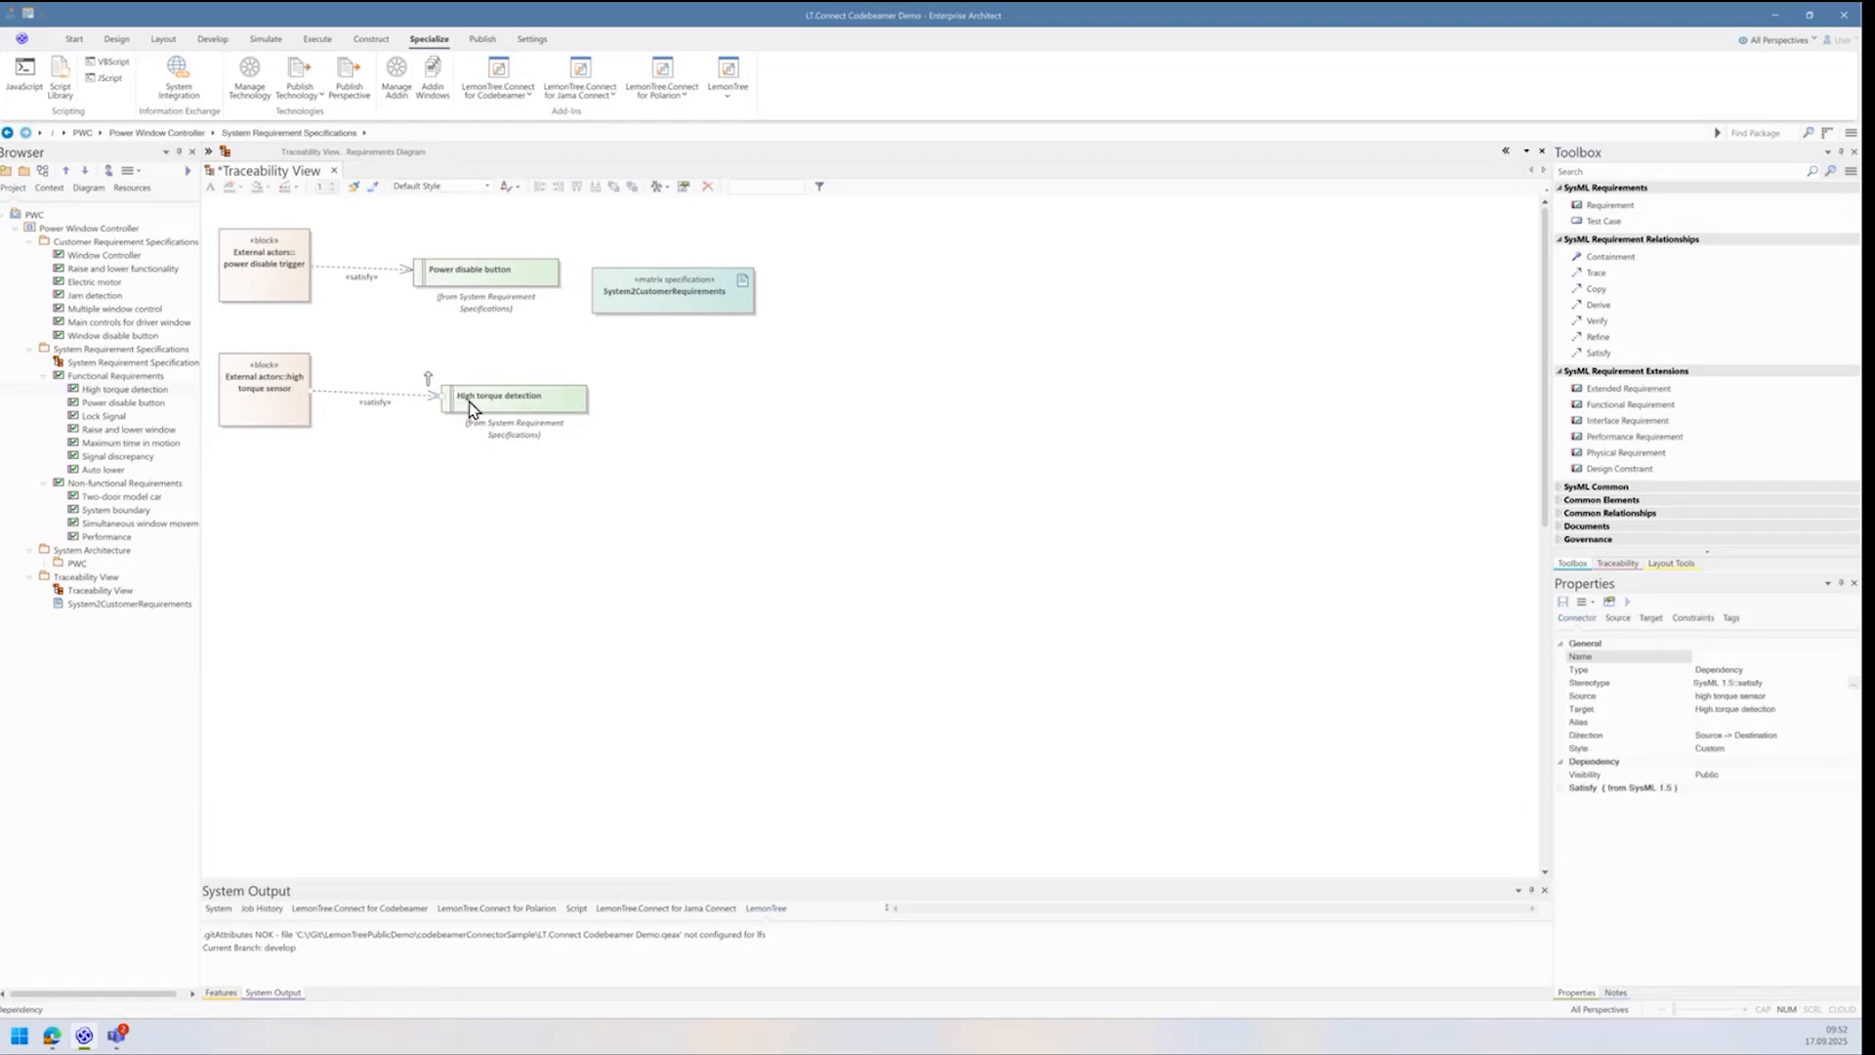
pyautogui.click(361, 435)
pyautogui.click(364, 400)
pyautogui.click(351, 486)
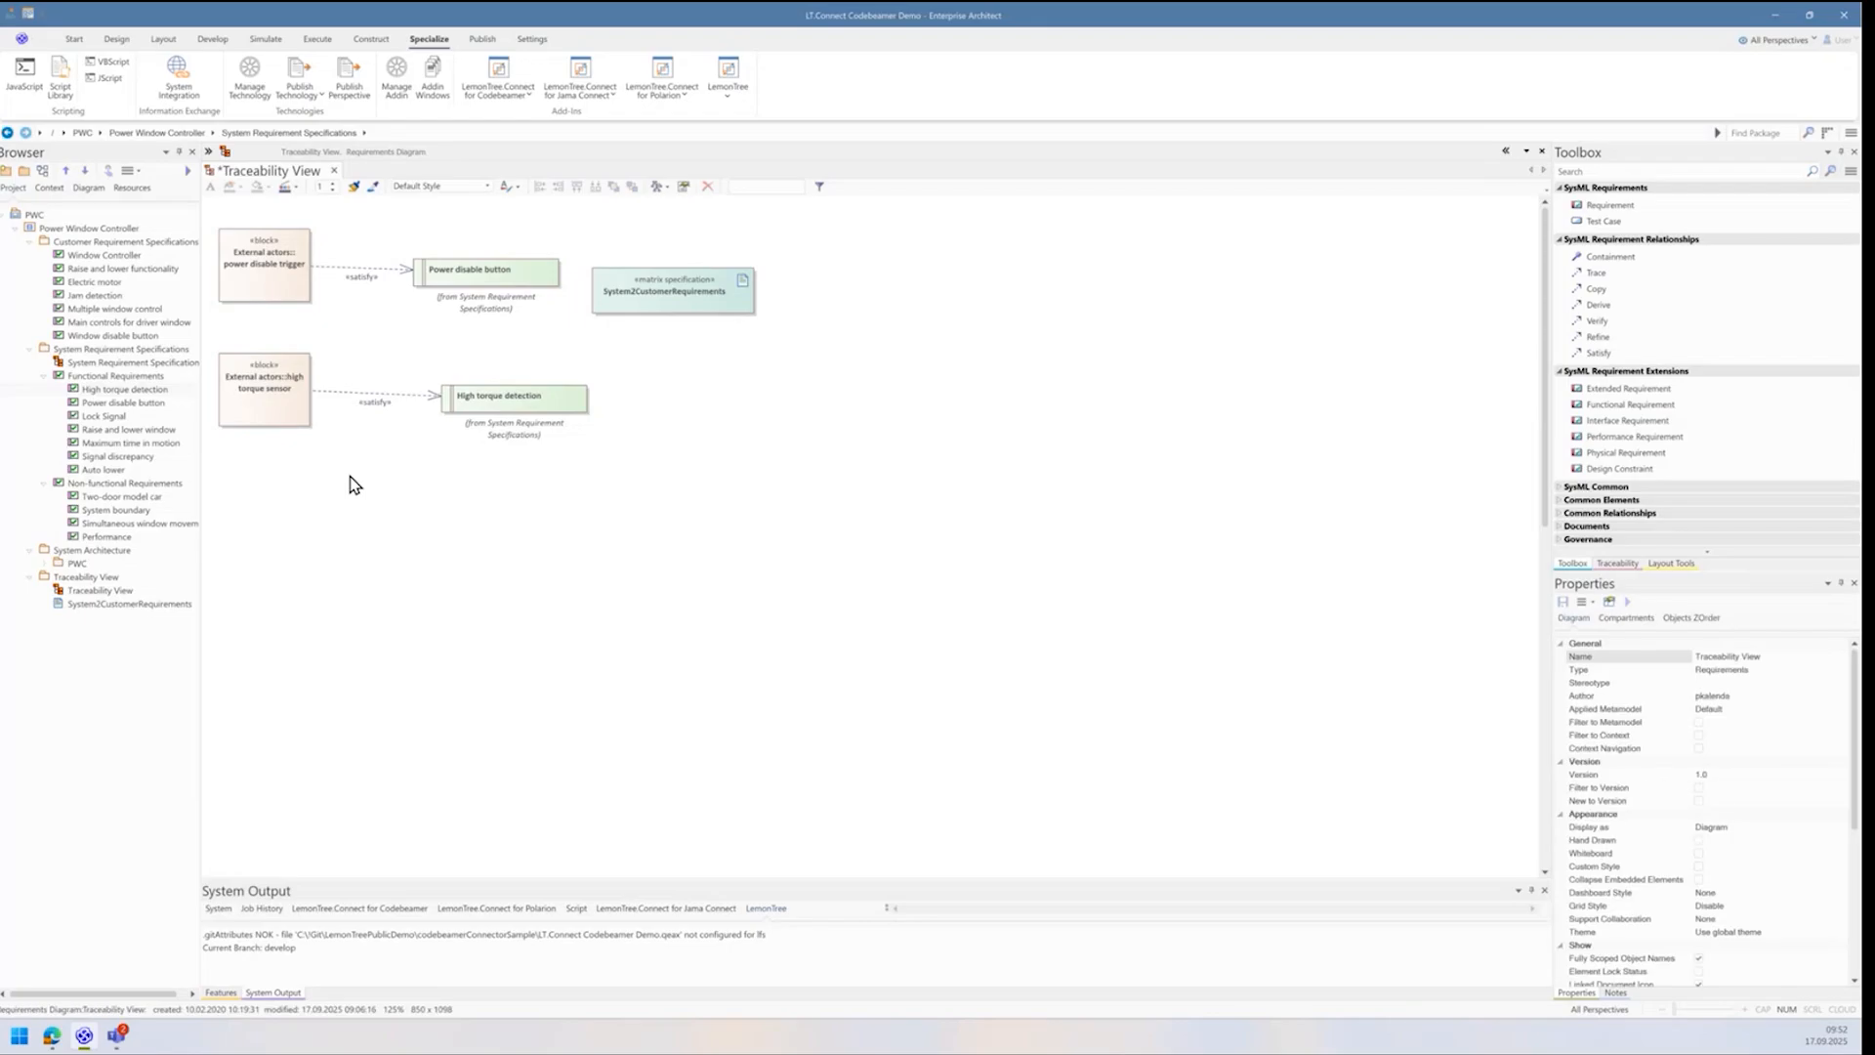
pyautogui.hotkey('ctrl', 's')
# Step: Export the System Architecture package again with LemonTree.Connect for Codebeamer, accepting the diagram saving and listed changes, and close the completion message
pyautogui.click(81, 554)
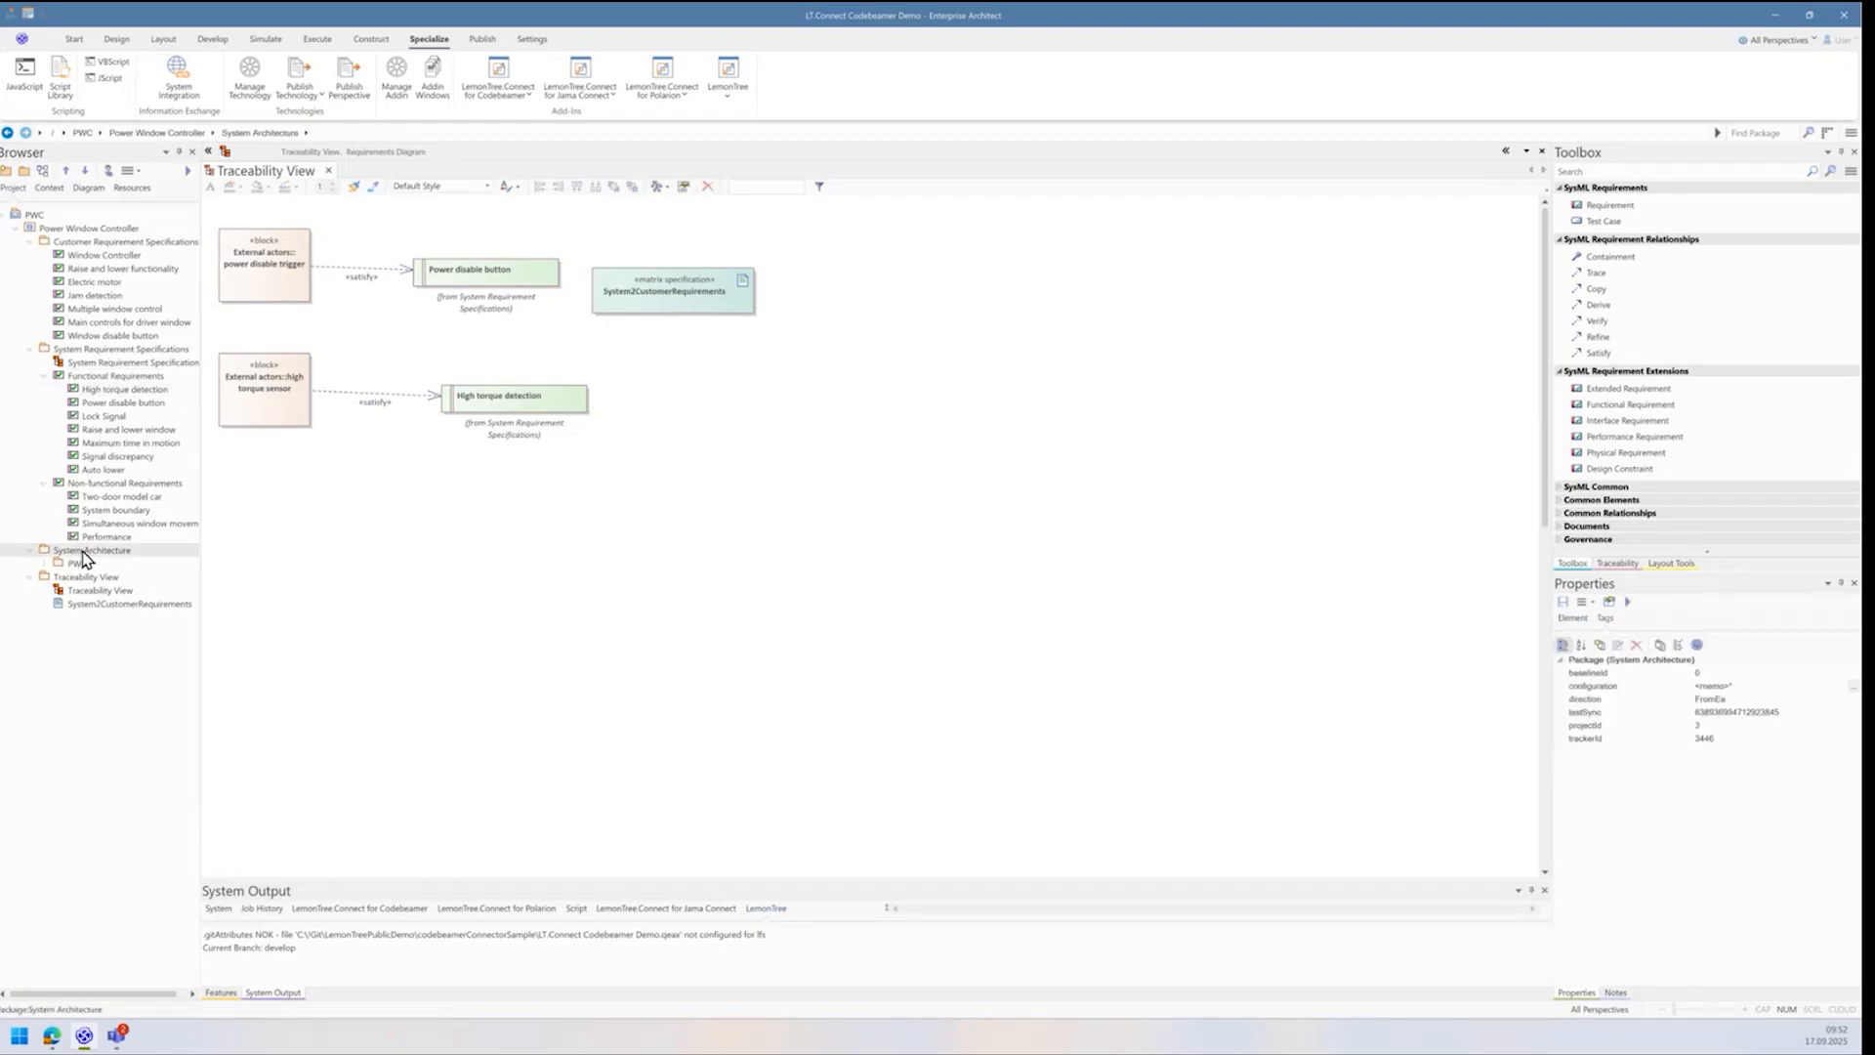
pyautogui.rightClick(81, 553)
pyautogui.moveTo(195, 561)
pyautogui.moveTo(427, 583)
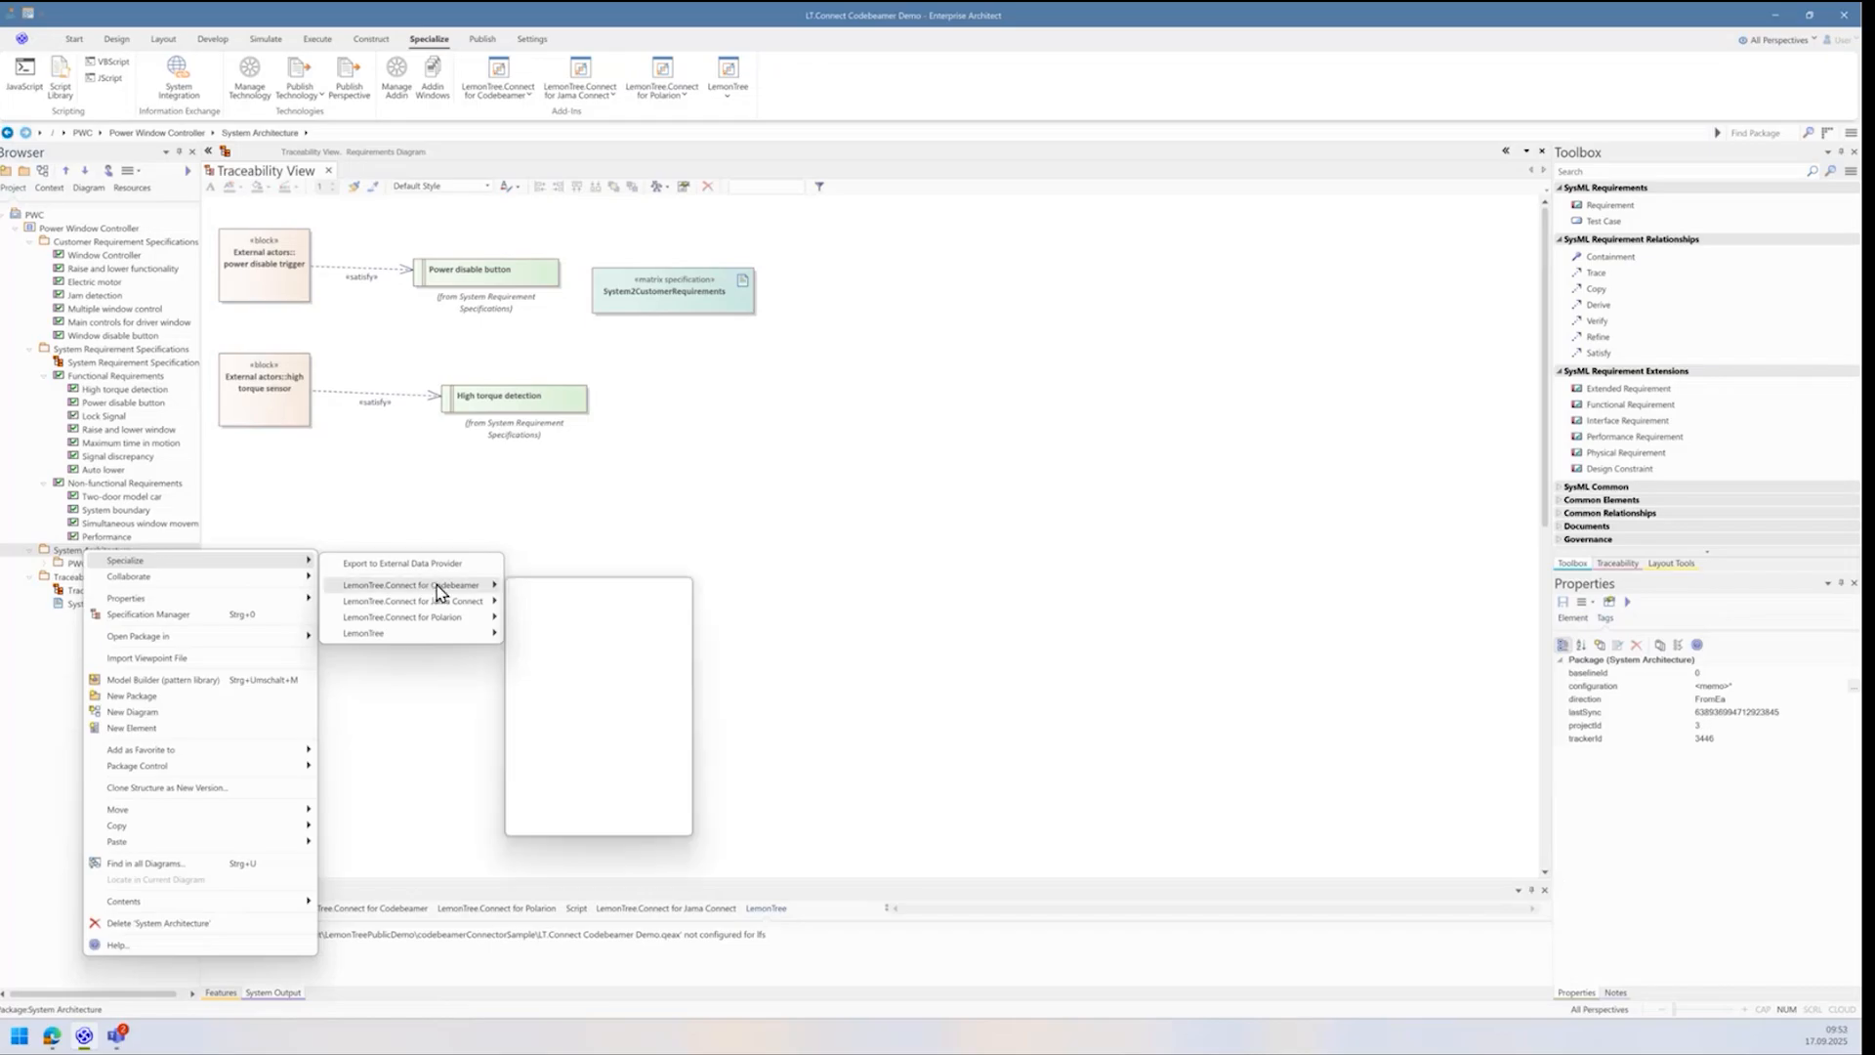
pyautogui.click(552, 601)
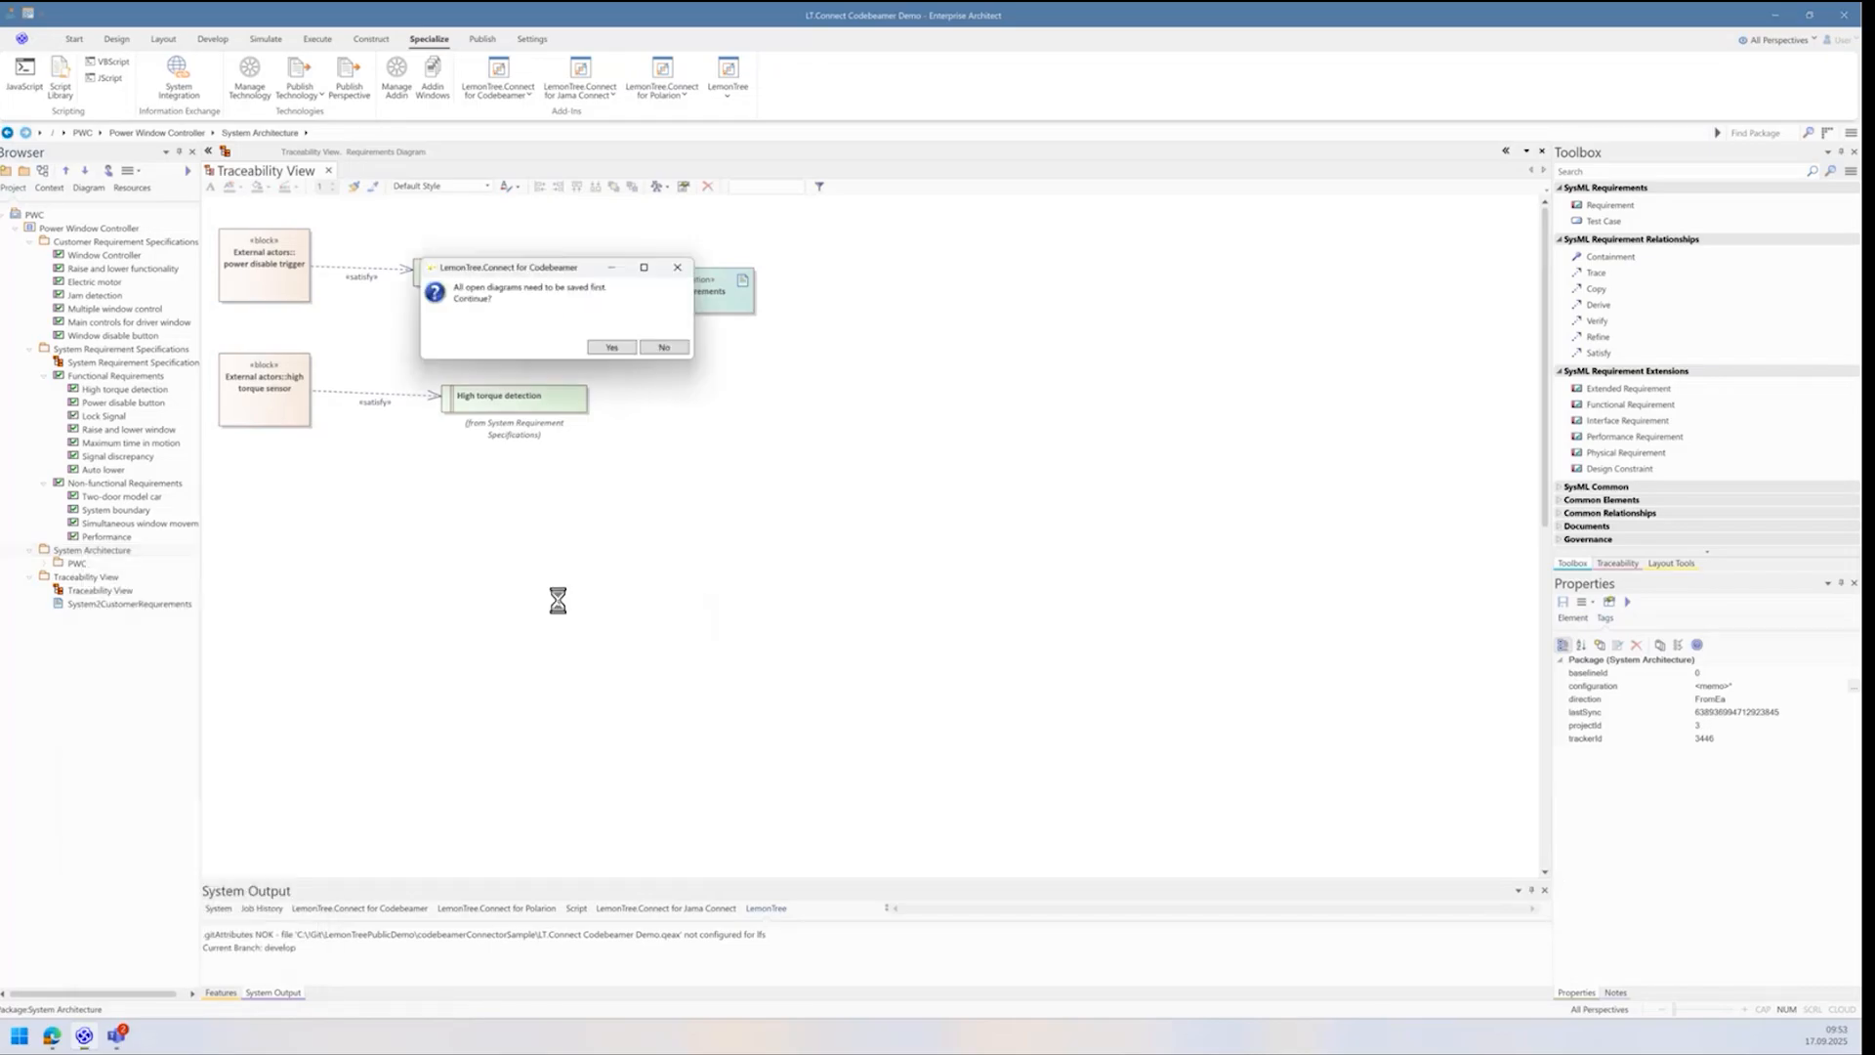
pyautogui.click(625, 348)
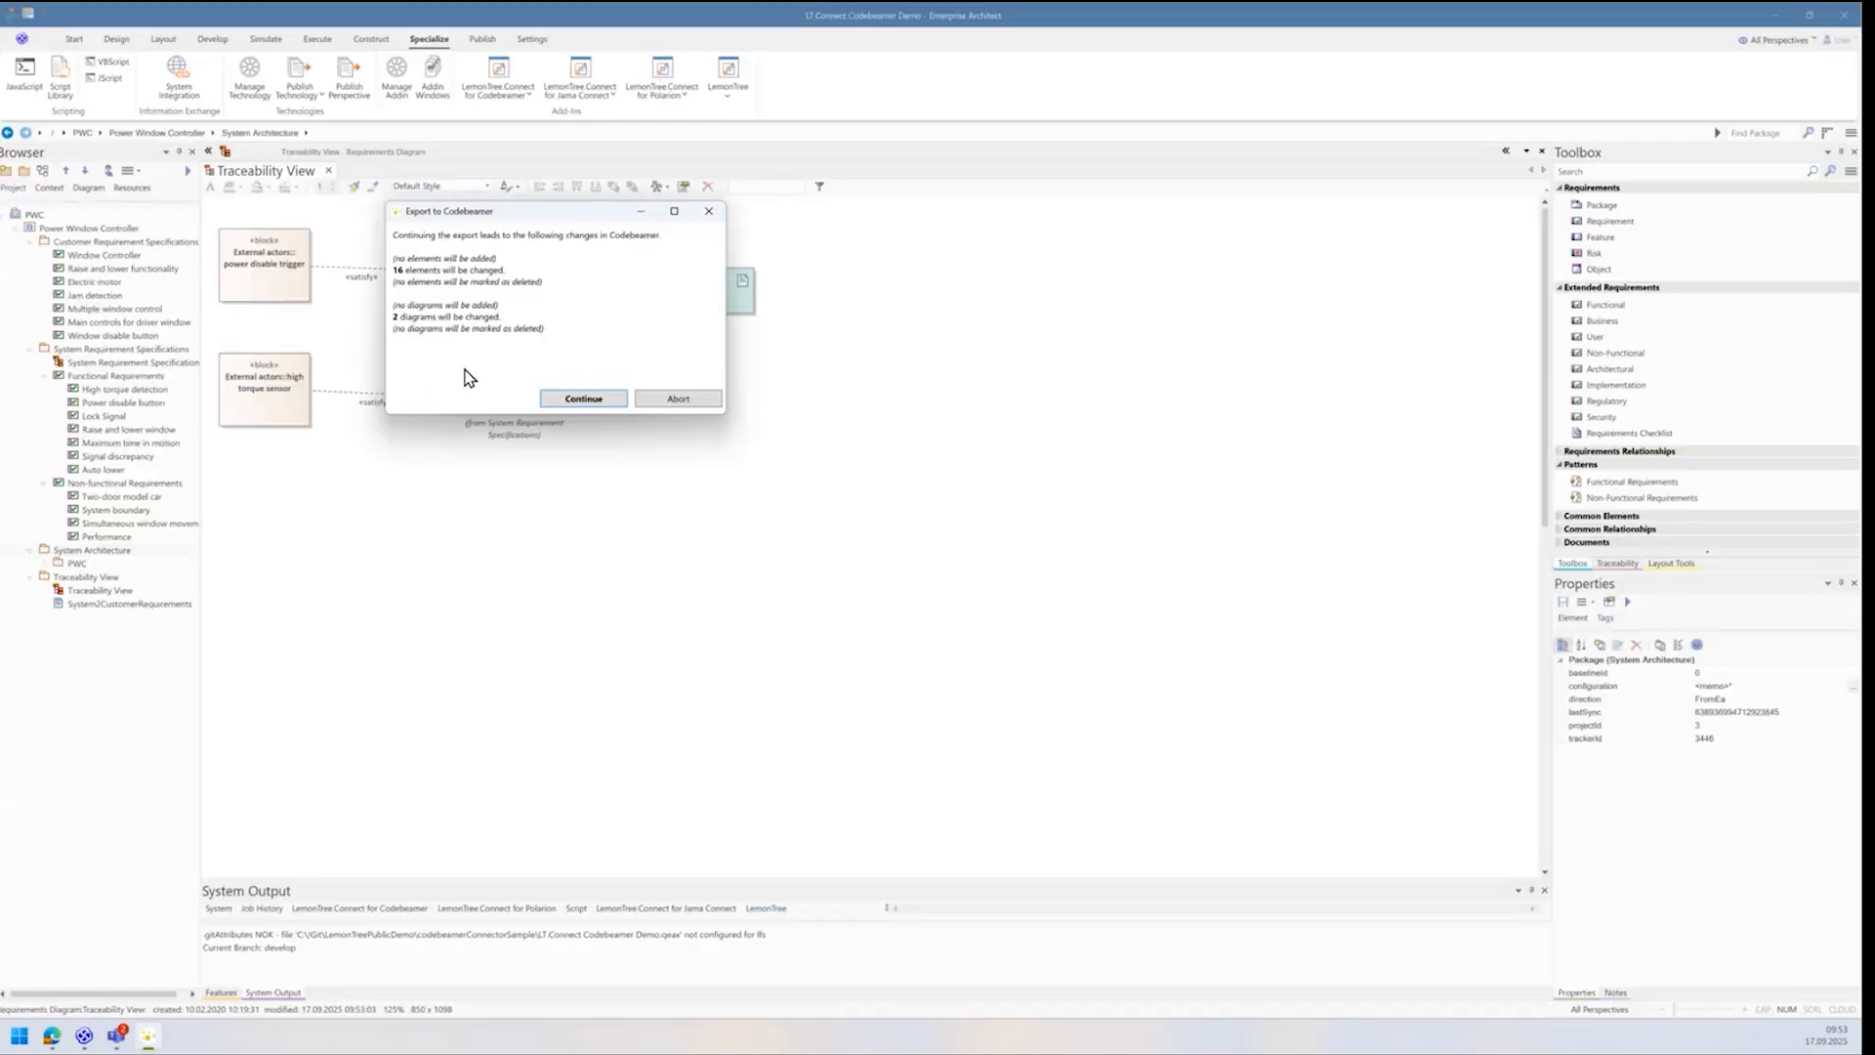
pyautogui.click(582, 400)
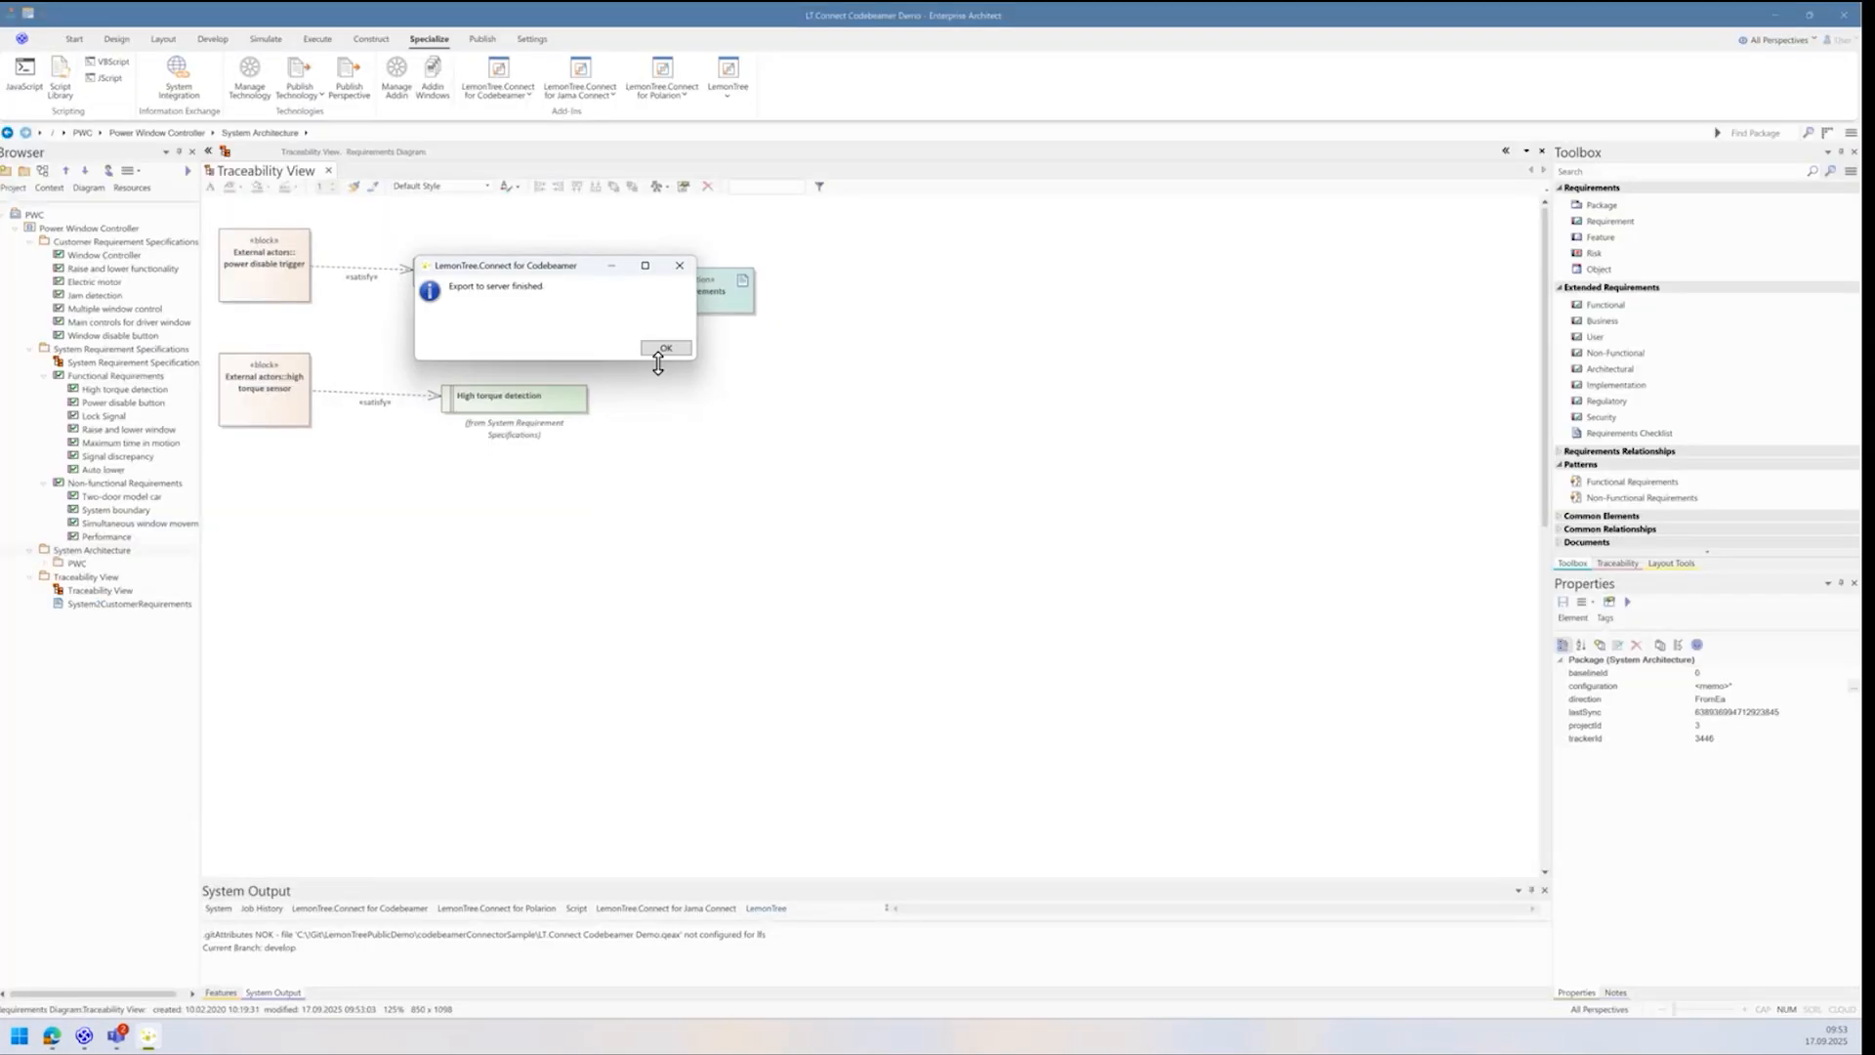
pyautogui.click(655, 359)
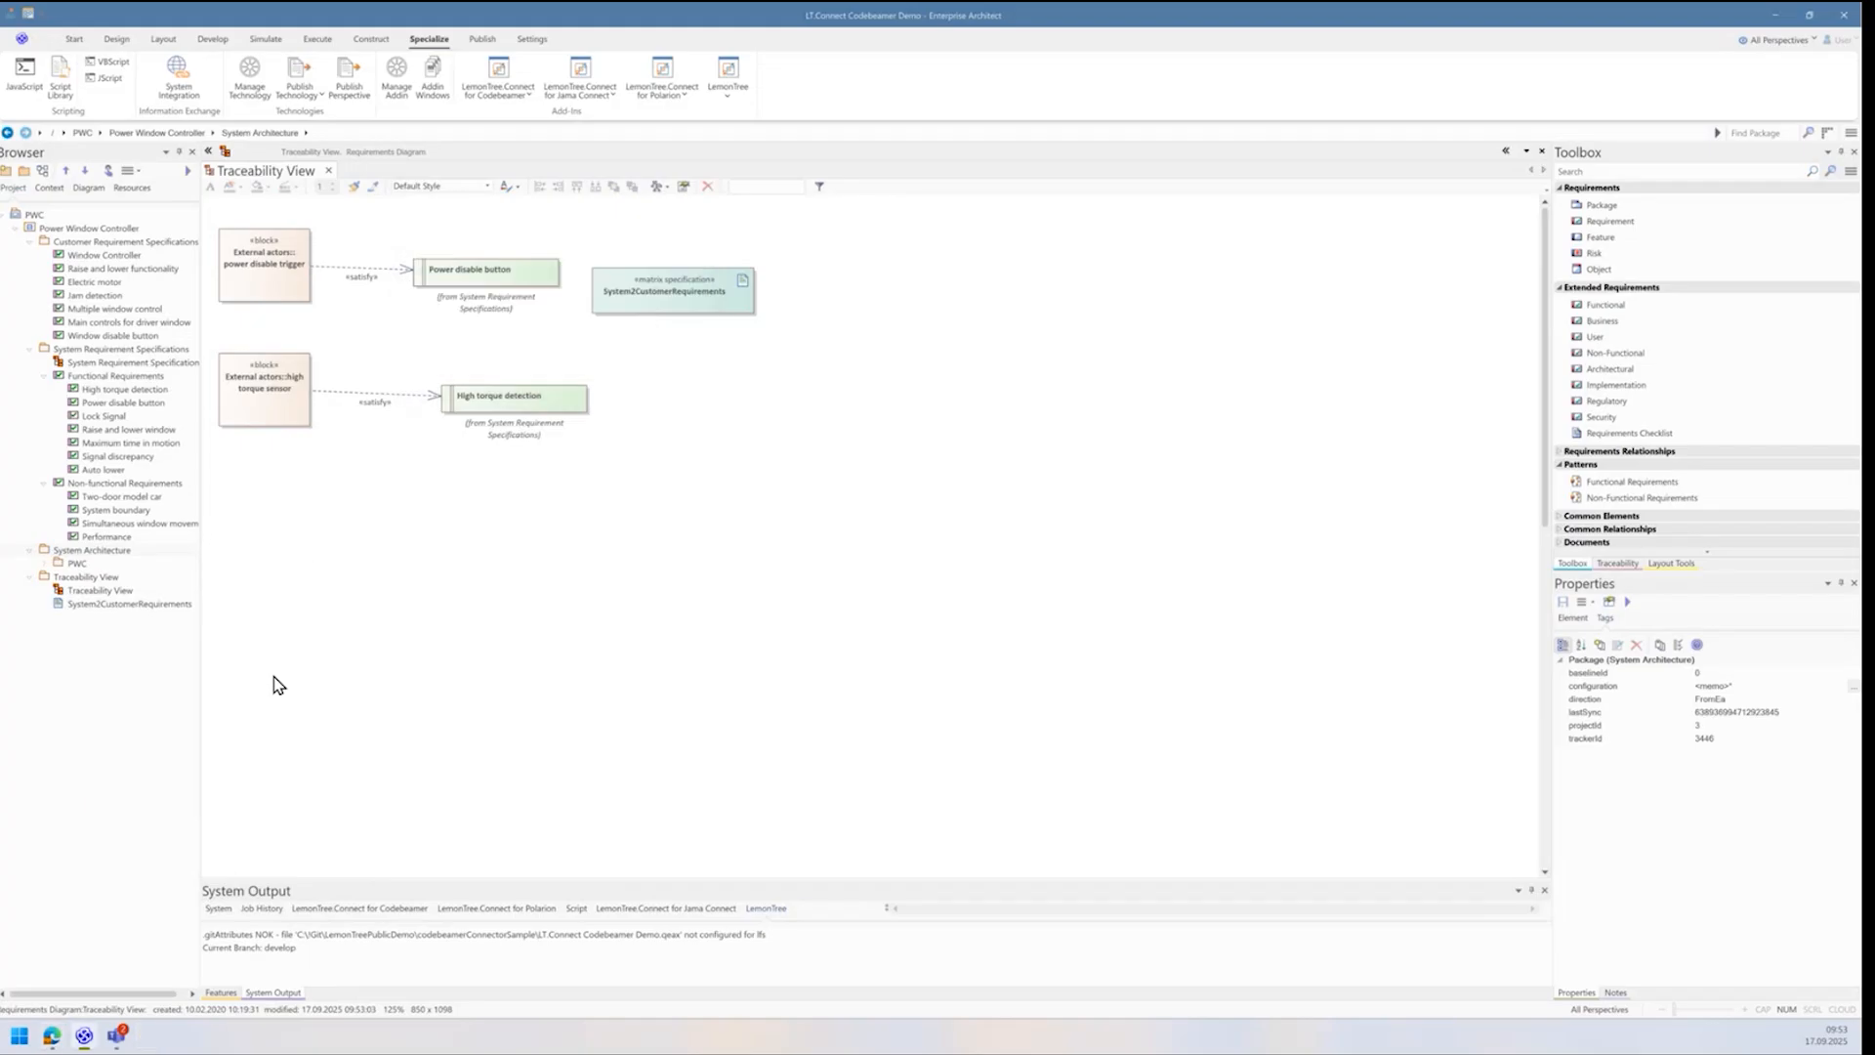
# Step: Switch to Codebeamer in the browser, look at the System Requirement Specifications tracker and return to the Architecture tracker
pyautogui.click(52, 1035)
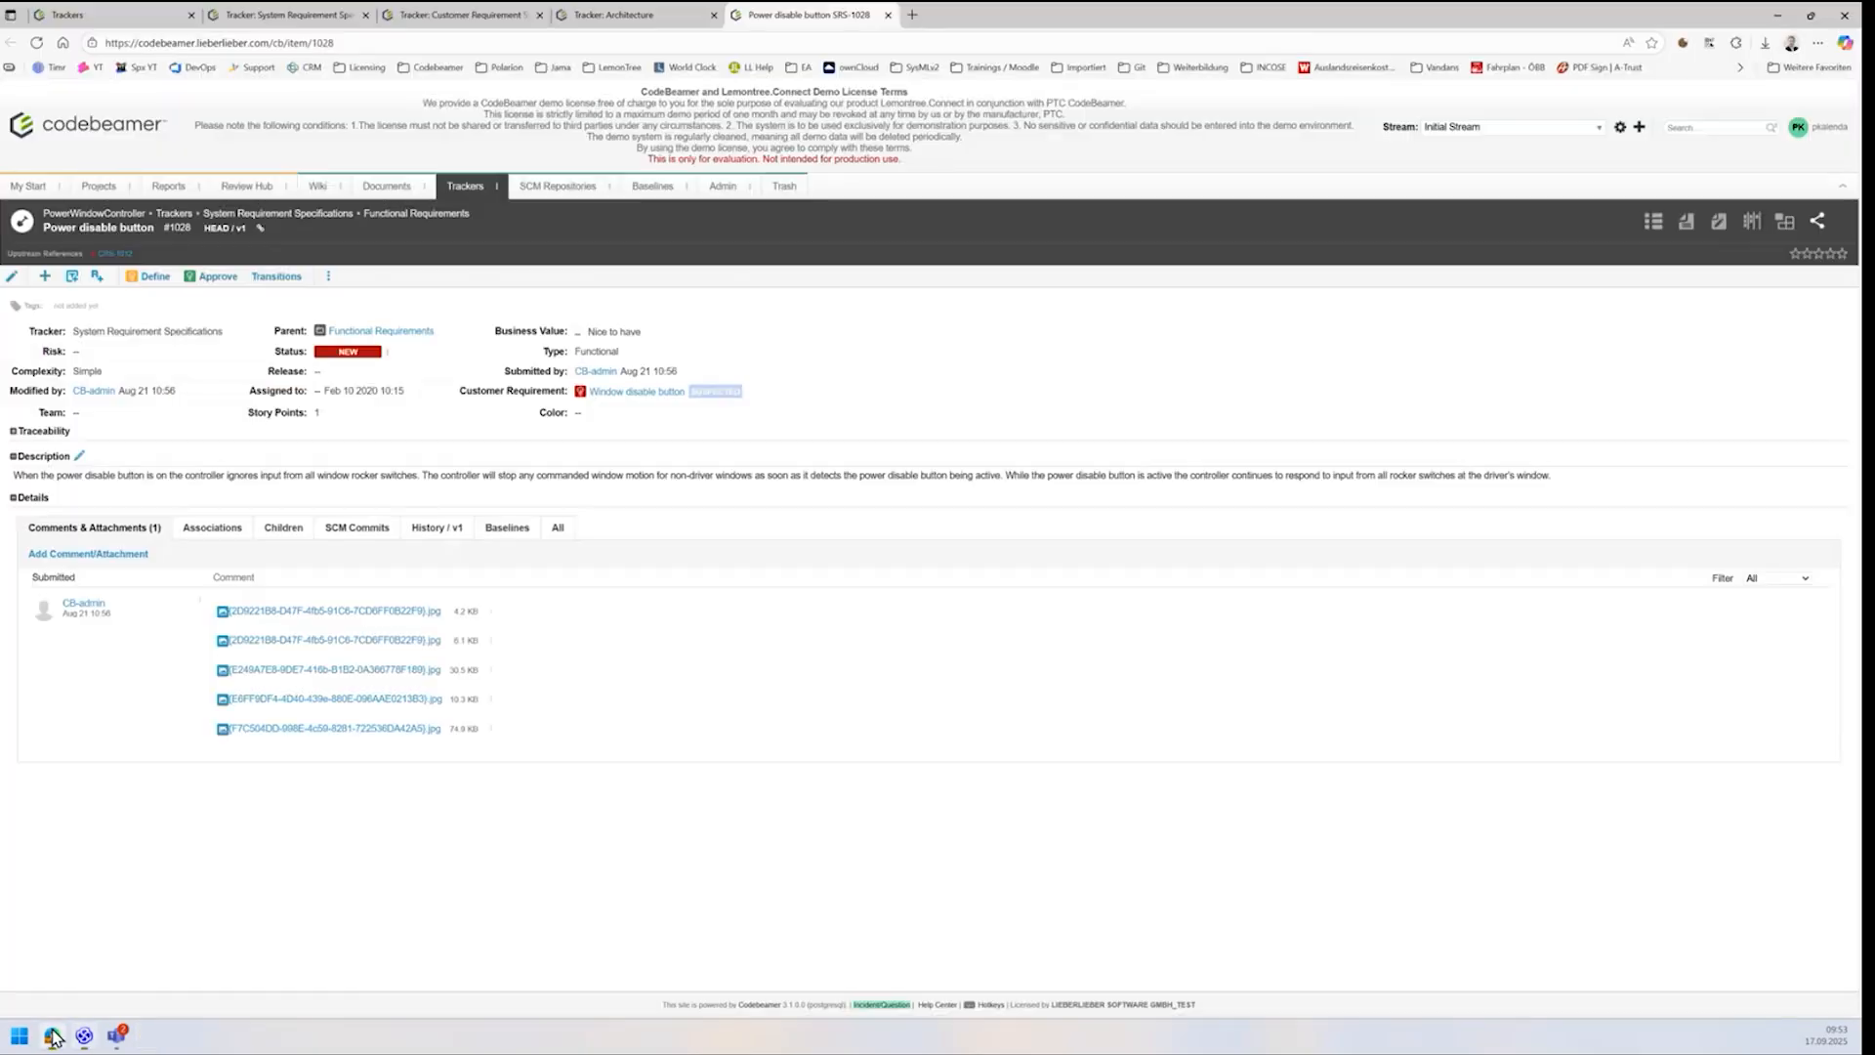
pyautogui.click(293, 20)
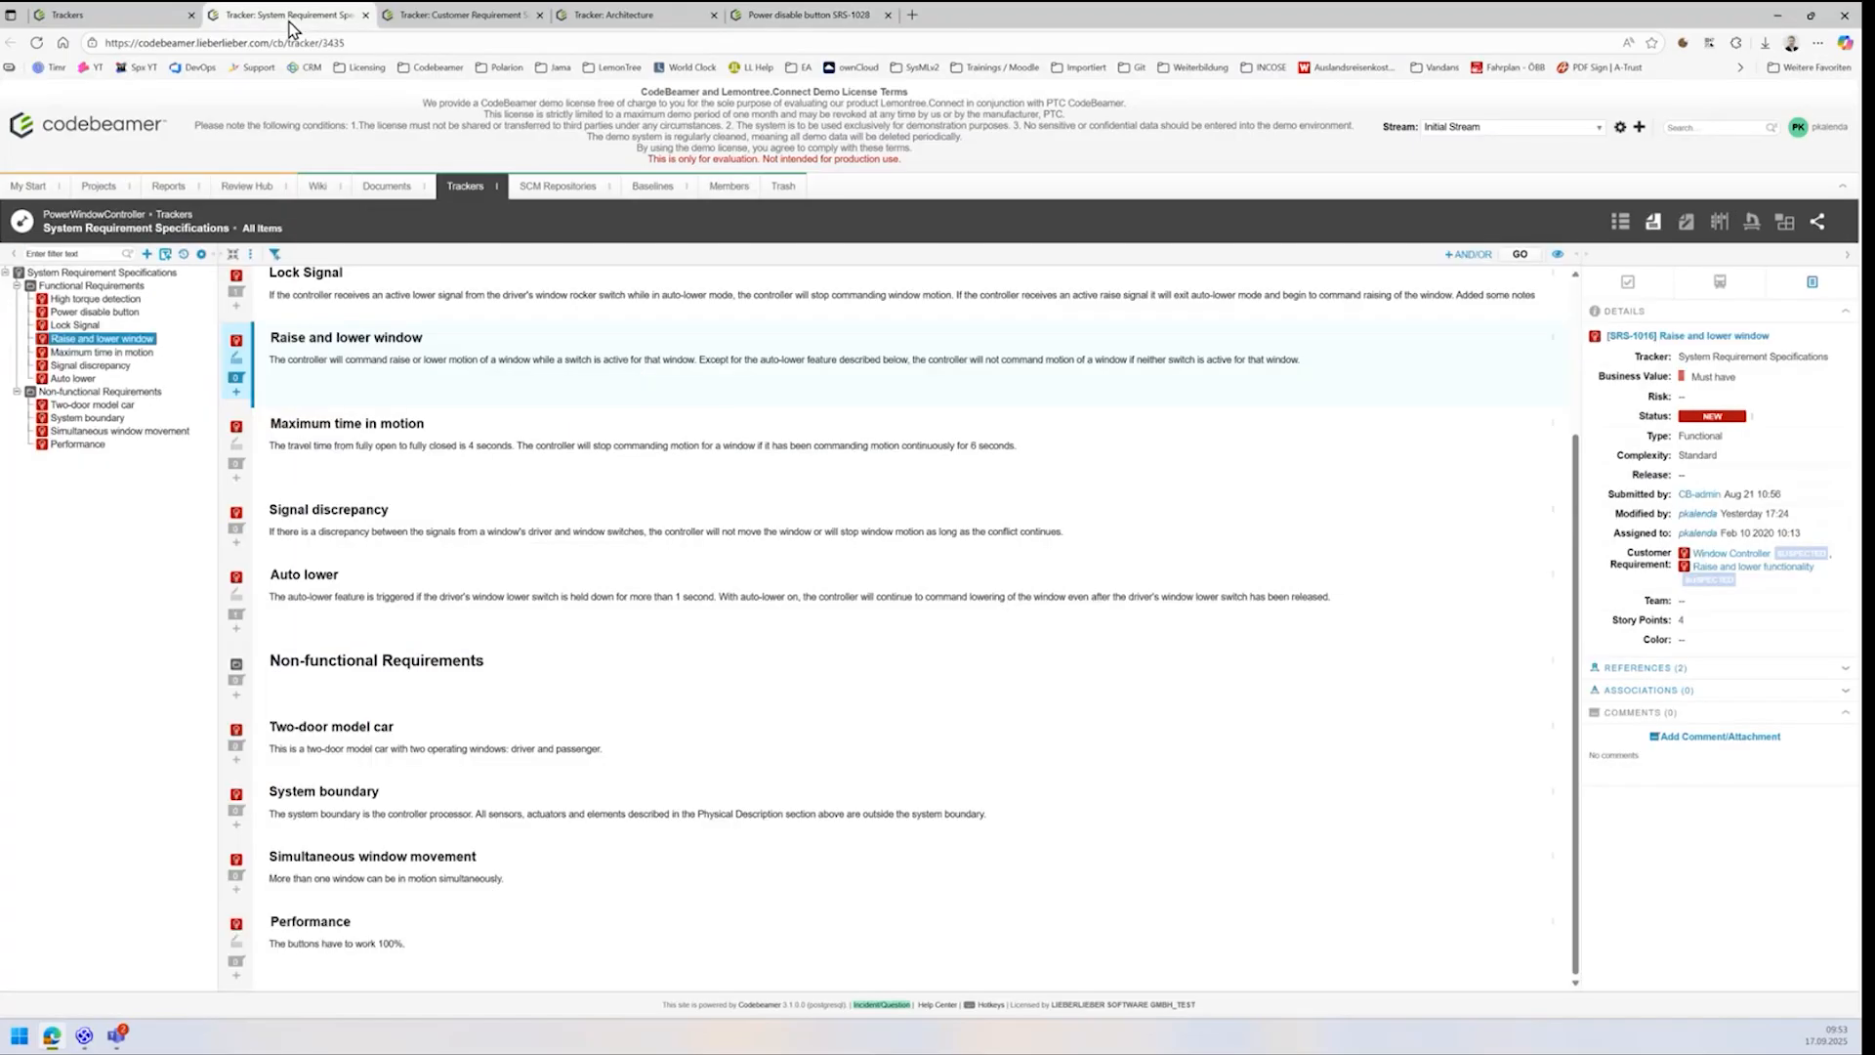
pyautogui.click(600, 16)
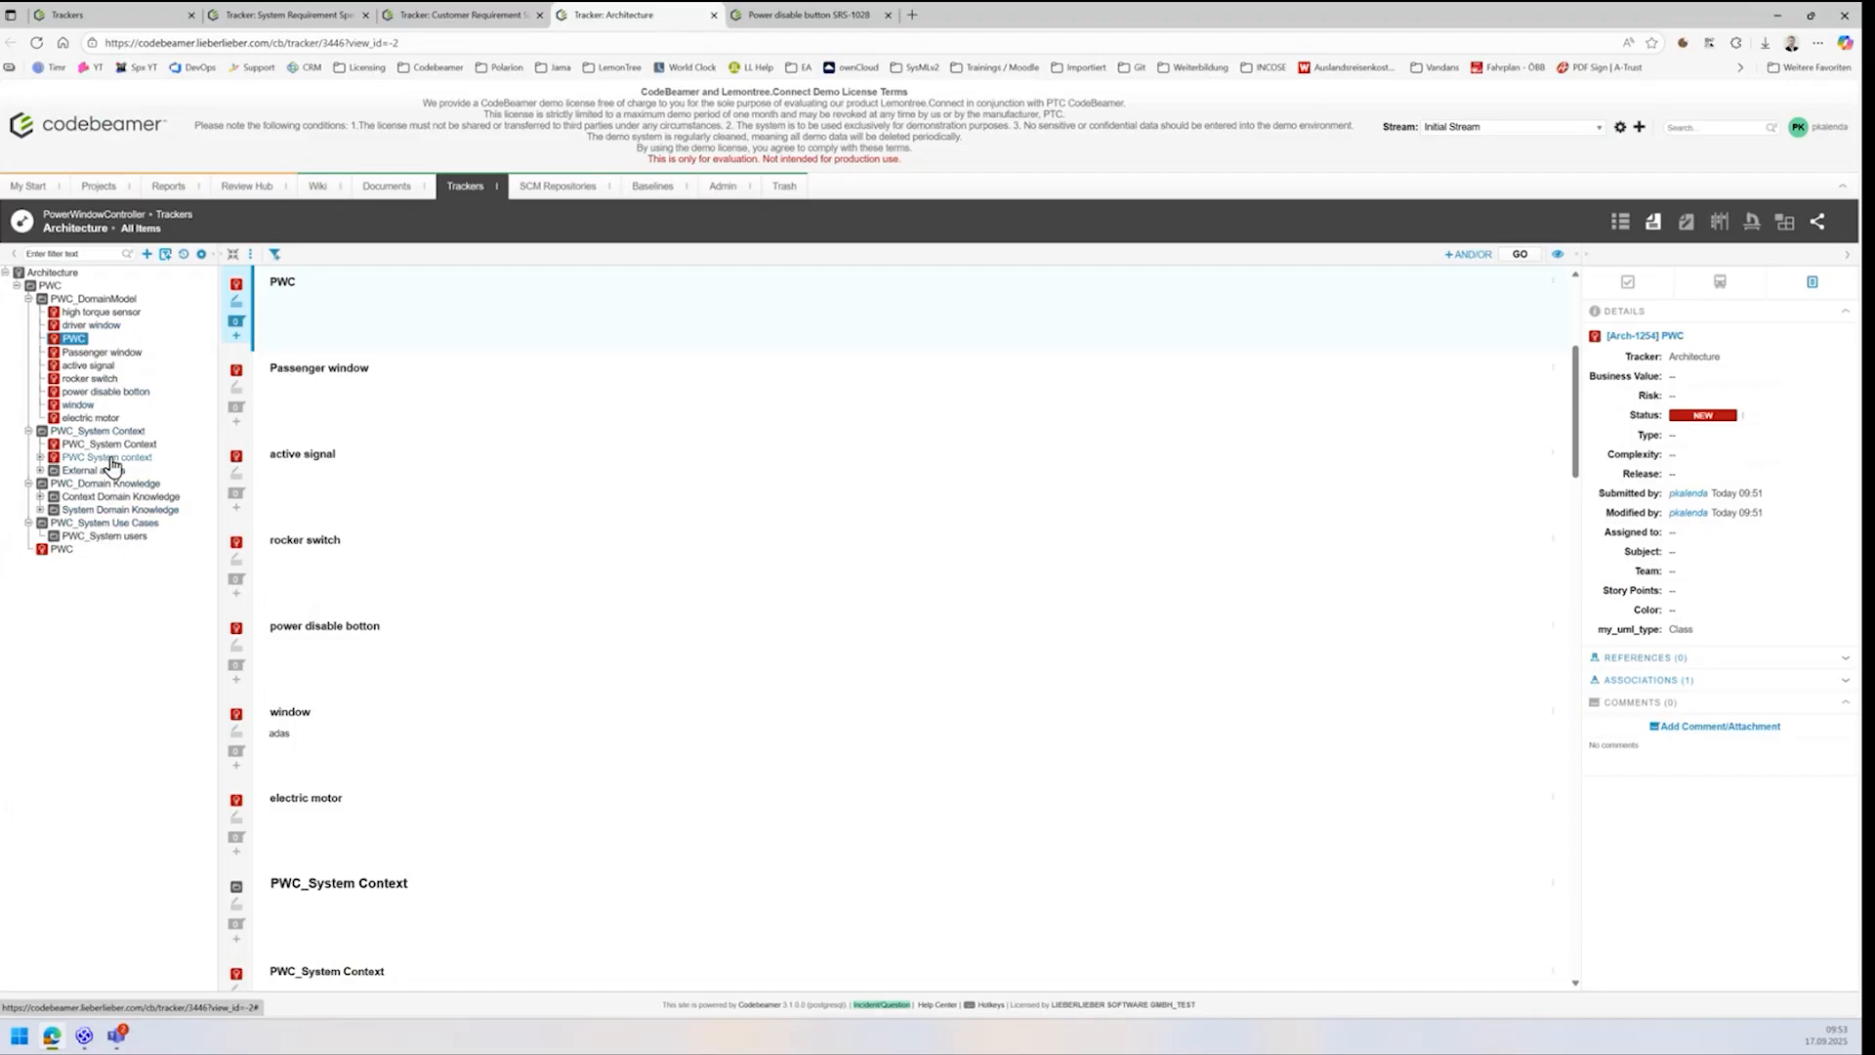
# Step: Examine the power disable trigger's Subject links in the Architecture tracker, comparing them with the Traceability View in Enterprise Architect and the PWC_System Context diagram
pyautogui.click(56, 476)
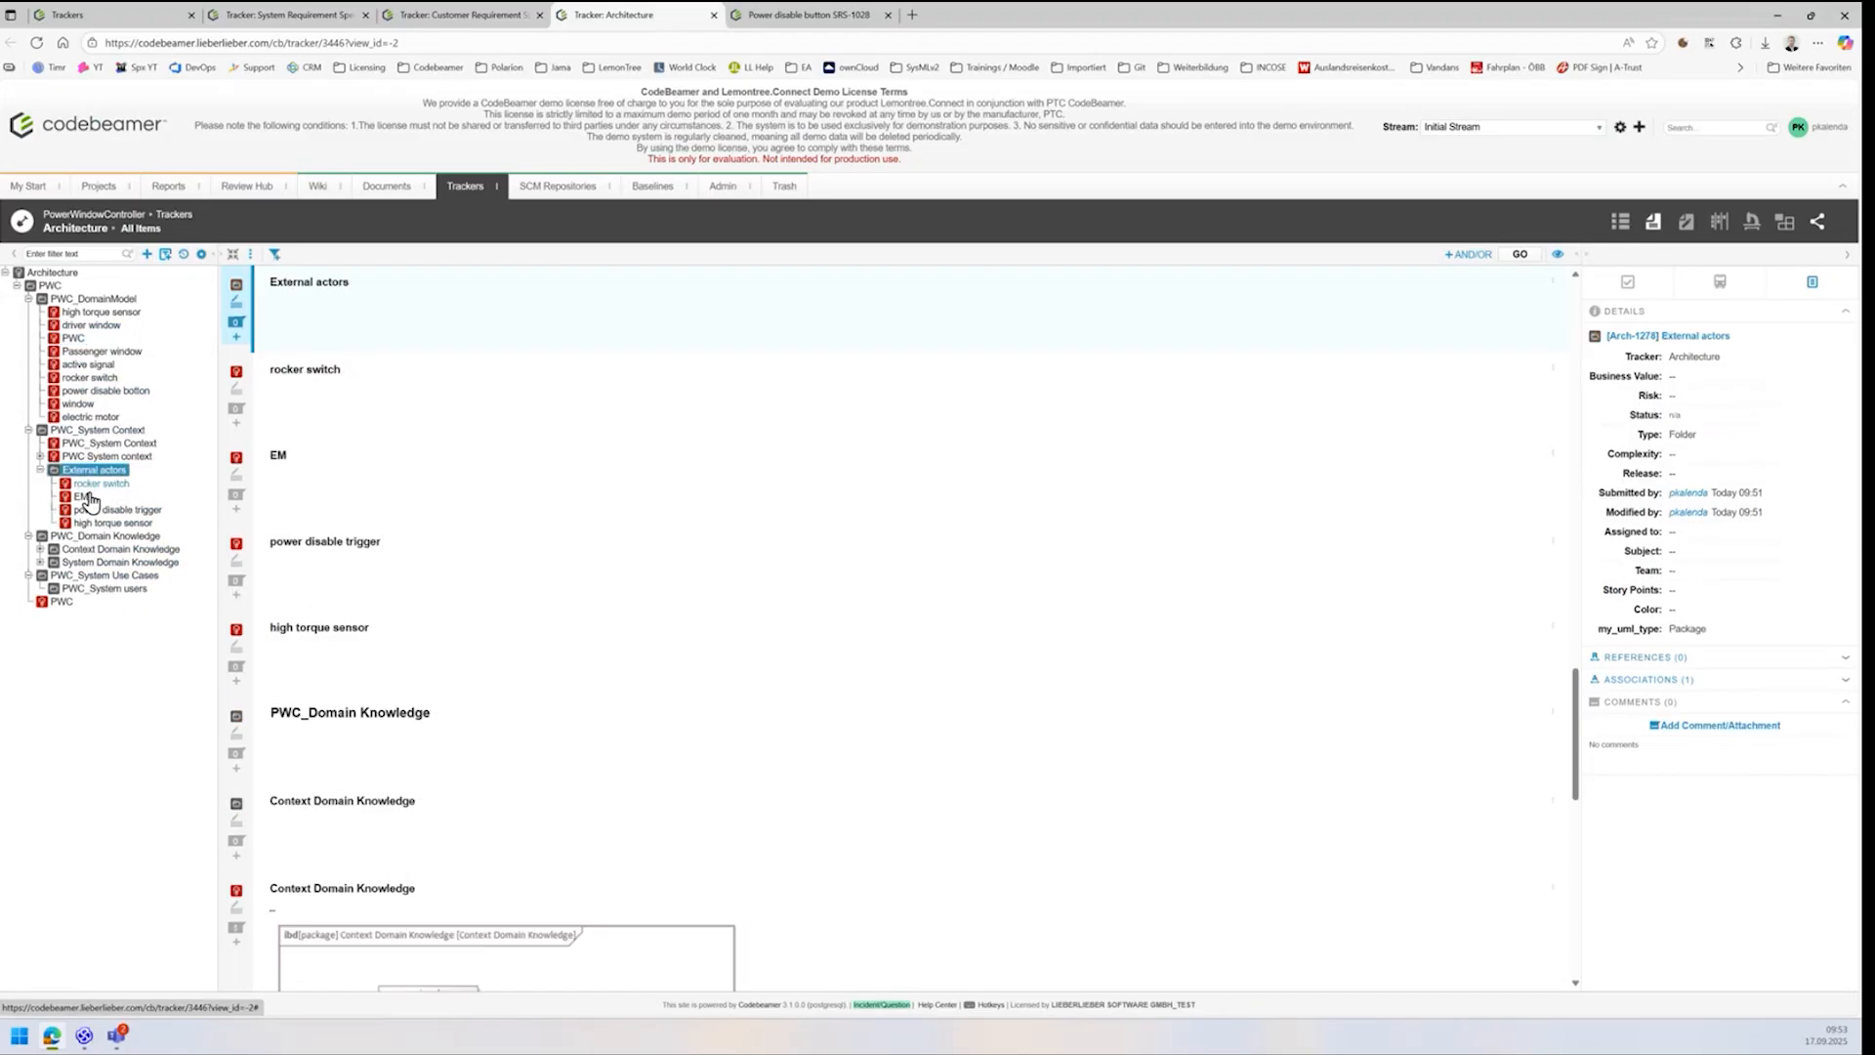
pyautogui.click(97, 513)
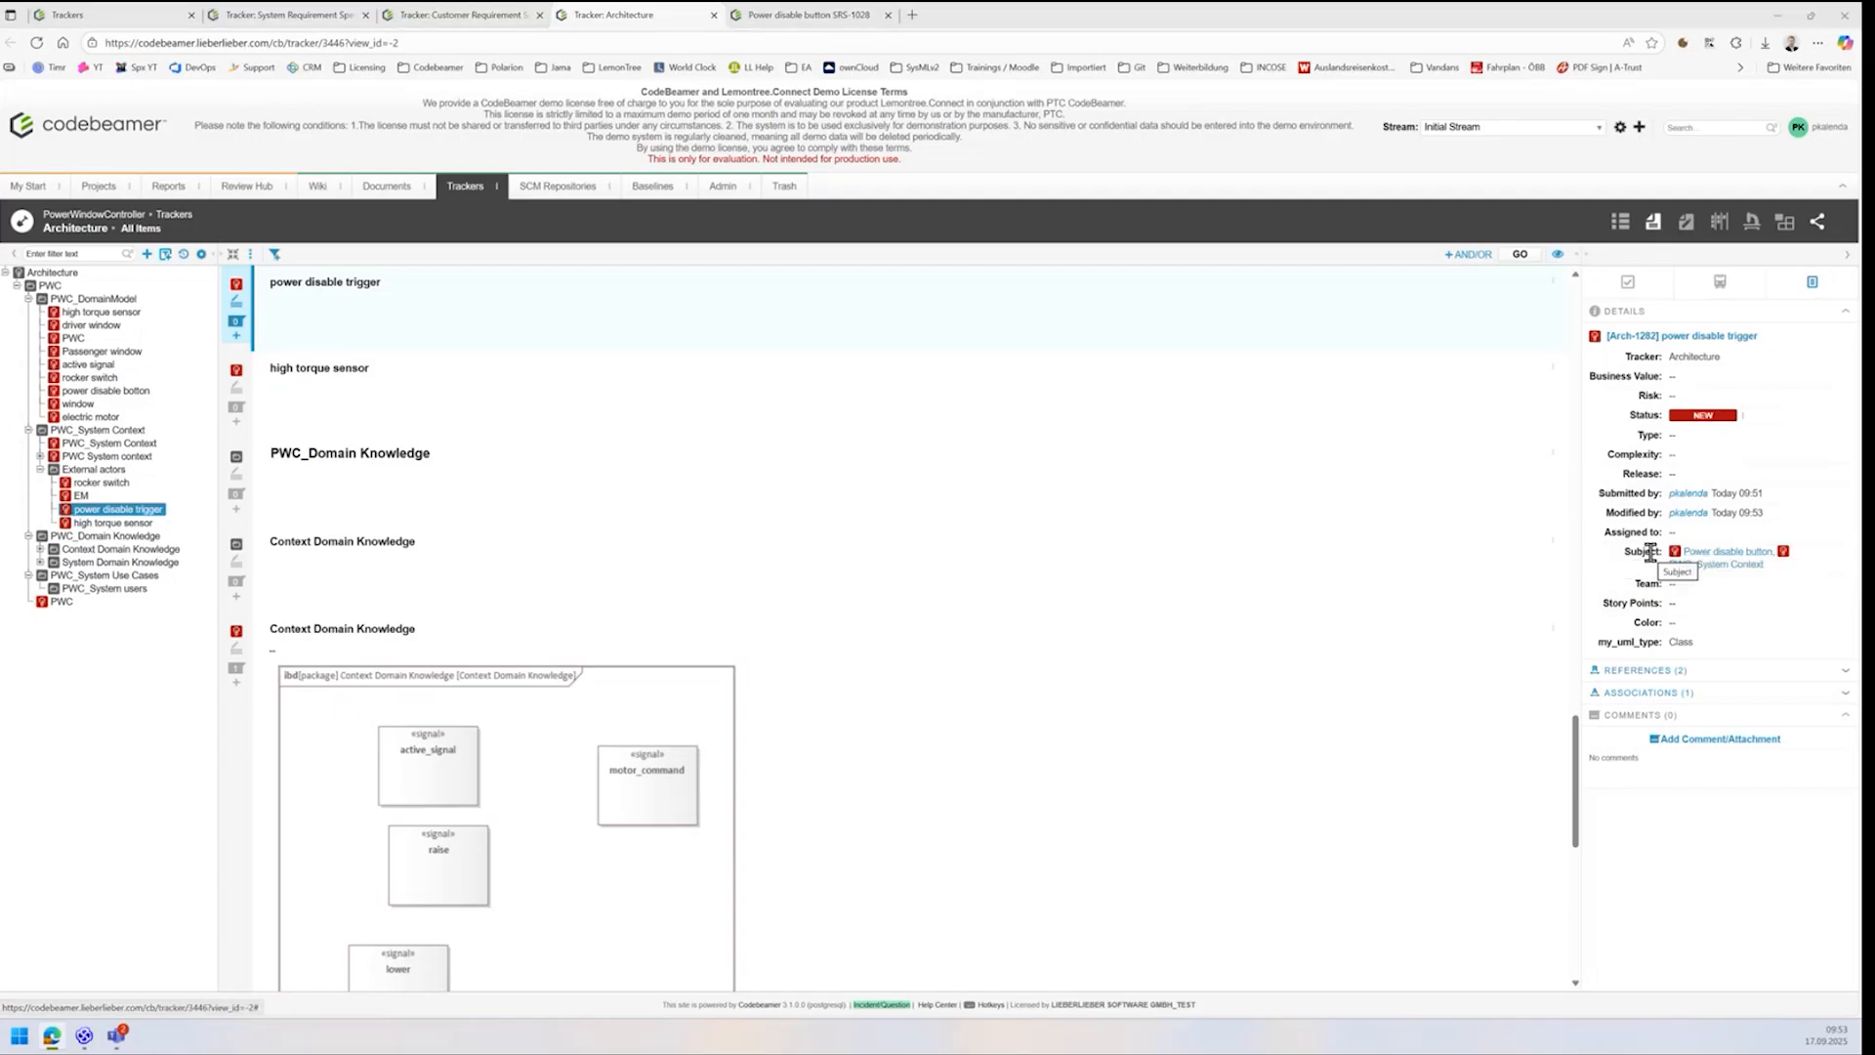
pyautogui.hotkey('alt', 'Tab')
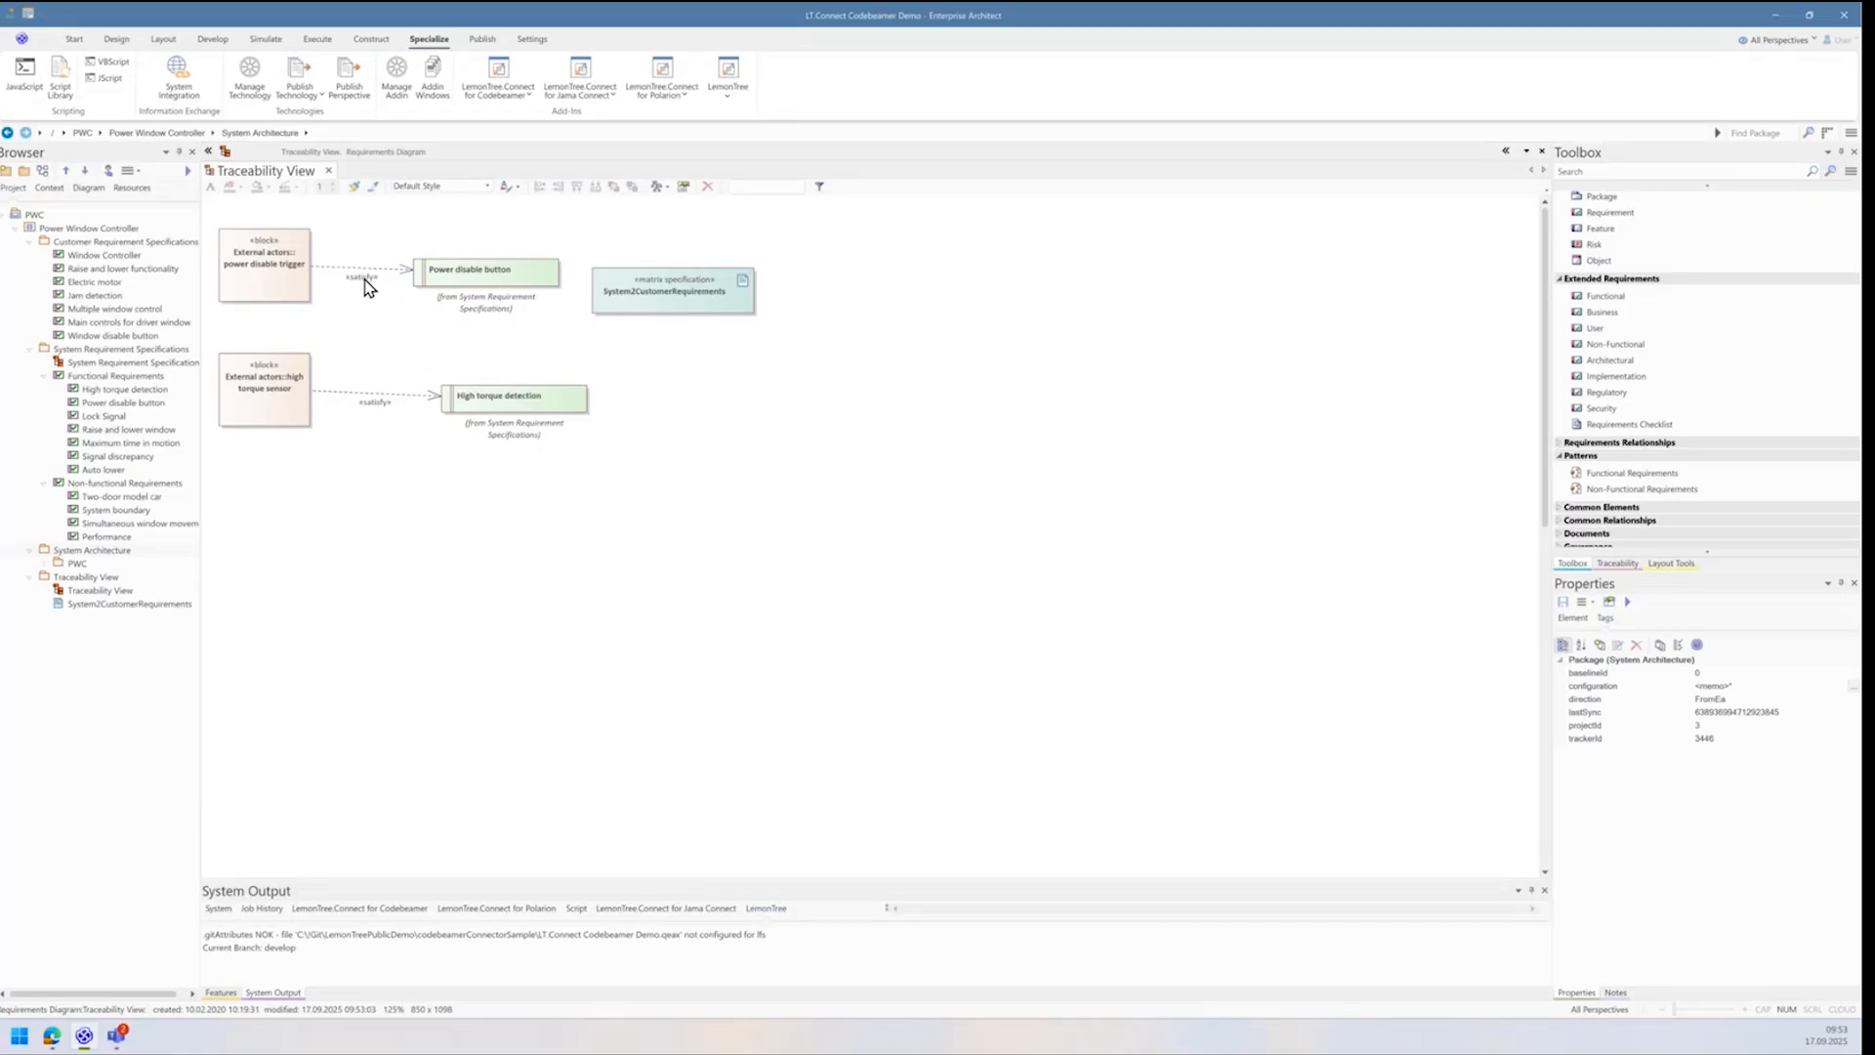
pyautogui.hotkey('alt', 'Tab')
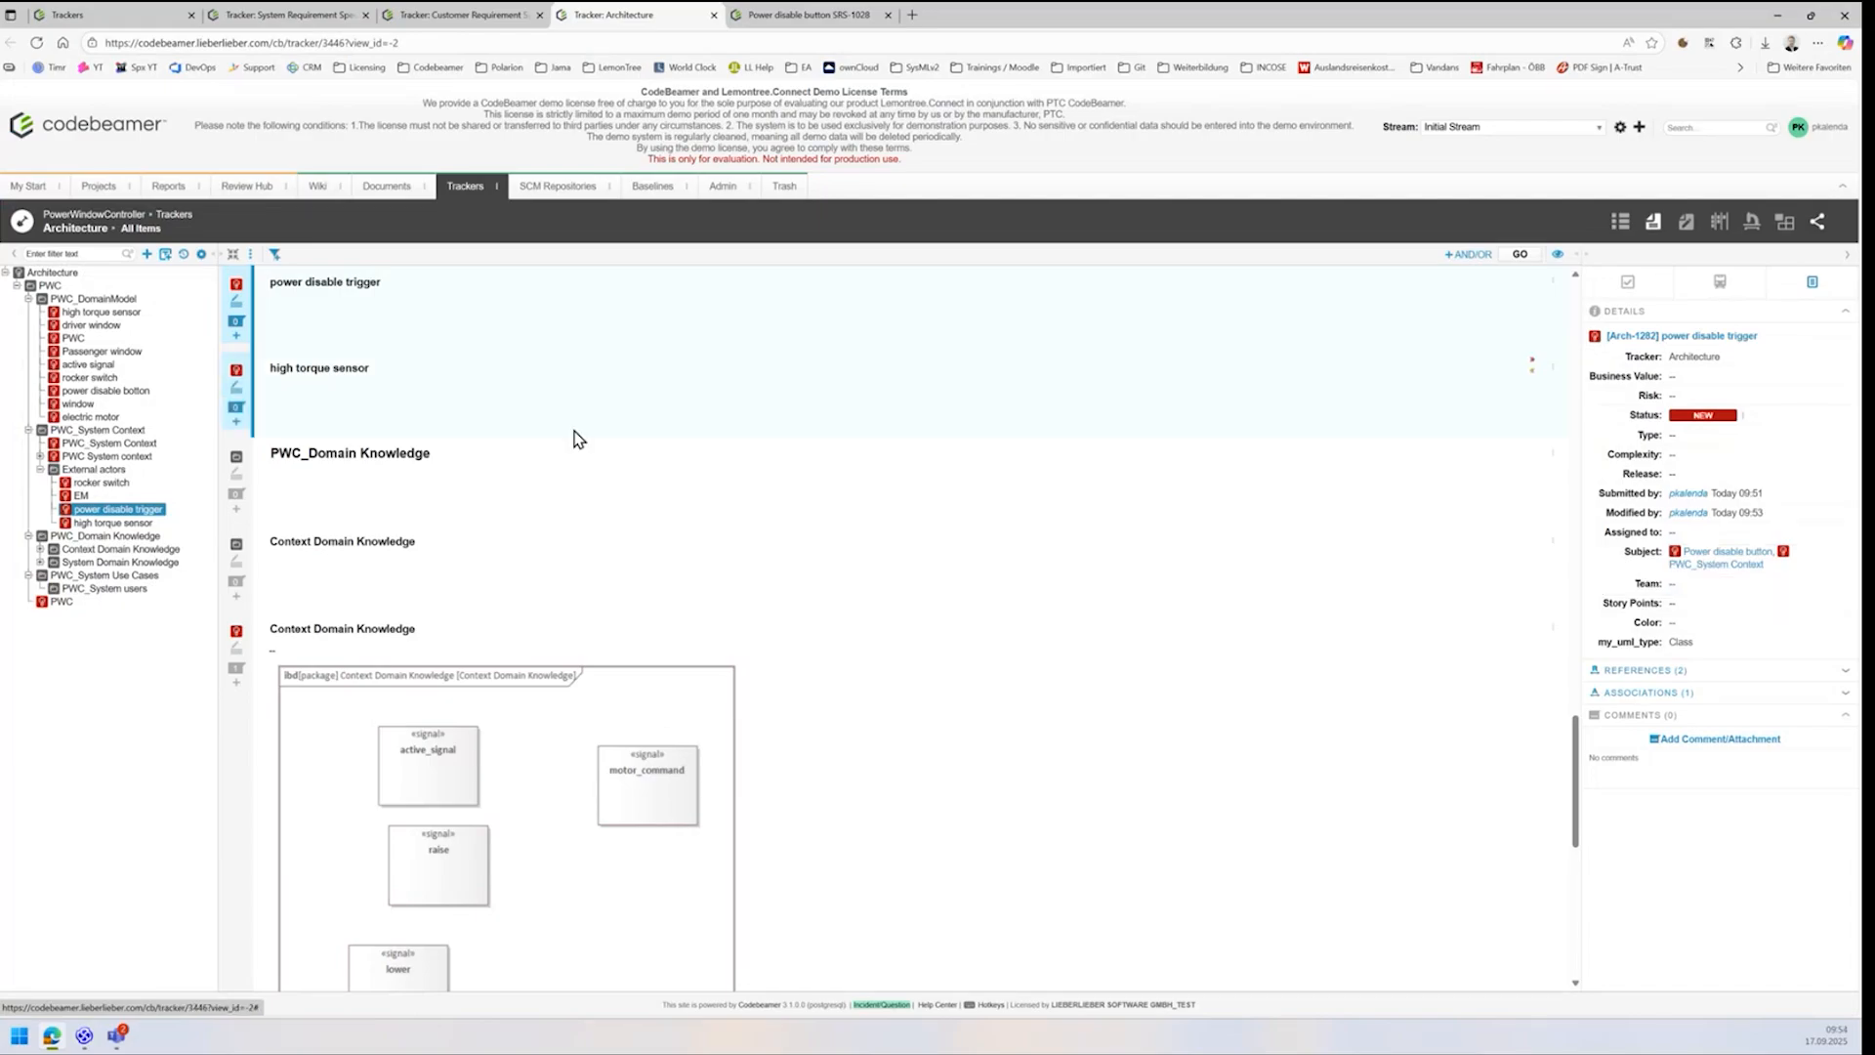
pyautogui.click(80, 445)
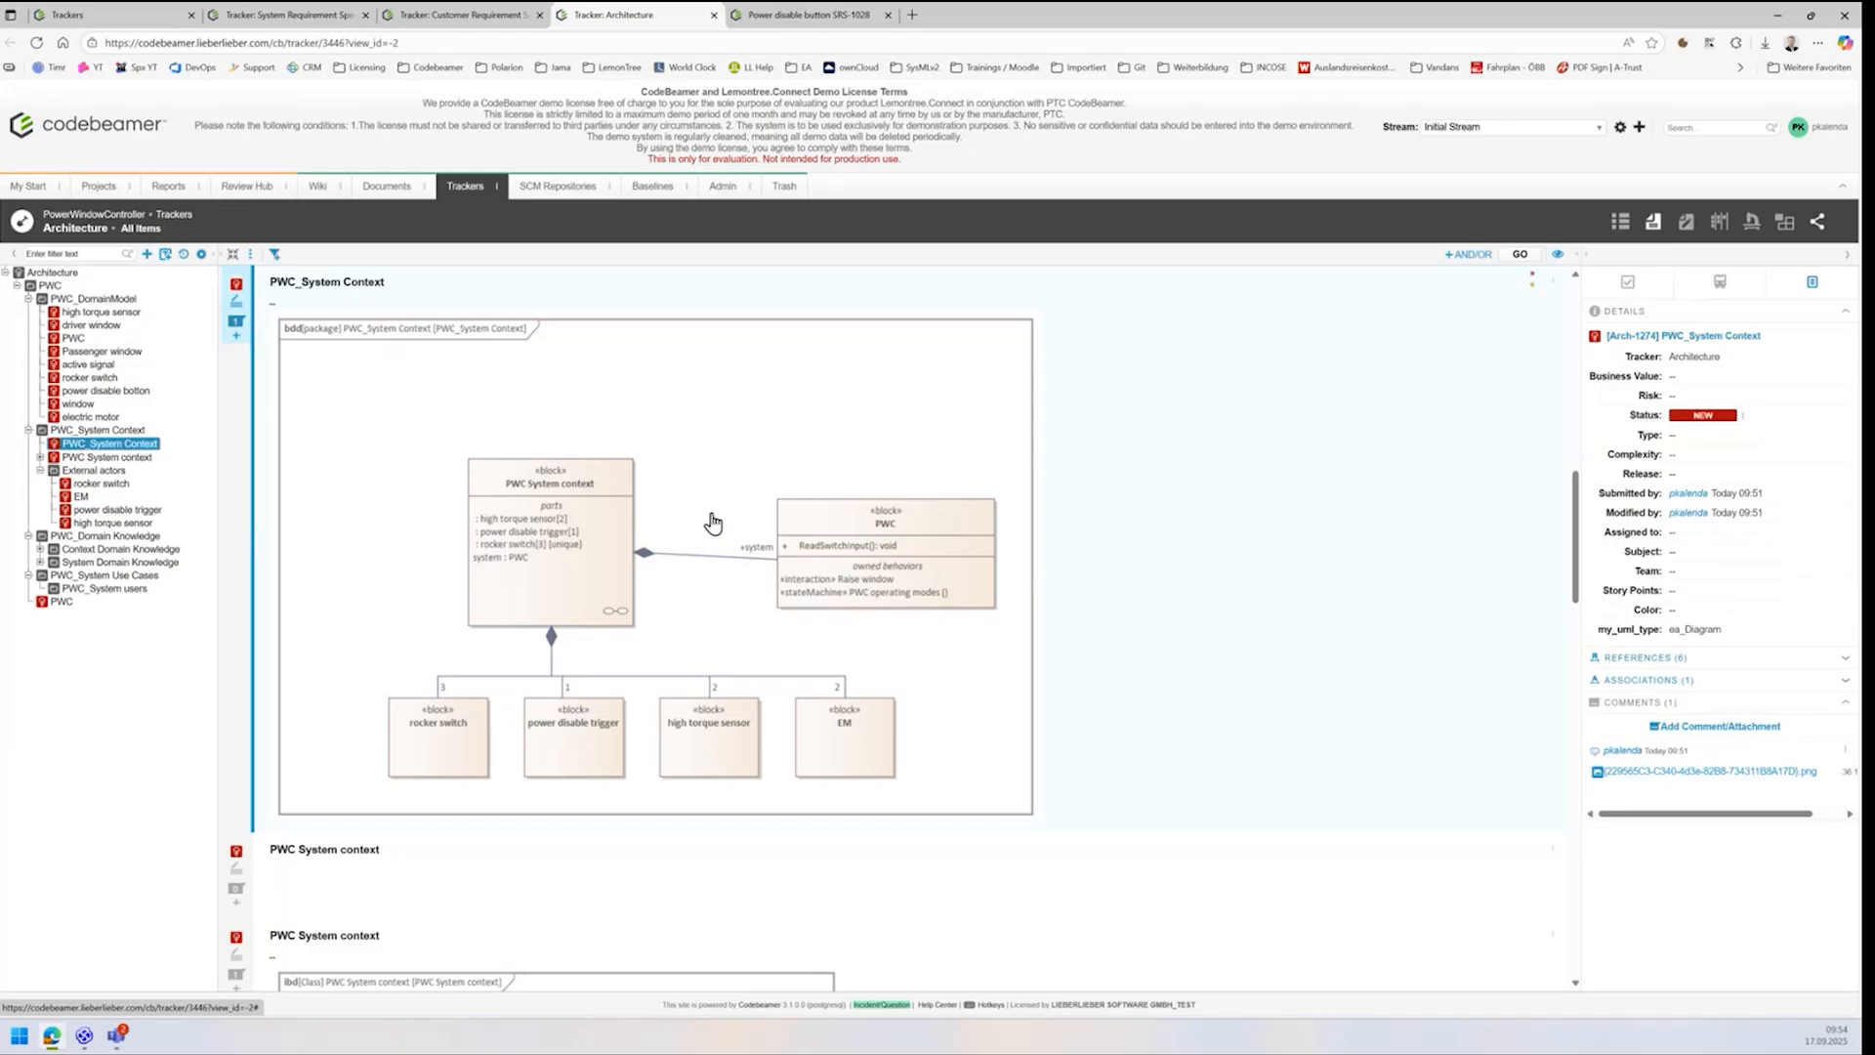
pyautogui.click(115, 512)
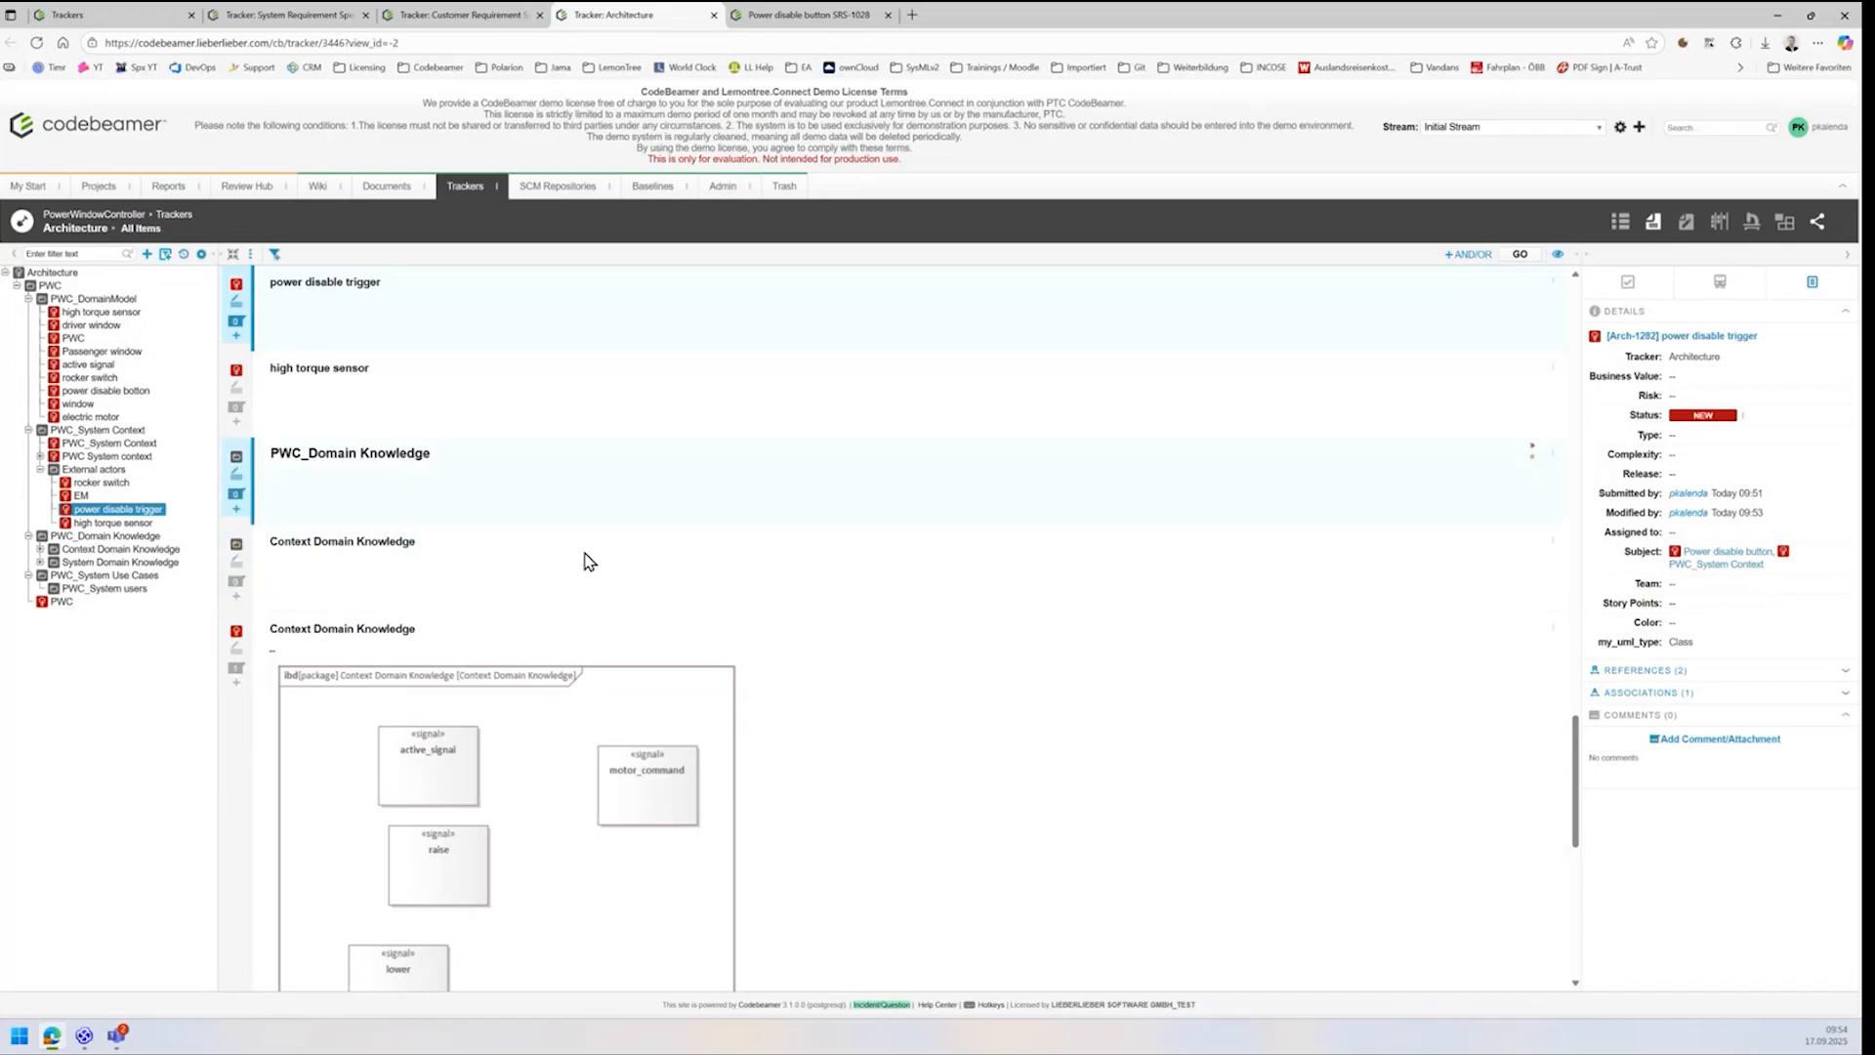
# Step: Delete the Performance requirement from the Non-functional Requirements in Codebeamer's System Requirement Specifications tracker
pyautogui.click(266, 16)
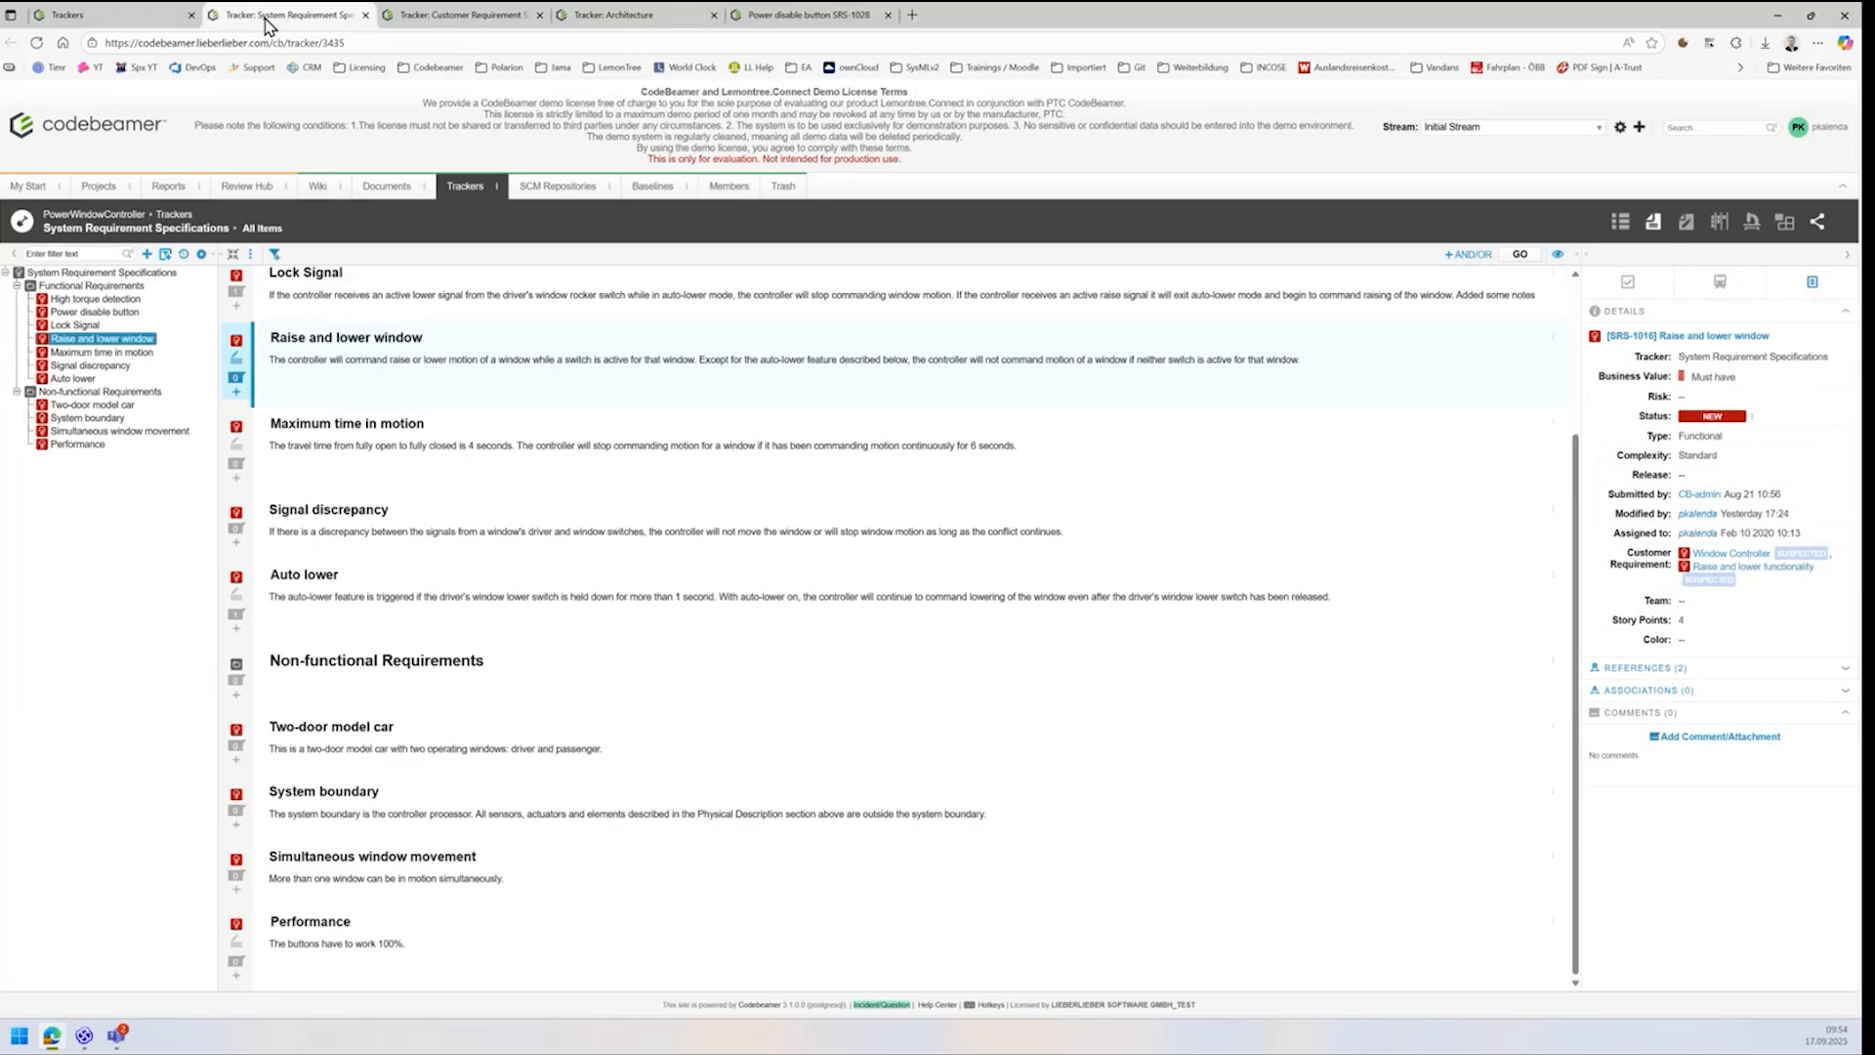
pyautogui.click(71, 445)
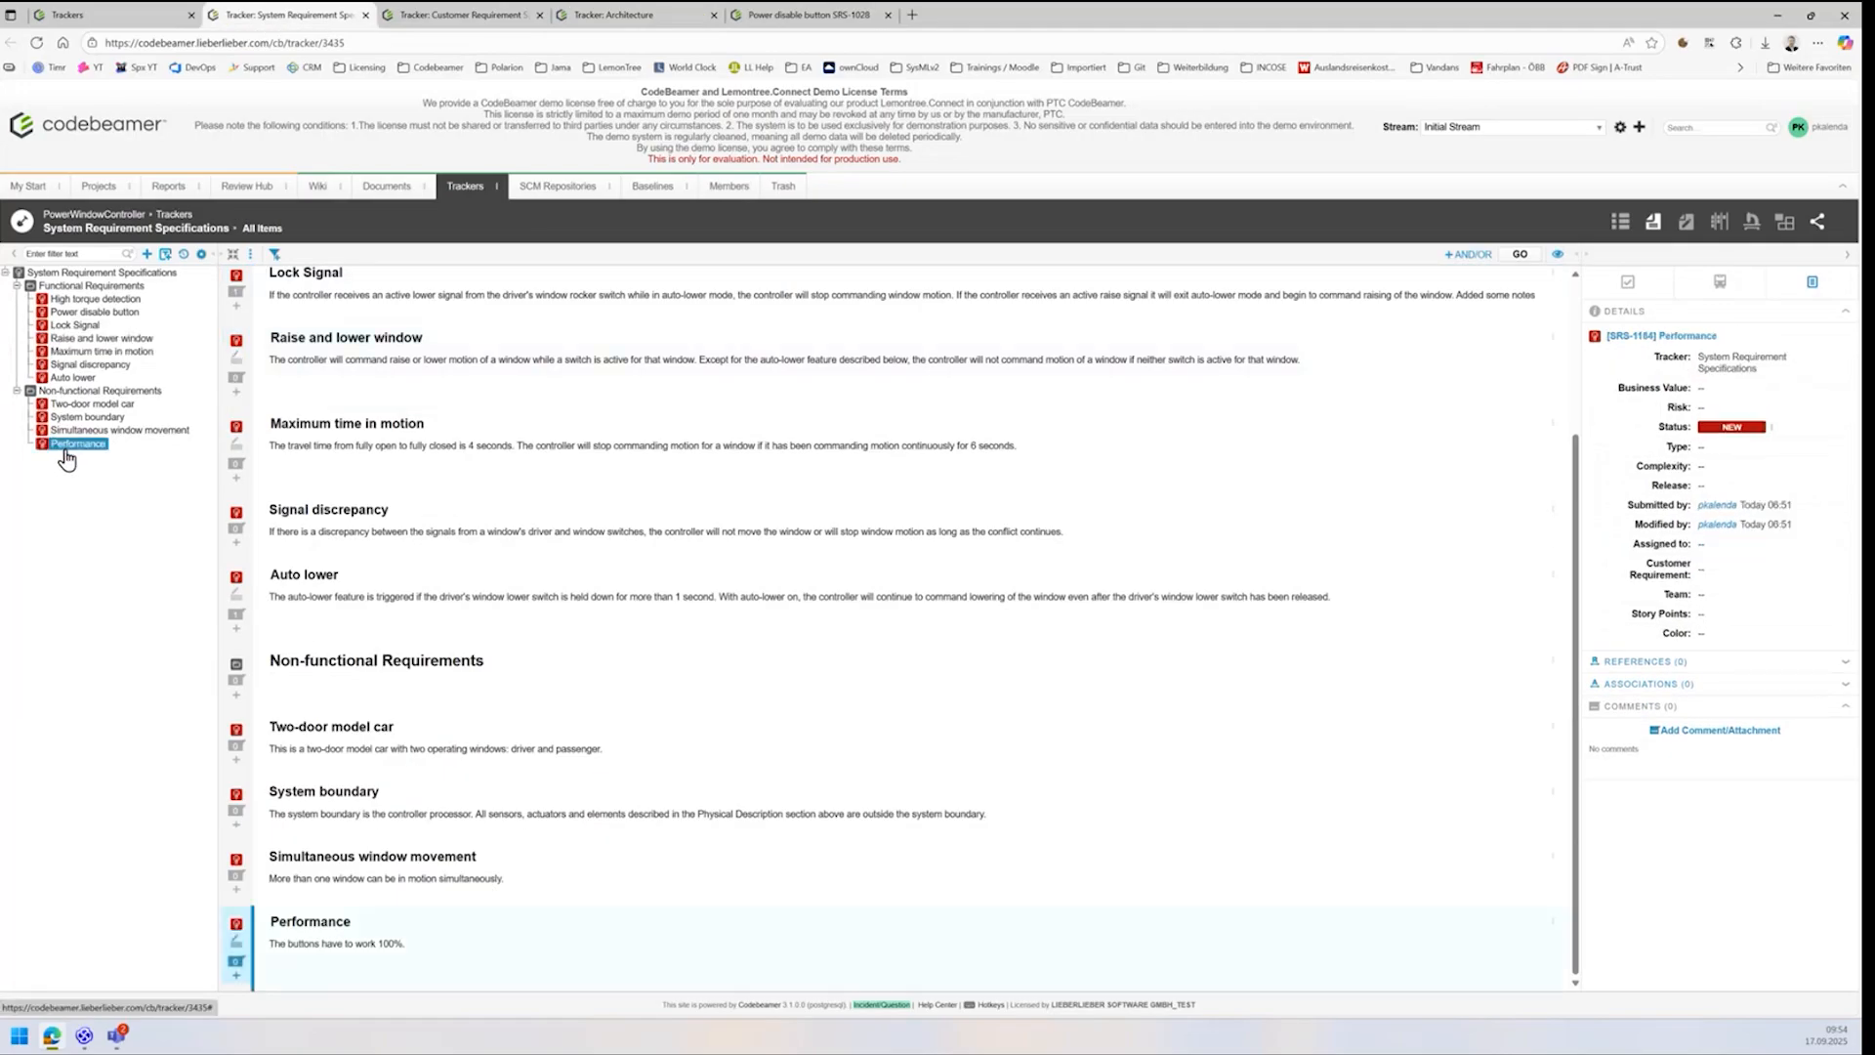
pyautogui.moveTo(276, 943); pyautogui.dragTo(410, 949)
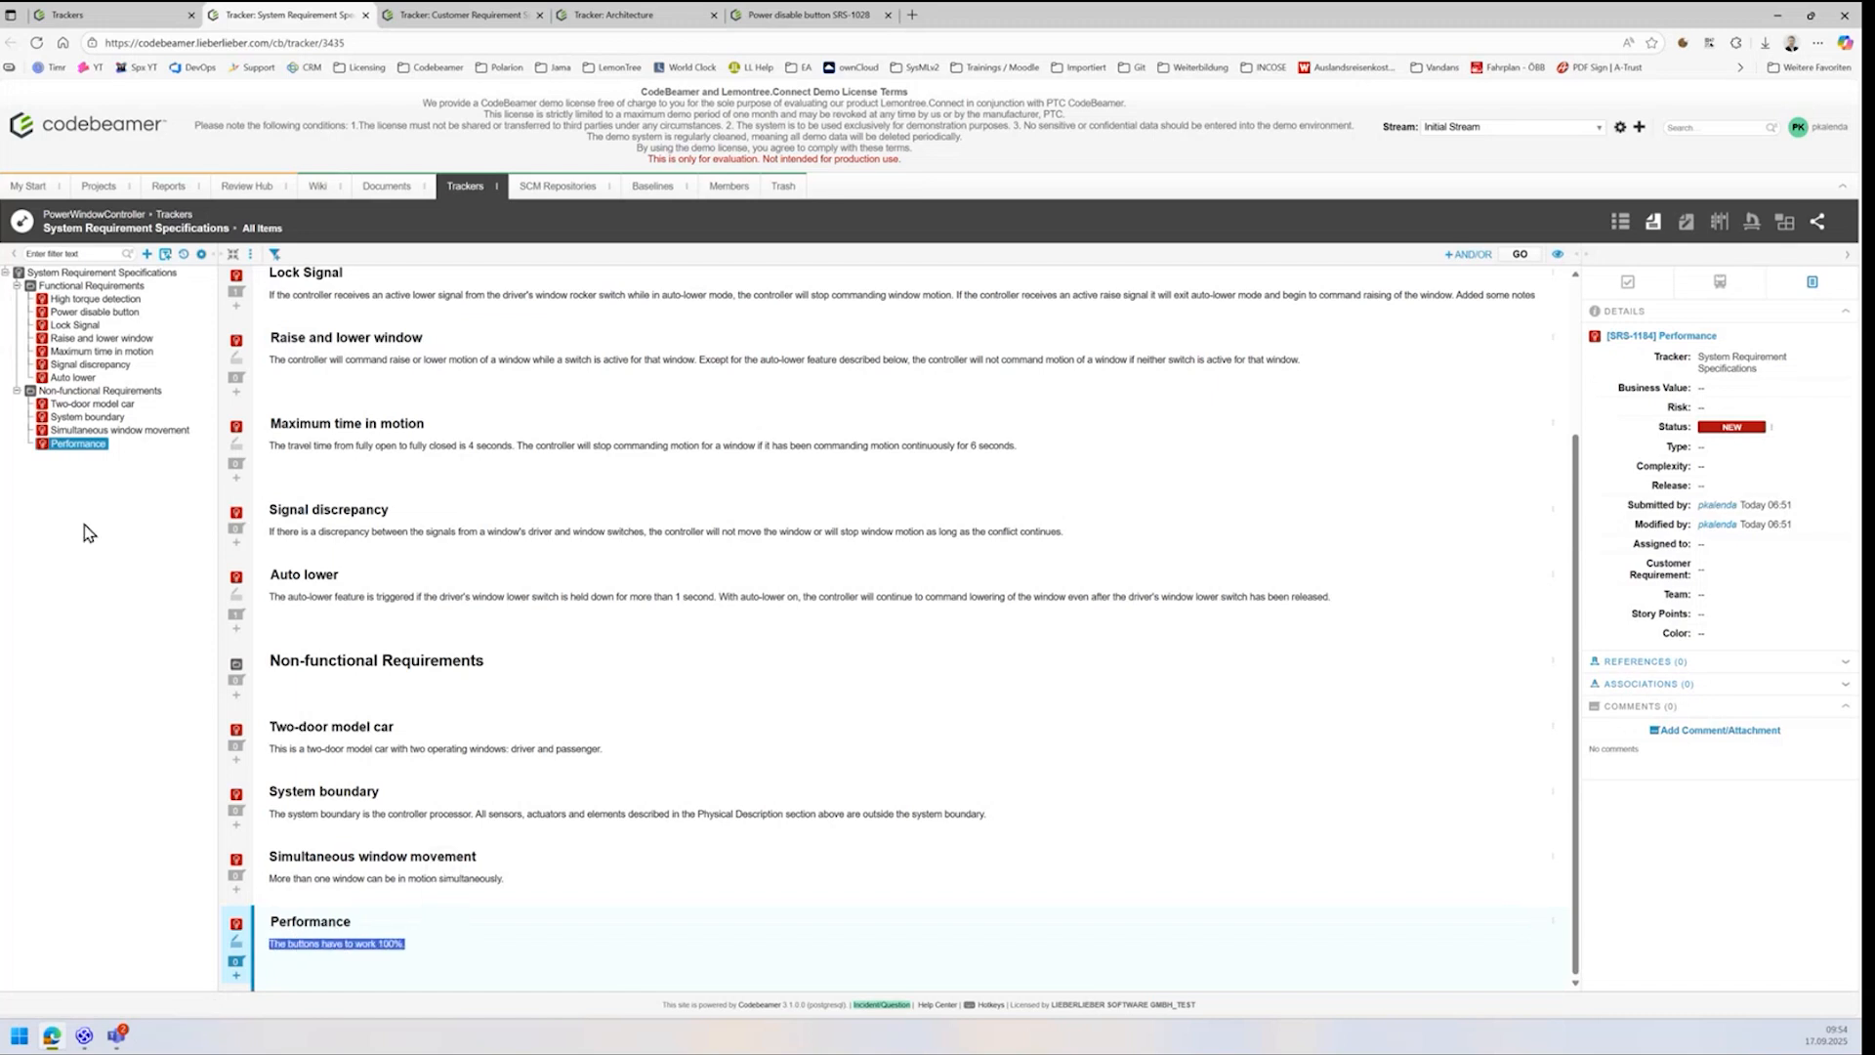
pyautogui.rightClick(69, 453)
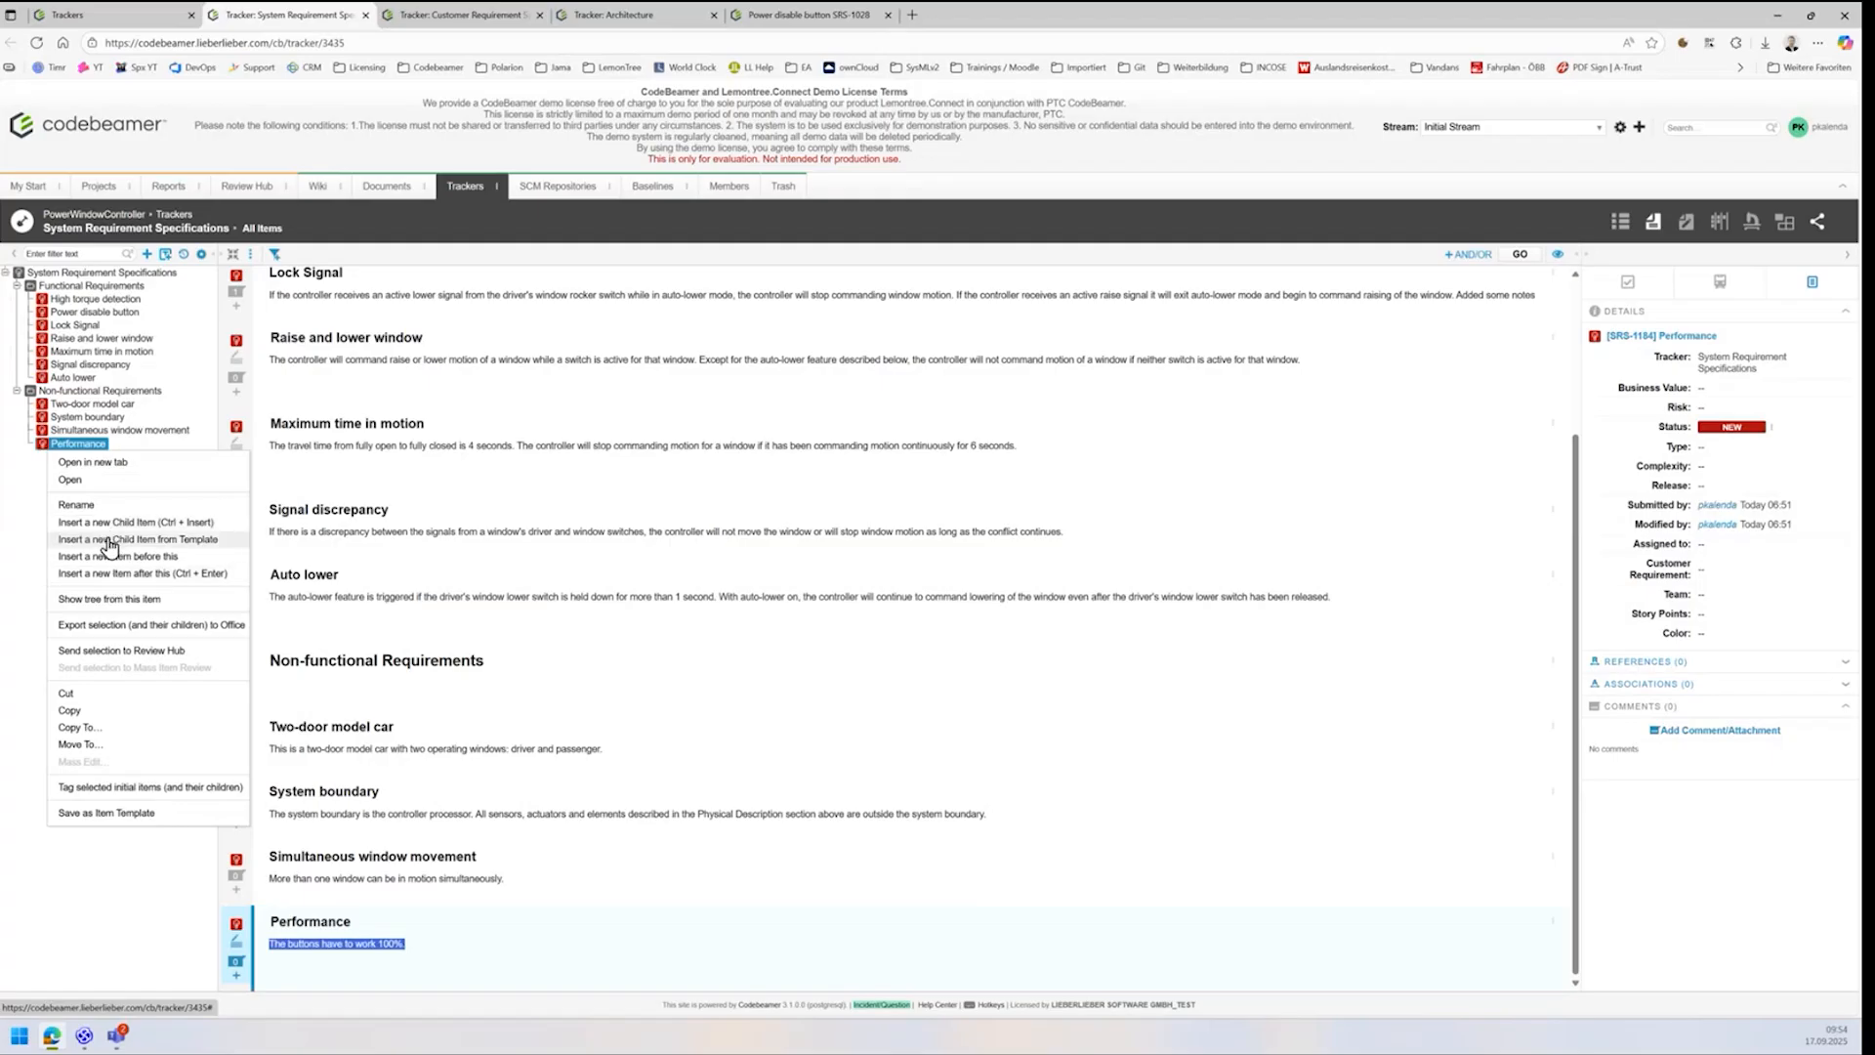
pyautogui.click(26, 542)
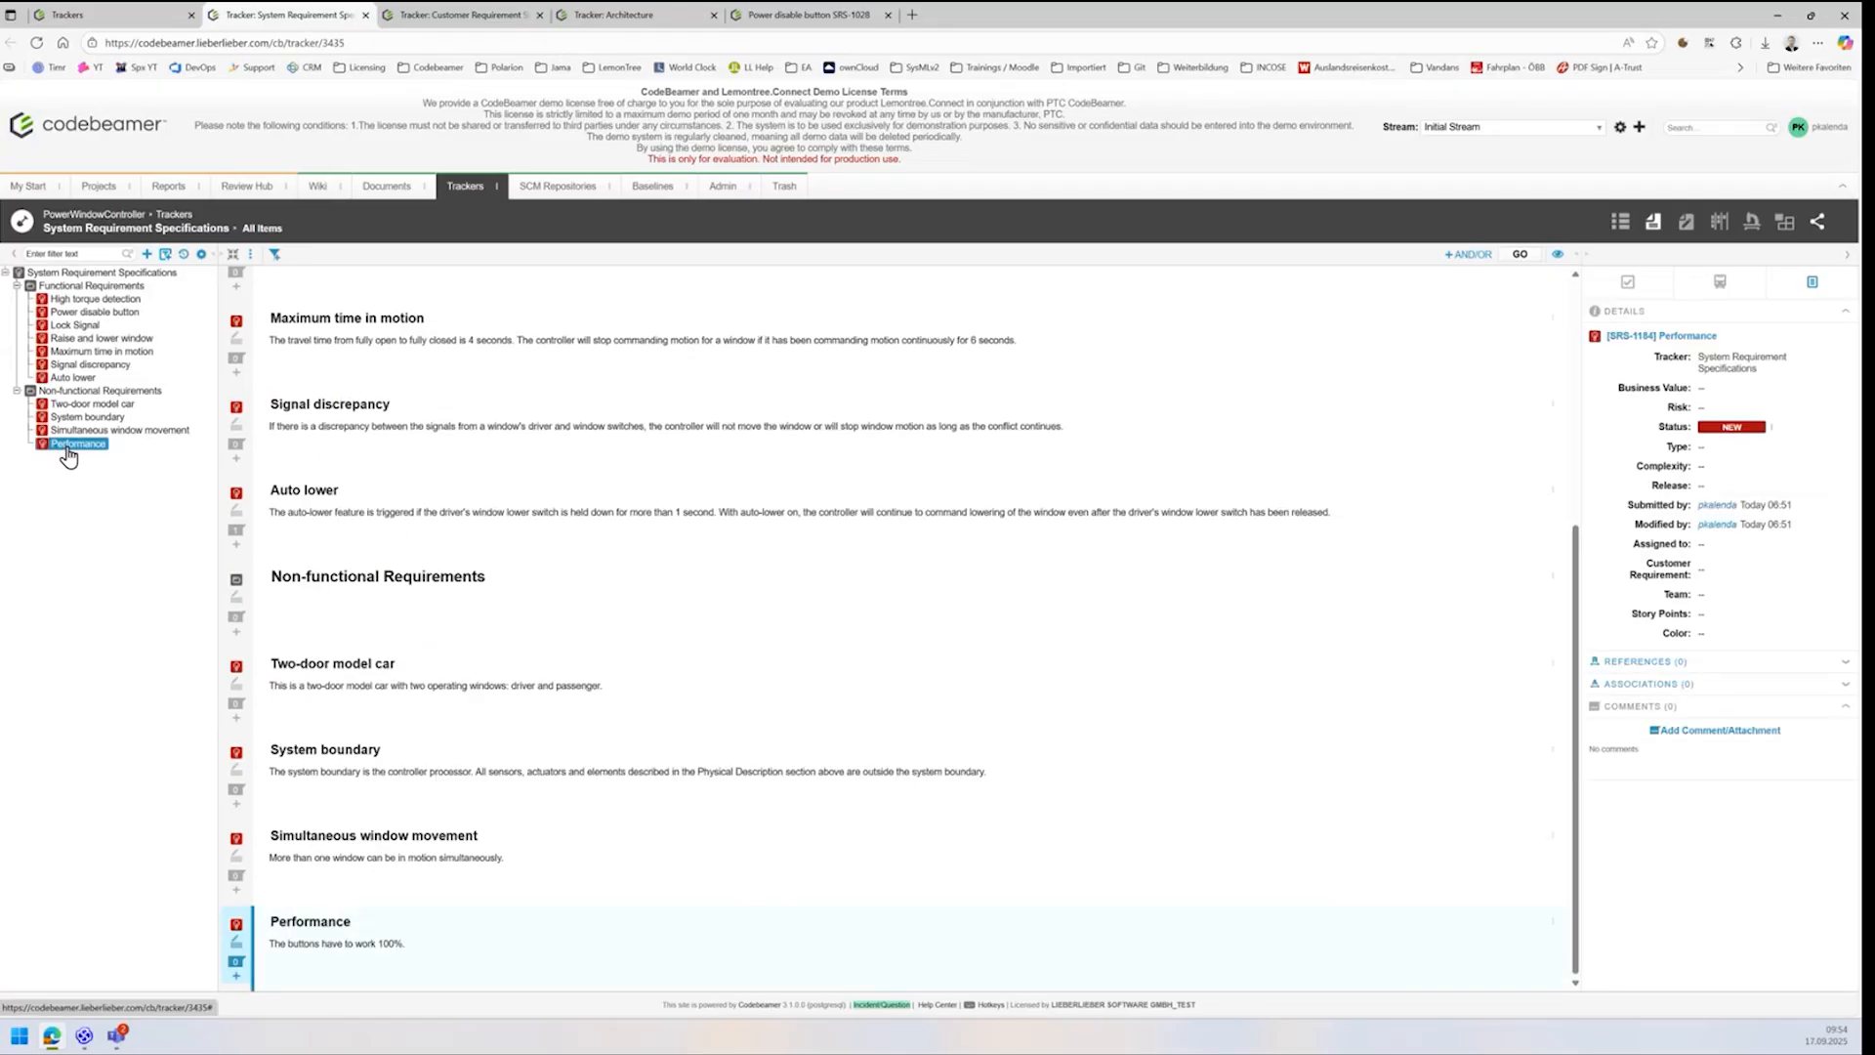
pyautogui.rightClick(67, 452)
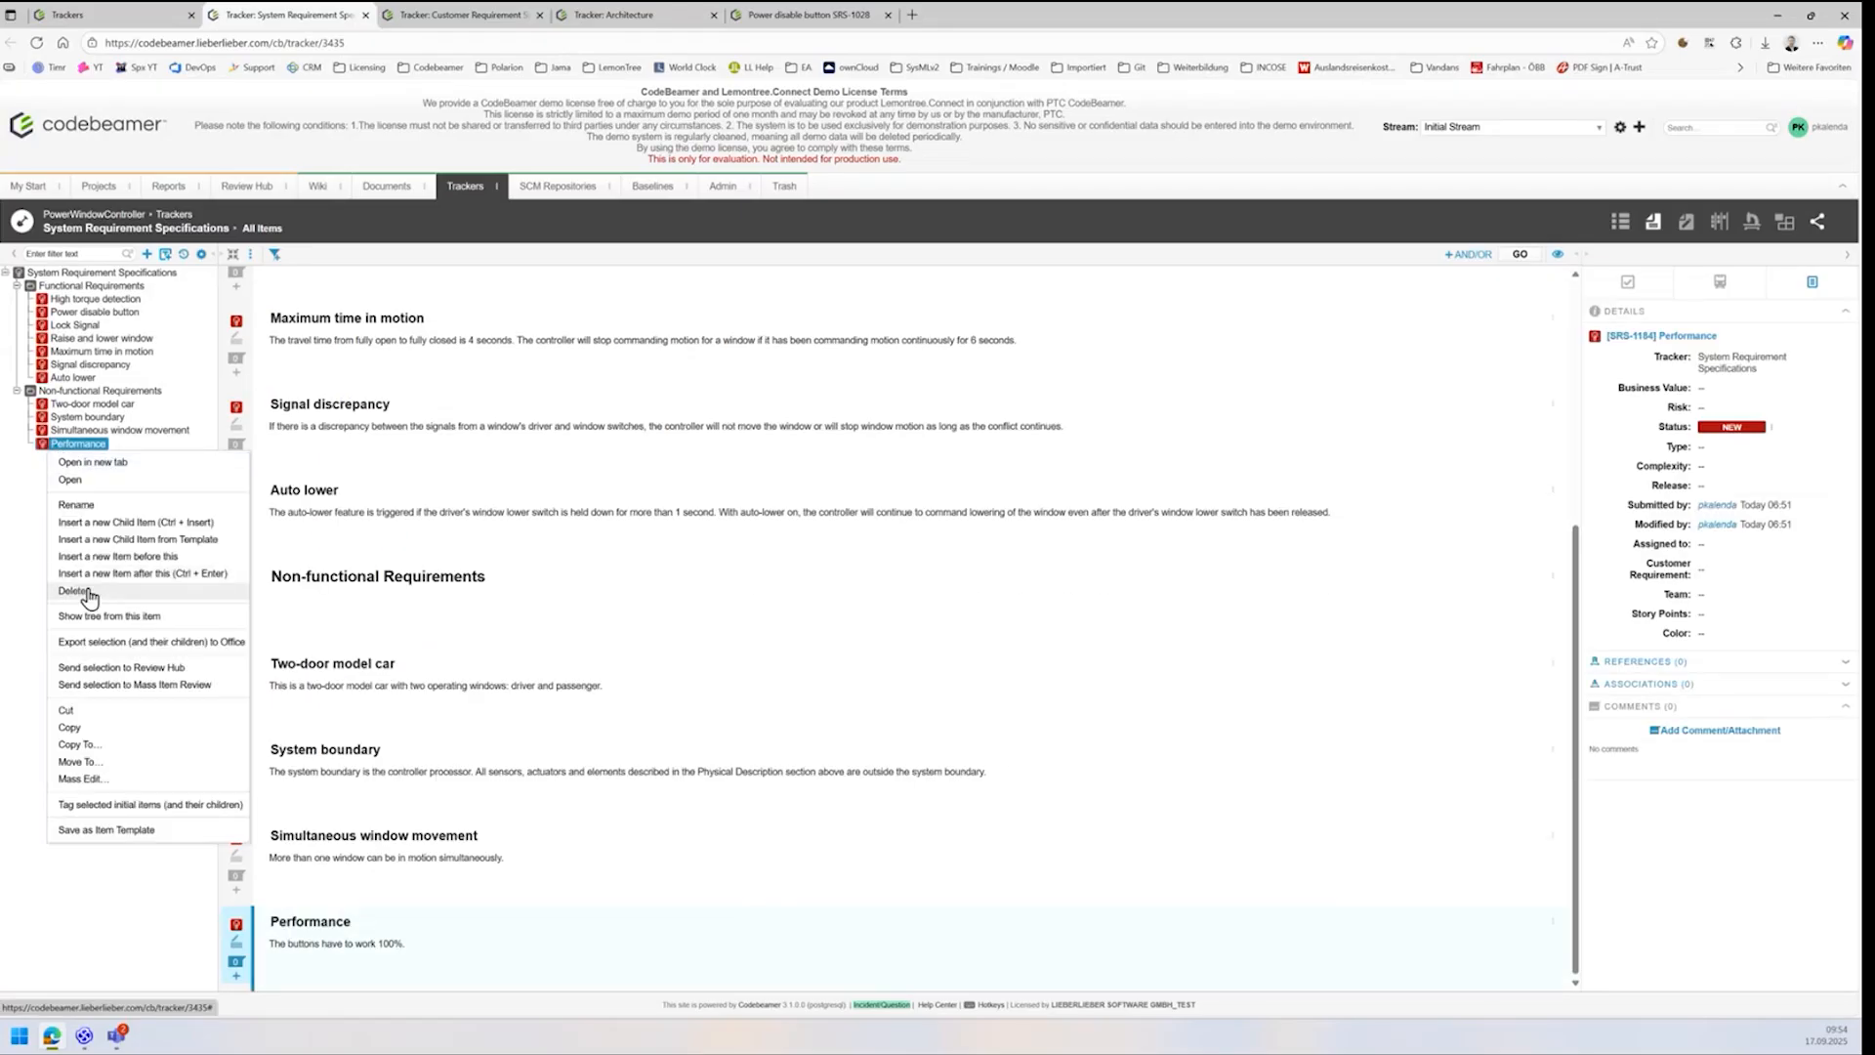
pyautogui.click(80, 598)
pyautogui.click(1012, 571)
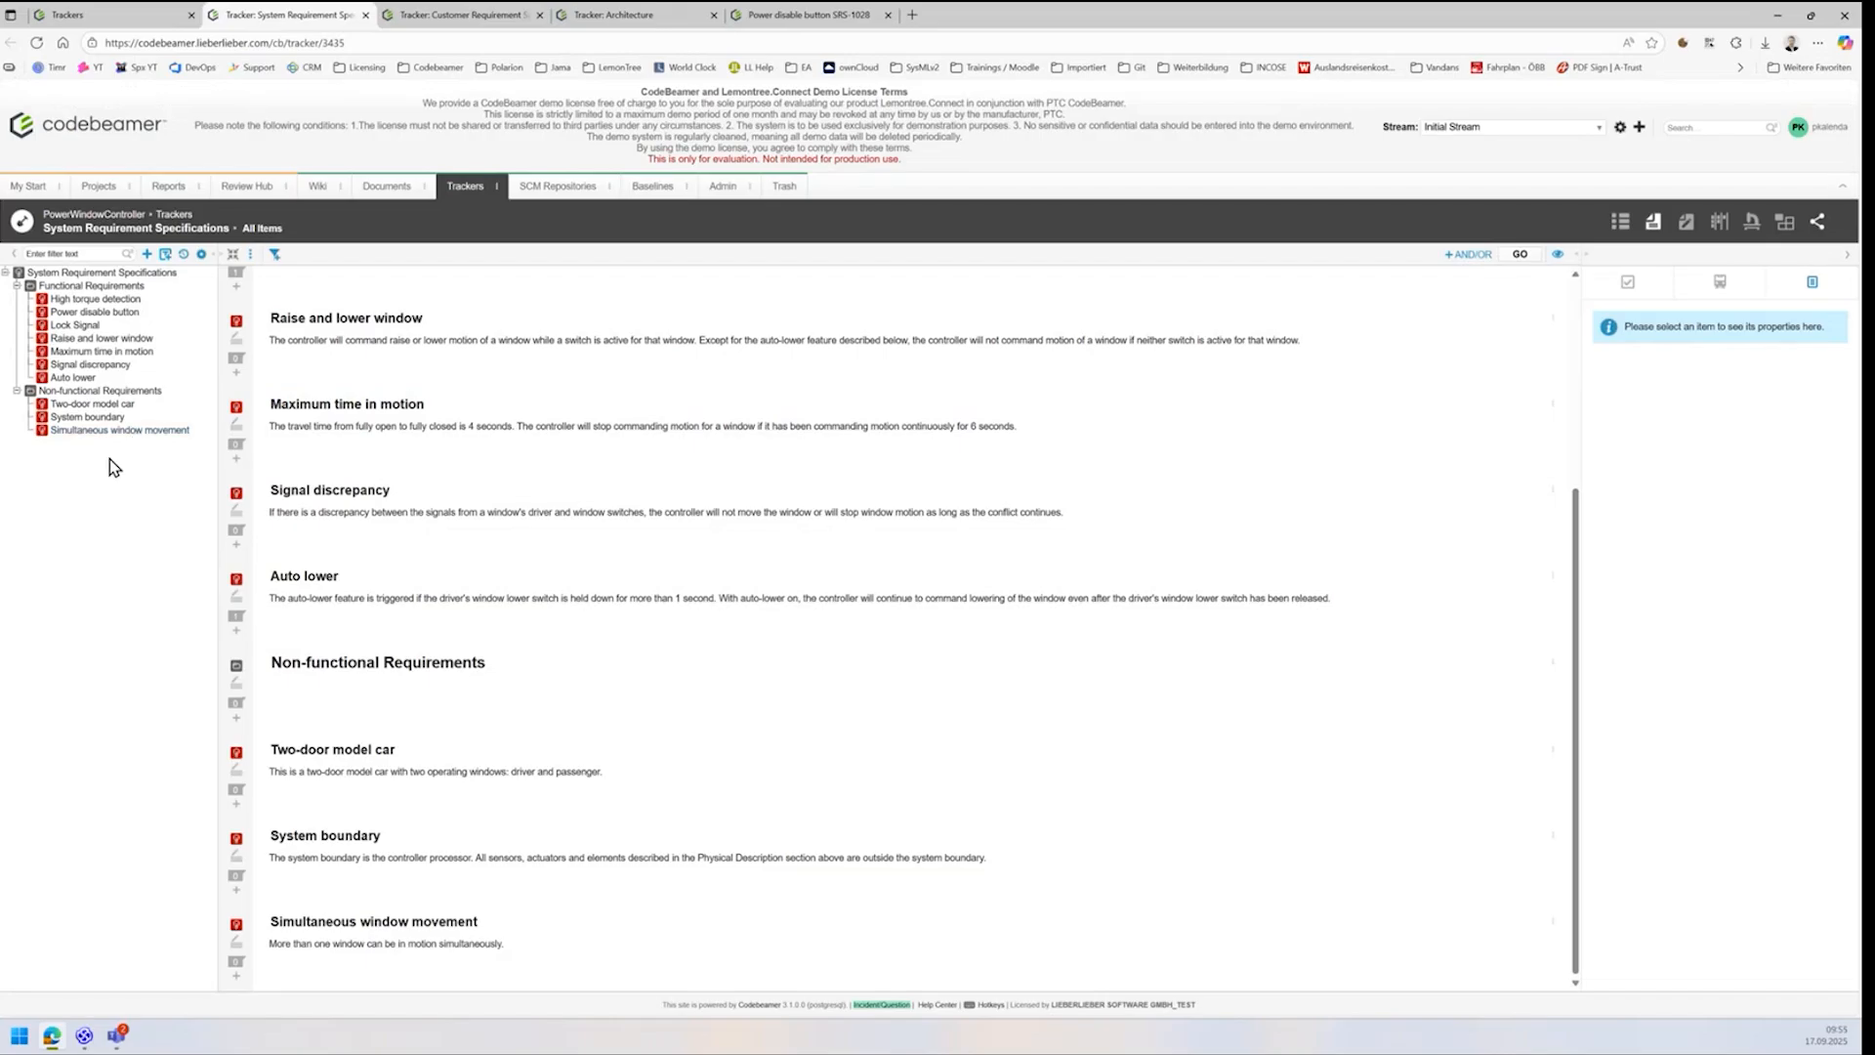
# Step: Rename the Power disable button requirement as "Power disable button - modified", add "Change here." to its description and save it
pyautogui.click(73, 377)
pyautogui.click(82, 313)
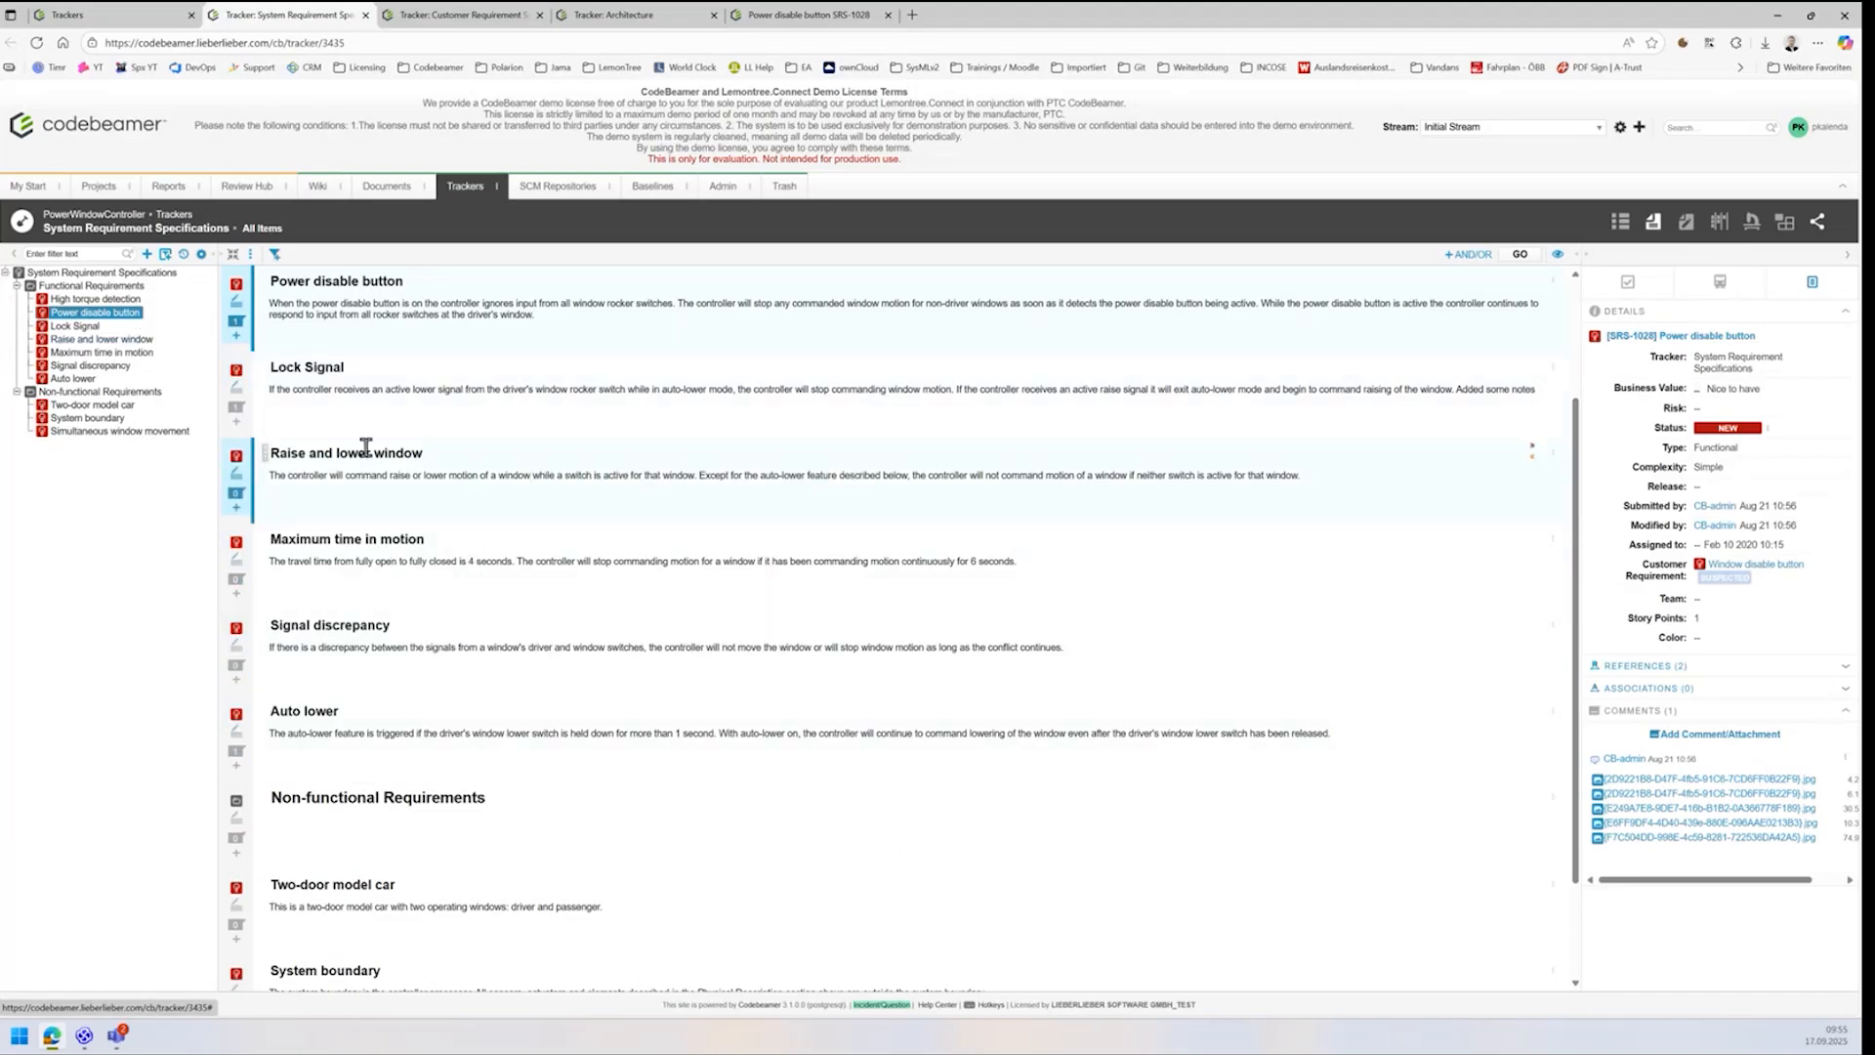
pyautogui.click(236, 301)
pyautogui.click(533, 362)
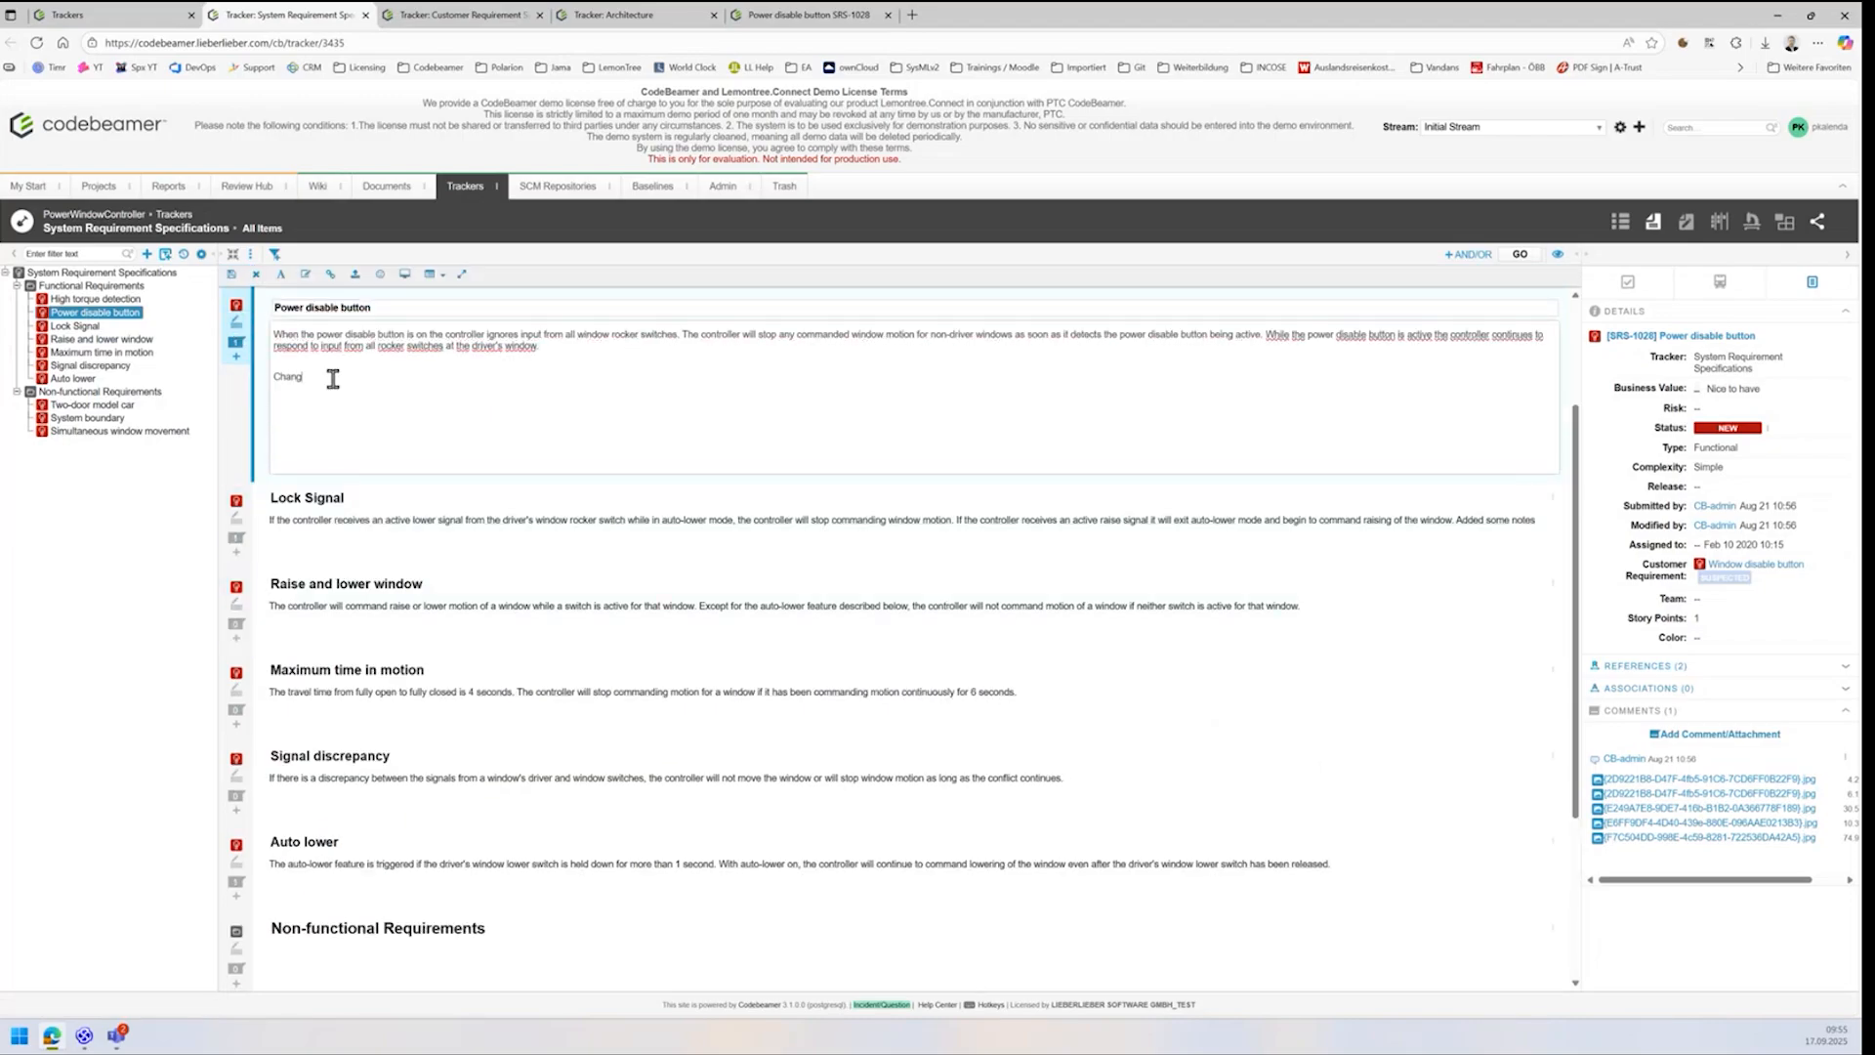
pyautogui.click(390, 309)
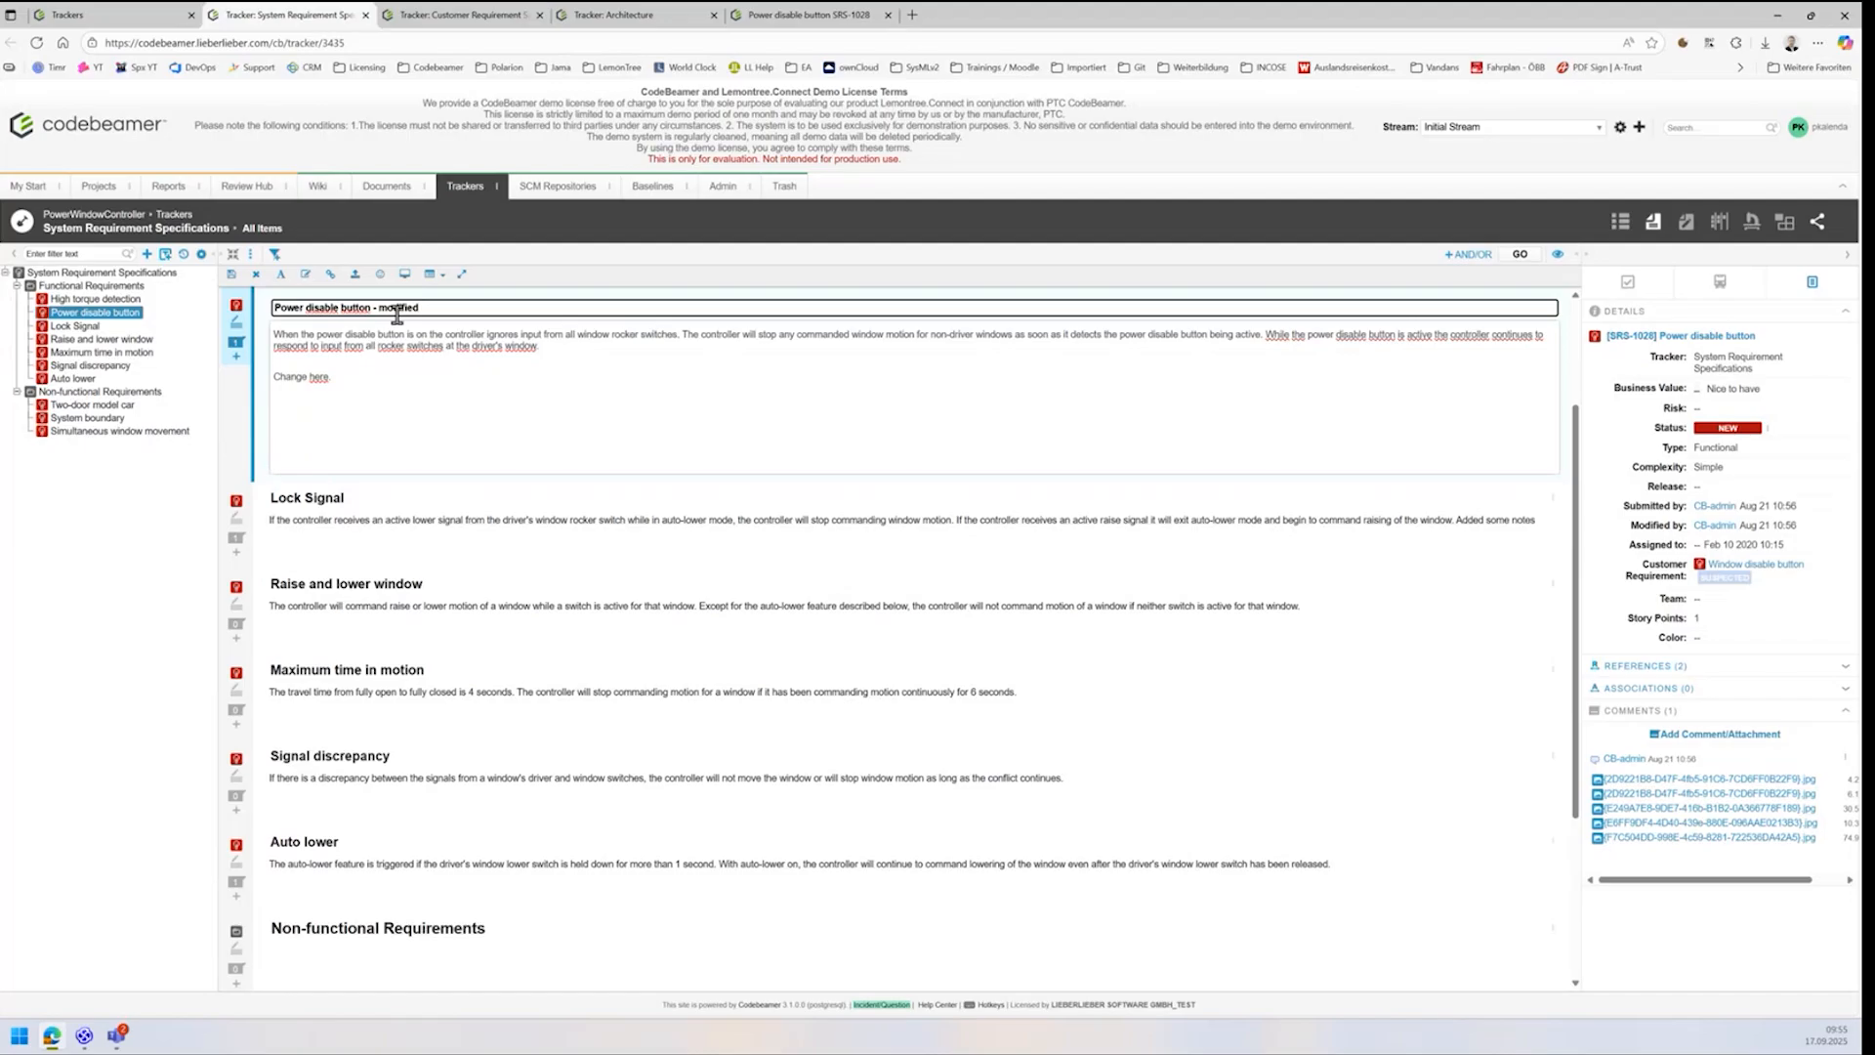
pyautogui.click(232, 273)
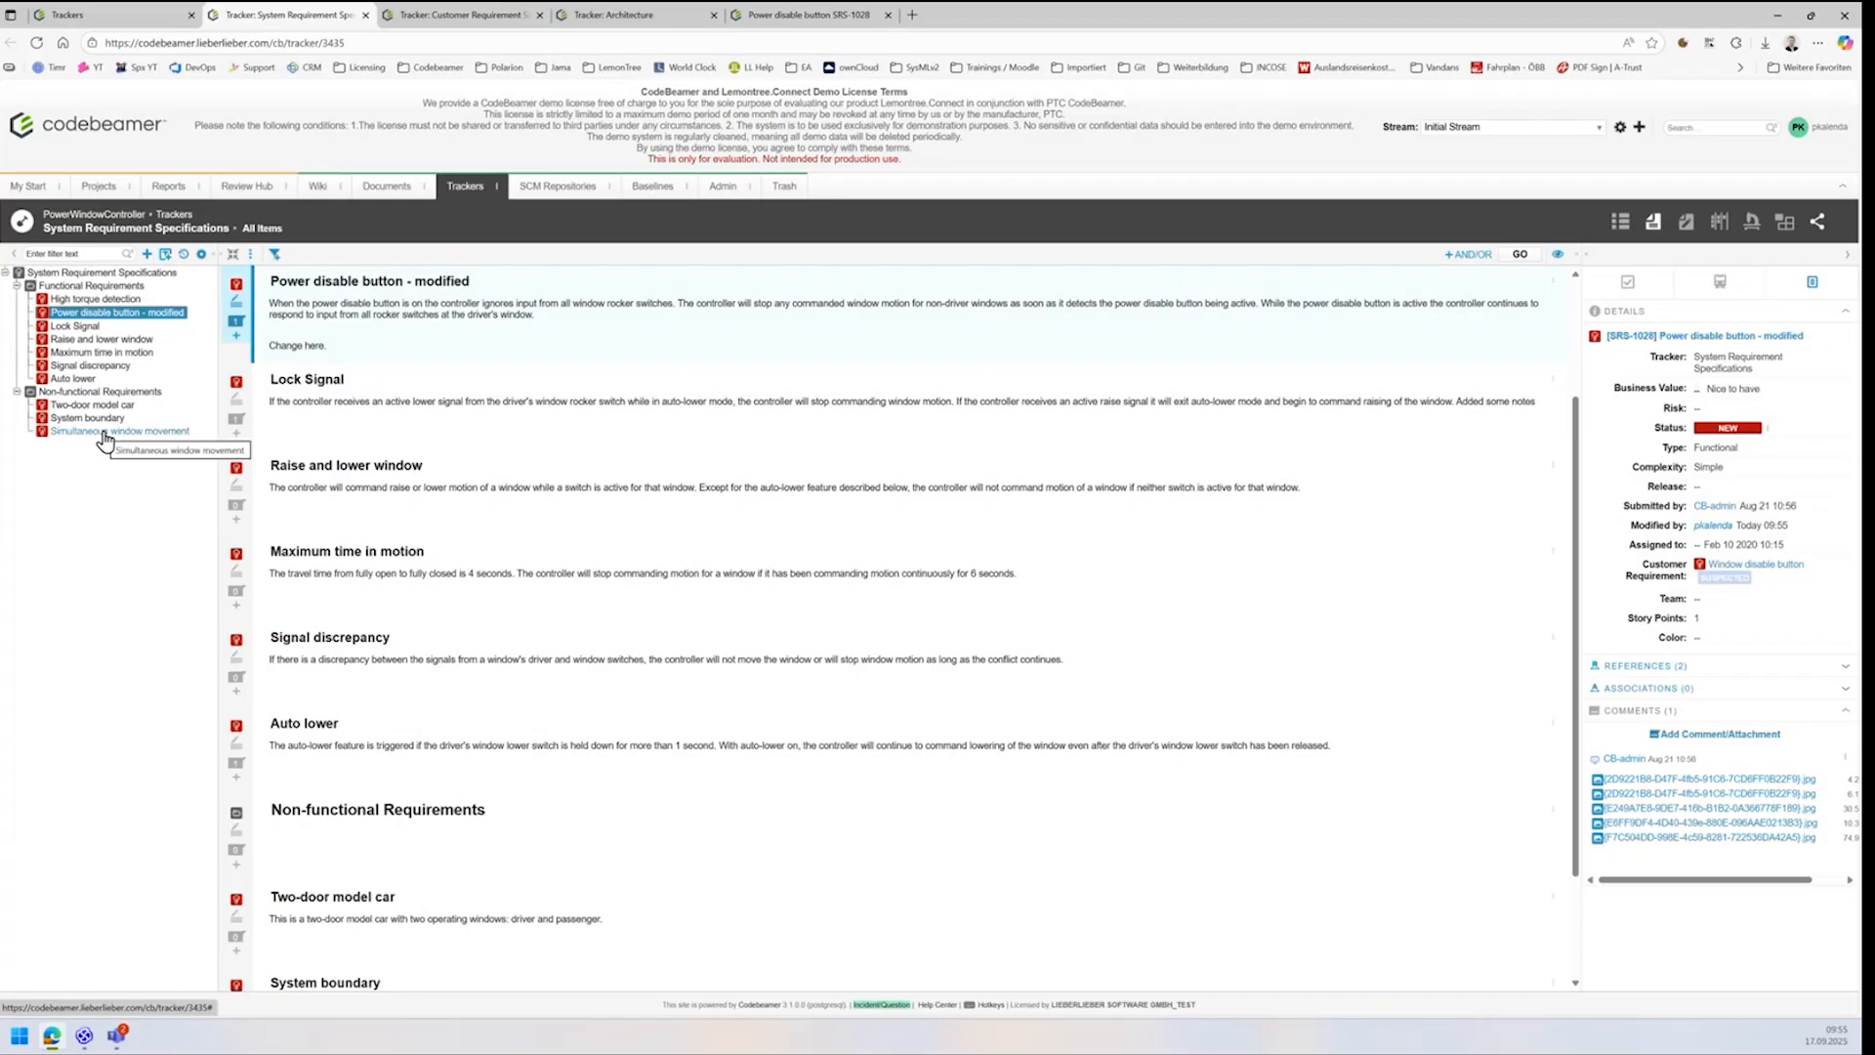
# Step: Switch to Enterprise Architect and import the System Requirement Specifications package from Codebeamer with LemonTree.Connect, accepting the listed changes and closing the completion message
pyautogui.click(84, 1035)
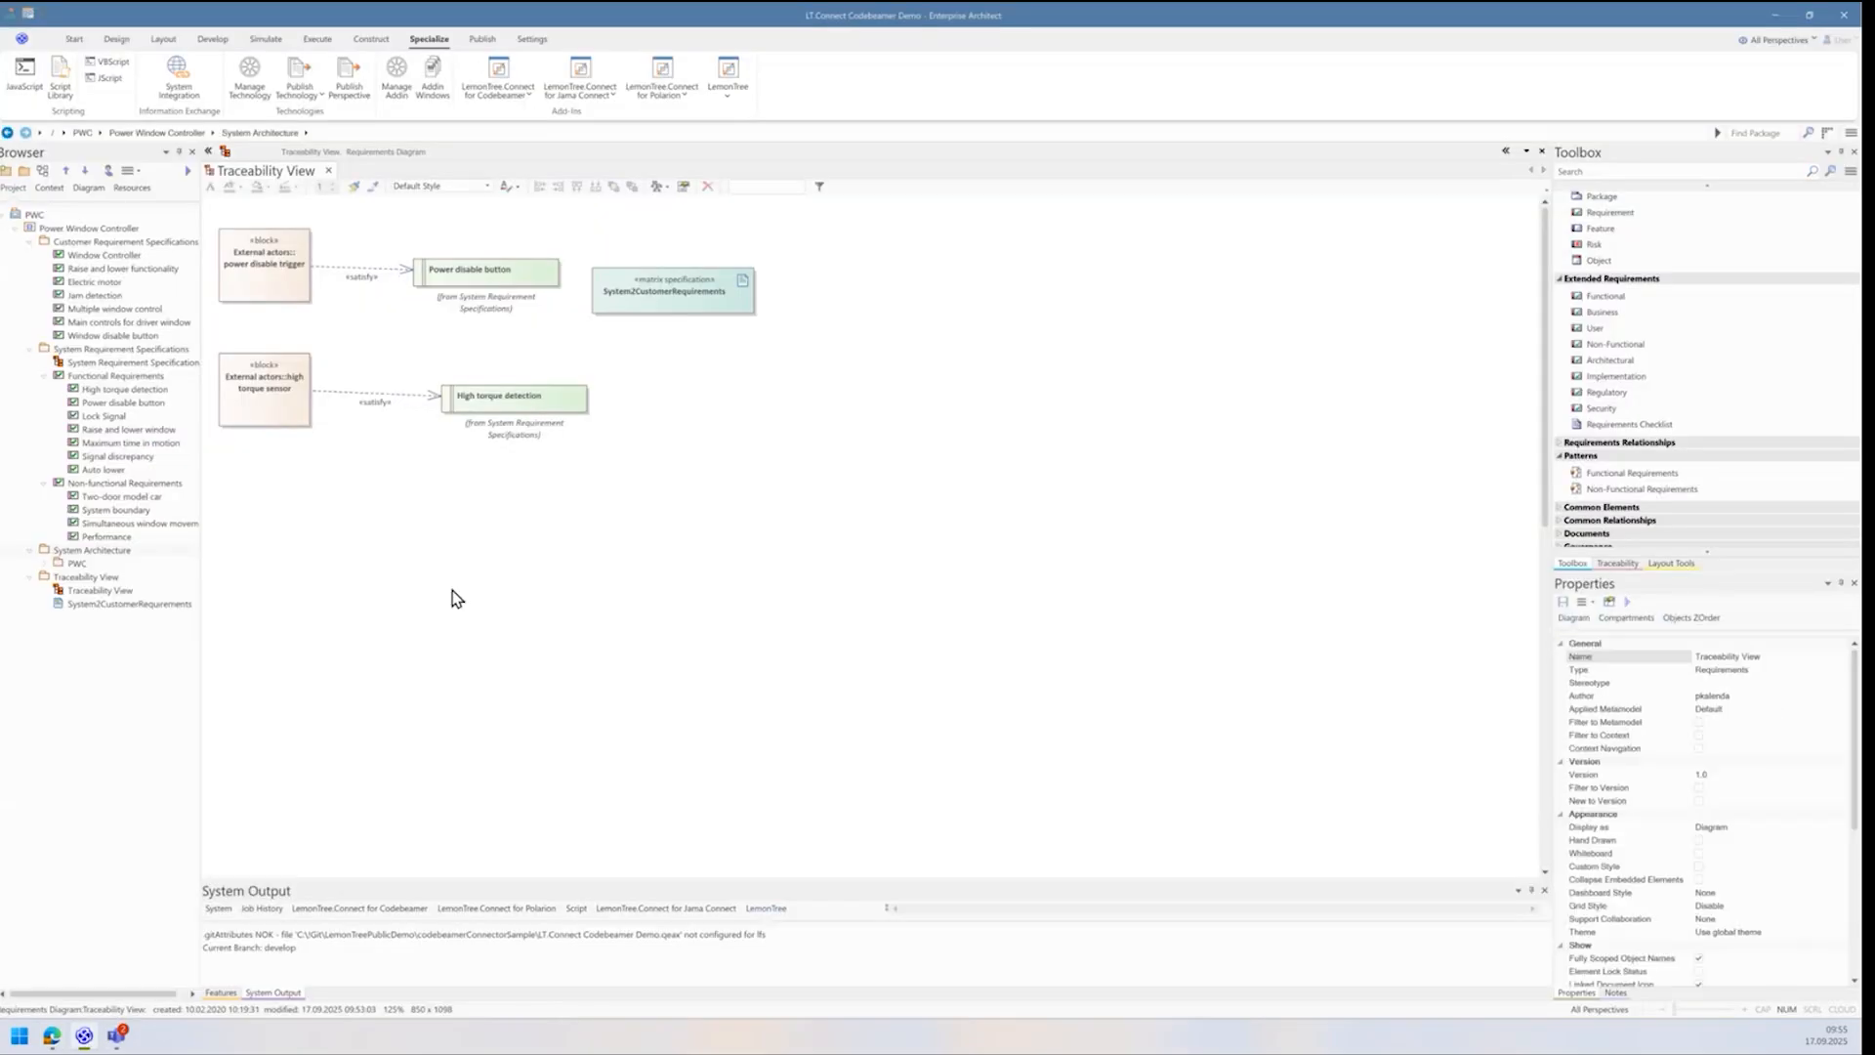
pyautogui.click(104, 352)
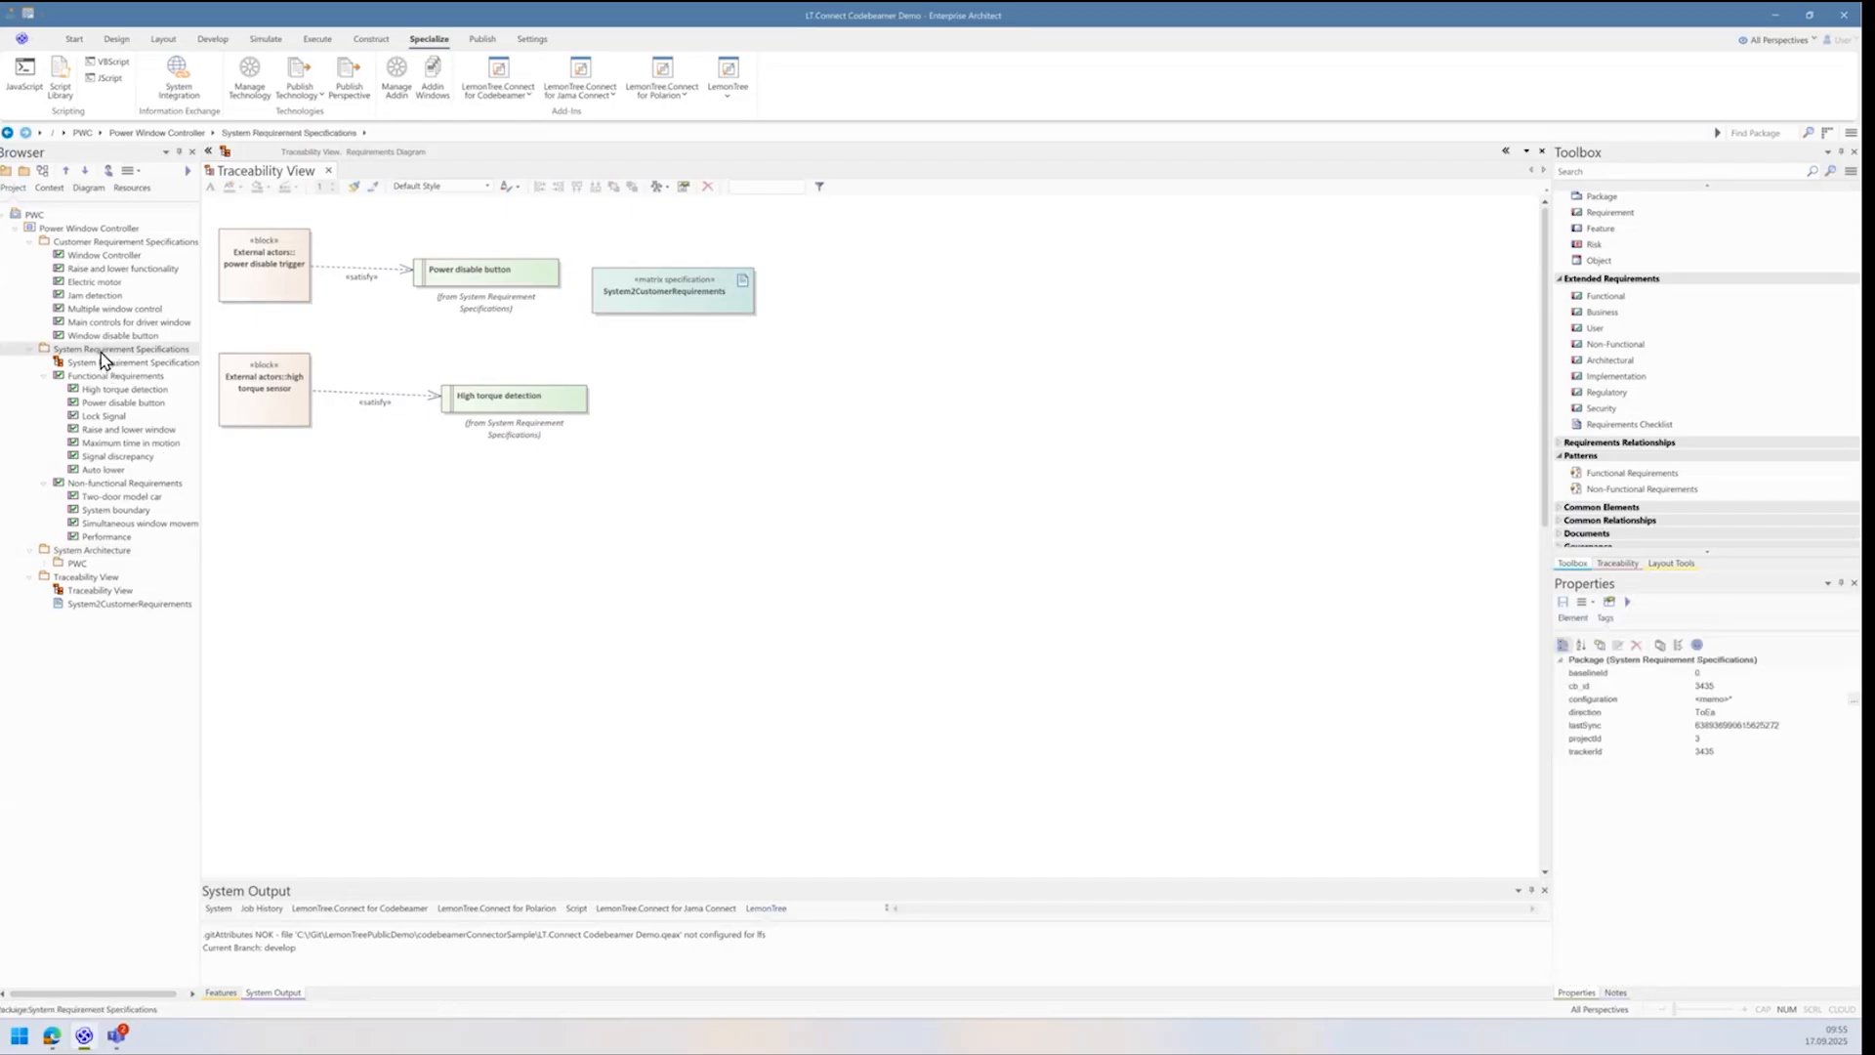
pyautogui.rightClick(98, 360)
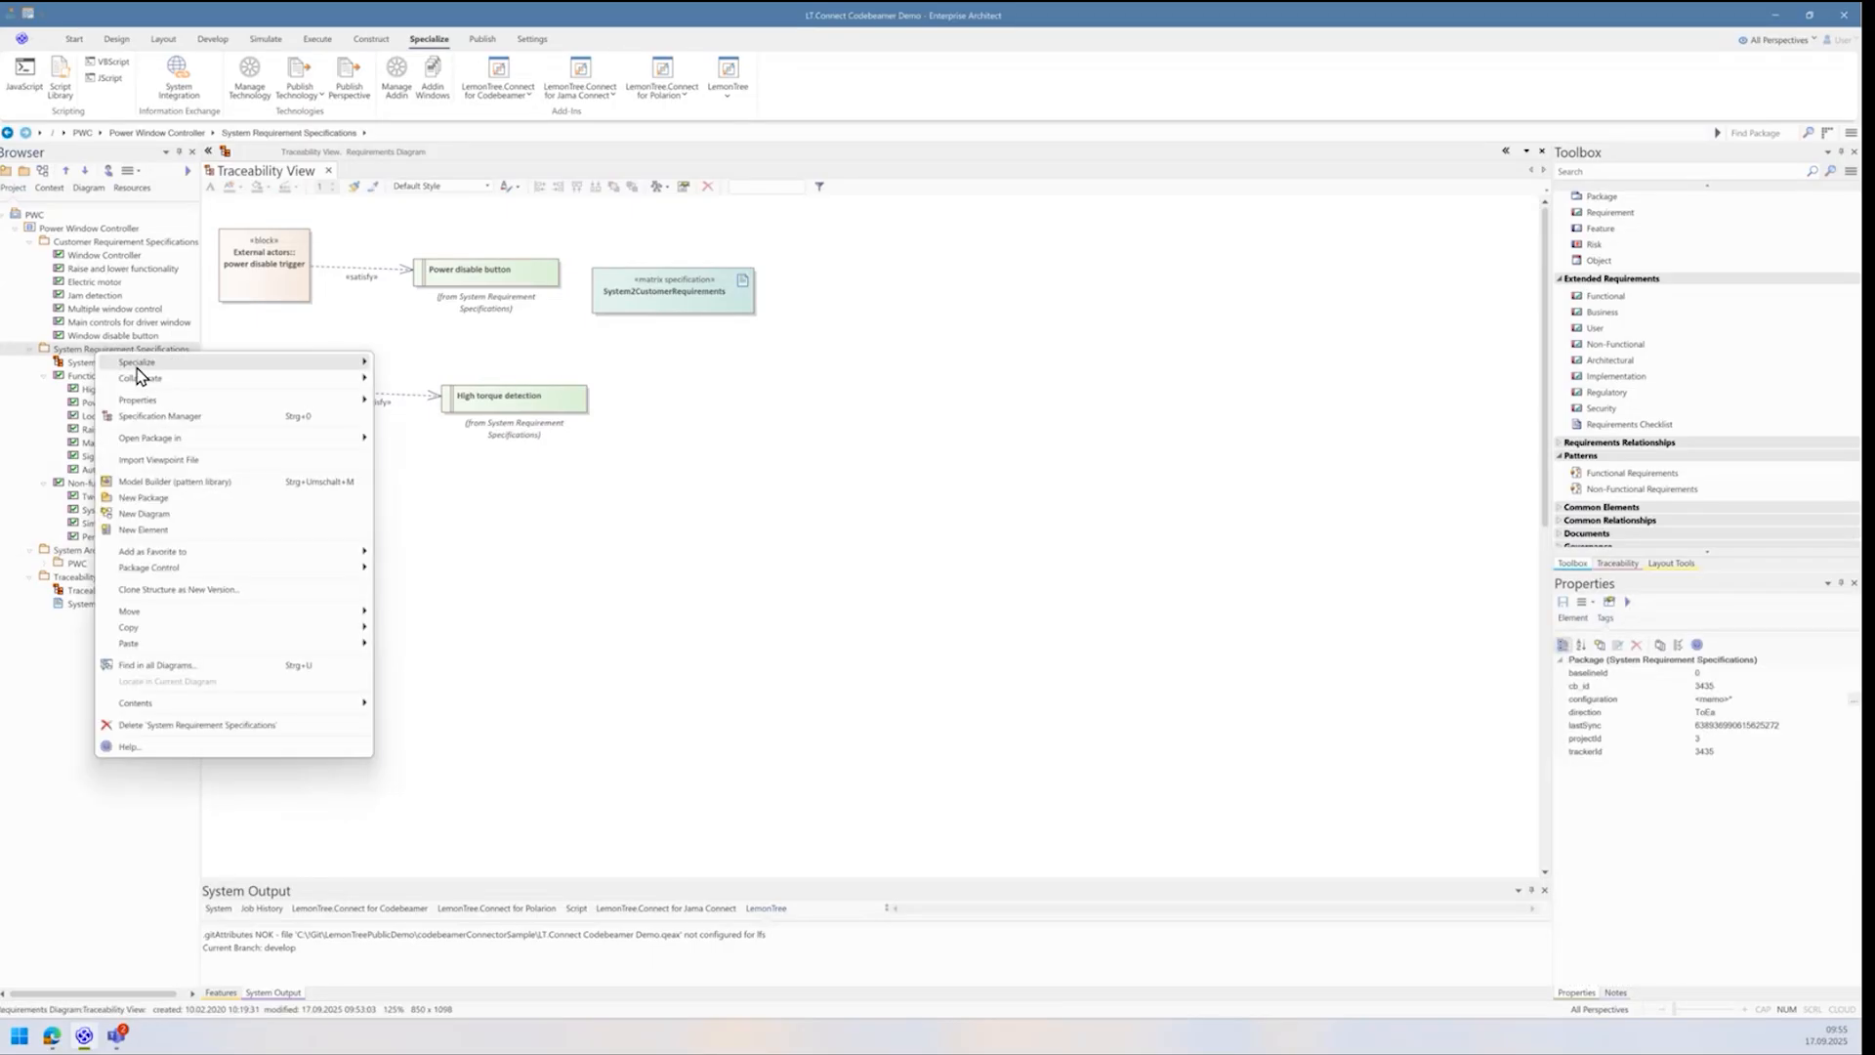
pyautogui.moveTo(301, 363)
pyautogui.moveTo(471, 388)
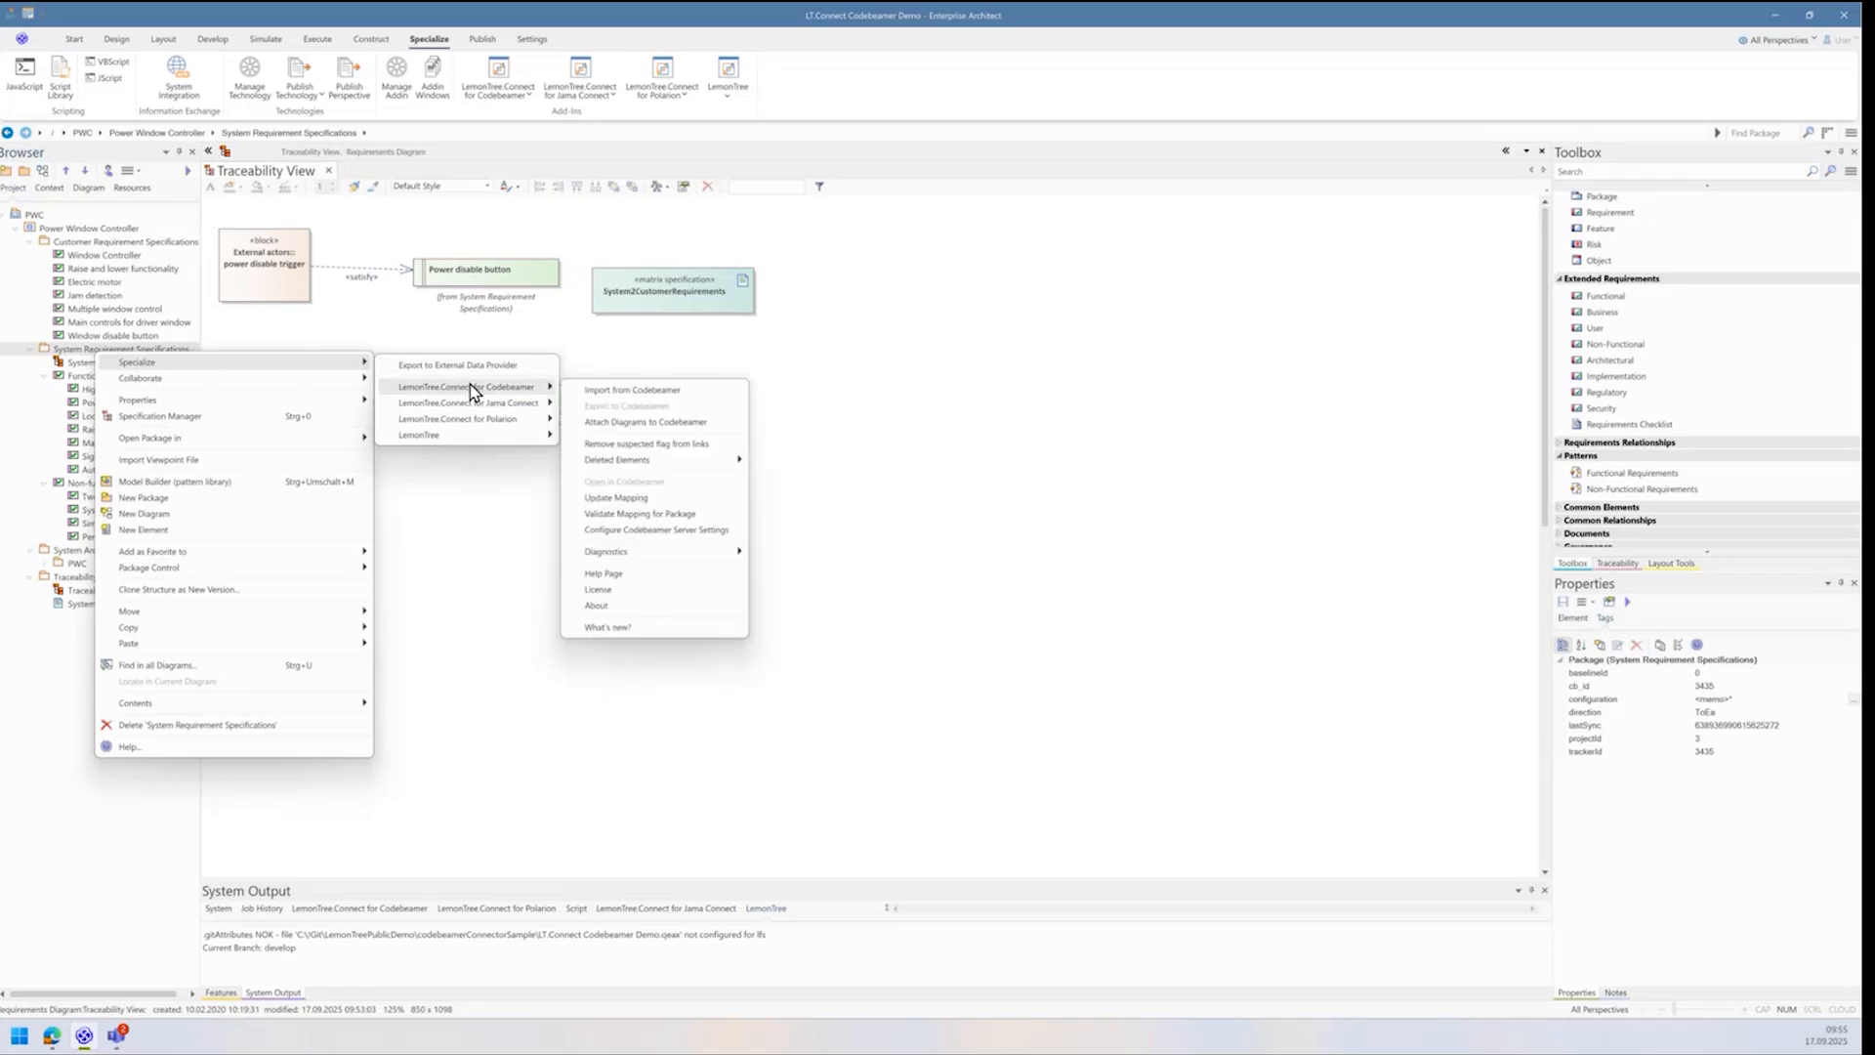
pyautogui.click(586, 389)
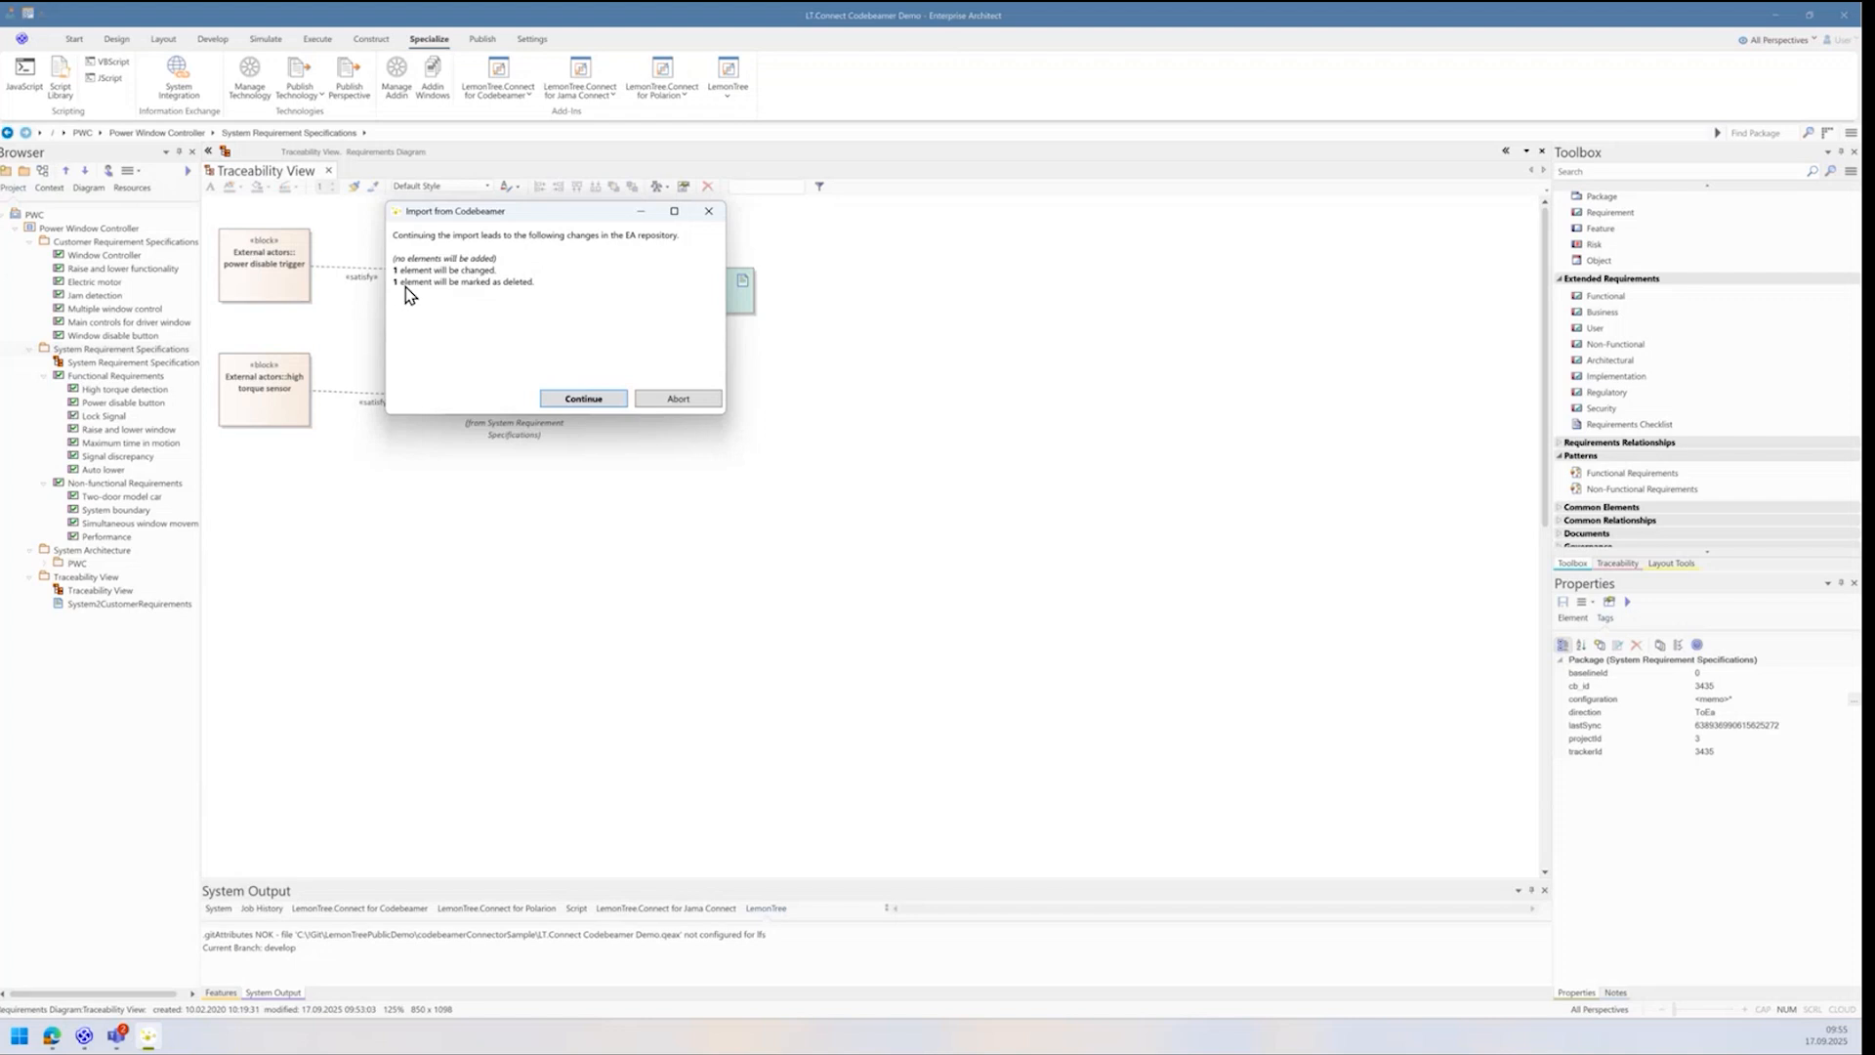
pyautogui.click(582, 403)
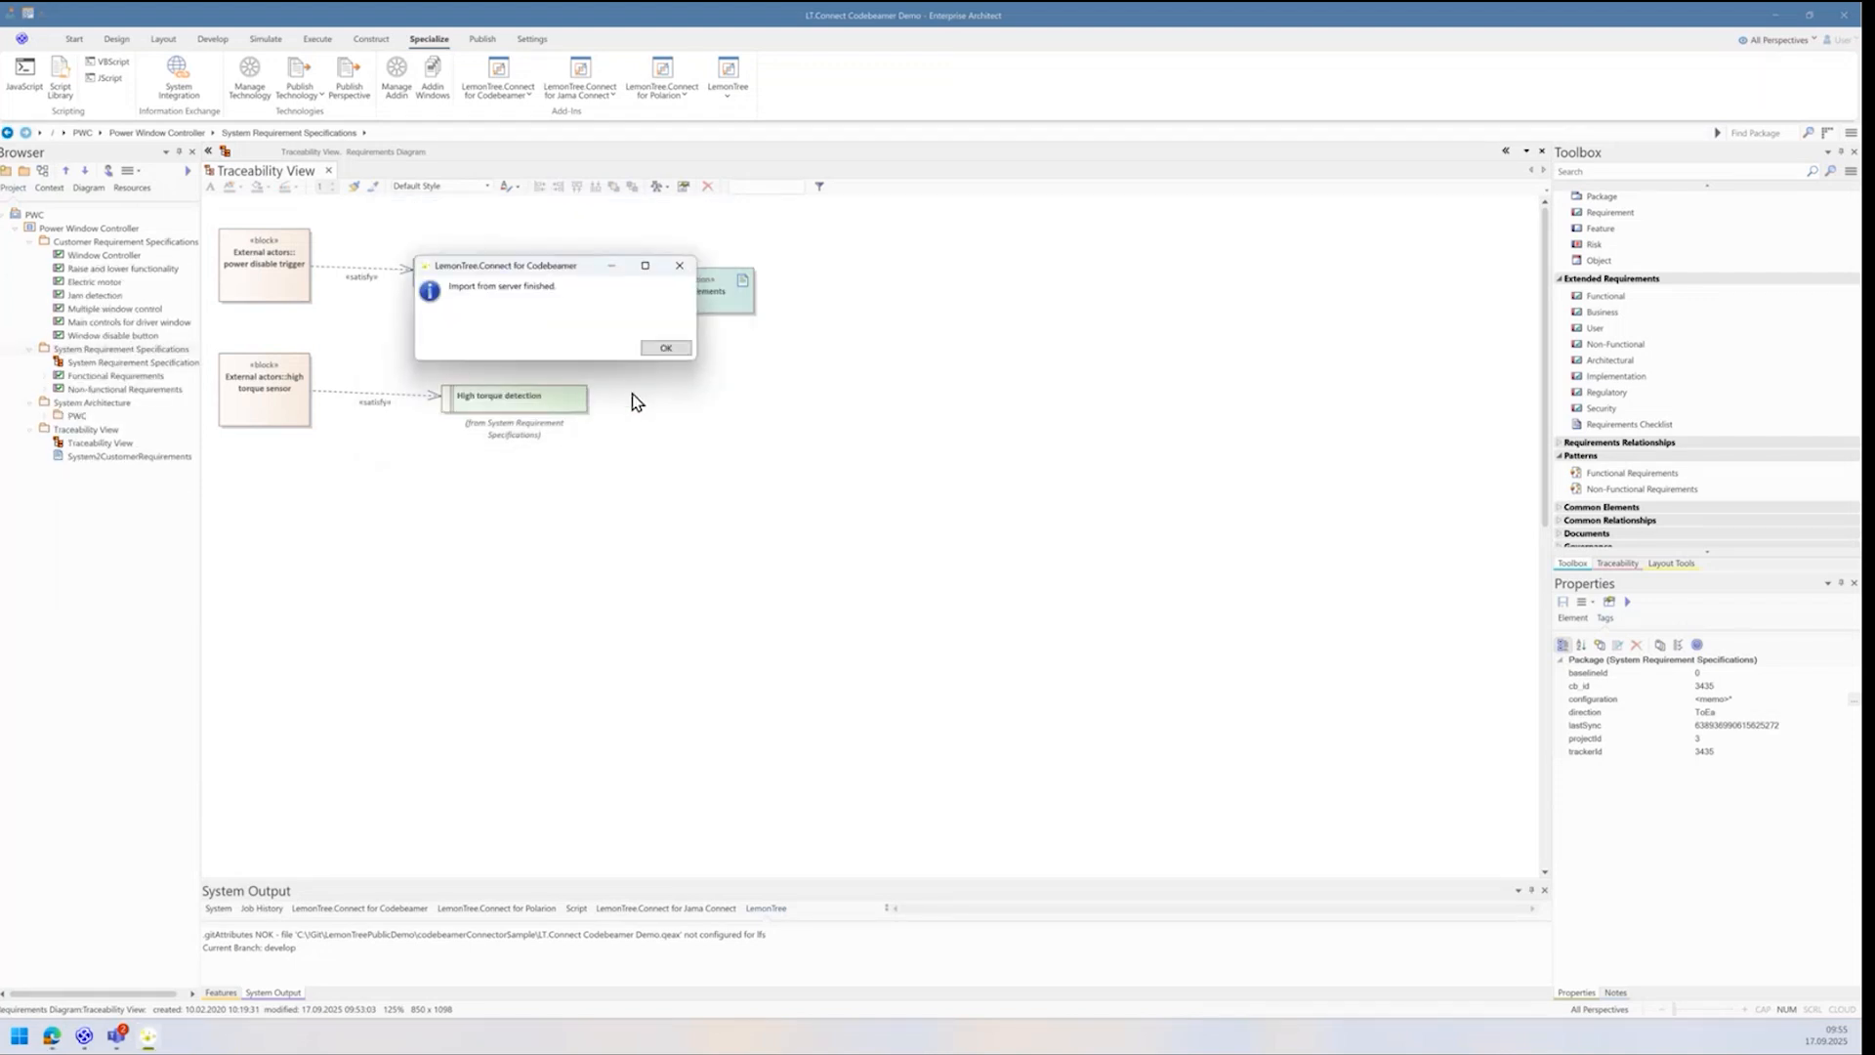
pyautogui.click(668, 349)
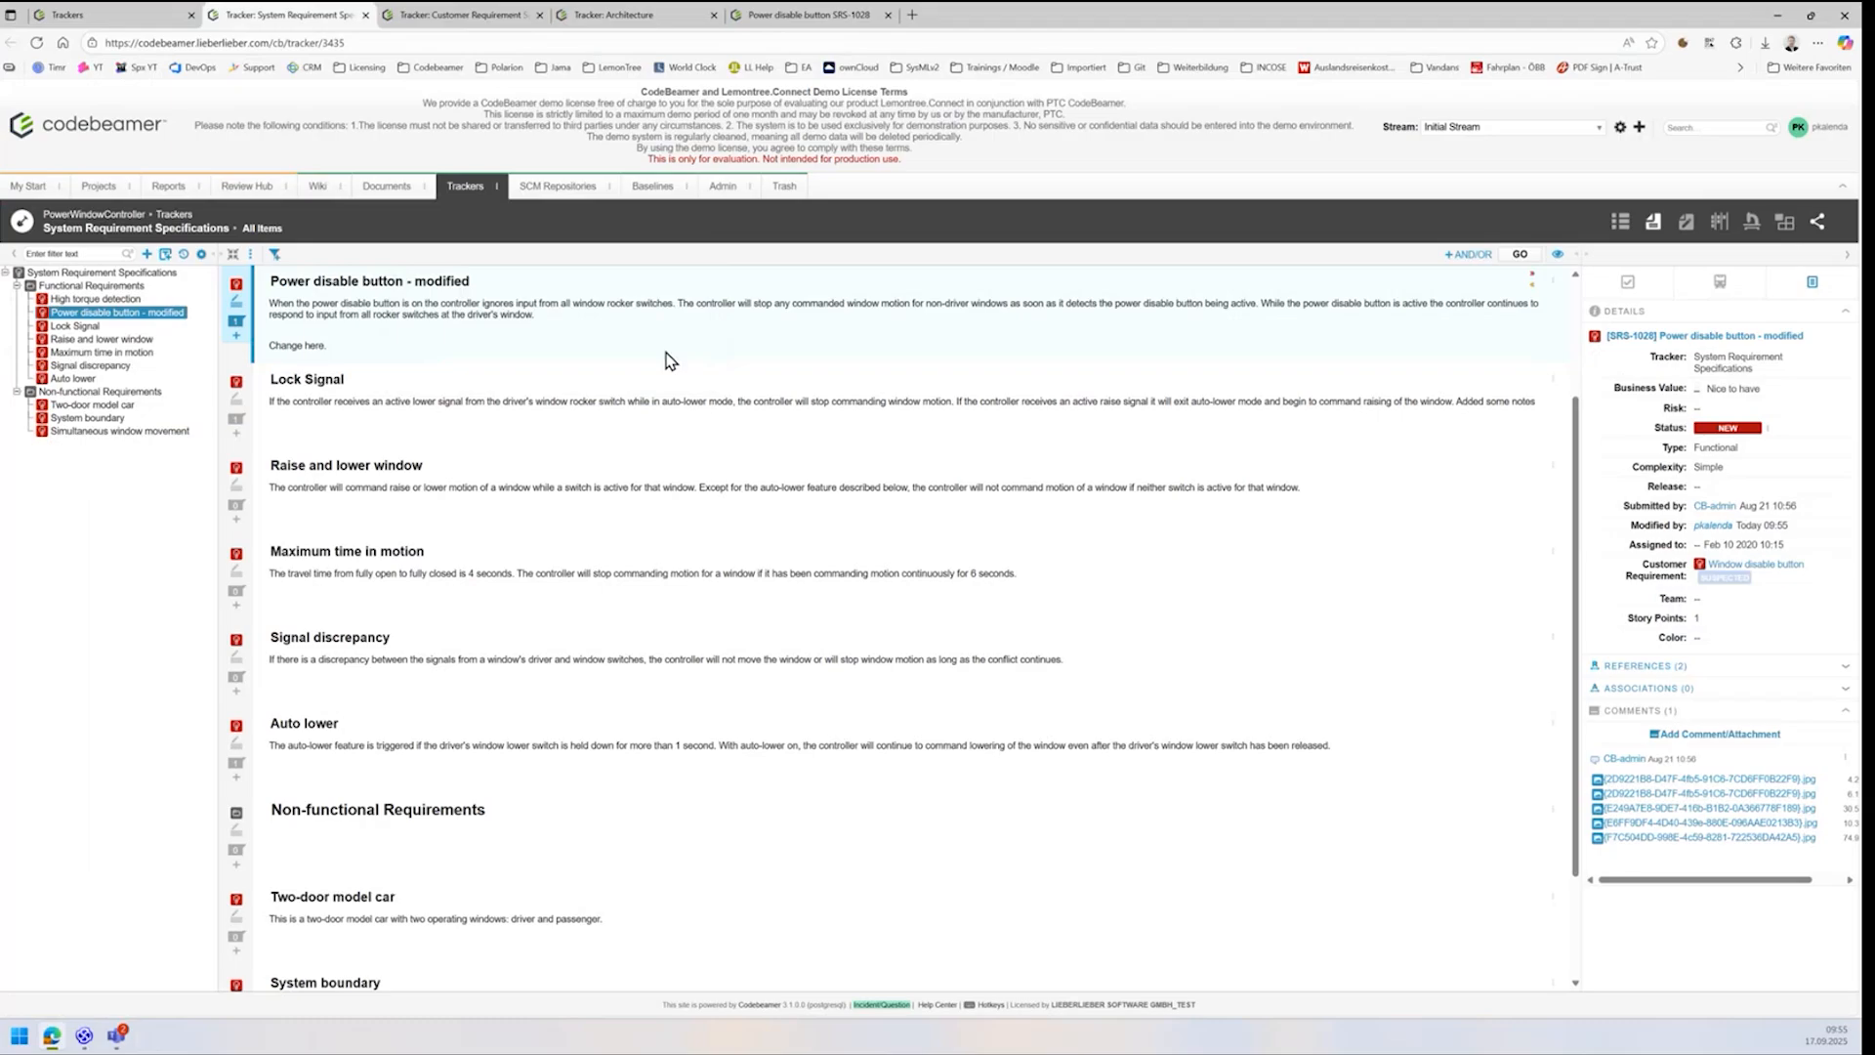
# Step: Return to Enterprise Architect, expand the Functional Requirements and check the modified Power disable button requirement's name and notes
pyautogui.click(85, 1035)
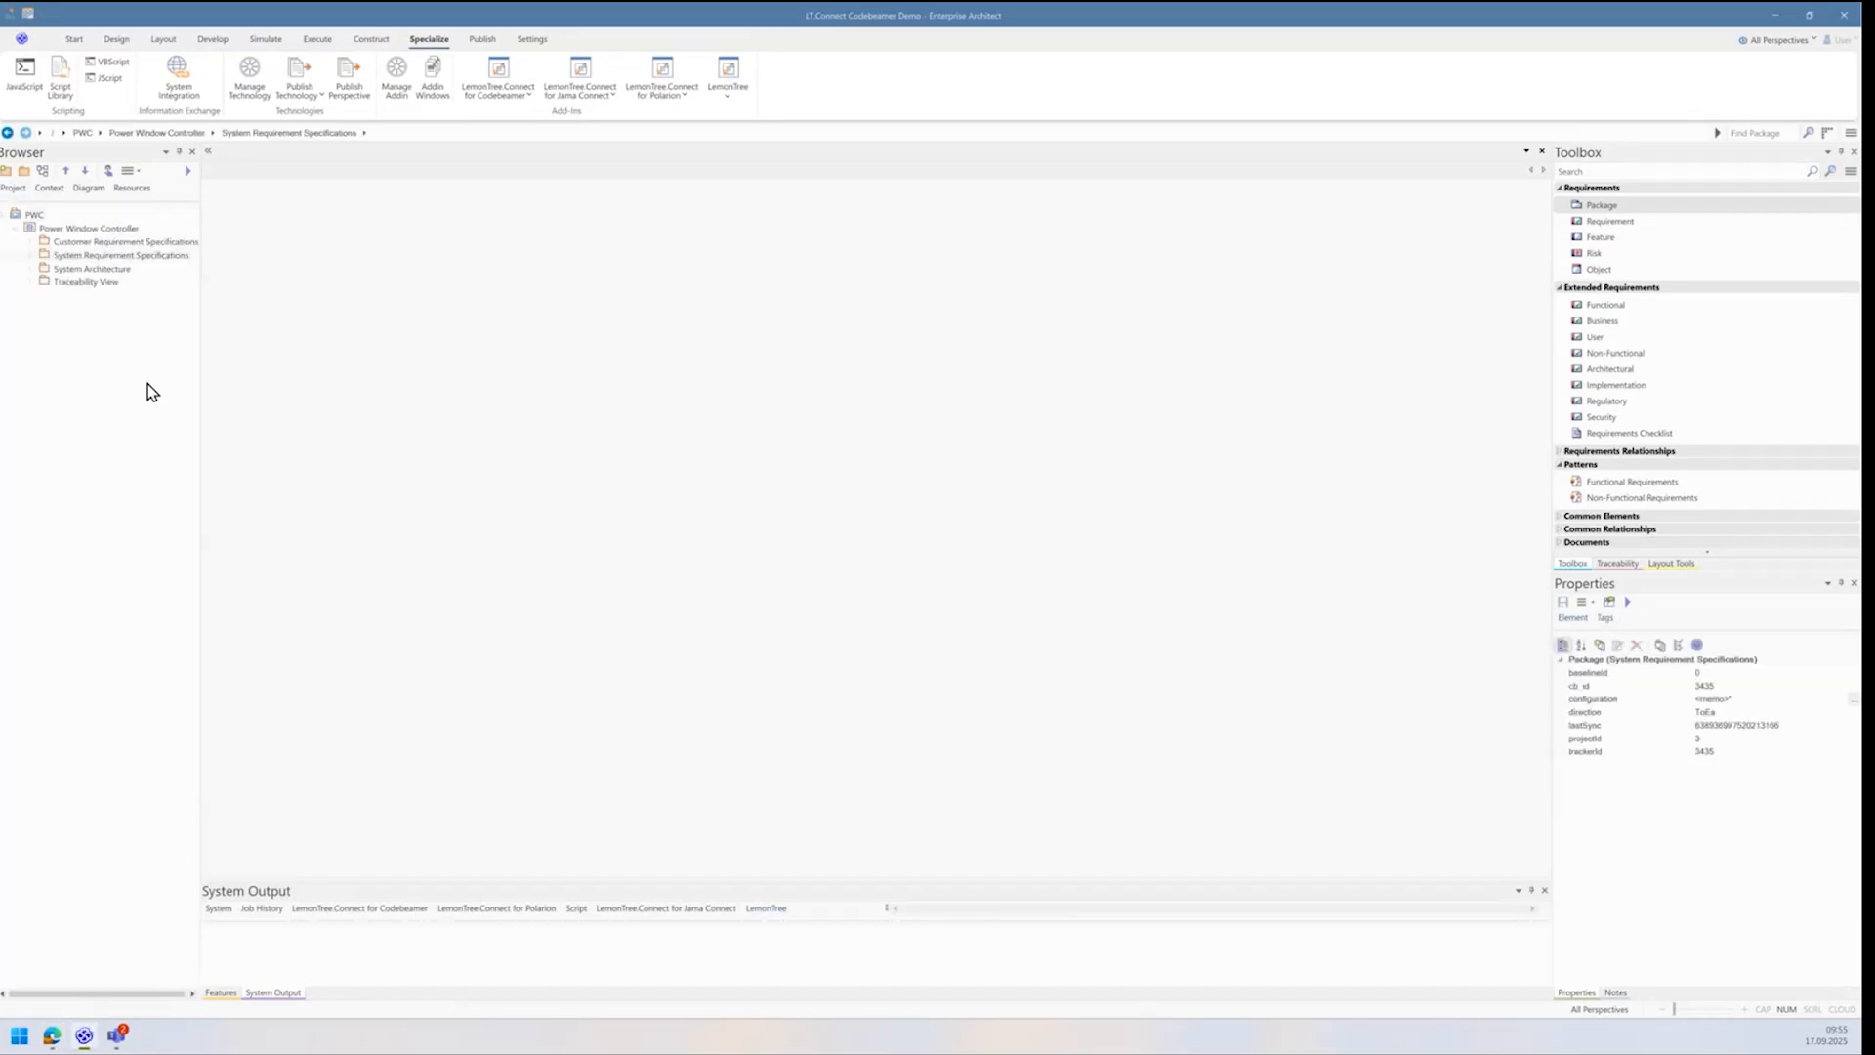
pyautogui.click(29, 255)
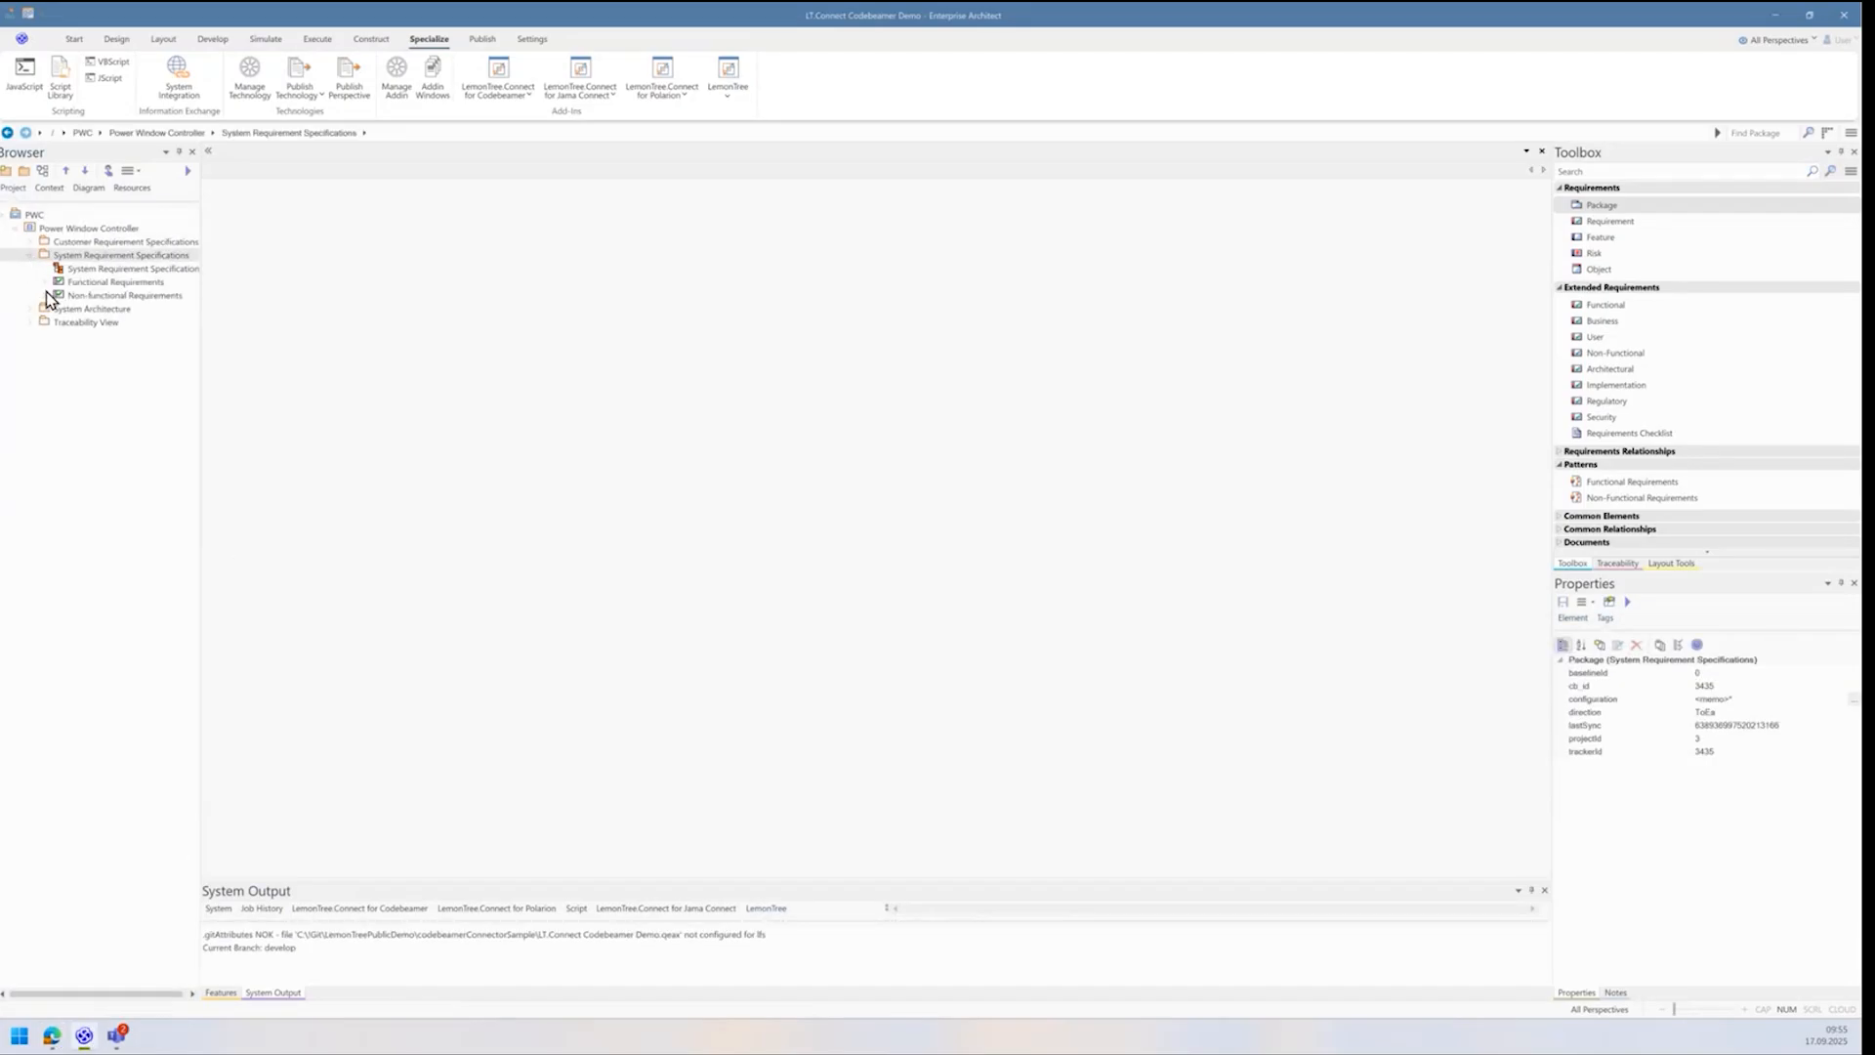
pyautogui.click(47, 283)
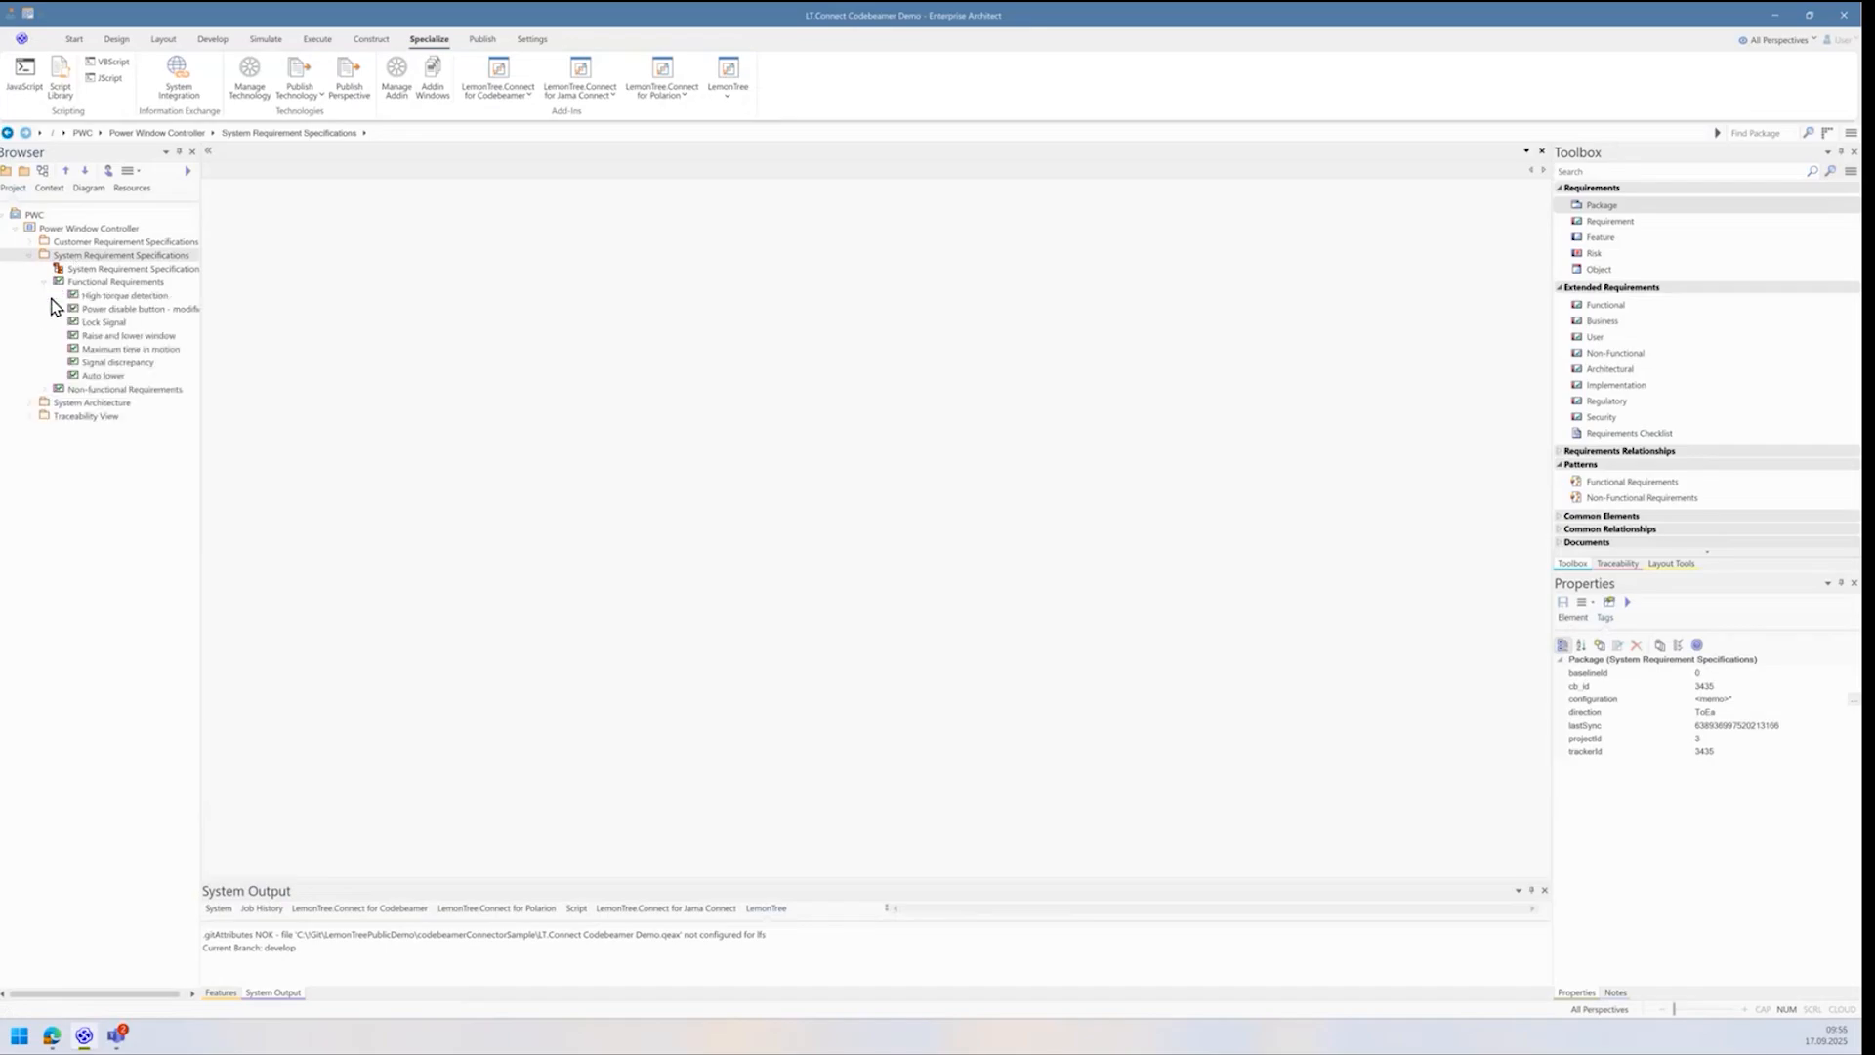
pyautogui.moveTo(200, 305); pyautogui.dragTo(251, 298)
pyautogui.click(174, 310)
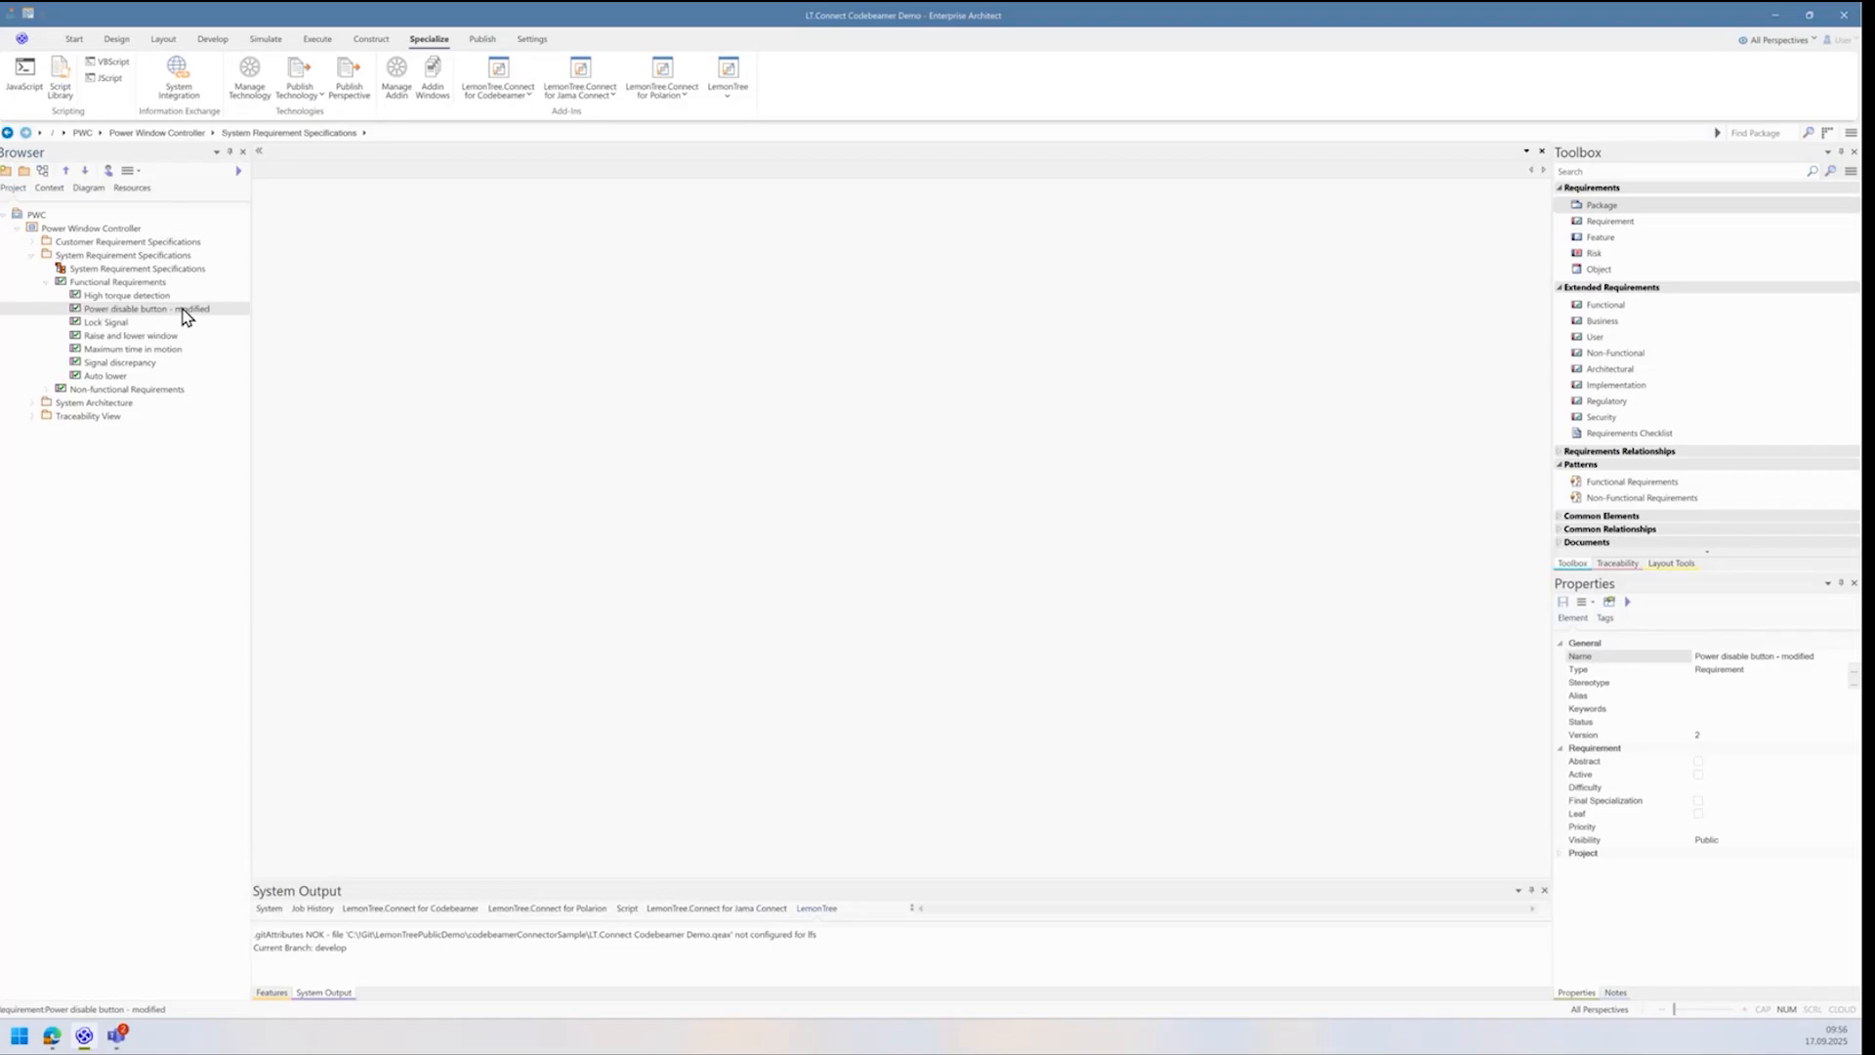
pyautogui.click(1614, 992)
pyautogui.moveTo(1624, 758); pyautogui.dragTo(1555, 734)
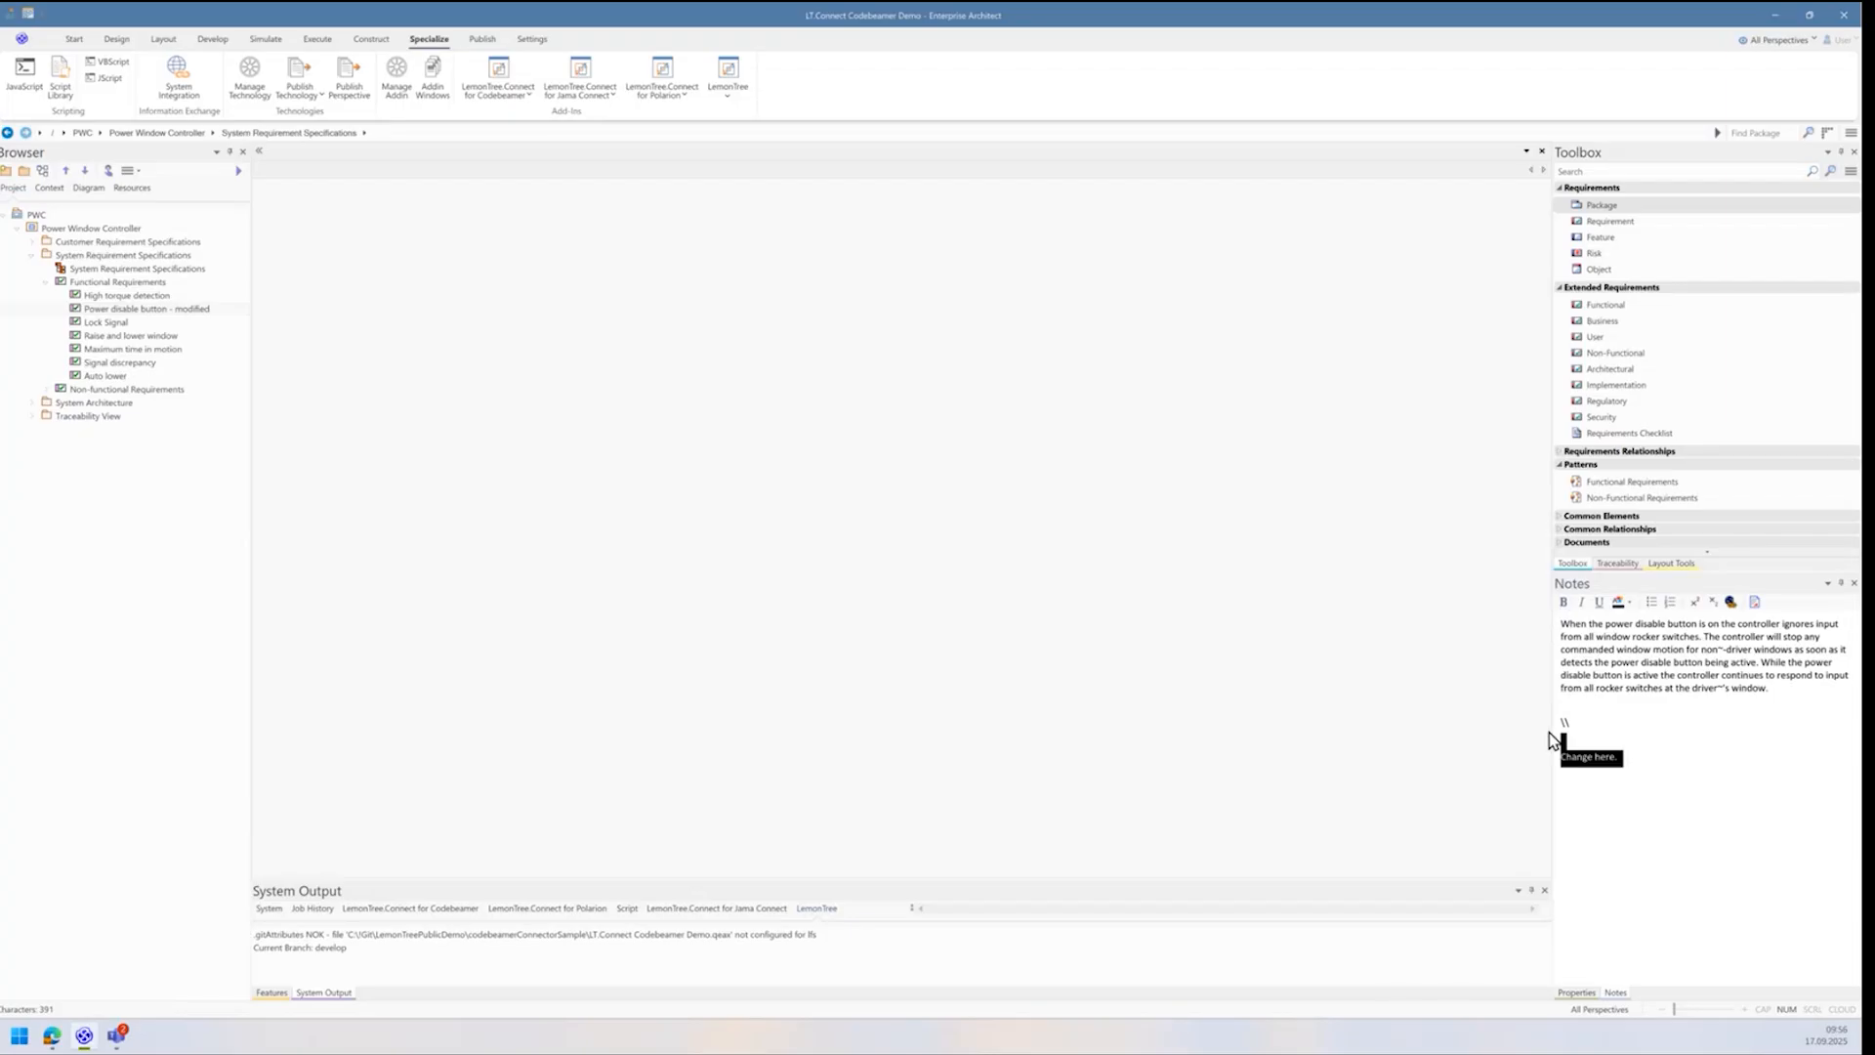
# Step: Expand the Non-functional Requirements and inspect the Performance requirement's deletion marking and notes
pyautogui.click(47, 389)
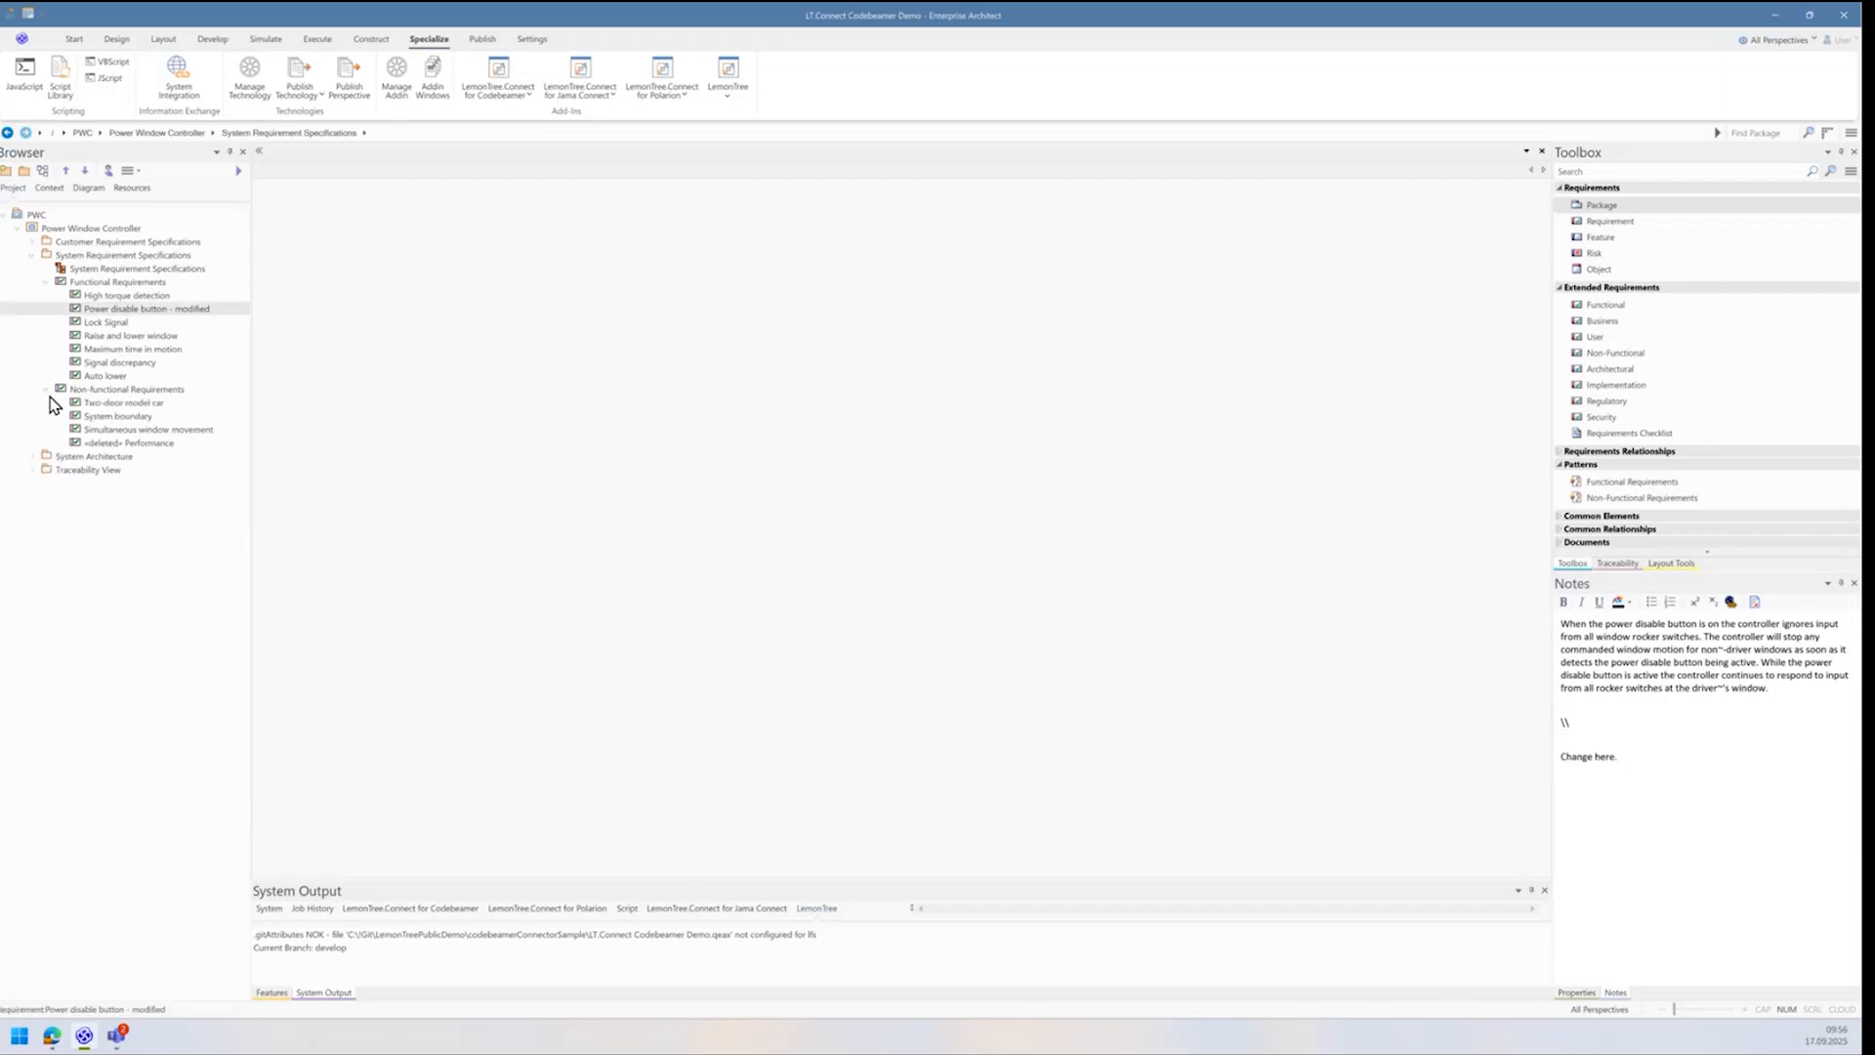
pyautogui.click(102, 395)
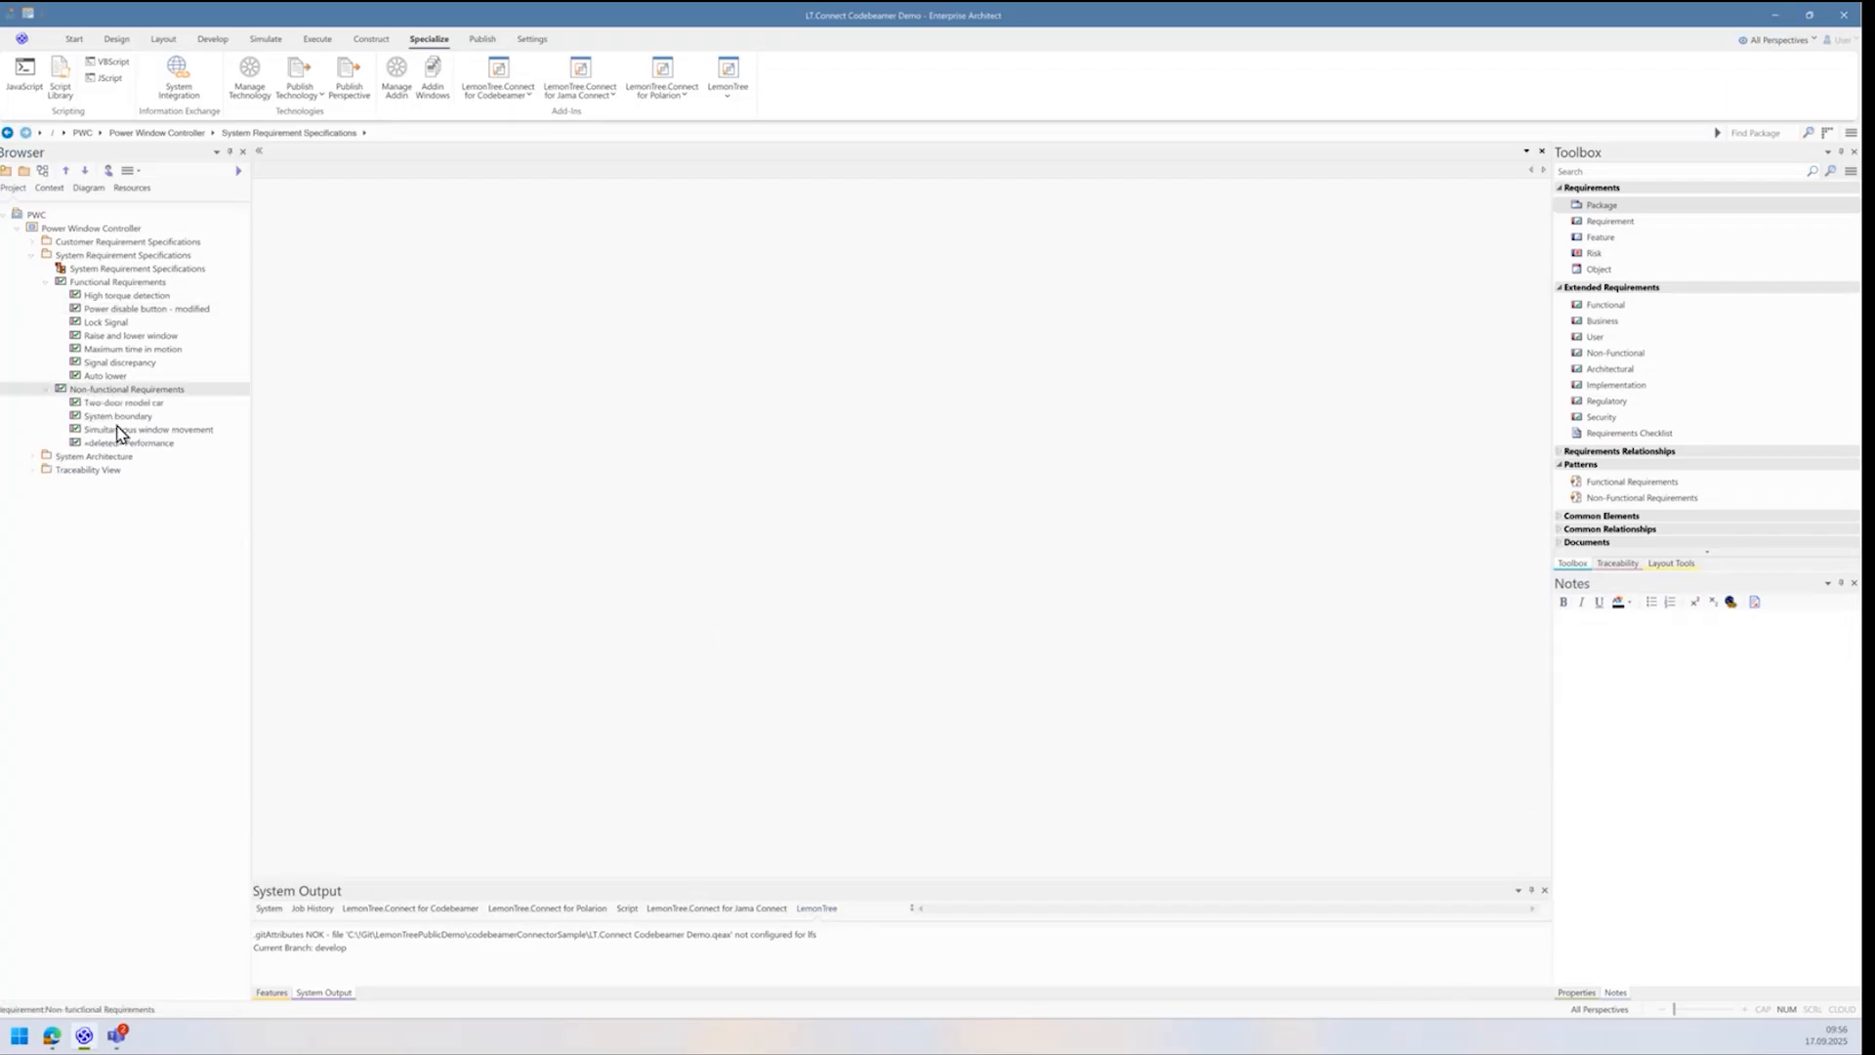
pyautogui.click(113, 444)
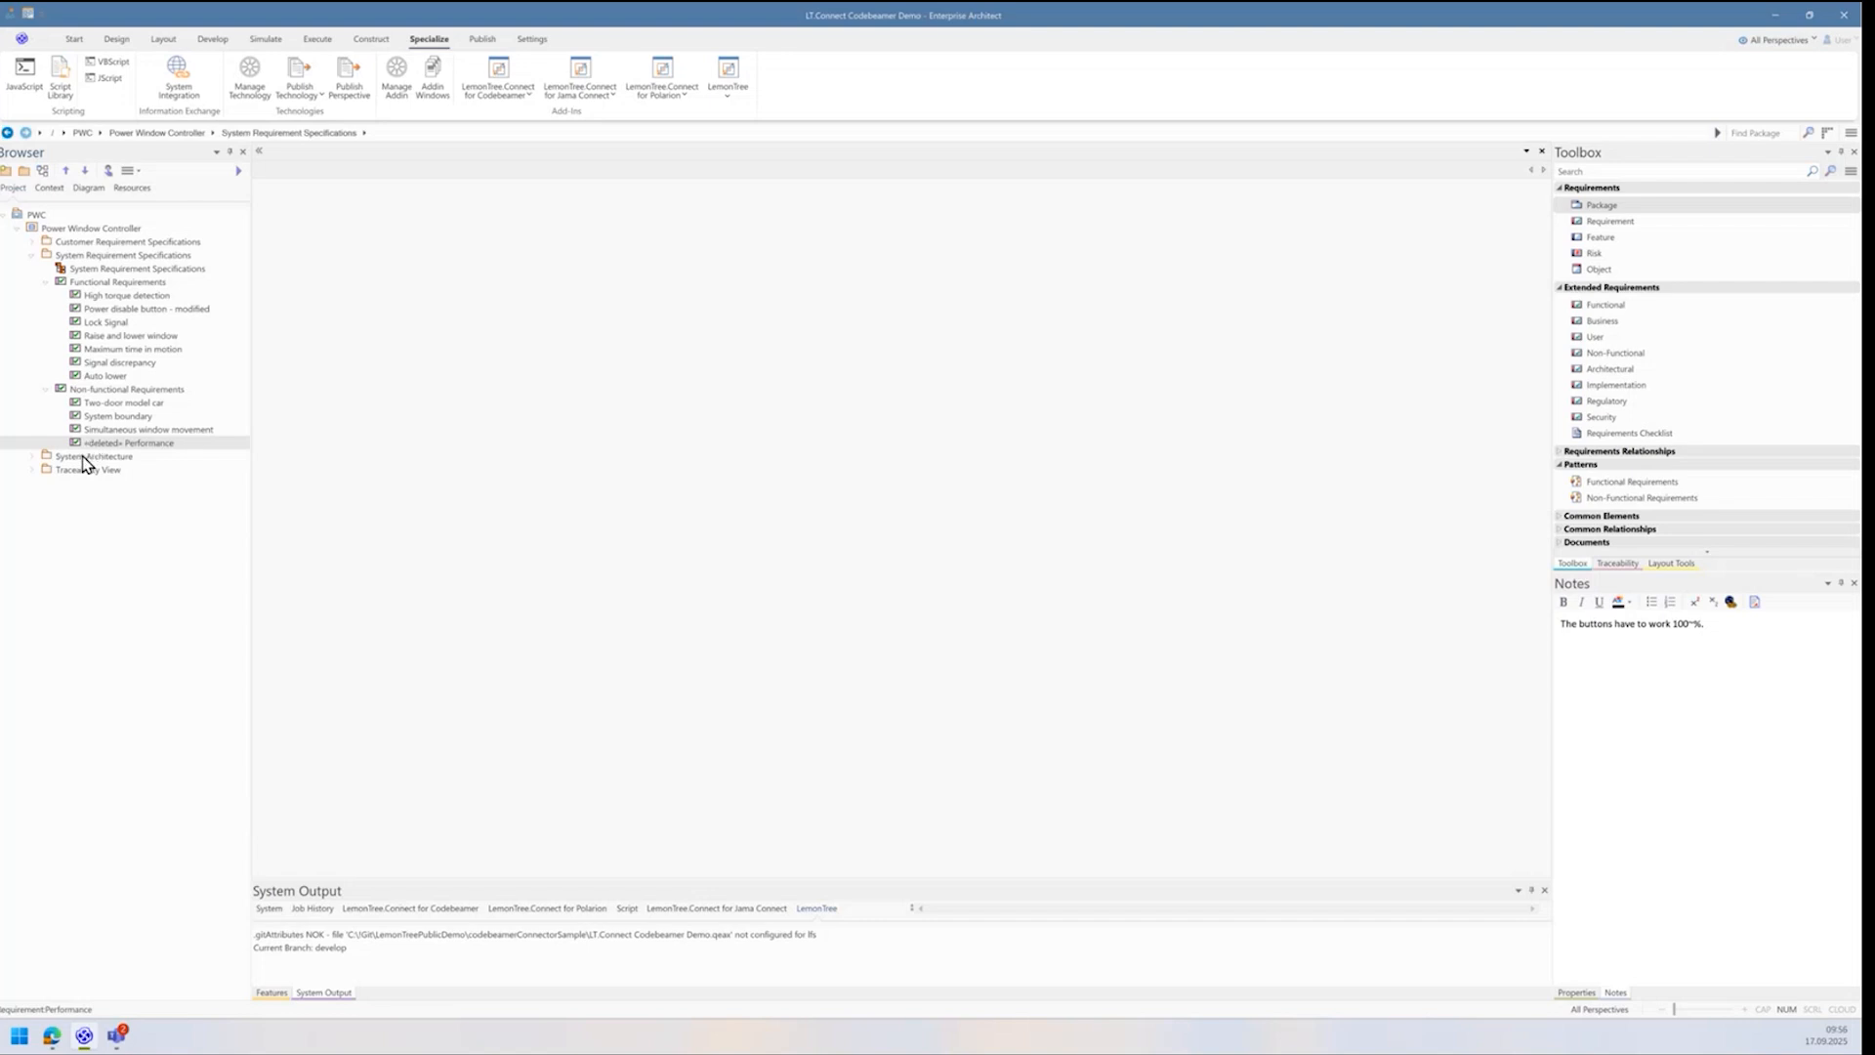
# Step: Open the System Requirement Specifications diagram and place the deleted Performance requirement on it as a link
pyautogui.doubleClick(95, 272)
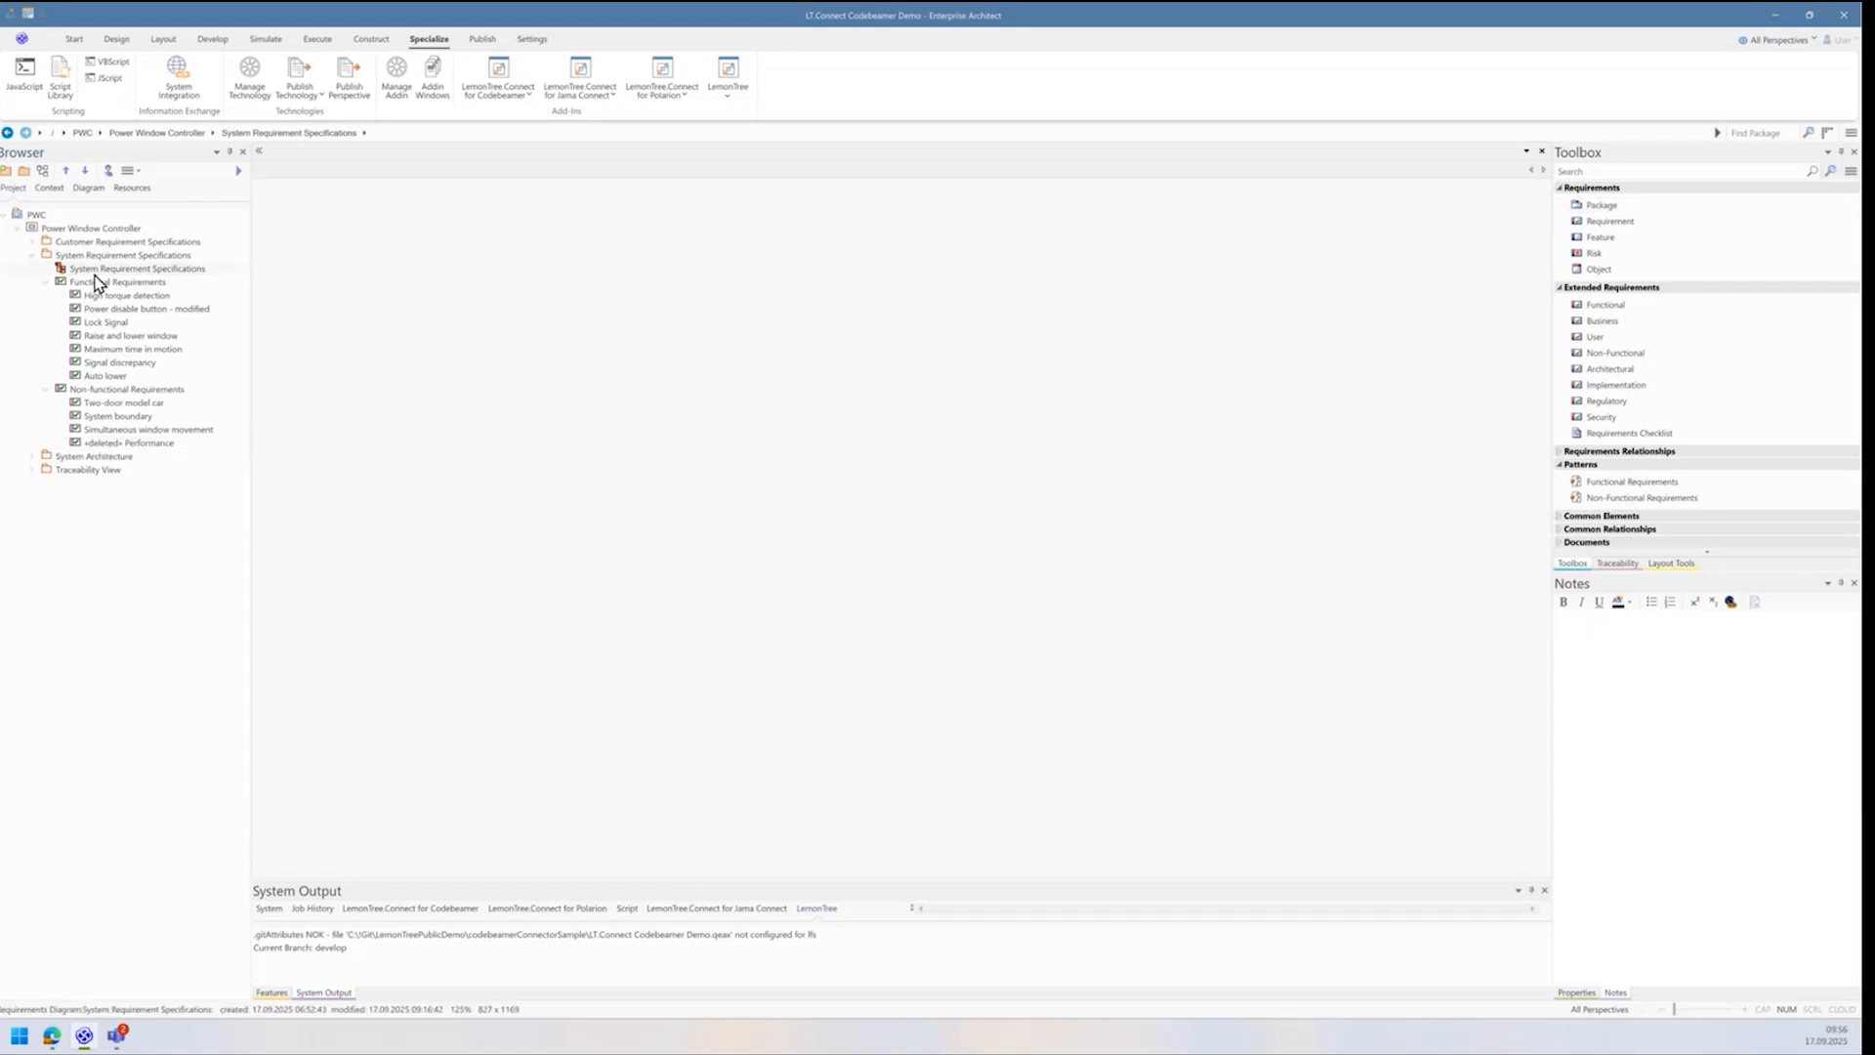
pyautogui.click(97, 456)
pyautogui.press('Up')
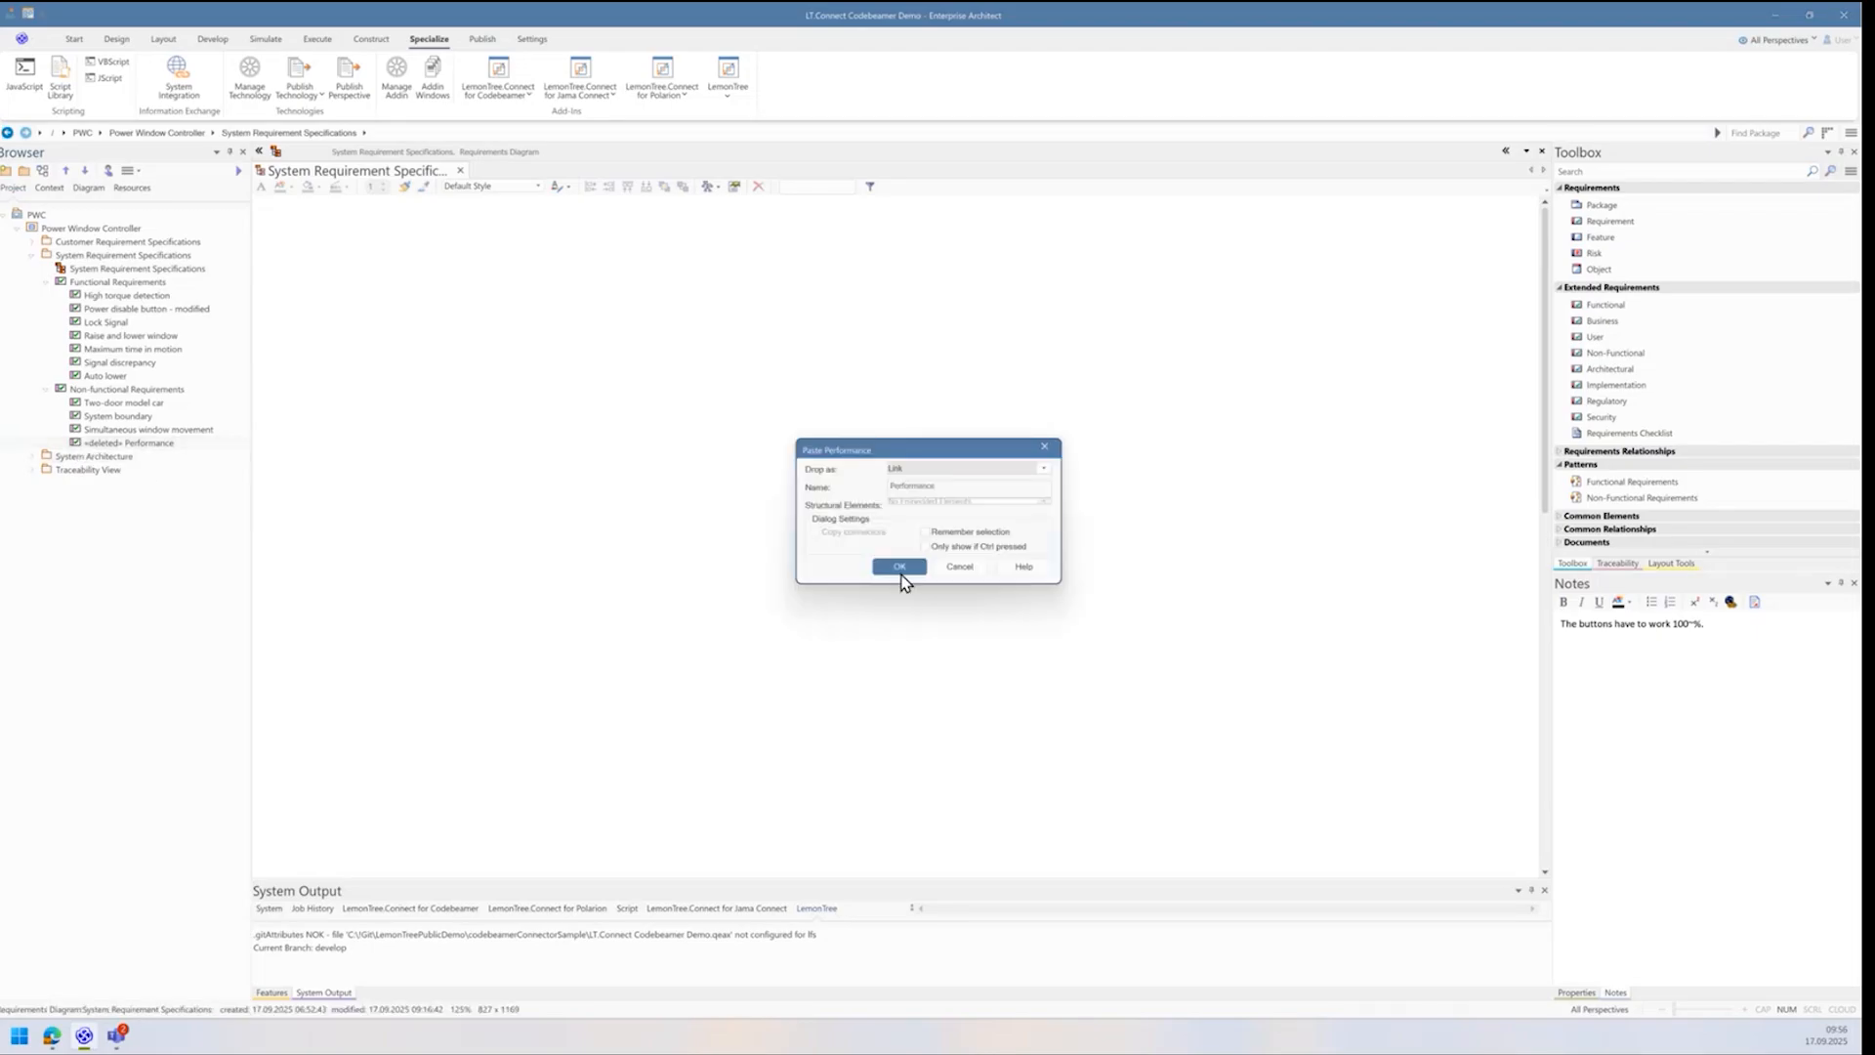
pyautogui.click(900, 570)
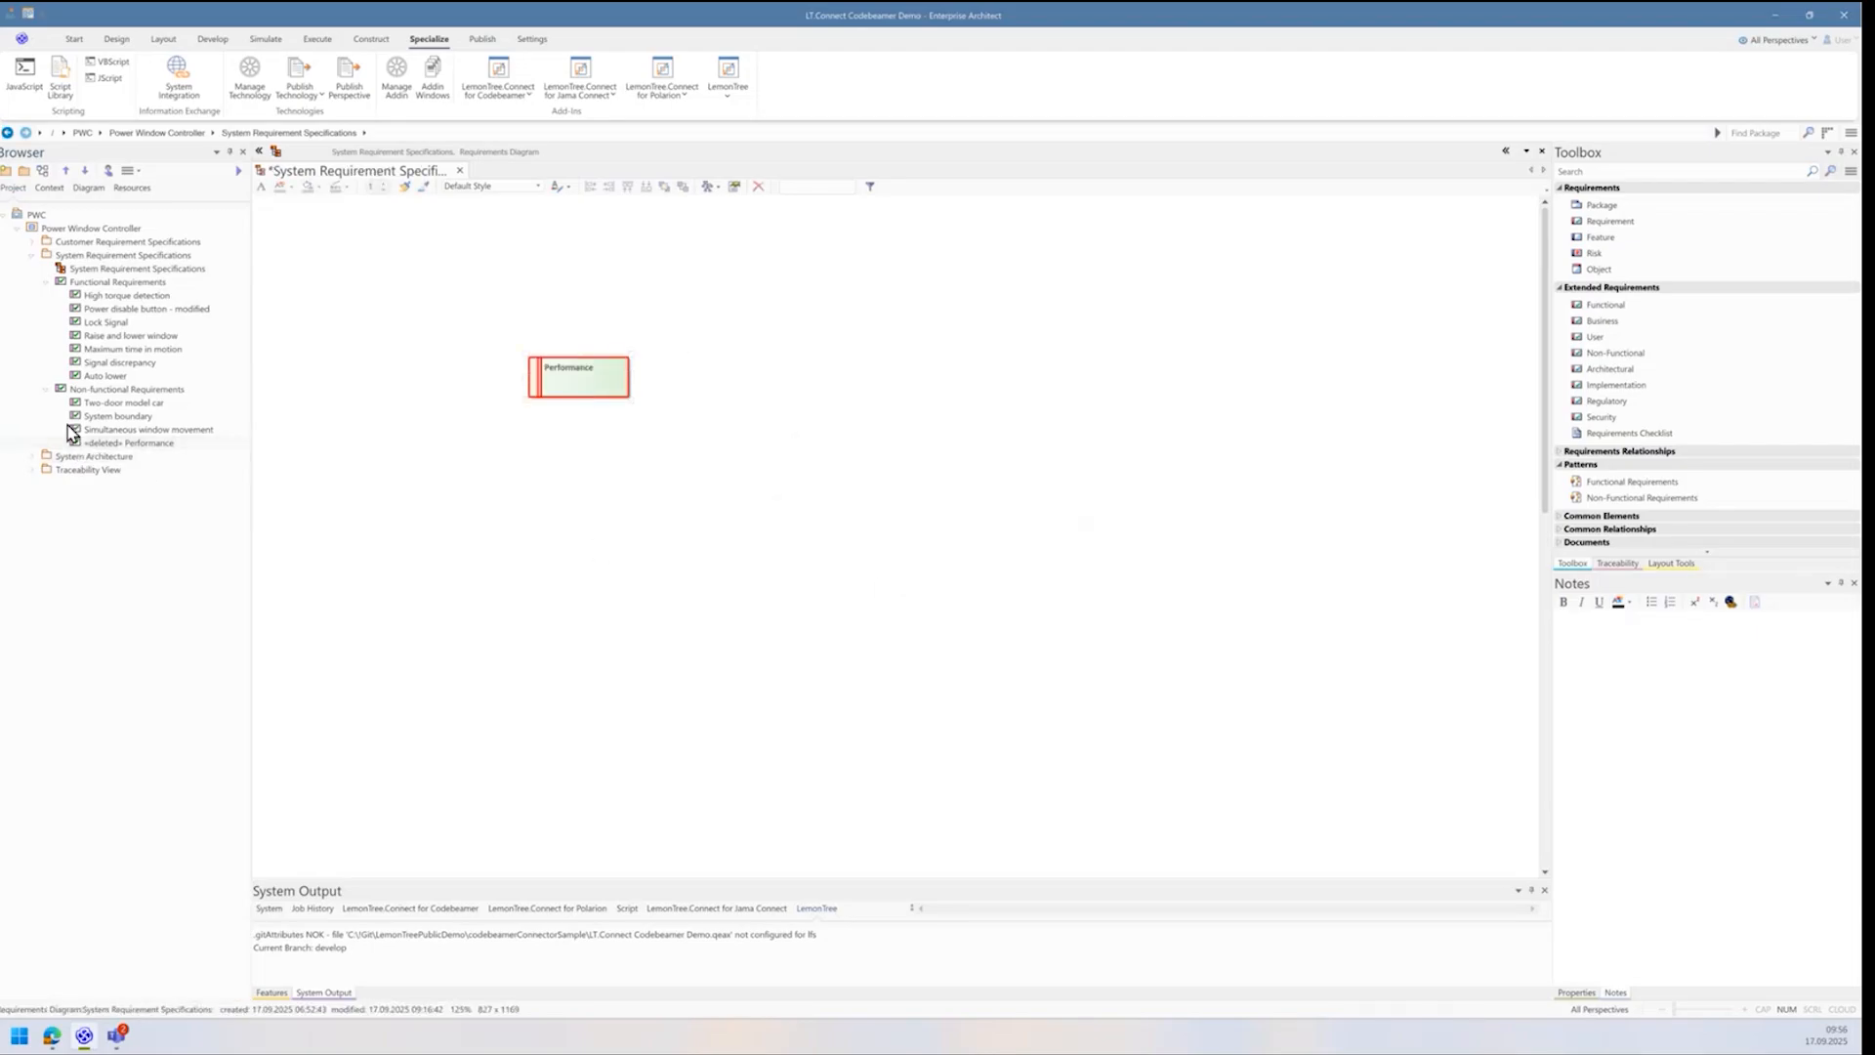
# Step: Inspect the deleted Performance requirement on the diagram together with its notes
pyautogui.click(502, 377)
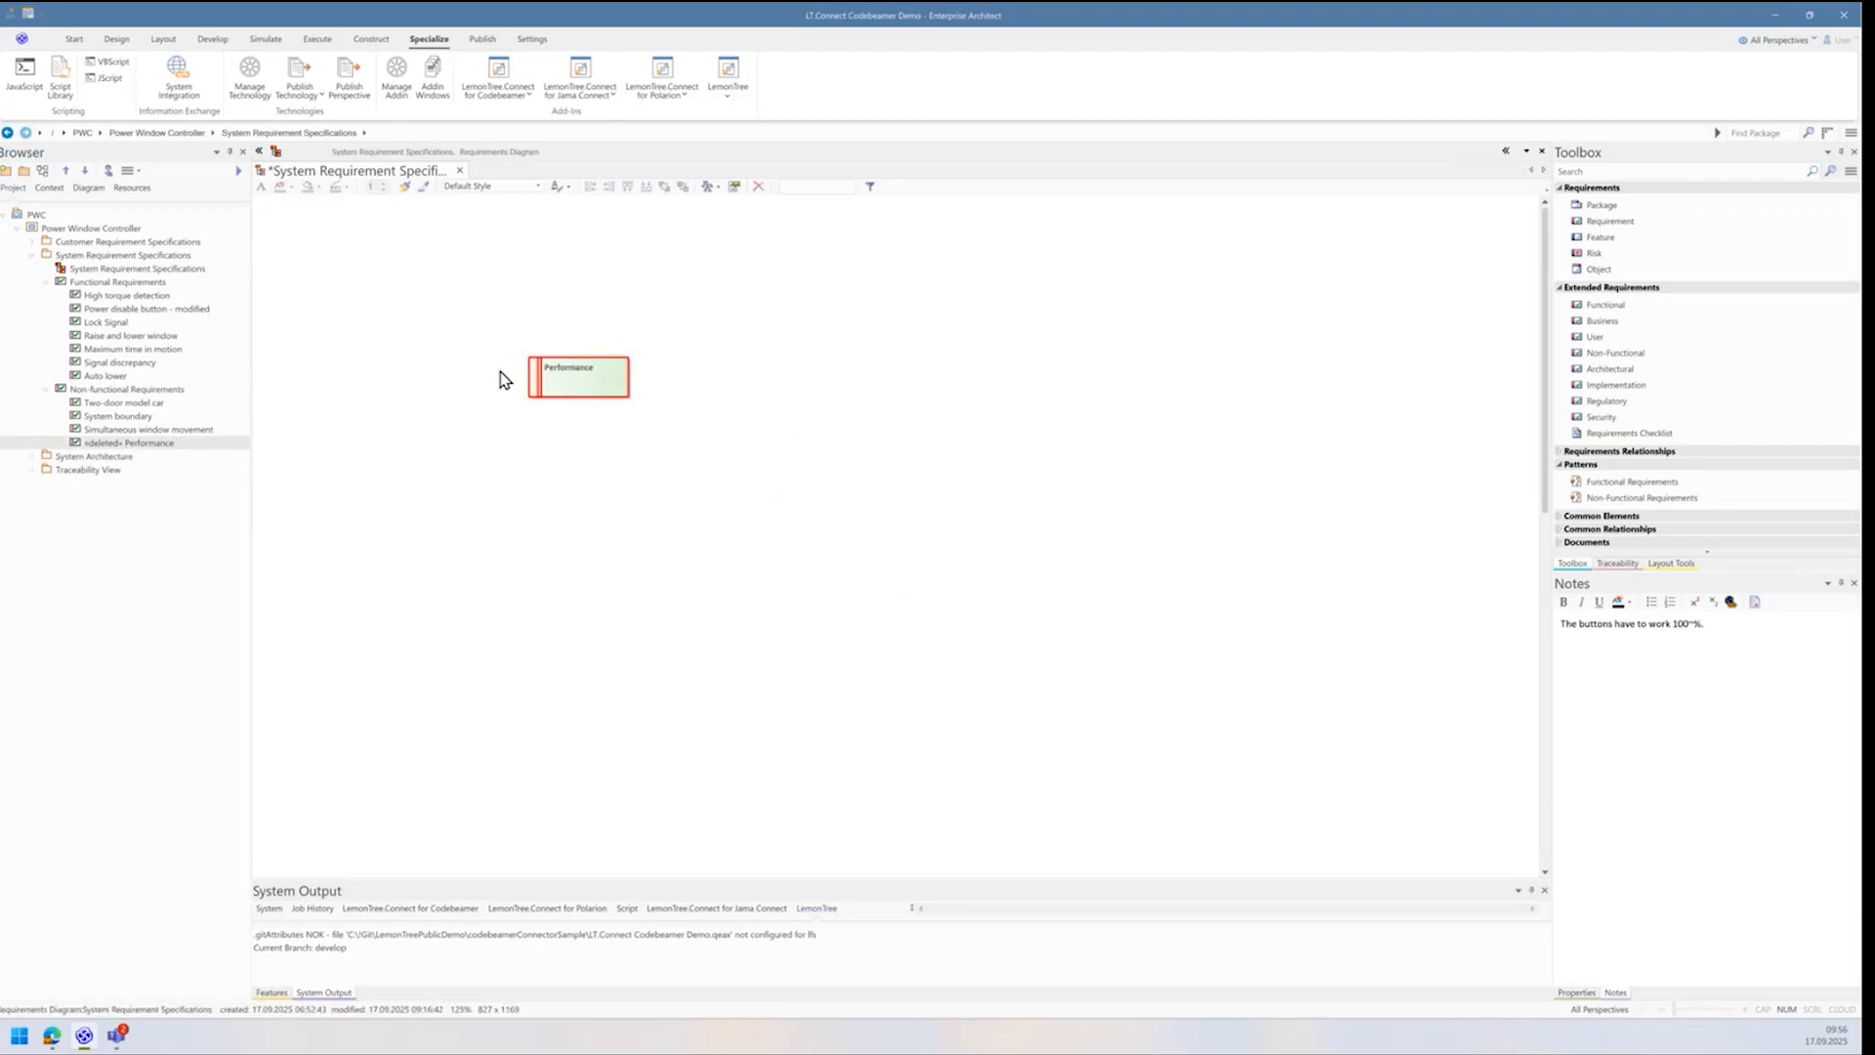
pyautogui.click(582, 377)
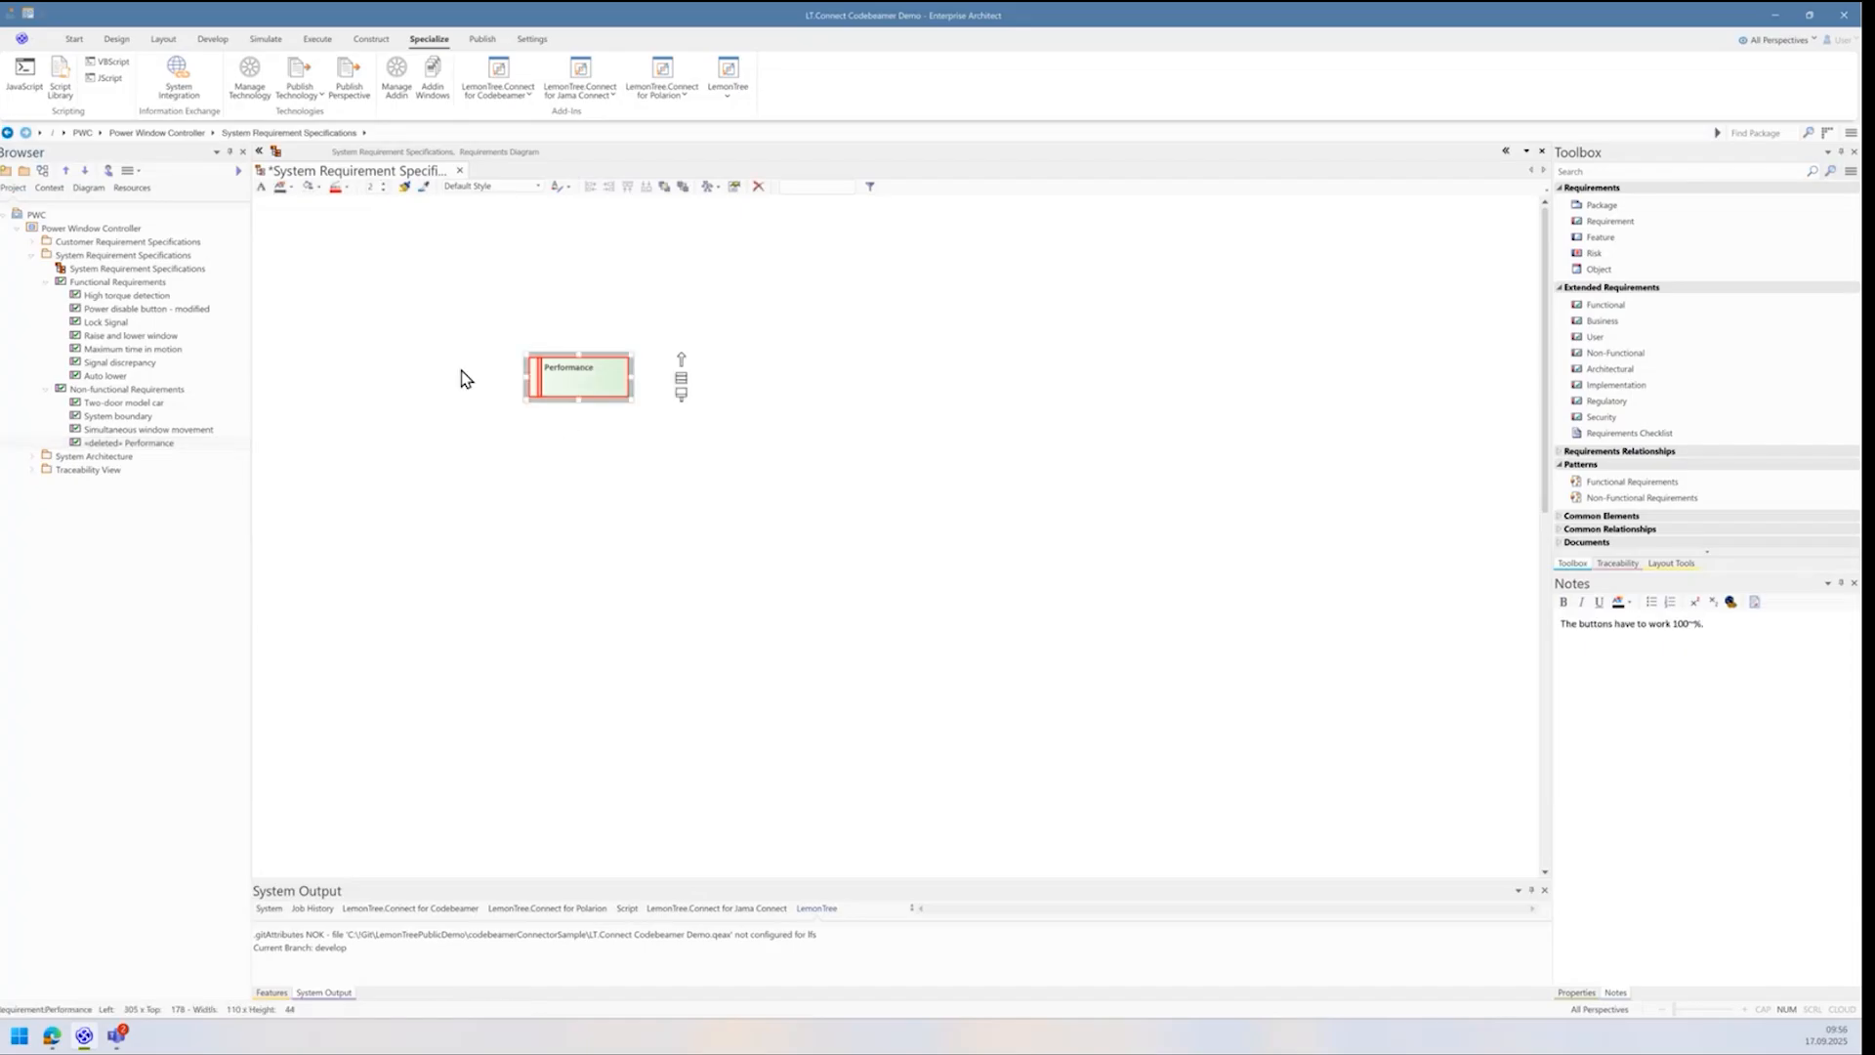
pyautogui.click(302, 456)
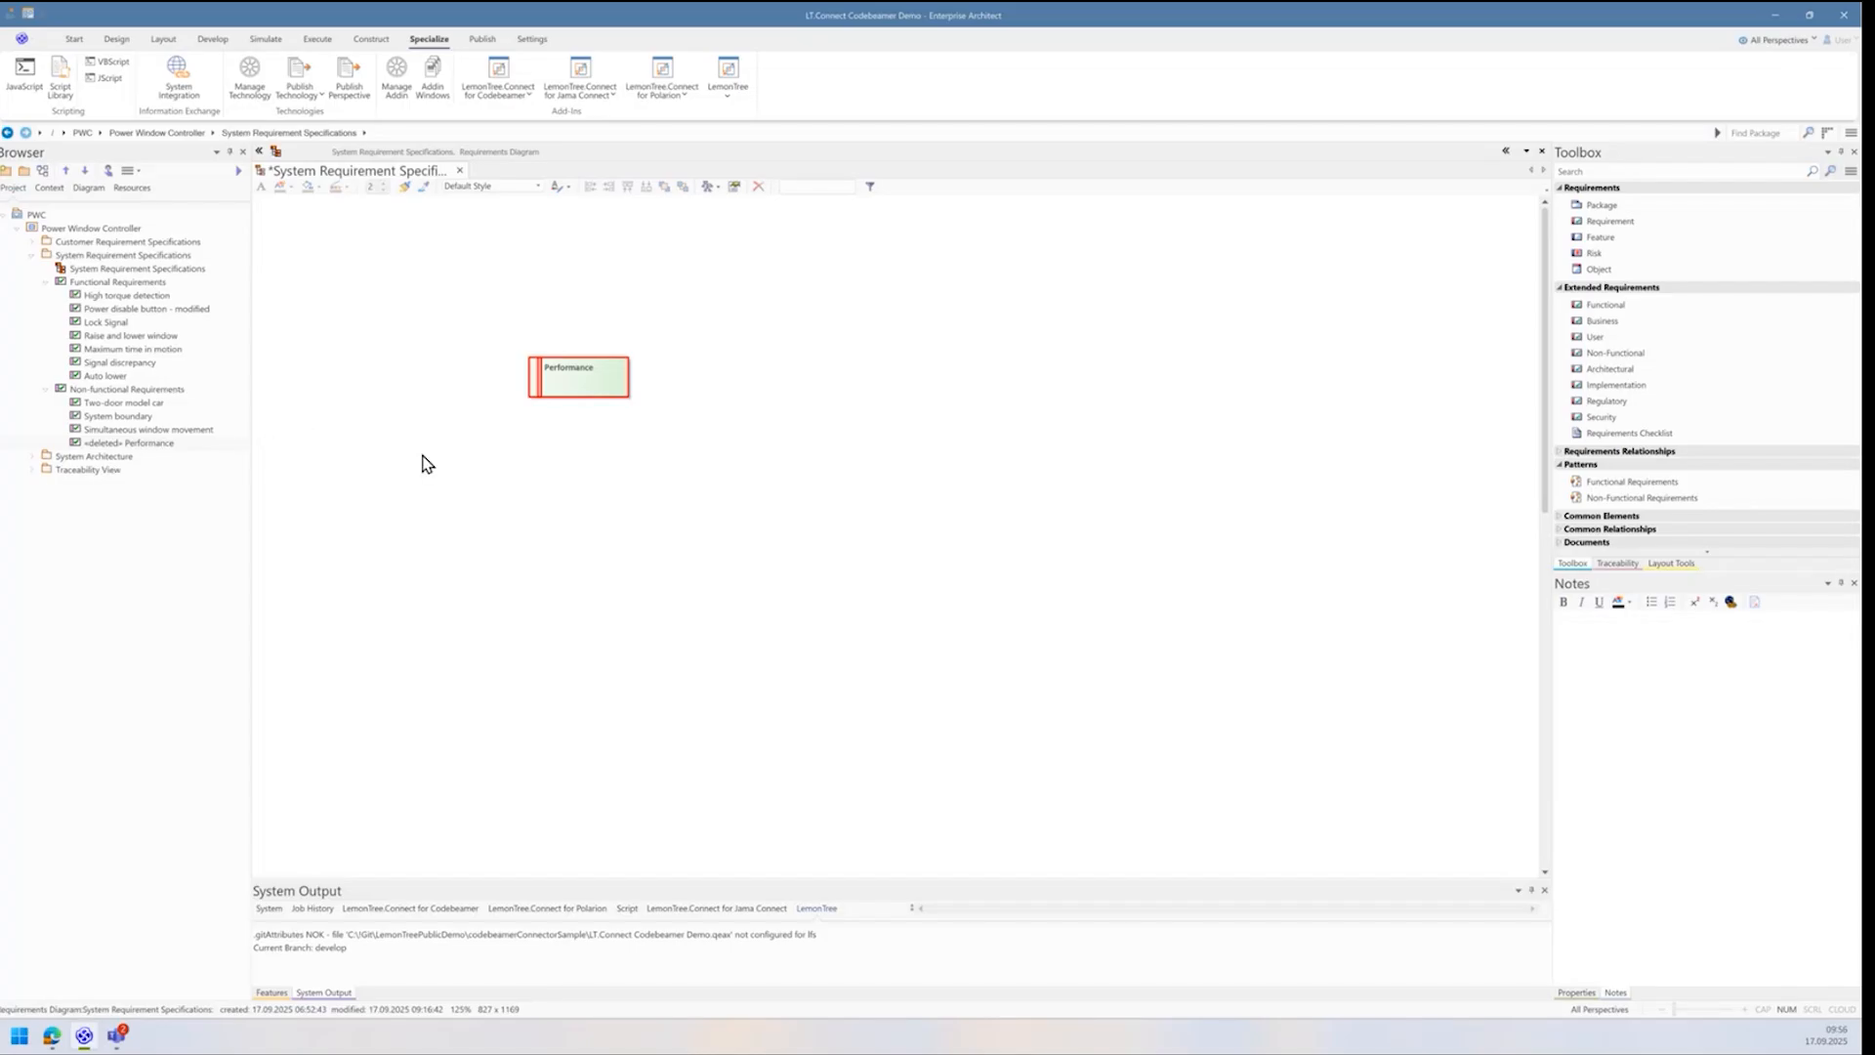
pyautogui.click(115, 442)
pyautogui.click(549, 383)
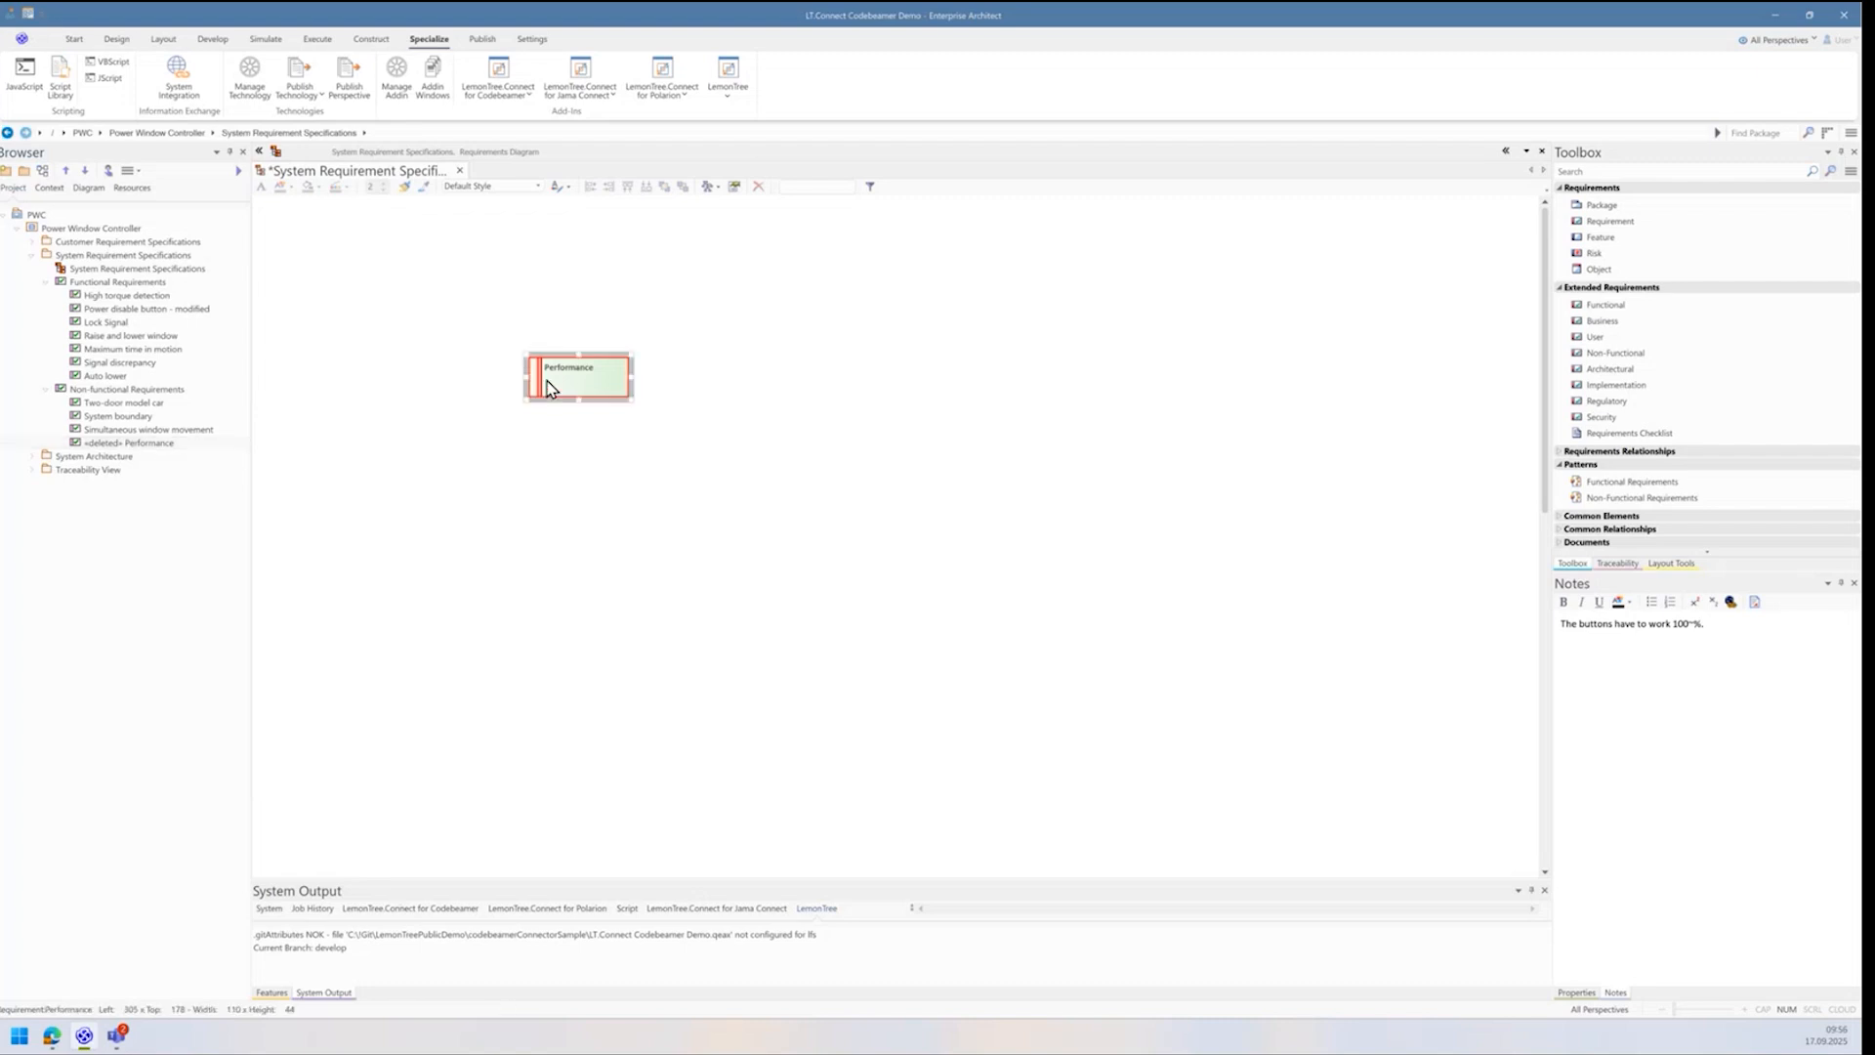
# Step: Examine the traceability relationships of the Performance requirement placed on the diagram
pyautogui.click(1618, 563)
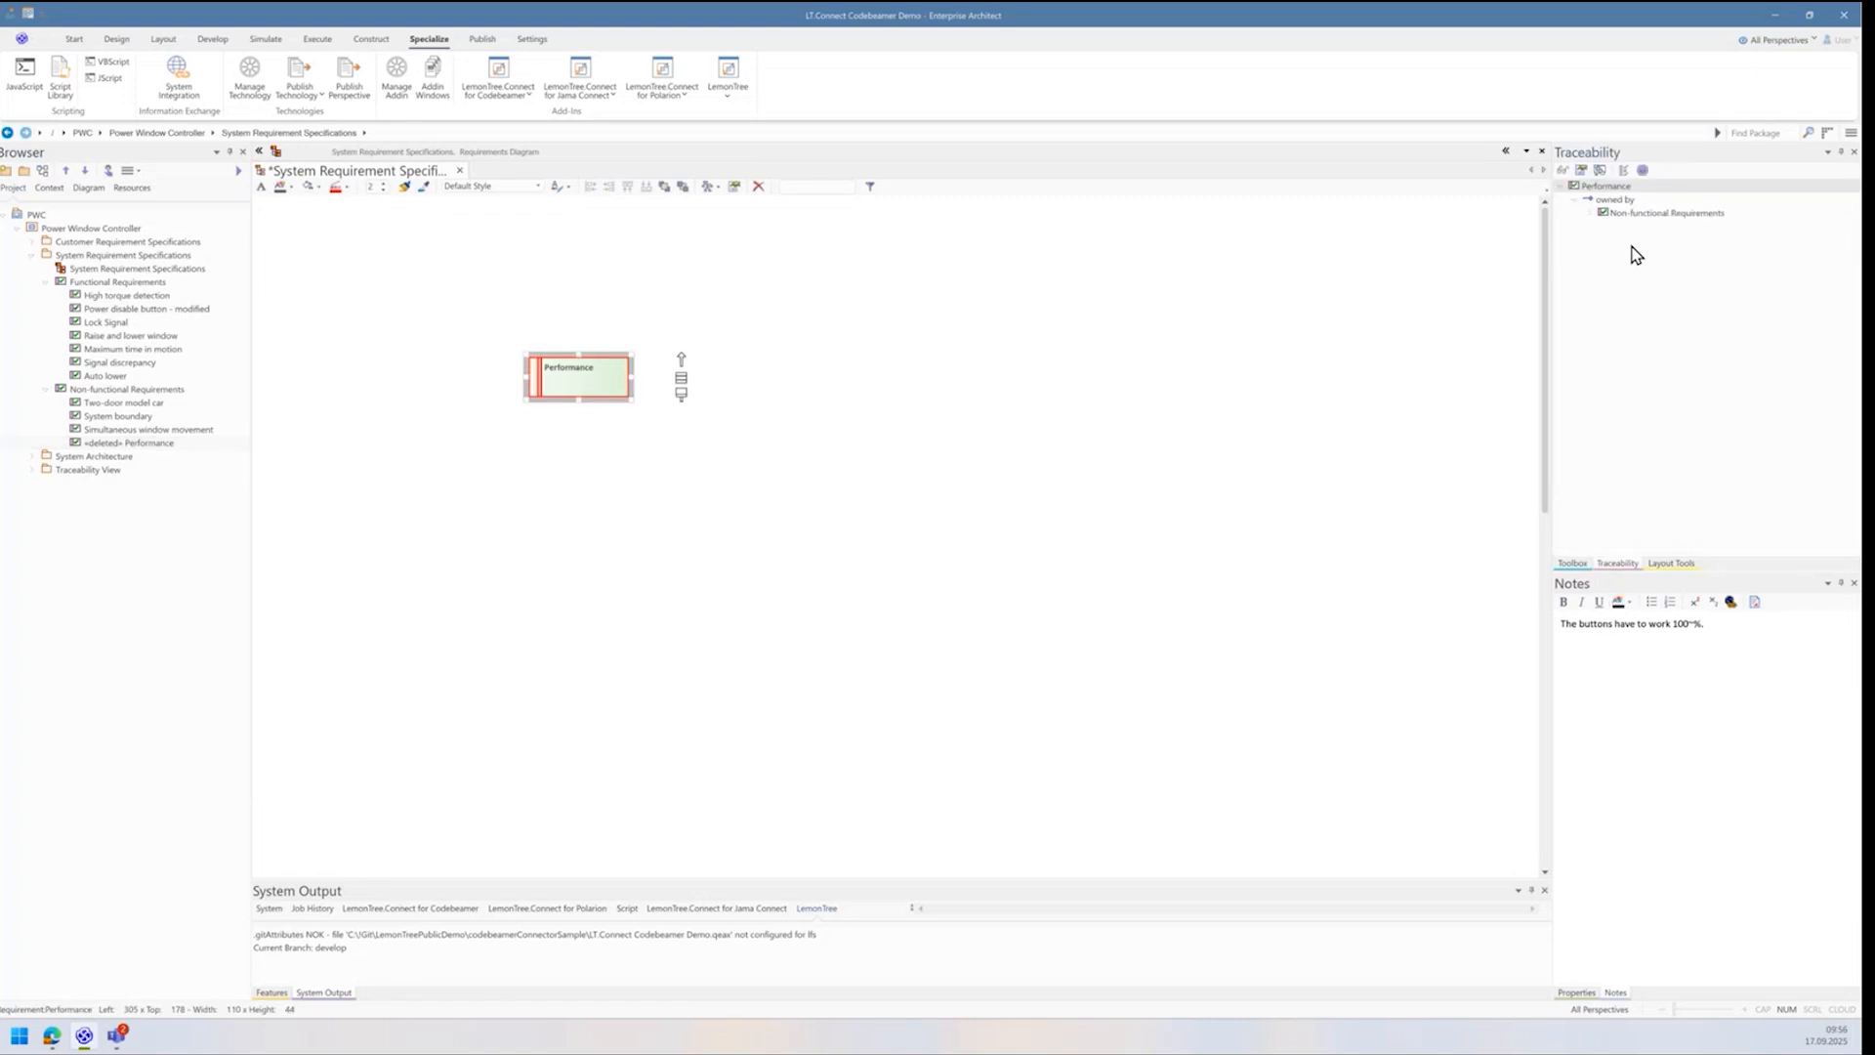
pyautogui.click(1652, 214)
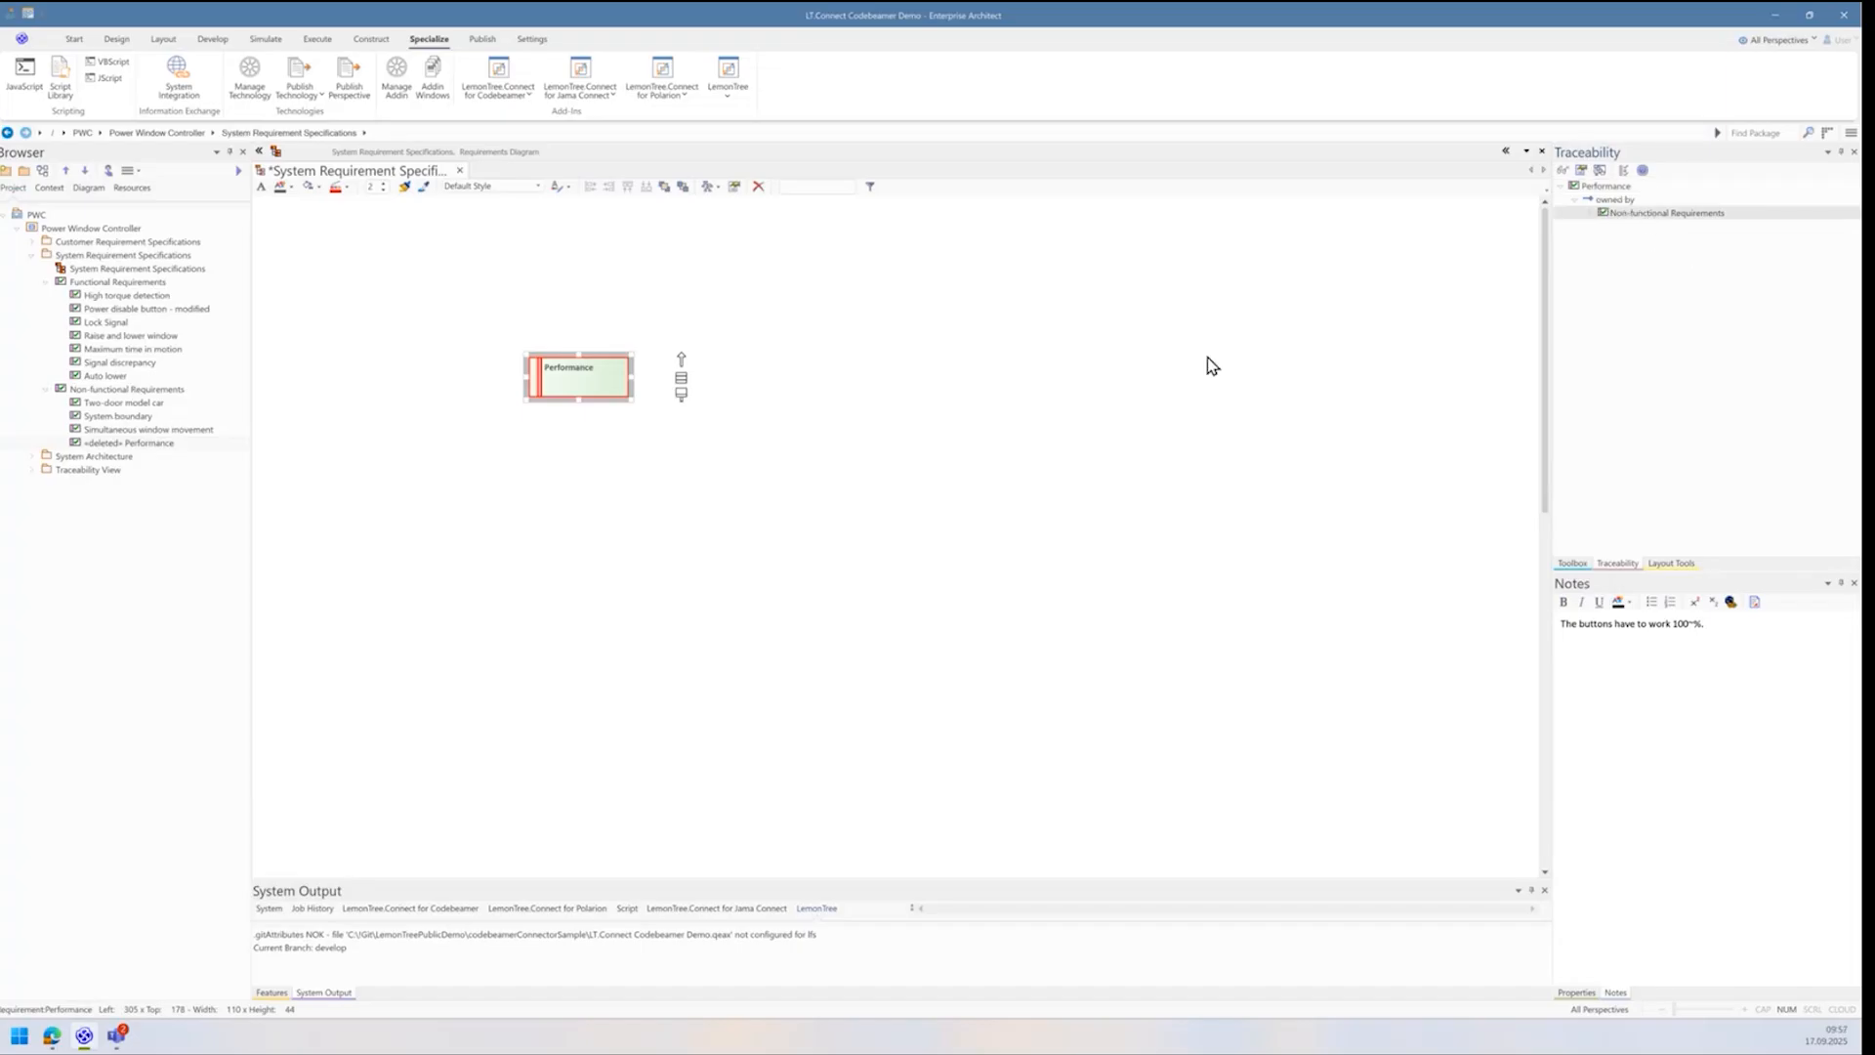
pyautogui.click(674, 548)
pyautogui.click(621, 370)
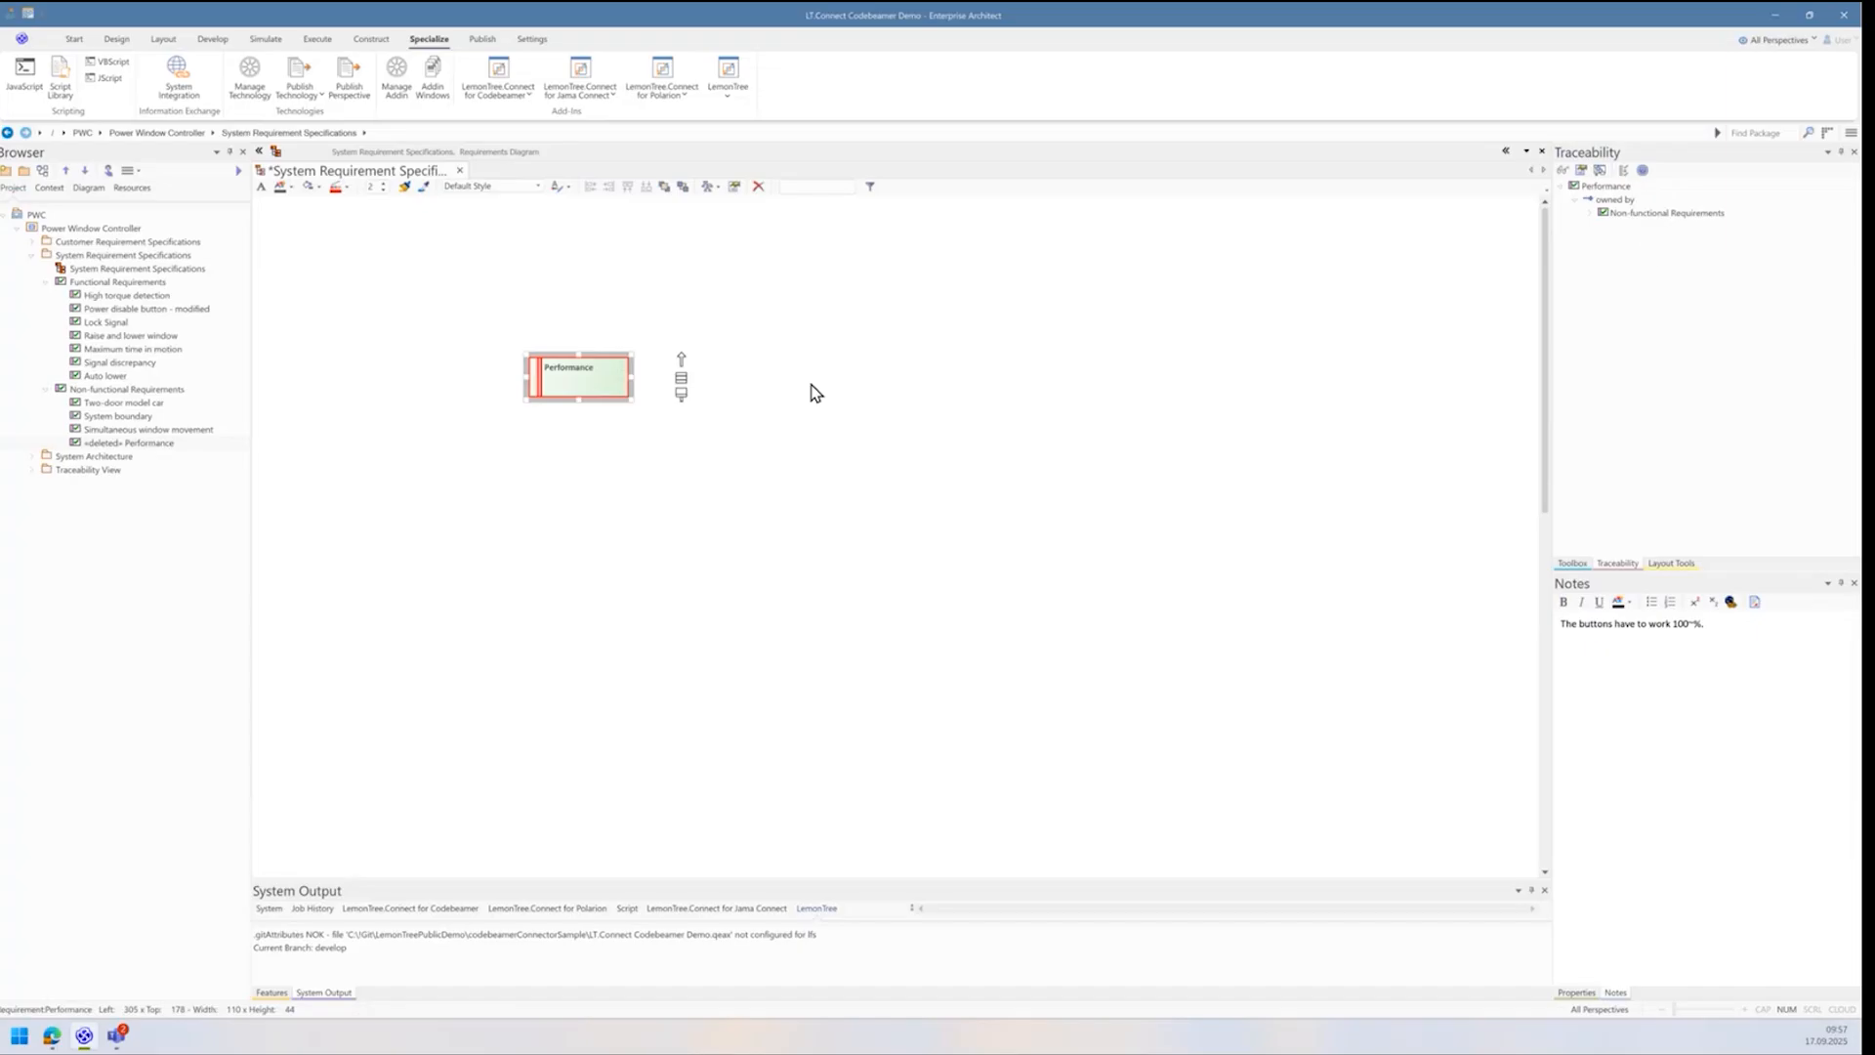
pyautogui.click(581, 477)
pyautogui.click(567, 393)
pyautogui.click(446, 525)
pyautogui.click(571, 386)
pyautogui.rightClick(152, 442)
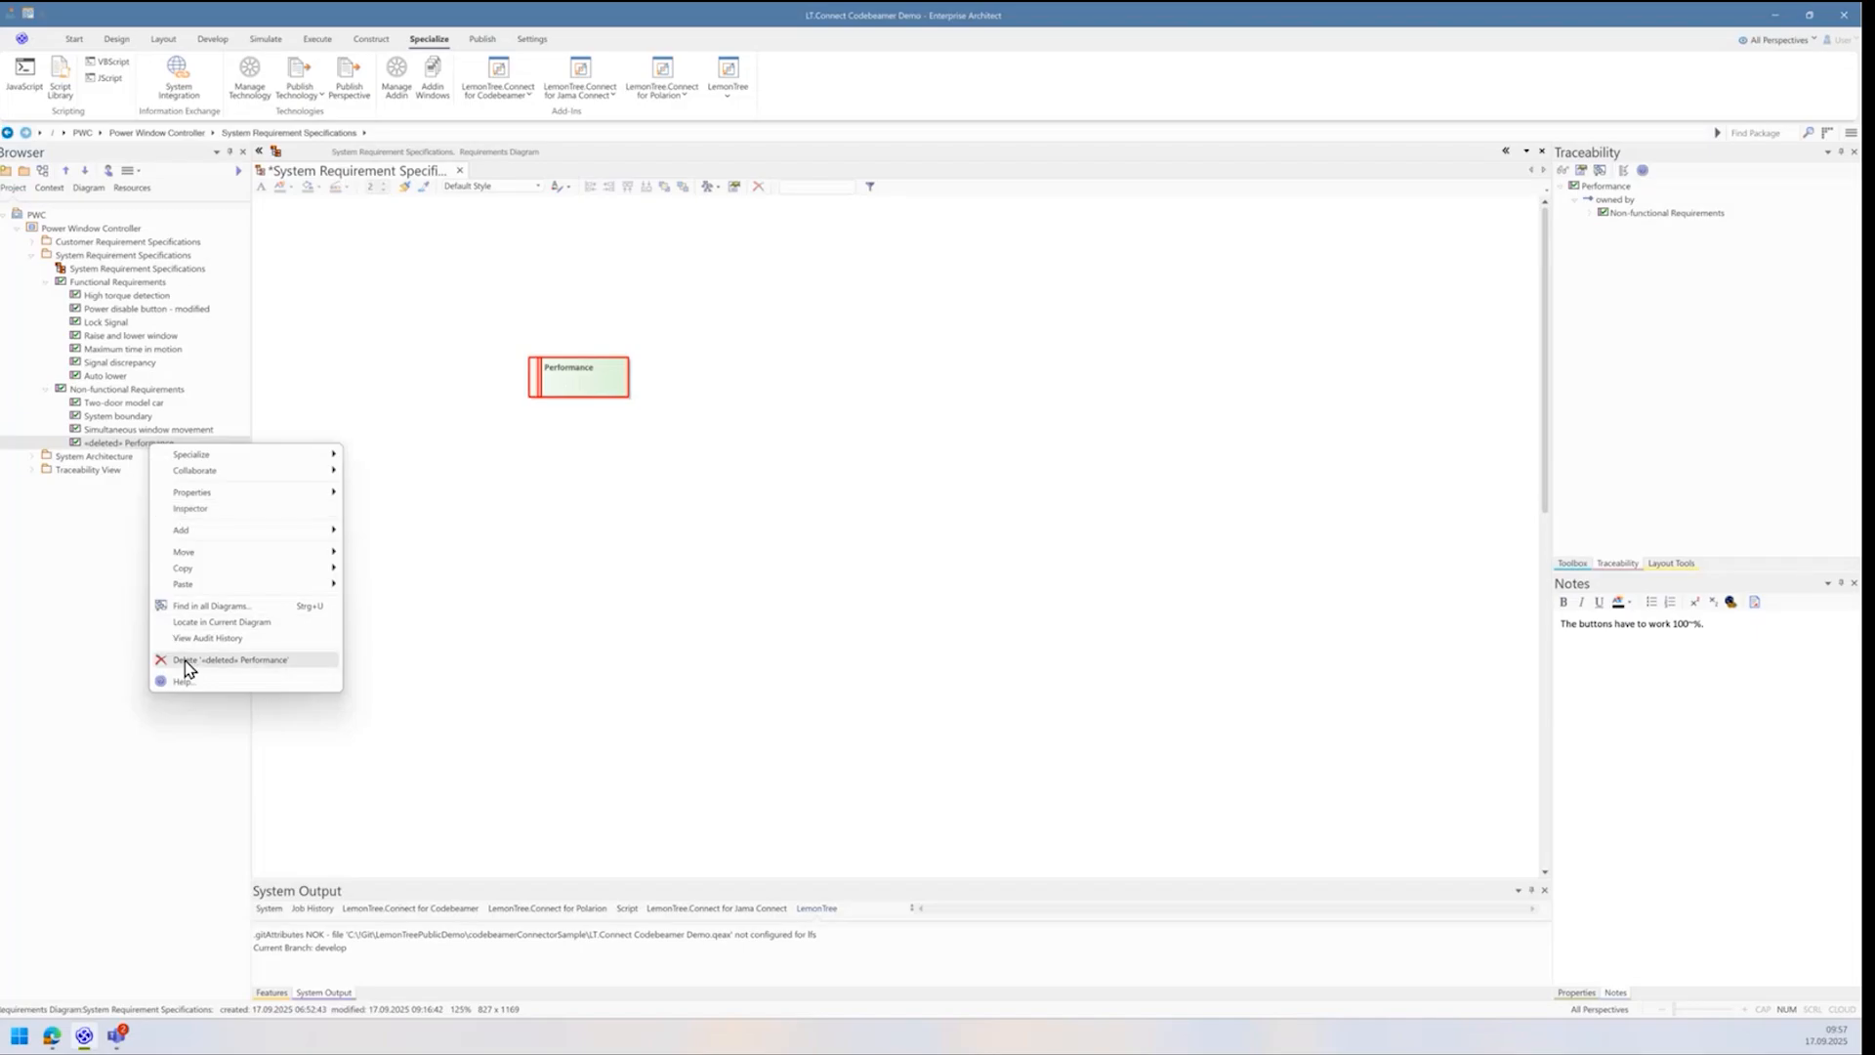
pyautogui.click(87, 626)
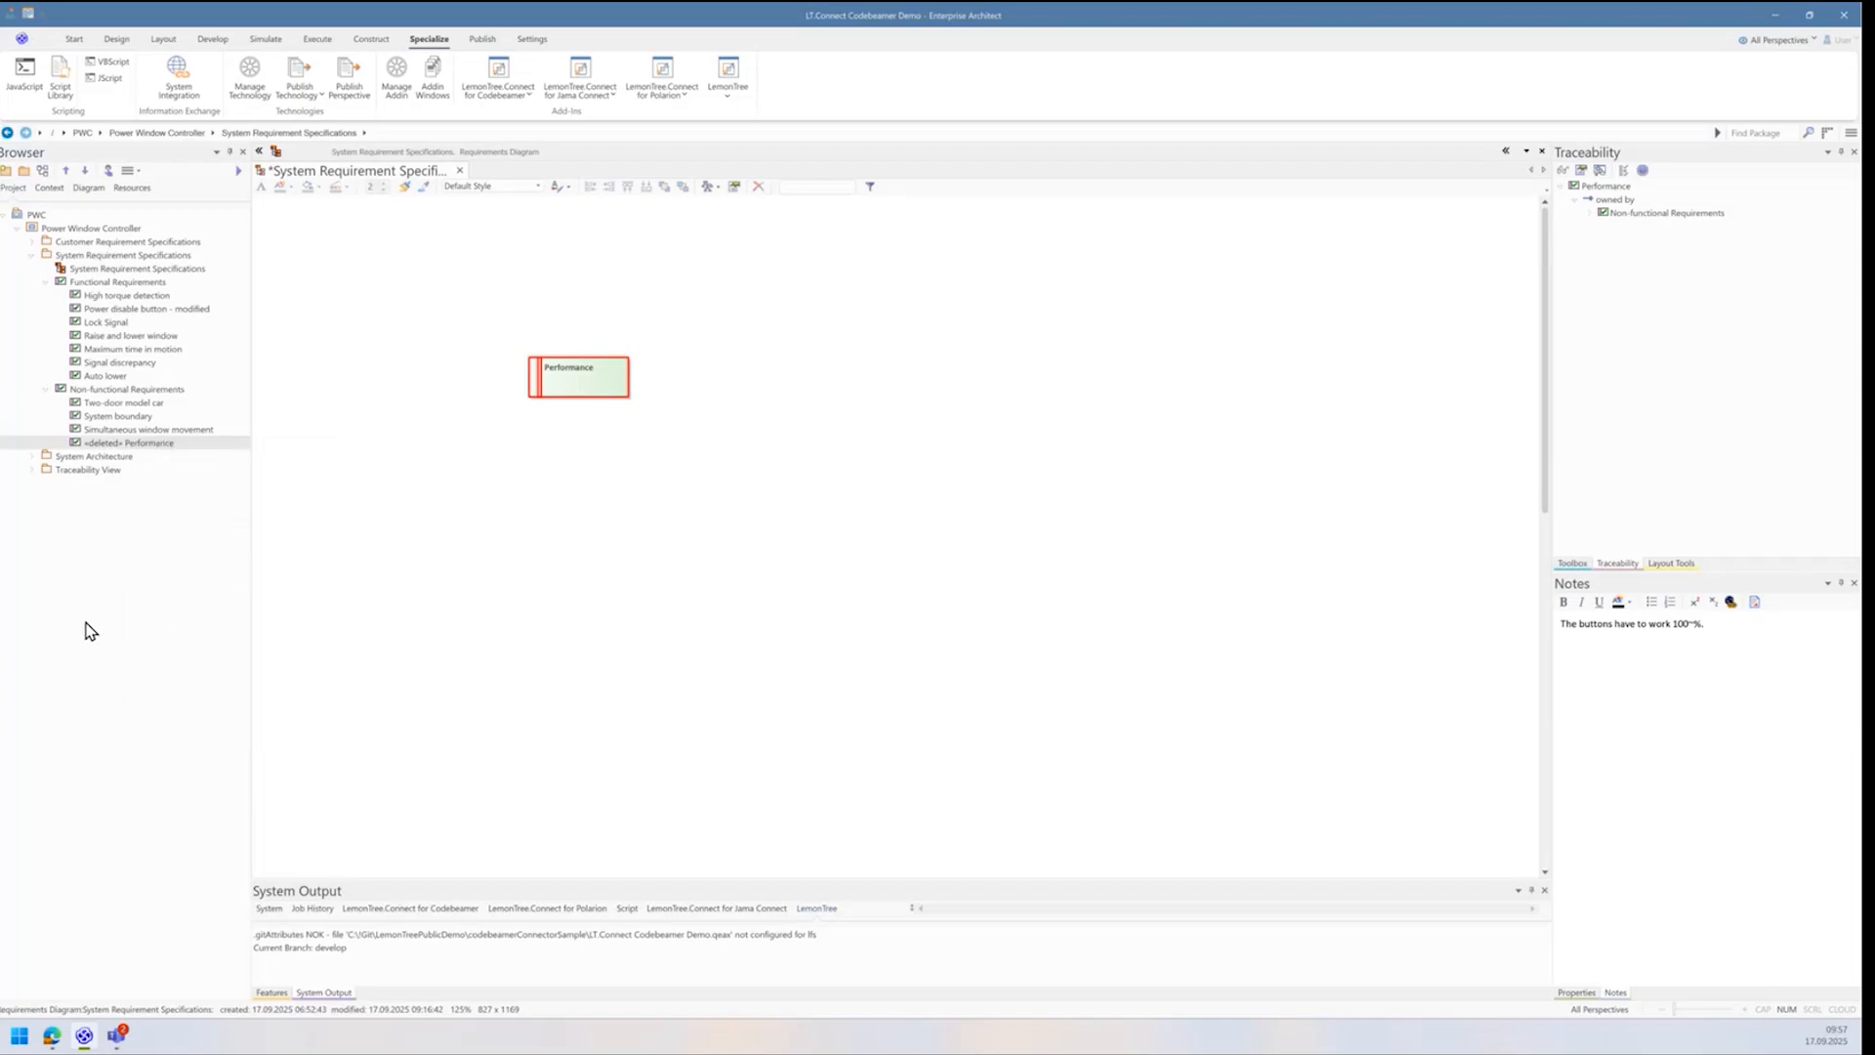
pyautogui.rightClick(111, 445)
pyautogui.moveTo(181, 464)
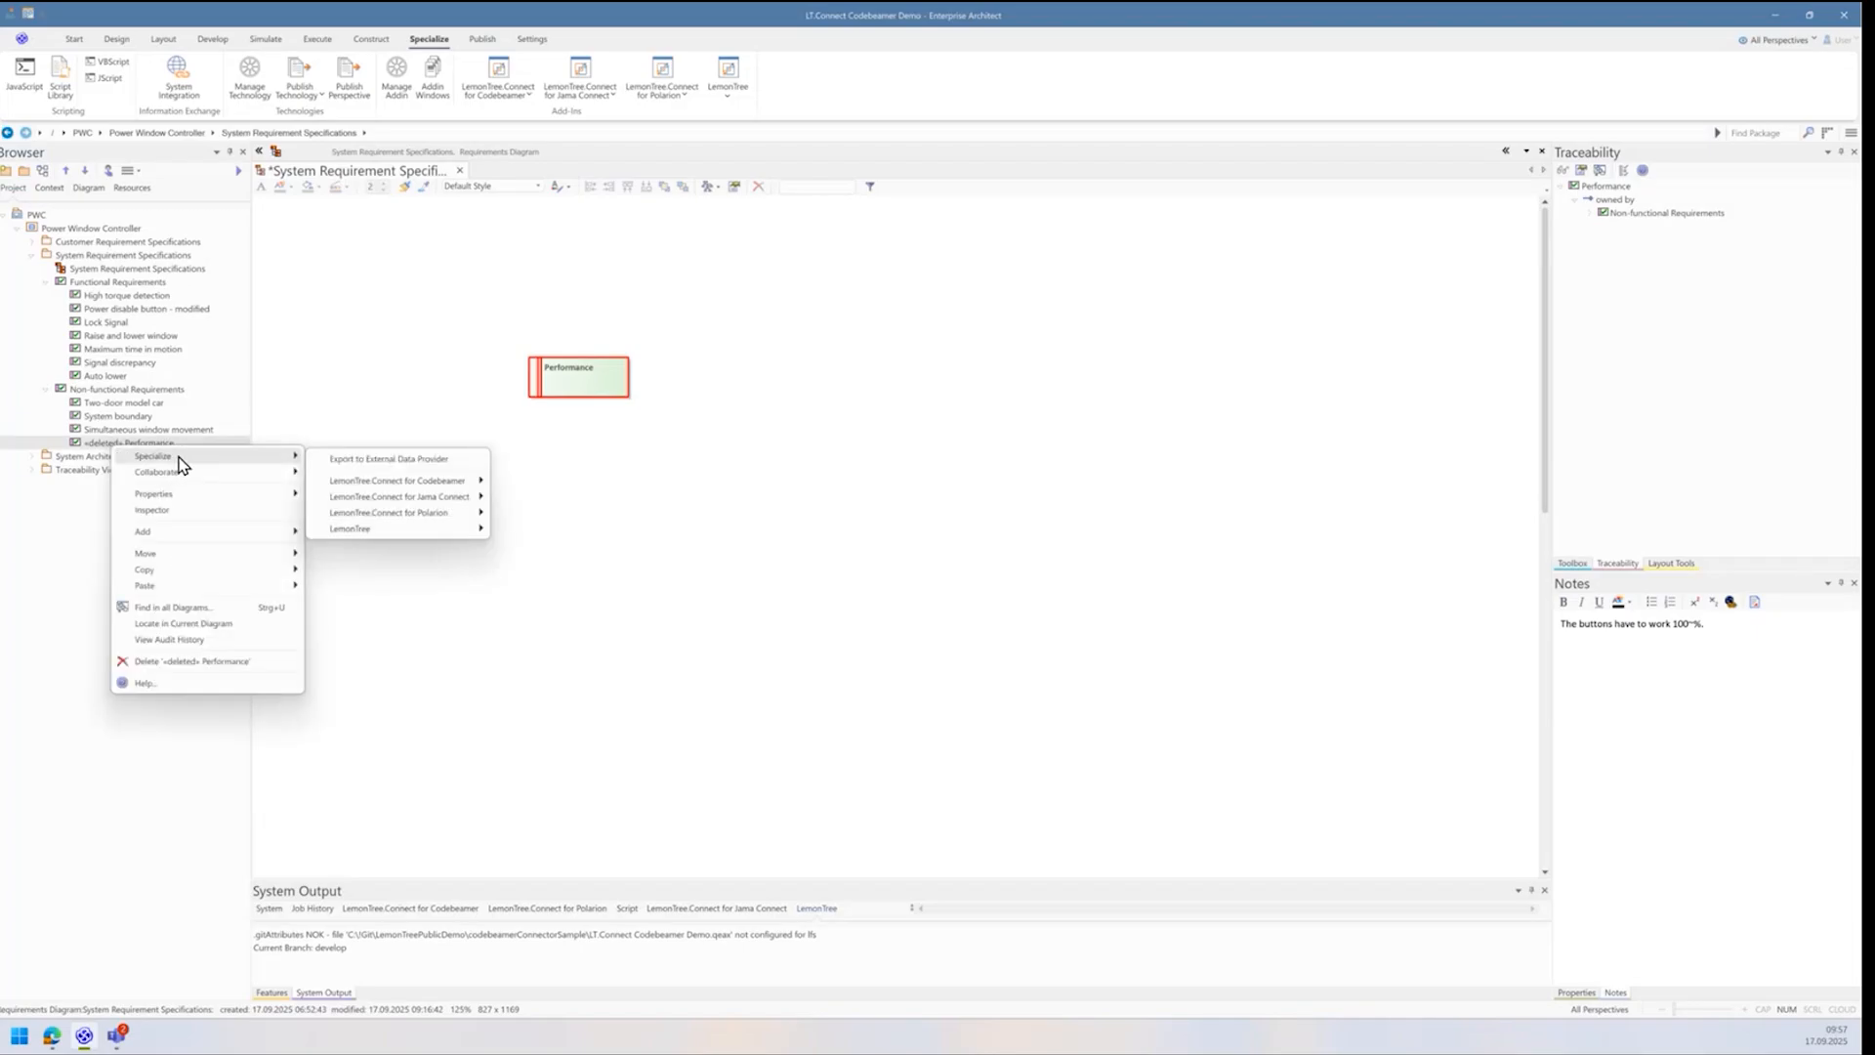
pyautogui.moveTo(411, 488)
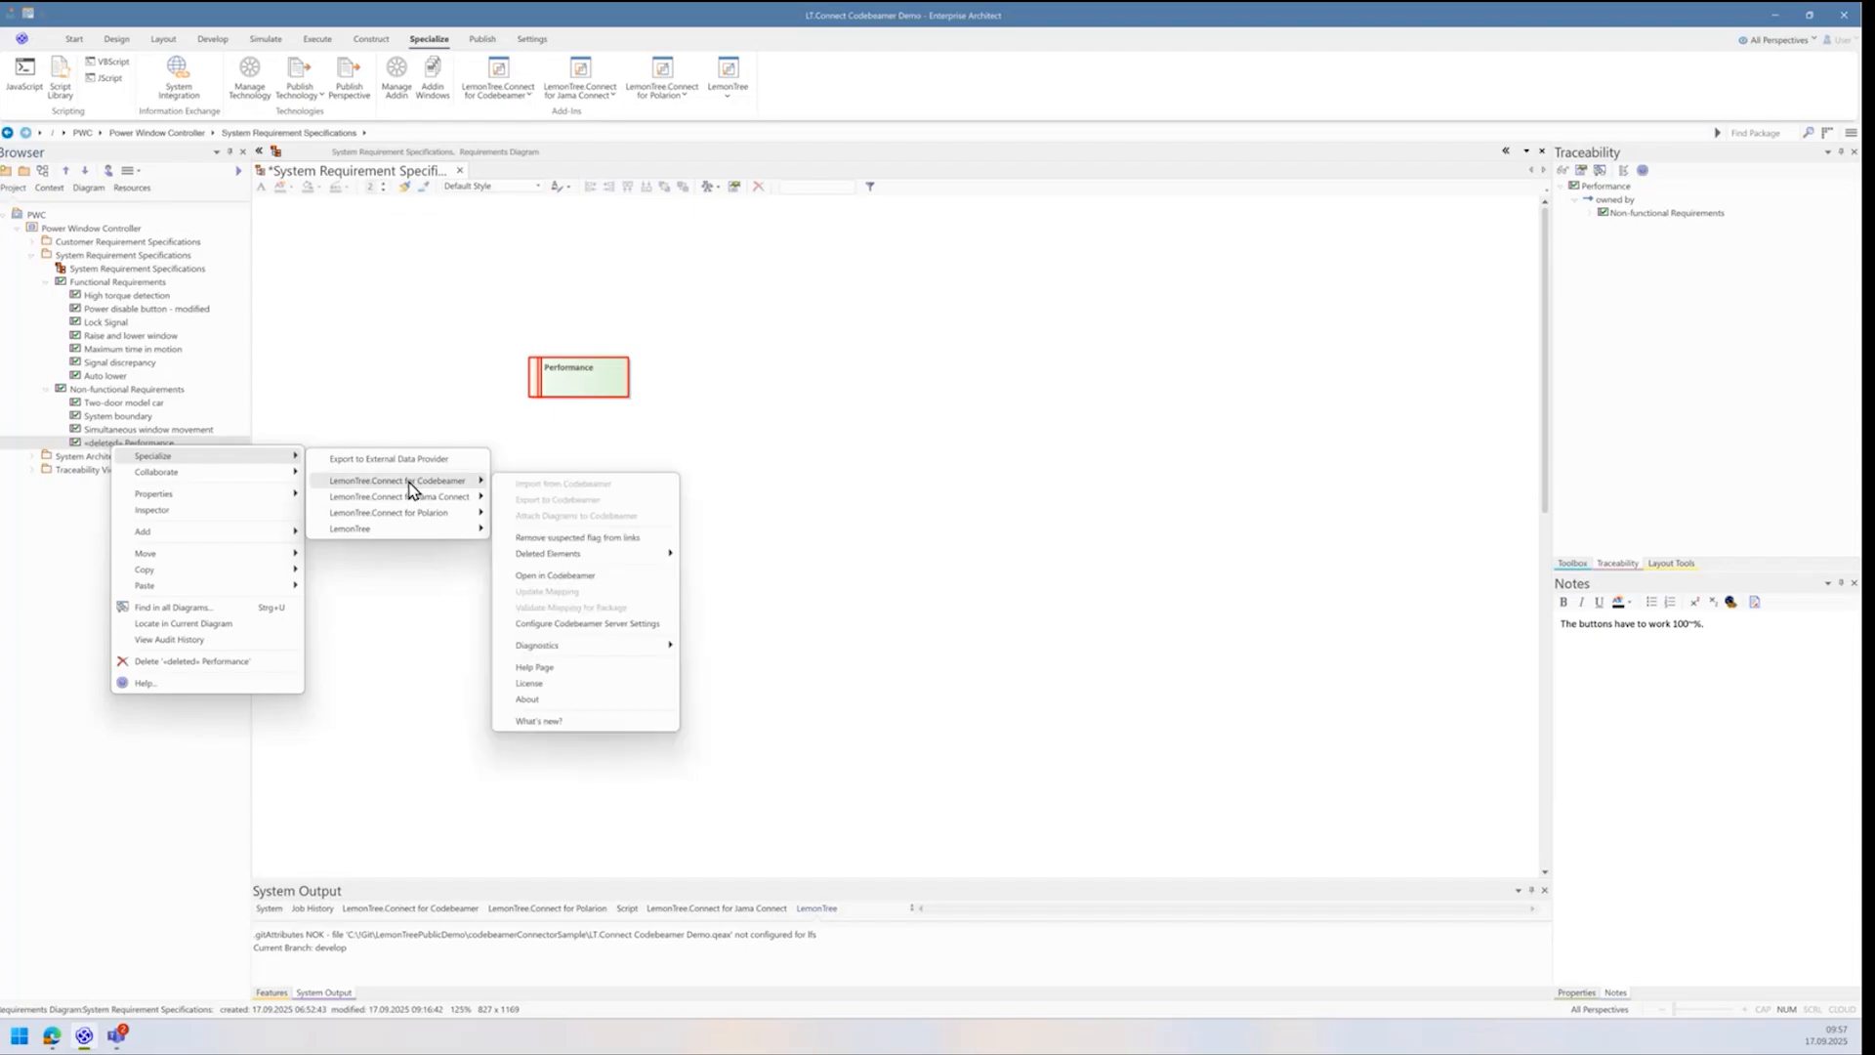
pyautogui.moveTo(559, 557)
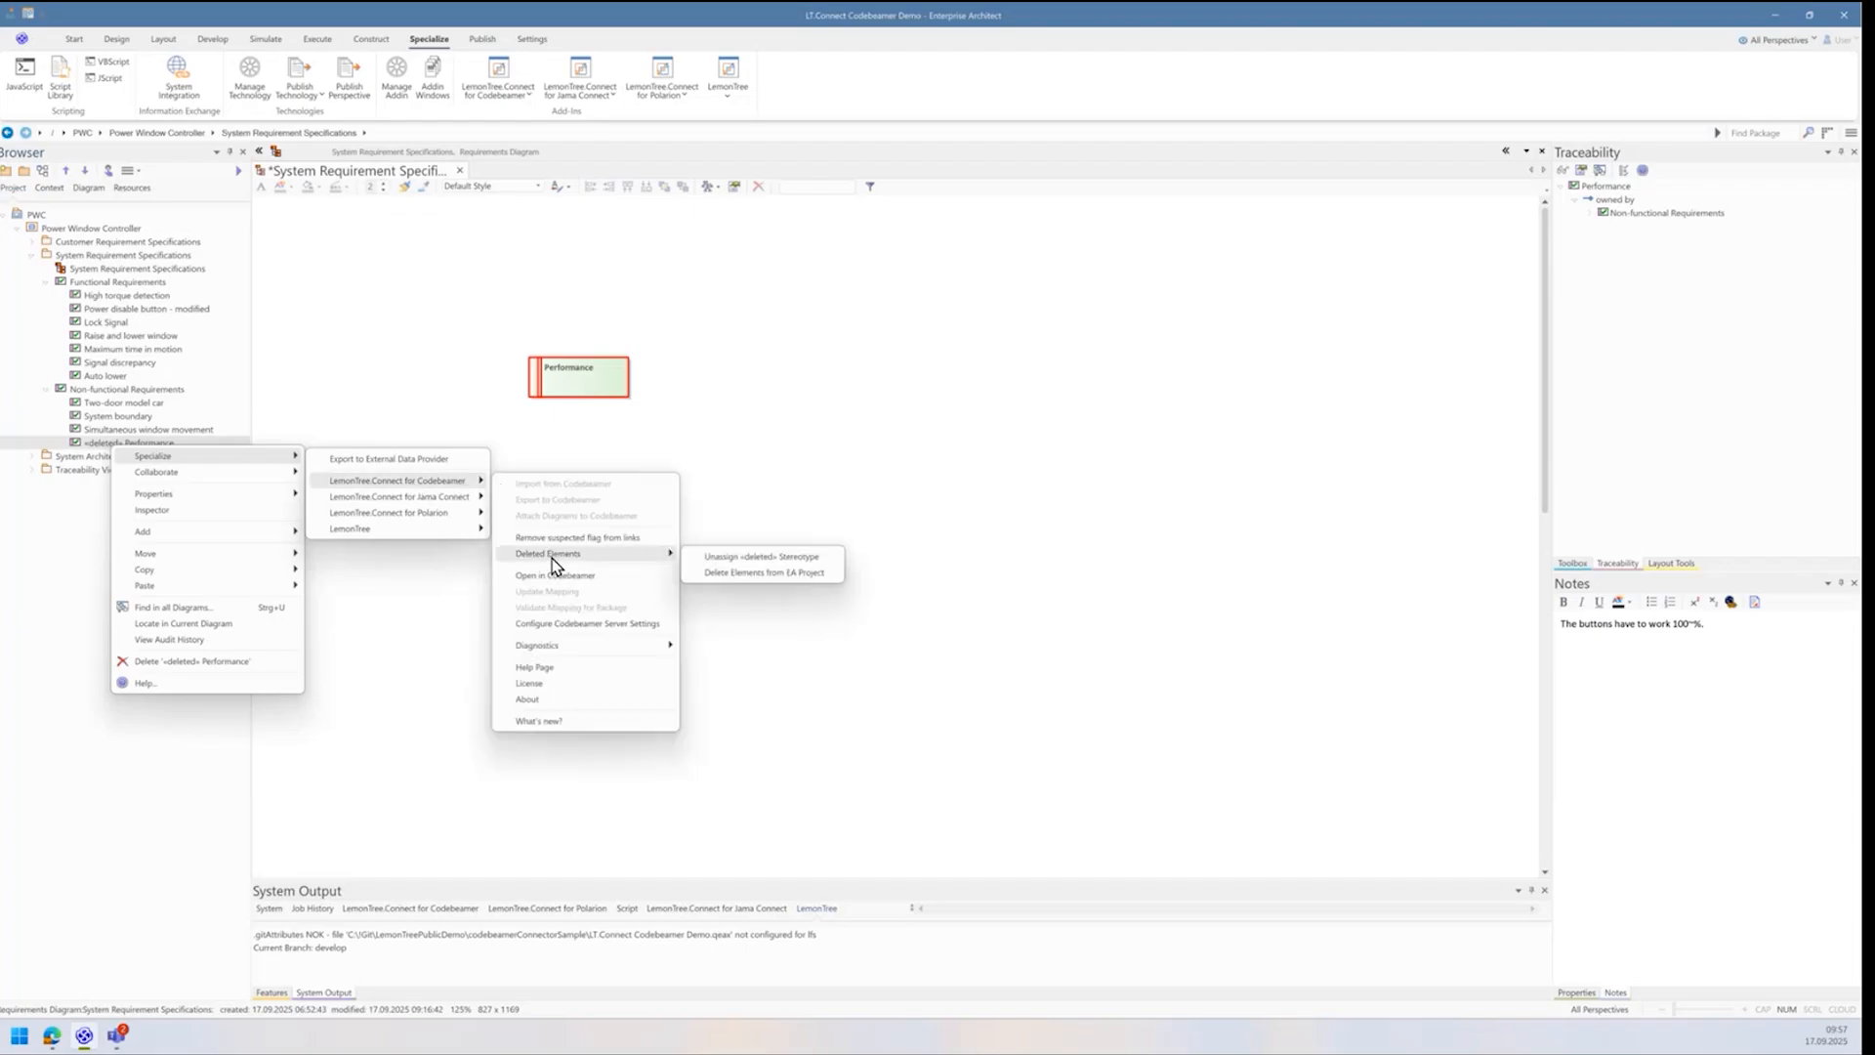
pyautogui.click(759, 574)
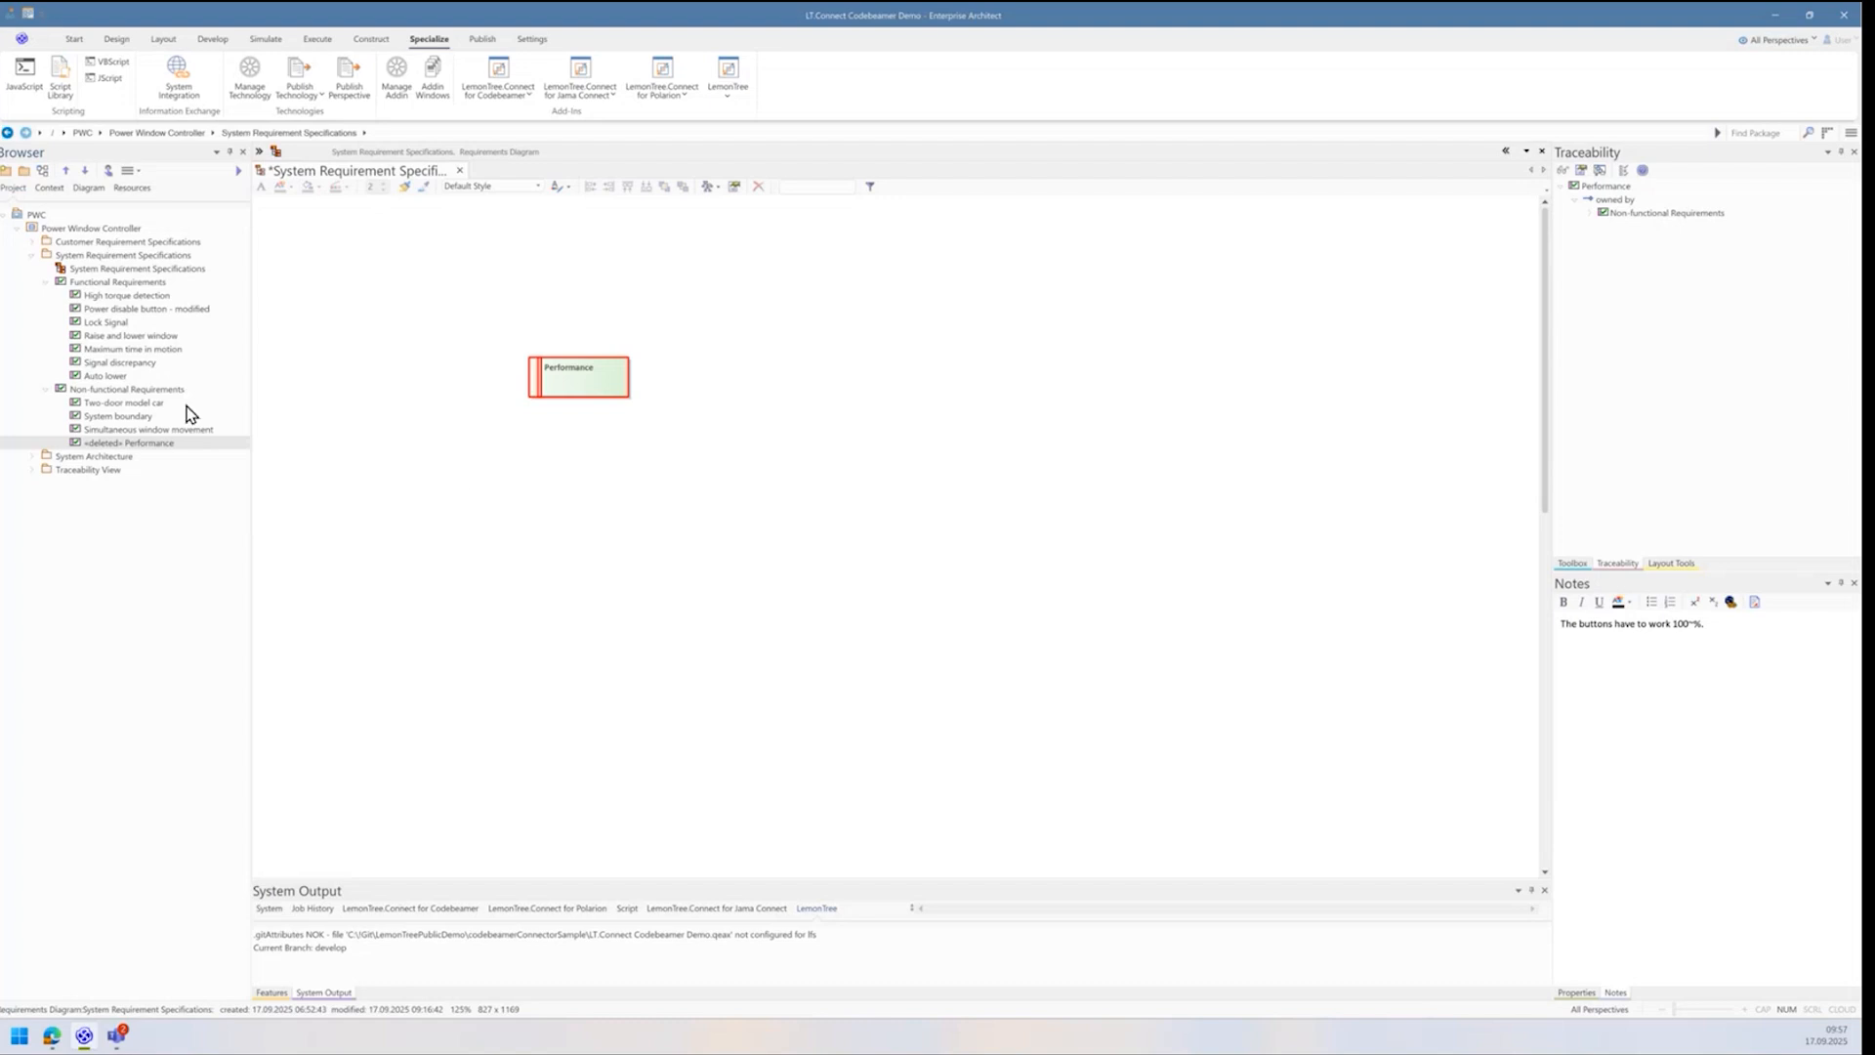
# Step: Delete the deleted-marked Performance element from the EA project with LemonTree.Connect for Codebeamer and confirm its removal
pyautogui.rightClick(130, 446)
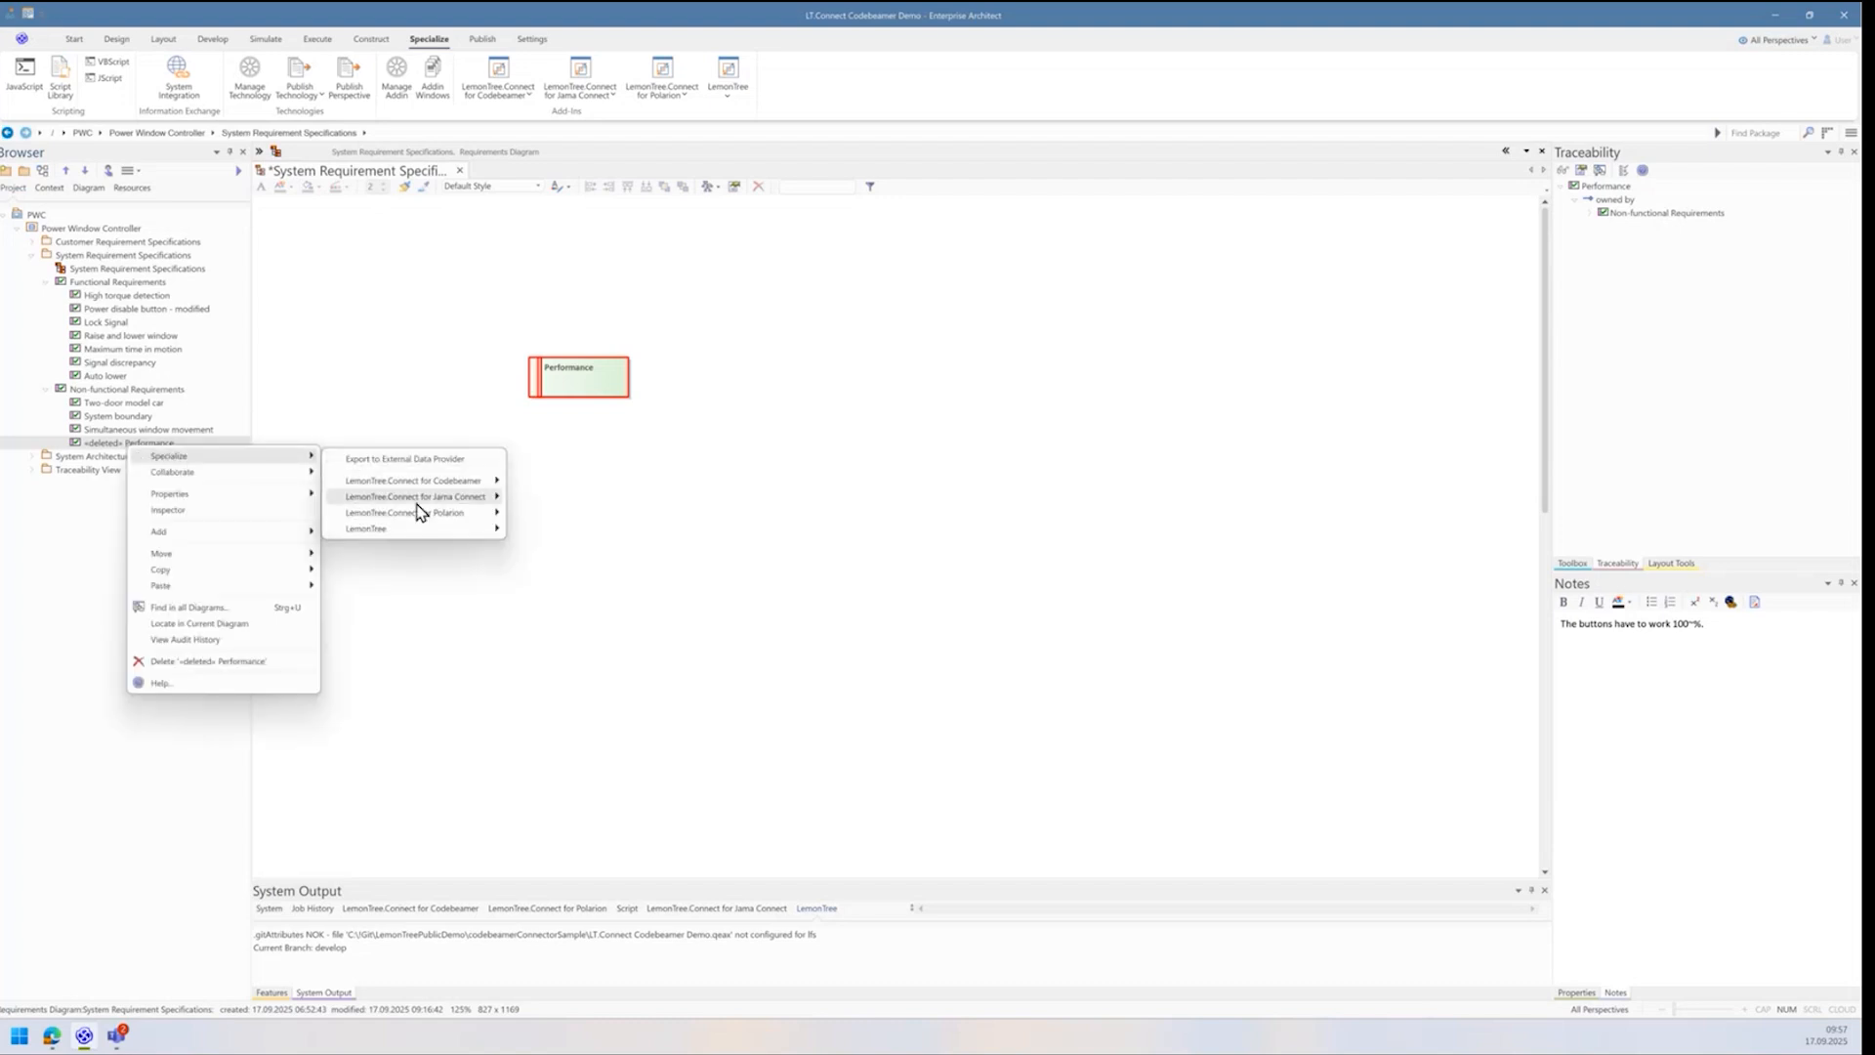
pyautogui.moveTo(454, 484)
pyautogui.moveTo(572, 558)
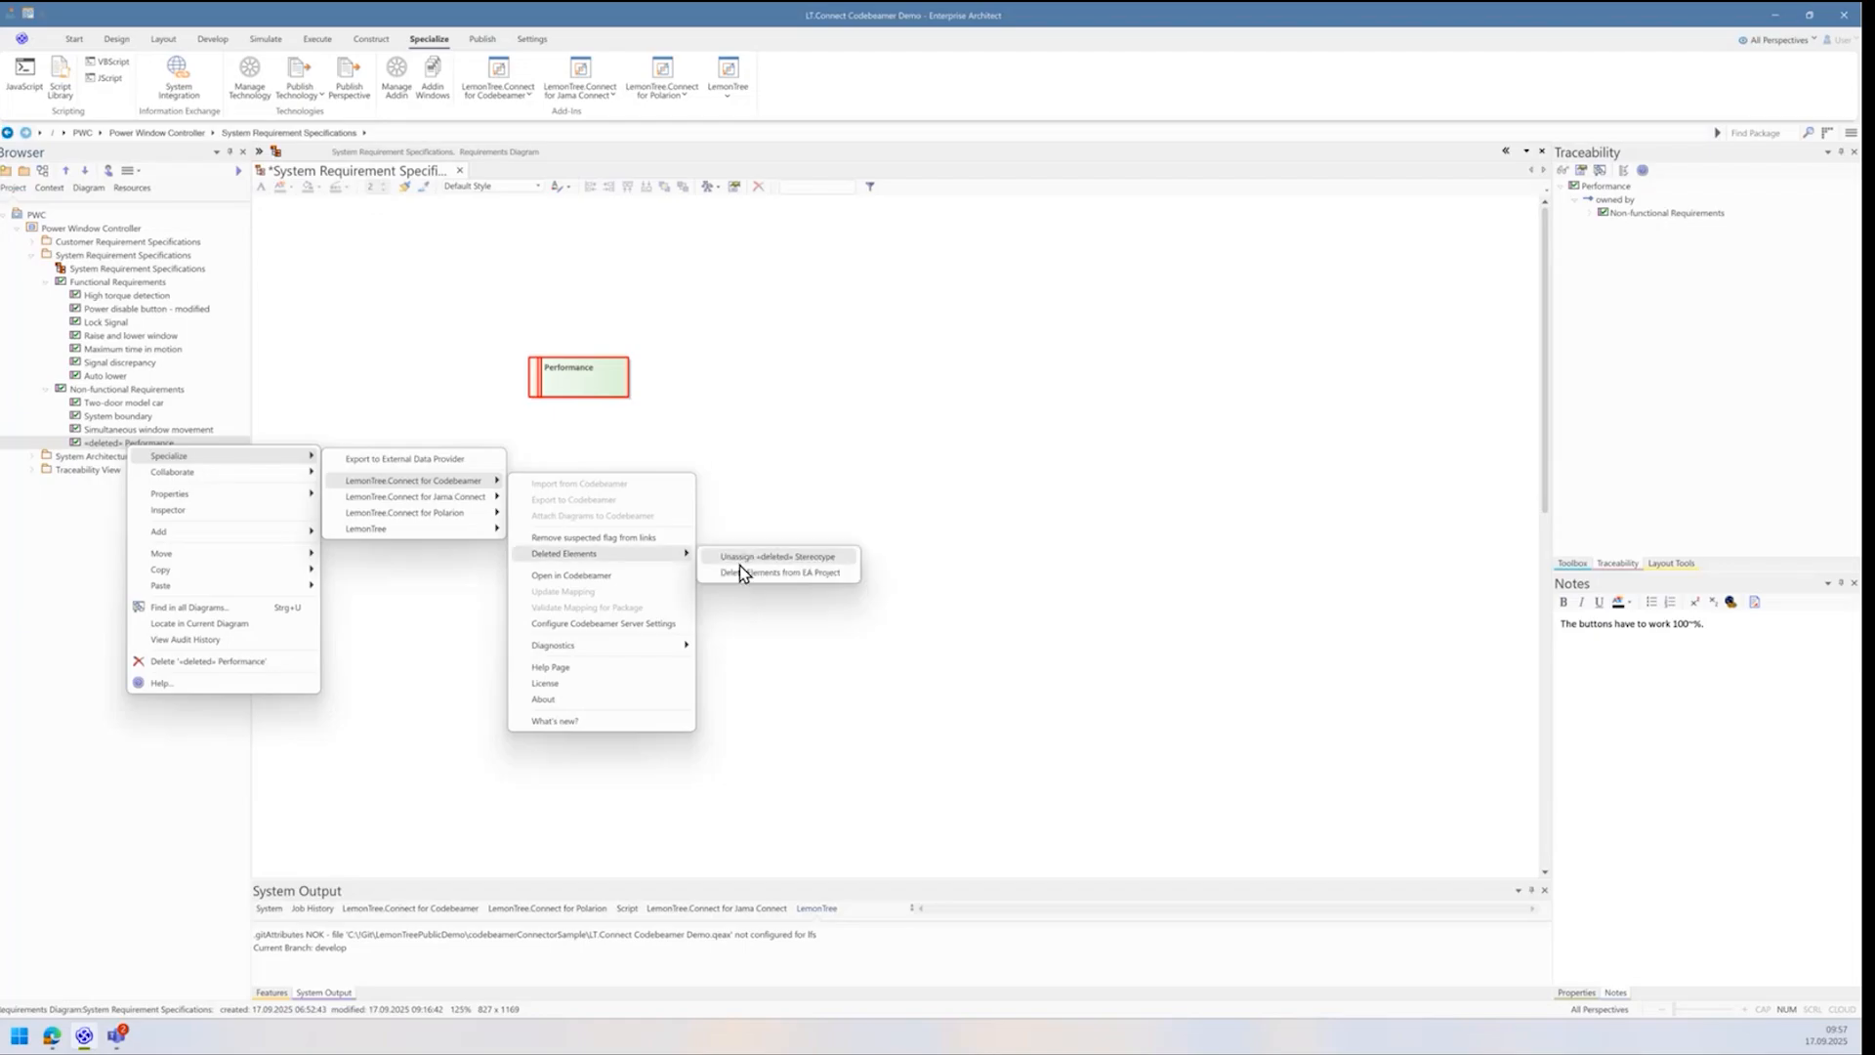
pyautogui.click(764, 574)
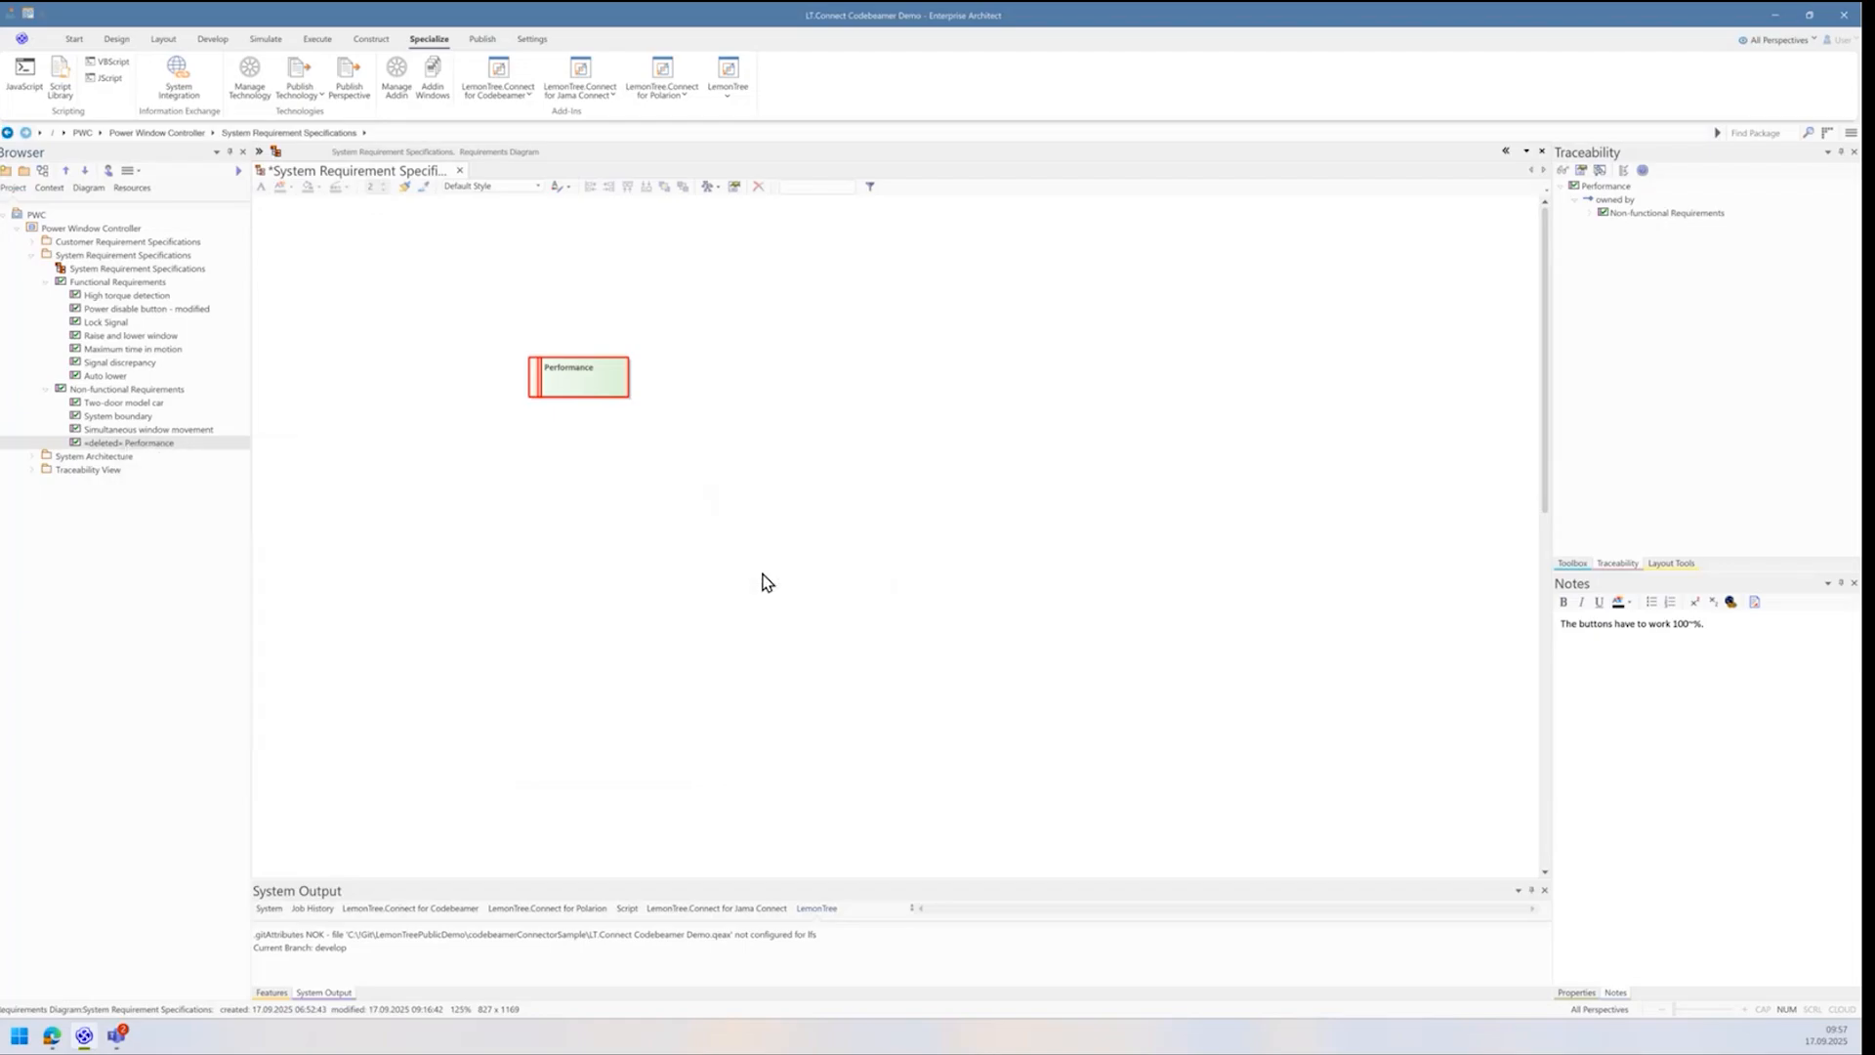
pyautogui.rightClick(79, 255)
pyautogui.moveTo(195, 266)
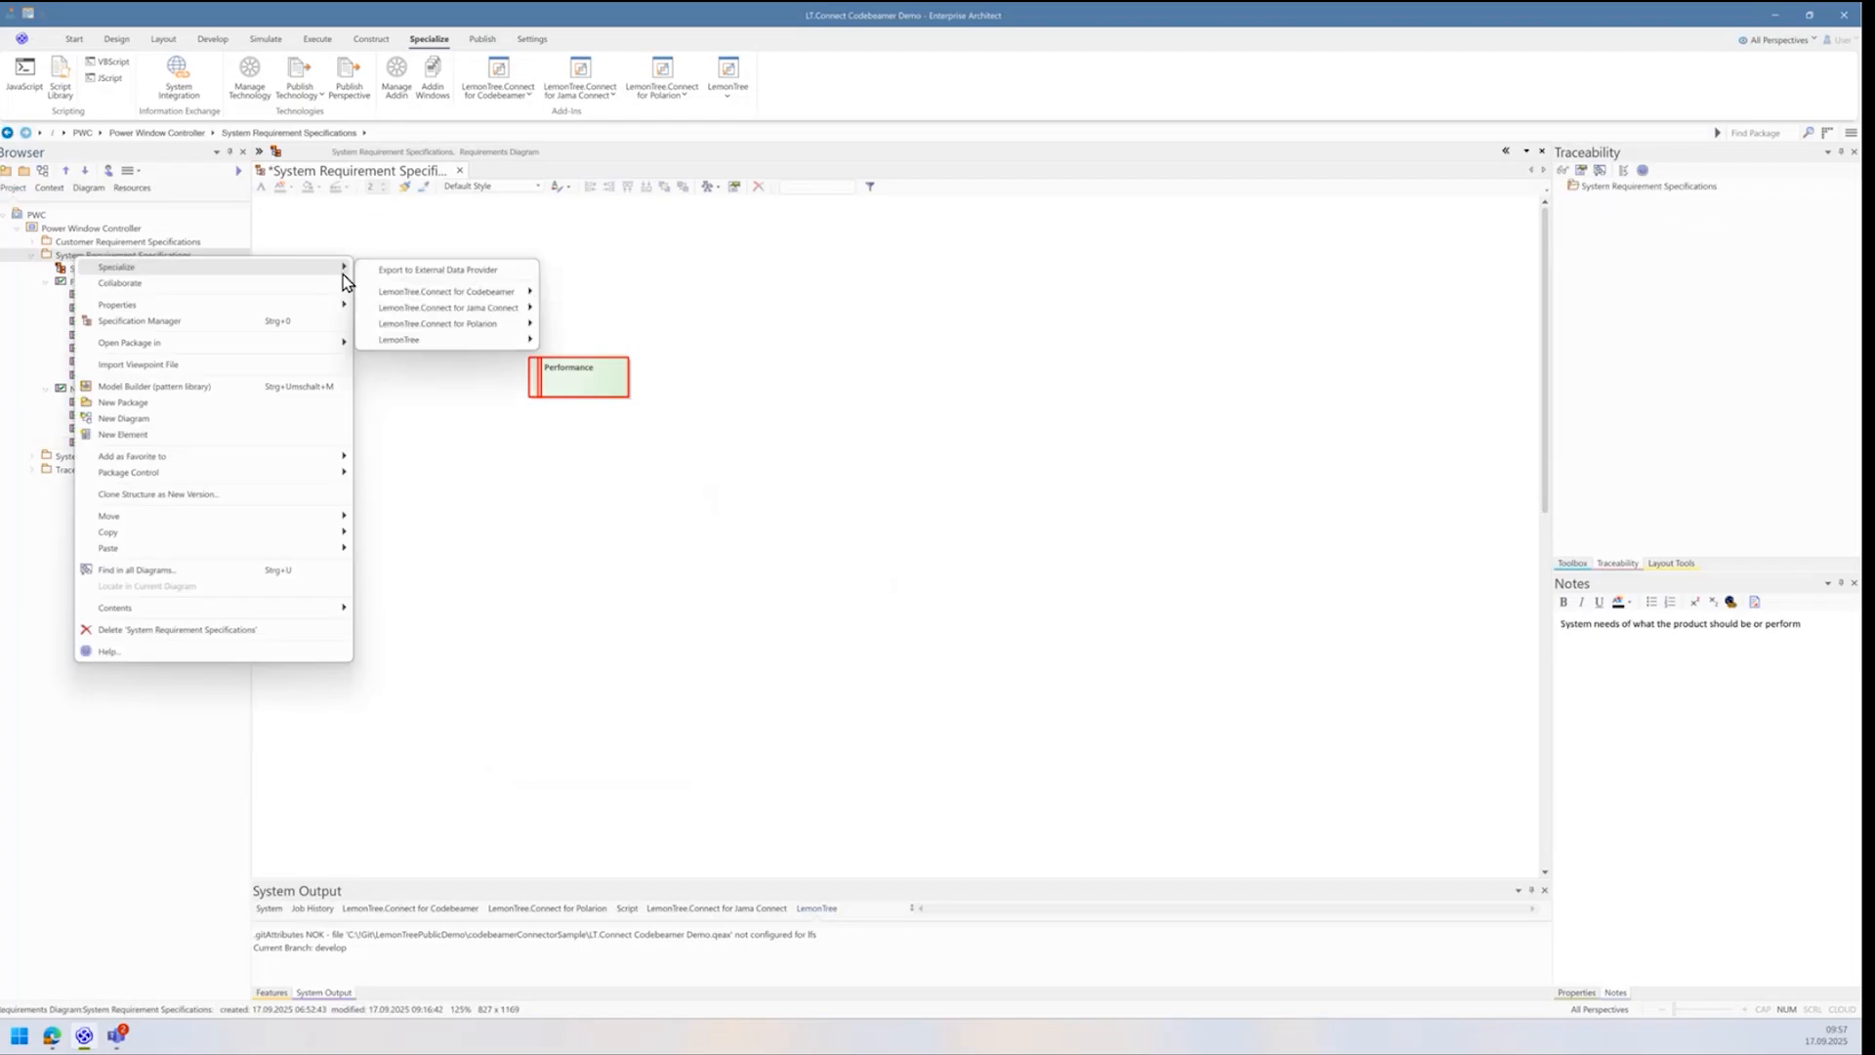
pyautogui.moveTo(457, 297)
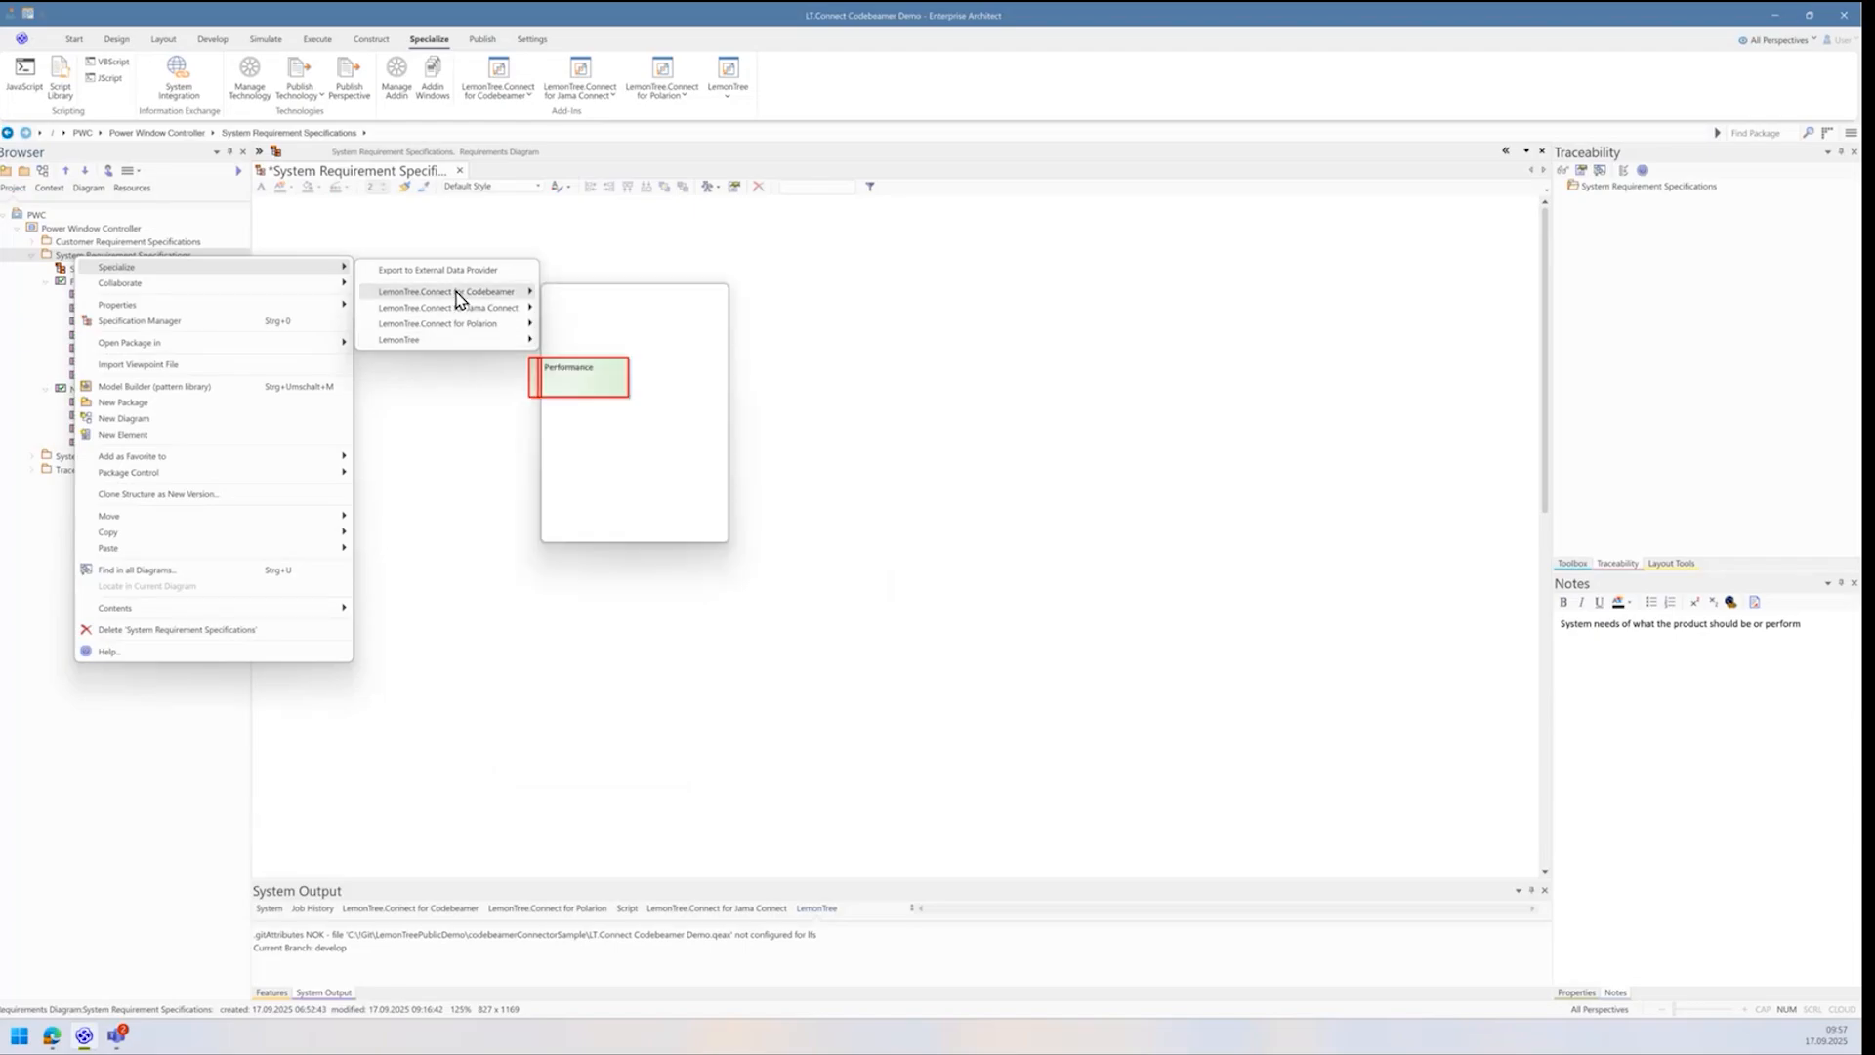
pyautogui.click(776, 387)
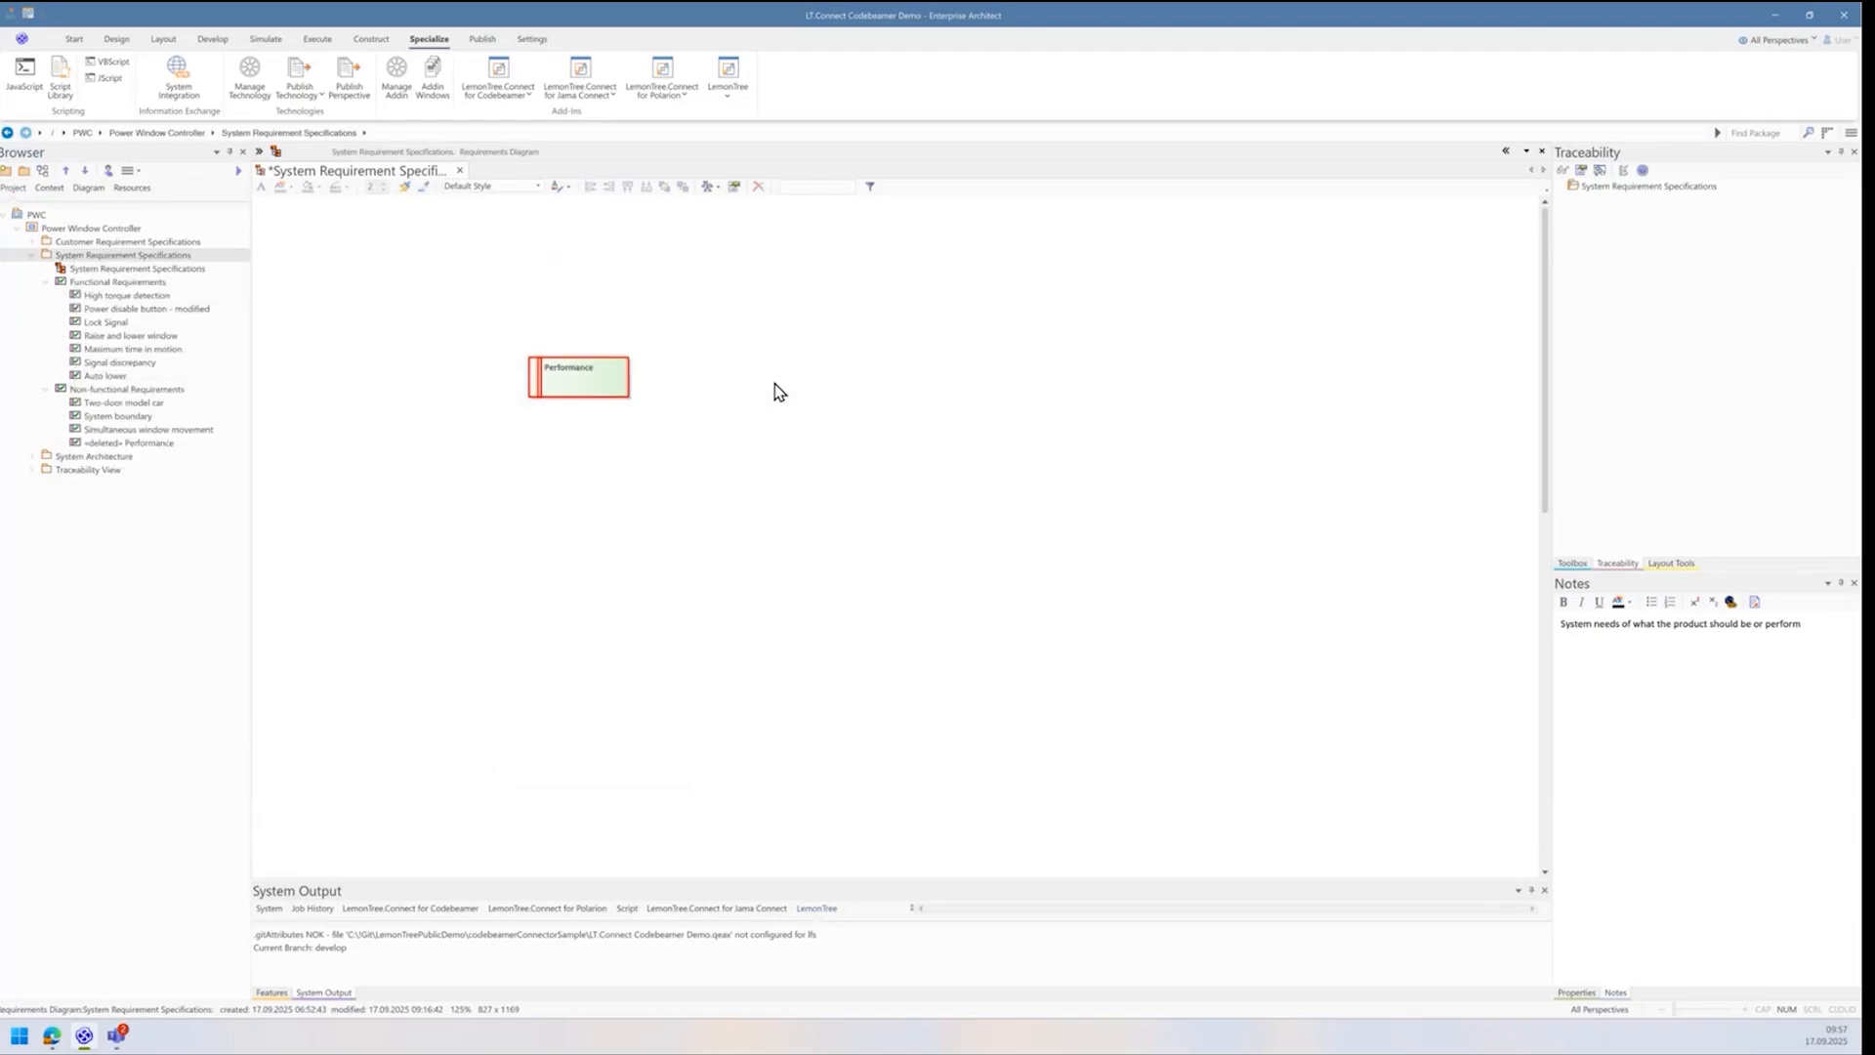
pyautogui.click(612, 348)
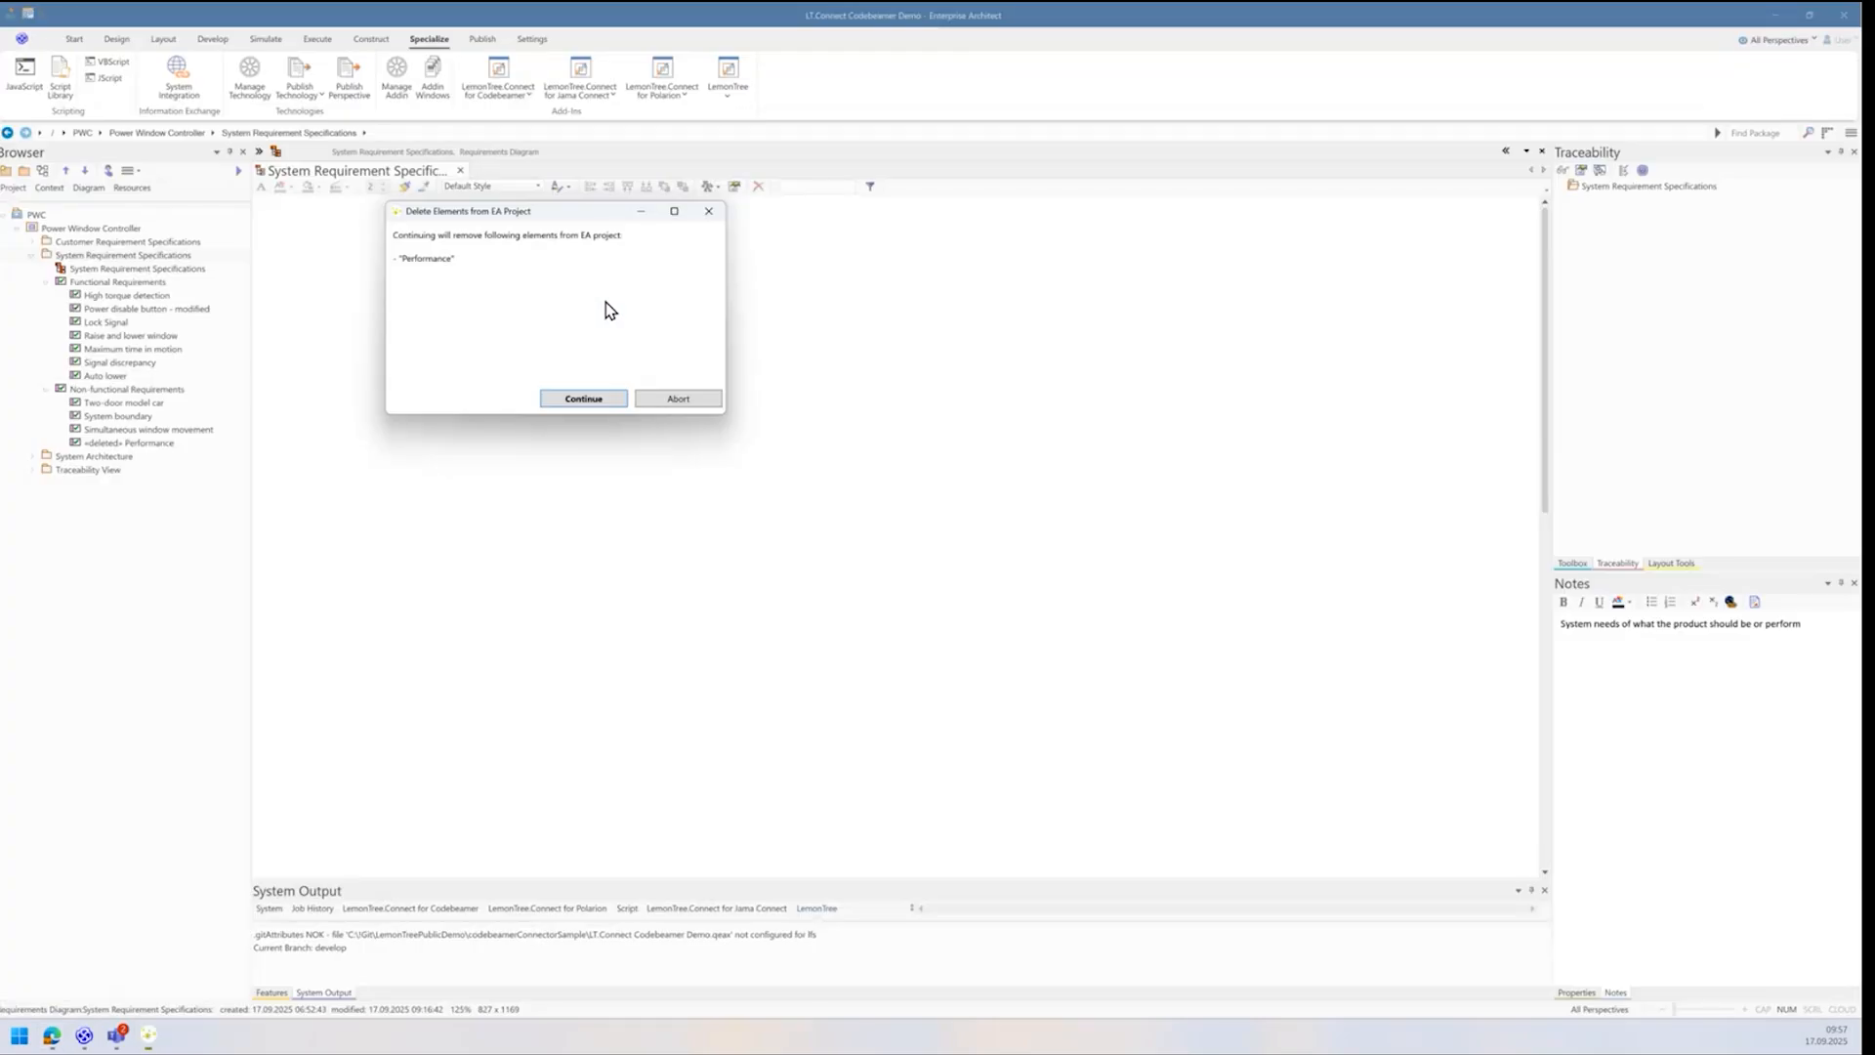
pyautogui.moveTo(481, 223); pyautogui.dragTo(826, 315)
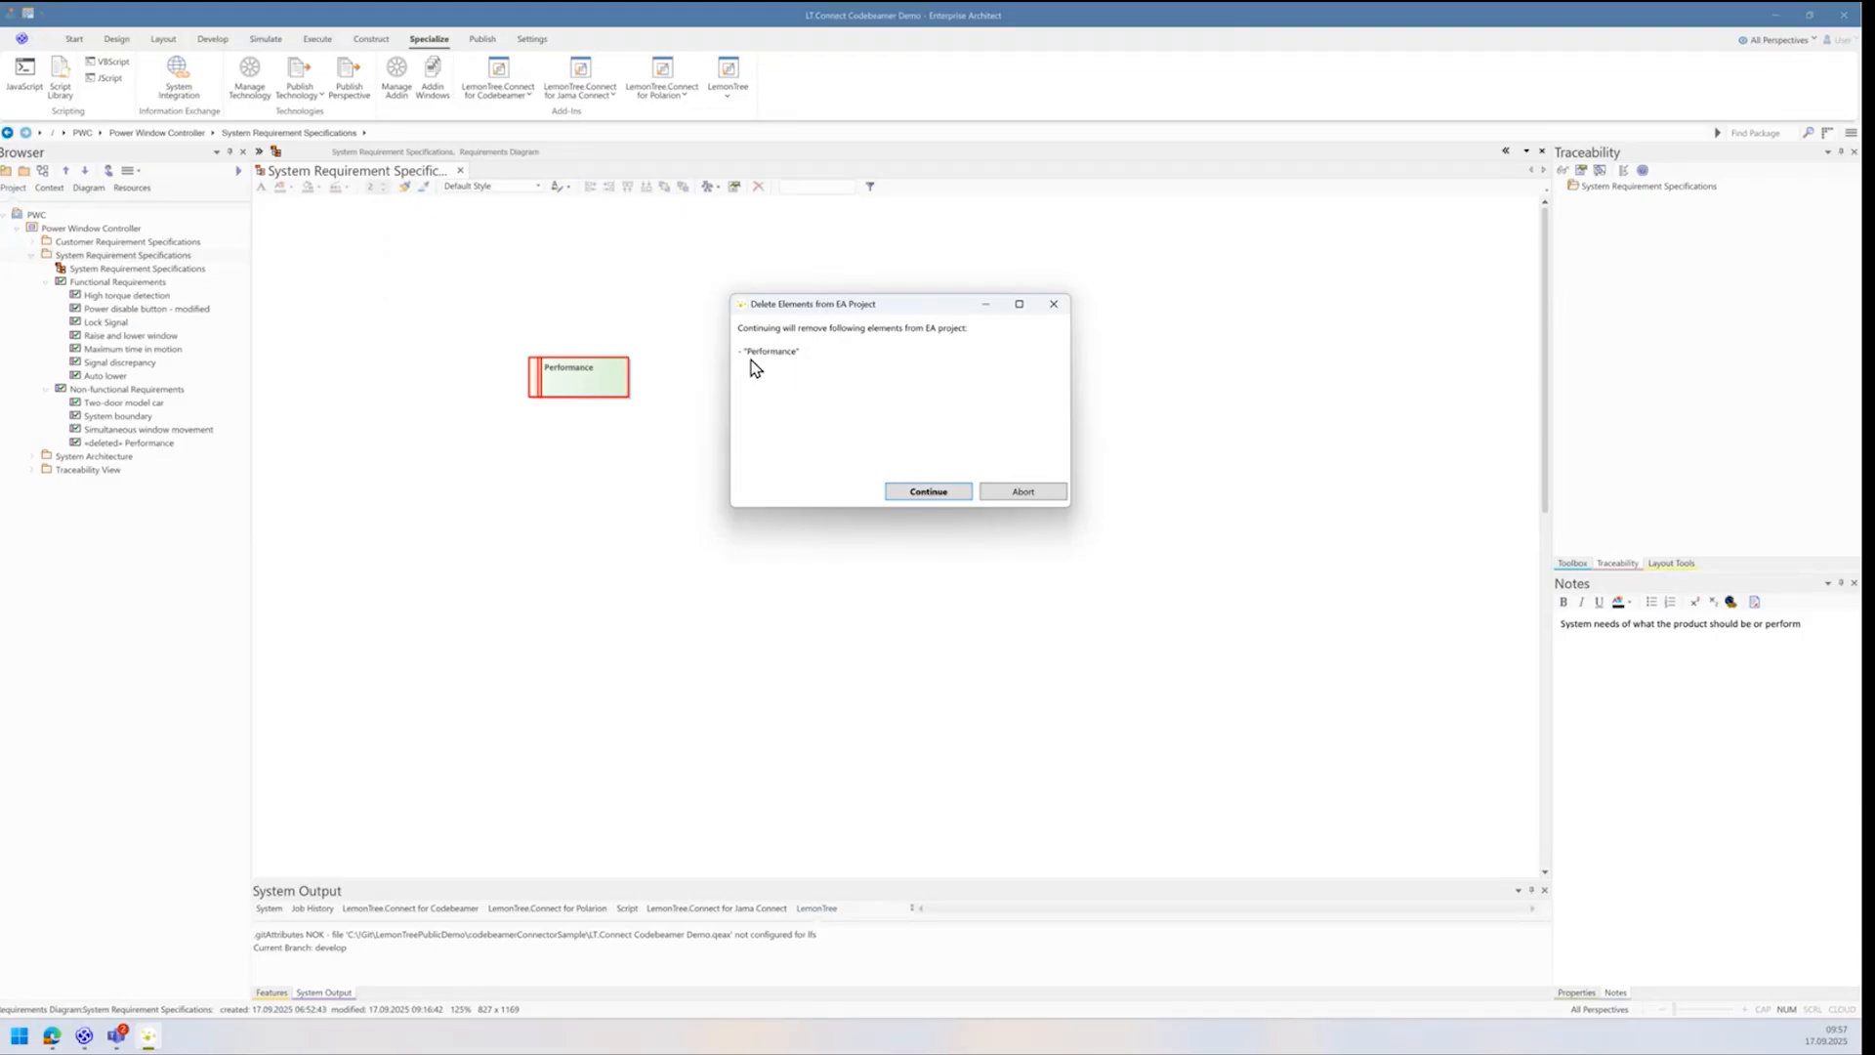
pyautogui.click(936, 495)
pyautogui.click(684, 347)
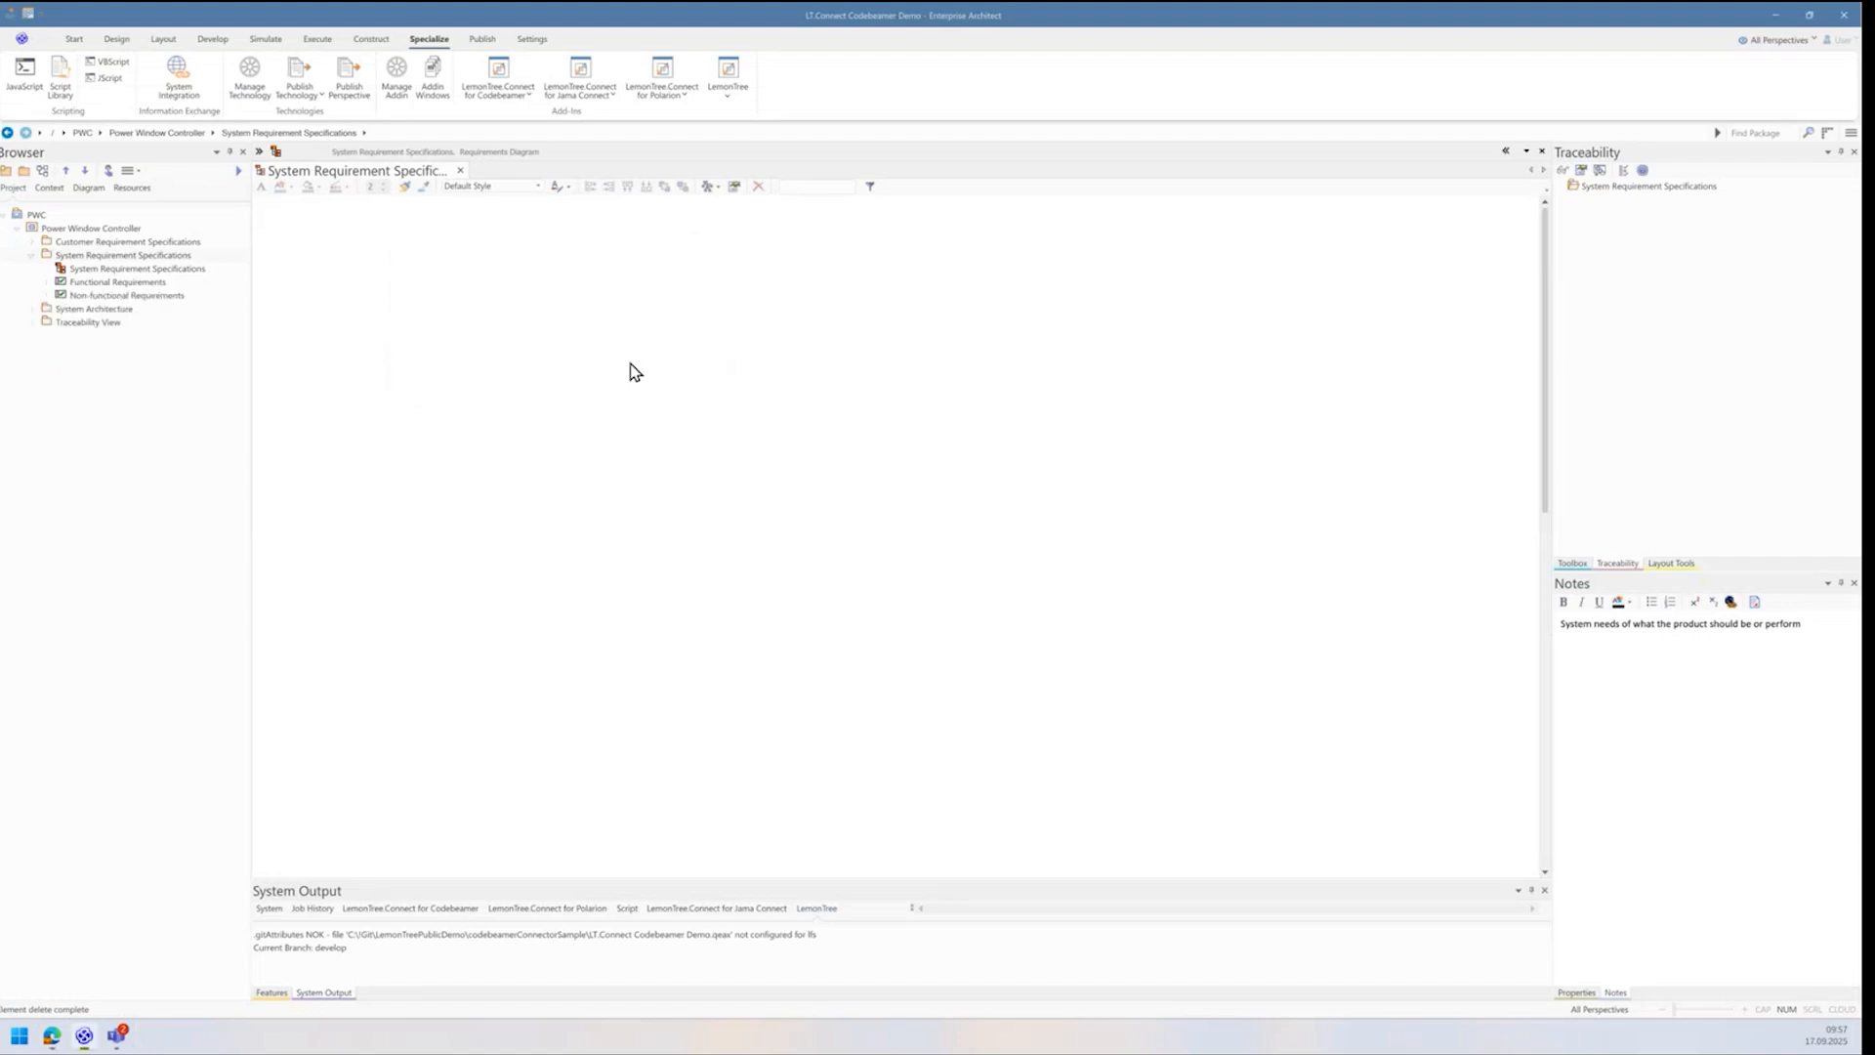
# Step: Expand the Functional and Non-functional Requirements to check which requirements remain in the package
pyautogui.click(47, 283)
pyautogui.click(47, 390)
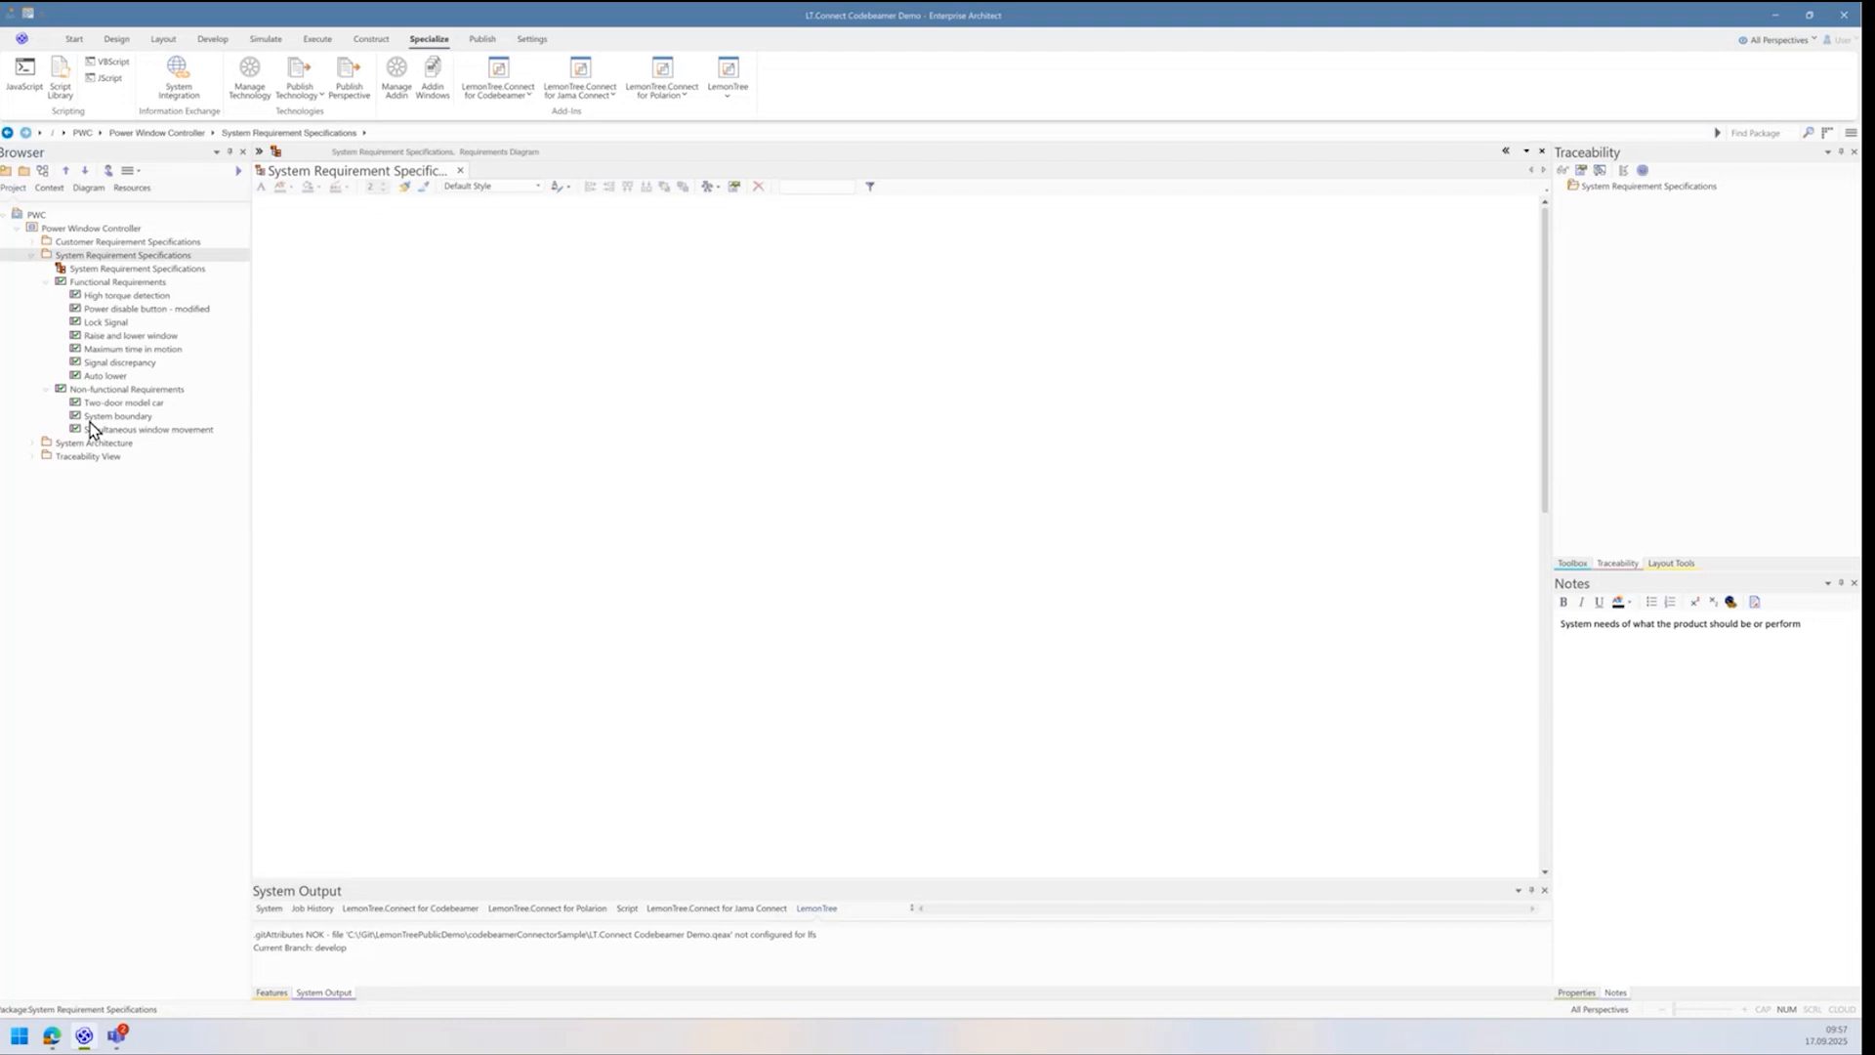
pyautogui.click(377, 431)
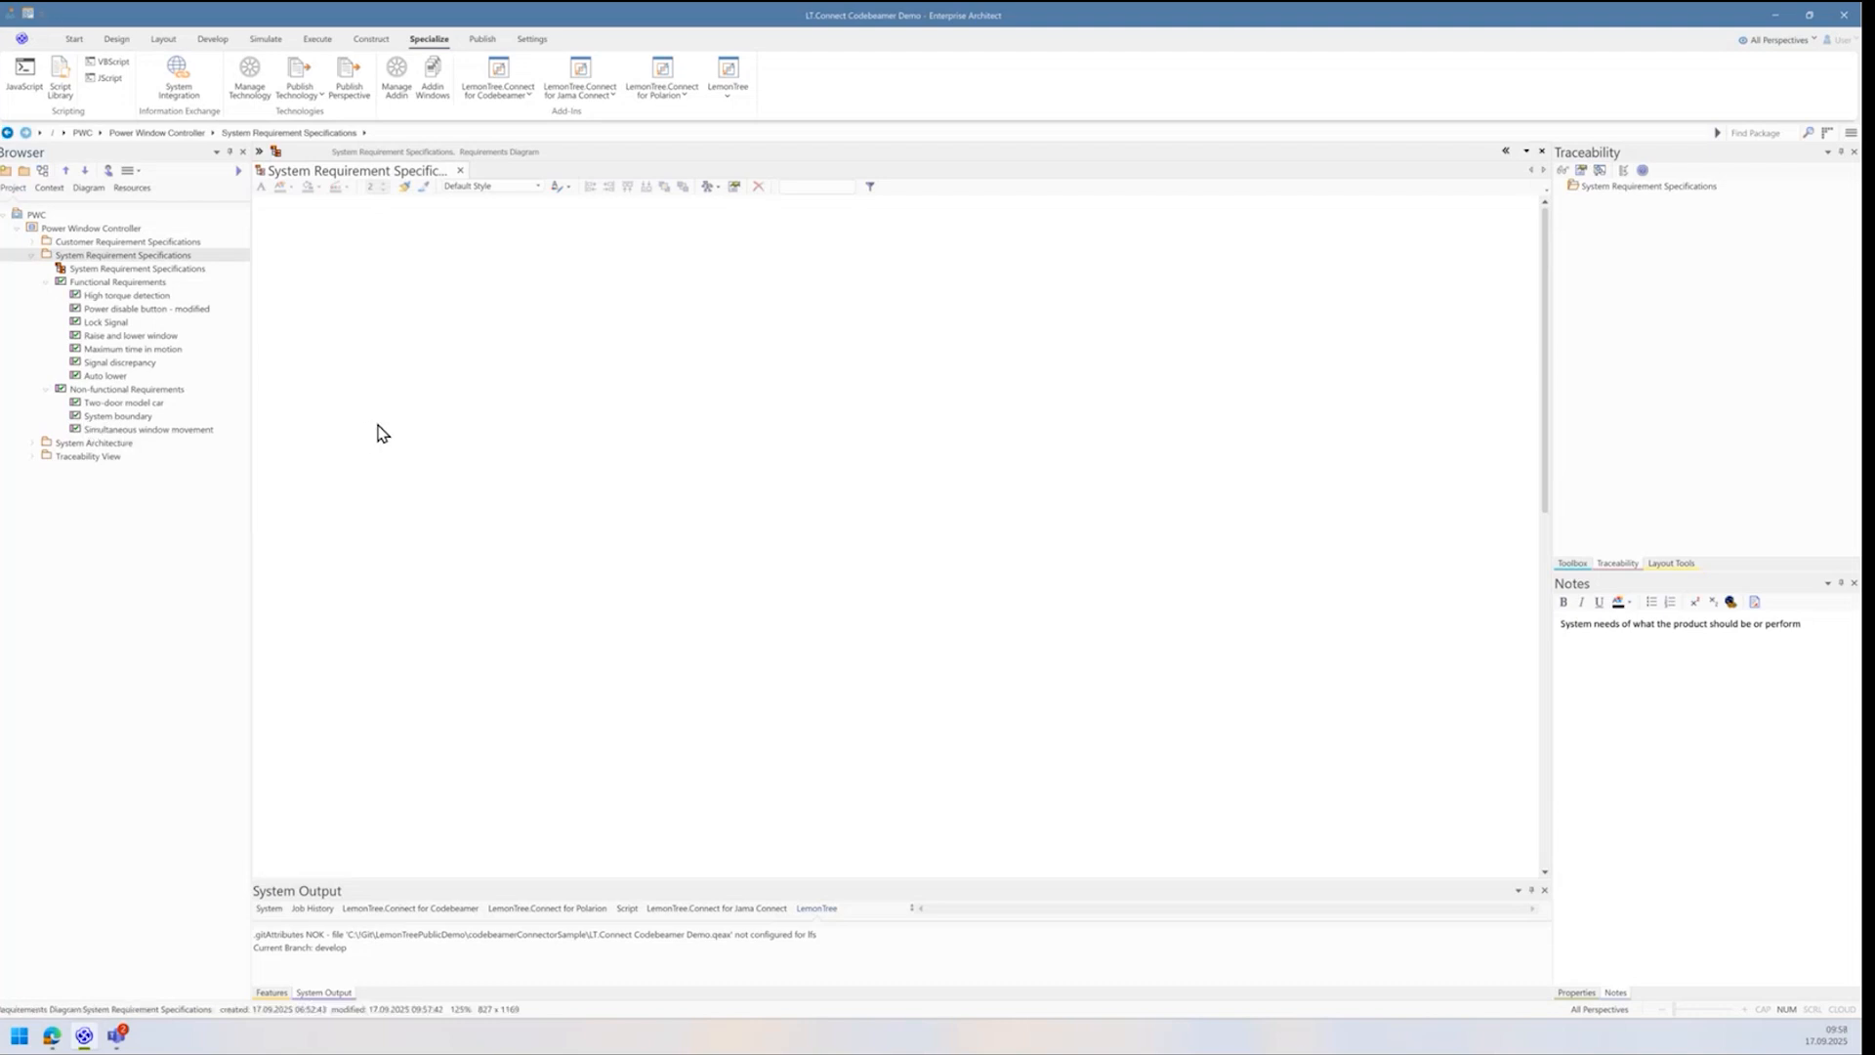
# Step: Check the traceability of the modified Power disable button requirement and open the Traceability View diagram
pyautogui.click(32, 443)
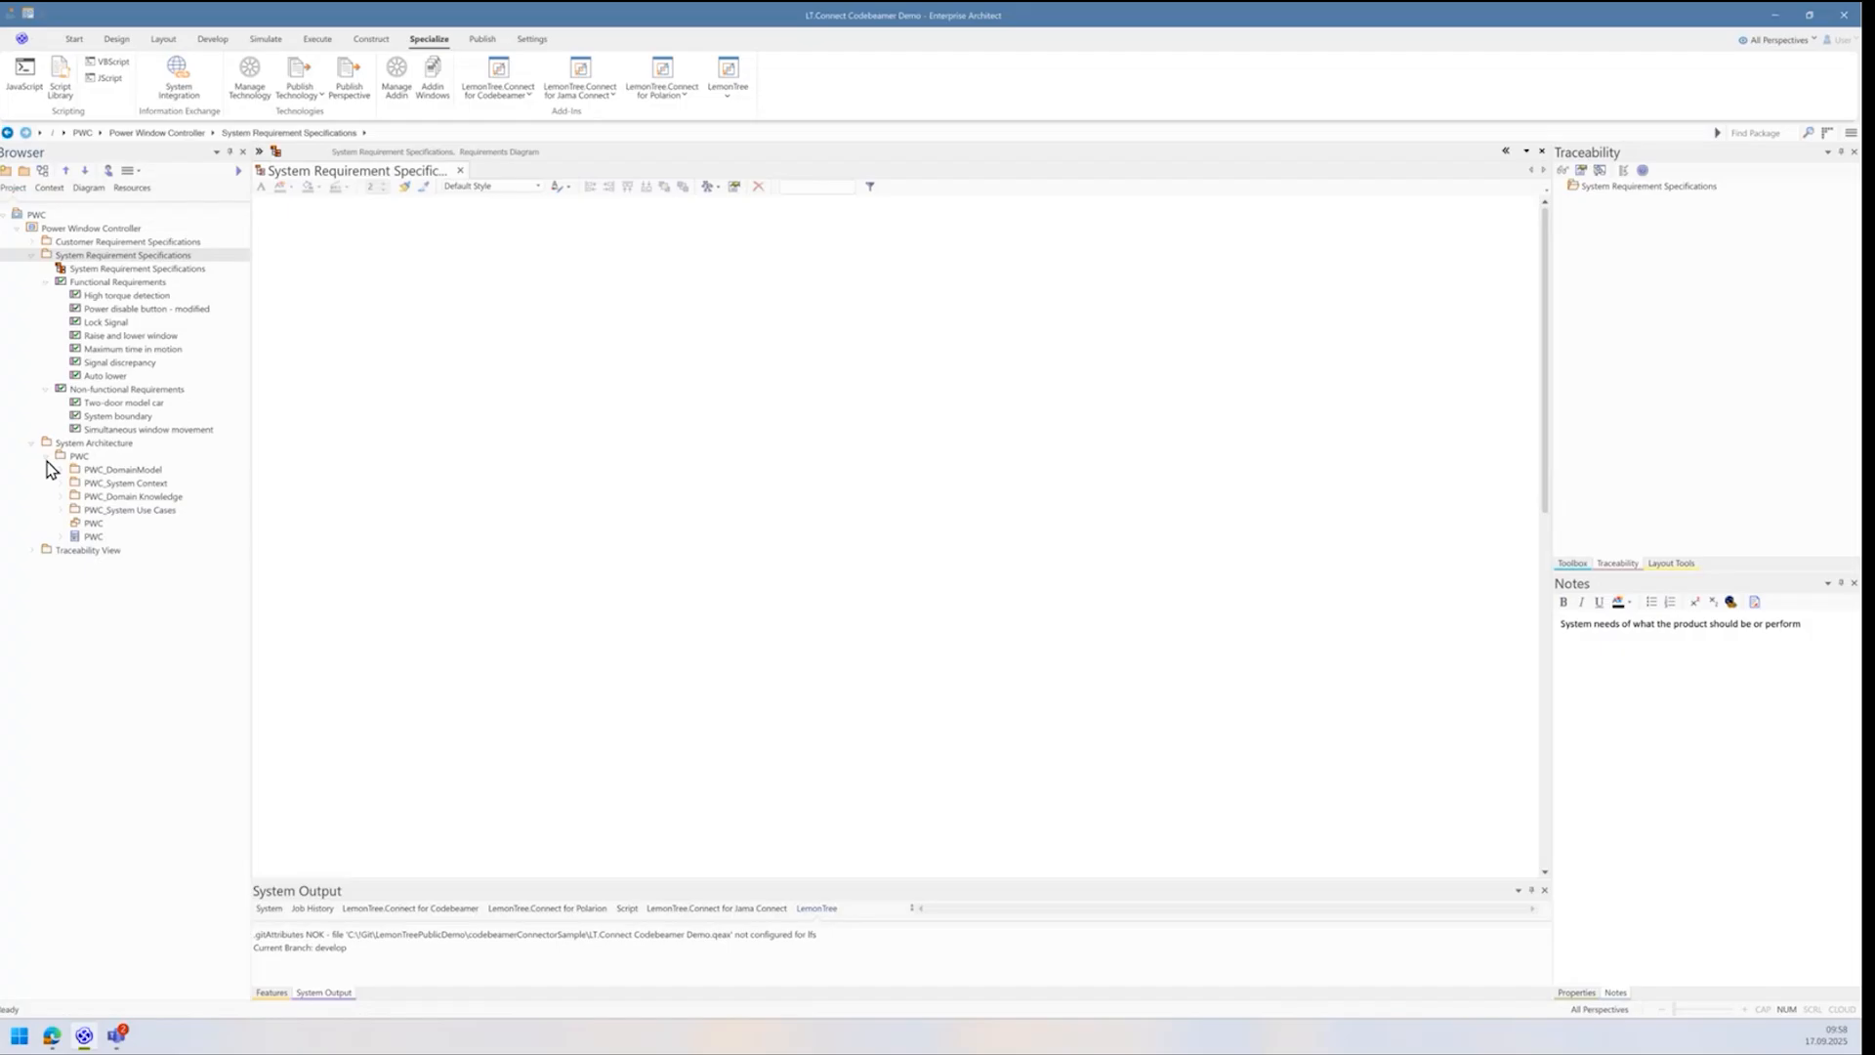
pyautogui.click(145, 308)
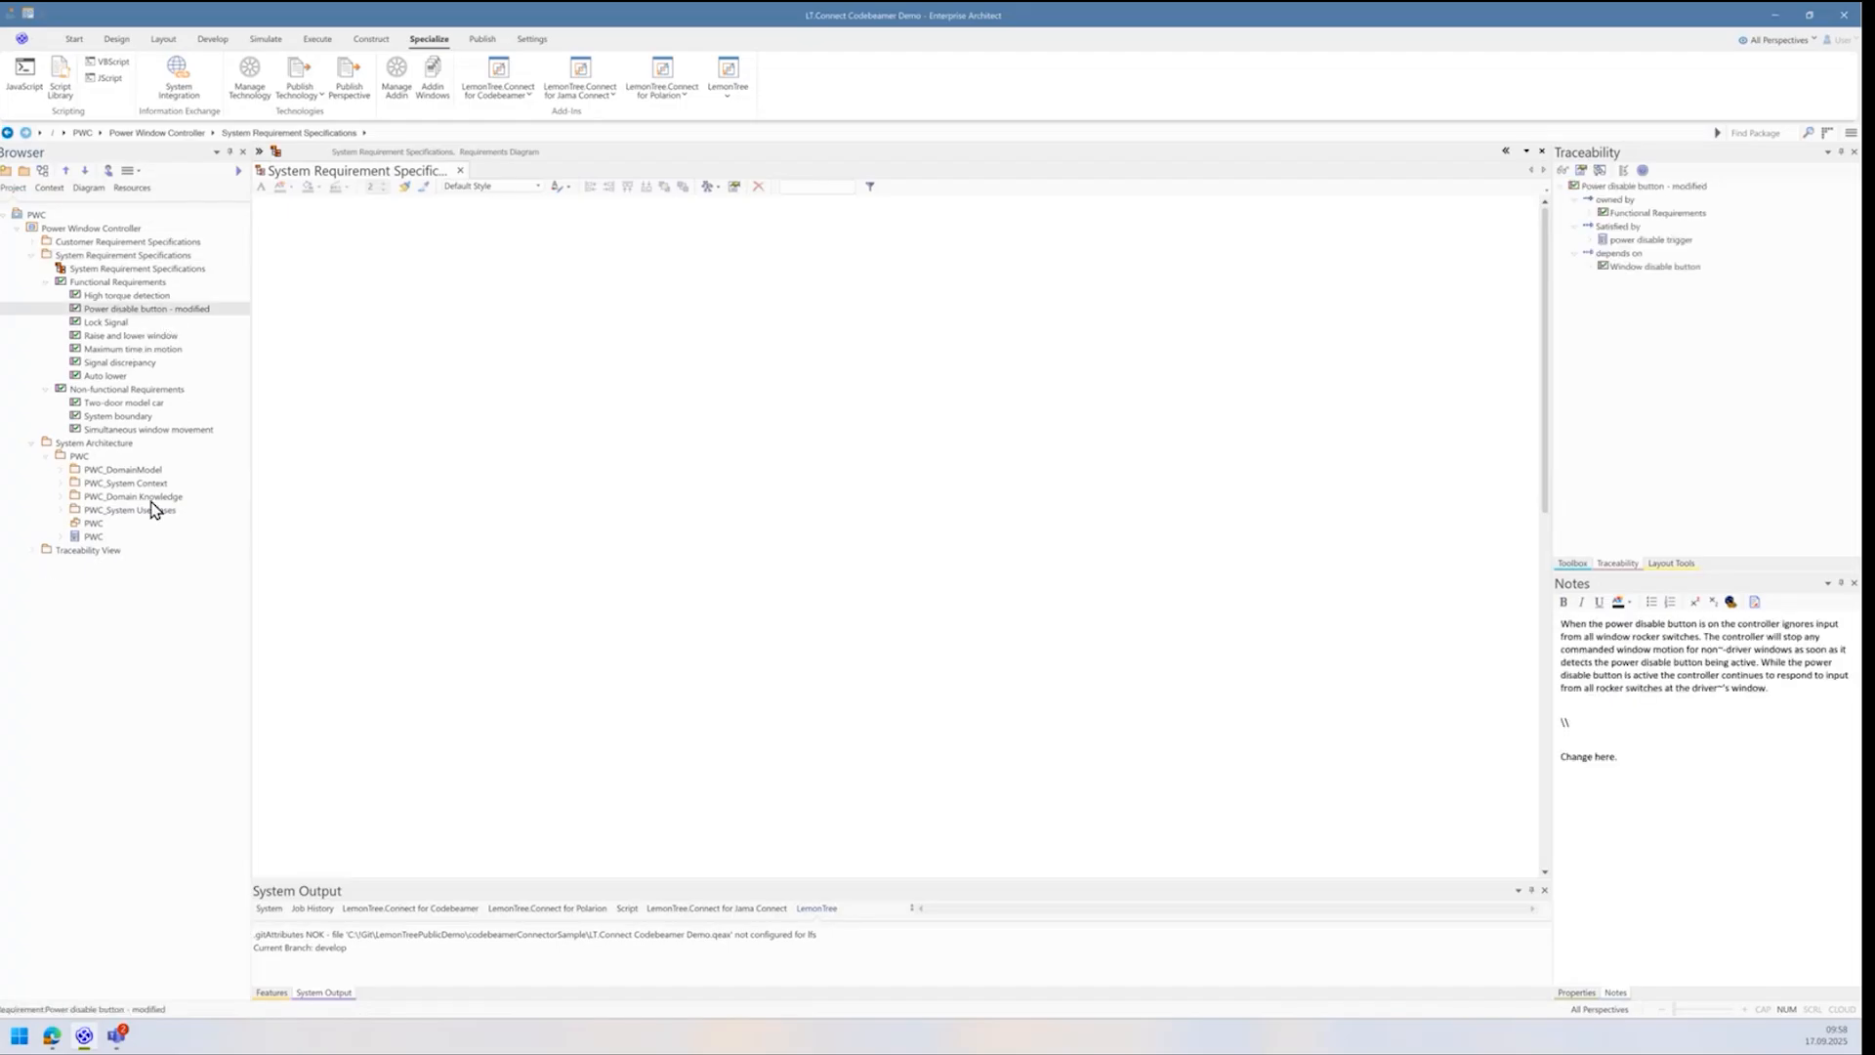
pyautogui.click(32, 551)
pyautogui.doubleClick(63, 565)
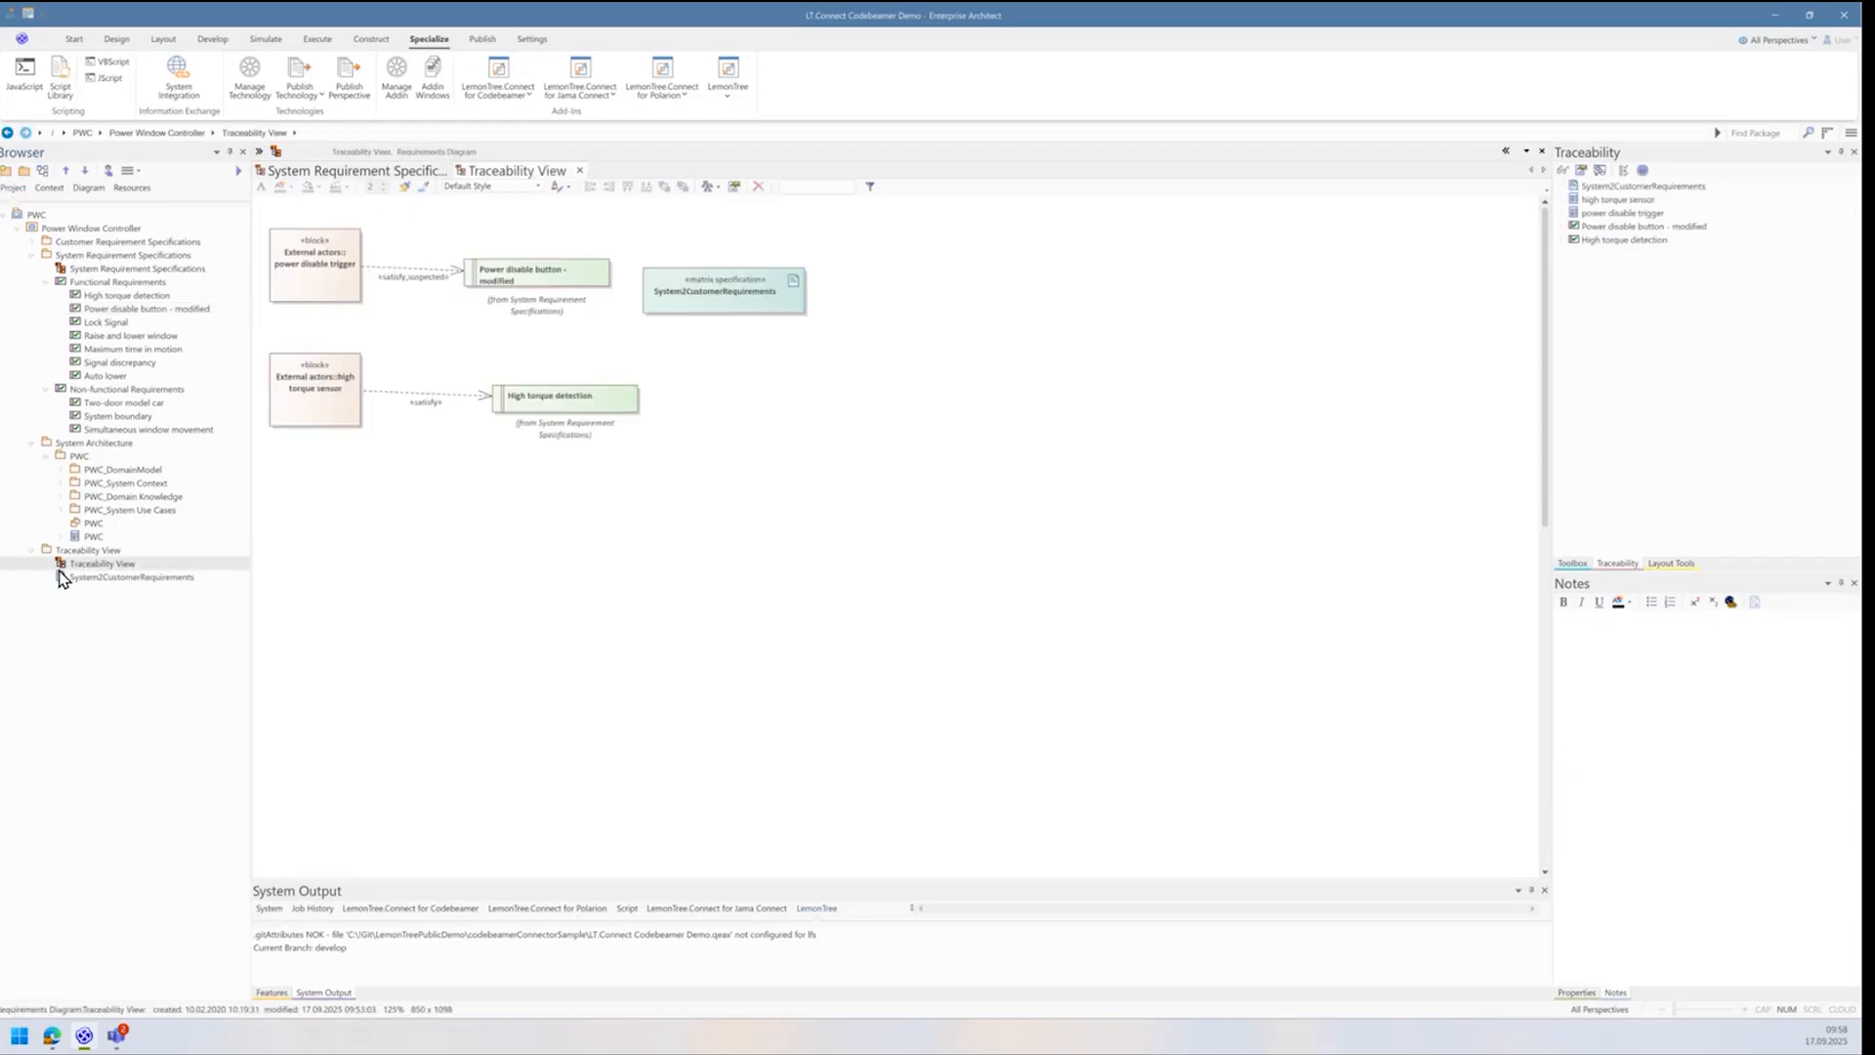
# Step: Inspect the power disable trigger block and its suspected satisfy link in the Traceability View diagram
pyautogui.click(328, 289)
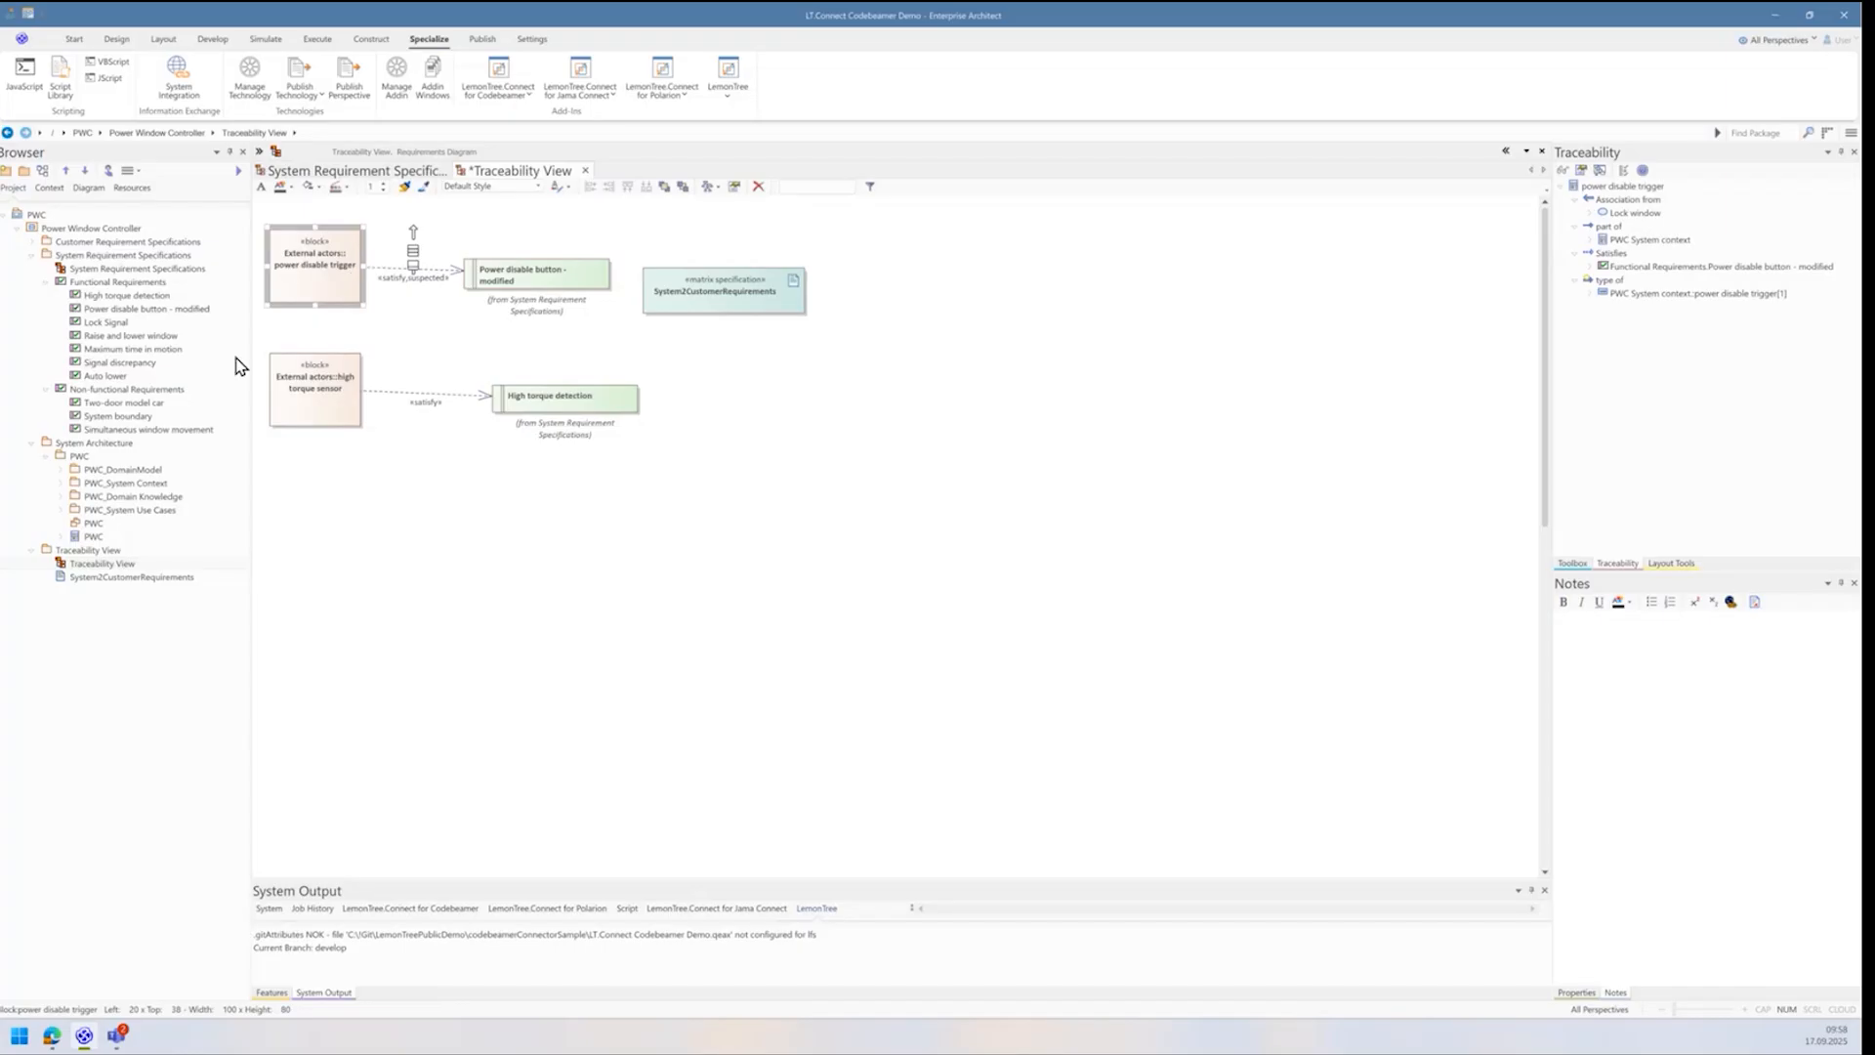
pyautogui.scroll(4, 363, 238)
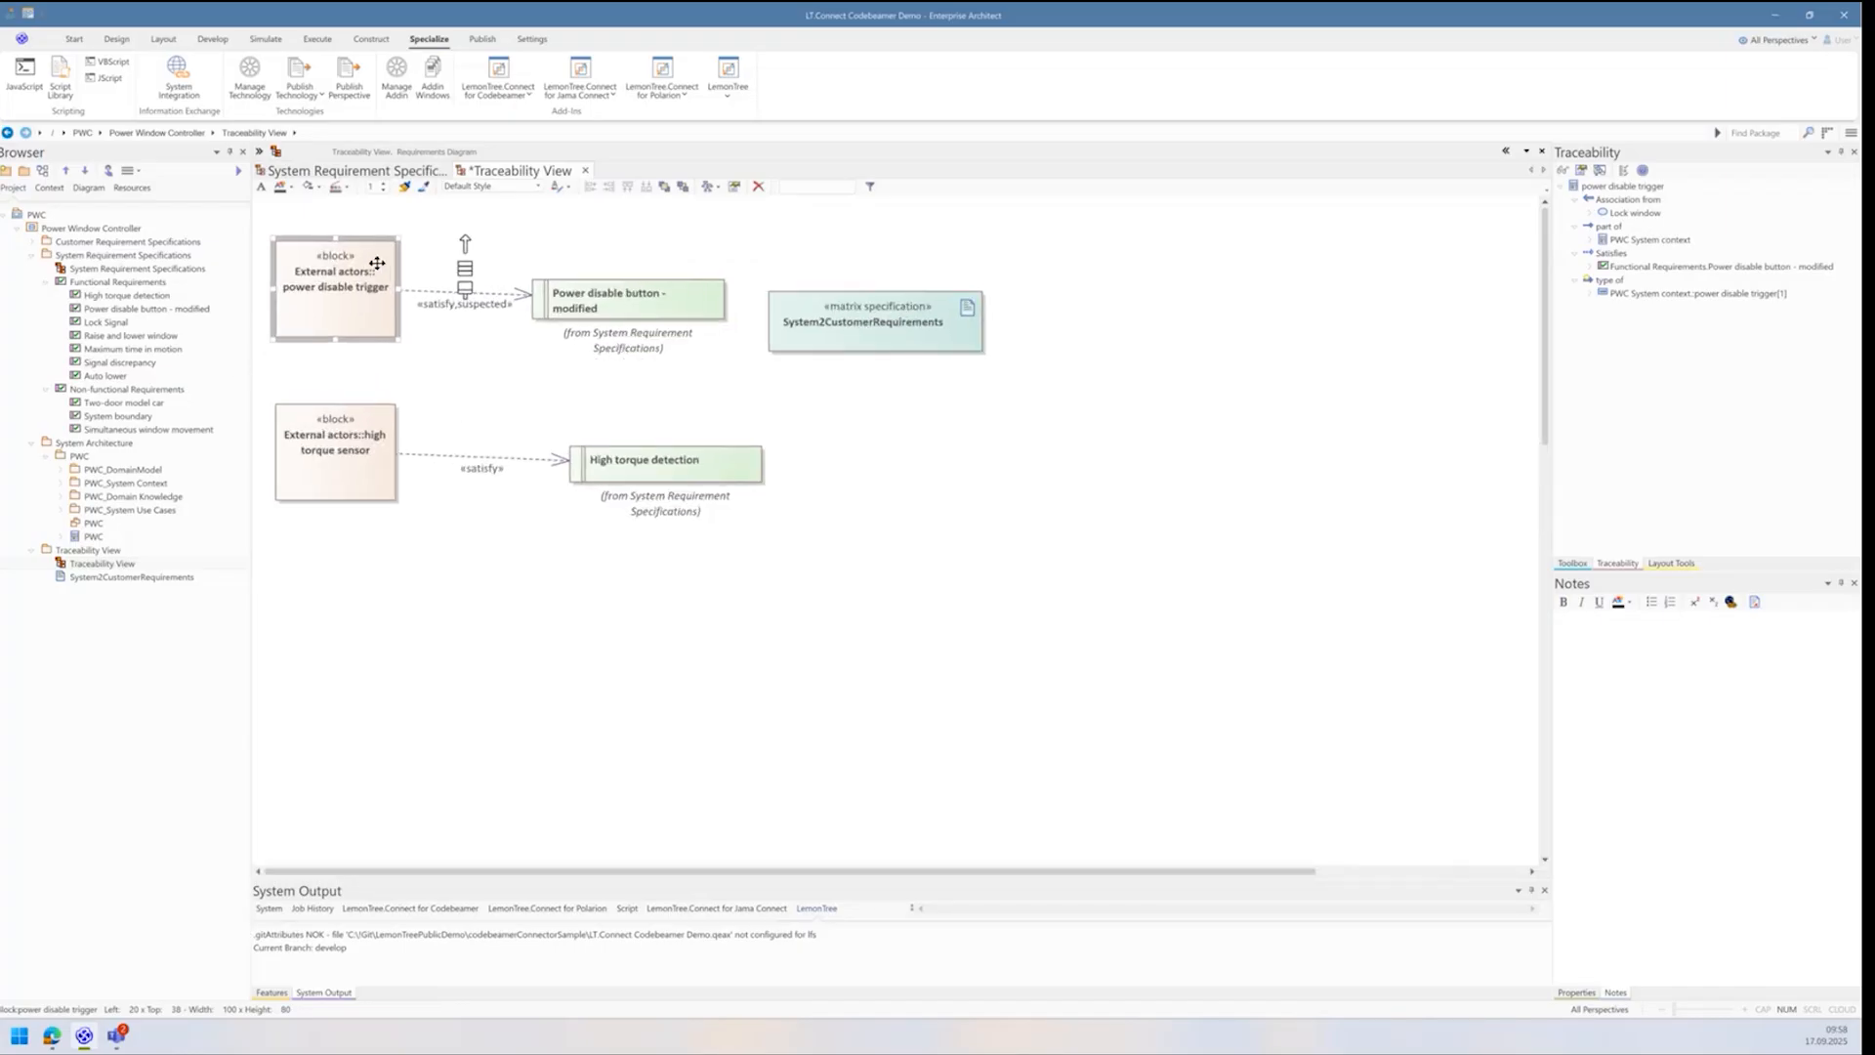
pyautogui.click(500, 381)
pyautogui.click(496, 326)
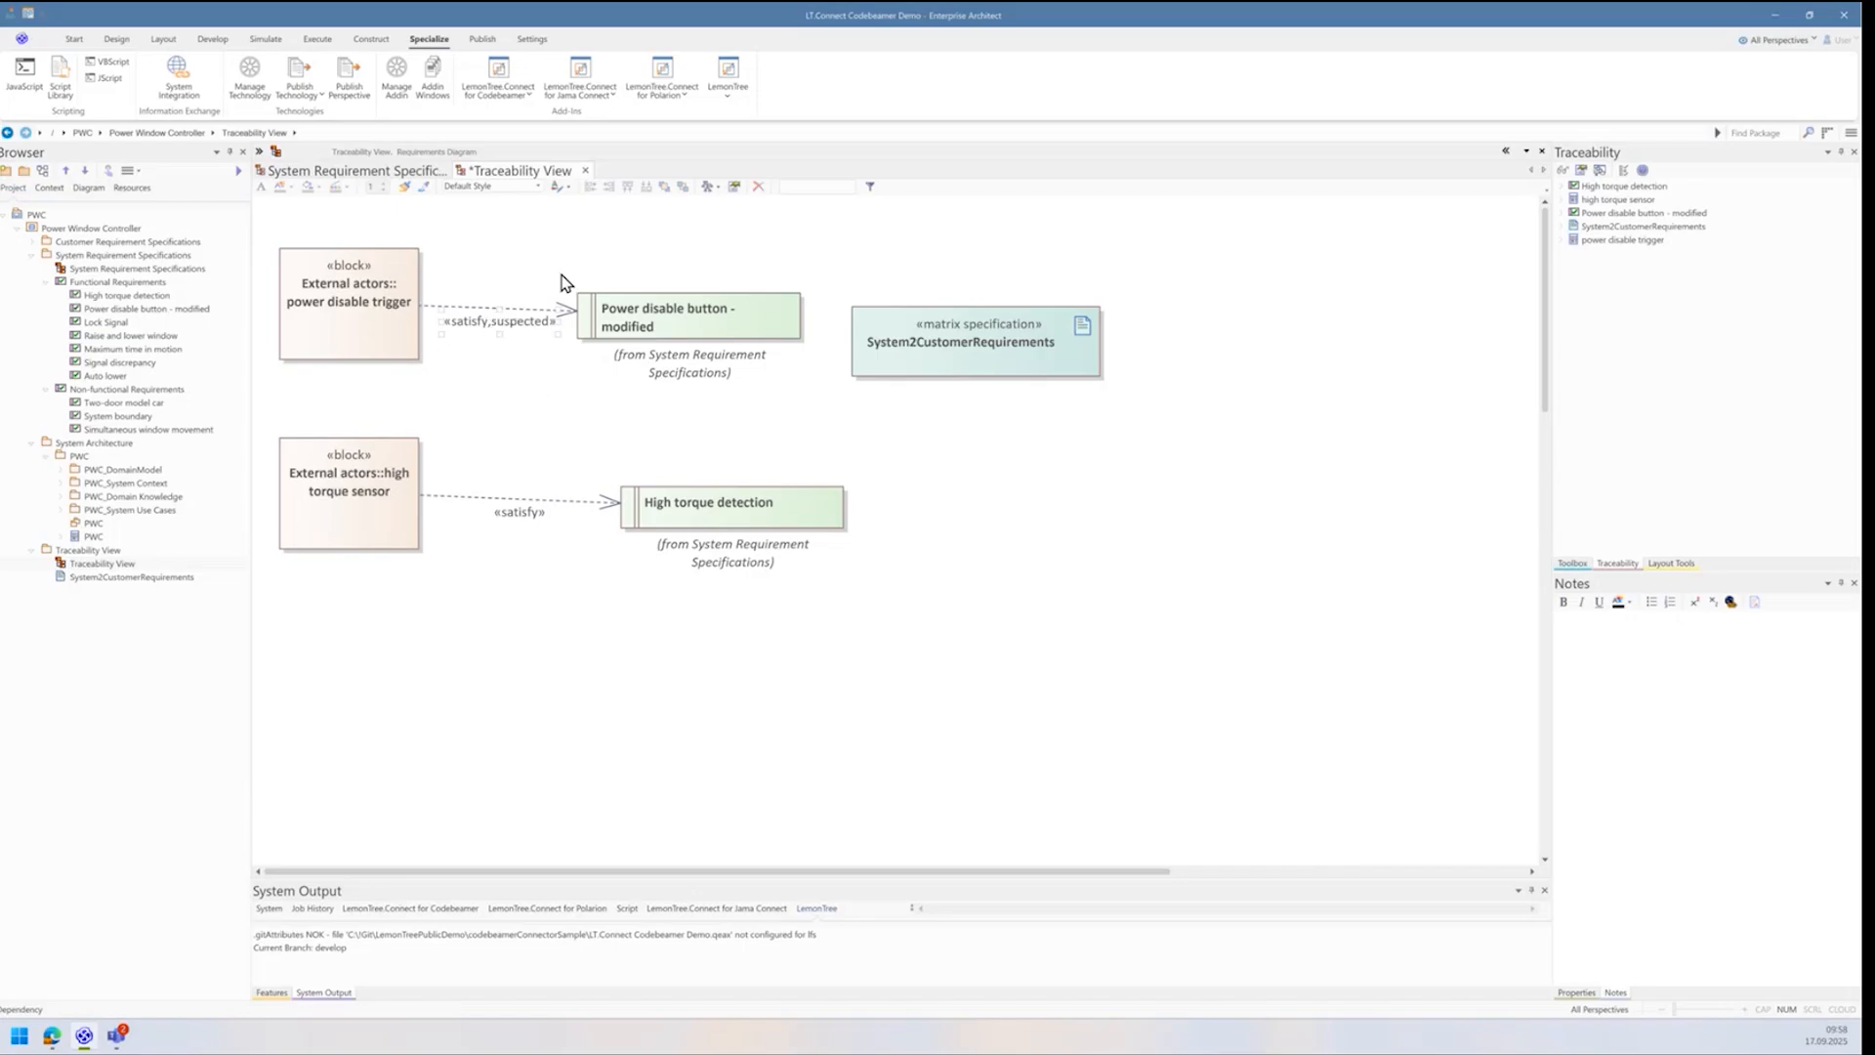
pyautogui.click(505, 373)
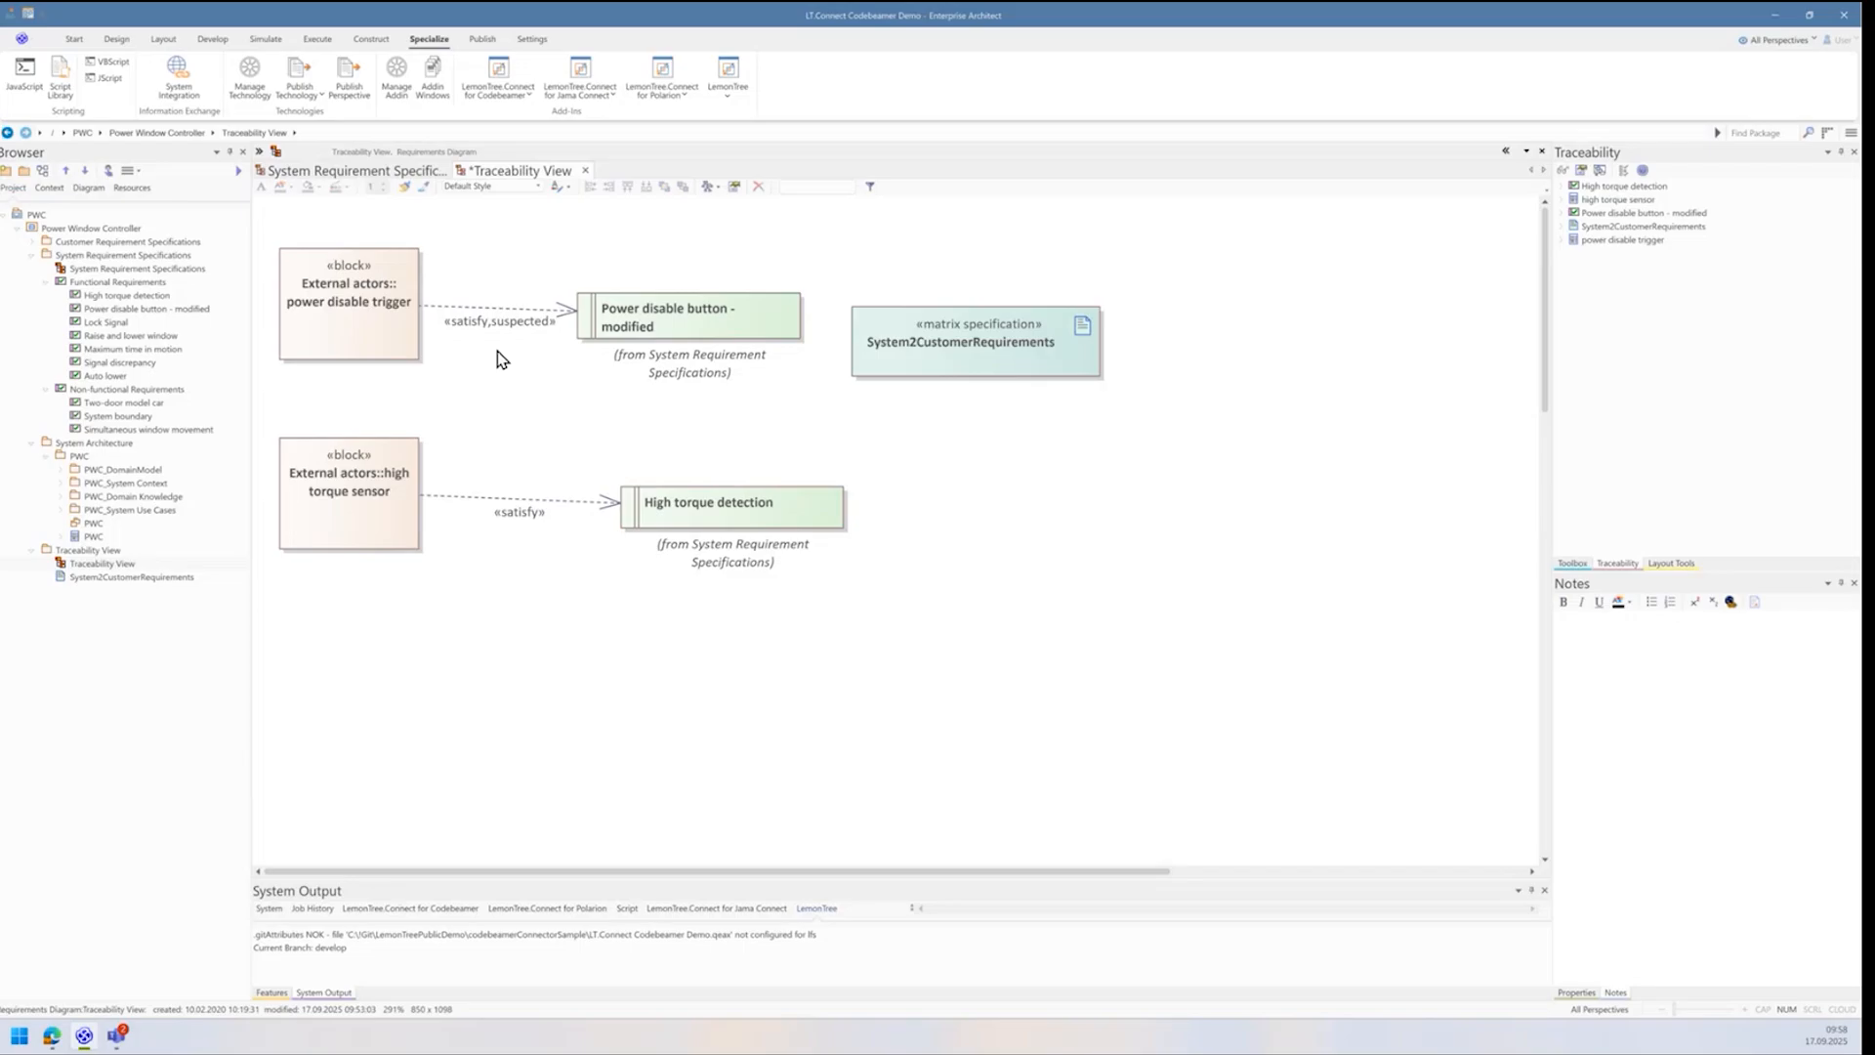
# Step: Compare the modified Power disable button requirement's notes and traceability with those of the power disable trigger block linked to it
pyautogui.click(663, 307)
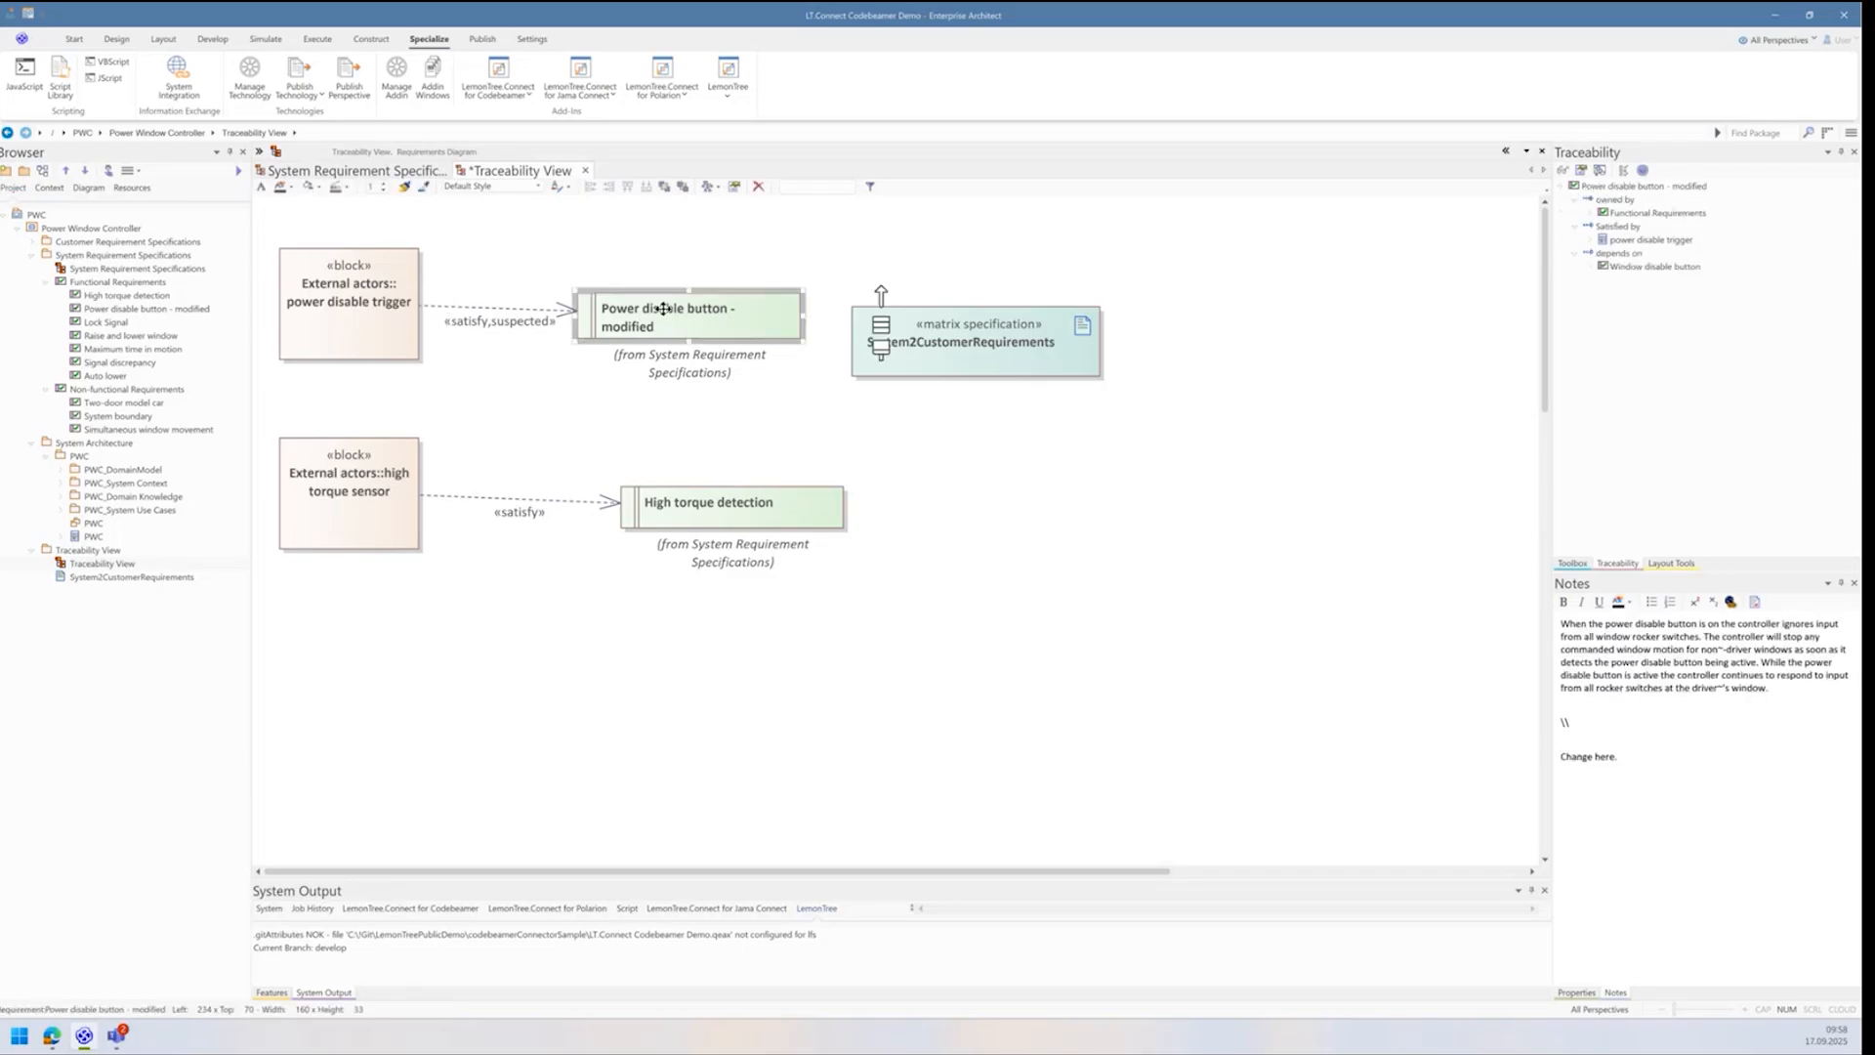
pyautogui.click(623, 410)
pyautogui.click(631, 314)
pyautogui.click(391, 250)
pyautogui.click(473, 385)
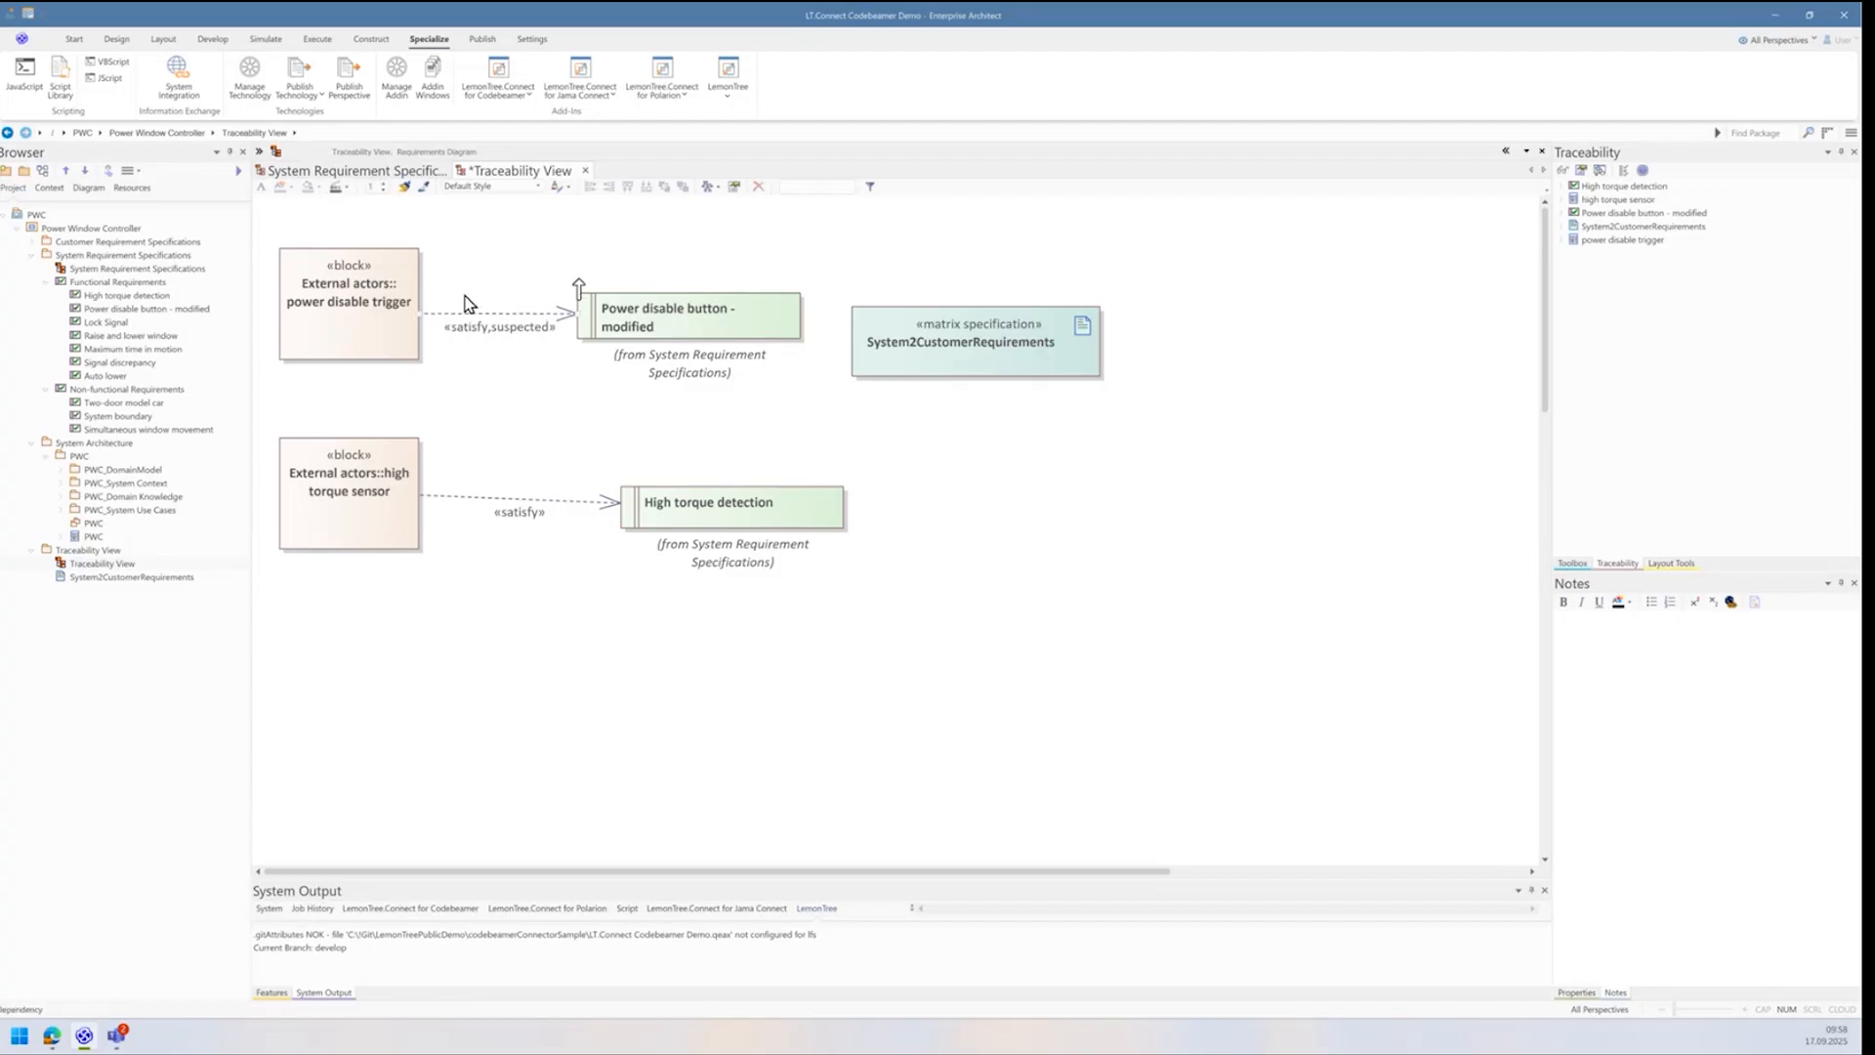
pyautogui.click(584, 296)
pyautogui.click(386, 293)
pyautogui.click(460, 314)
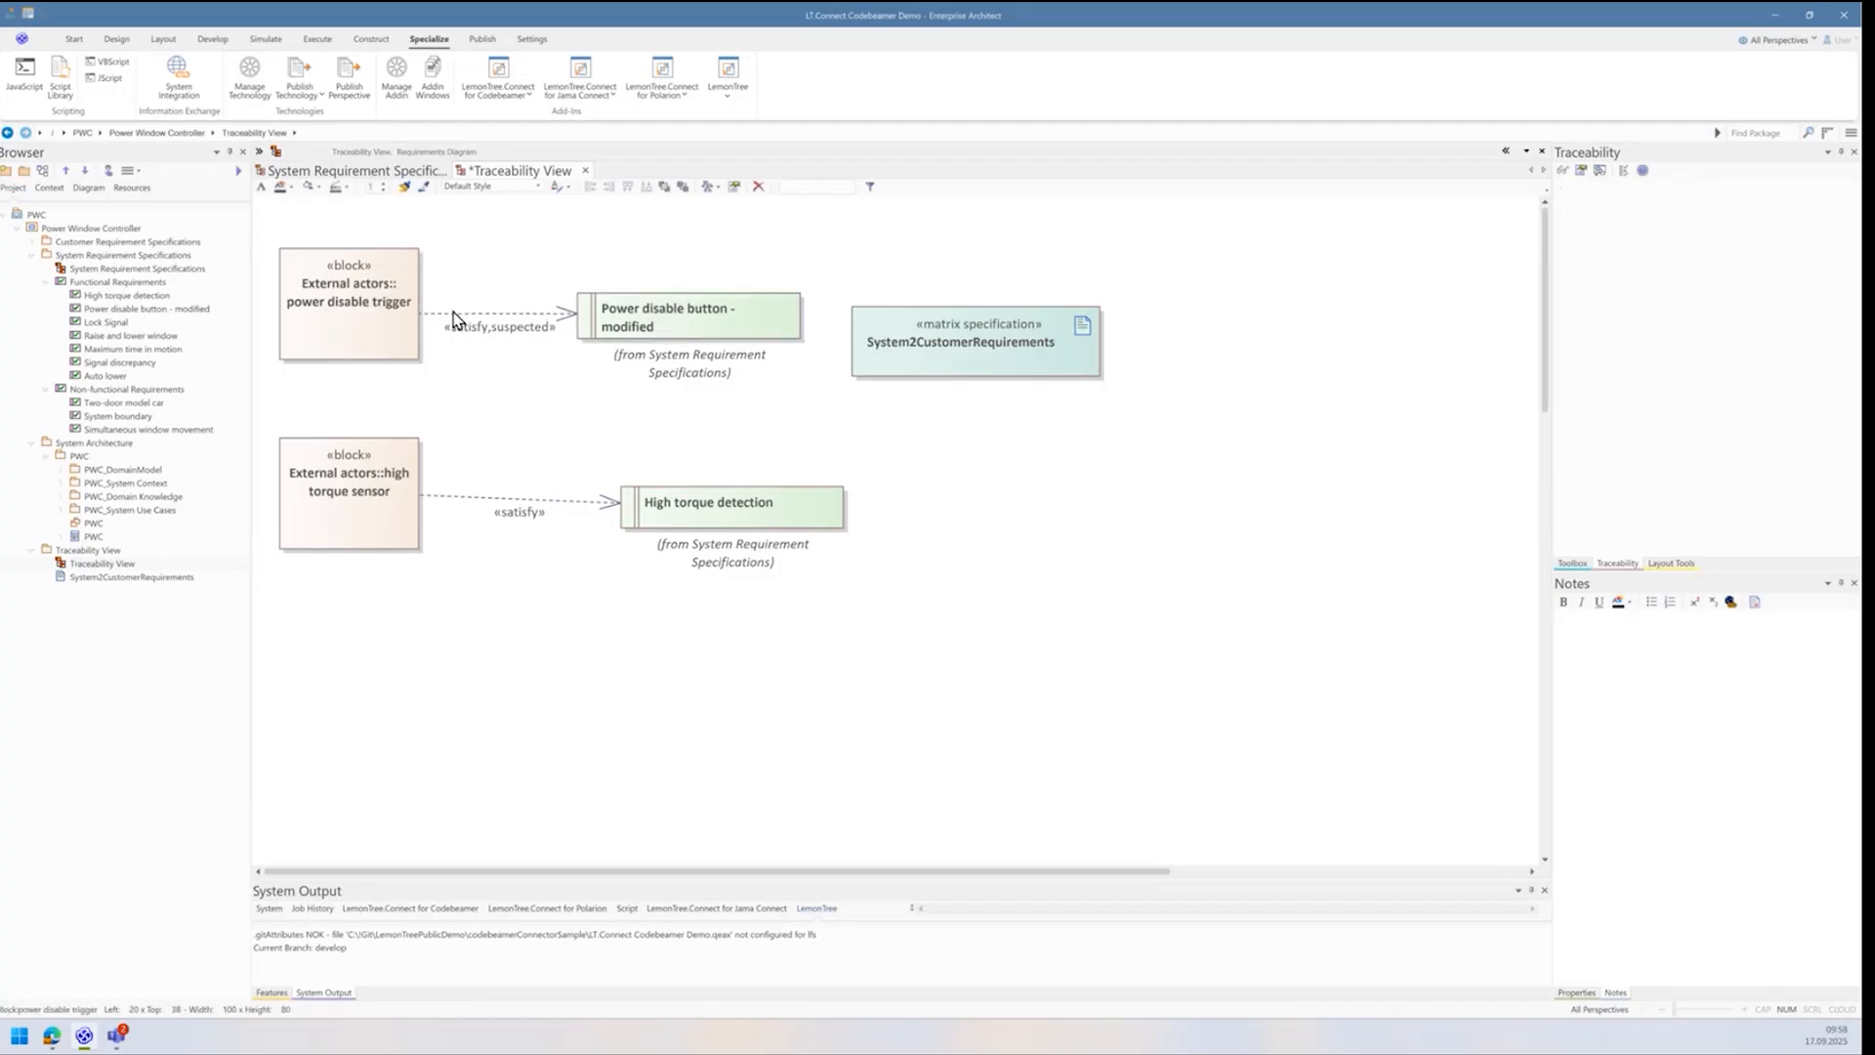
pyautogui.click(316, 284)
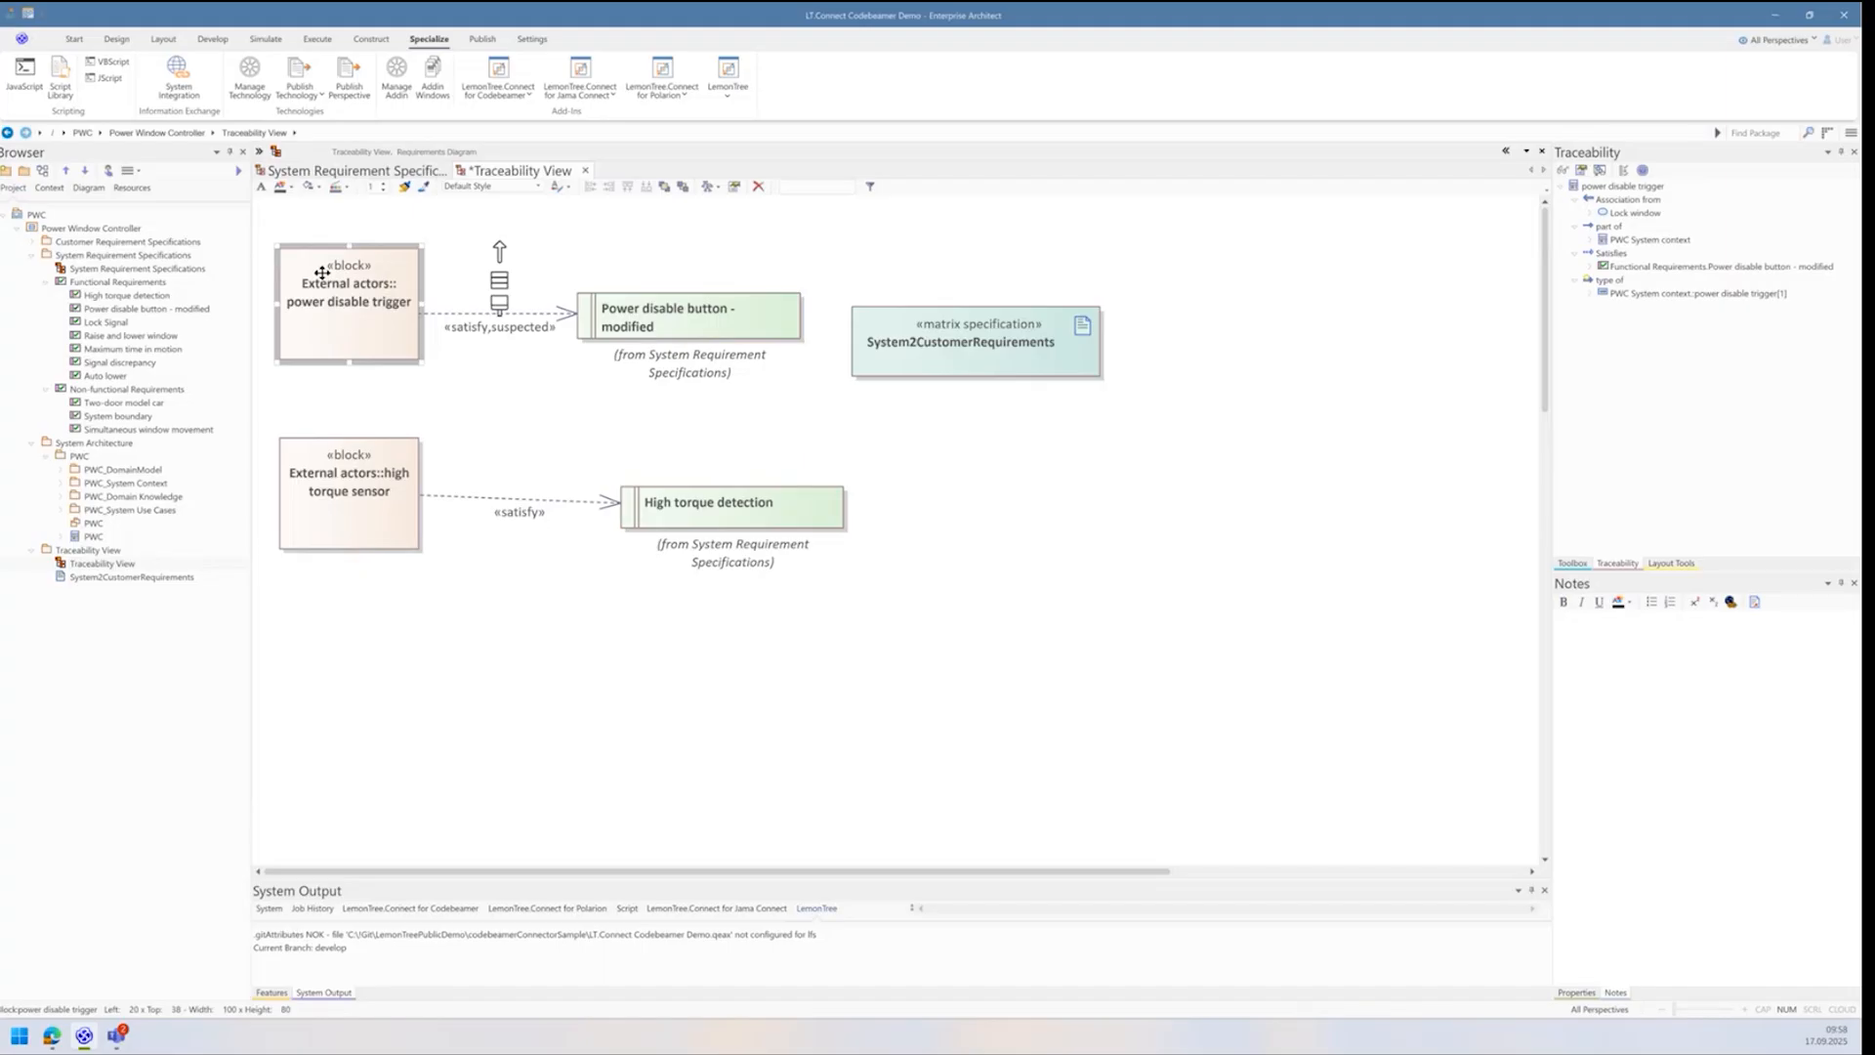
# Step: Remove the suspected flag from the satisfy link between power disable trigger and Power disable button - modified, and check the connector's properties
pyautogui.click(639, 306)
pyautogui.click(325, 304)
pyautogui.click(469, 414)
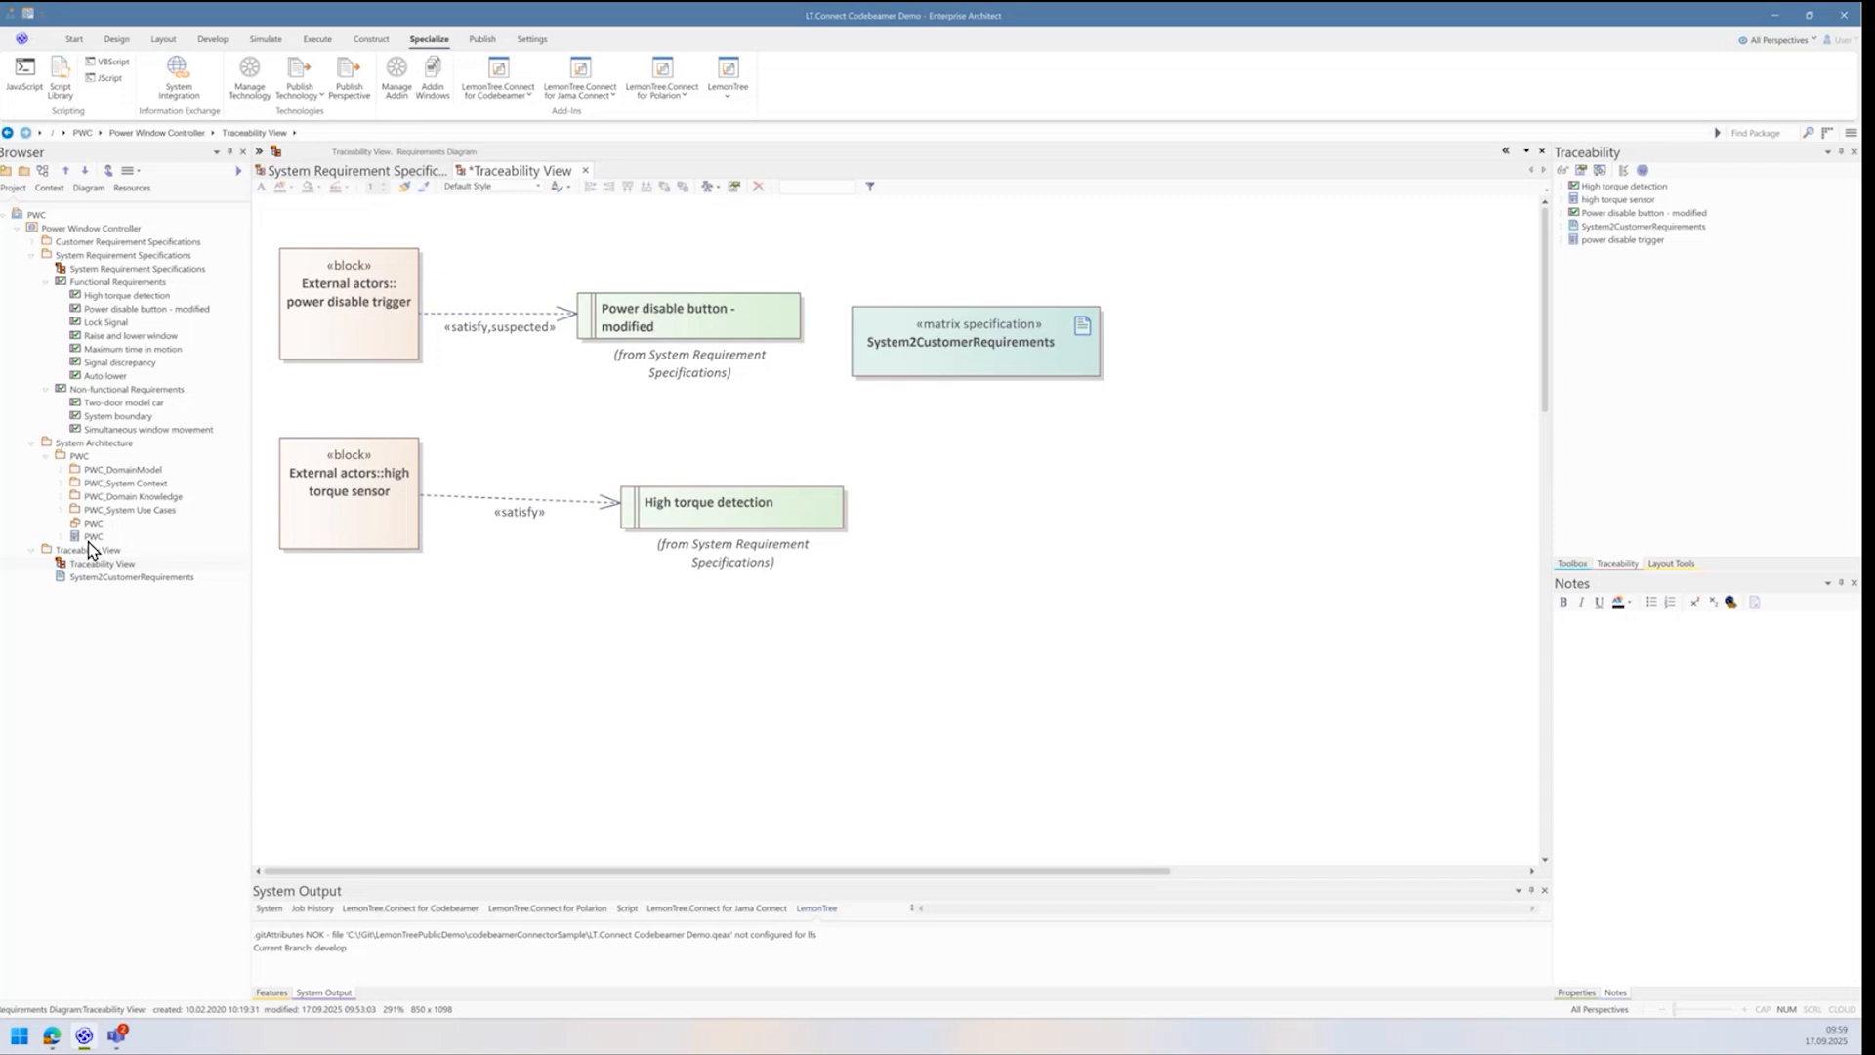
pyautogui.rightClick(476, 314)
pyautogui.moveTo(519, 333)
pyautogui.moveTo(782, 354)
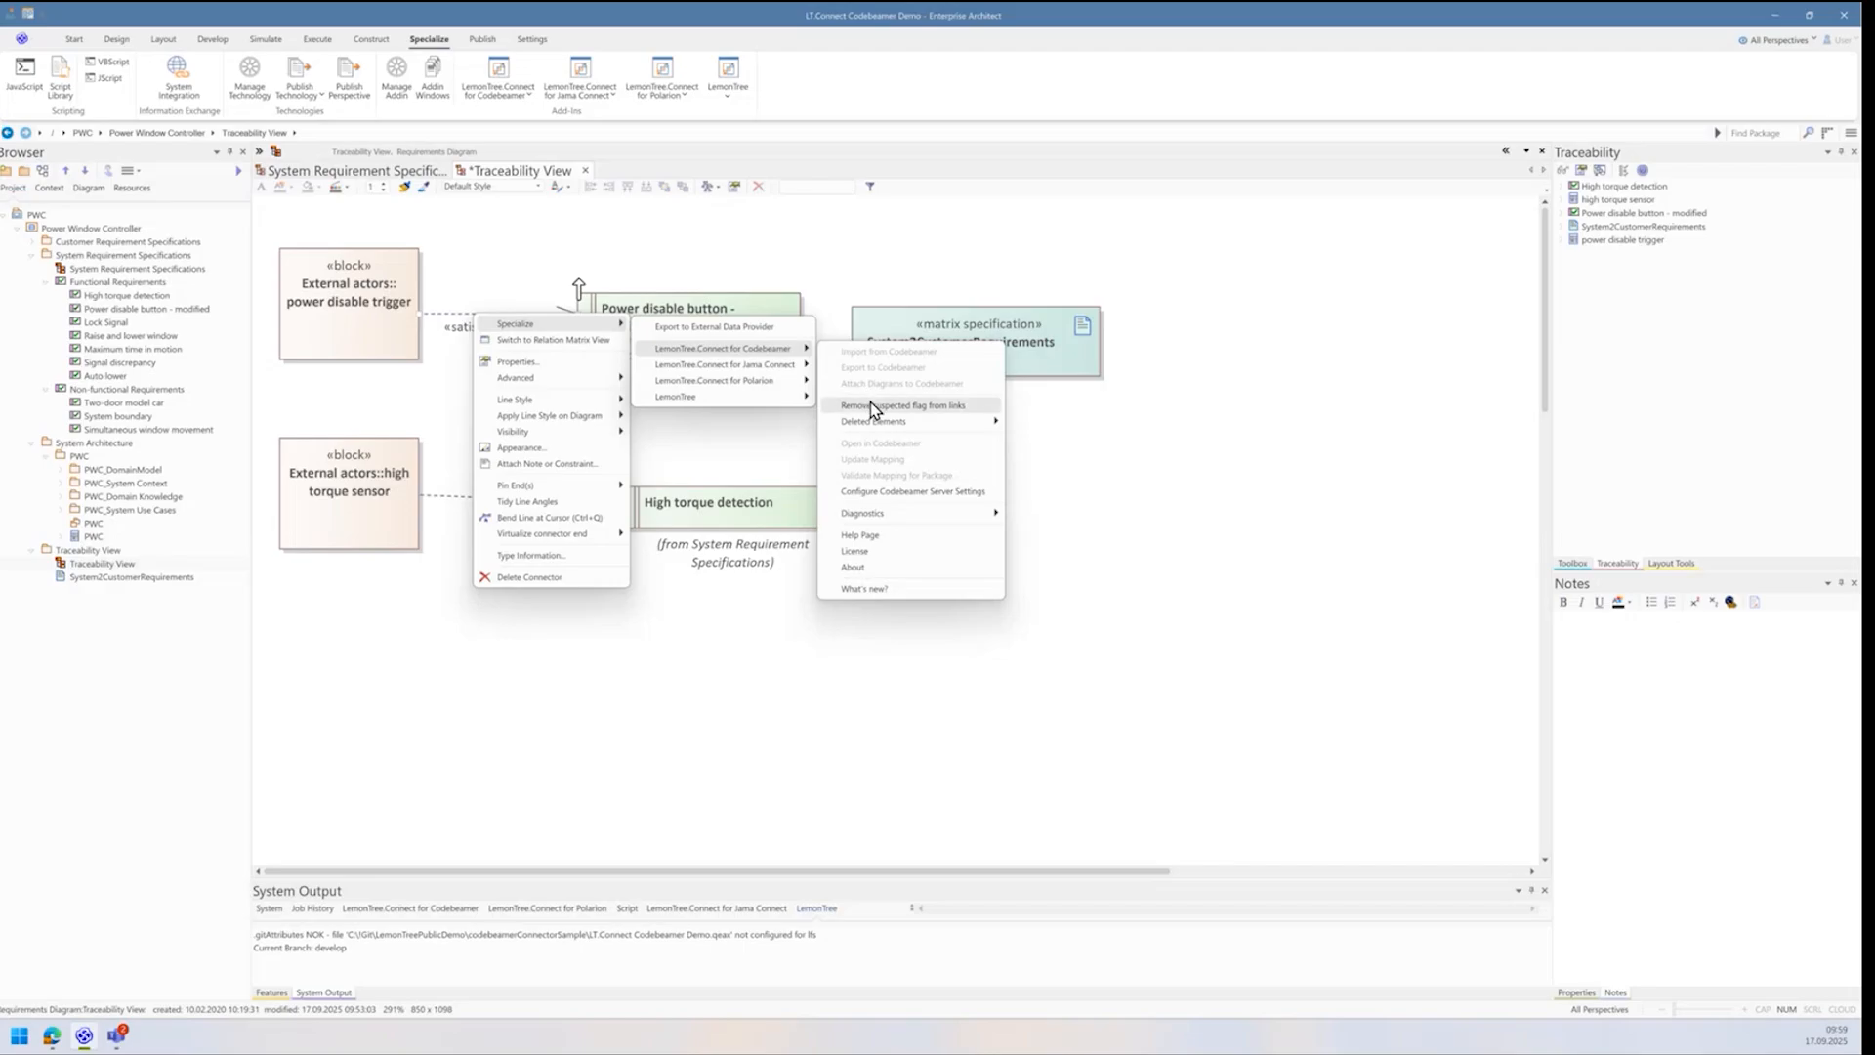
pyautogui.click(904, 407)
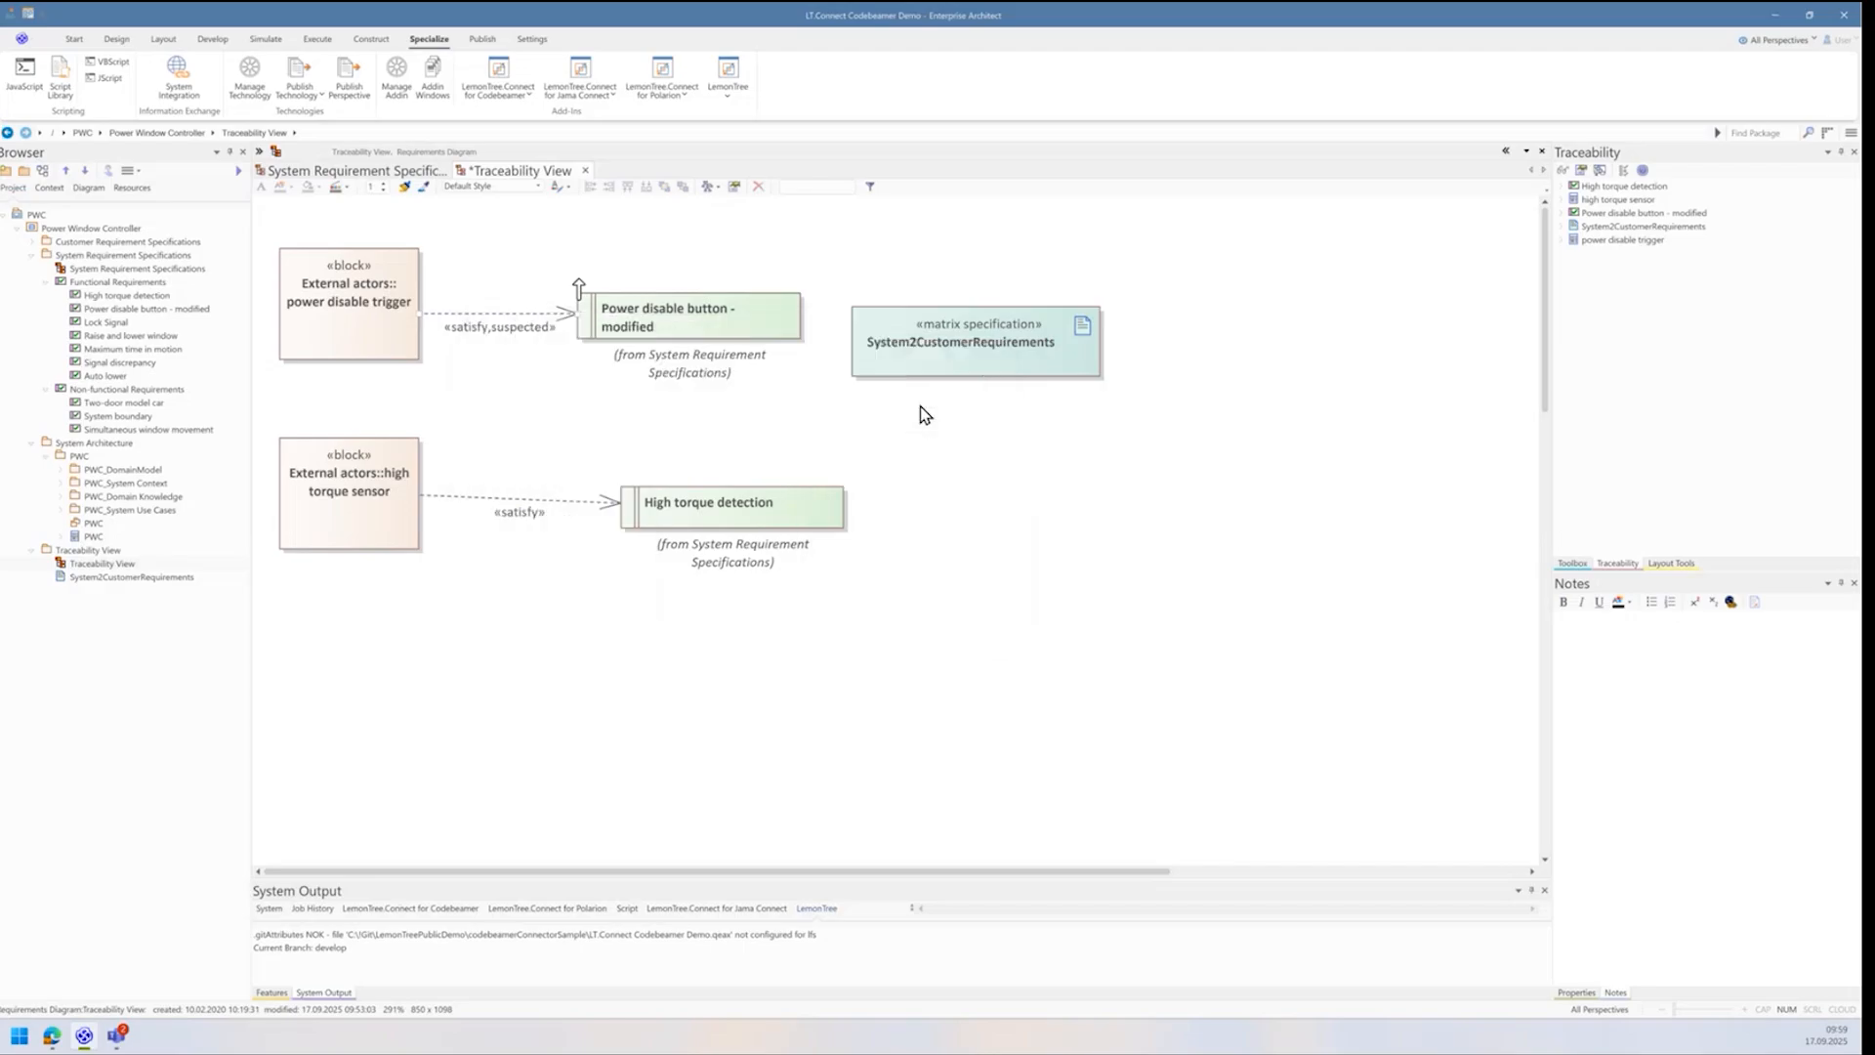
pyautogui.click(628, 350)
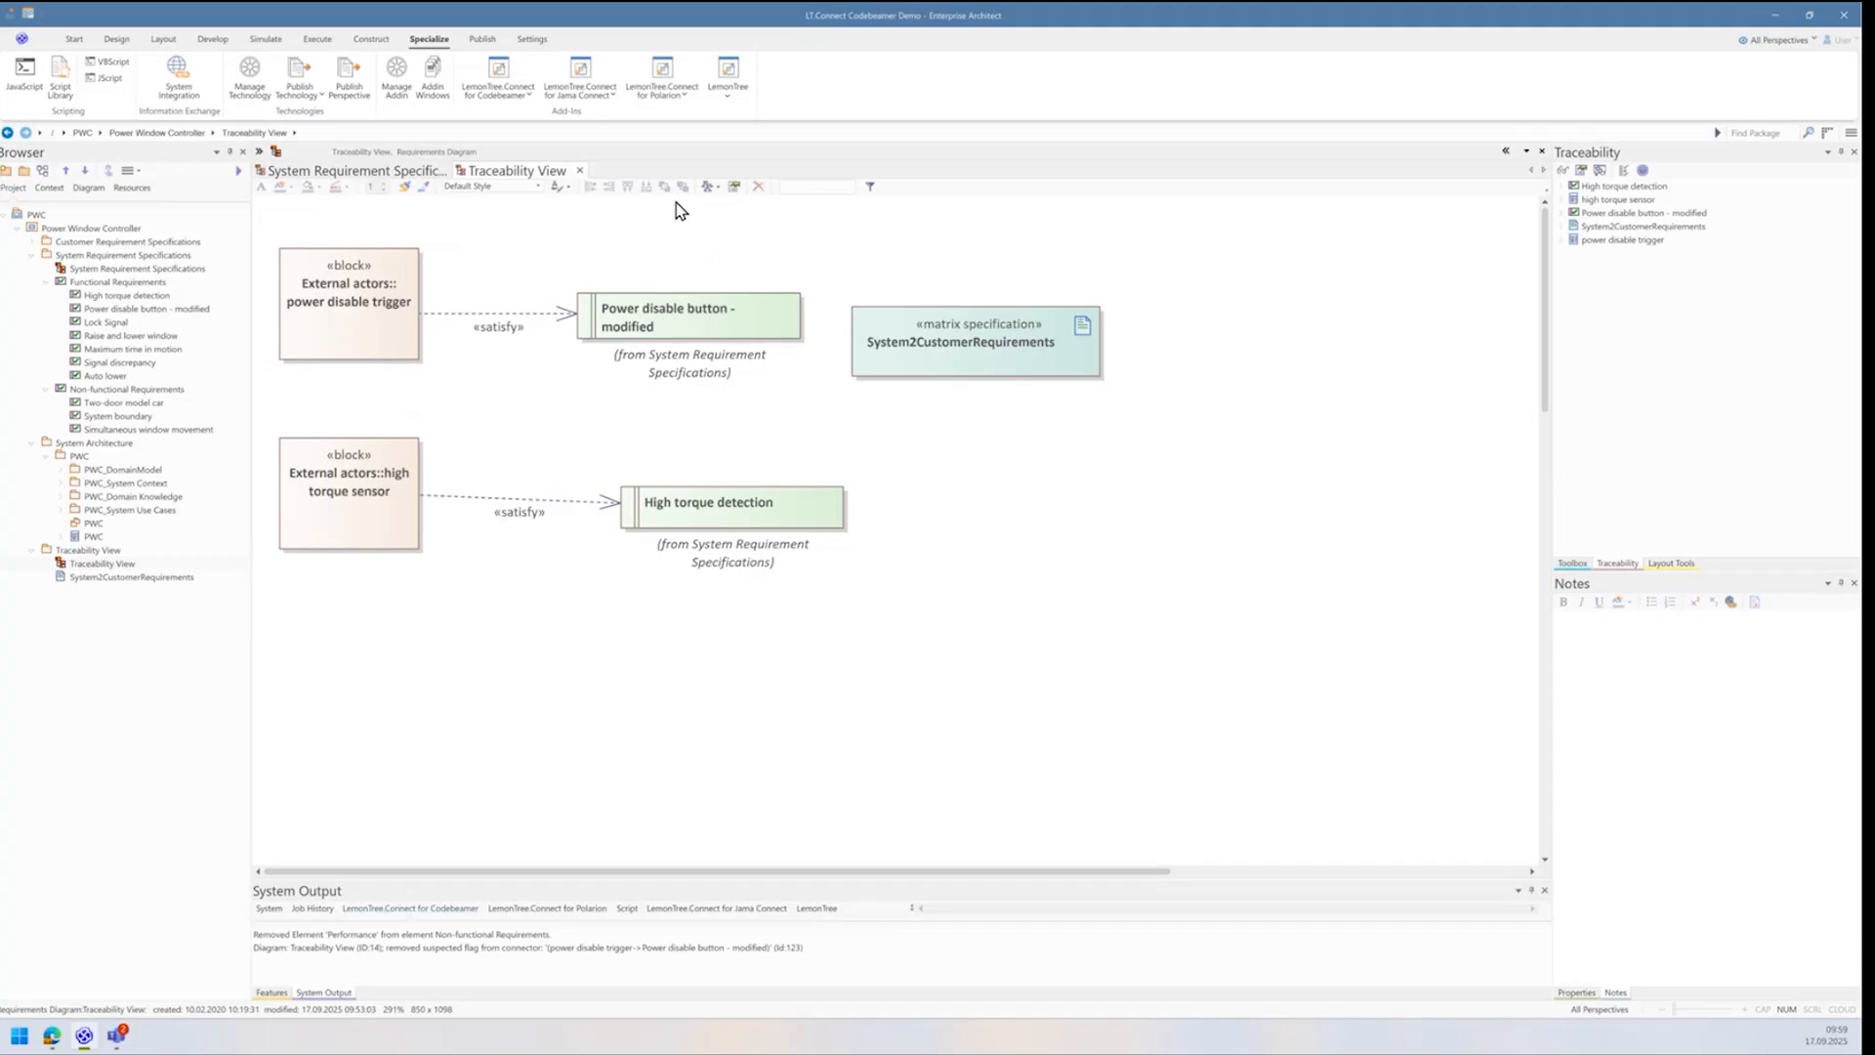
pyautogui.click(1576, 993)
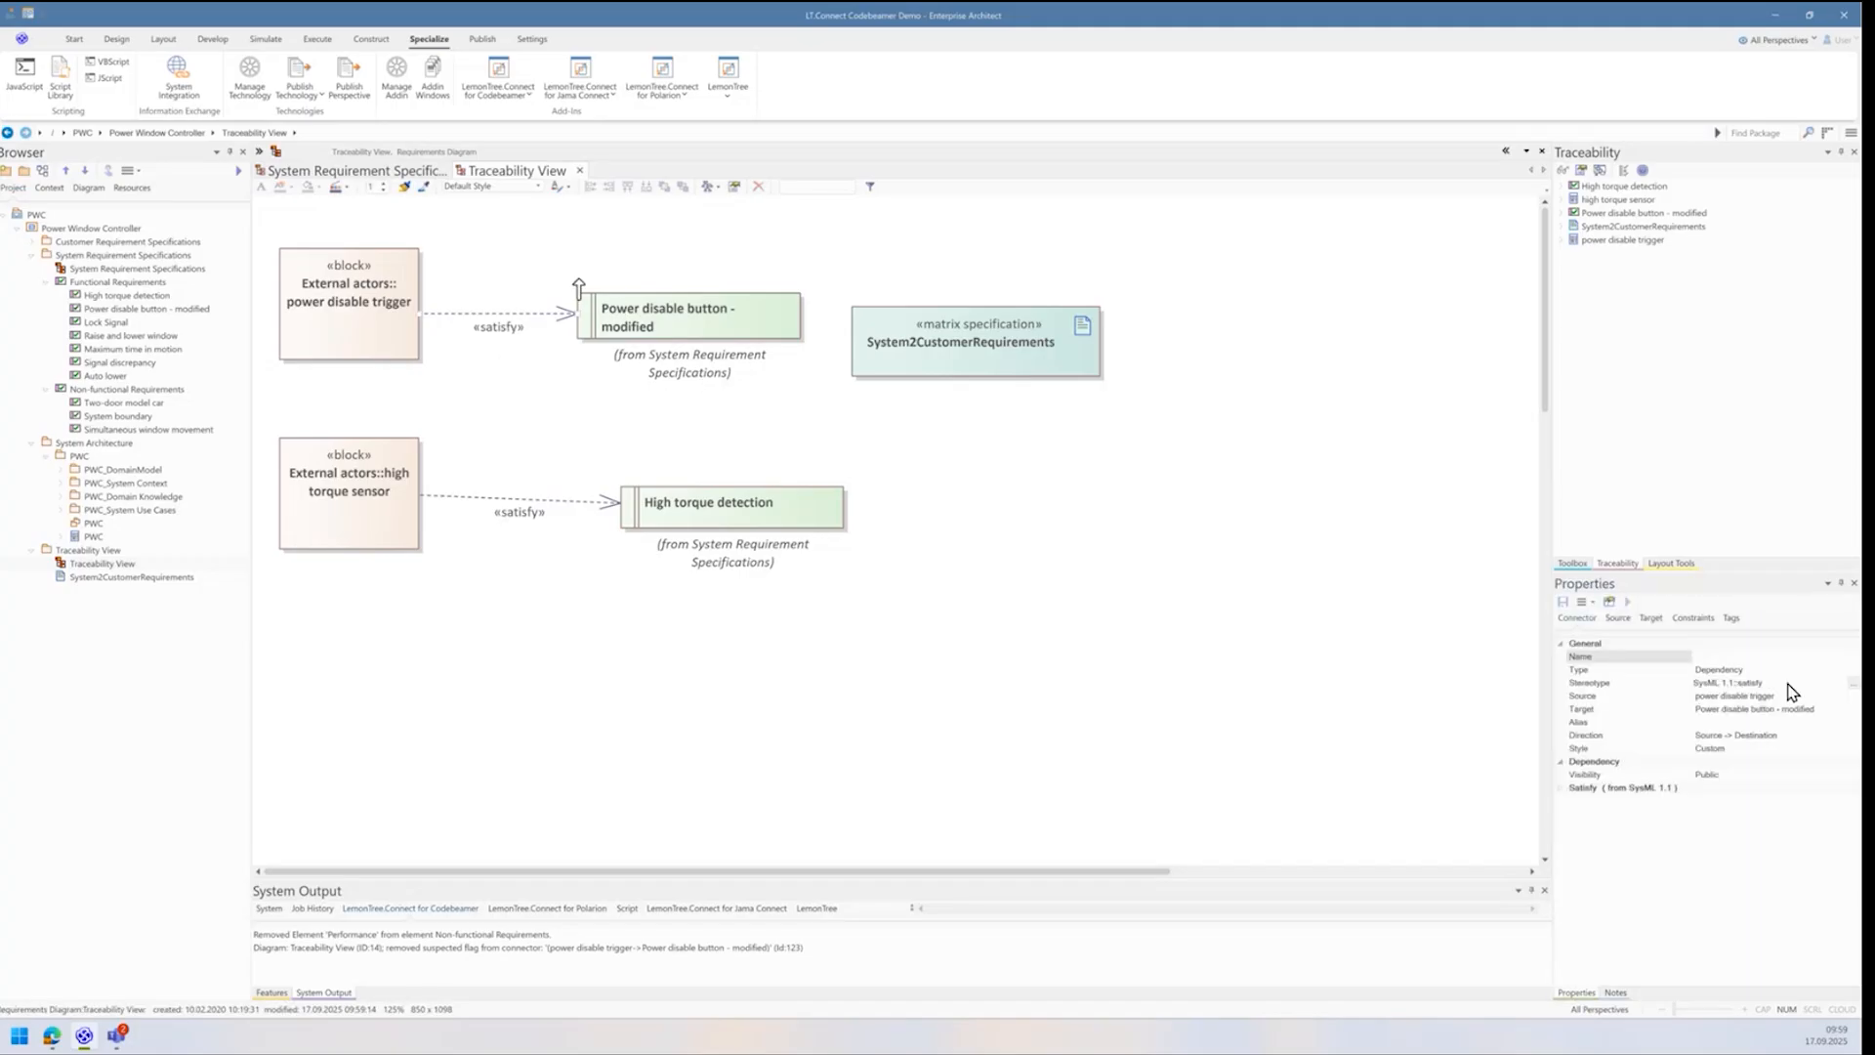
pyautogui.click(1363, 674)
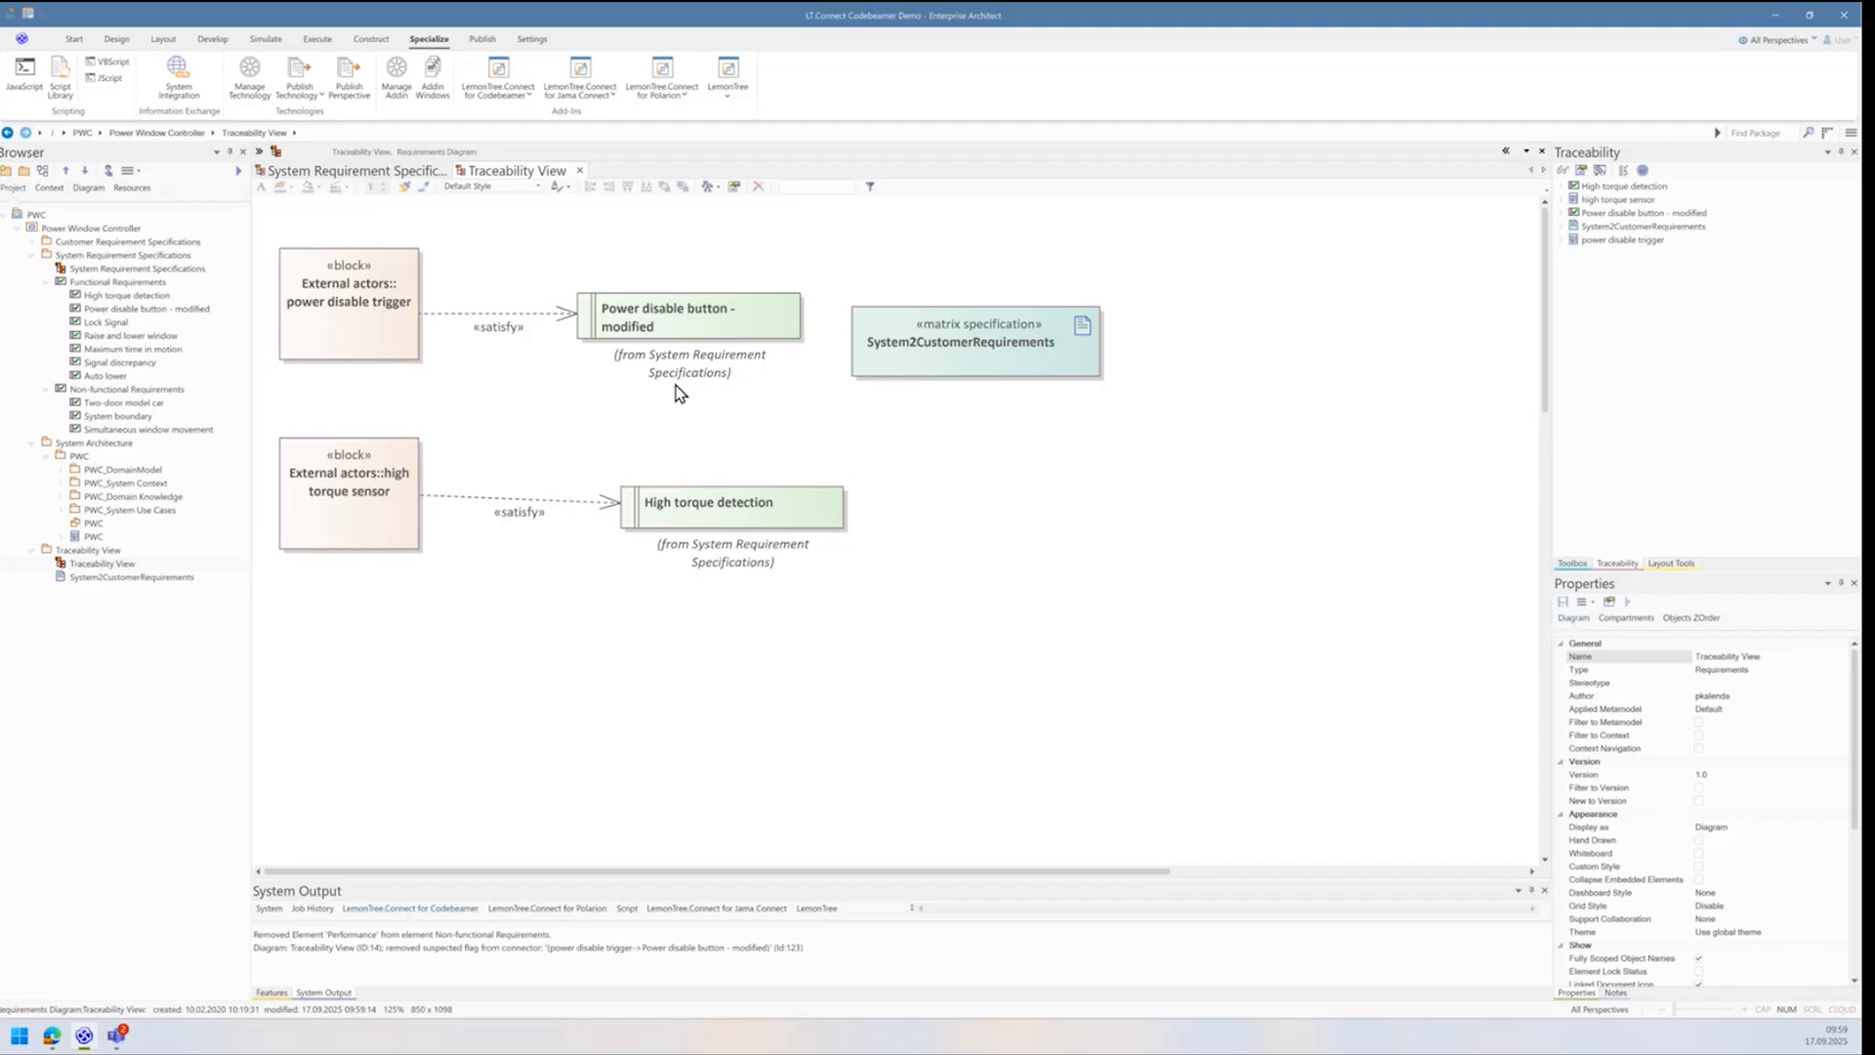
# Step: Collapse the Functional Requirements, Non-functional Requirements and architecture PWC nodes in the project tree and select the System Requirement Specifications package
pyautogui.click(46, 282)
pyautogui.click(46, 297)
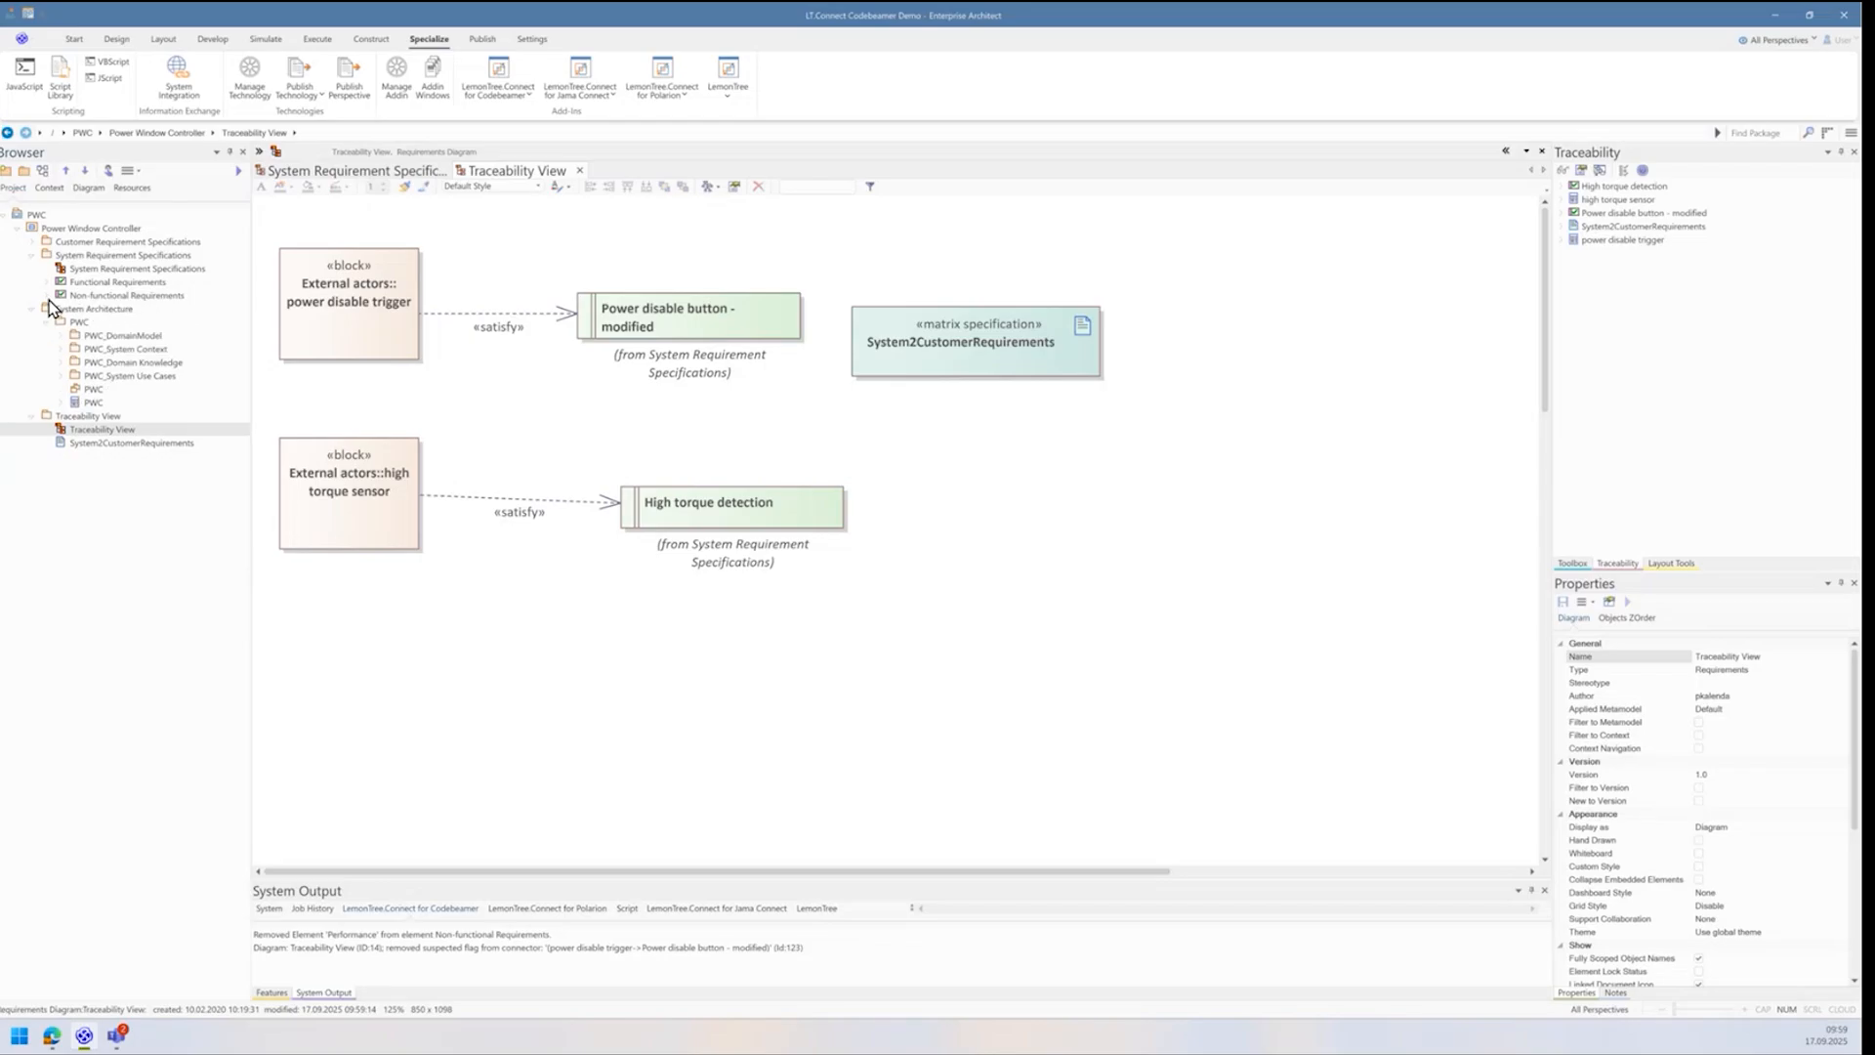
pyautogui.click(47, 323)
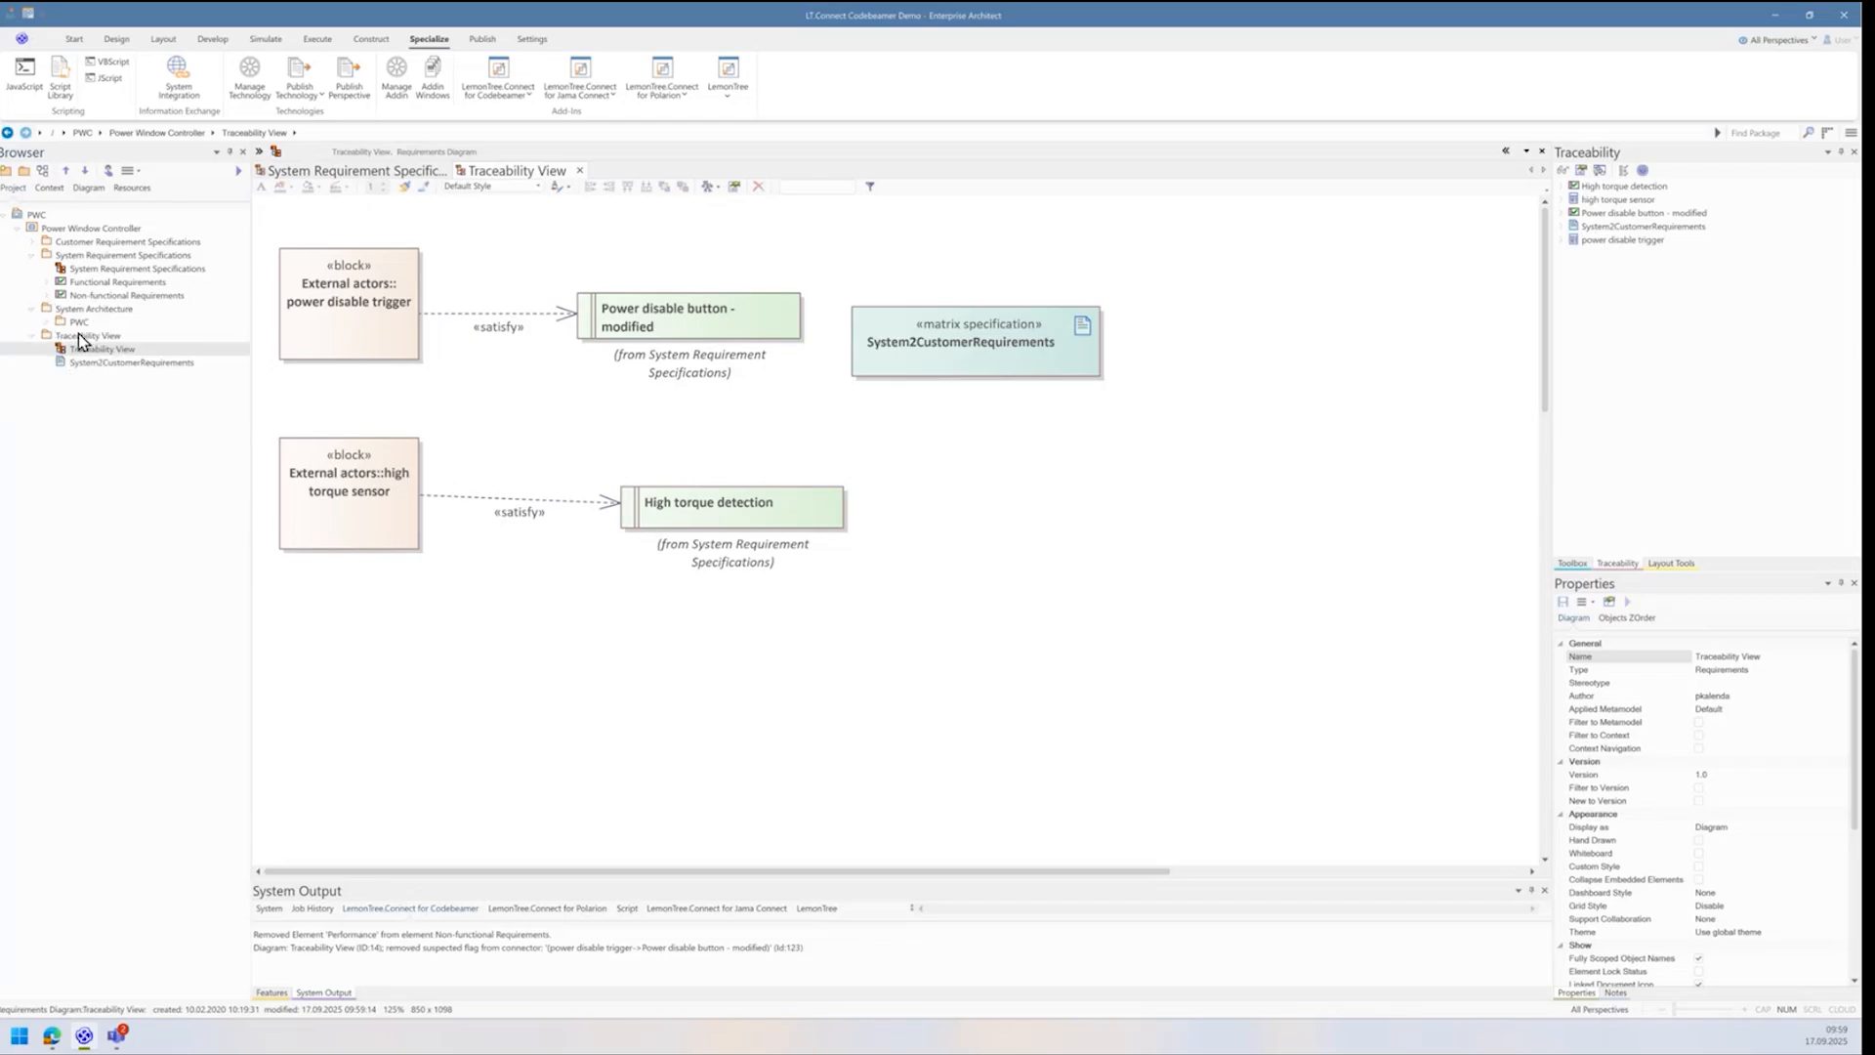
pyautogui.click(70, 256)
pyautogui.rightClick(70, 256)
pyautogui.click(61, 262)
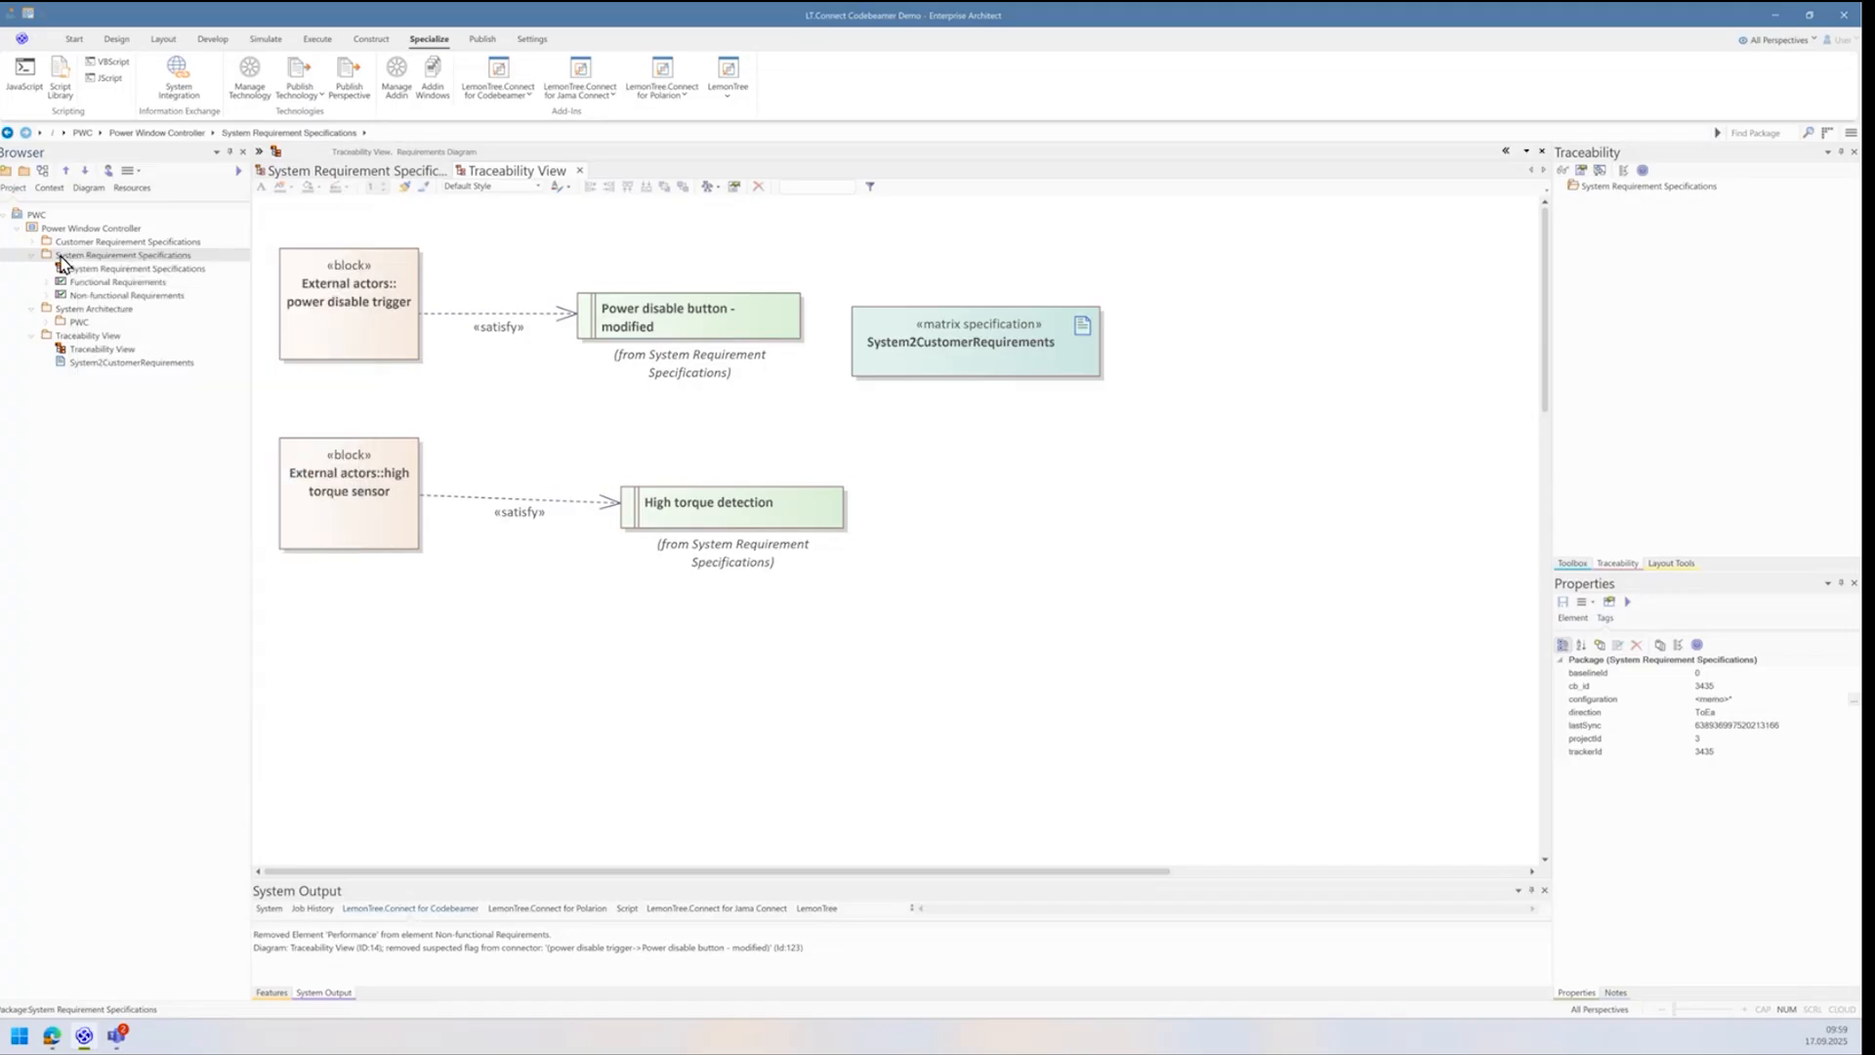
# Step: Open the Codebeamer mapping configuration of the System Architecture package
pyautogui.click(74, 311)
pyautogui.rightClick(74, 311)
pyautogui.moveTo(90, 322)
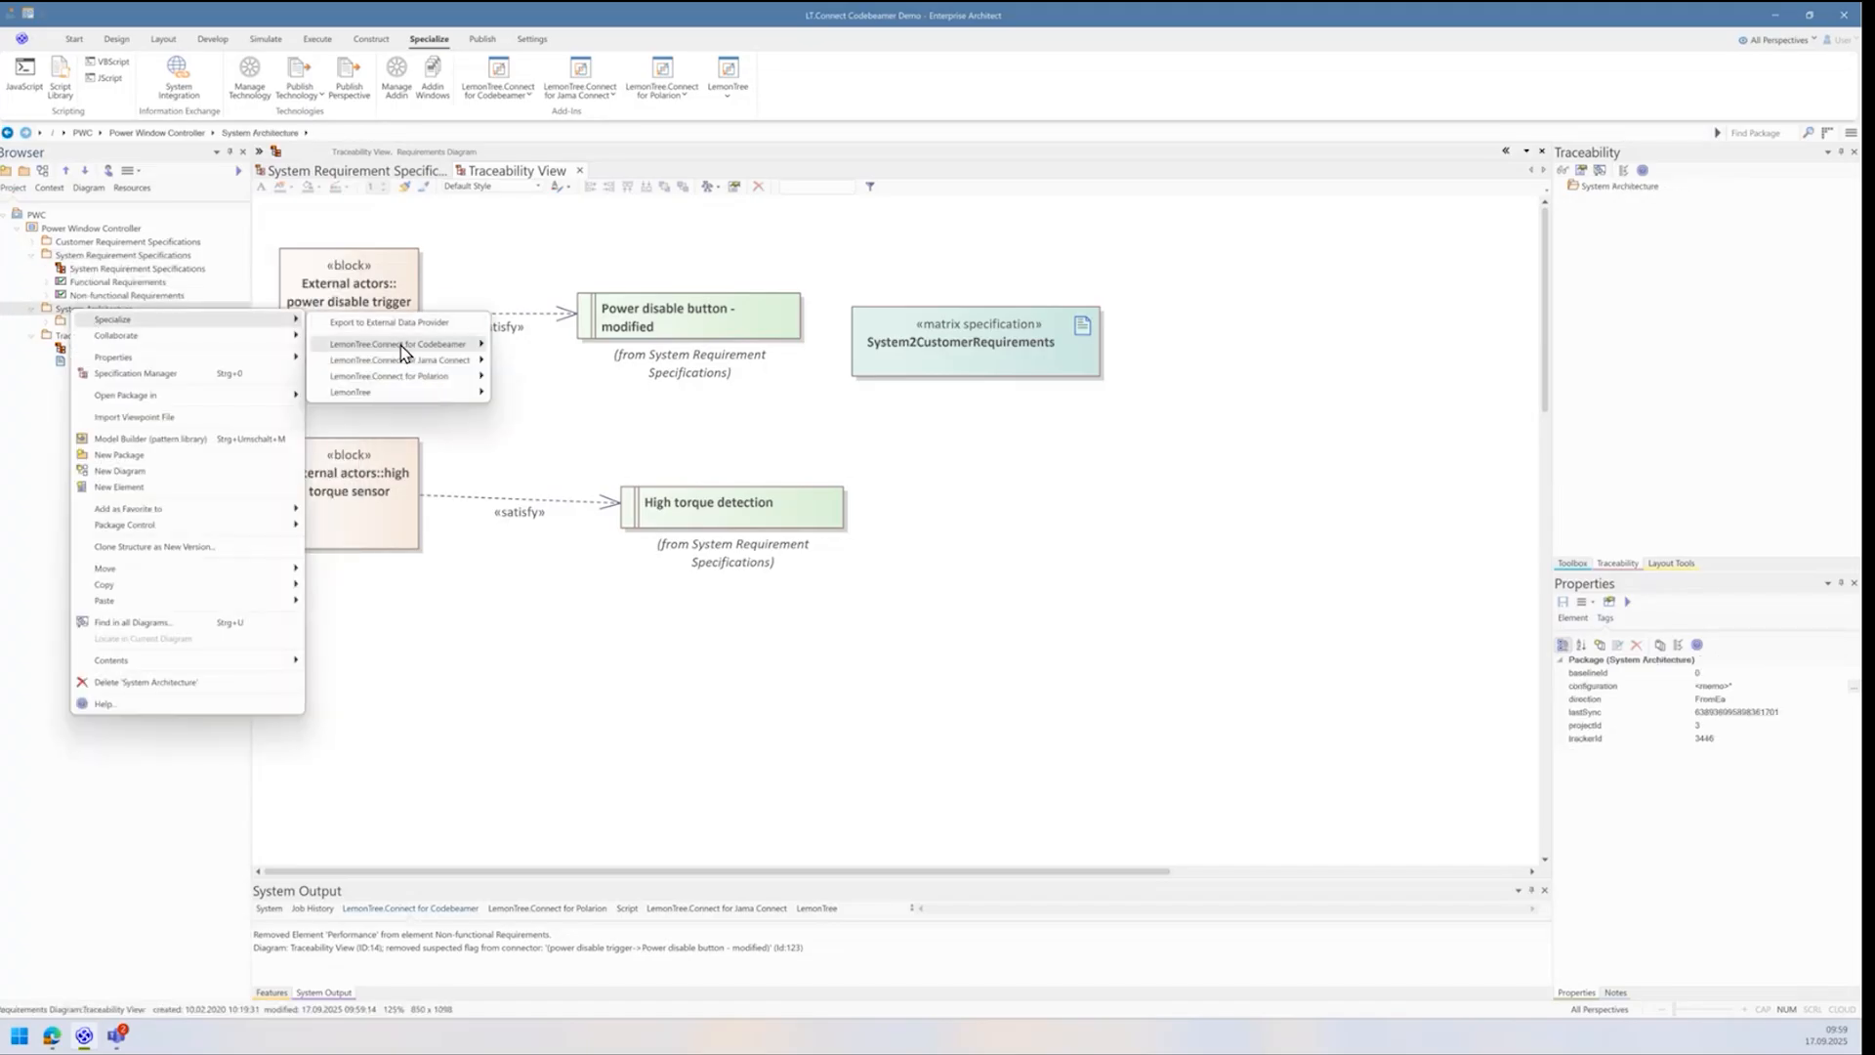
pyautogui.moveTo(412, 350)
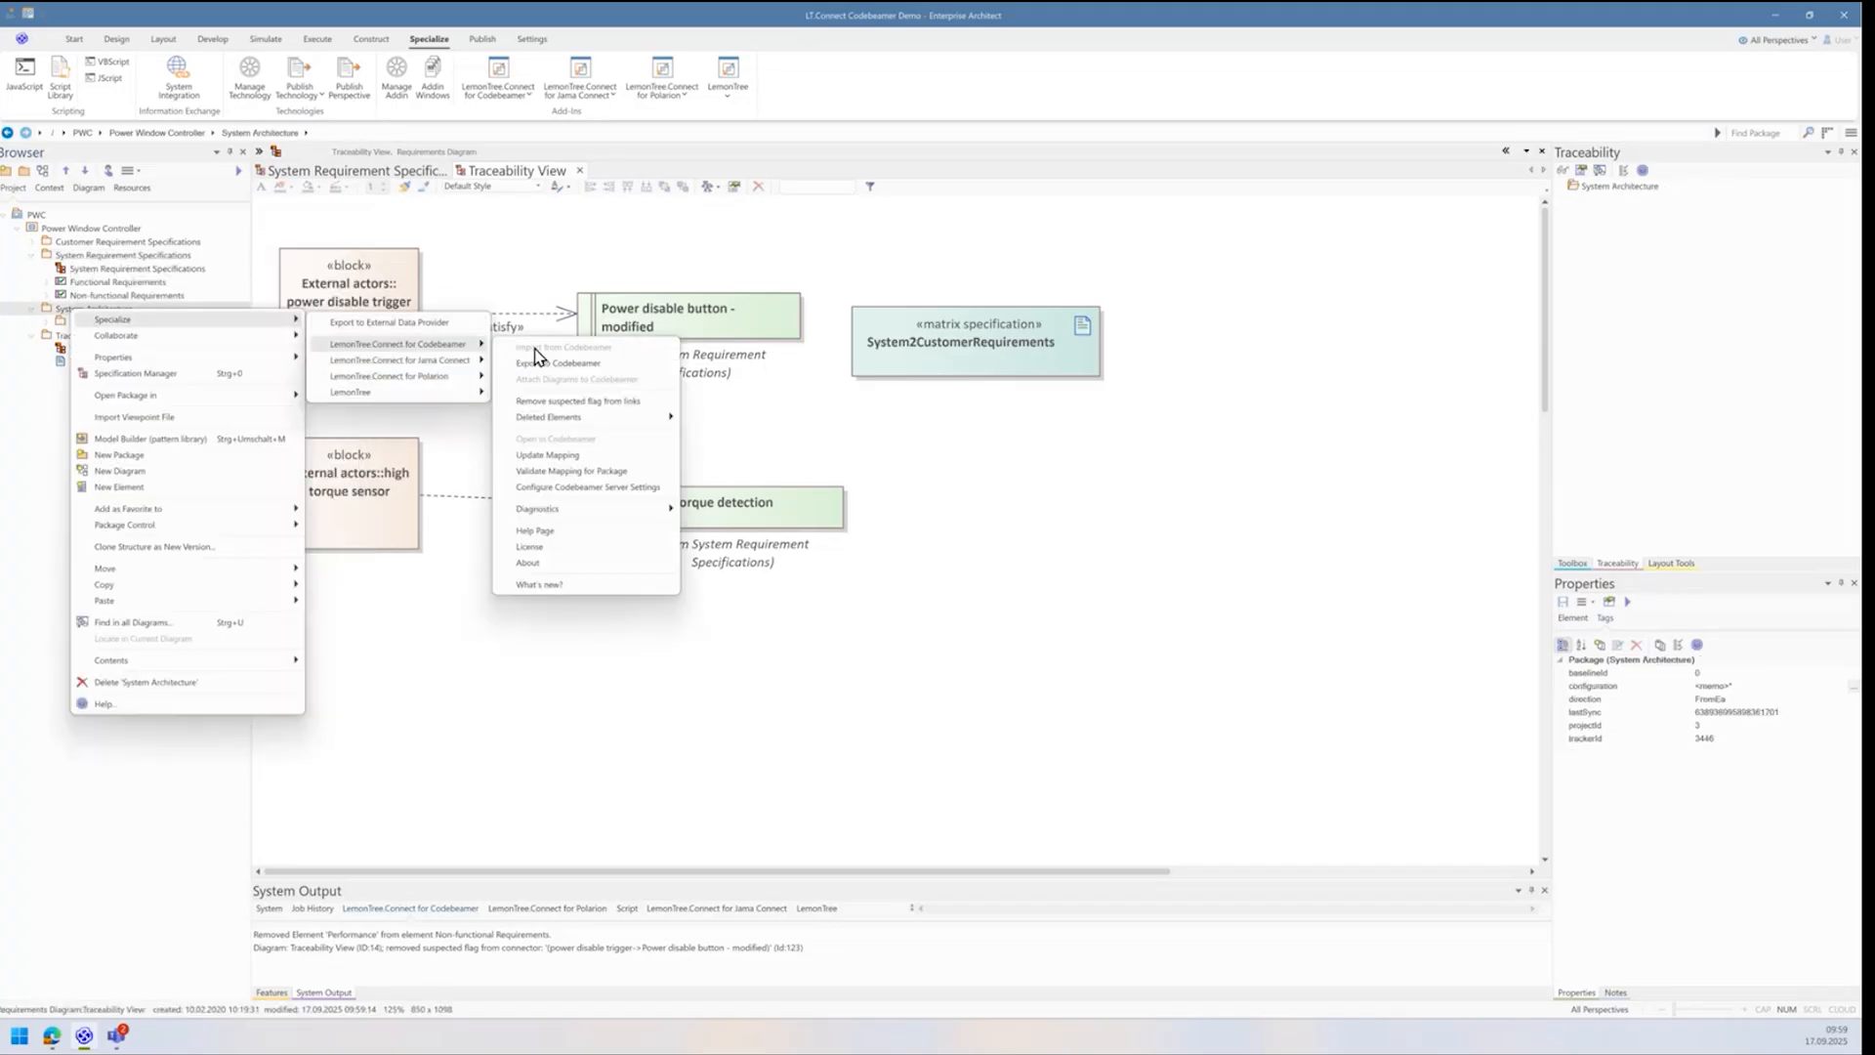
pyautogui.click(578, 454)
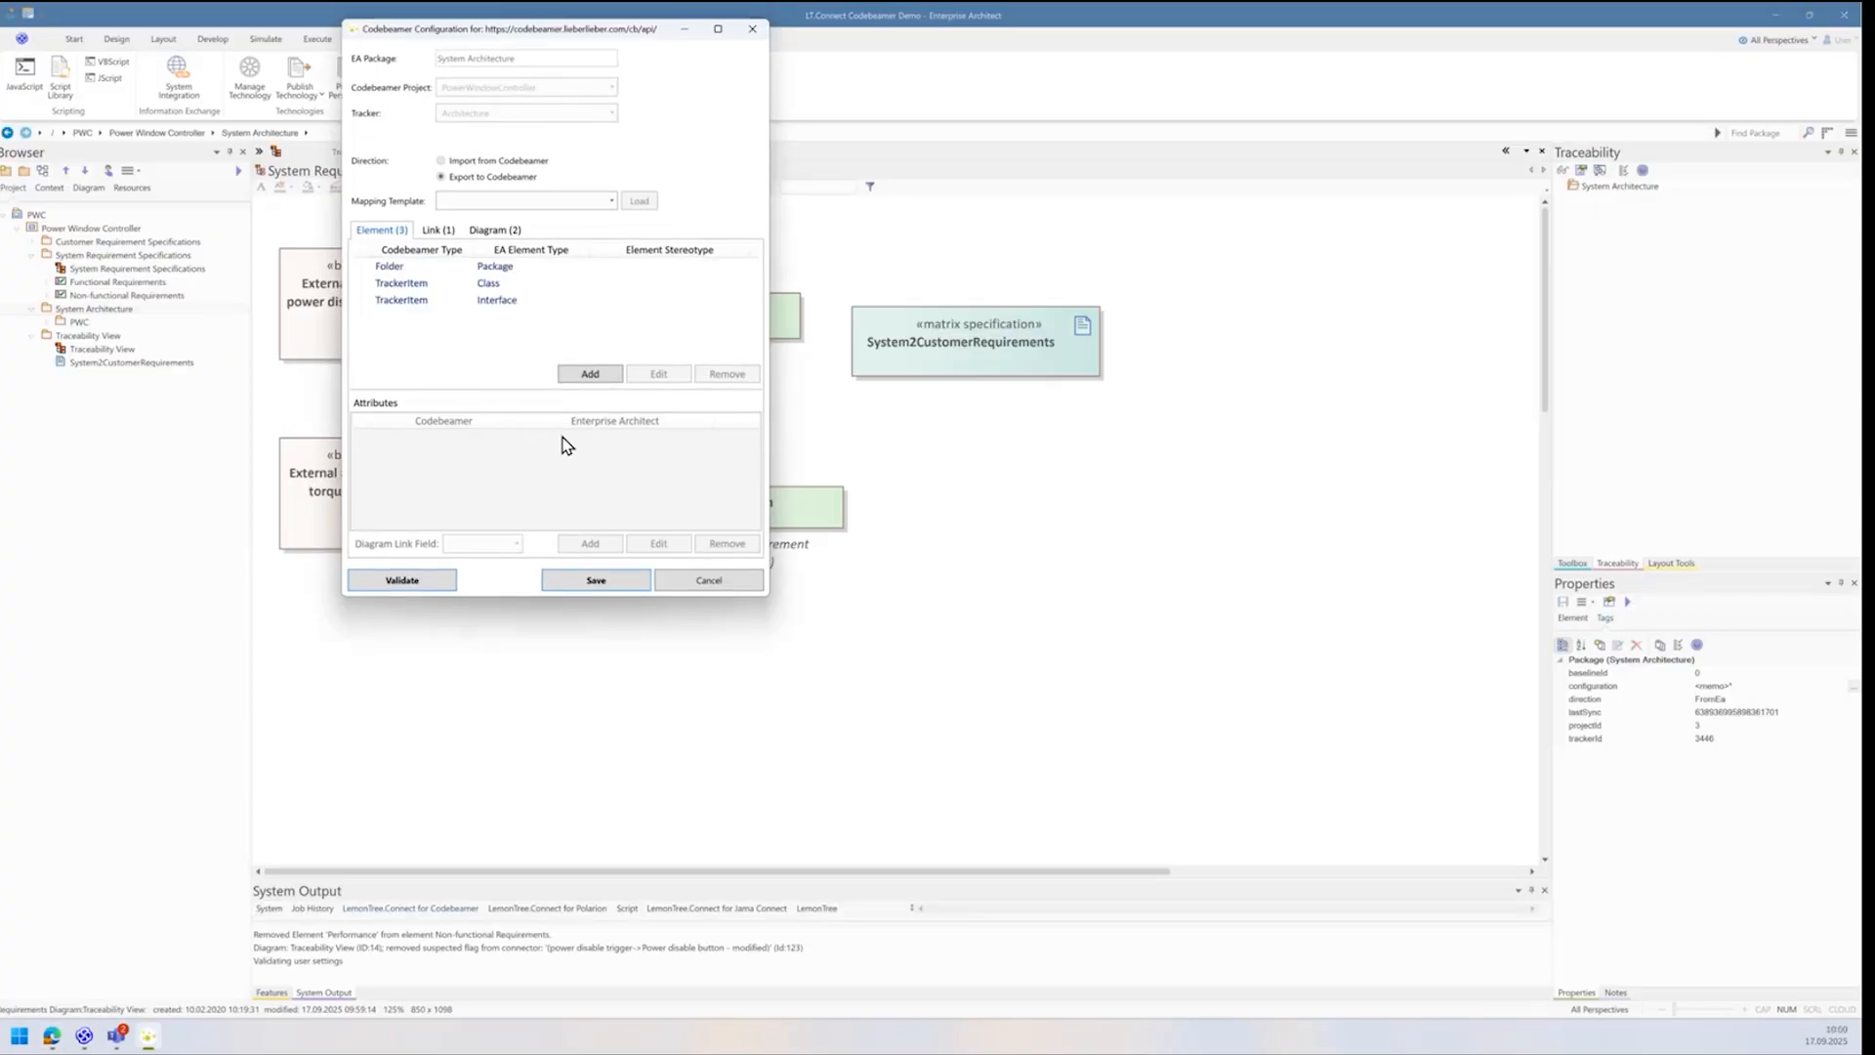
pyautogui.moveTo(502, 48); pyautogui.dragTo(508, 256)
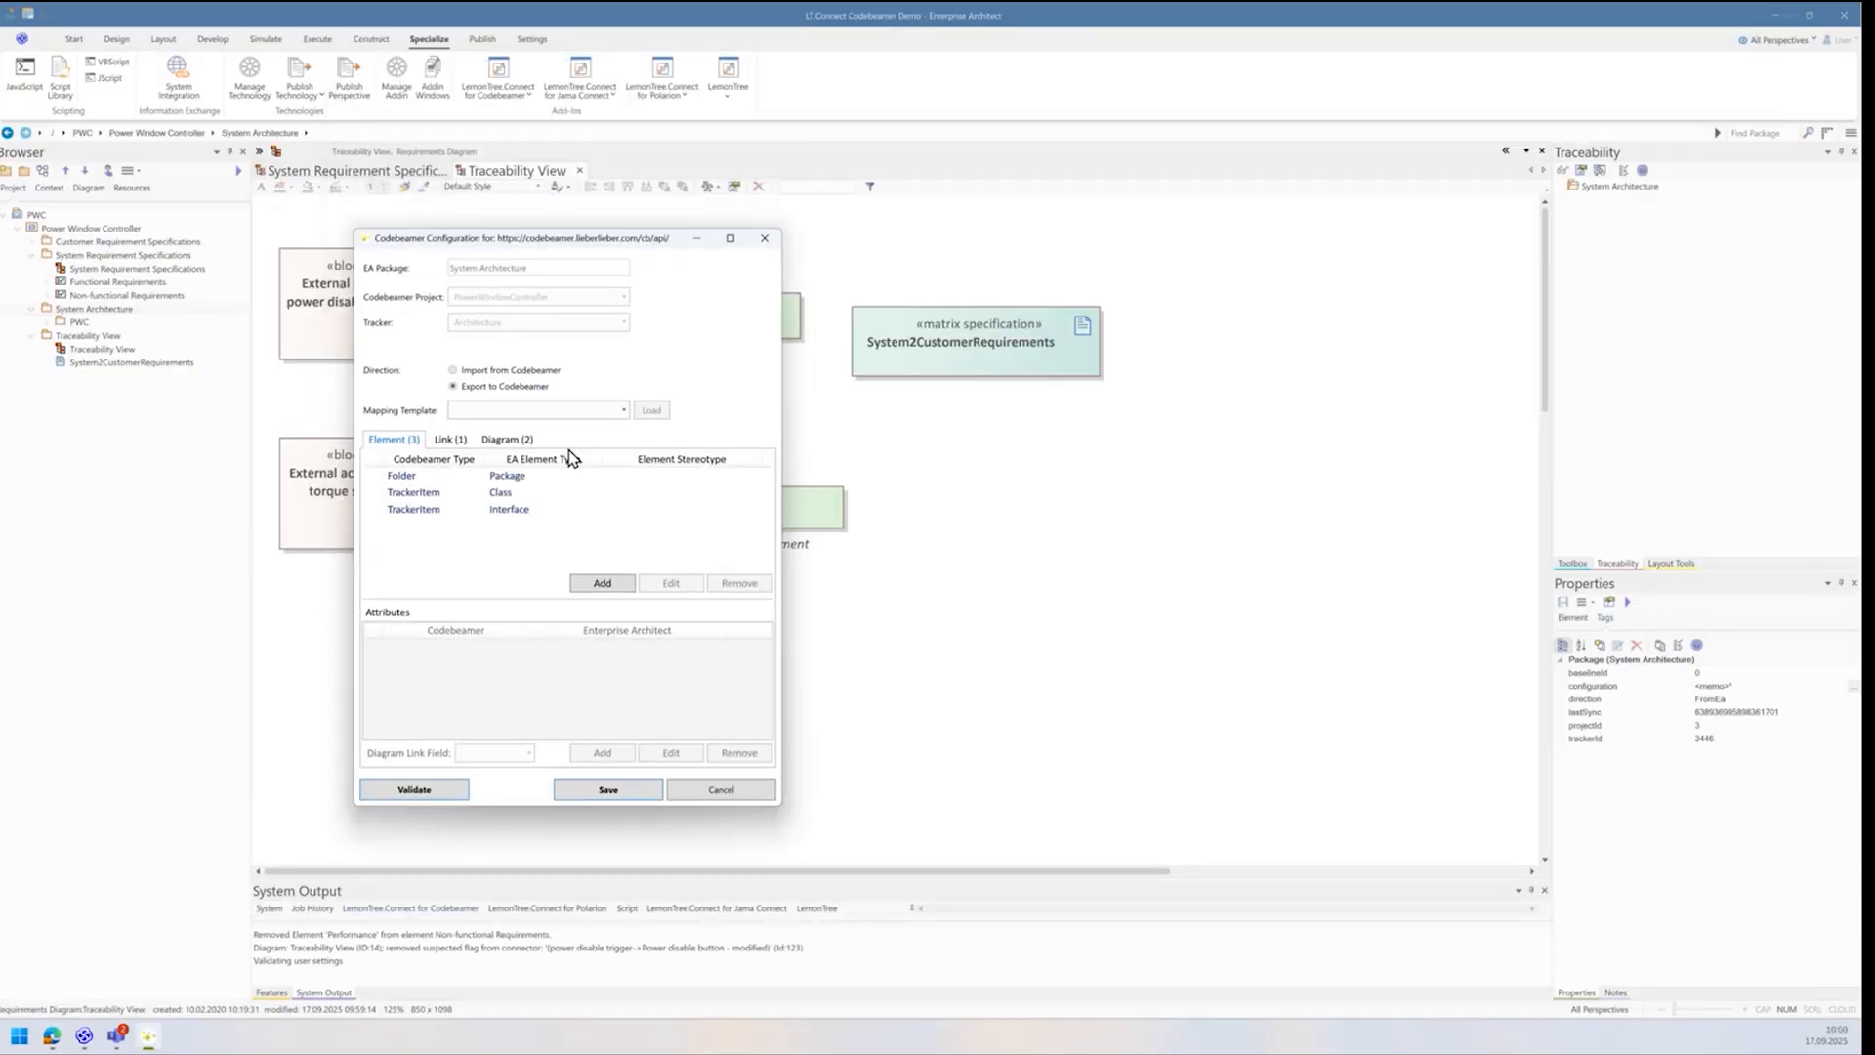
# Step: Examine the element, link and diagram mappings for exporting the System Architecture package, including the attribute mapping of the Class element
pyautogui.click(434, 493)
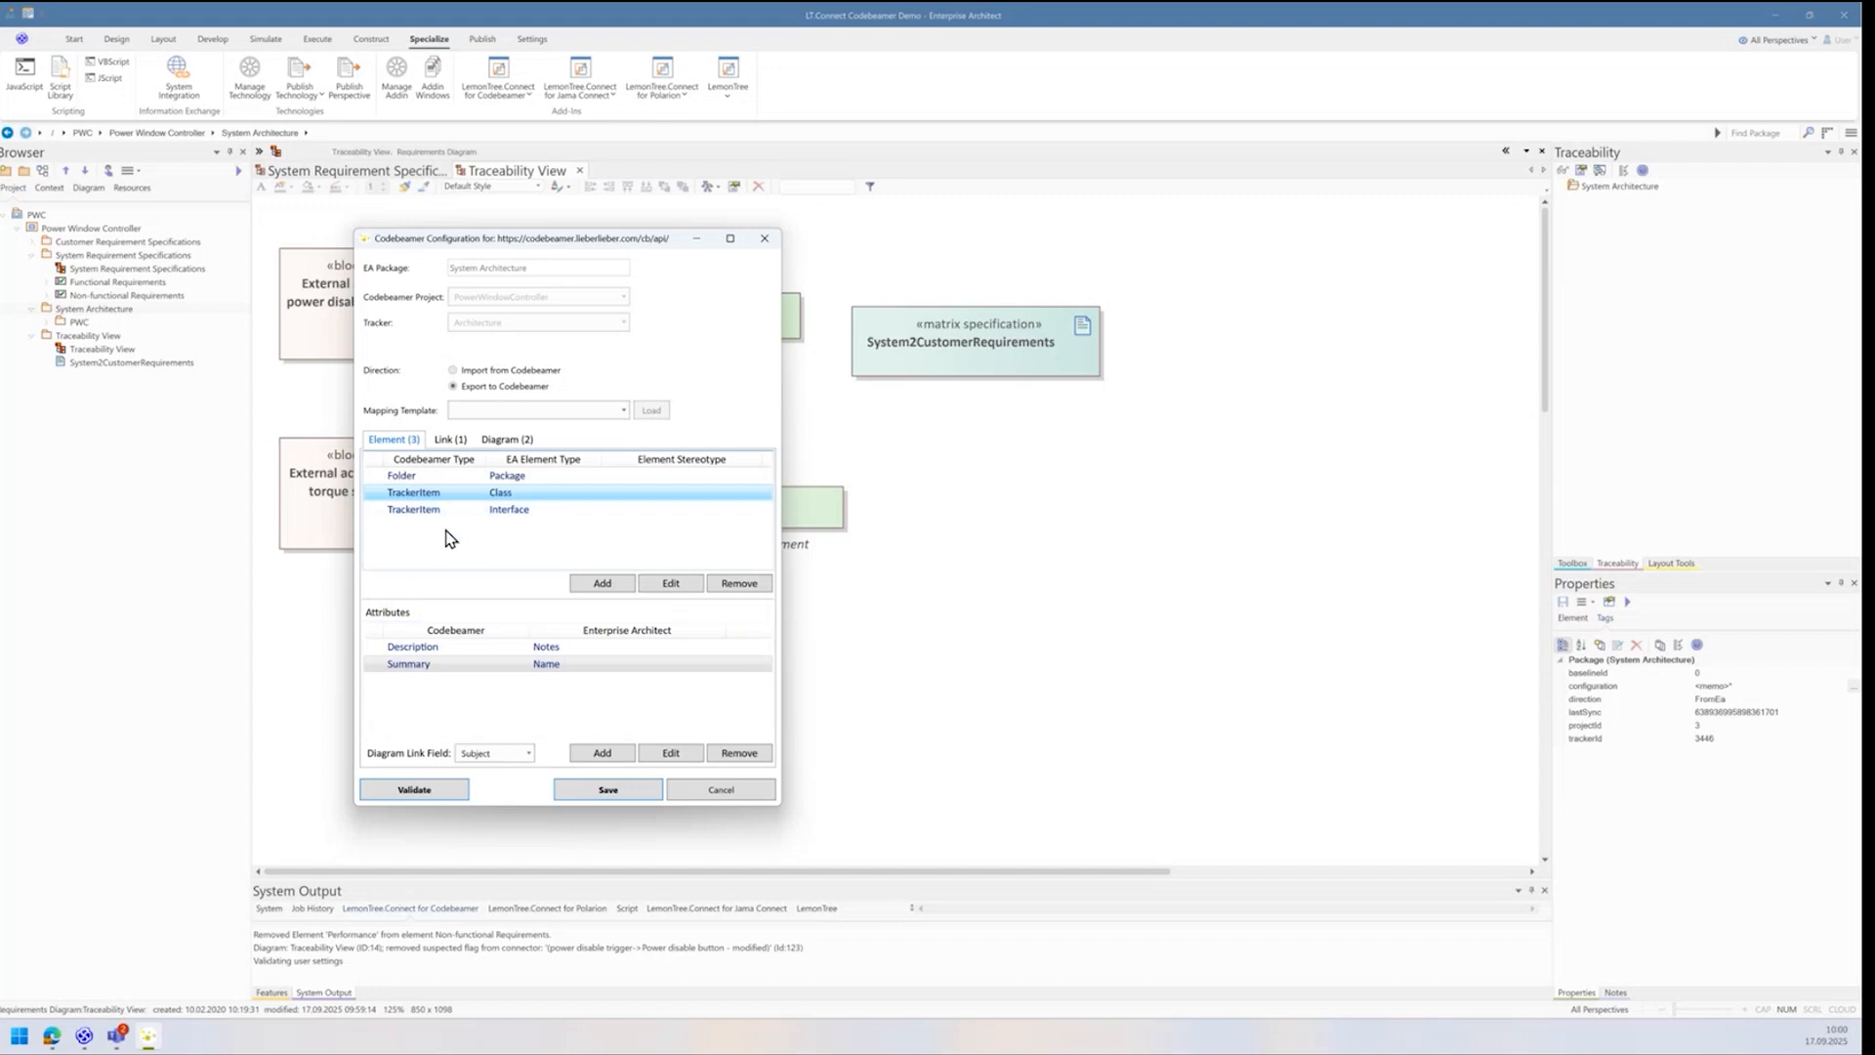
pyautogui.click(450, 439)
pyautogui.click(494, 441)
pyautogui.click(450, 440)
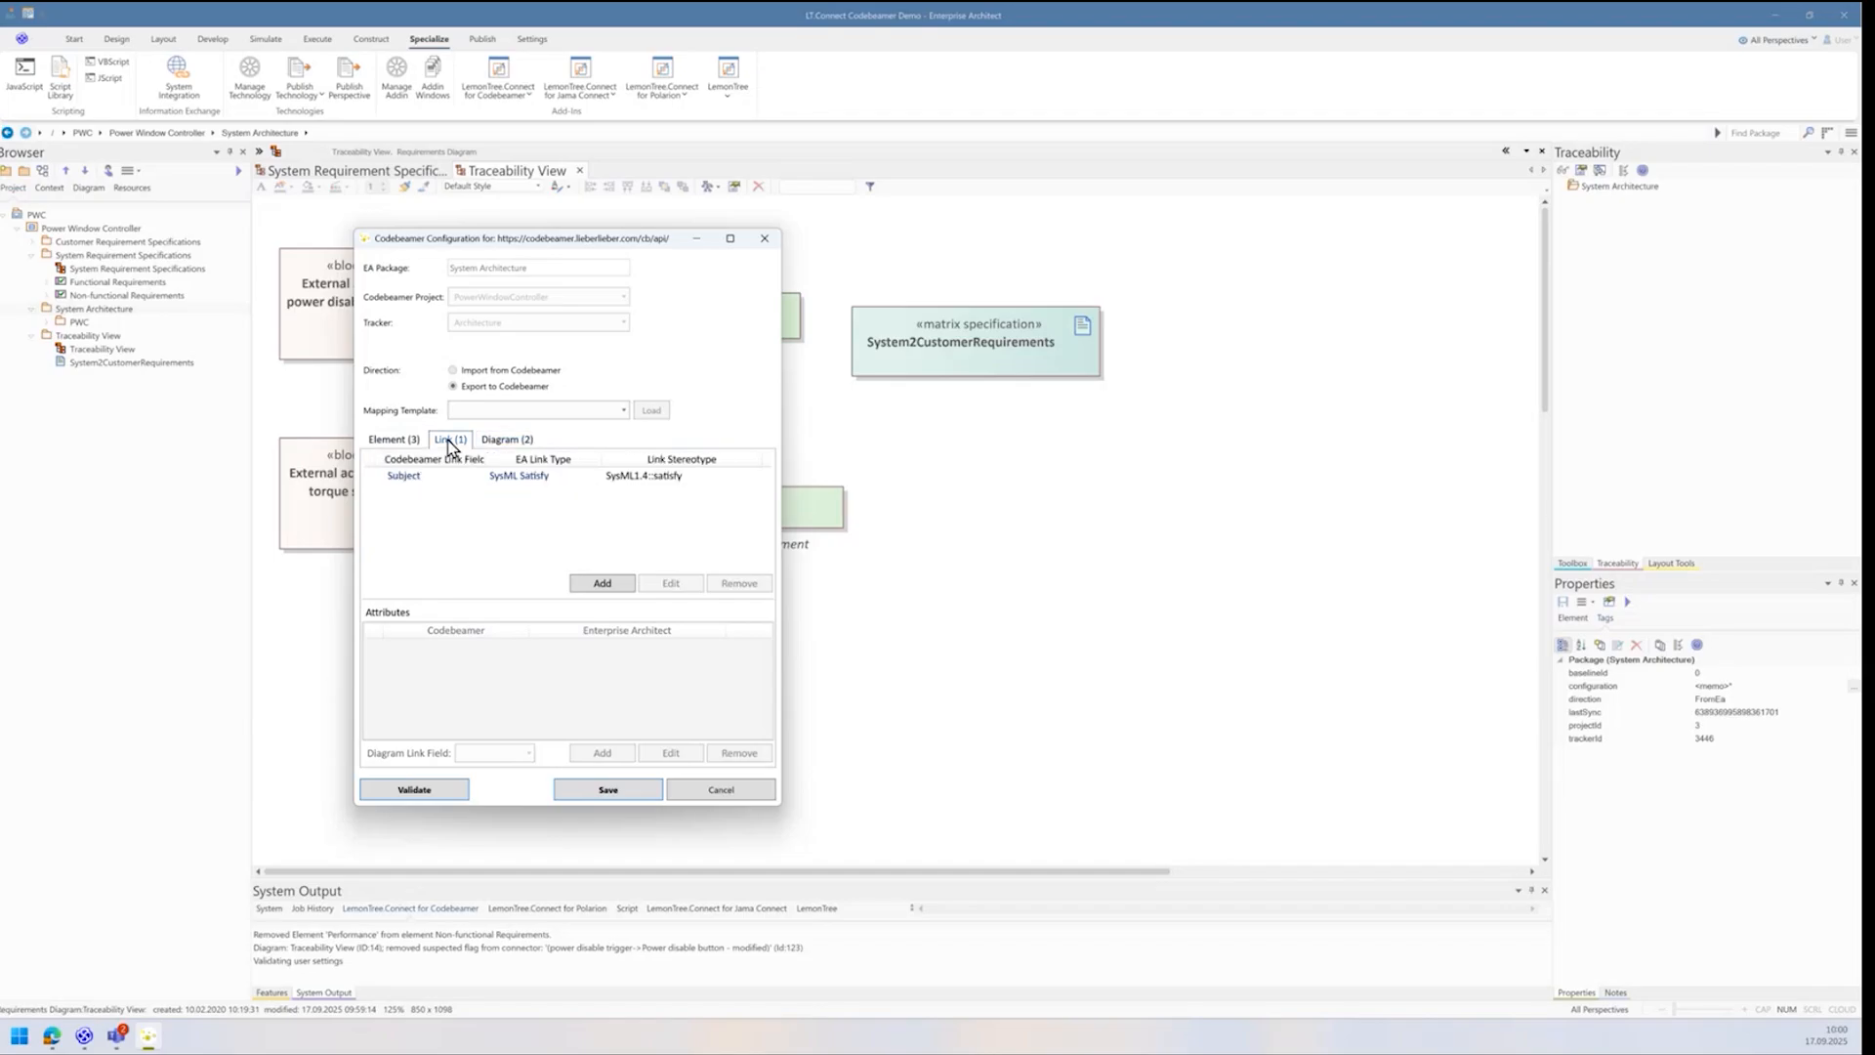
pyautogui.click(393, 440)
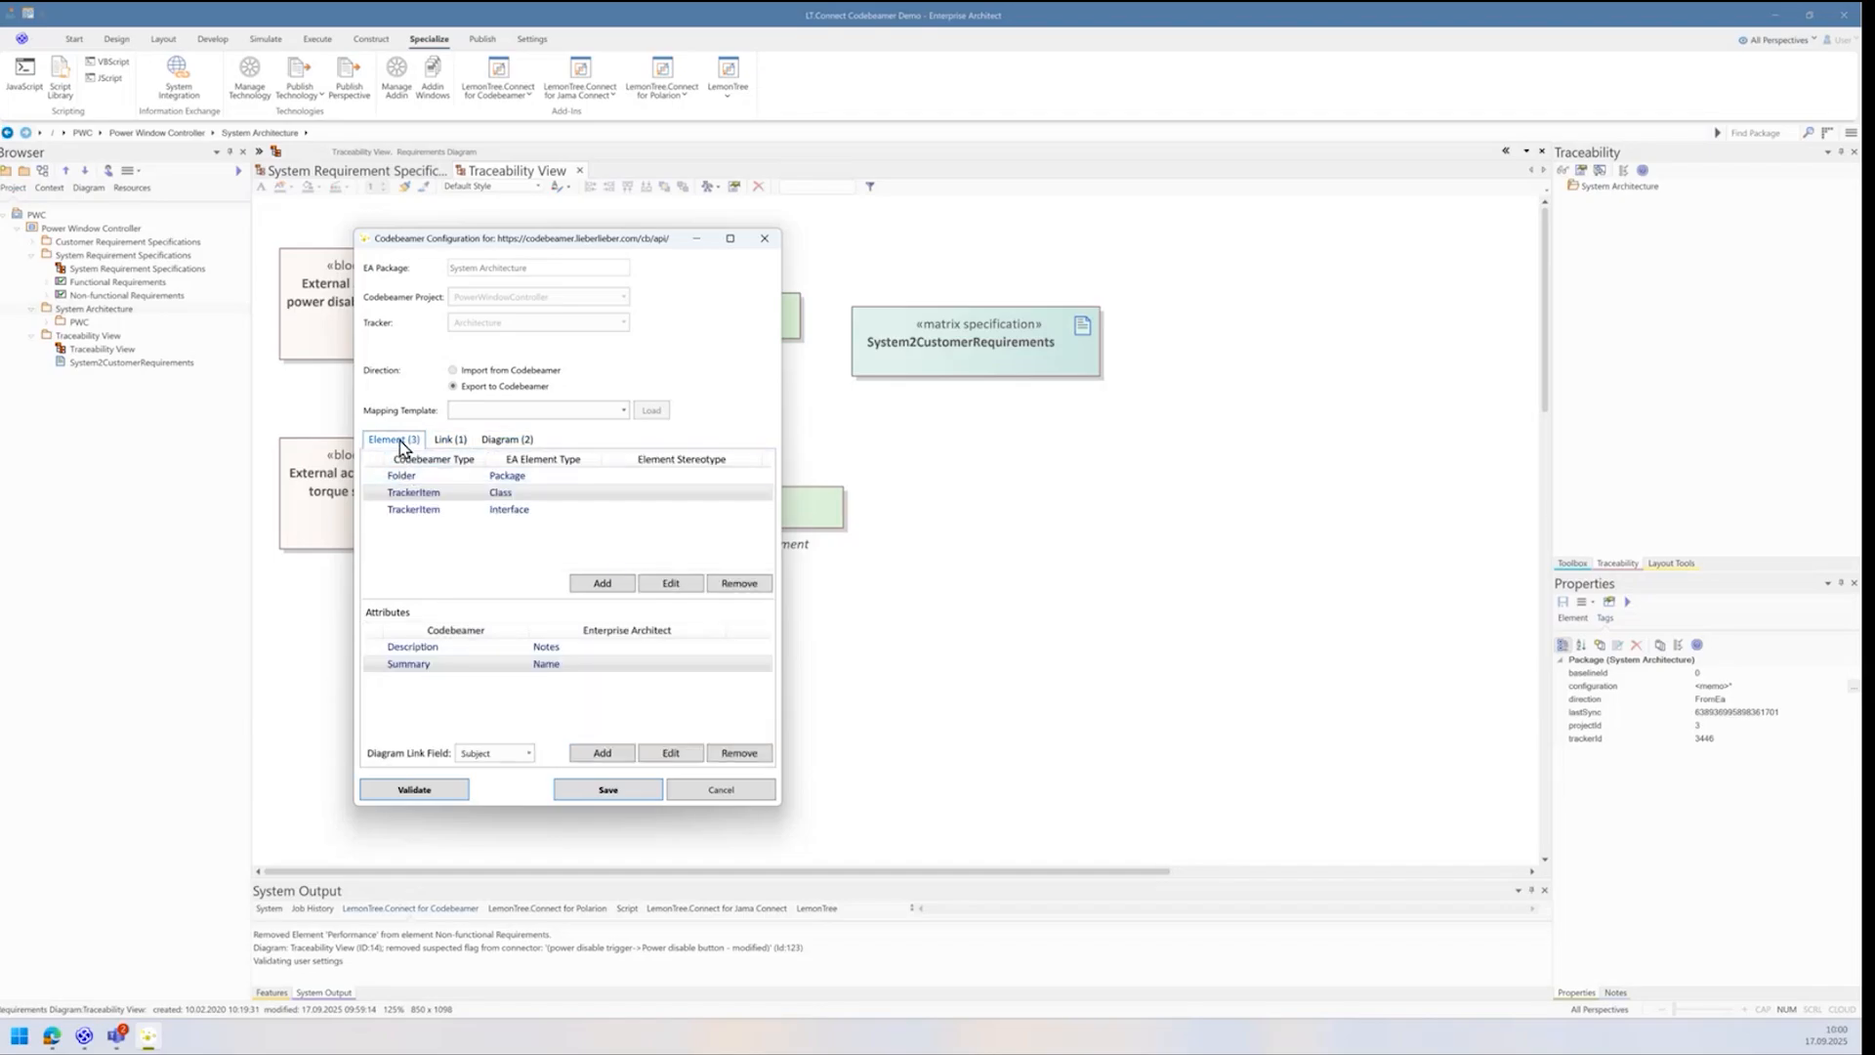
pyautogui.click(450, 439)
pyautogui.click(513, 445)
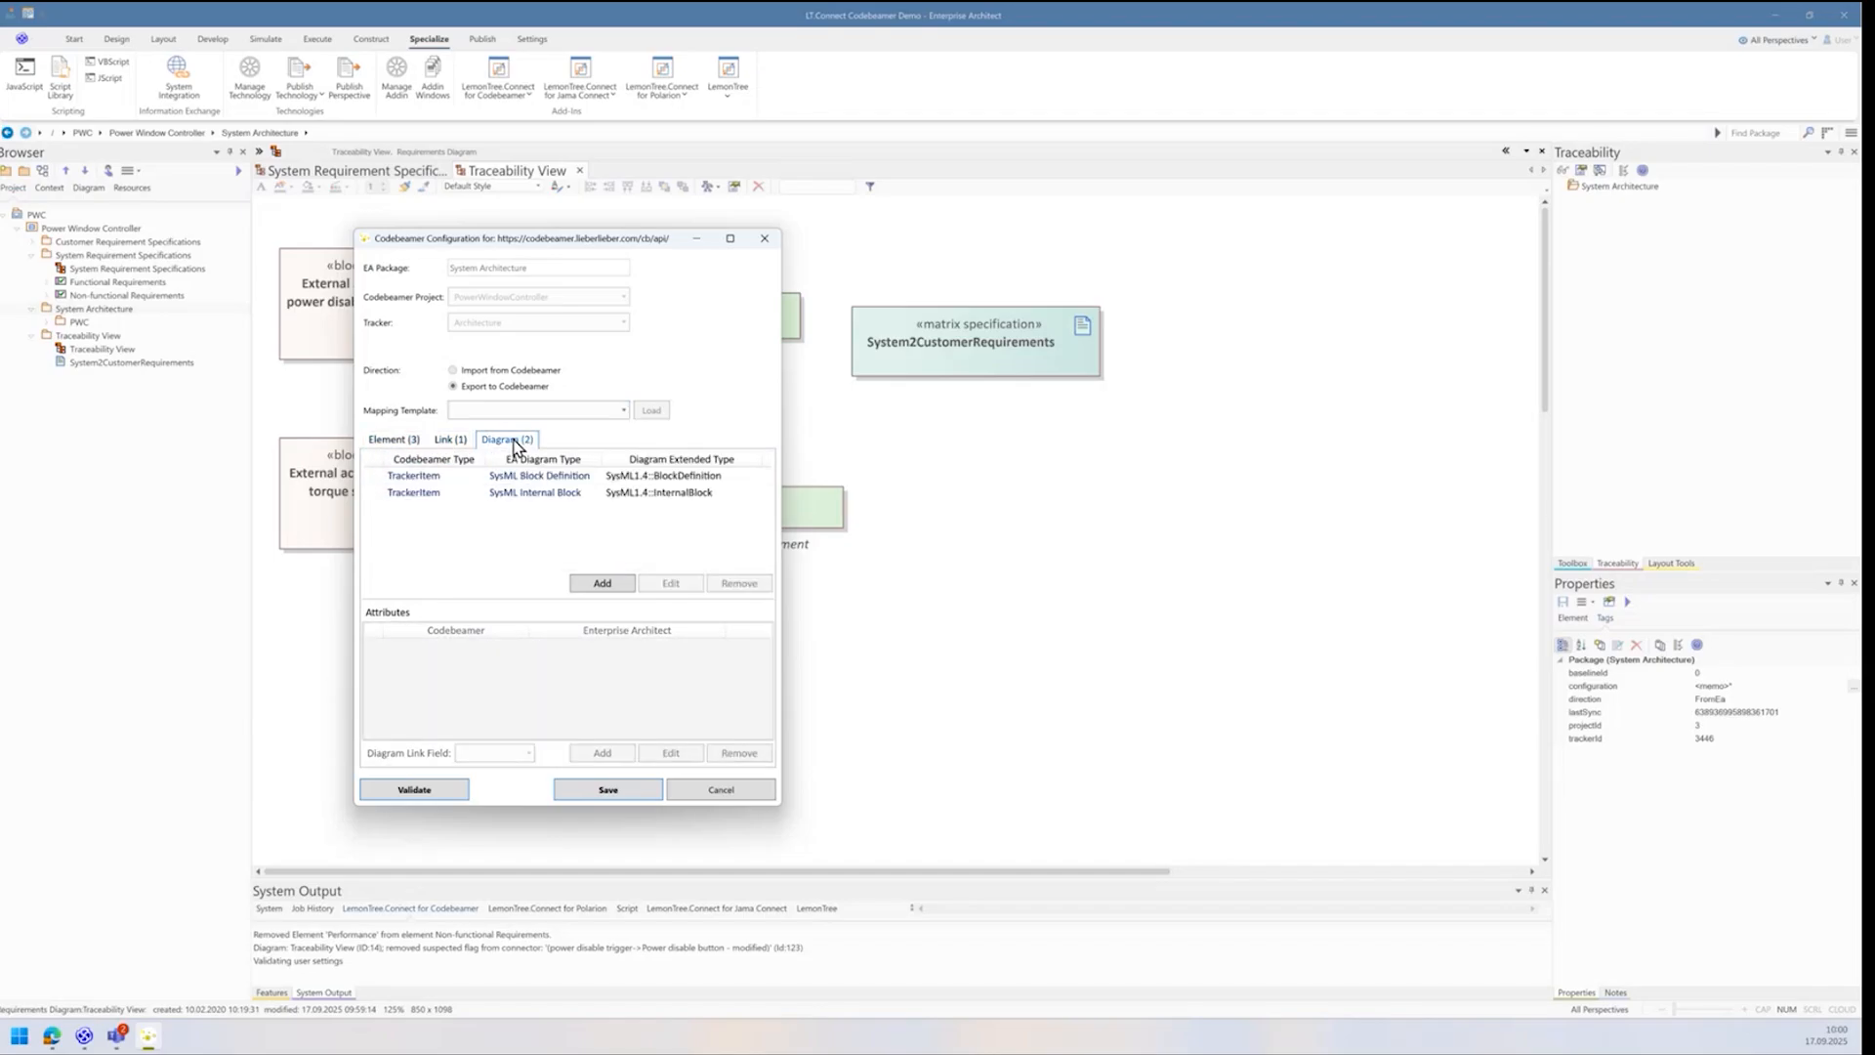
pyautogui.click(450, 439)
pyautogui.click(407, 448)
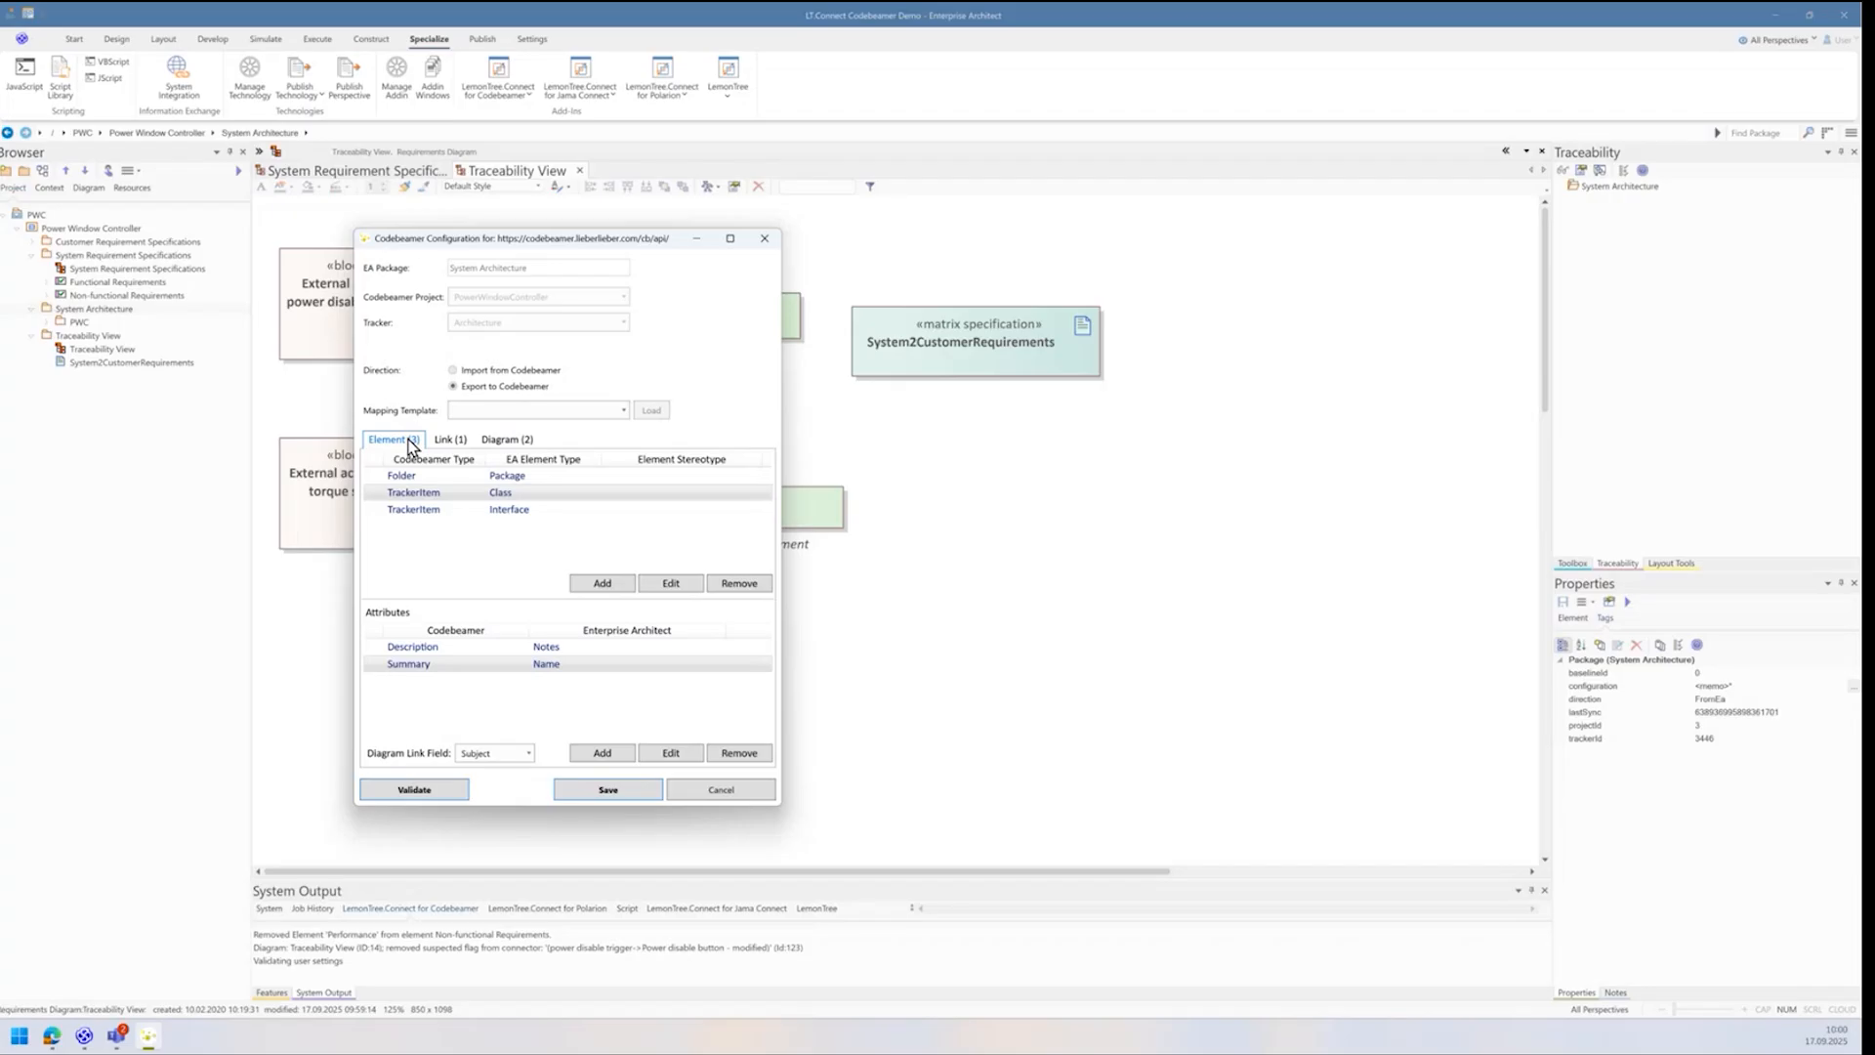
pyautogui.click(432, 442)
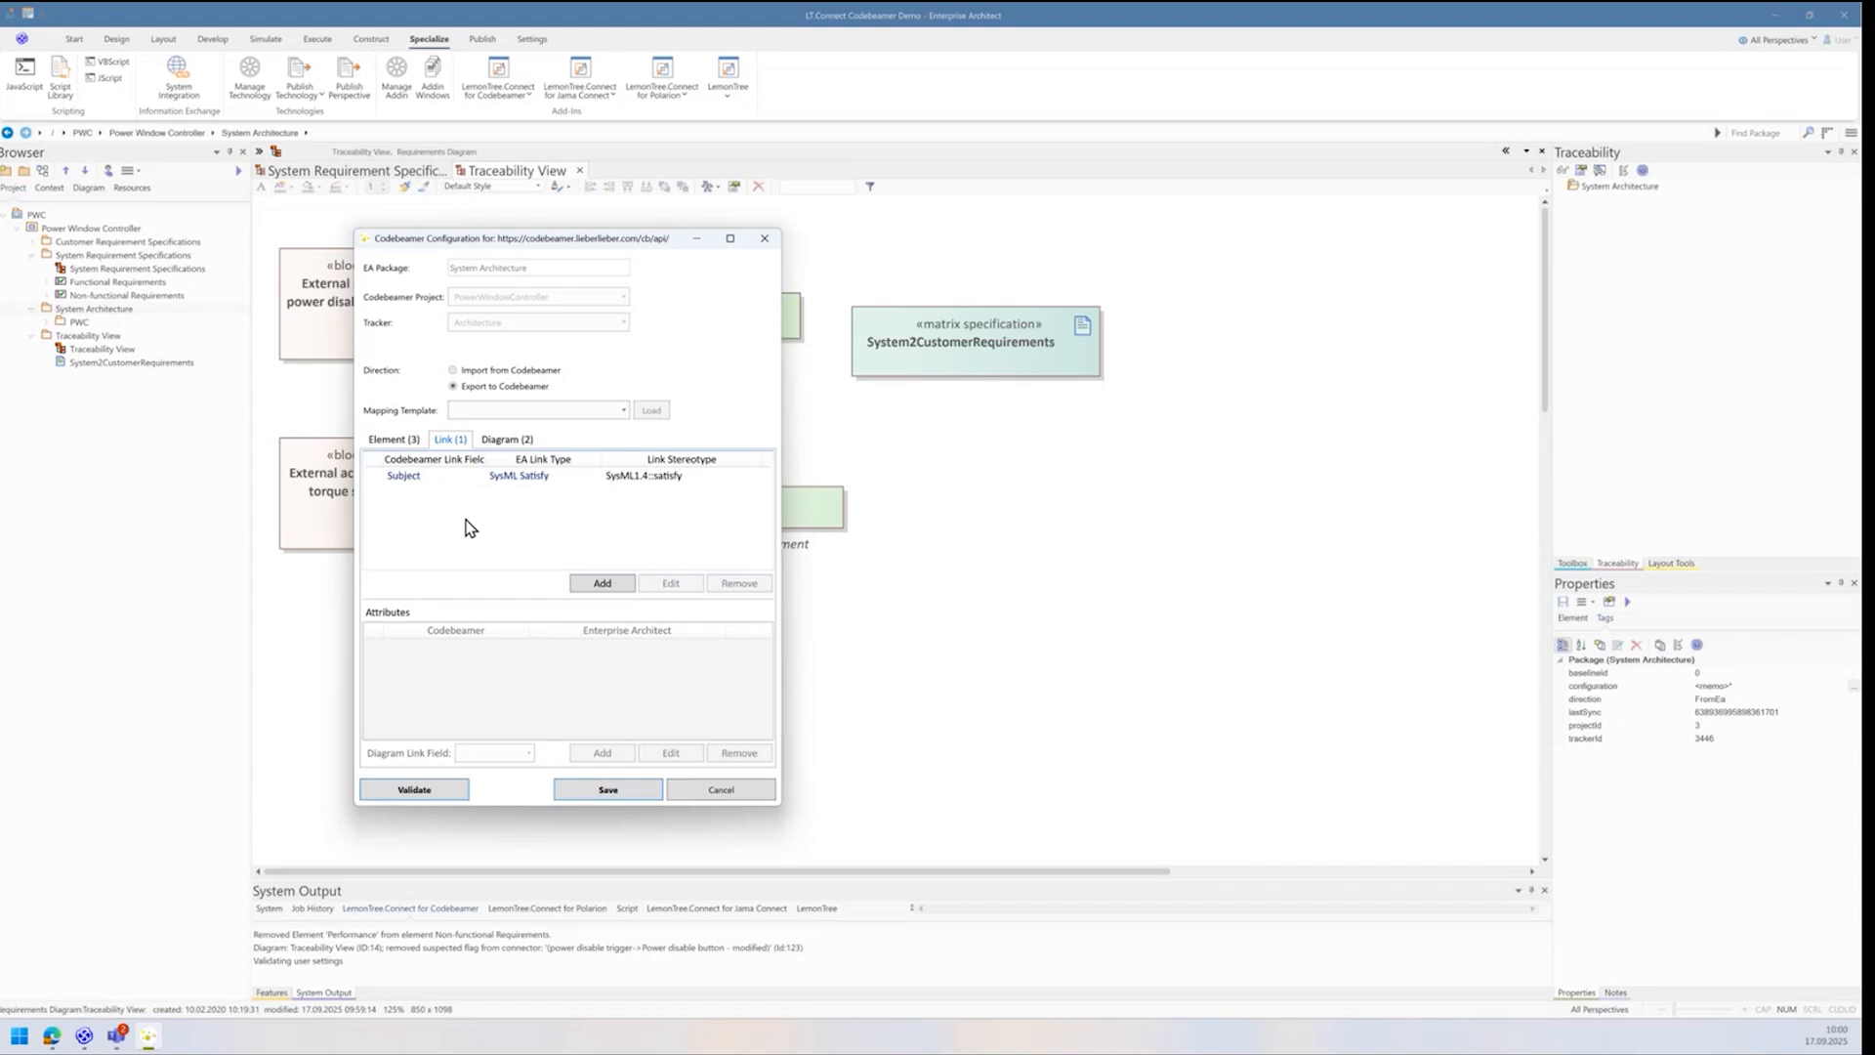
pyautogui.click(518, 441)
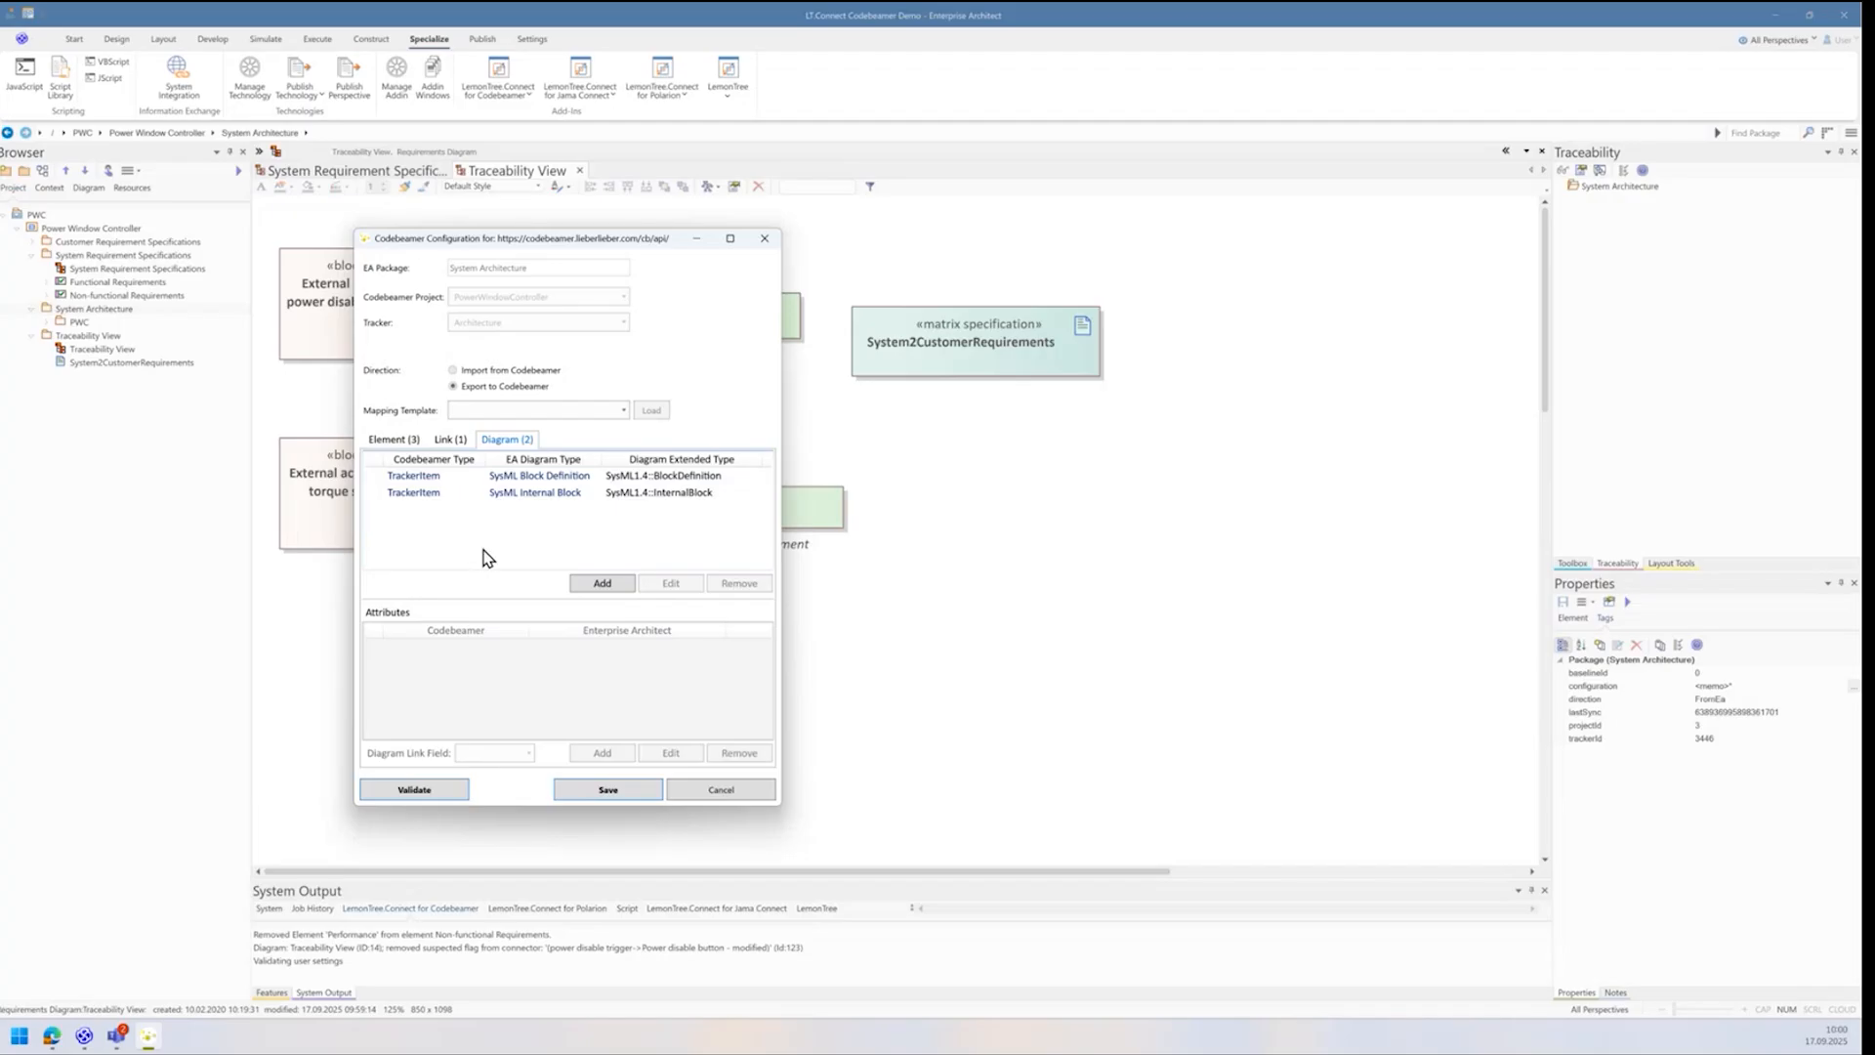
# Step: Draft a diagram mapping from TrackerItem to the Class diagram type with an extended type, and discard it
pyautogui.click(602, 584)
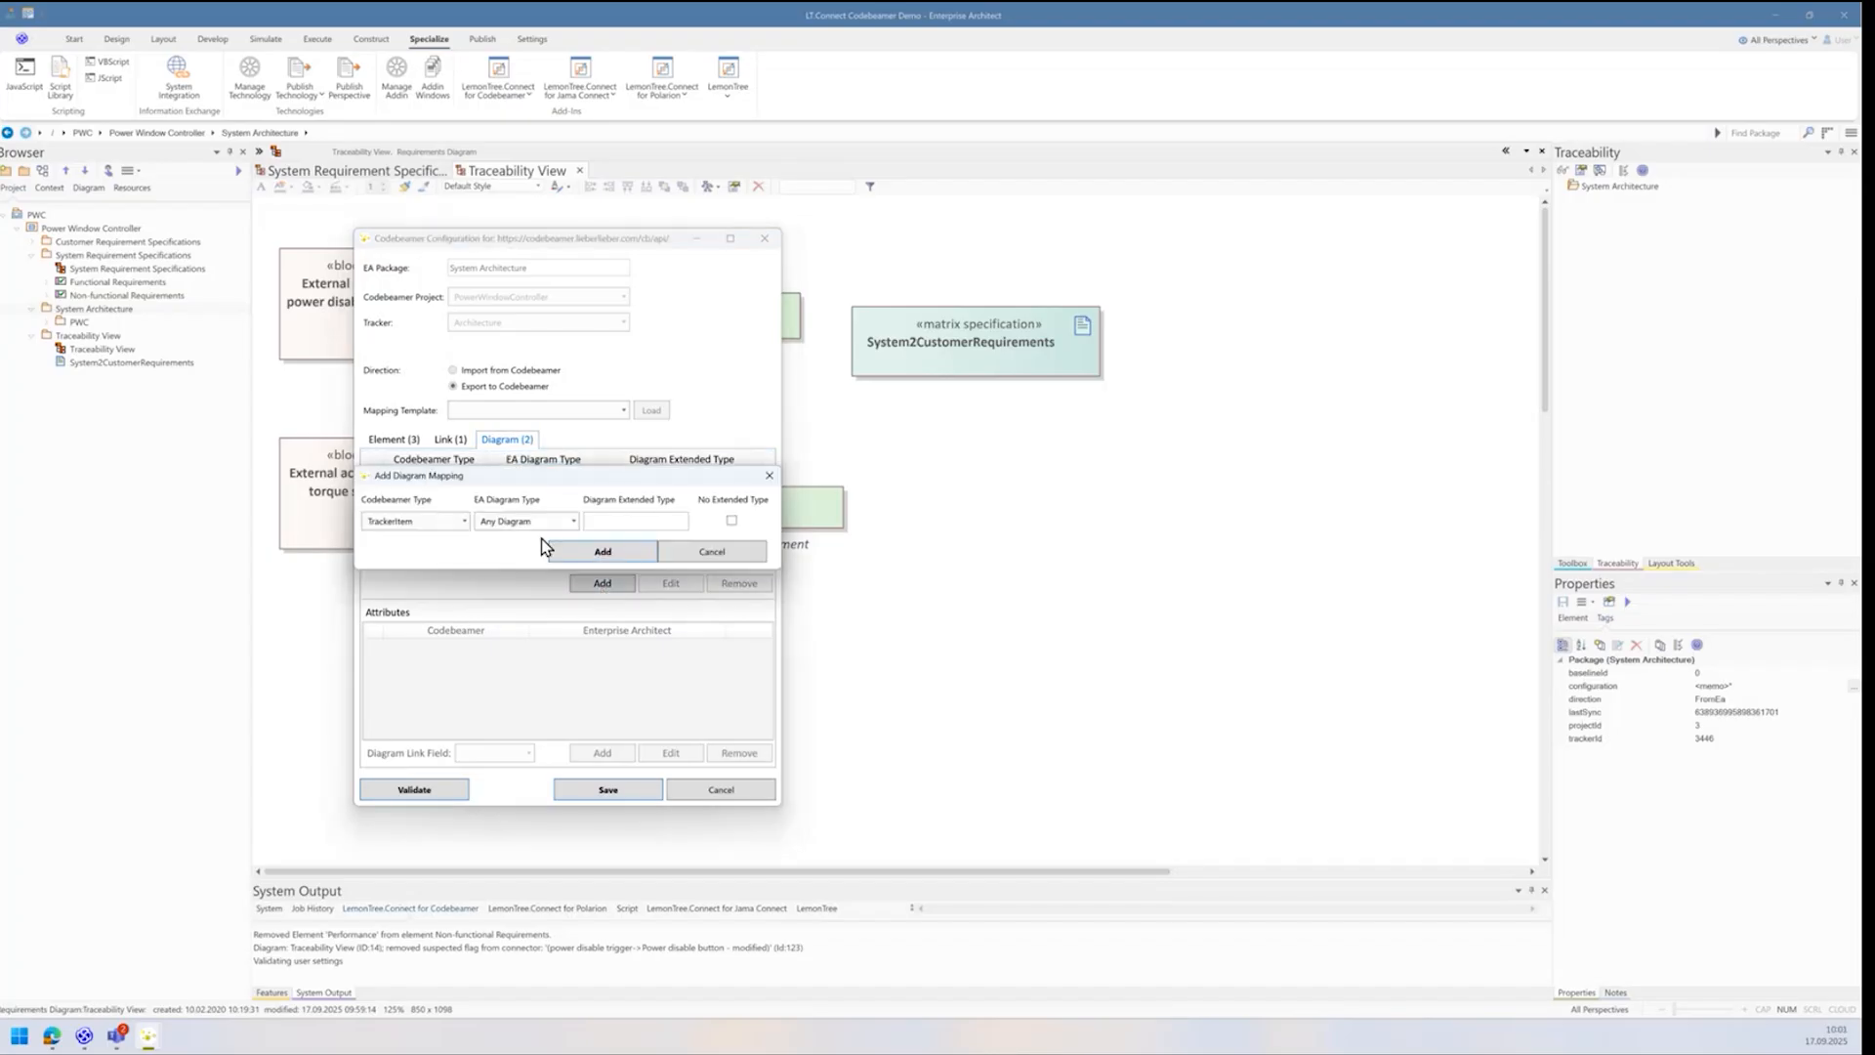
pyautogui.click(565, 521)
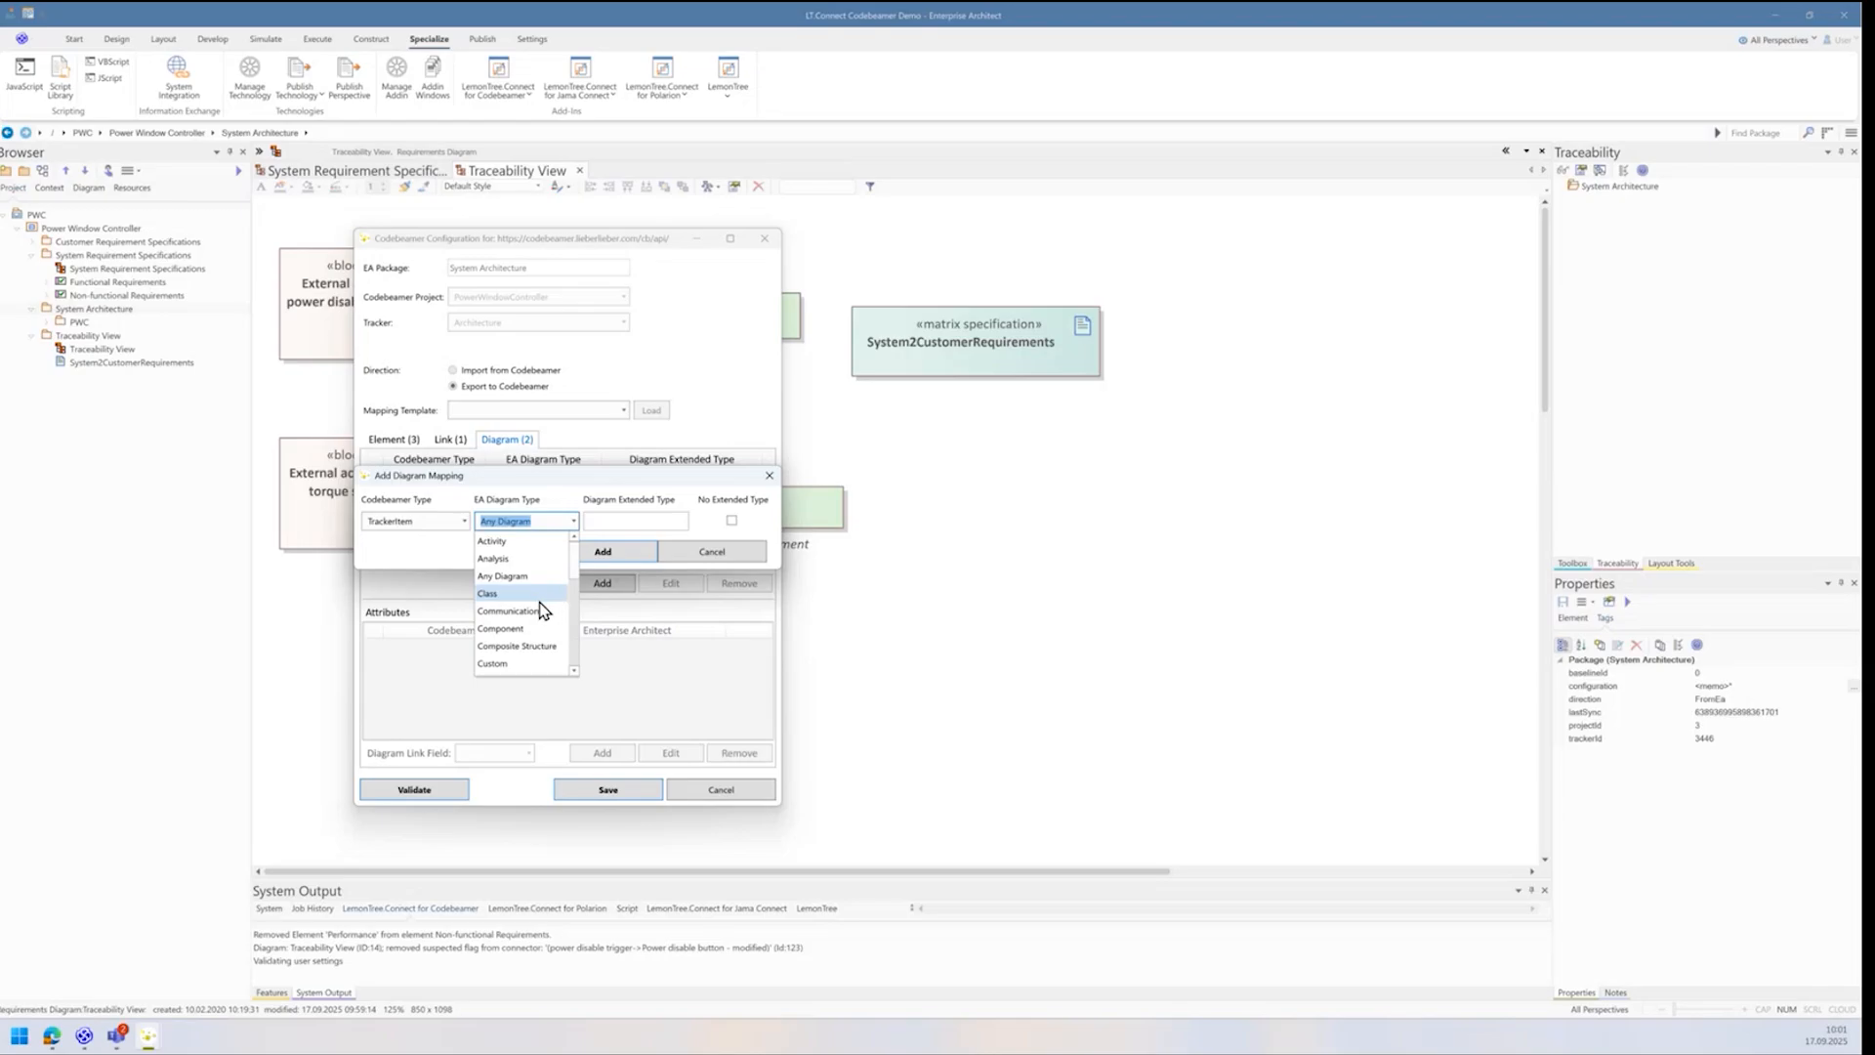
pyautogui.scroll(-1, 527, 591)
pyautogui.scroll(-3, 519, 576)
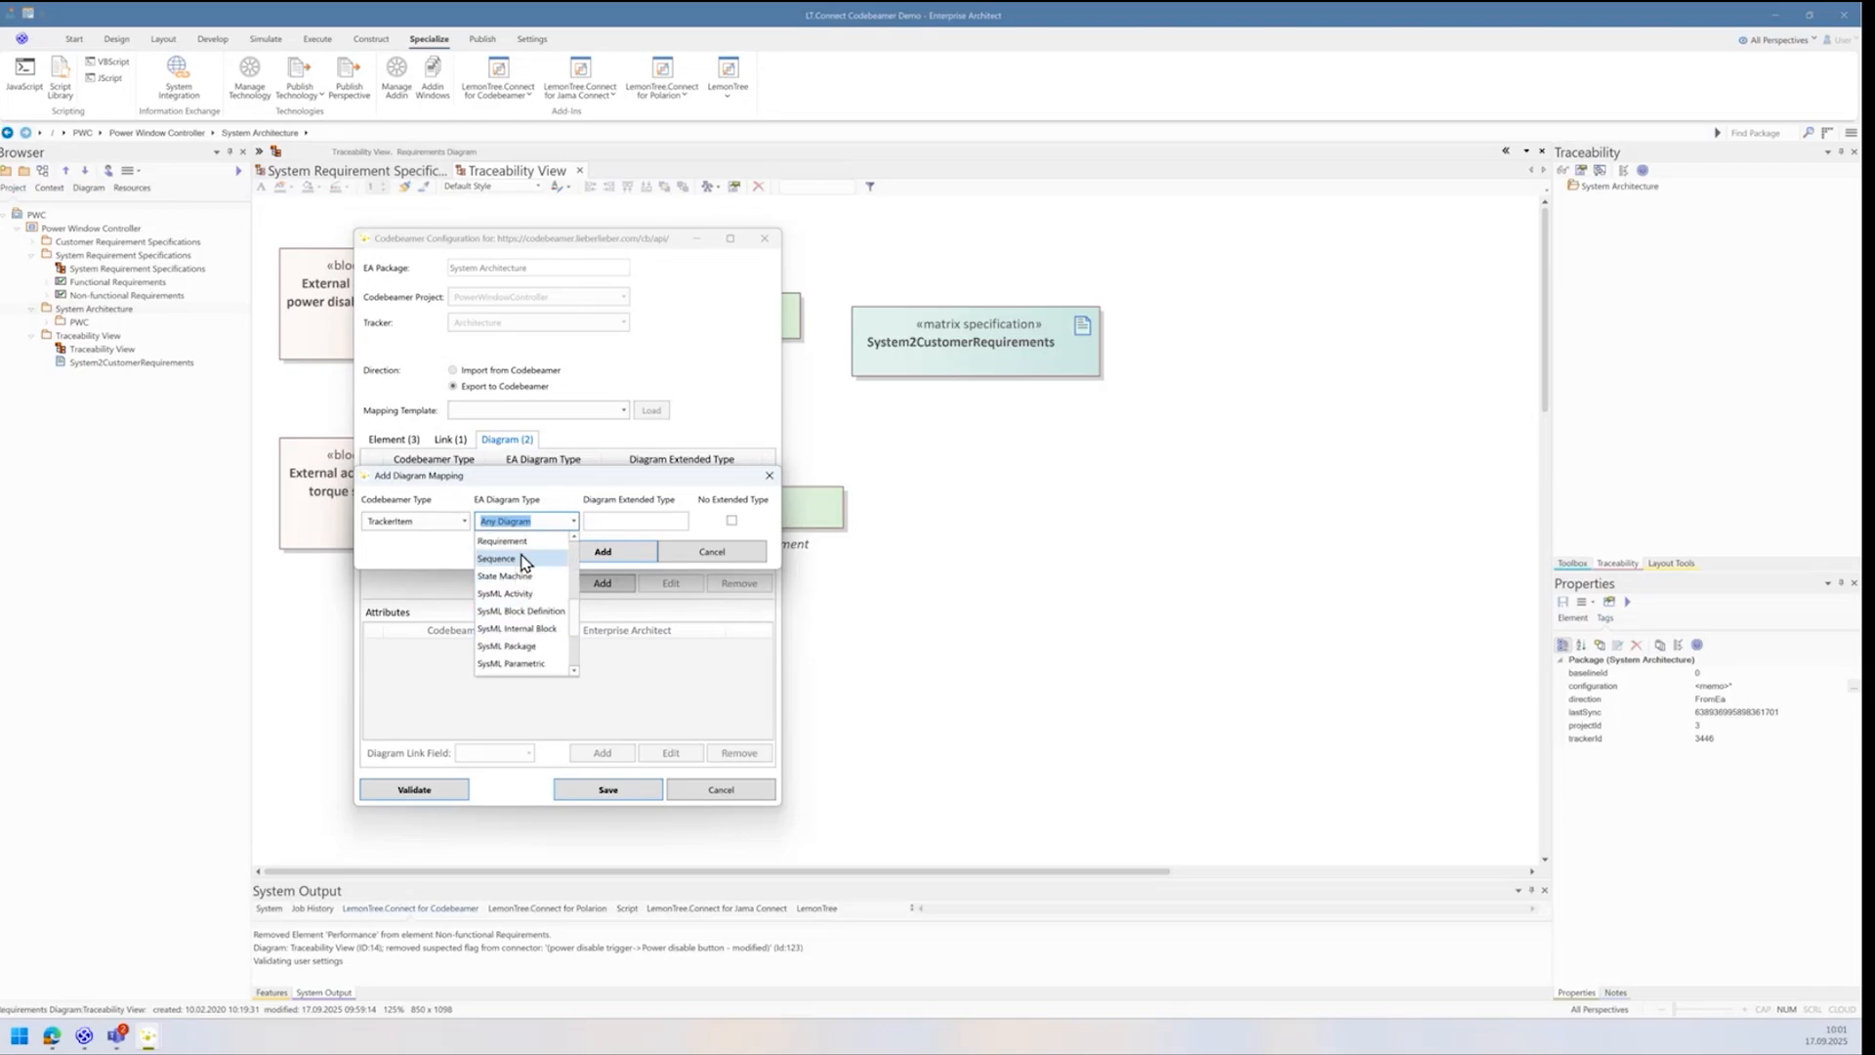
pyautogui.scroll(-3, 523, 586)
pyautogui.scroll(3, 533, 616)
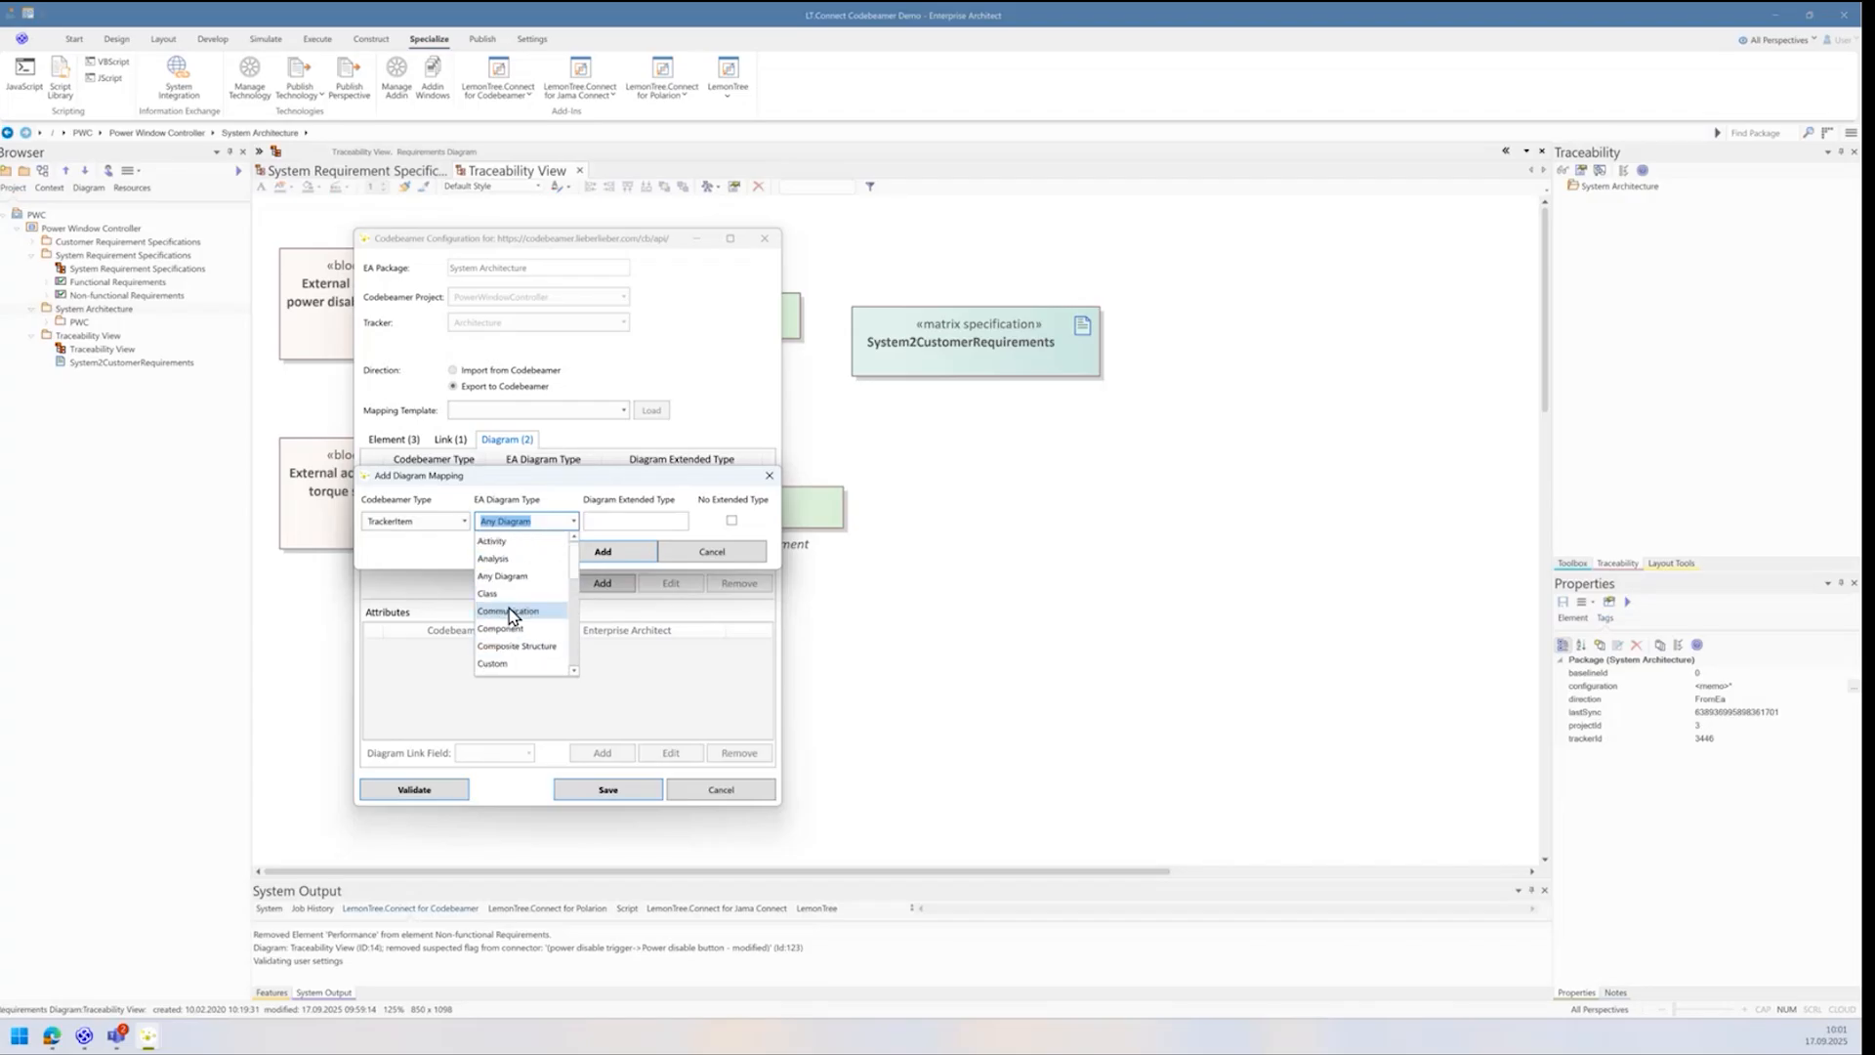
pyautogui.scroll(1, 503, 600)
pyautogui.click(487, 594)
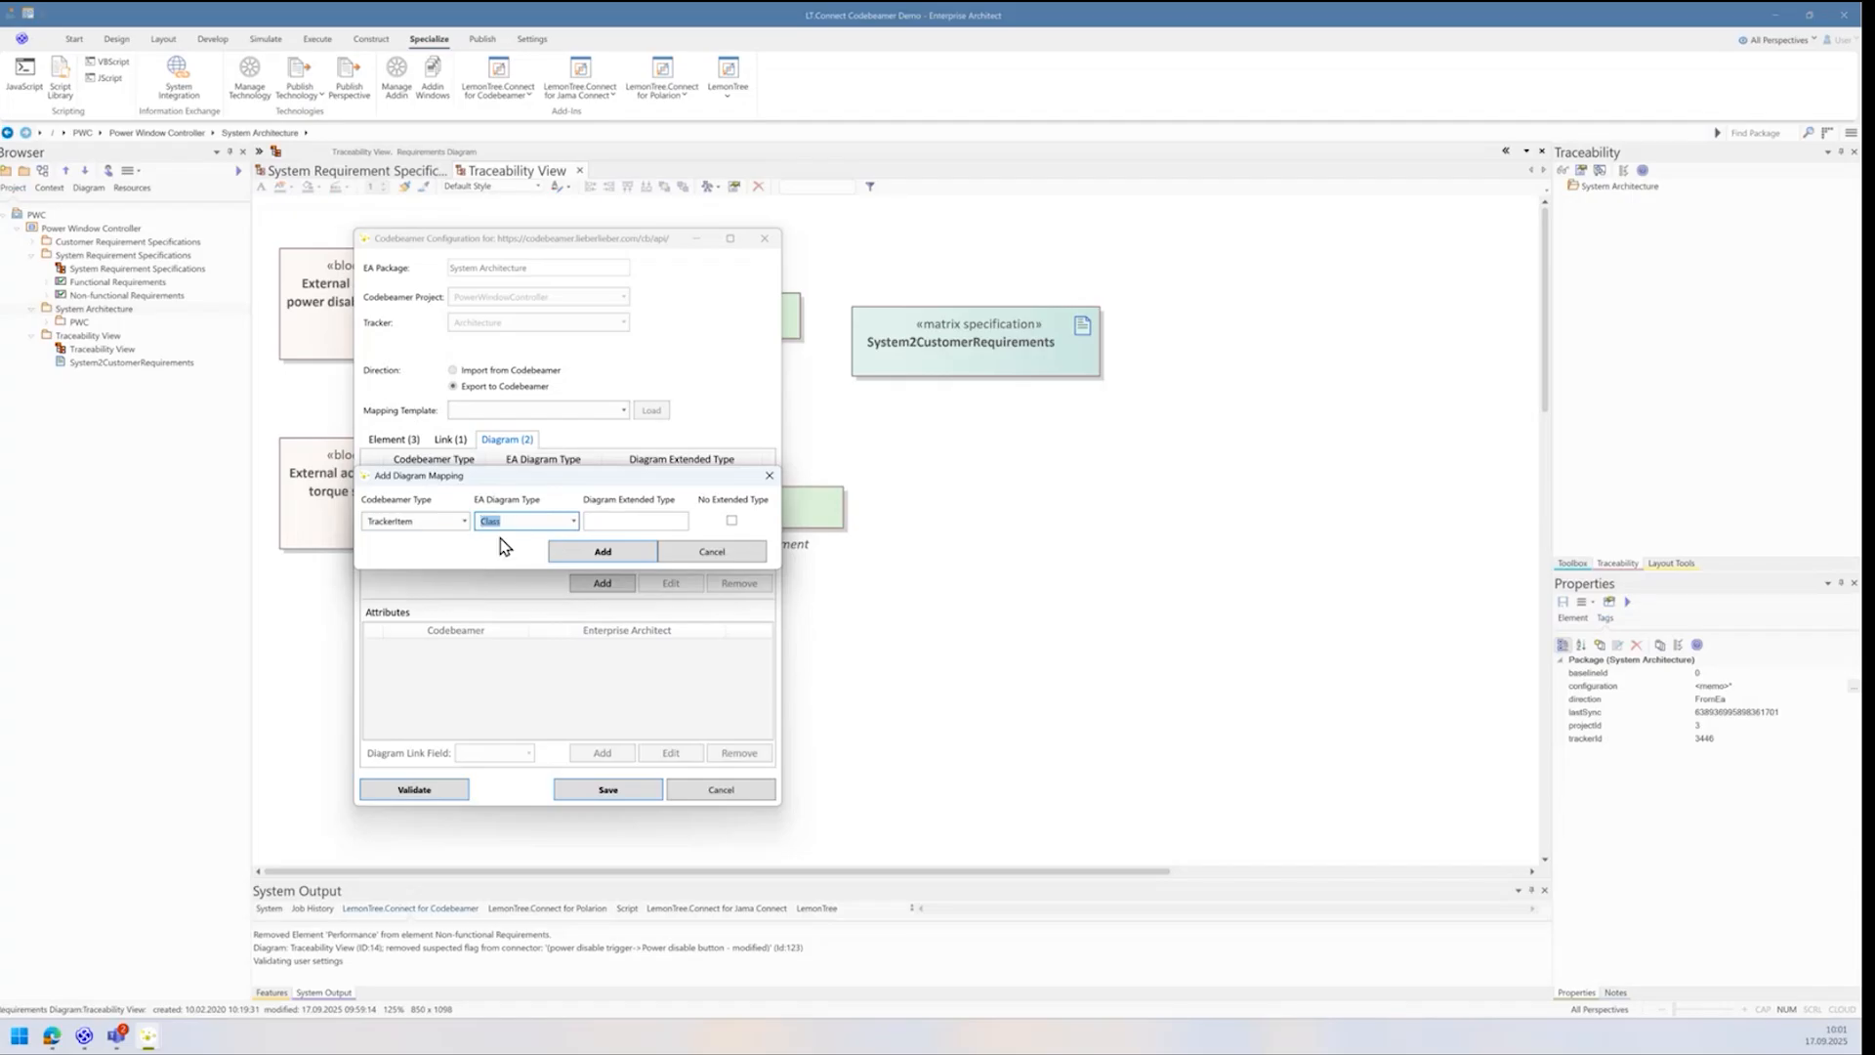
pyautogui.click(603, 518)
pyautogui.doubleClick(621, 523)
pyautogui.click(619, 523)
pyautogui.click(770, 475)
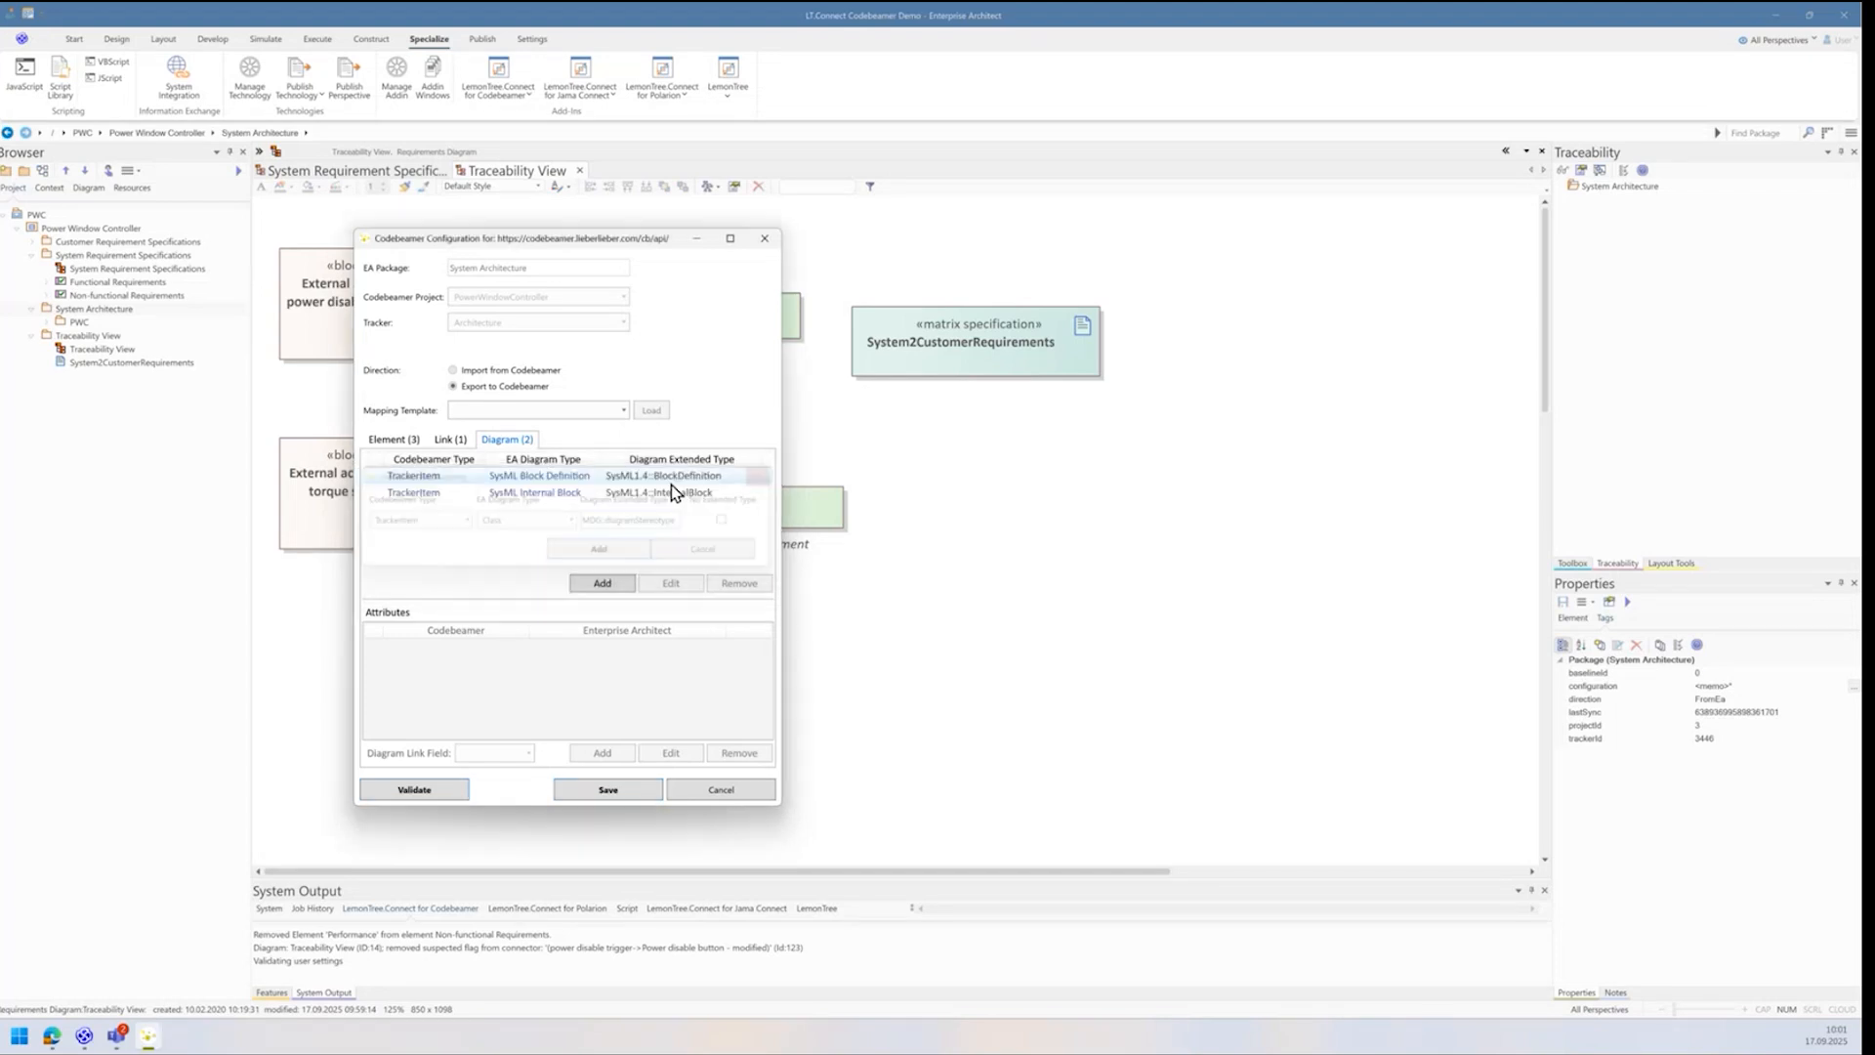
# Step: Open the TrackerItem to Class element mapping for editing and look through the available EA element types, including the SysML ones
pyautogui.click(413, 442)
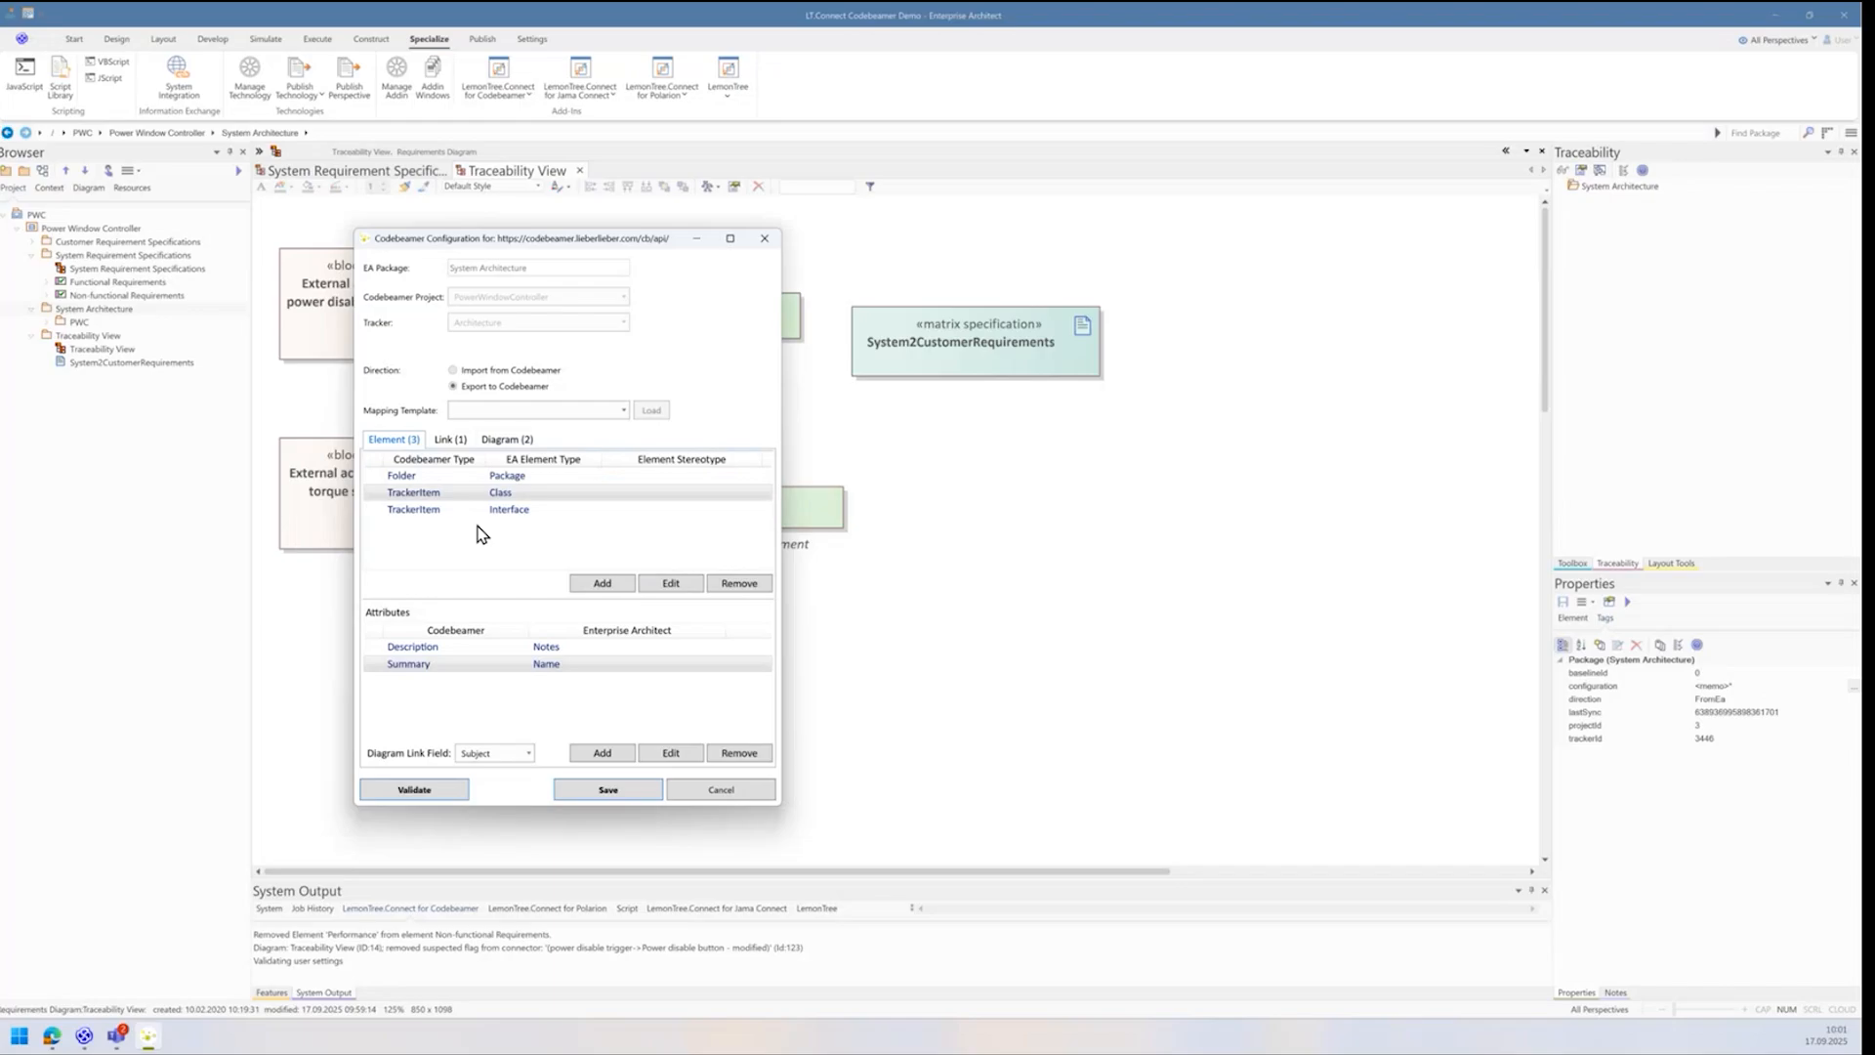
pyautogui.click(662, 584)
pyautogui.click(601, 519)
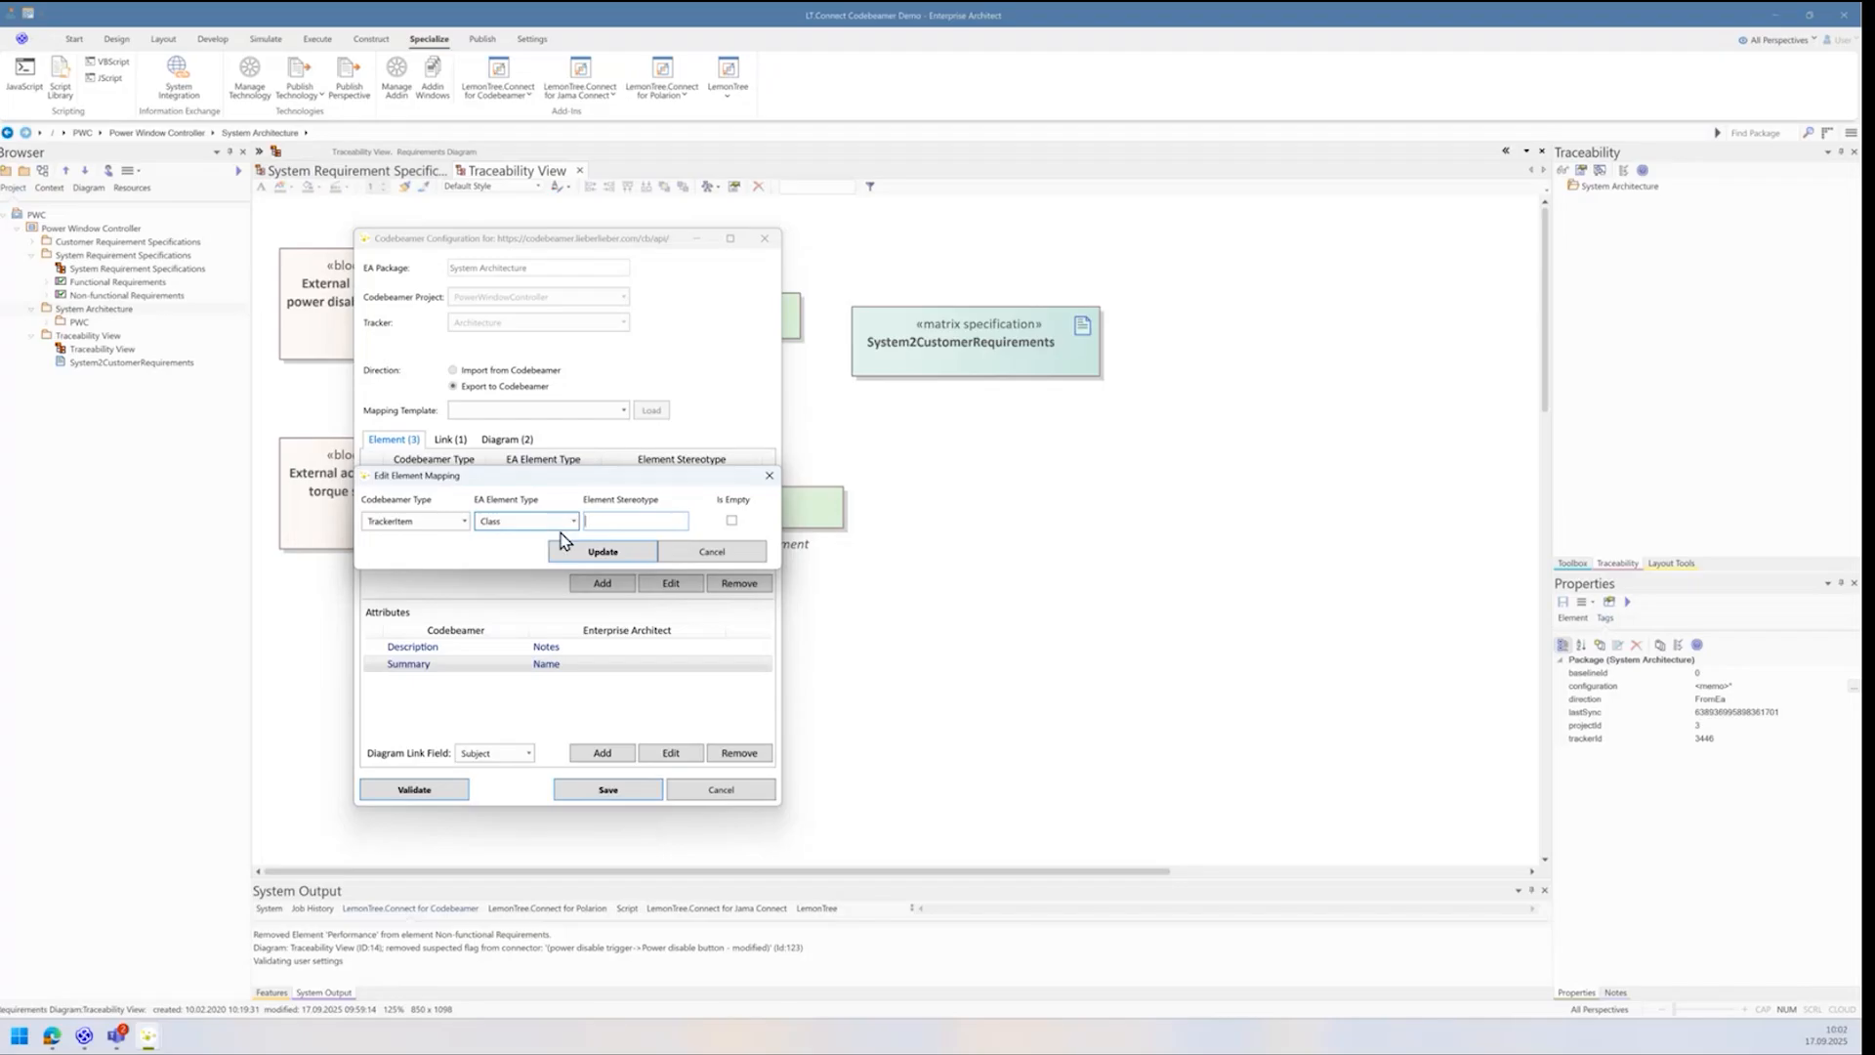
pyautogui.click(574, 522)
pyautogui.scroll(-6, 553, 593)
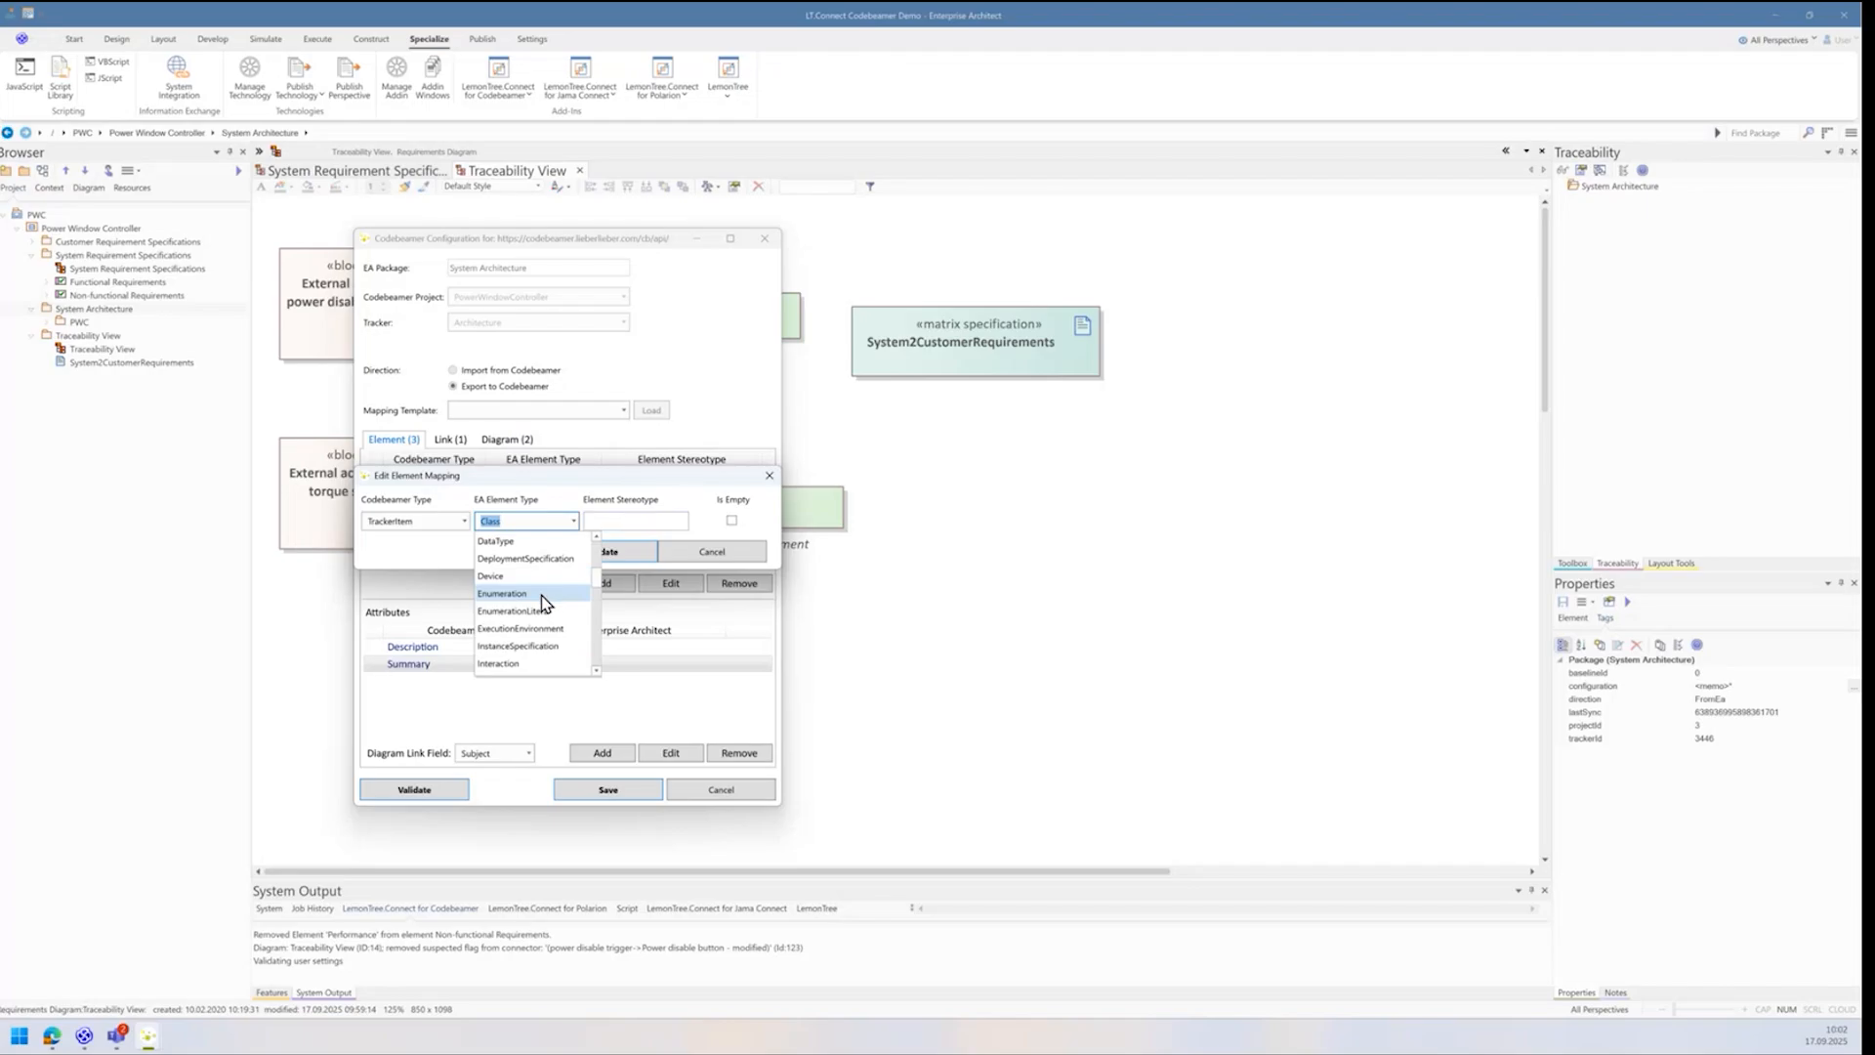
pyautogui.scroll(-4, 544, 601)
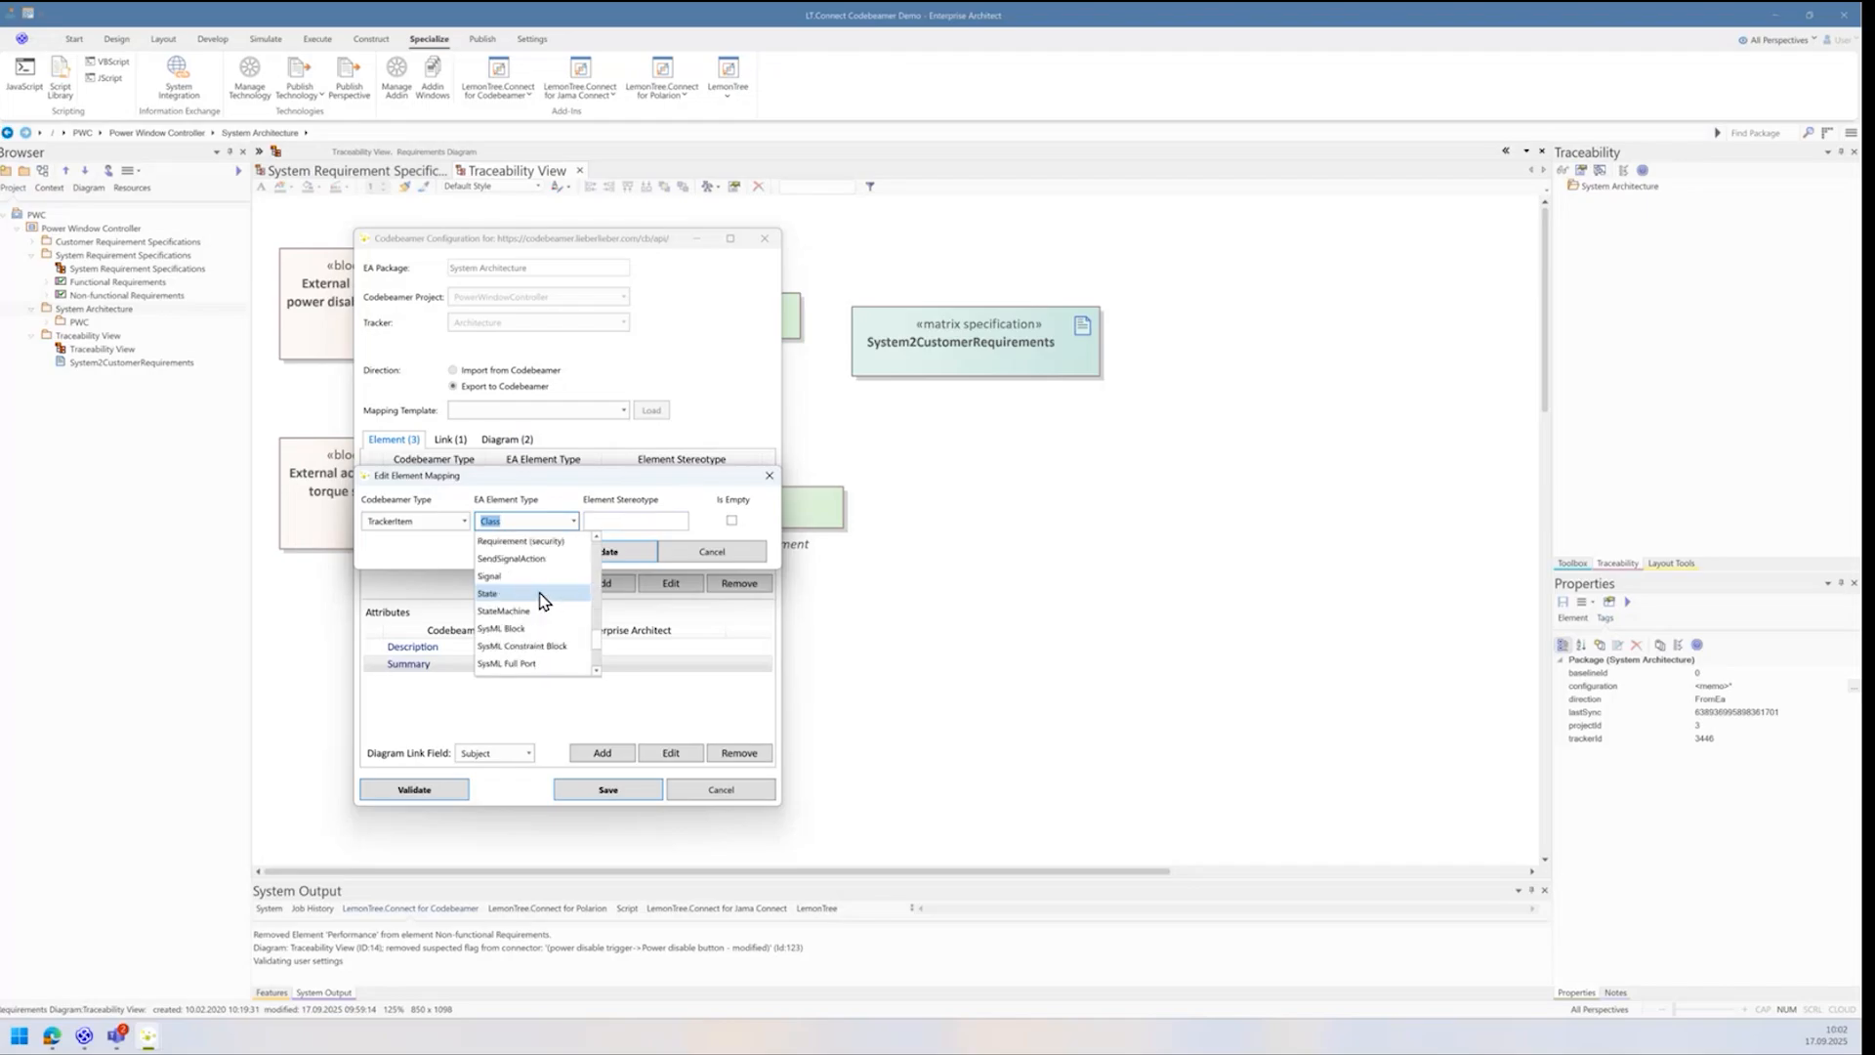
pyautogui.scroll(-3, 527, 640)
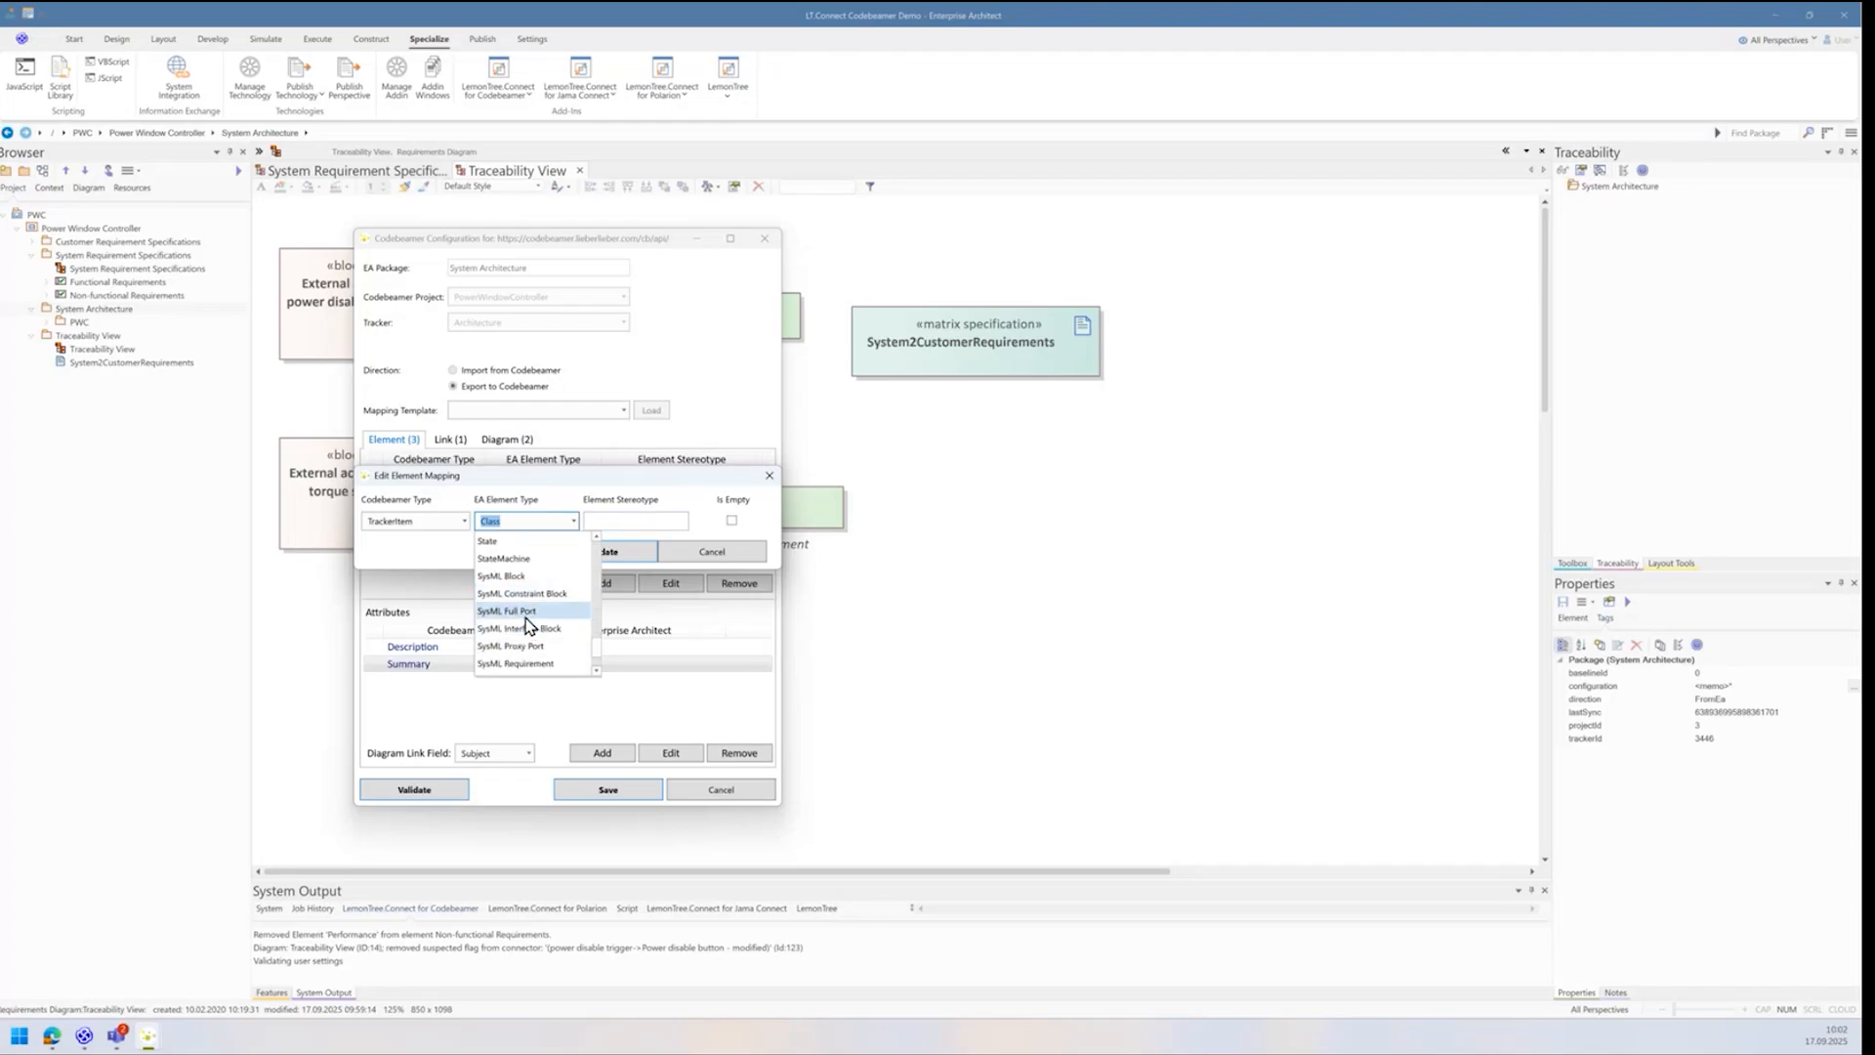
pyautogui.click(641, 506)
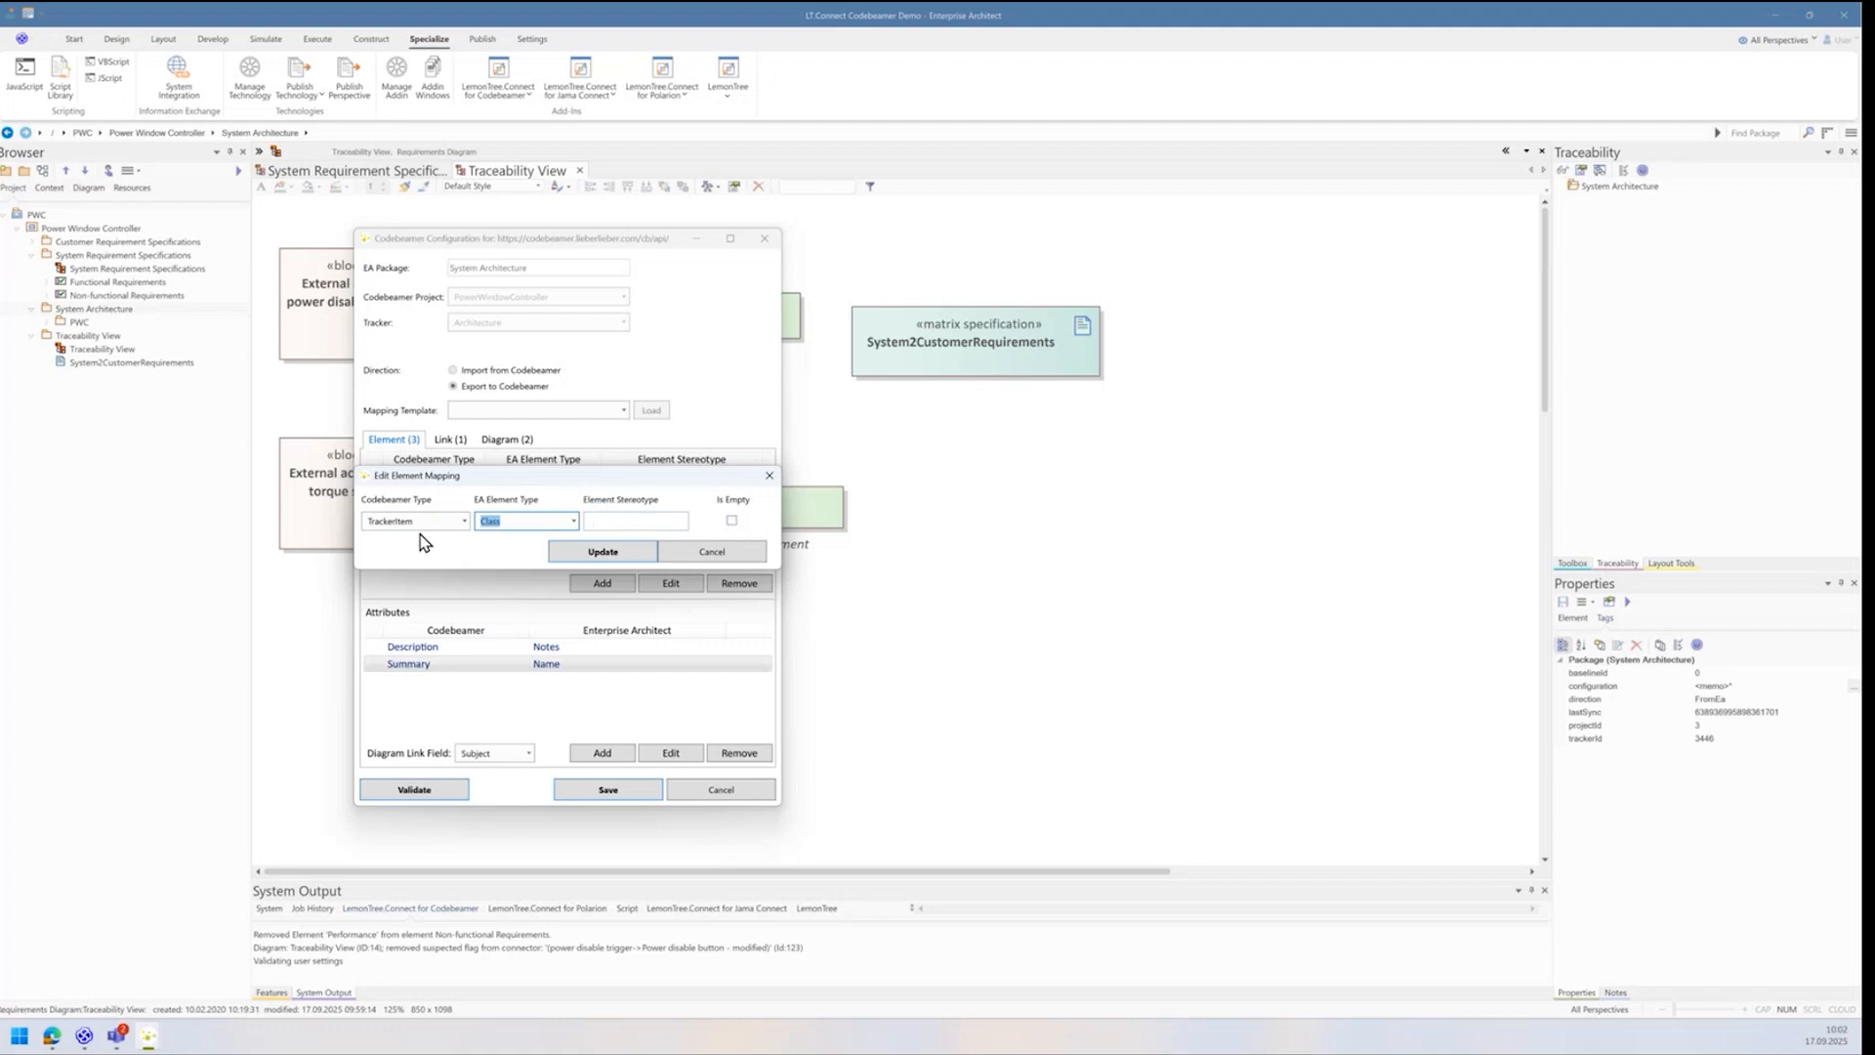
# Step: Try the empty-stereotype option on the Class element mapping, clear it again, and recheck the element type choices
pyautogui.click(731, 520)
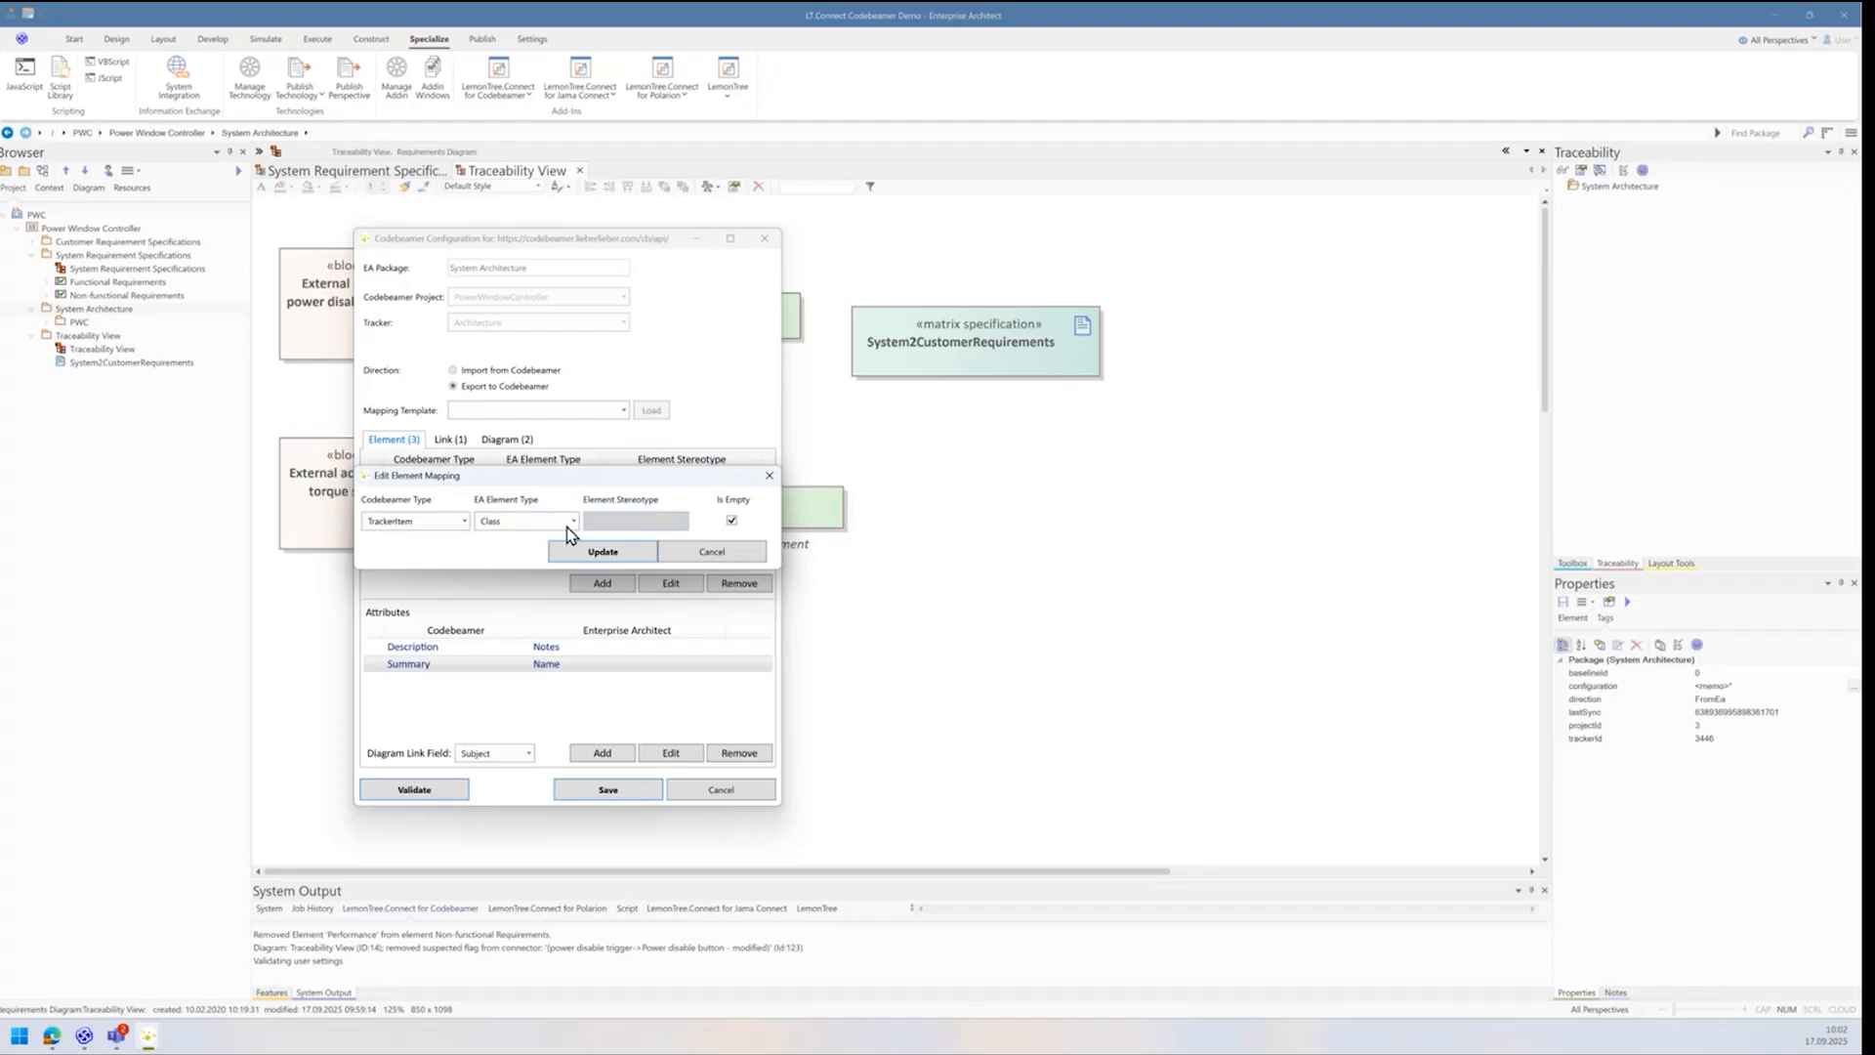
pyautogui.click(518, 520)
pyautogui.click(452, 556)
pyautogui.click(731, 521)
pyautogui.click(528, 520)
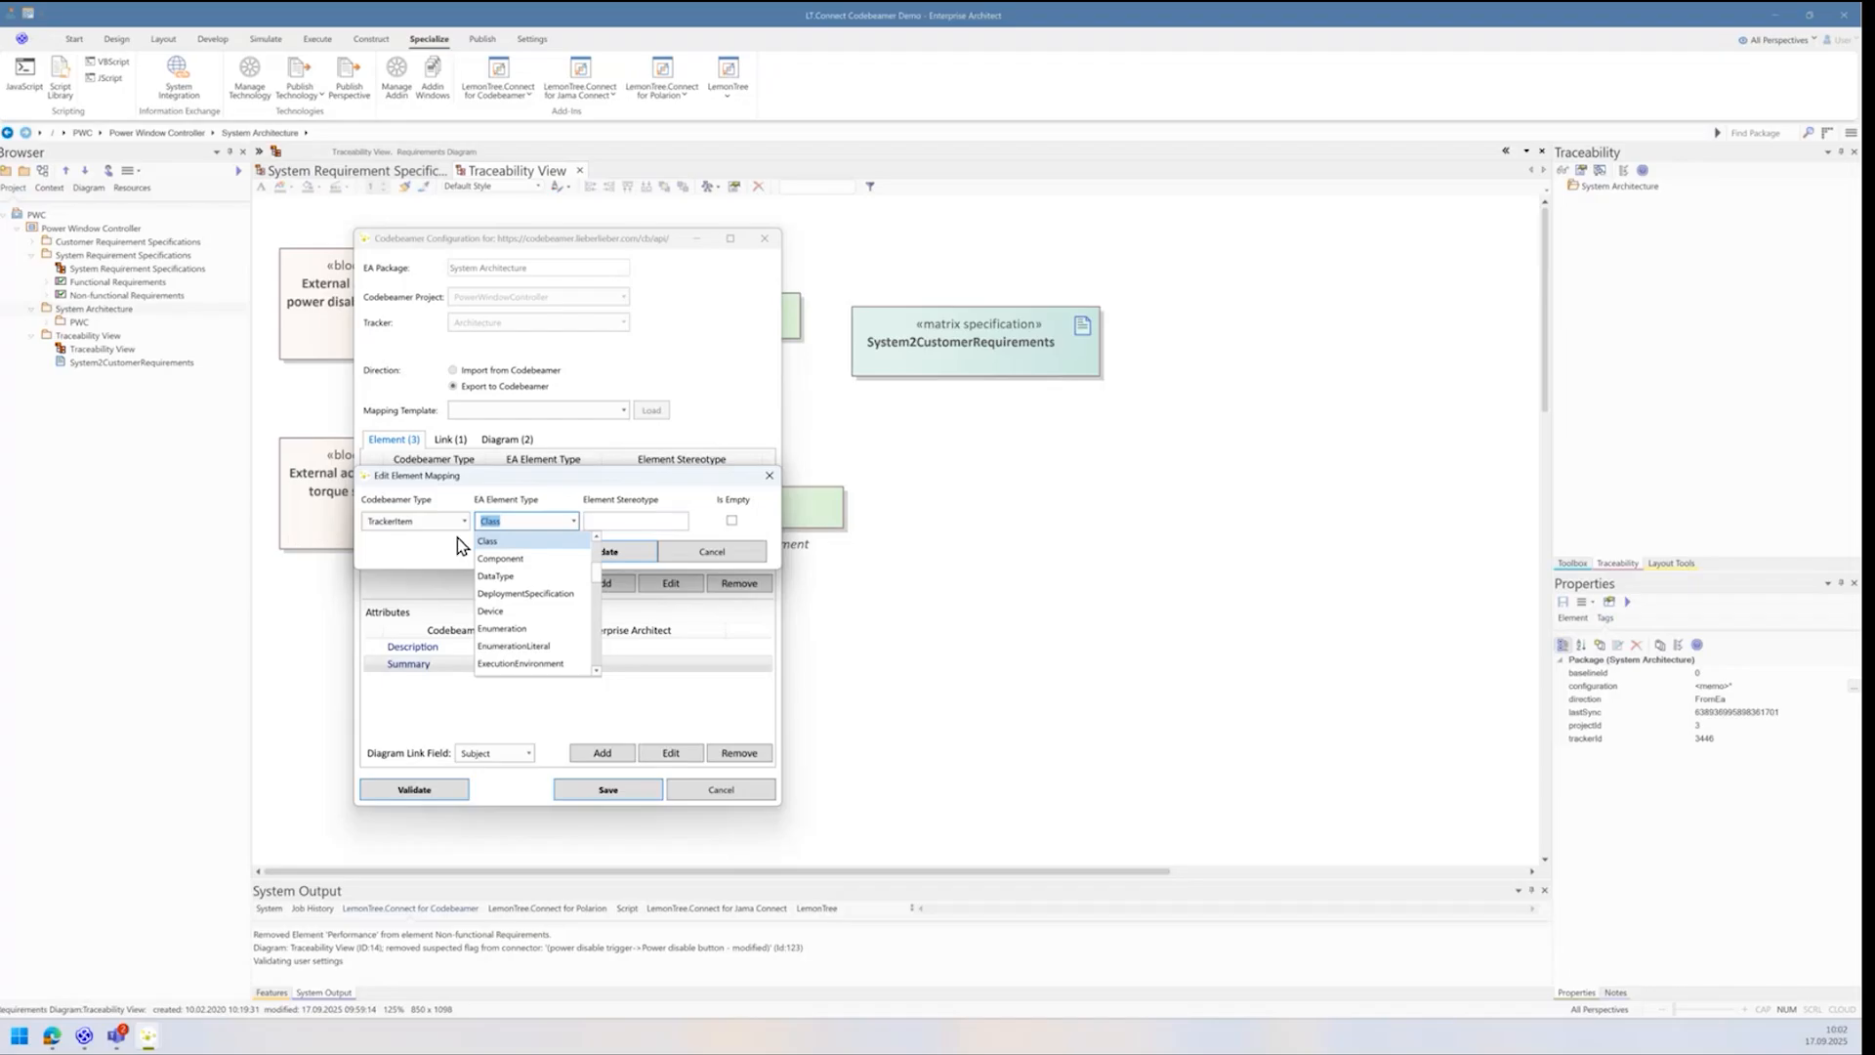
pyautogui.click(640, 520)
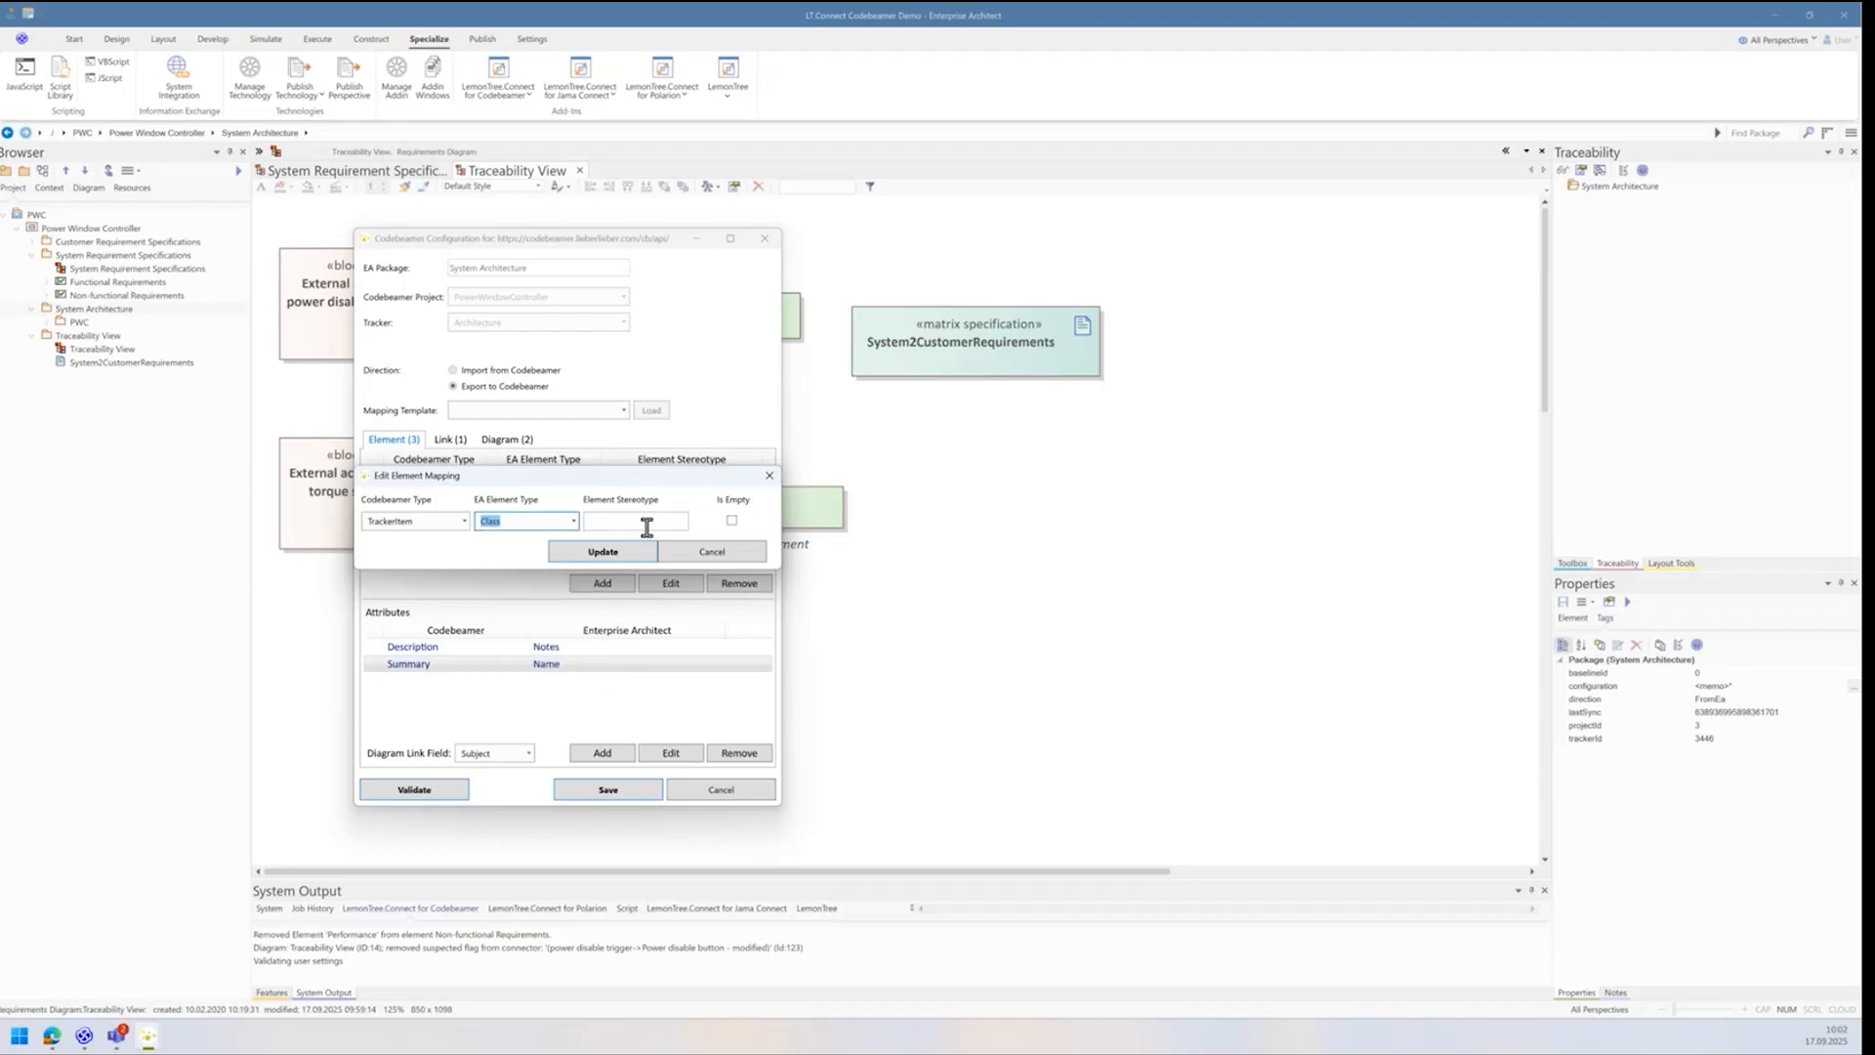
# Step: Try custom as the element stereotype, replace it with the empty-stereotype option, and discard the element mapping edit
pyautogui.click(637, 520)
pyautogui.write('custom')
pyautogui.moveTo(641, 520); pyautogui.dragTo(549, 527)
pyautogui.press('BackSpace')
pyautogui.click(731, 520)
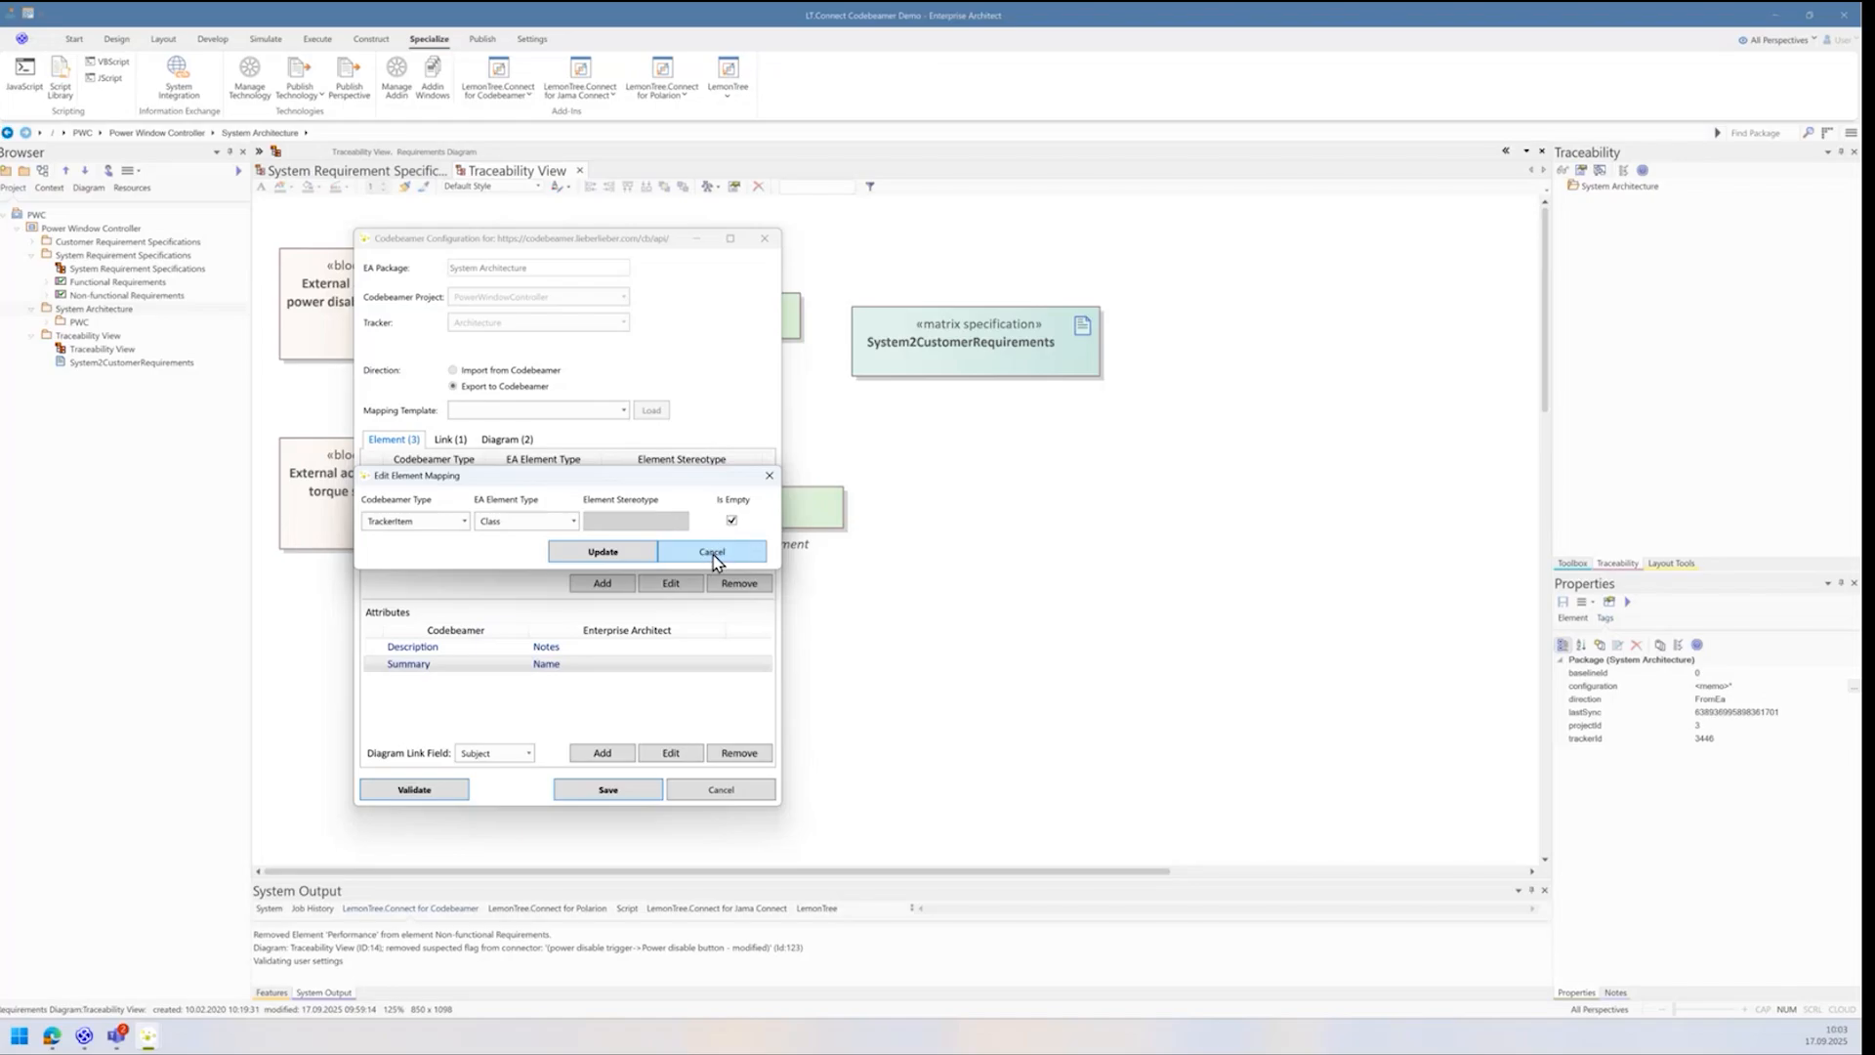
pyautogui.click(723, 558)
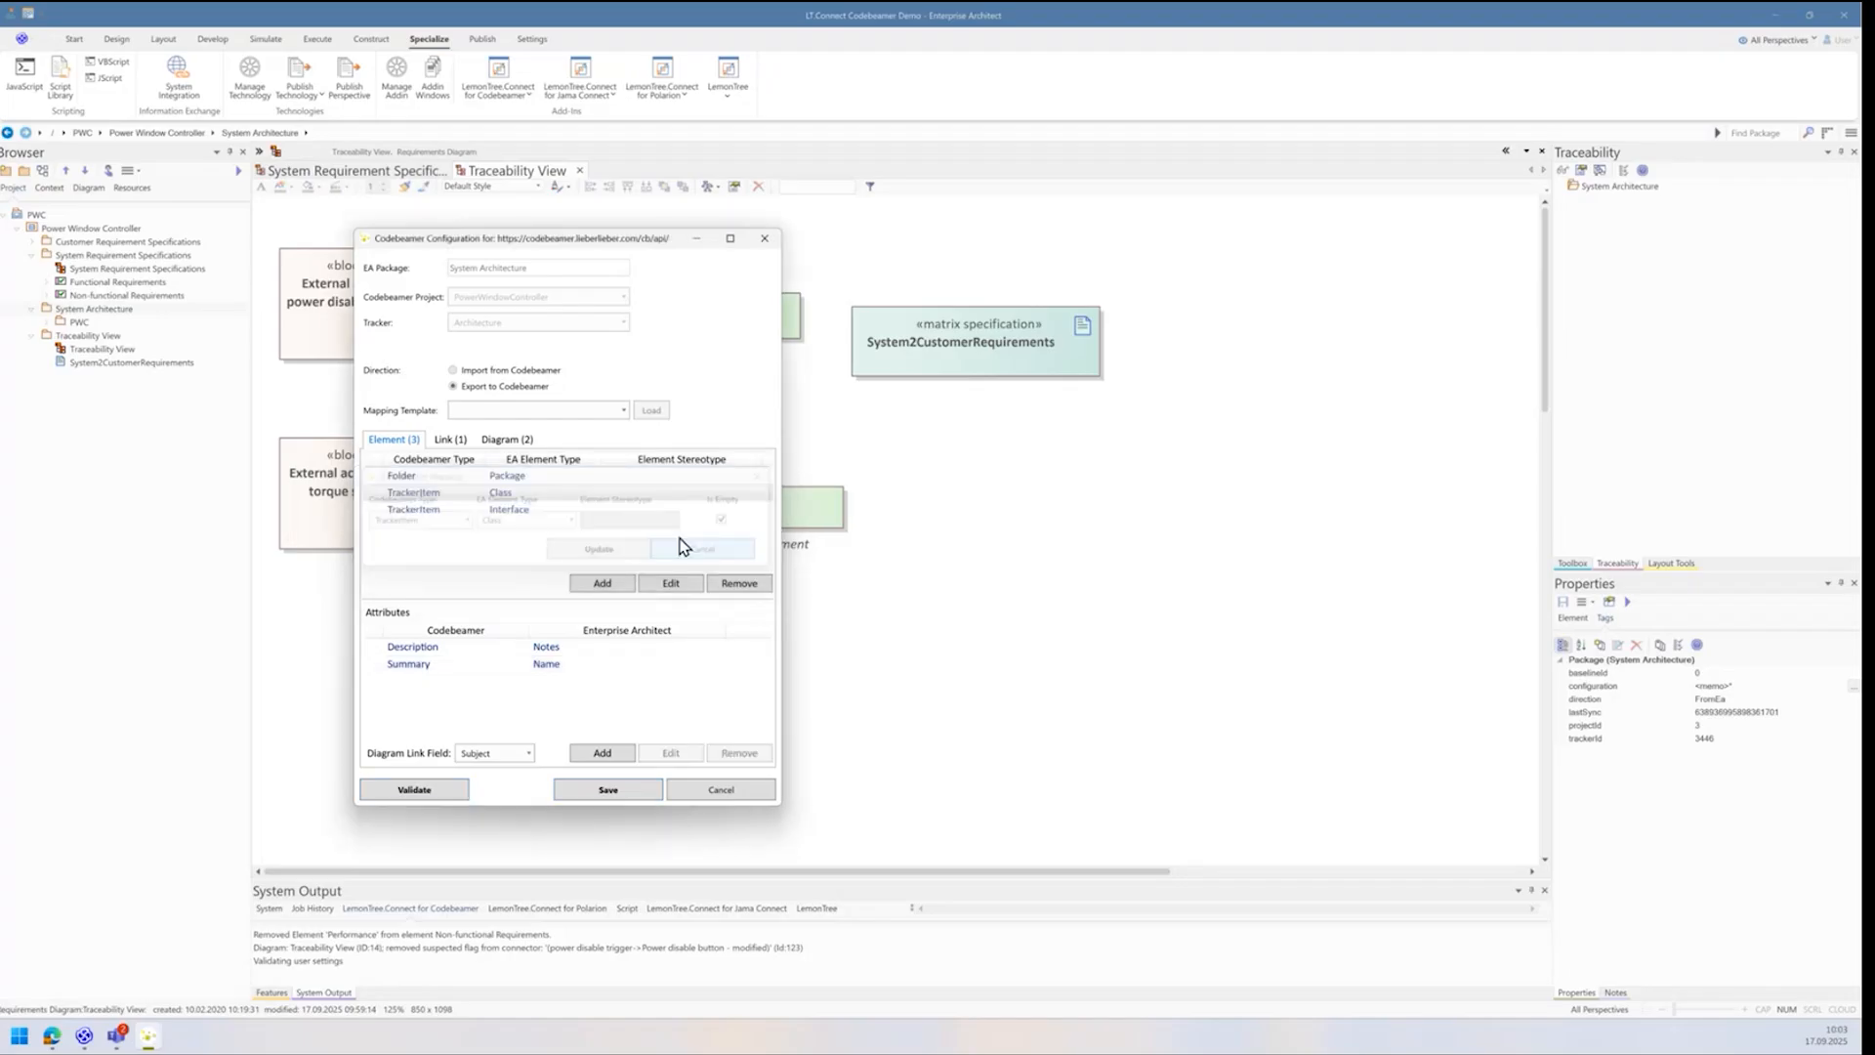
# Step: Review the link mapping and the diagram mappings of the System Architecture package once more
pyautogui.click(450, 440)
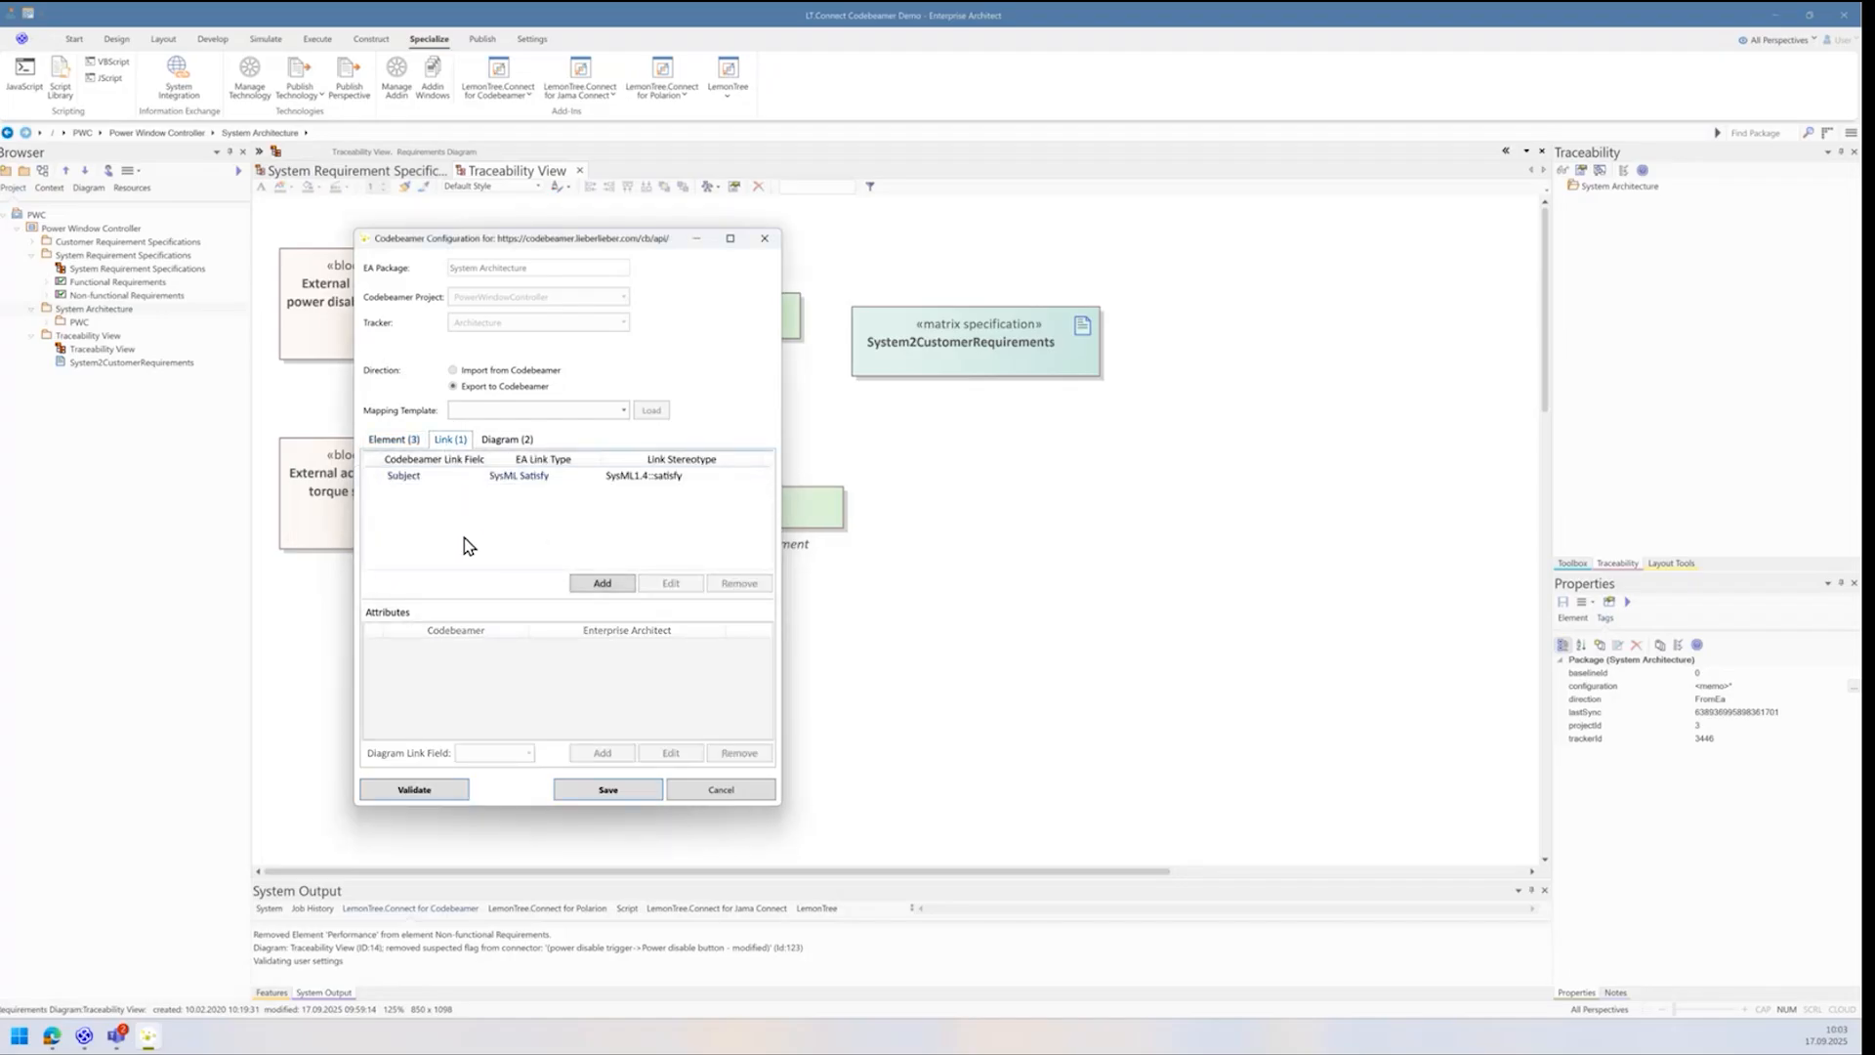
pyautogui.click(507, 439)
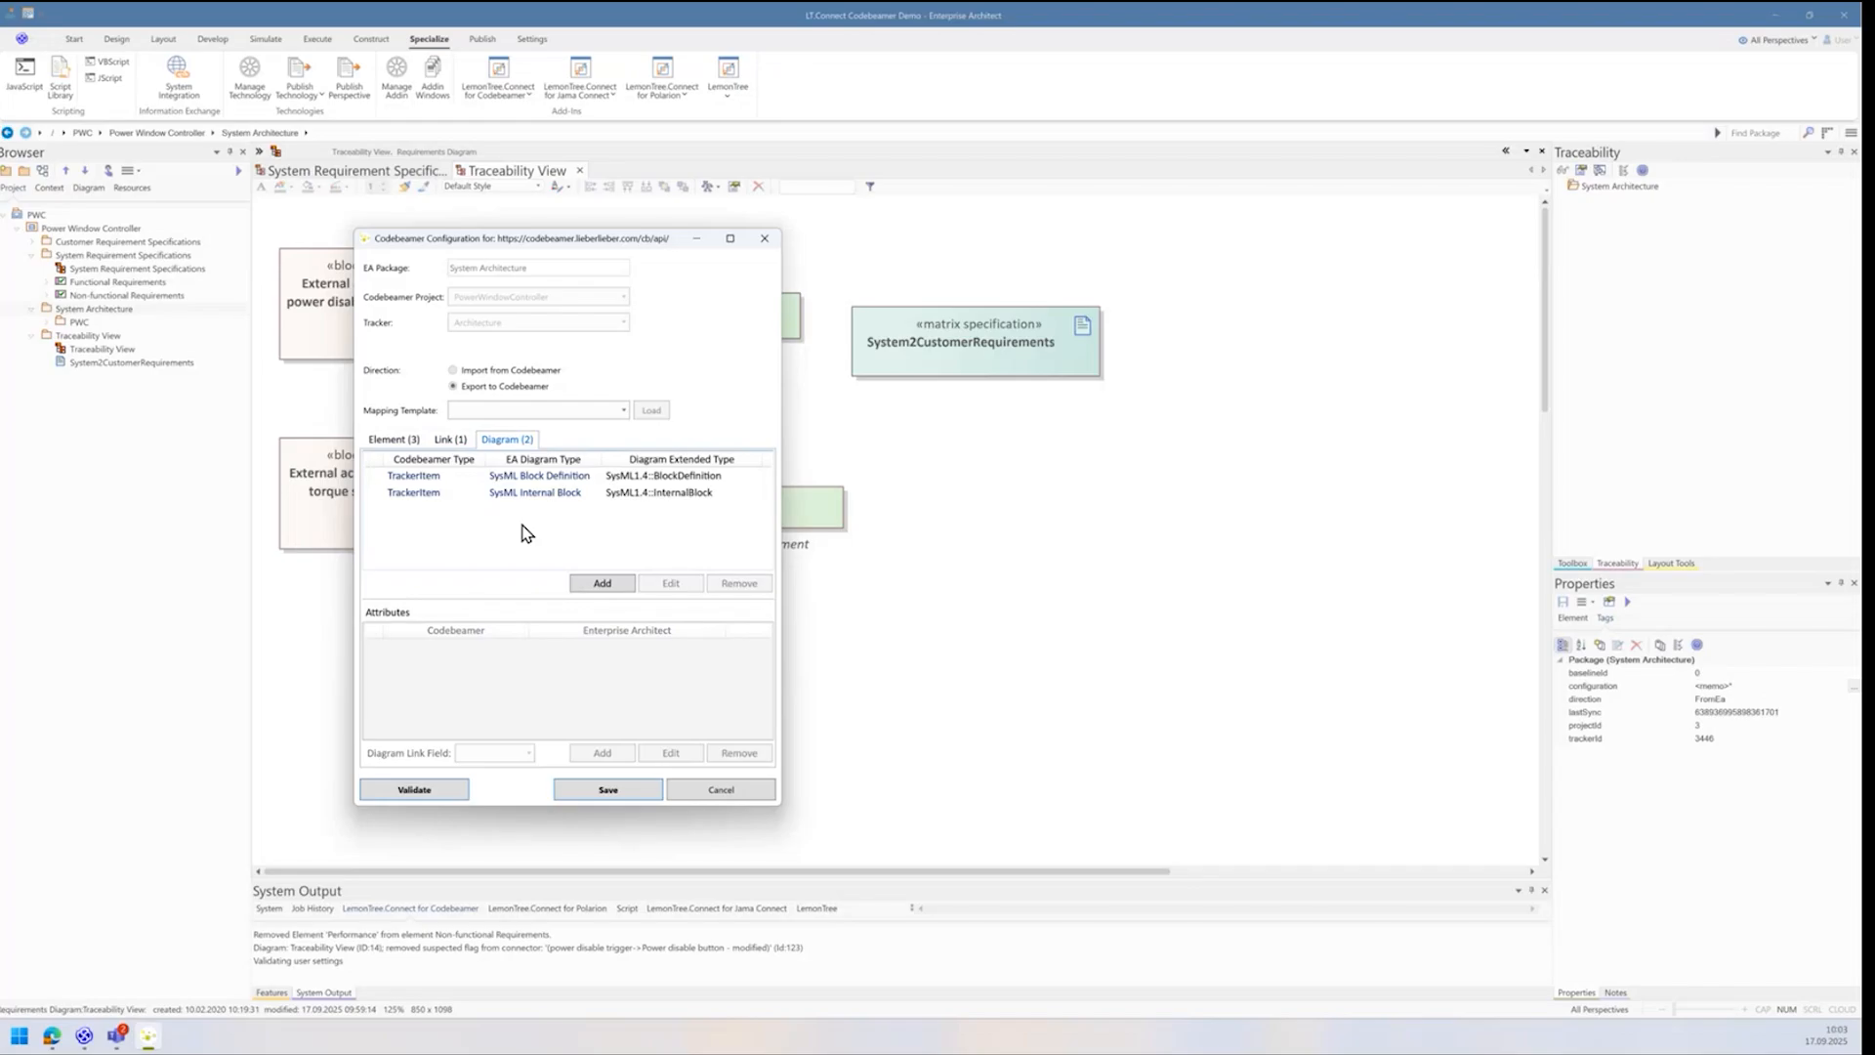